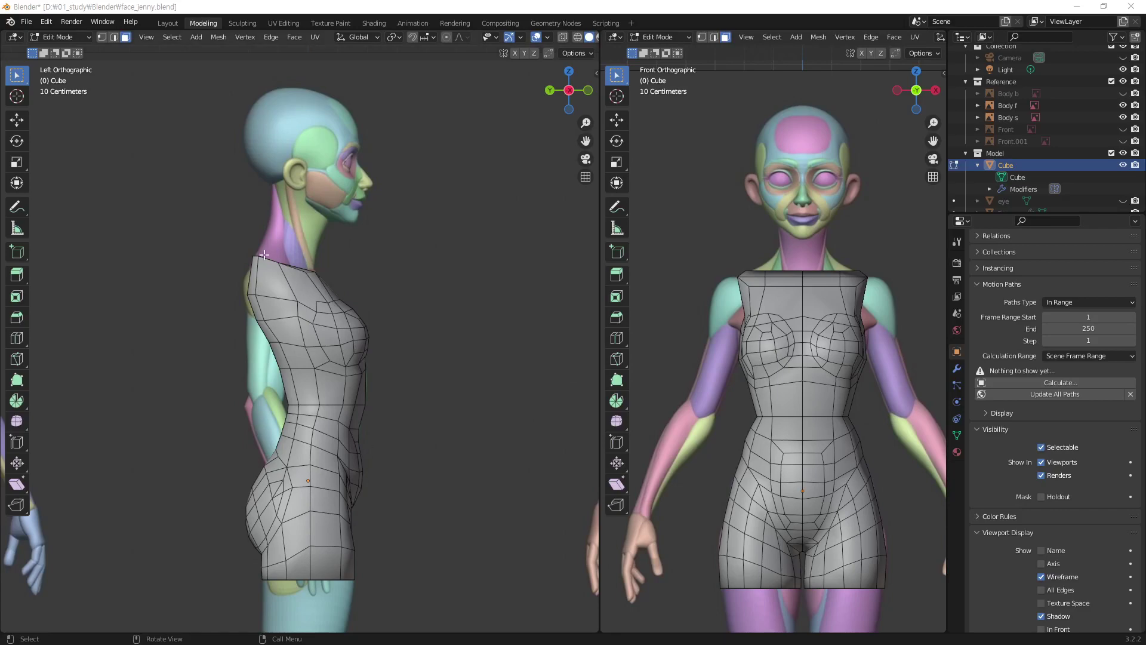
- Zoom both viewports and drag the divider left to widen the right 3D view
scroll(374, 324, "up", 3)
scroll(375, 324, "up", 3)
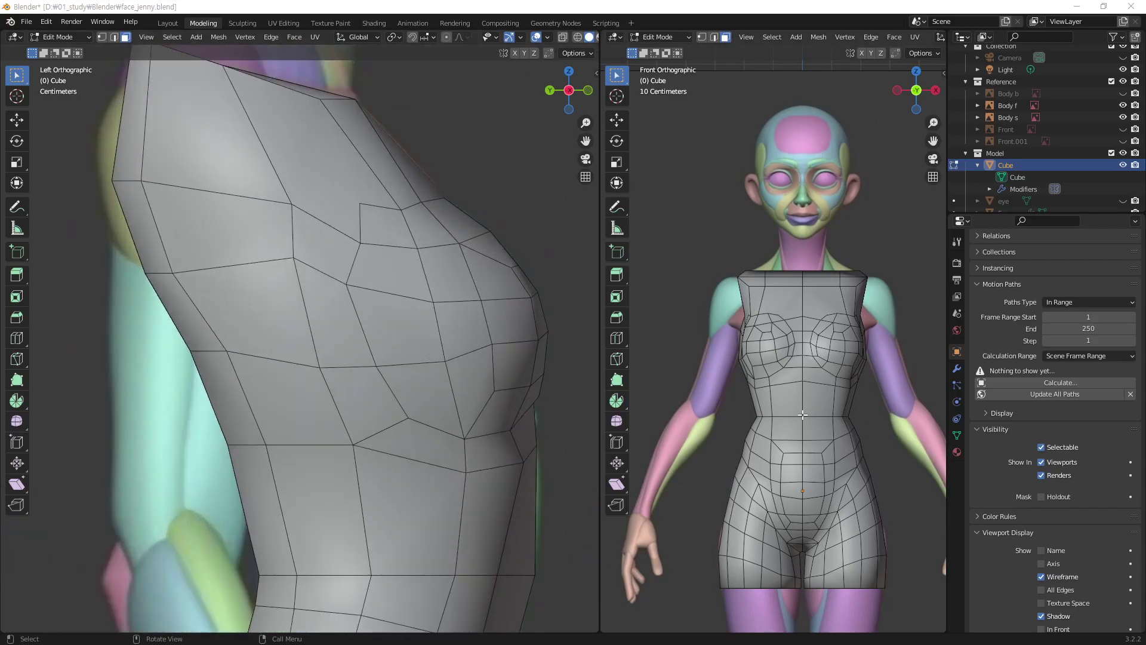
scroll(802, 415, "up", 5)
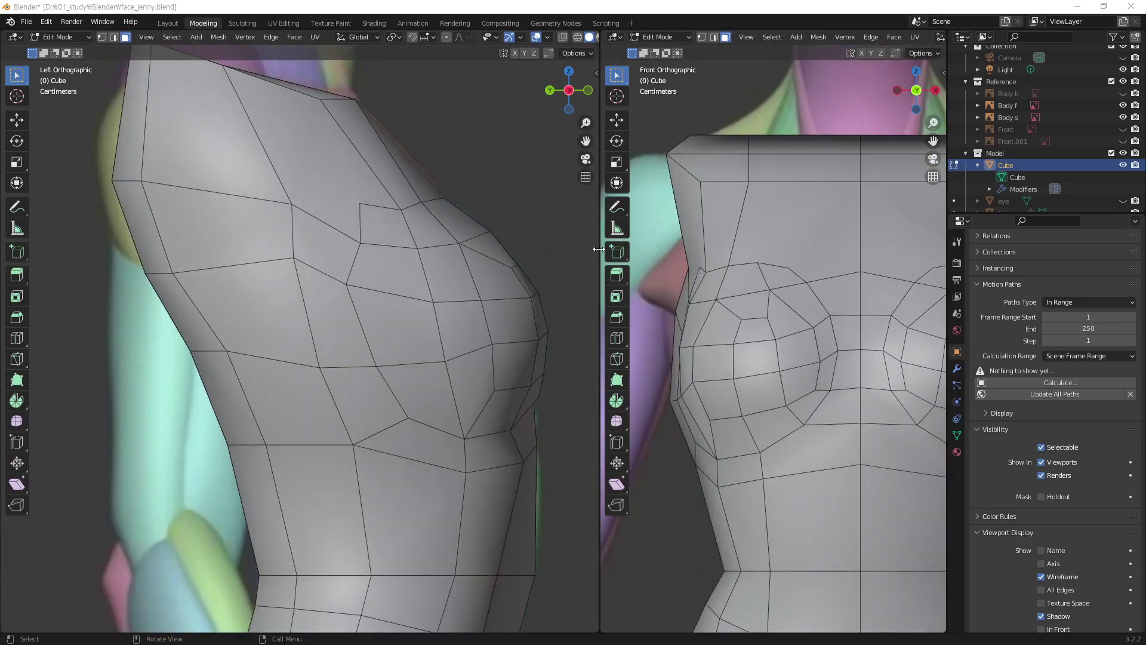
mouse_move(601, 249)
left_mouse_down()
mouse_move(527, 255)
mouse_move(537, 255)
left_mouse_up()
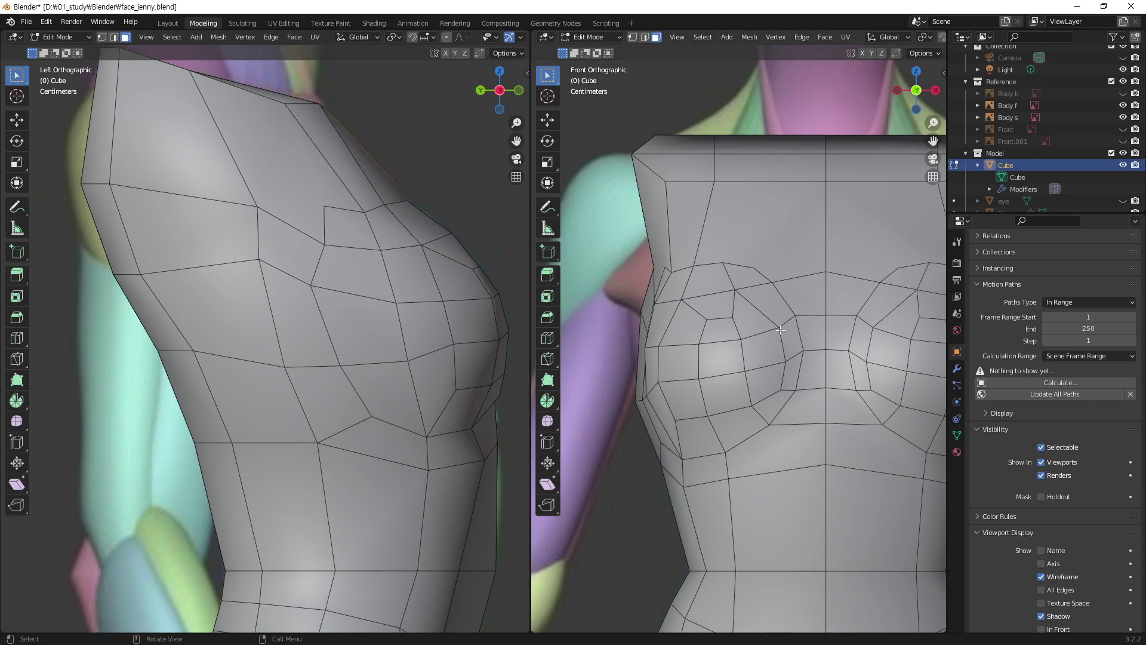
scroll(416, 282, "down", 4)
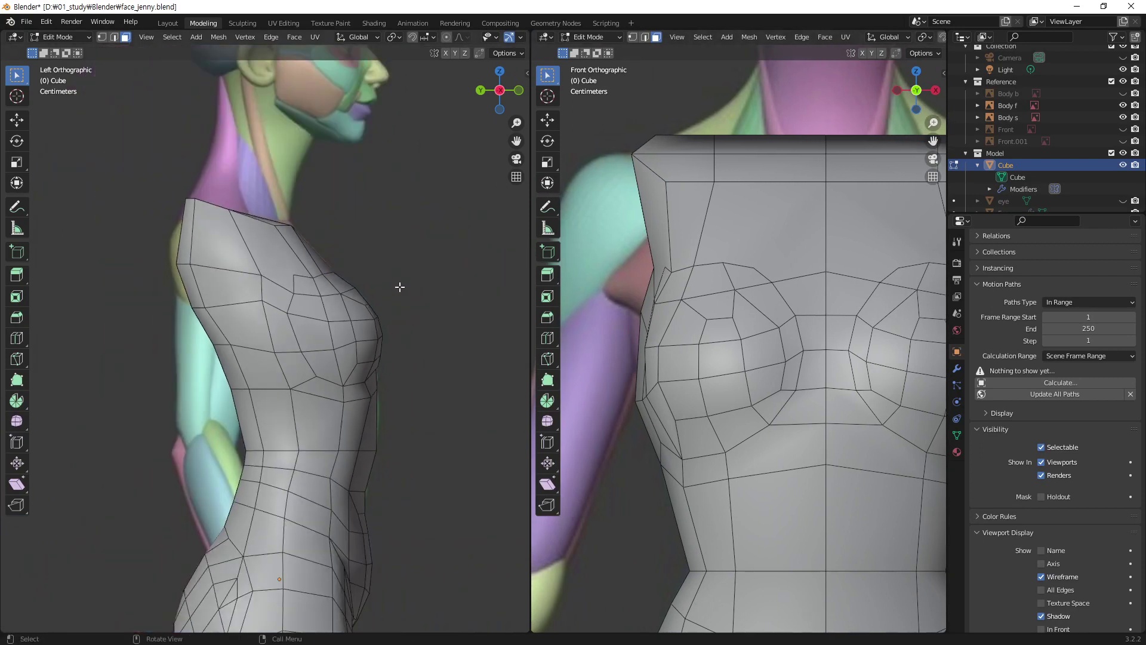
scroll(390, 288, "up", 3)
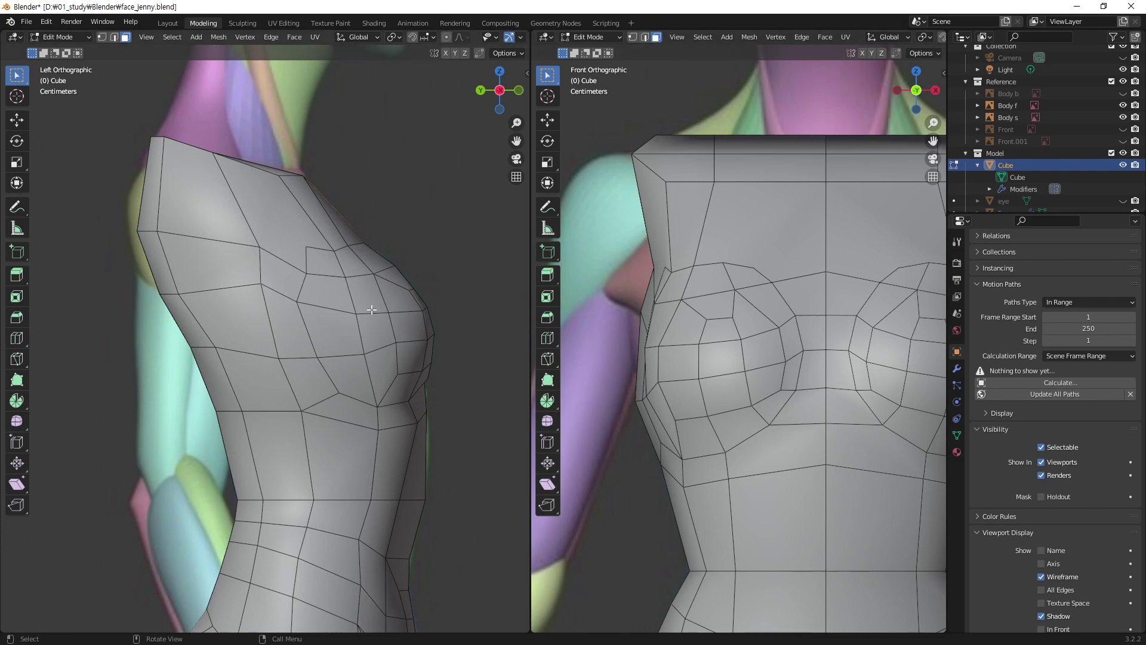
- Orbit the left view around the torso and return the right view to straight front
mouse_move(387, 334)
middle_mouse_down()
mouse_move(275, 403)
mouse_move(299, 415)
middle_mouse_up()
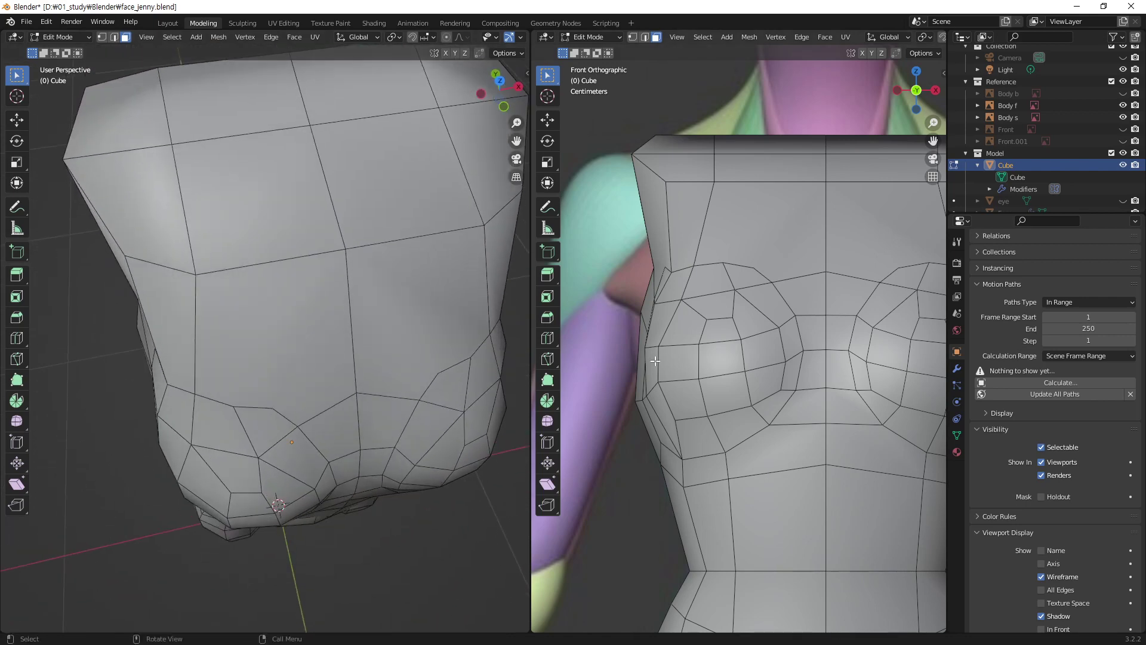
mouse_move(651, 360)
middle_mouse_down()
mouse_move(780, 372)
mouse_move(647, 366)
middle_mouse_up()
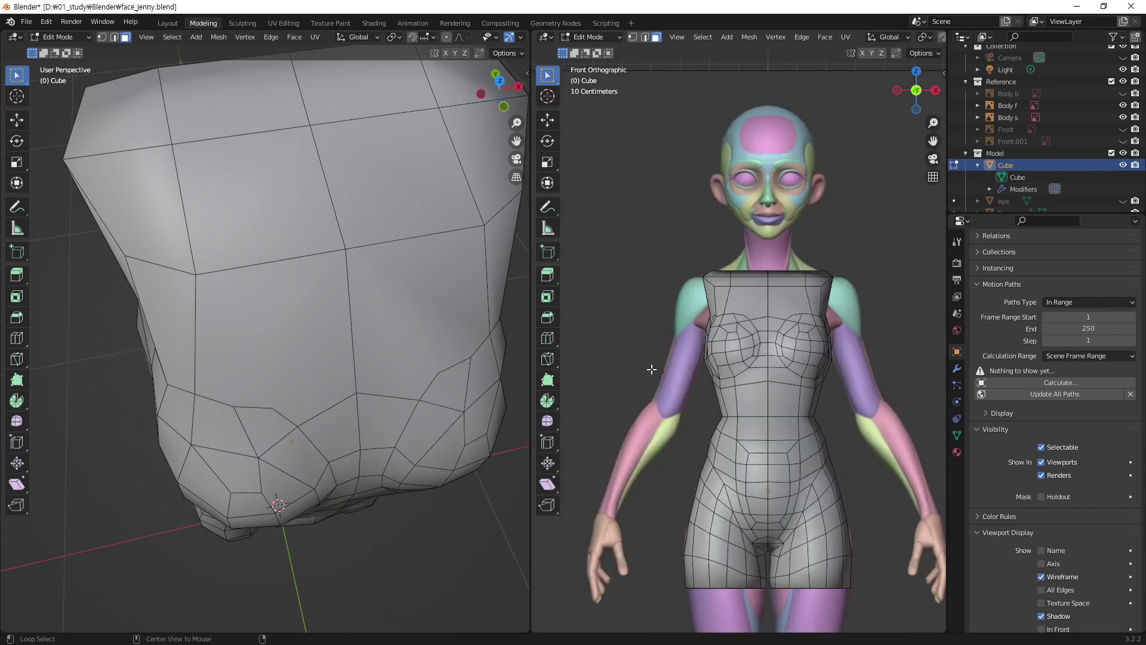
mouse_move(263, 402)
middle_mouse_down()
mouse_move(290, 366)
mouse_move(291, 376)
middle_mouse_up()
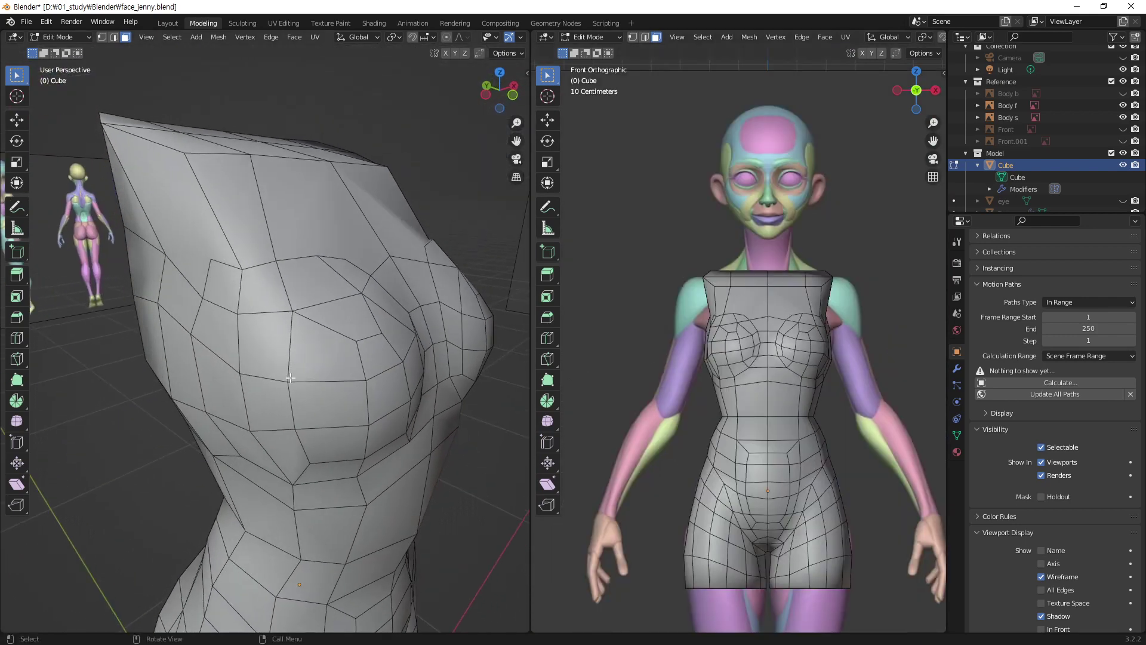
- Switch to vertex select, pick a shoulder vertex and orbit to inspect under the chest
key("1")
left_click(191, 334)
scroll(708, 333, "up", 5)
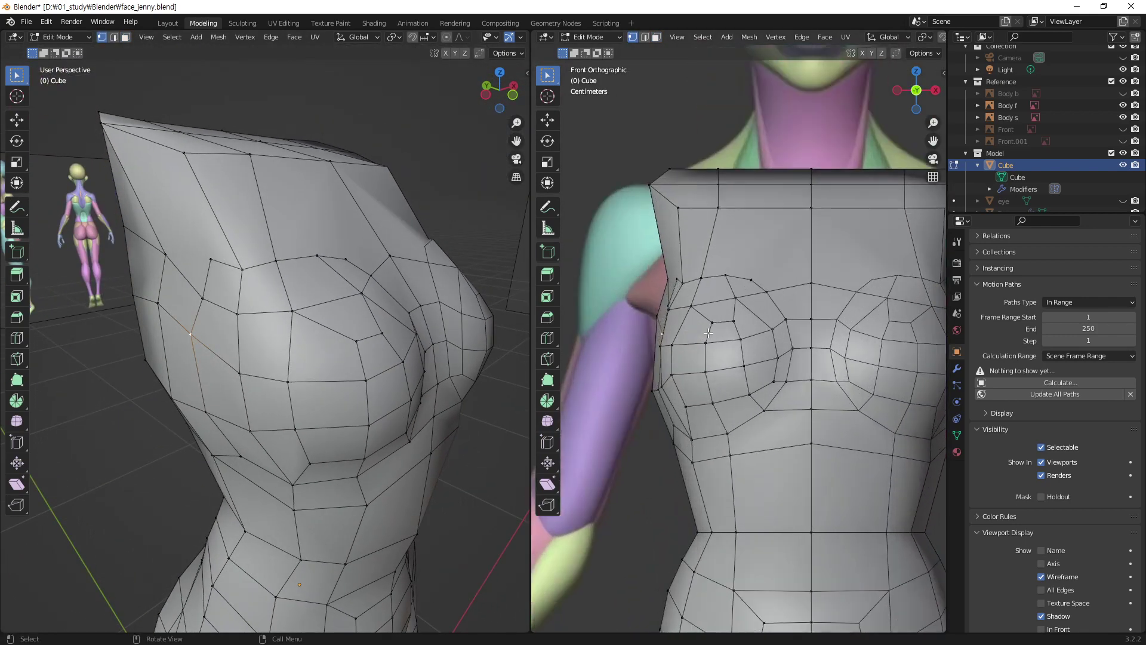
scroll(631, 318, "up", 1)
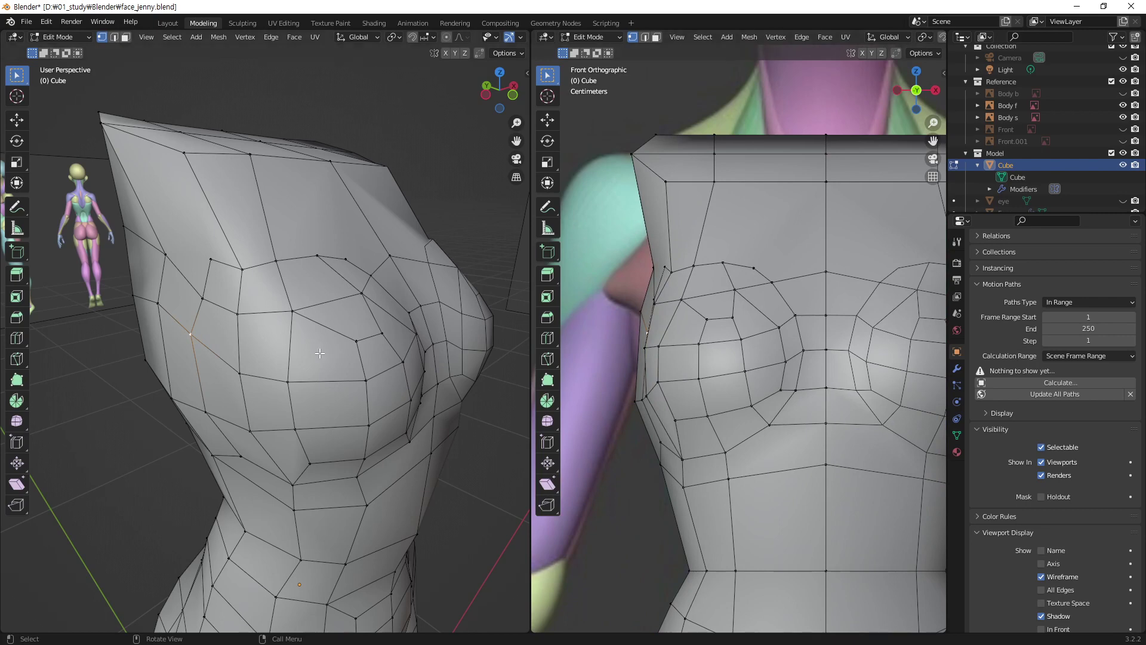
mouse_move(320, 354)
middle_mouse_down()
mouse_move(276, 430)
mouse_move(284, 436)
middle_mouse_up()
mouse_move(445, 467)
right_mouse_down("ctrl")
mouse_move(369, 499)
mouse_move(306, 495)
right_mouse_up("ctrl")
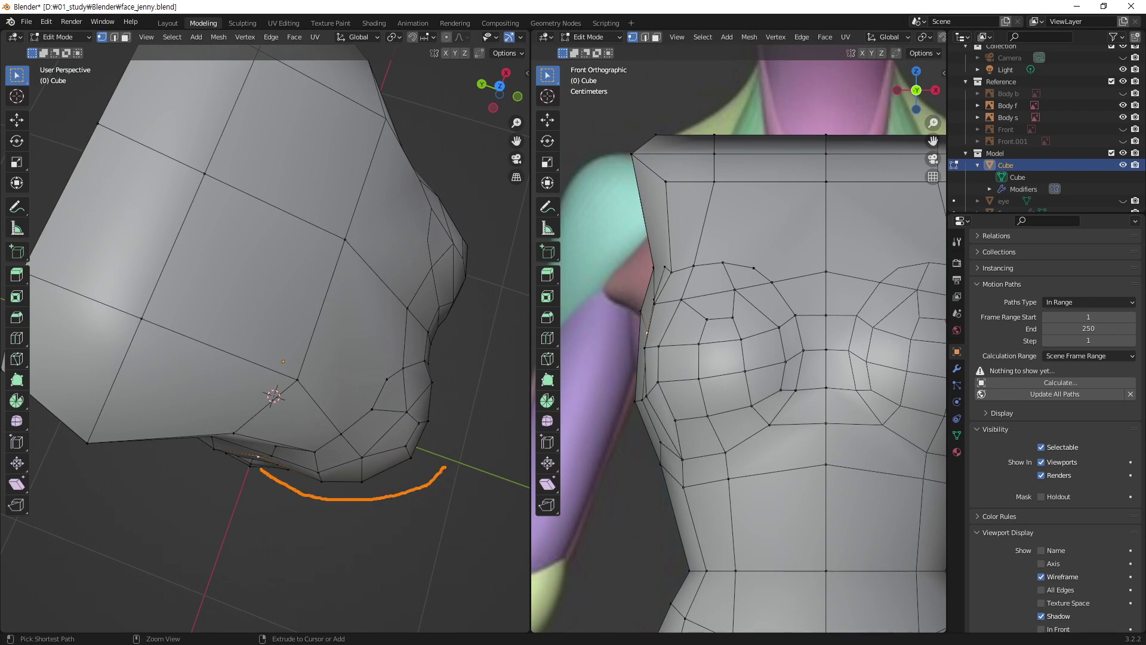
right_click_drag(306, 495, 261, 470, "ctrl")
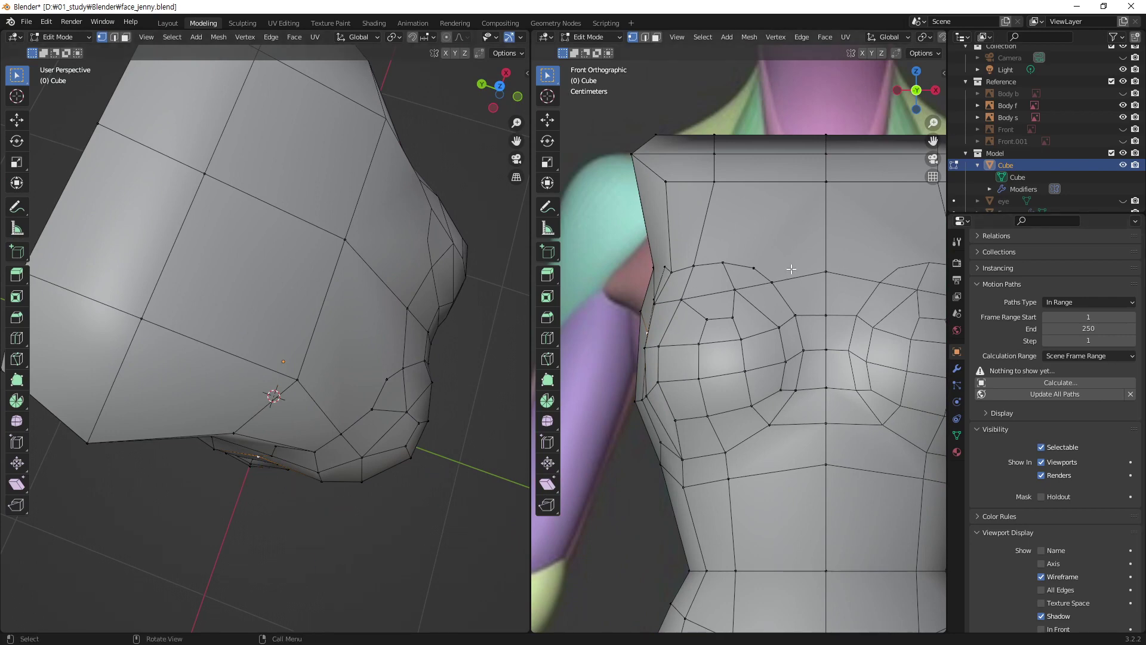
mouse_move(261, 469)
middle_mouse_down()
mouse_move(290, 300)
mouse_move(317, 305)
middle_mouse_up()
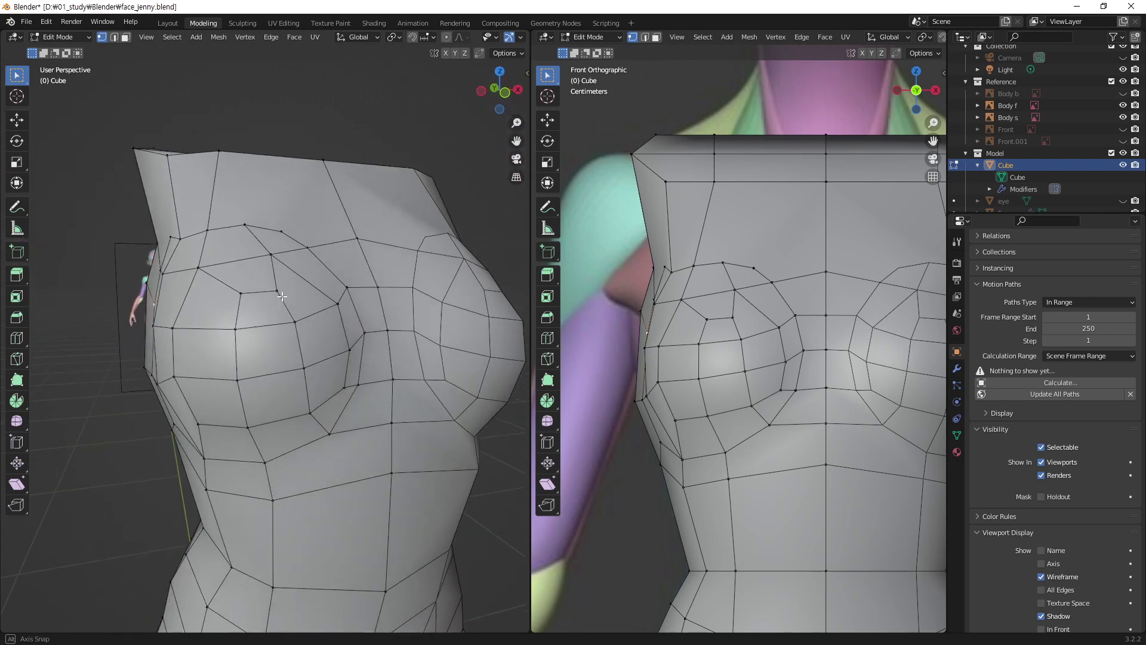
- Select an outer-edge vertex and snap the right view to straight front with Numpad 1
left_click(642, 317)
middle_click_drag(213, 307, 261, 206)
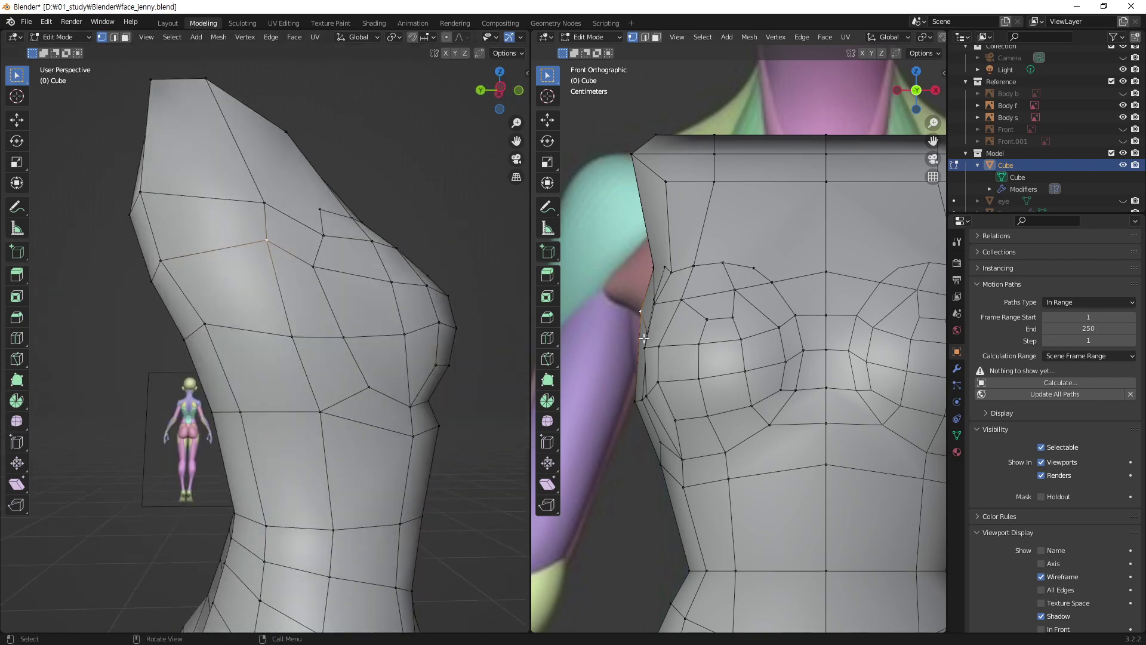
scroll(693, 356, "up", 5)
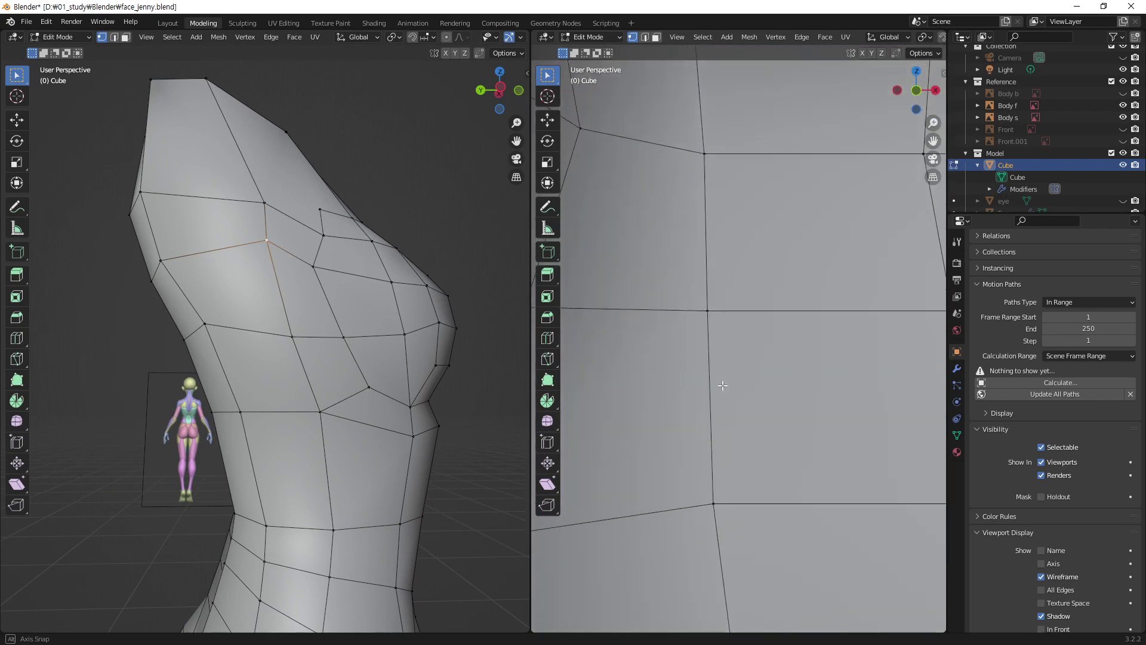
scroll(721, 385, "down", 8)
middle_click_drag(720, 386, 722, 413)
key("KP_1")
scroll(722, 388, "up", 3)
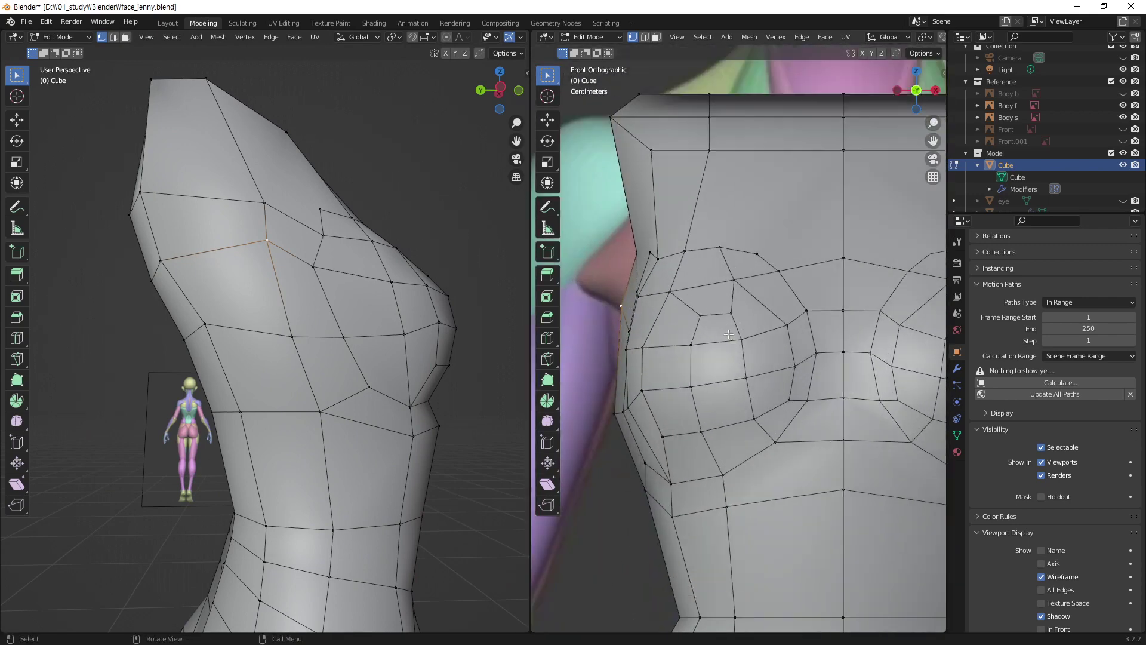
scroll(722, 363, "up", 2)
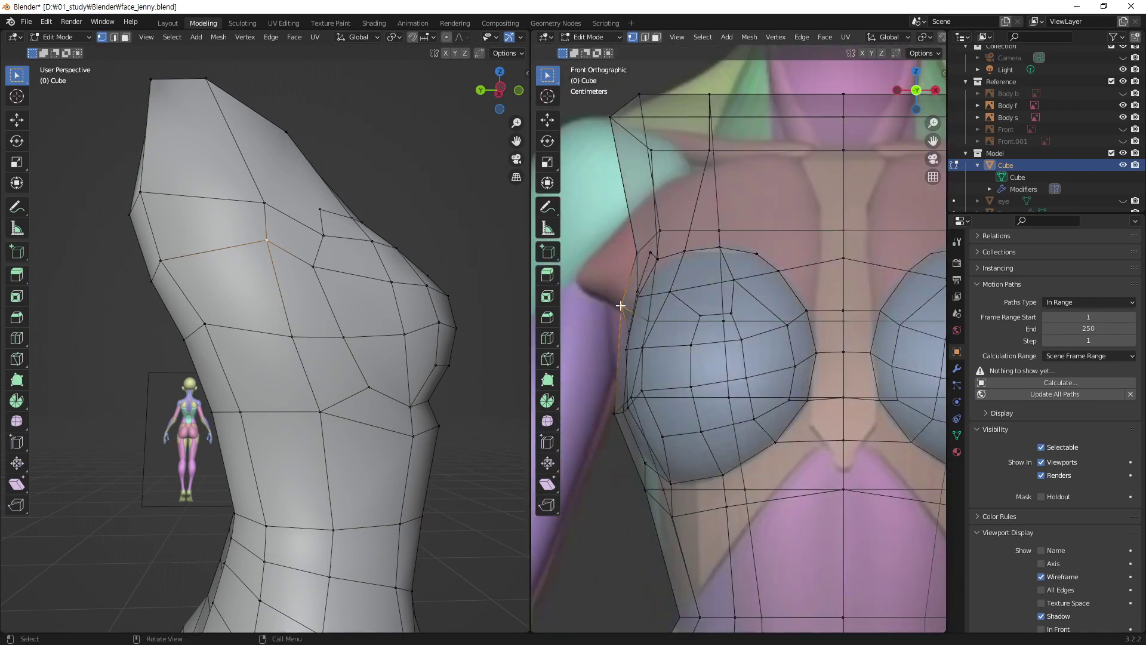
- Move three side vertices beside the chest onto the reference silhouette
key("g")
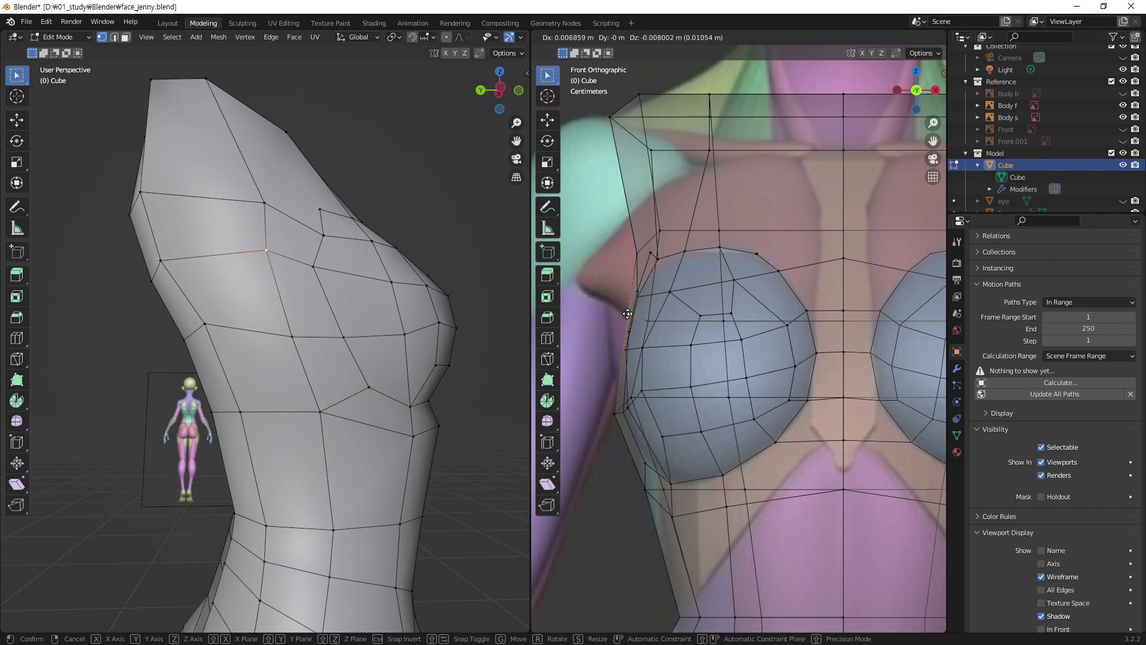
left_click(628, 314)
left_click(620, 414)
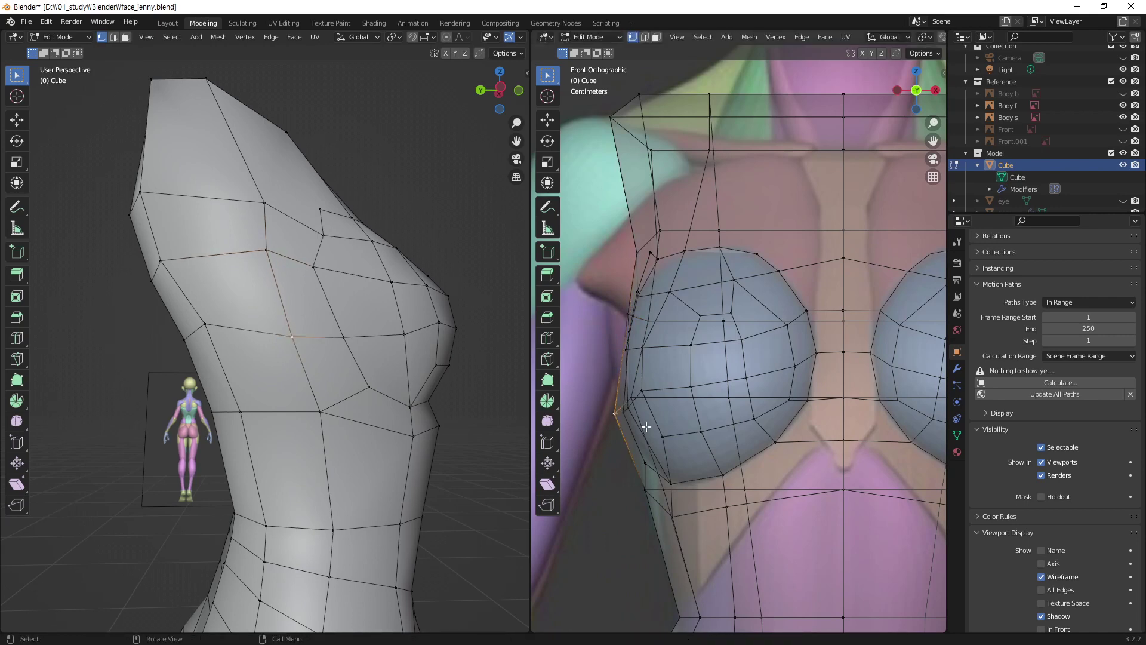
key("g")
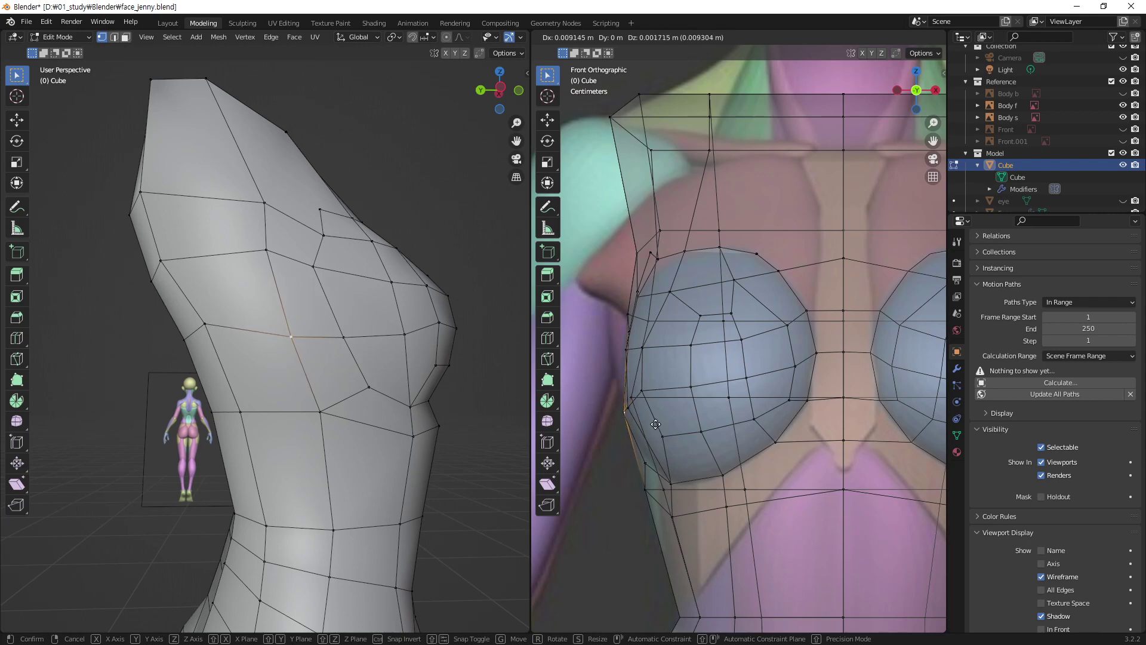
left_click(655, 424)
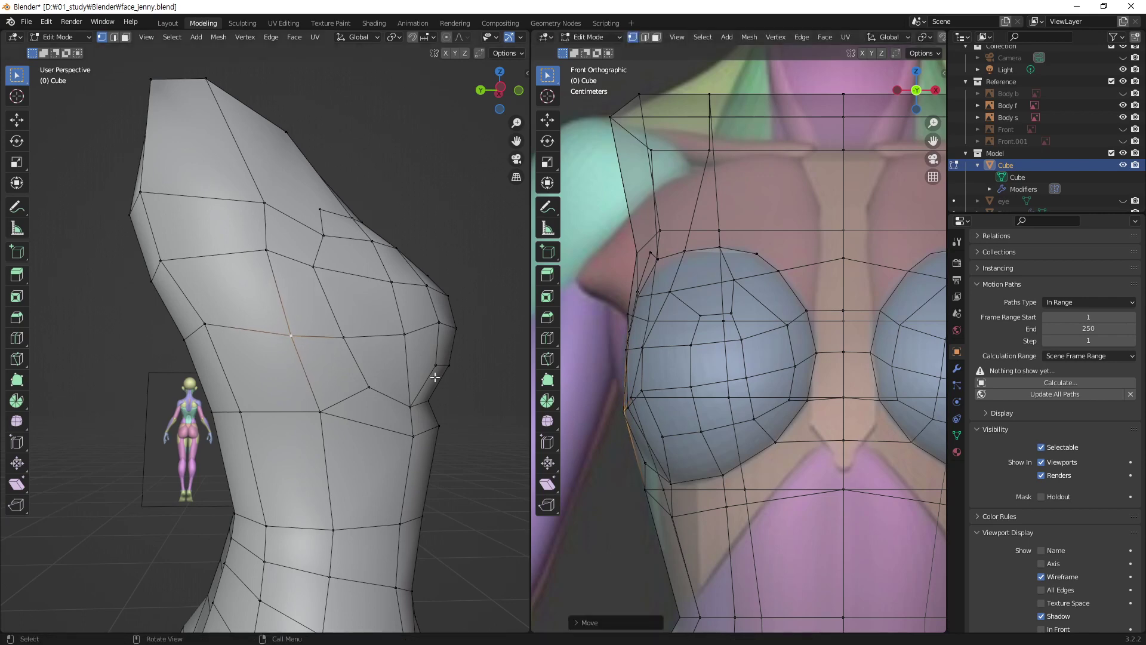
left_click(271, 257)
key("g")
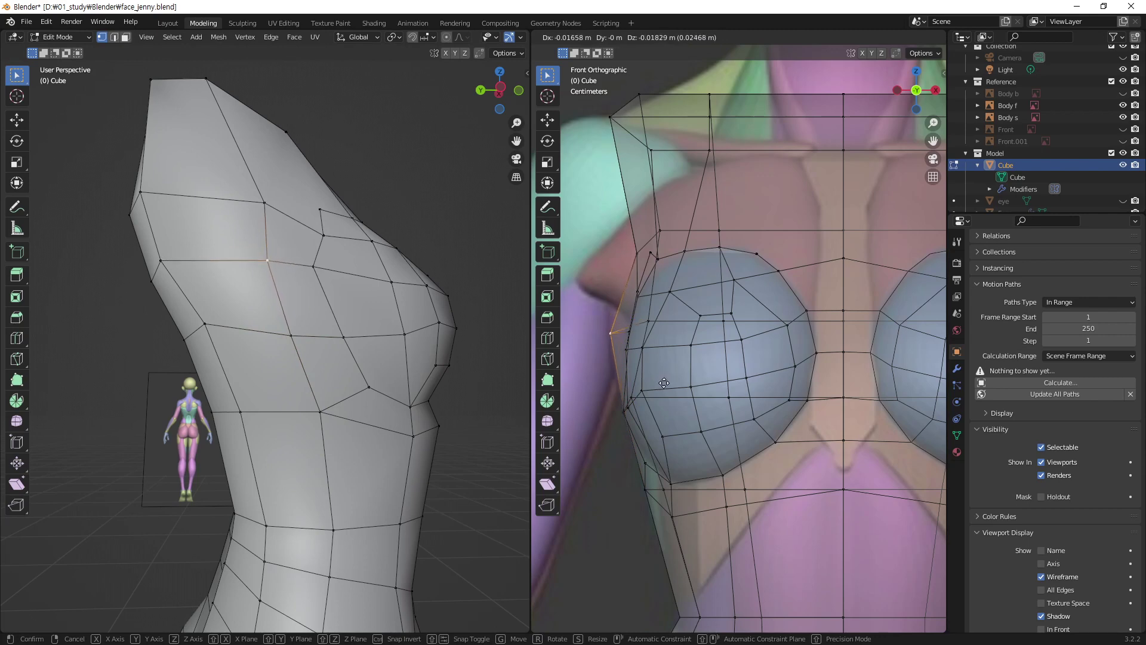
left_click(664, 382)
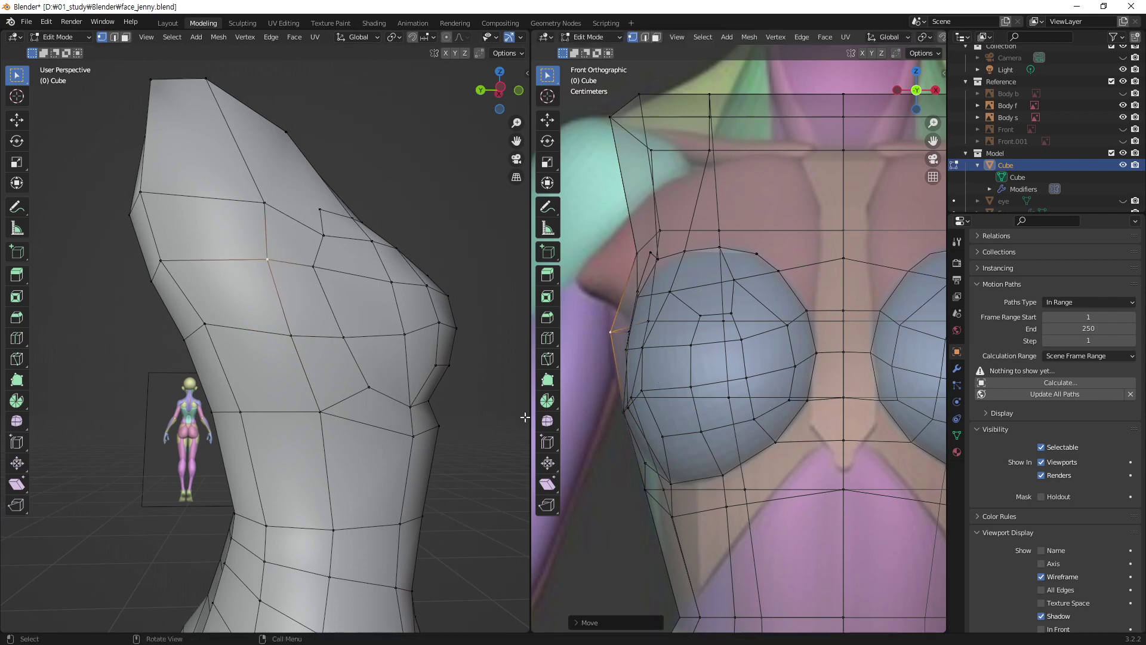
- Reposition the ribcage-side vertex below the chest lower and further out, then orbit to check
left_click(622, 463)
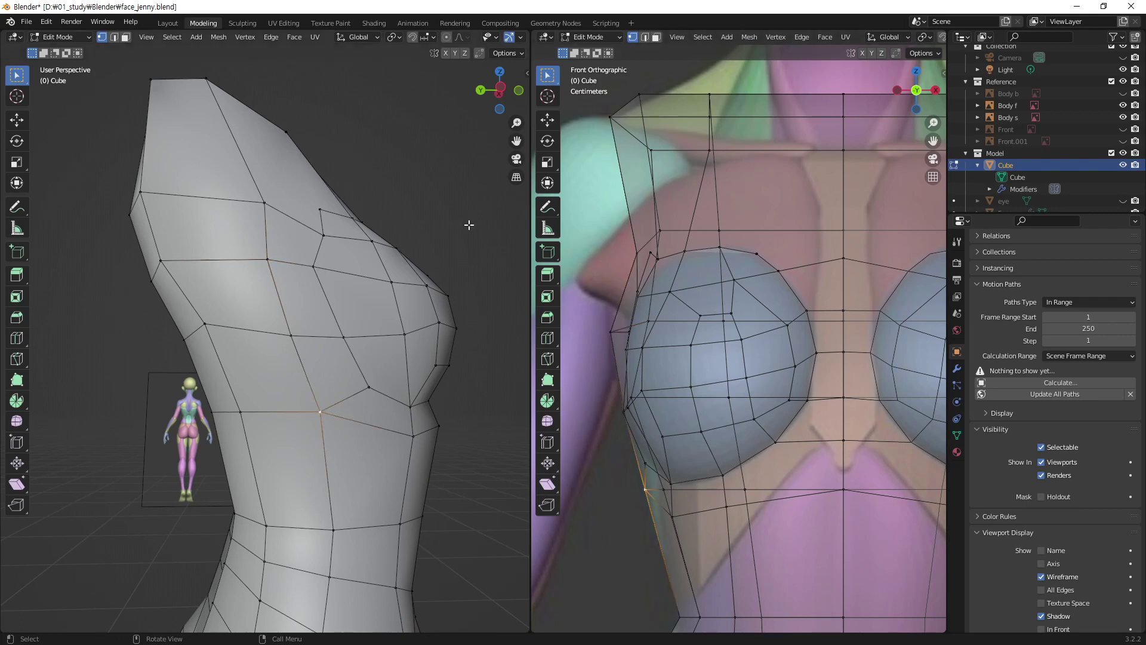
middle_click_drag(377, 350, 388, 352)
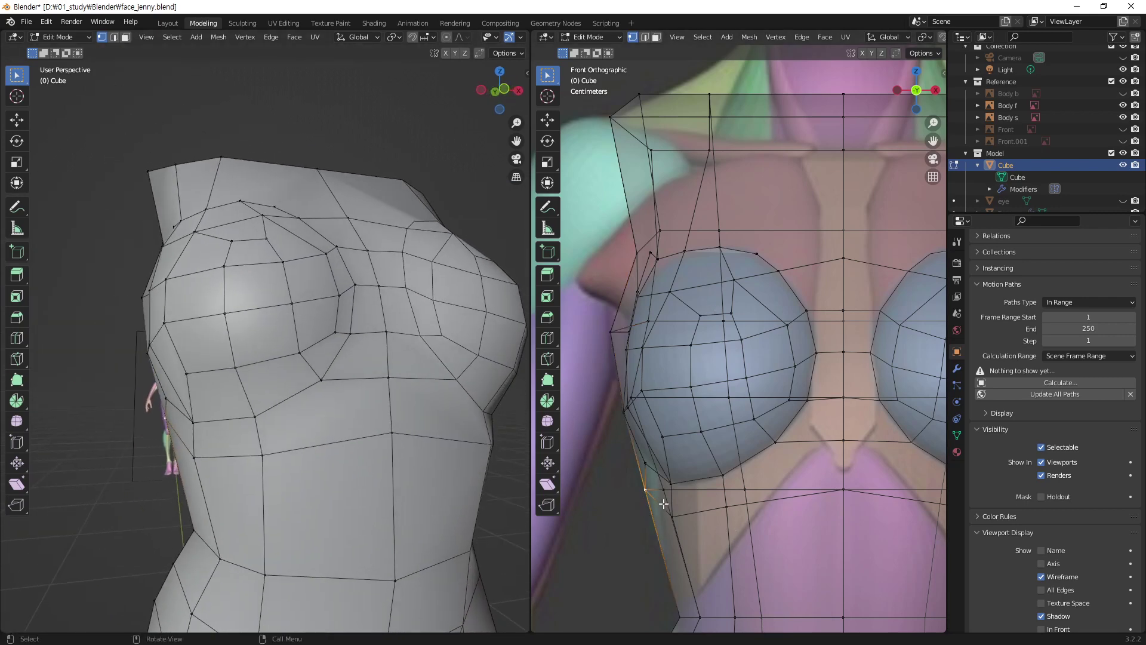
key("g")
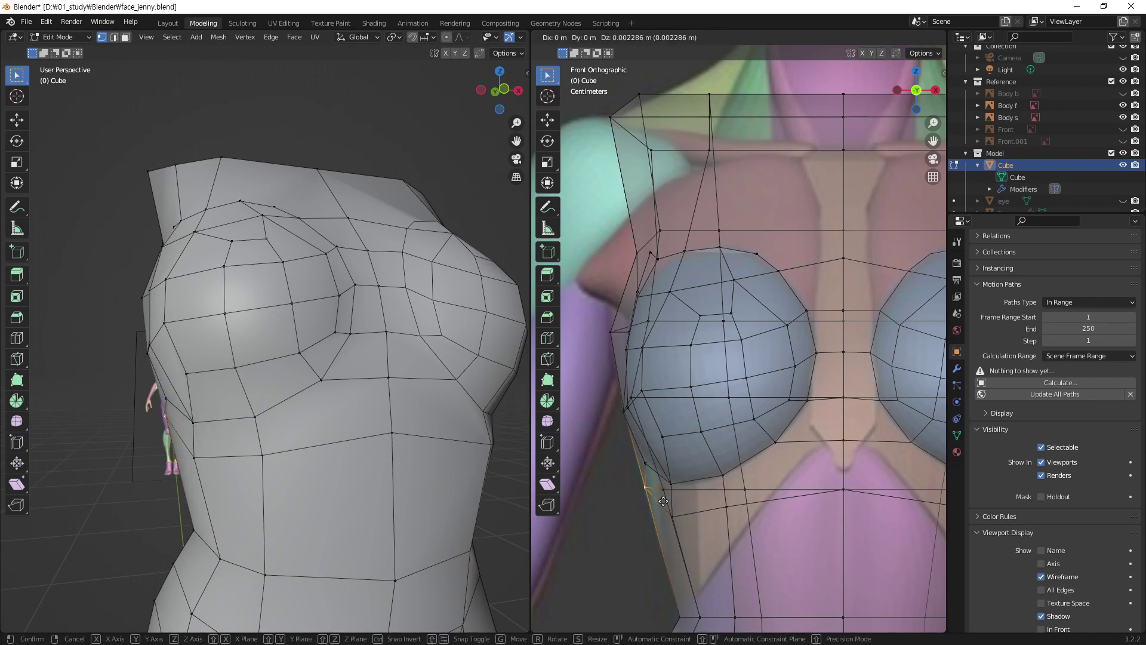
left_click(675, 519)
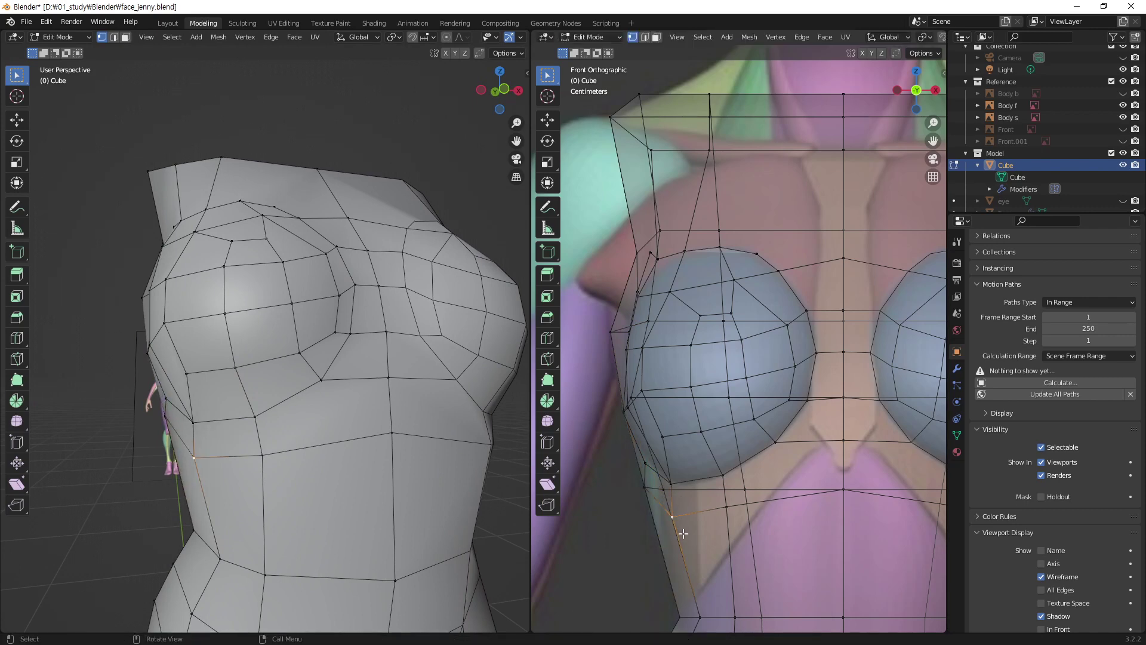
key("g")
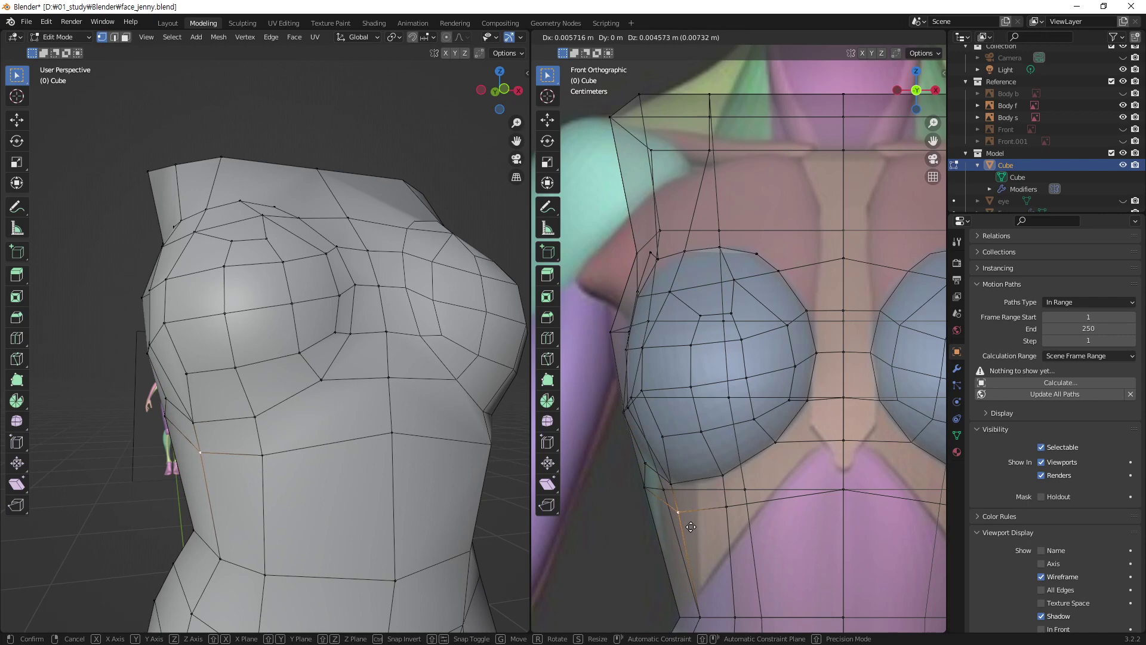
left_click(686, 526)
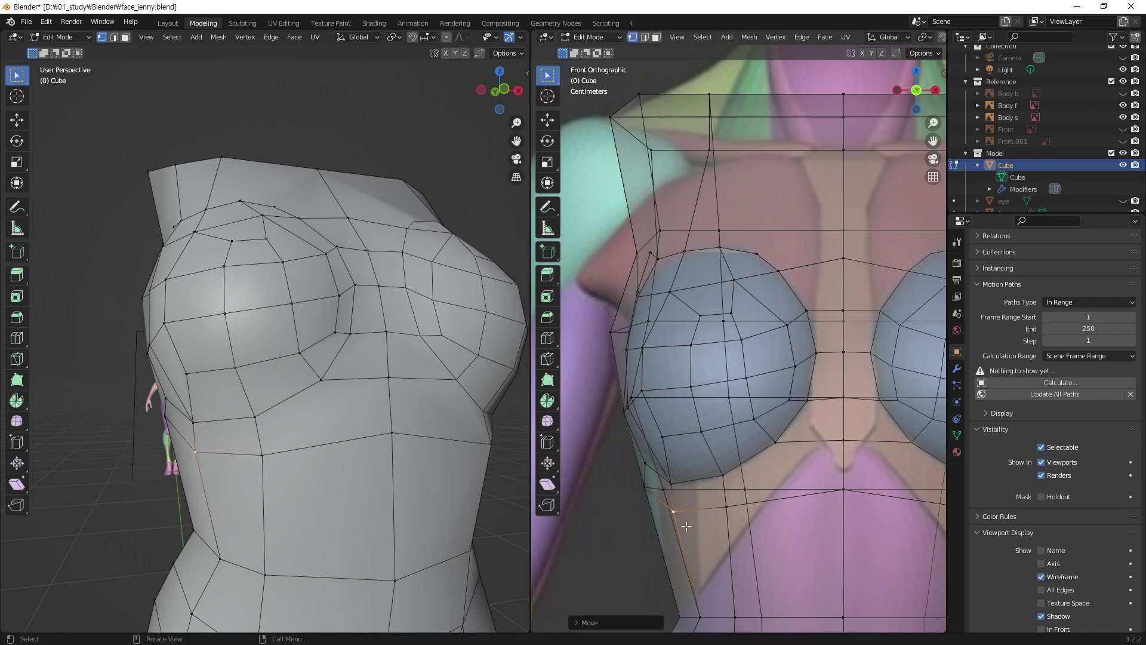
scroll(717, 487, "down", 3)
middle_click_drag(349, 326, 347, 338)
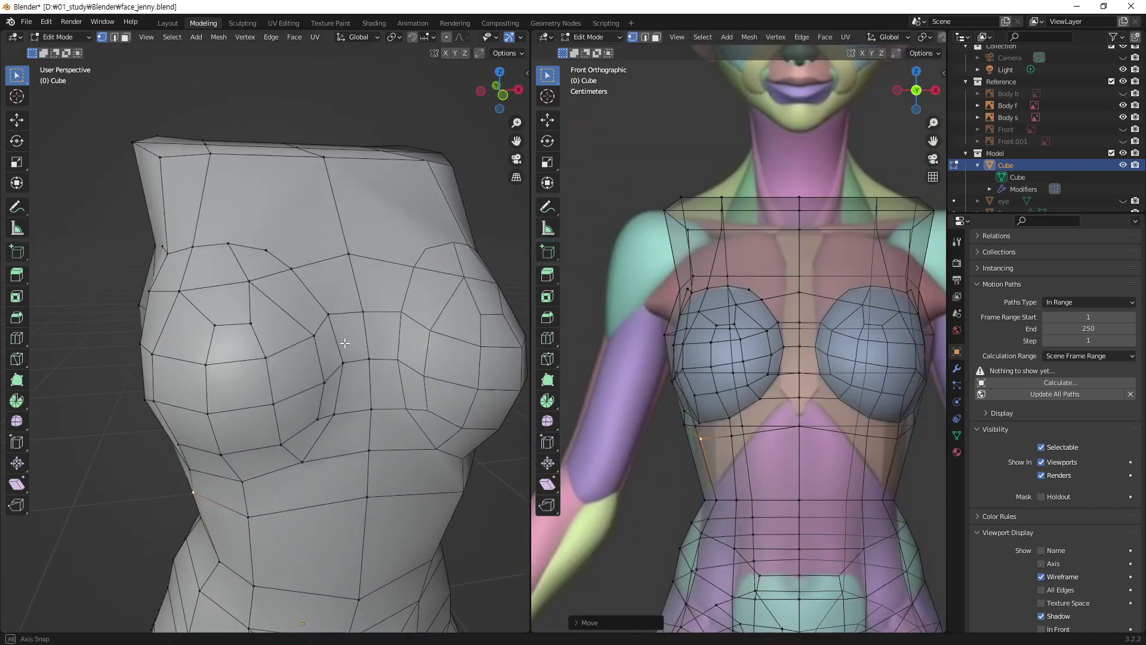
scroll(346, 338, "down", 5)
mouse_move(303, 378)
middle_mouse_down()
mouse_move(357, 351)
mouse_move(377, 423)
mouse_move(252, 425)
mouse_move(288, 442)
mouse_move(346, 440)
middle_mouse_up()
scroll(367, 382, "up", 3)
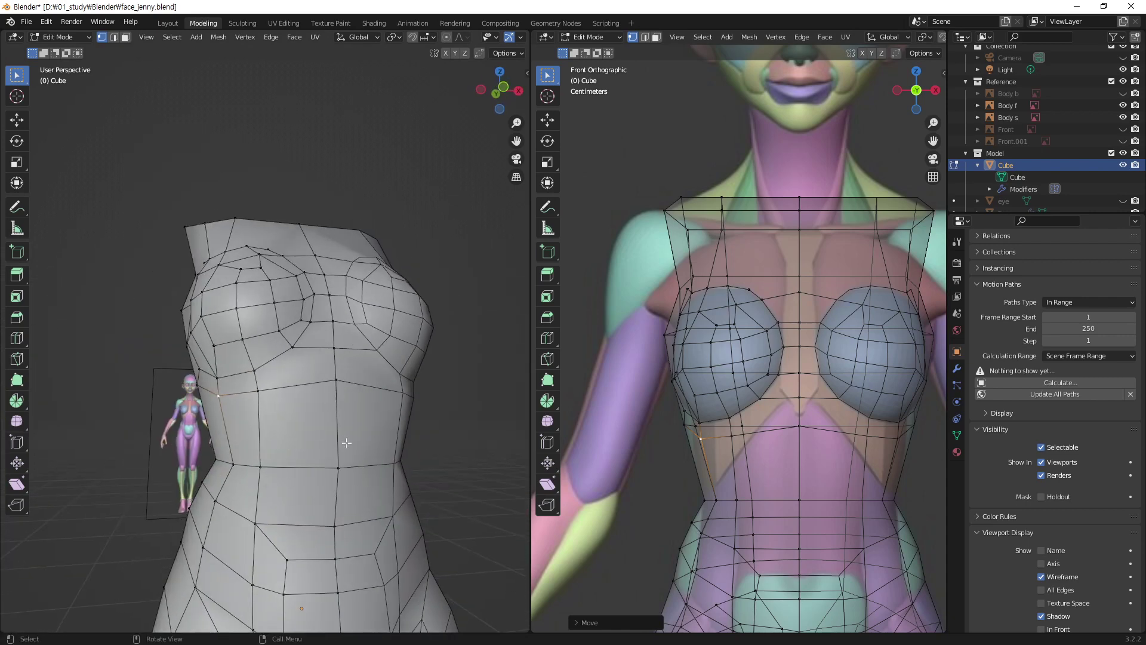
- Add an edge loop around the torso just below the chest
key("ctrl+r")
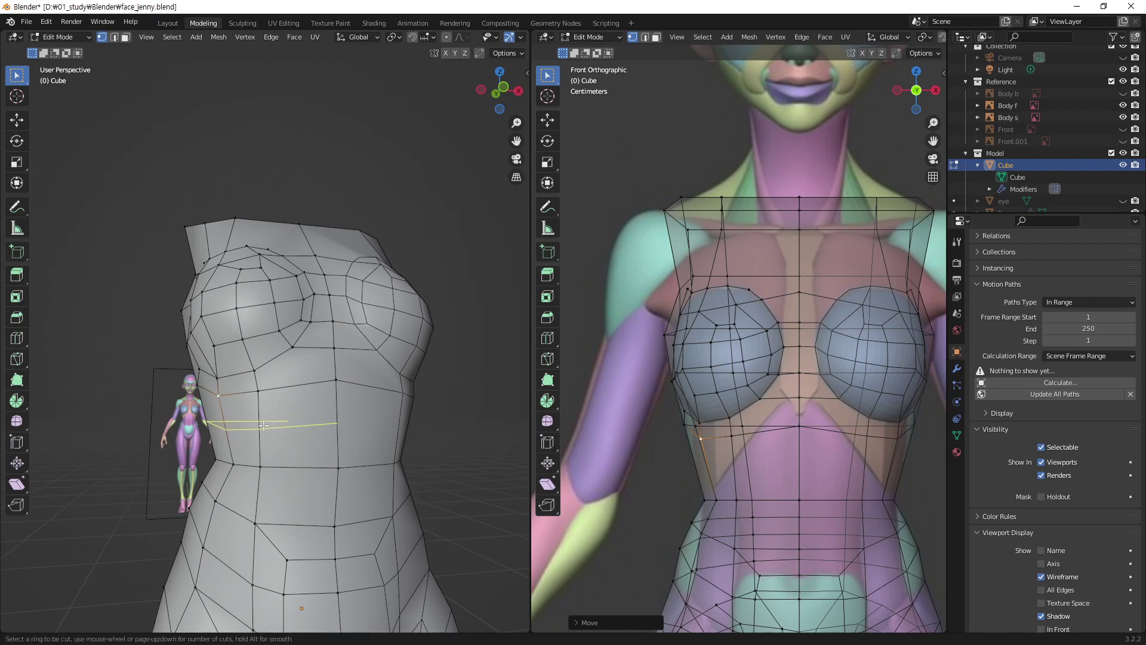
left_click(264, 426)
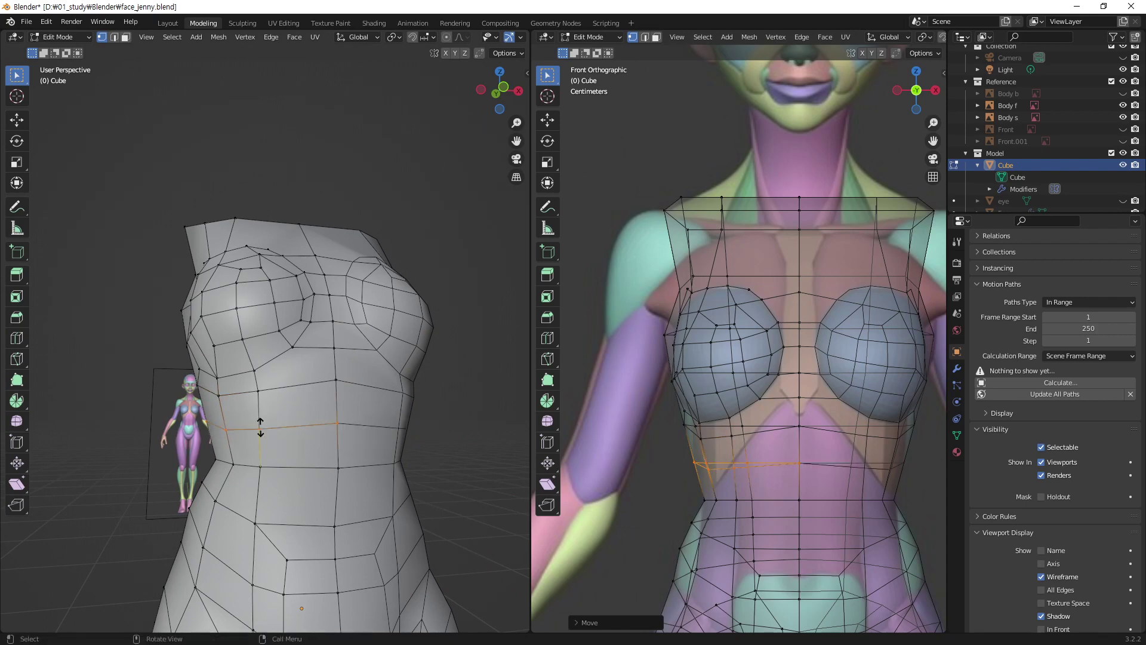
left_click(308, 425)
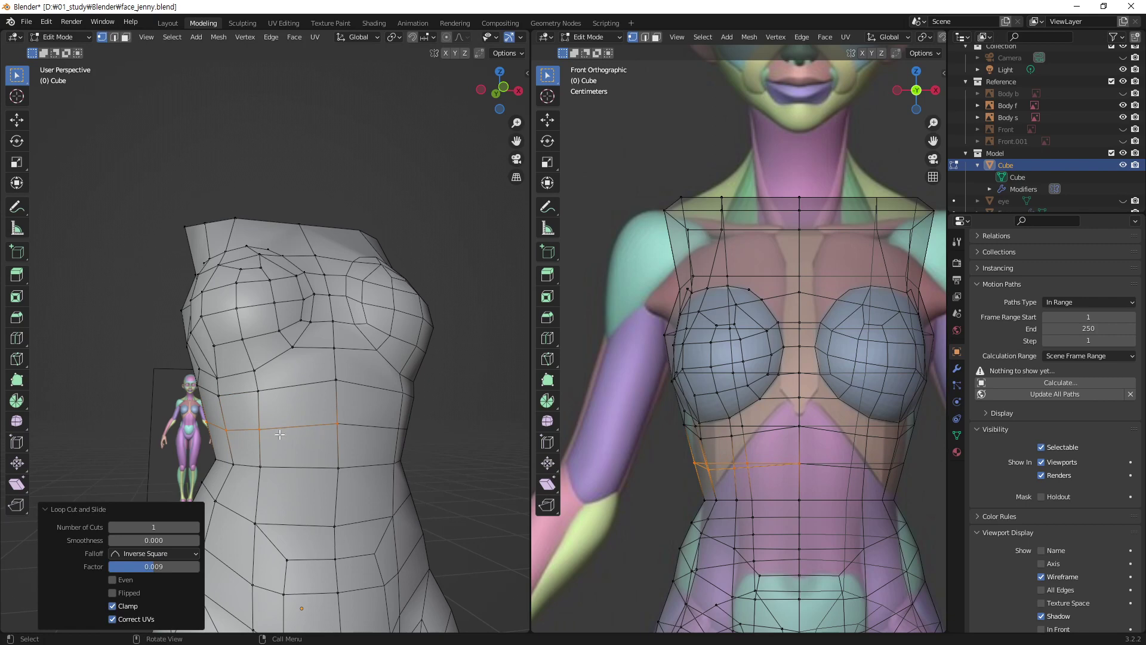
scroll(757, 493, "up", 1)
scroll(734, 471, "up", 1)
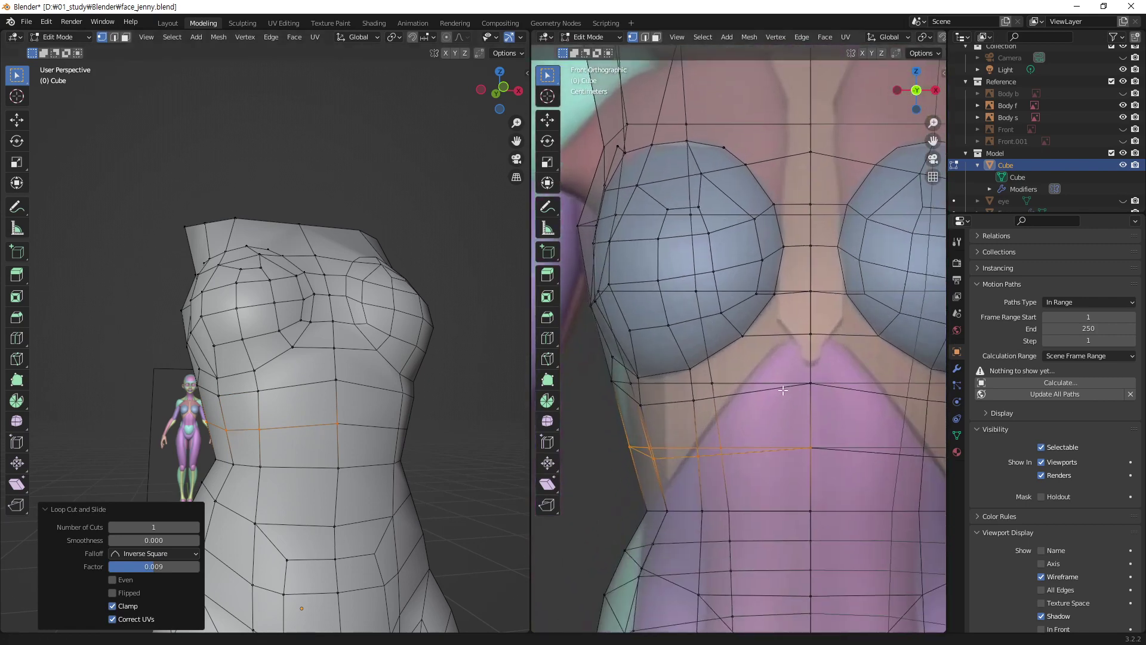
scroll(711, 448, "up", 1)
scroll(681, 423, "up", 1)
- Shift the new loop's side vertices and the waist vertices along X onto the front outline
left_click_drag(611, 368, 663, 418)
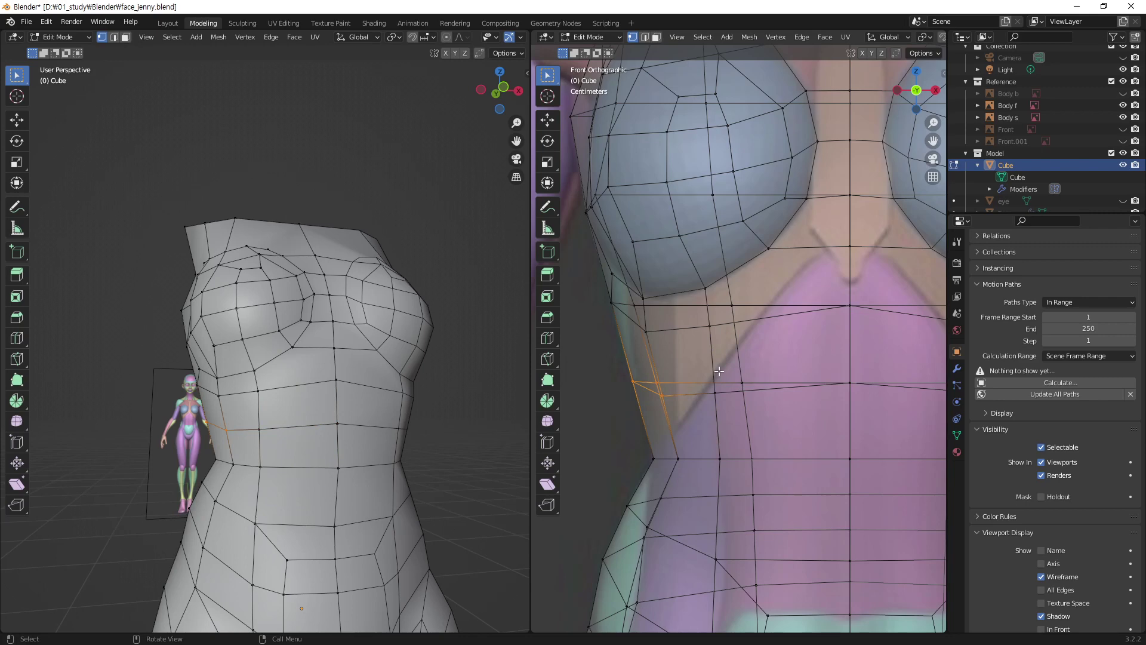
key("g")
key("x")
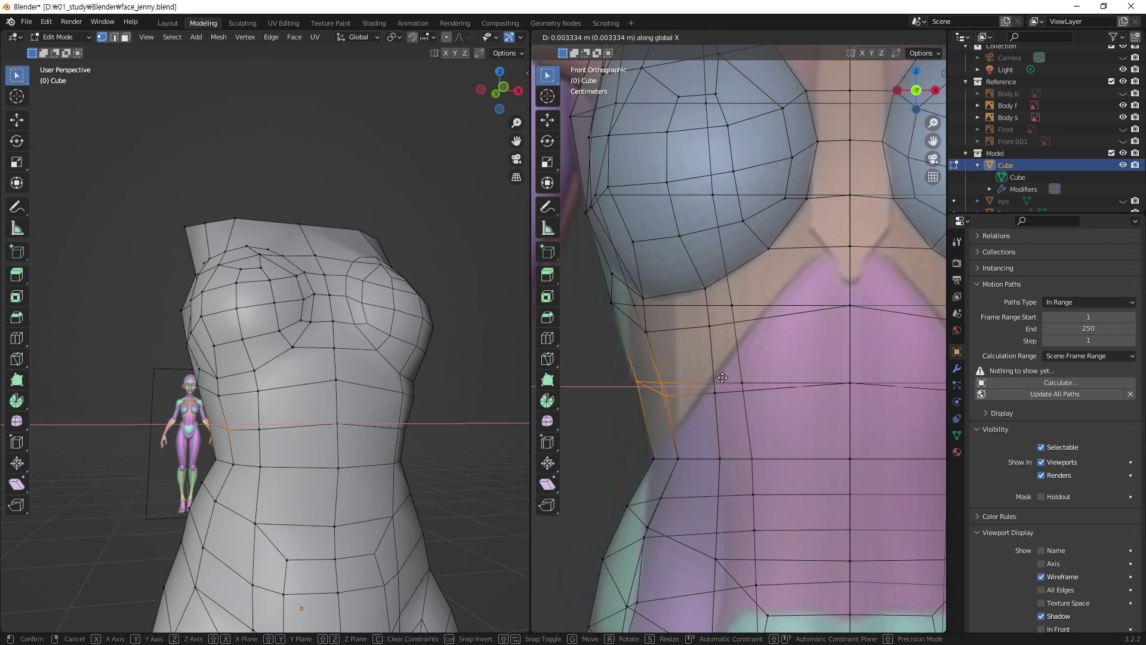
left_click(722, 377)
left_click_drag(641, 446, 692, 472)
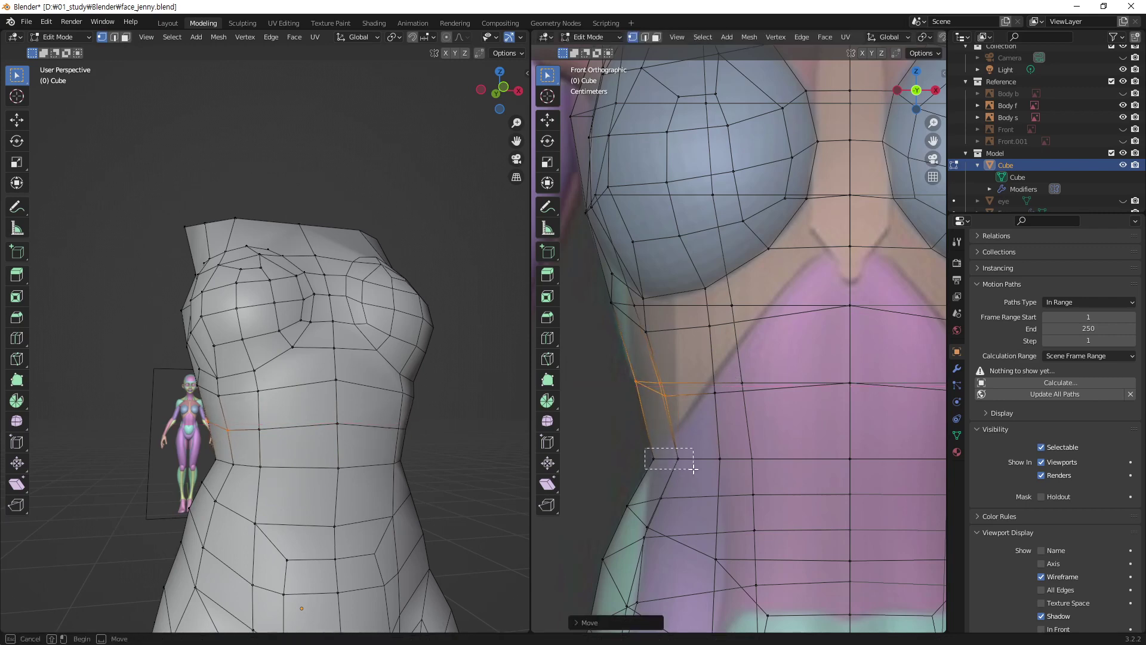
key("g")
key("x")
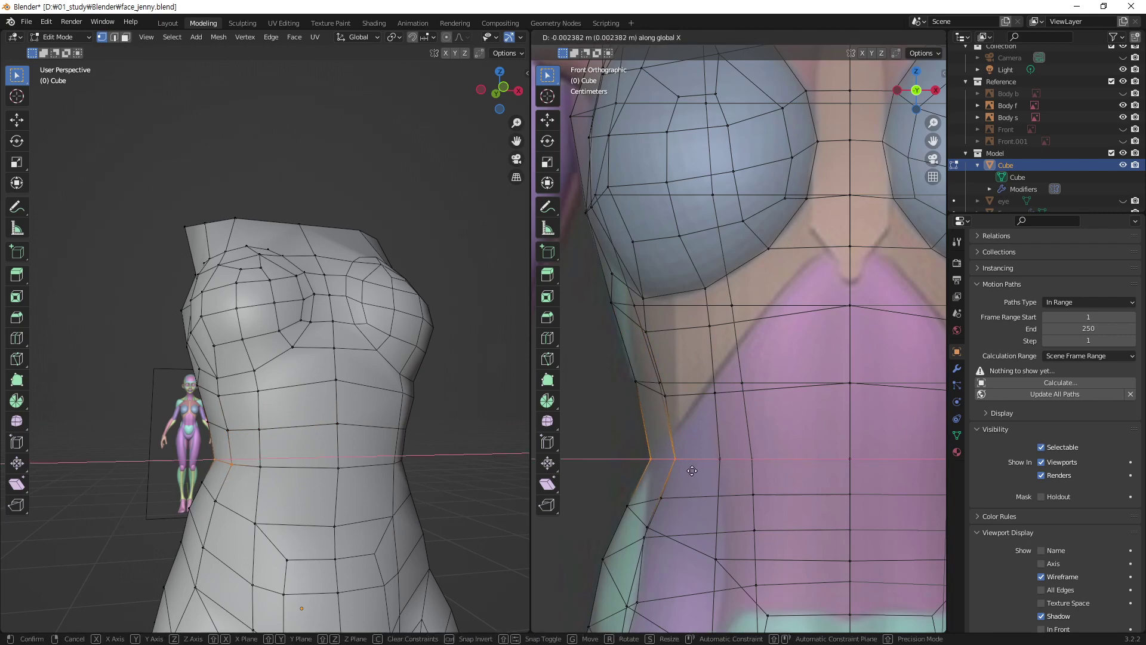
left_click(694, 471)
- Move more loop vertices and one single loop vertex along X to match the reference
left_click_drag(697, 361, 761, 421)
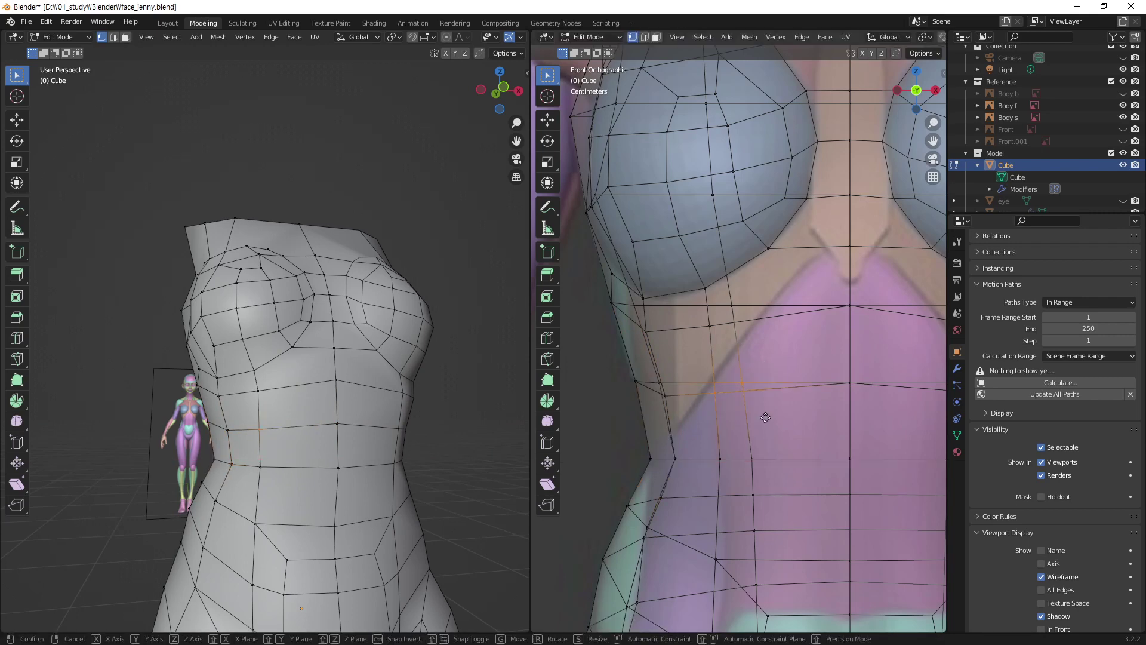
key("g")
key("x")
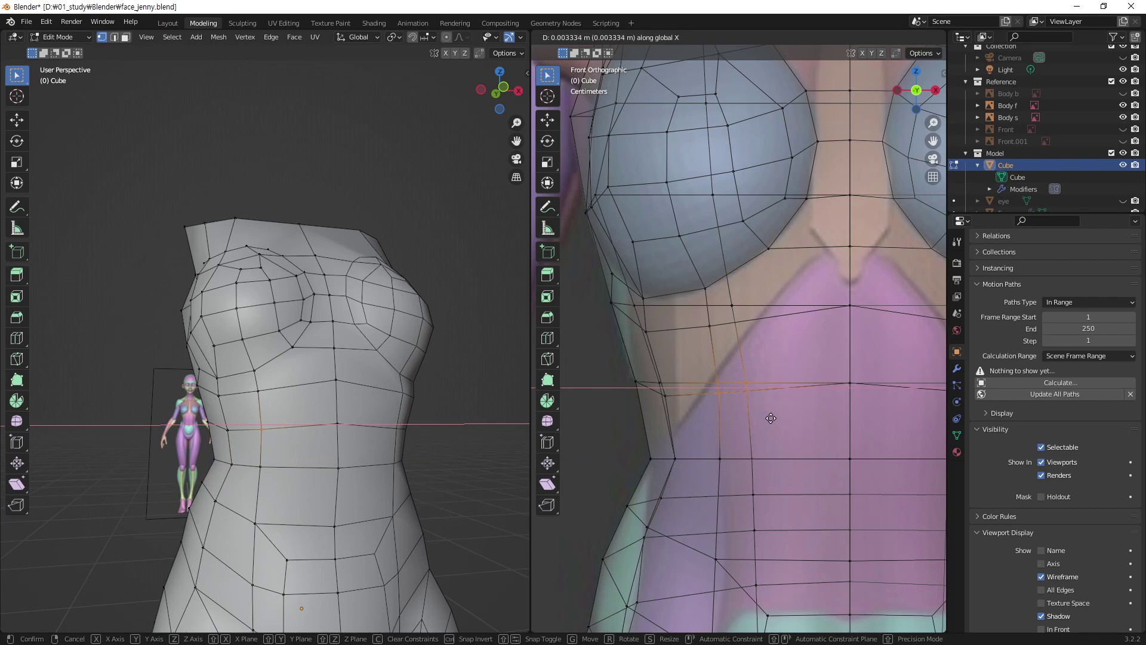
left_click(770, 418)
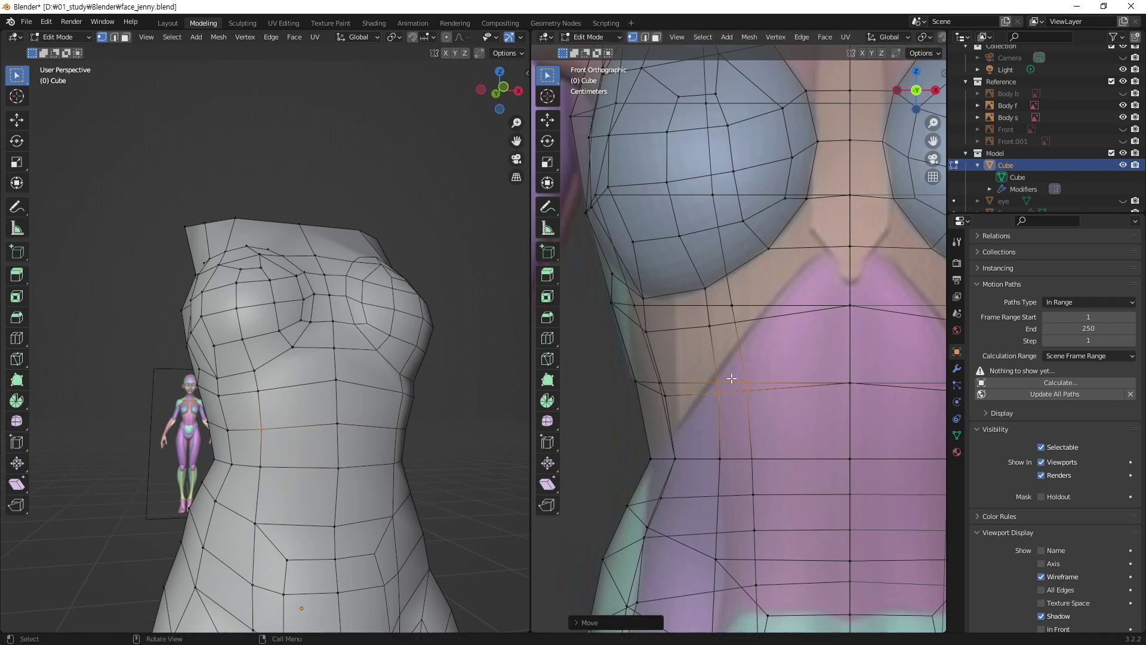
left_click(708, 327)
key("g")
key("x")
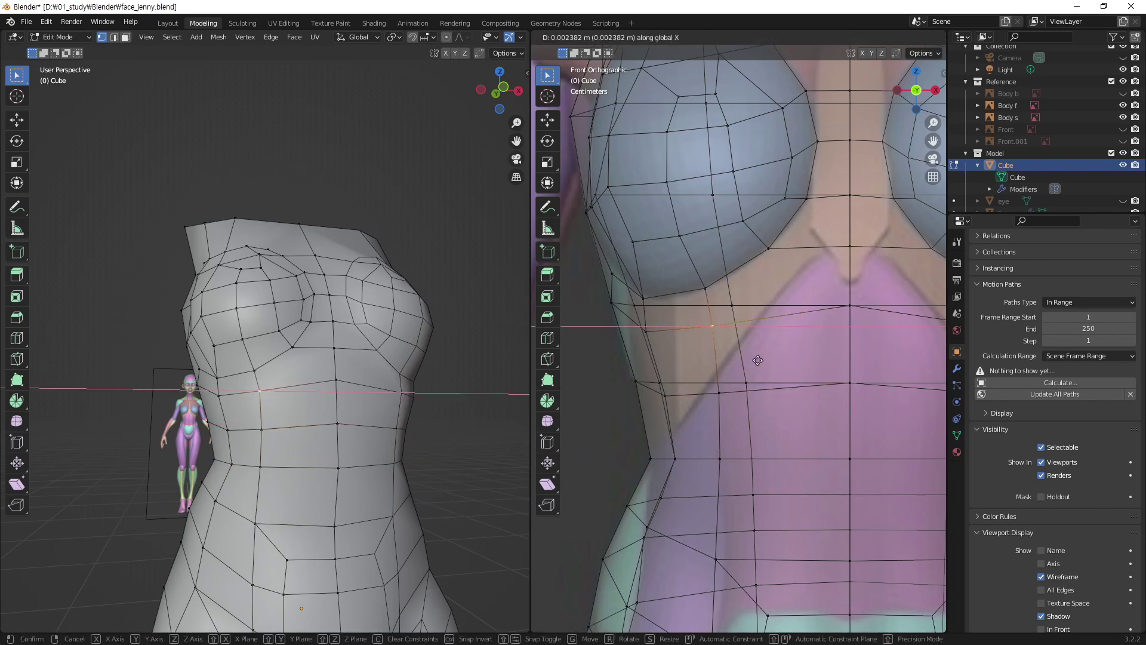
left_click(758, 360)
- Turn the left view to side with X-ray on and nudge two side vertices along Y
scroll(788, 366, "down", 1)
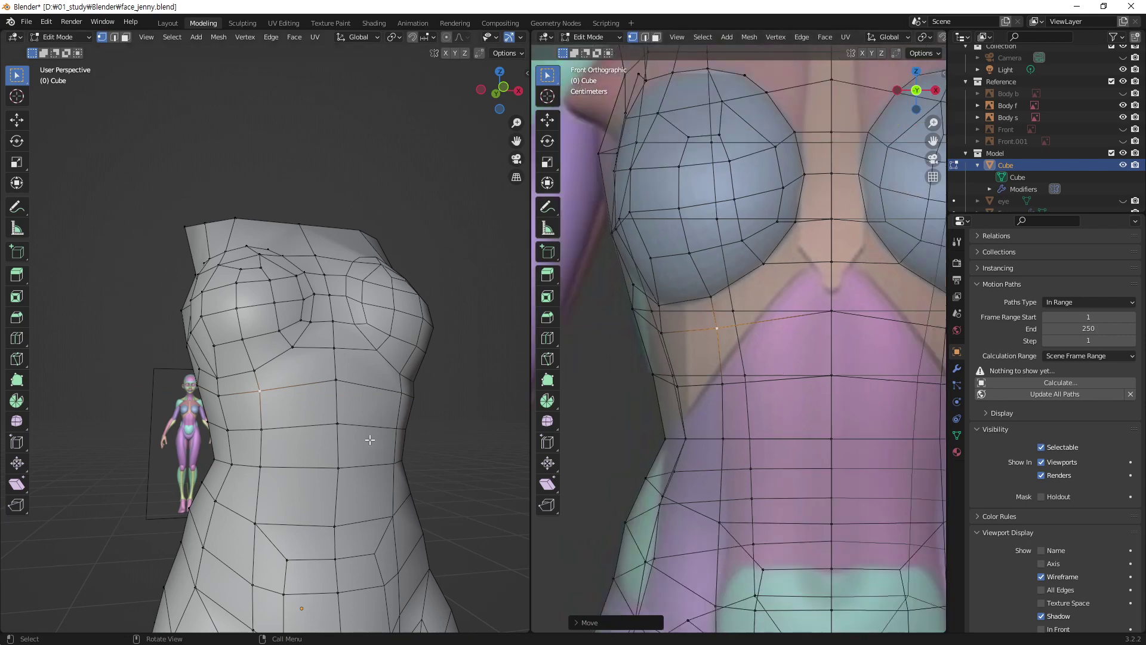
mouse_move(353, 414)
middle_mouse_down("alt")
mouse_move(371, 397)
mouse_move(458, 436)
mouse_move(418, 354)
middle_mouse_up("alt")
scroll(391, 416, "up", 4)
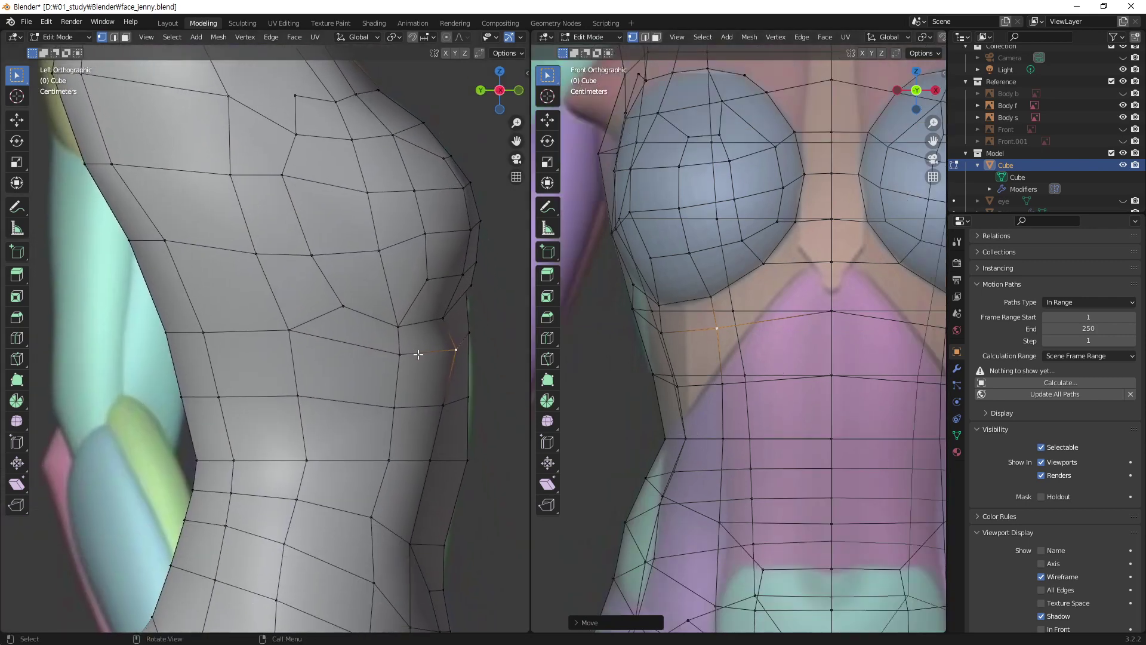
key("alt+z")
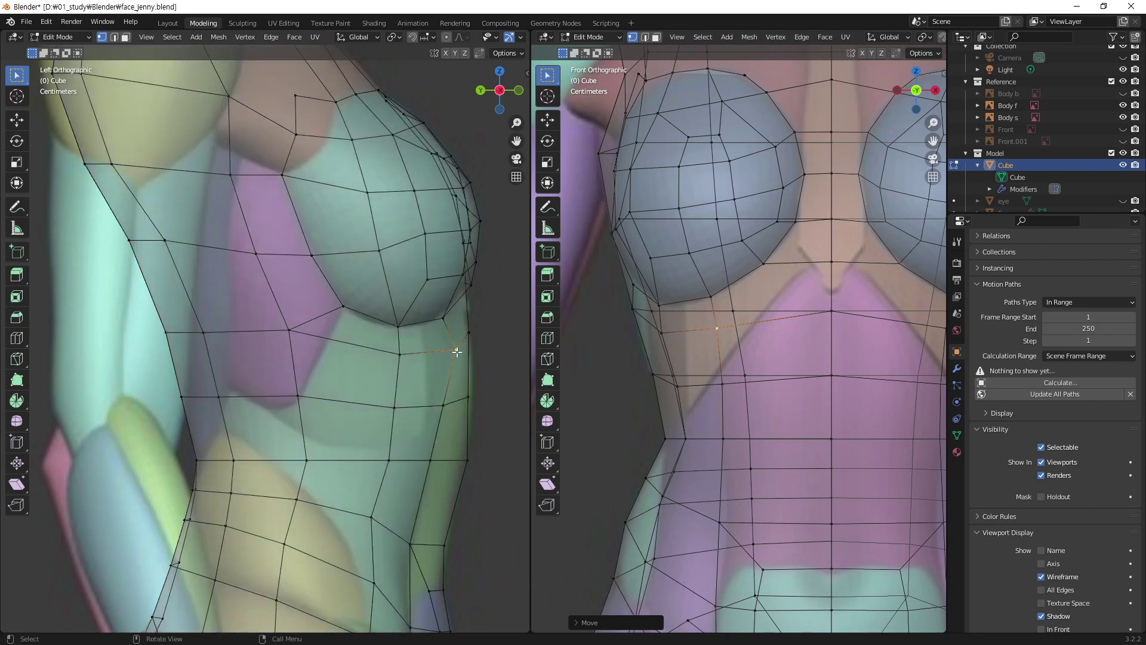
key("g")
key("y")
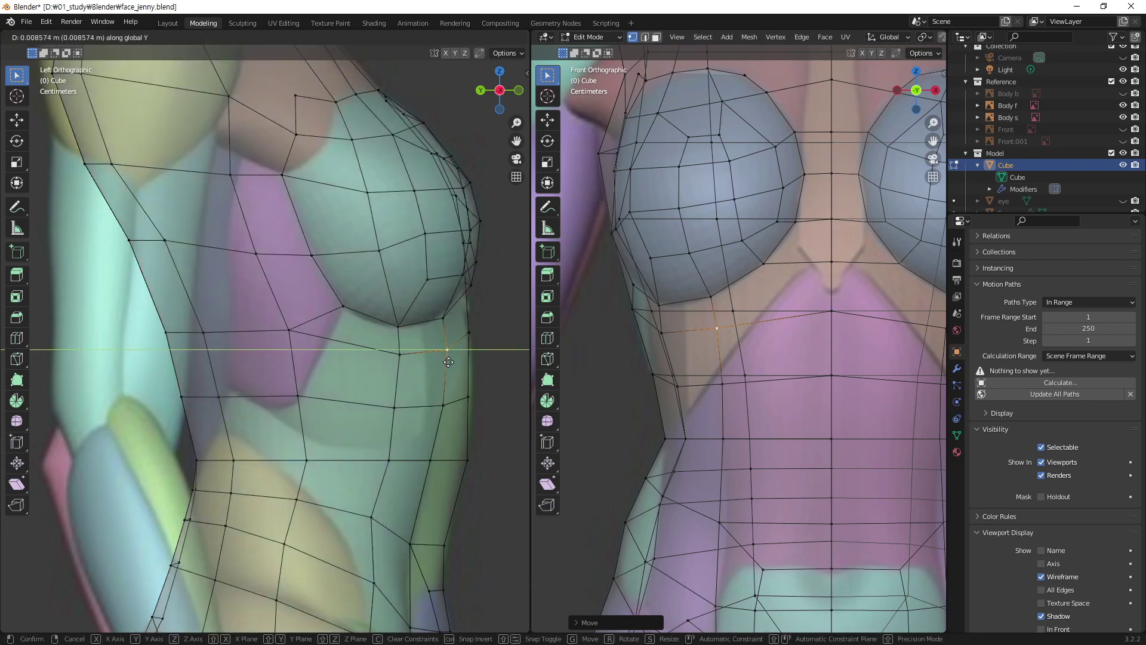
left_click(449, 362)
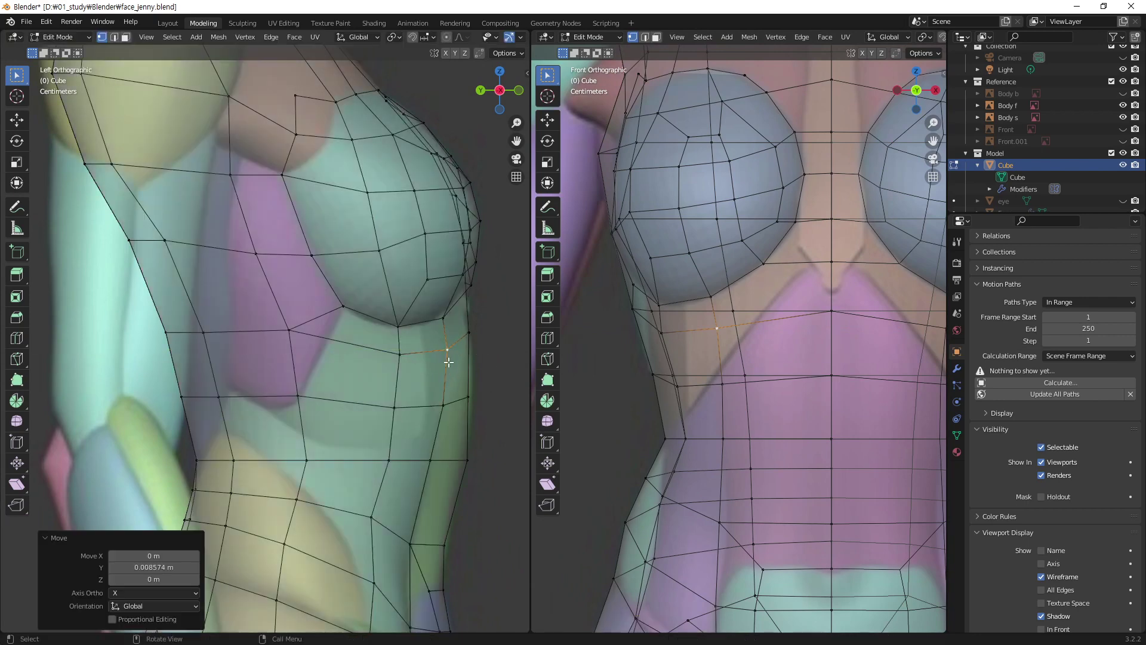
left_click(470, 333)
key("g")
key("y")
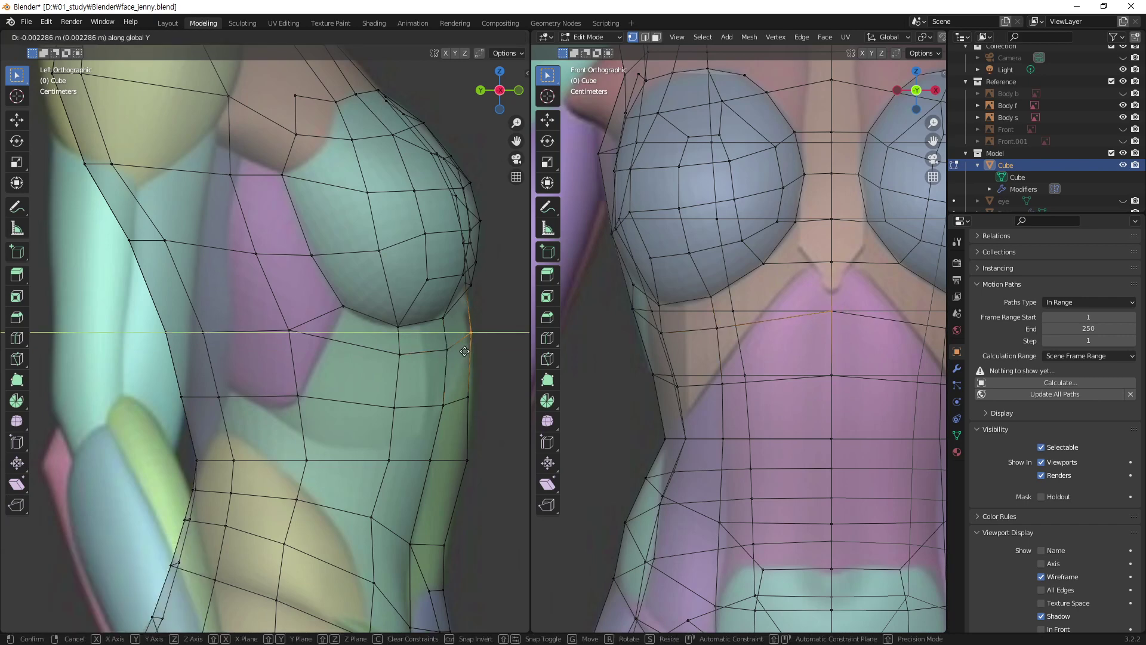
left_click(464, 352)
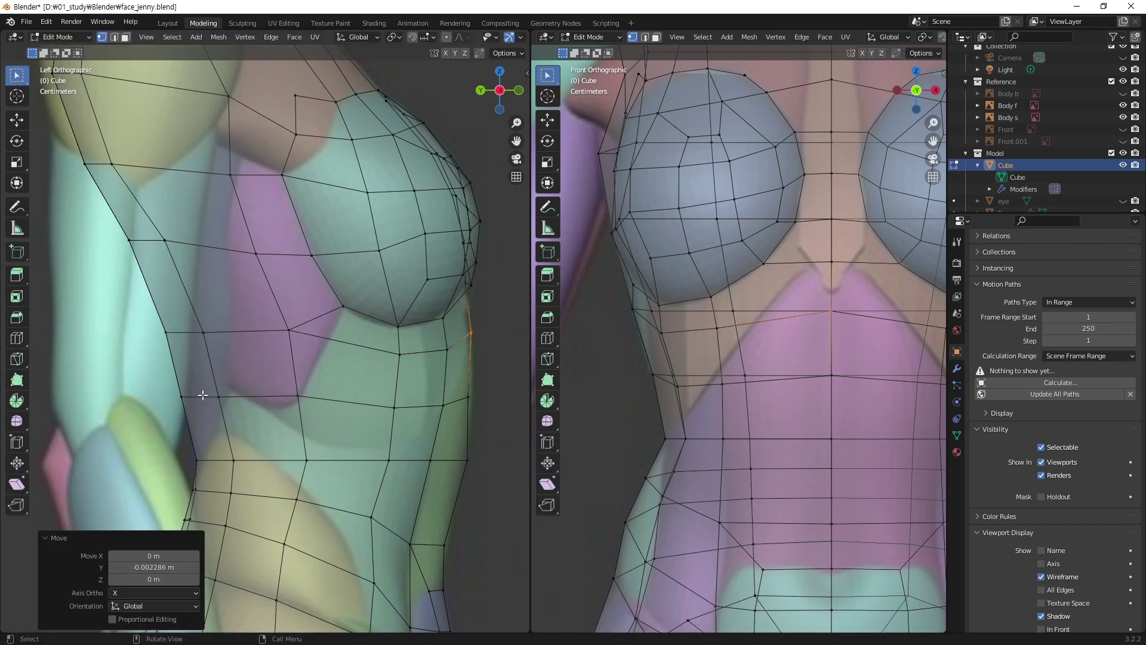
- Move the loop's back vertices along Y to fit the reference's side profile
left_click(221, 350)
left_click_drag(159, 380, 237, 407)
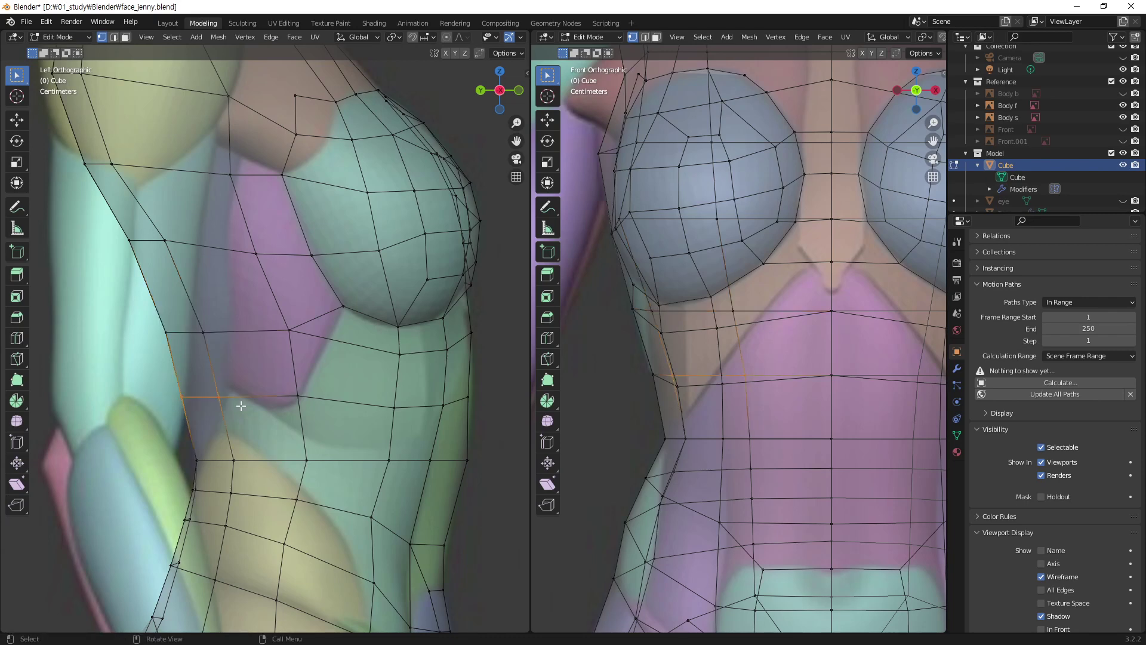
key("g")
key("y")
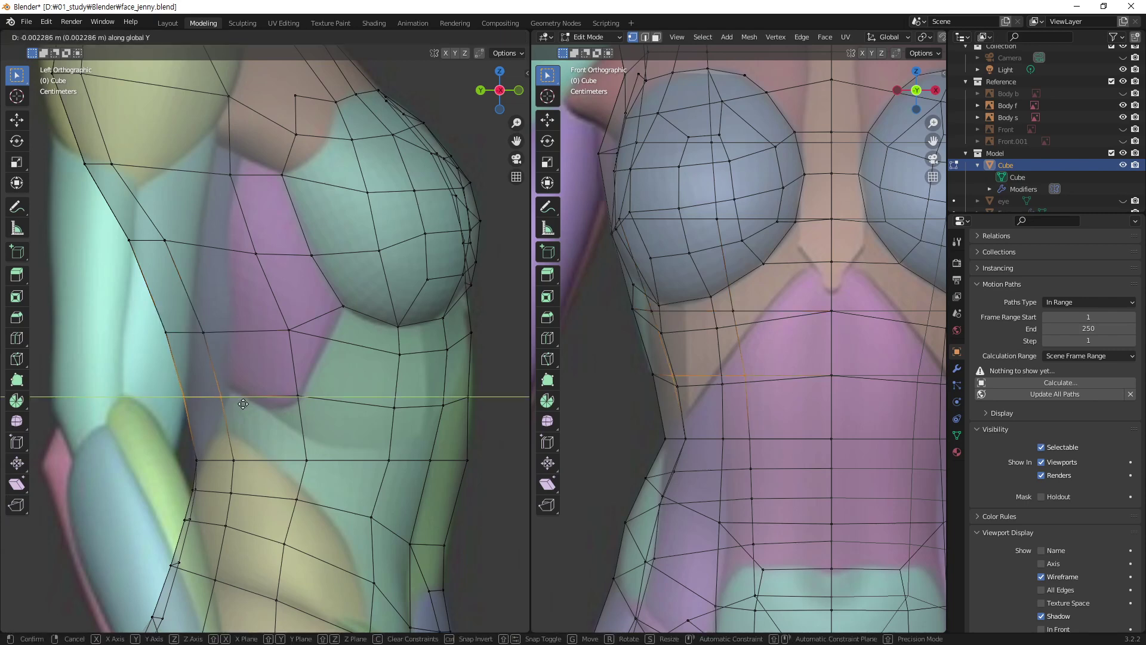
left_click(243, 404)
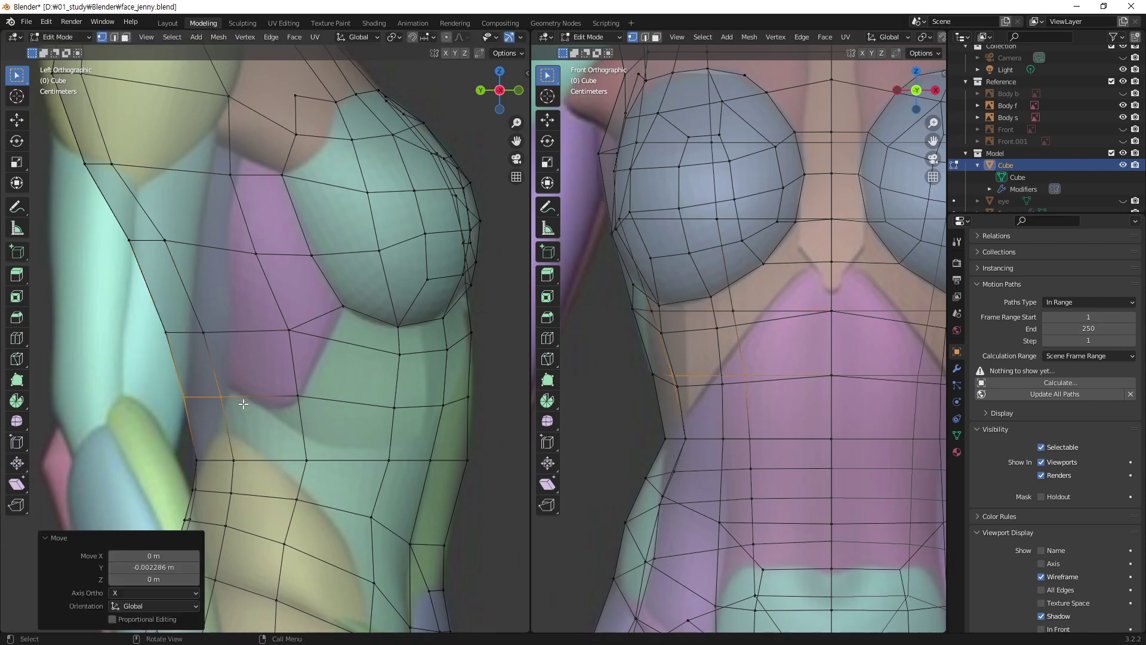
left_click(298, 395)
key("g")
key("y")
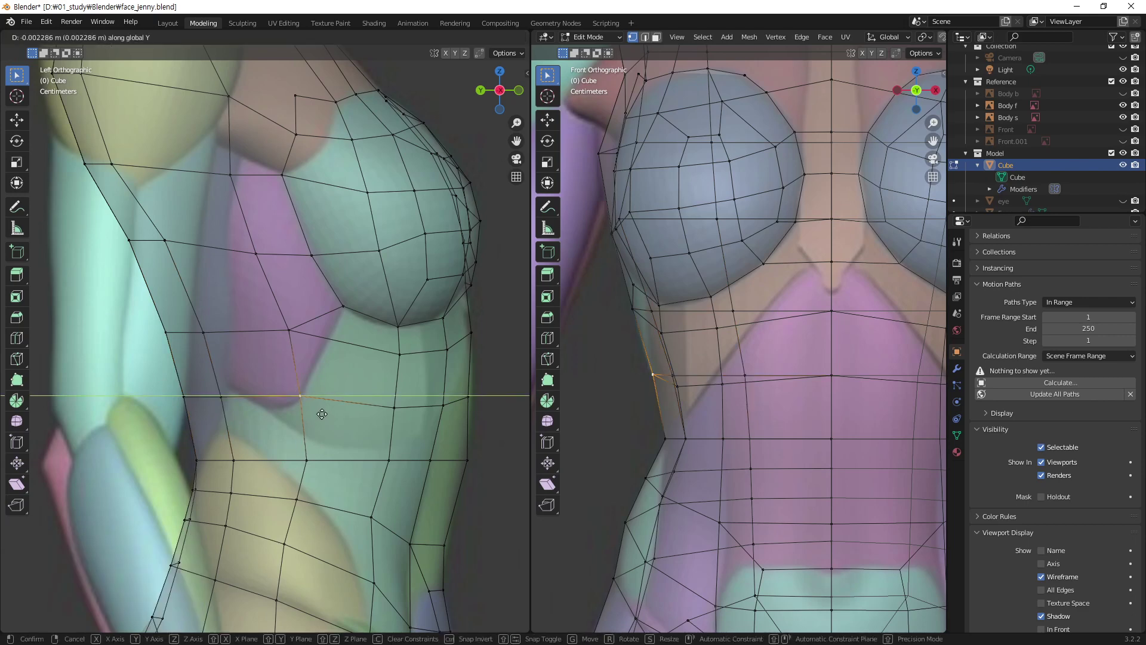
left_click(323, 413)
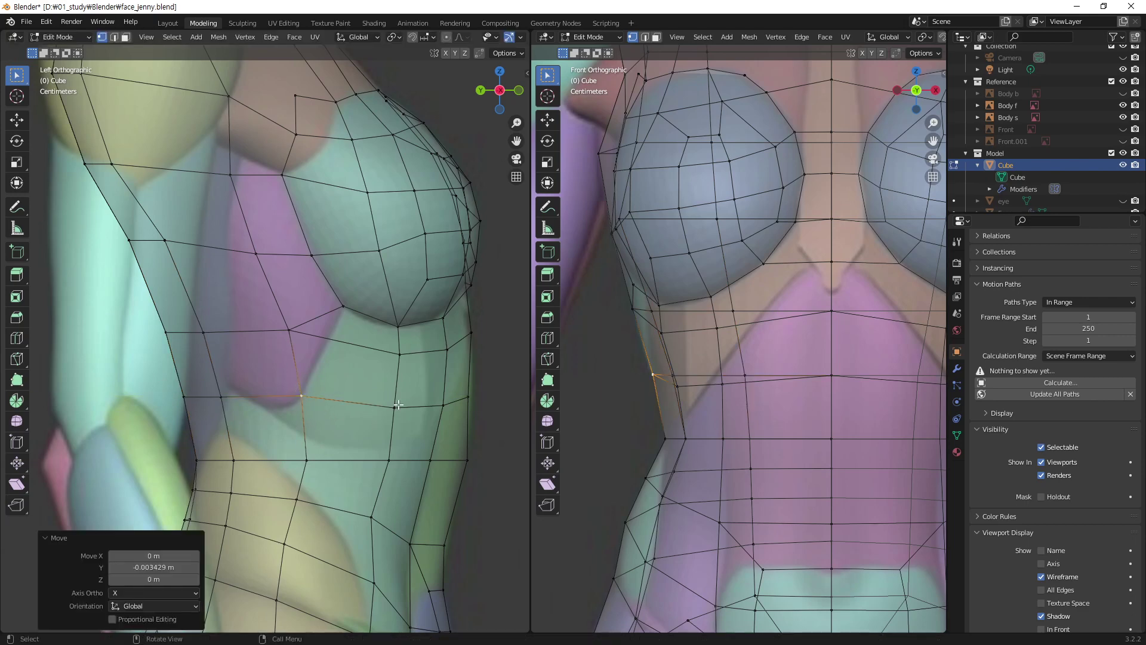
- Pull the front loop vertices along Y to the outline, then clear the selection
left_click(398, 405)
key("g")
key("y")
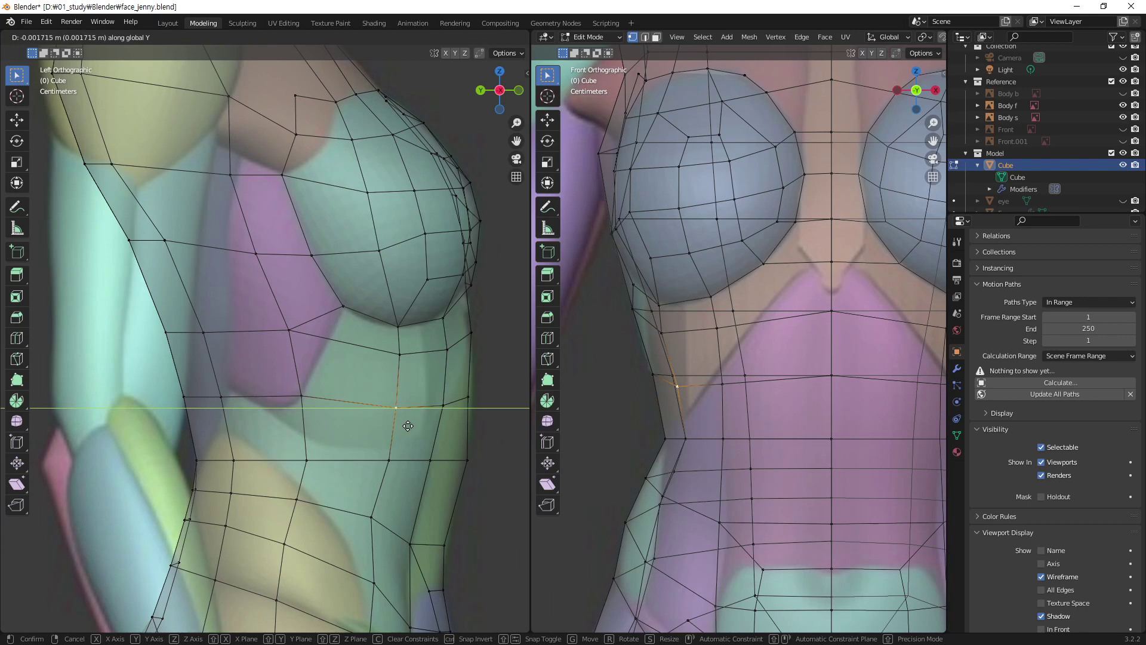
left_click(409, 426)
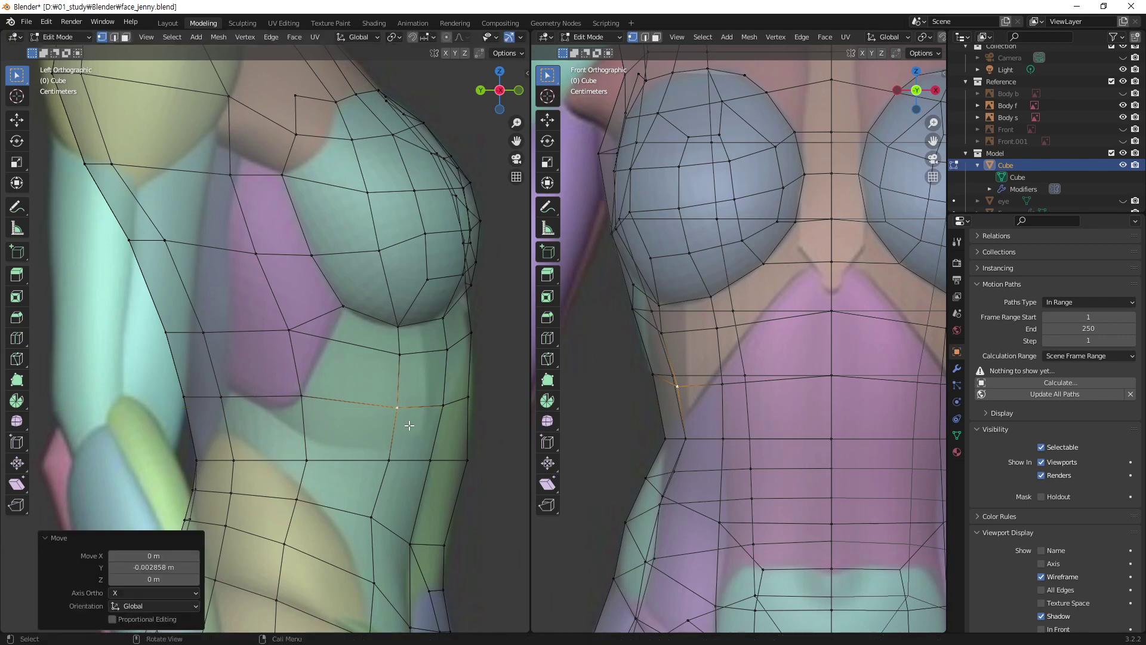
left_click(477, 449)
left_click(476, 399)
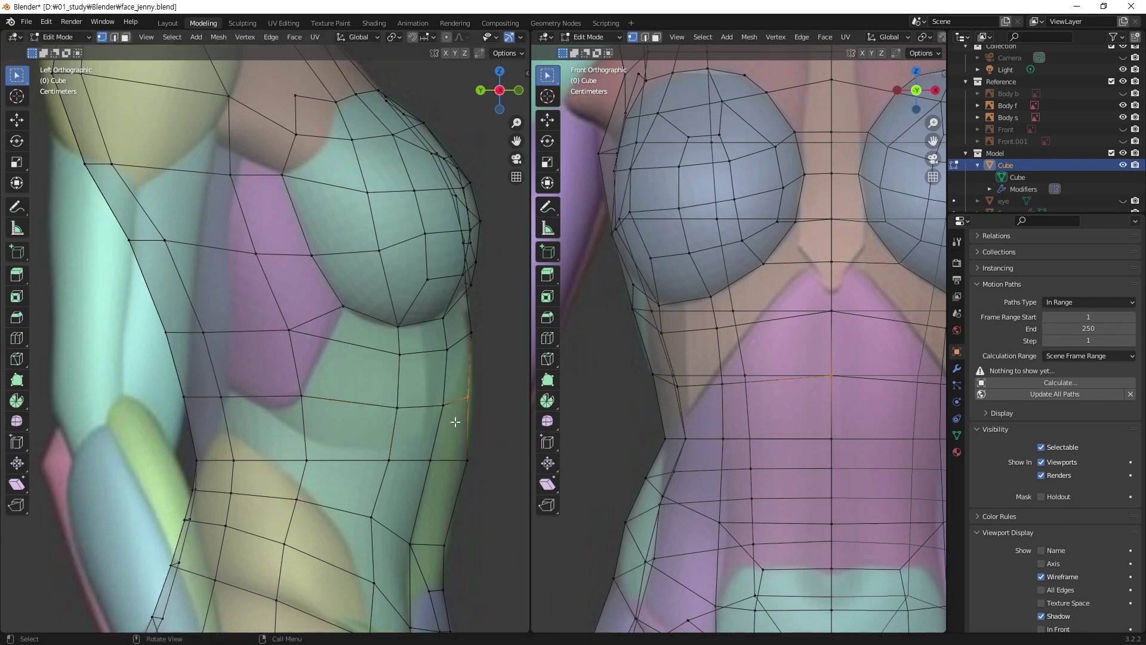
key("g")
key("y")
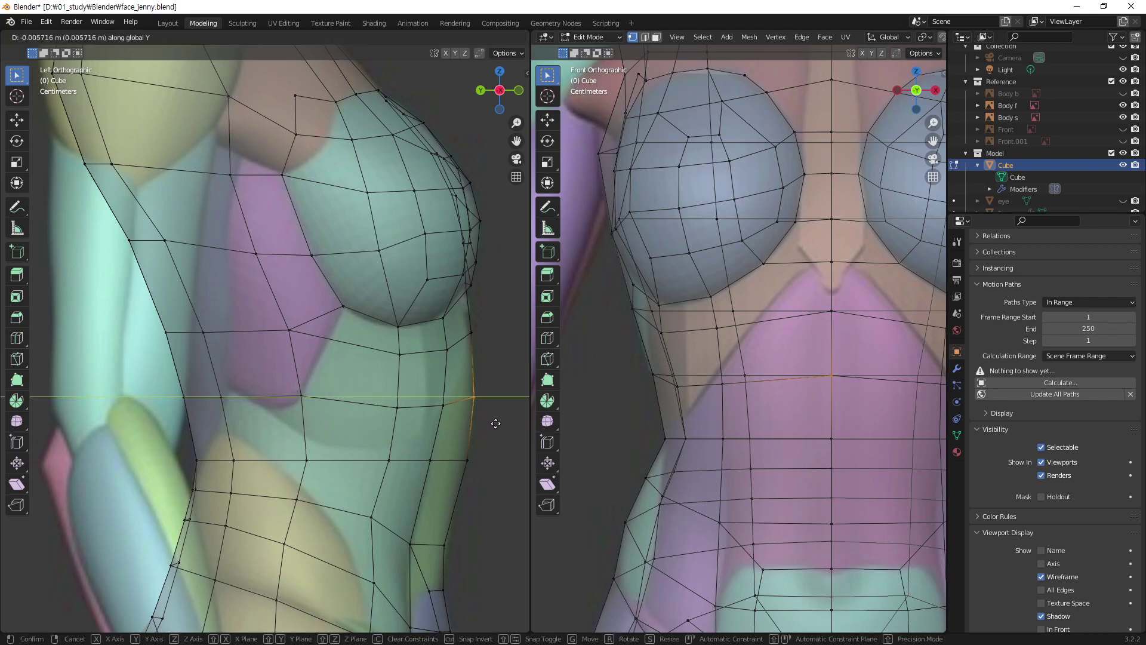
left_click(494, 424)
left_click(442, 401)
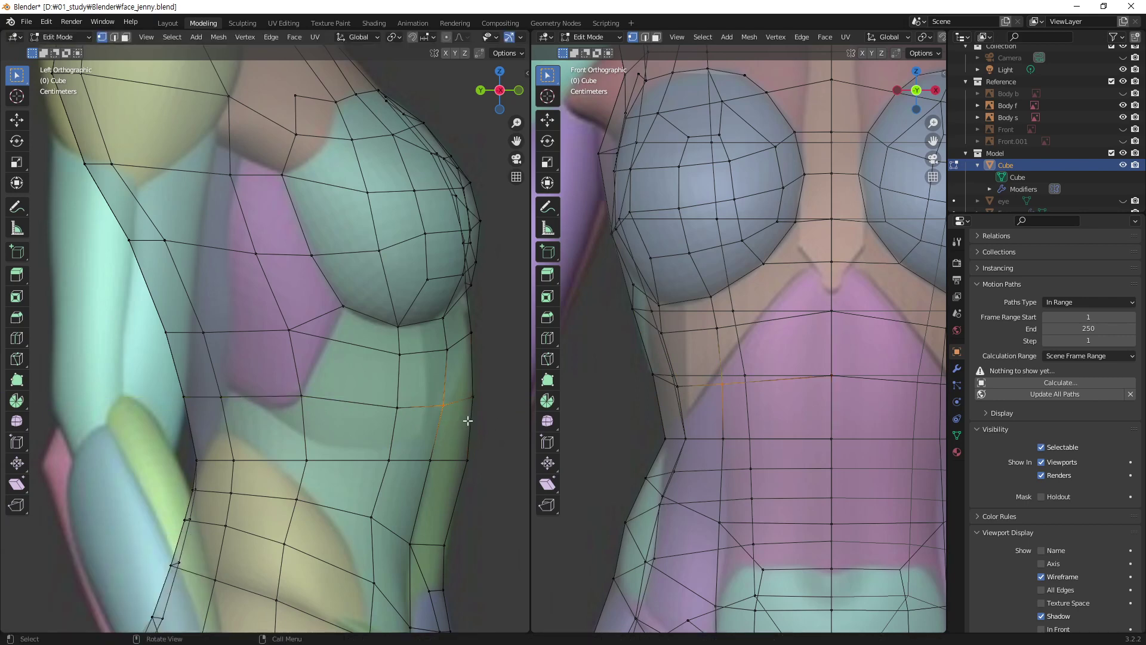
left_click(491, 422)
scroll(379, 440, "down", 1)
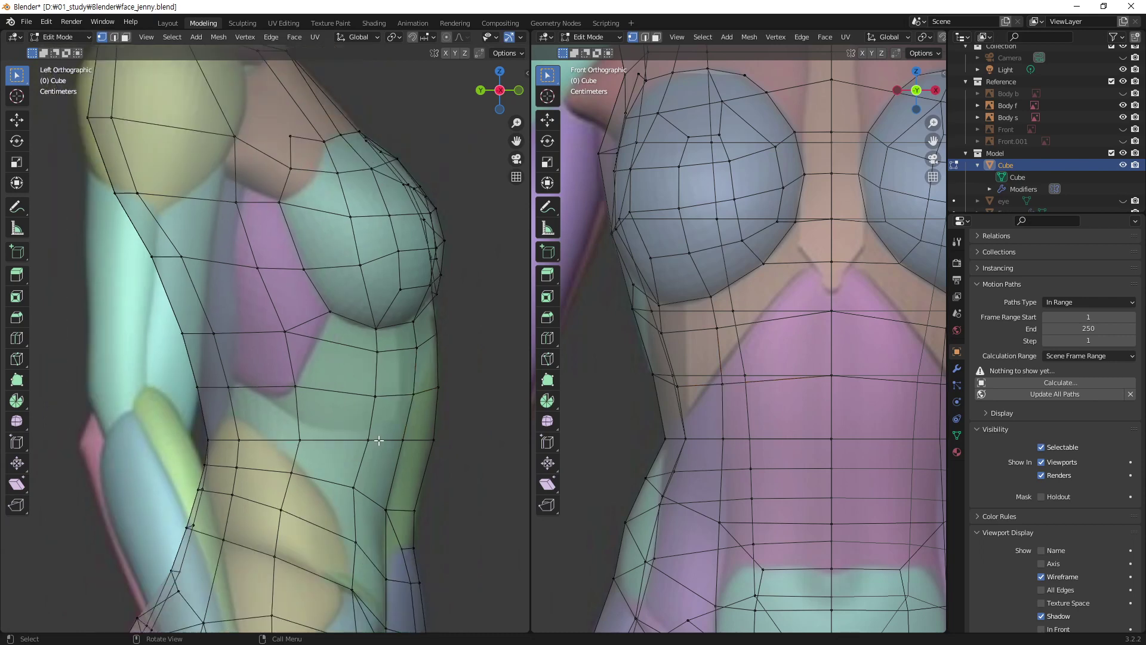
scroll(343, 423, "down", 2)
scroll(349, 418, "up", 2)
scroll(756, 381, "down", 3)
key("alt+z")
middle_click_drag(755, 401, 791, 388)
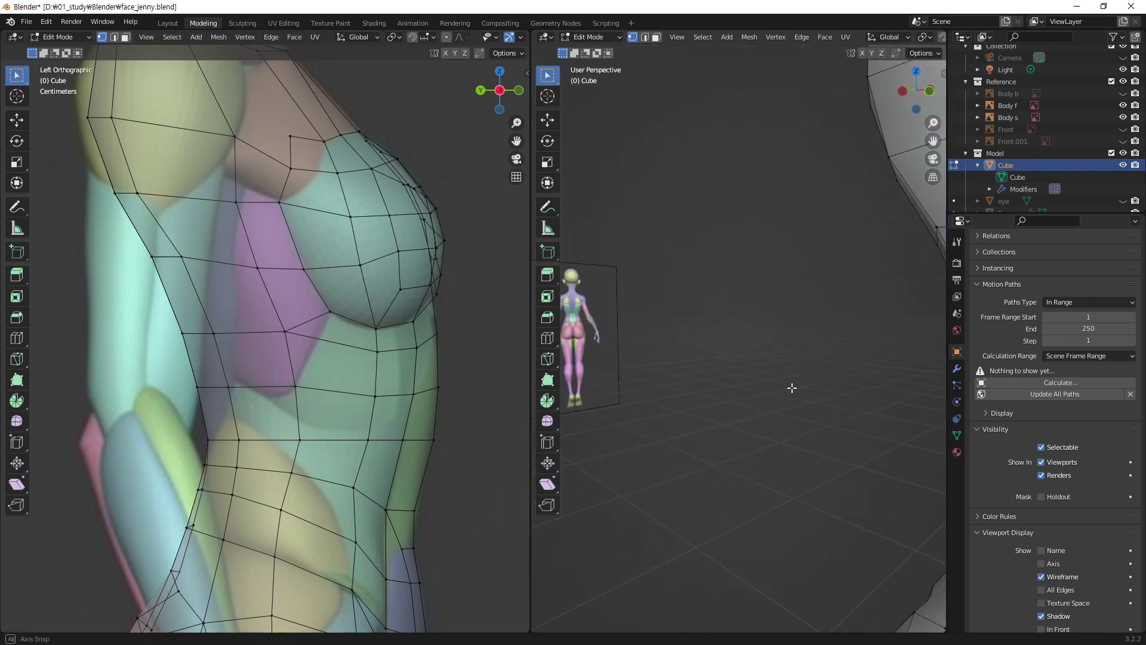
scroll(791, 389, "up", 5)
mouse_move(723, 397)
middle_mouse_down()
mouse_move(708, 391)
mouse_move(800, 401)
mouse_move(784, 366)
middle_mouse_up()
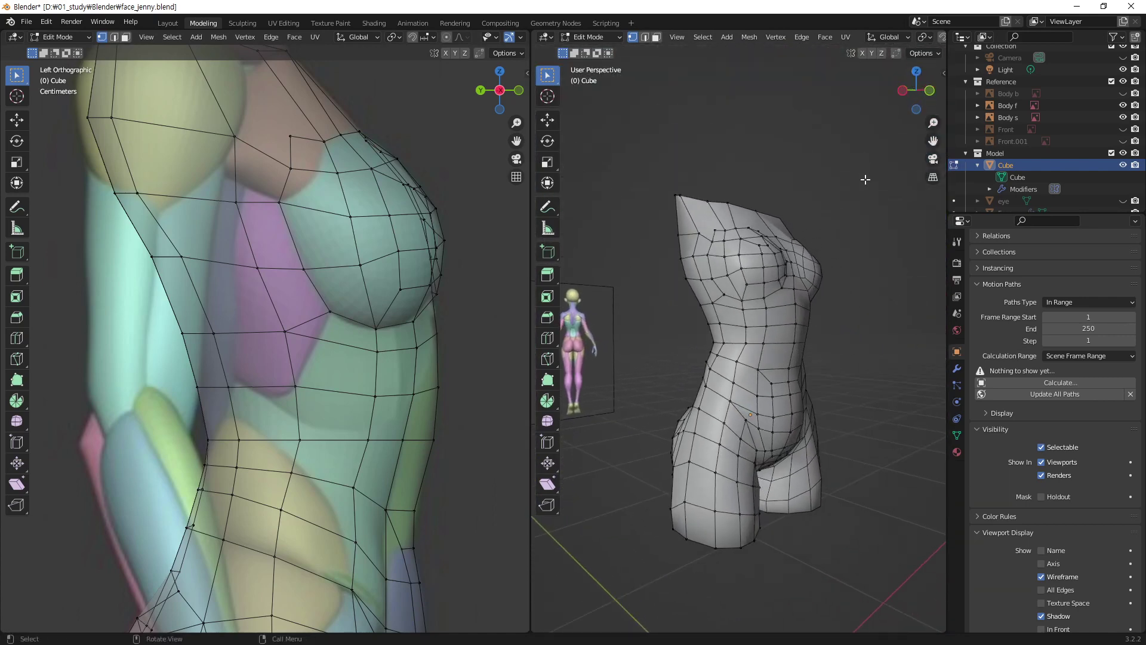
left_click_drag(865, 161, 599, 591)
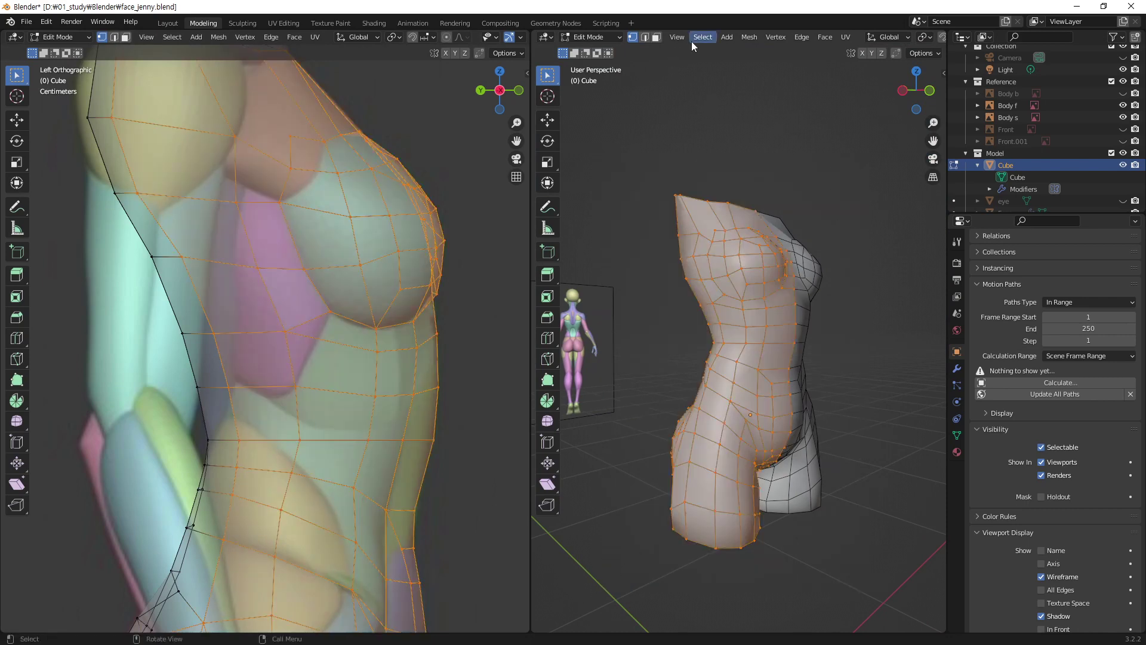
left_click(682, 37)
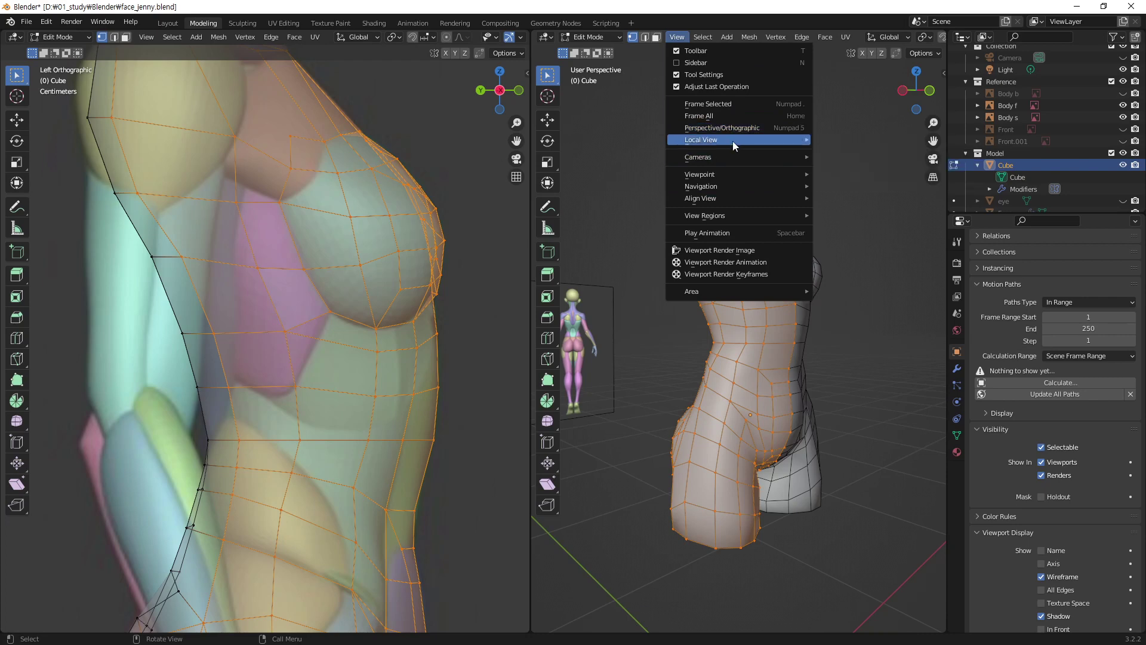
left_click(734, 104)
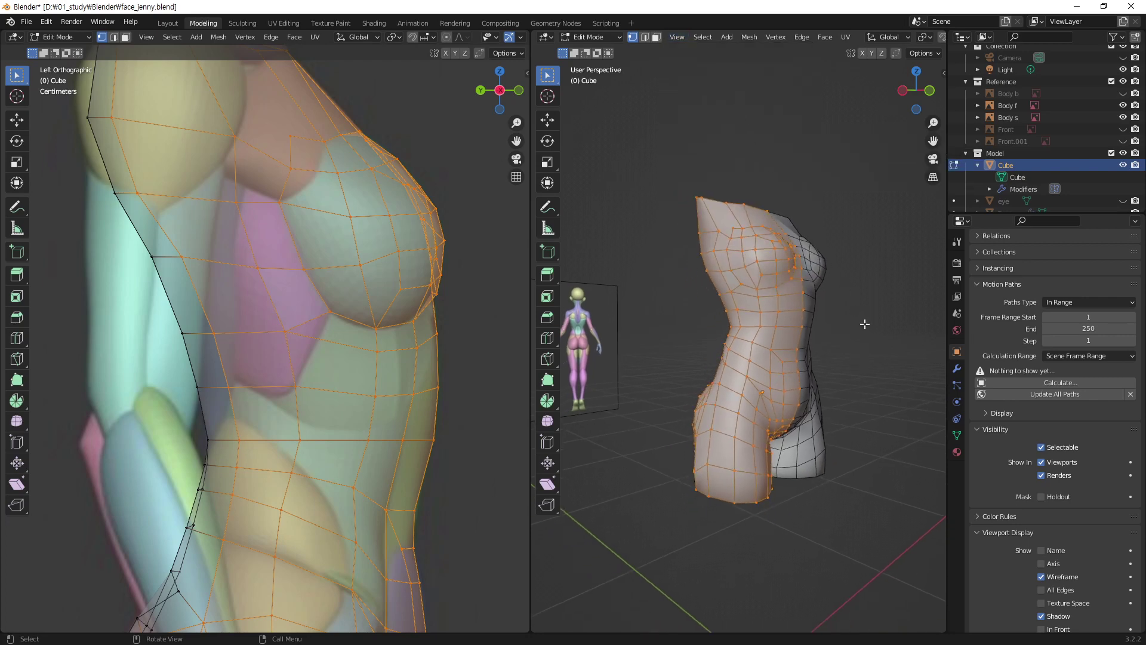
left_click(864, 323)
middle_click_drag(865, 324, 789, 337)
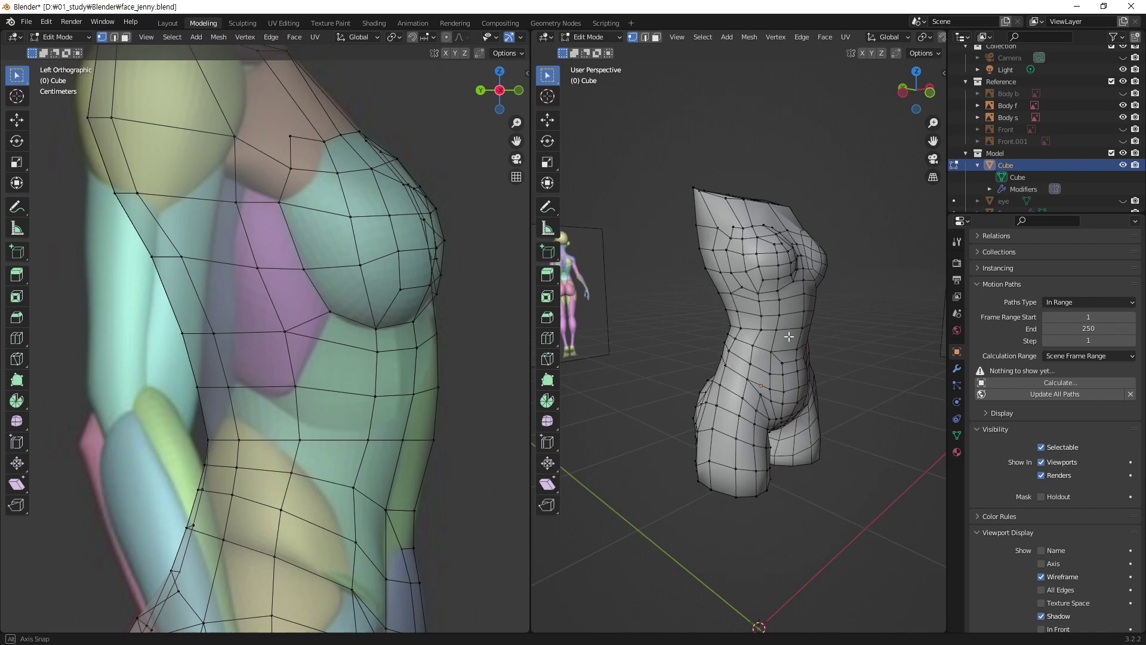
scroll(789, 337, "up", 3)
mouse_move(845, 327)
middle_mouse_down()
mouse_move(782, 256)
mouse_move(797, 322)
middle_mouse_up()
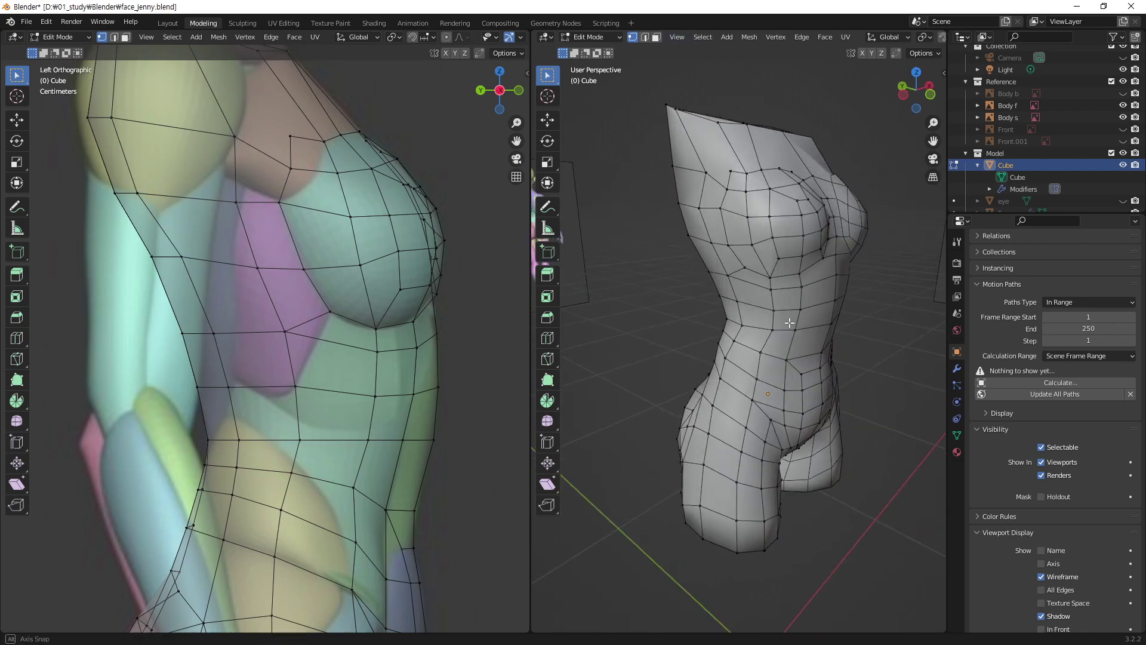
scroll(800, 321, "down", 3)
mouse_move(790, 415)
middle_mouse_down()
mouse_move(800, 318)
mouse_move(657, 313)
mouse_move(759, 292)
mouse_move(825, 237)
middle_mouse_up()
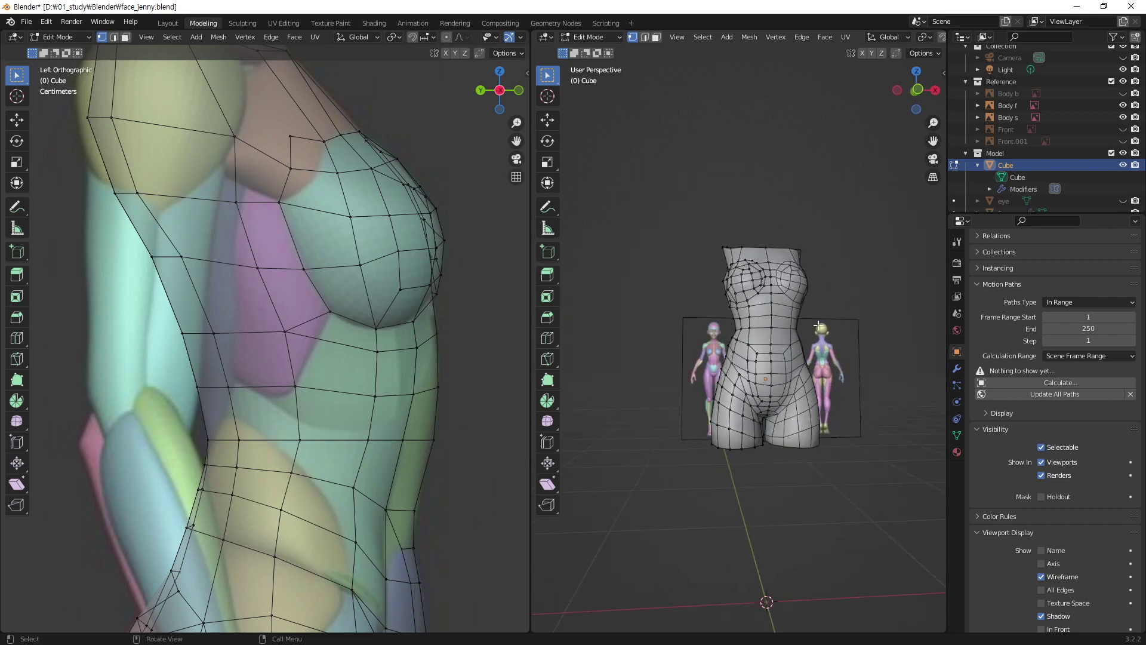
middle_click_drag(758, 330, 823, 470)
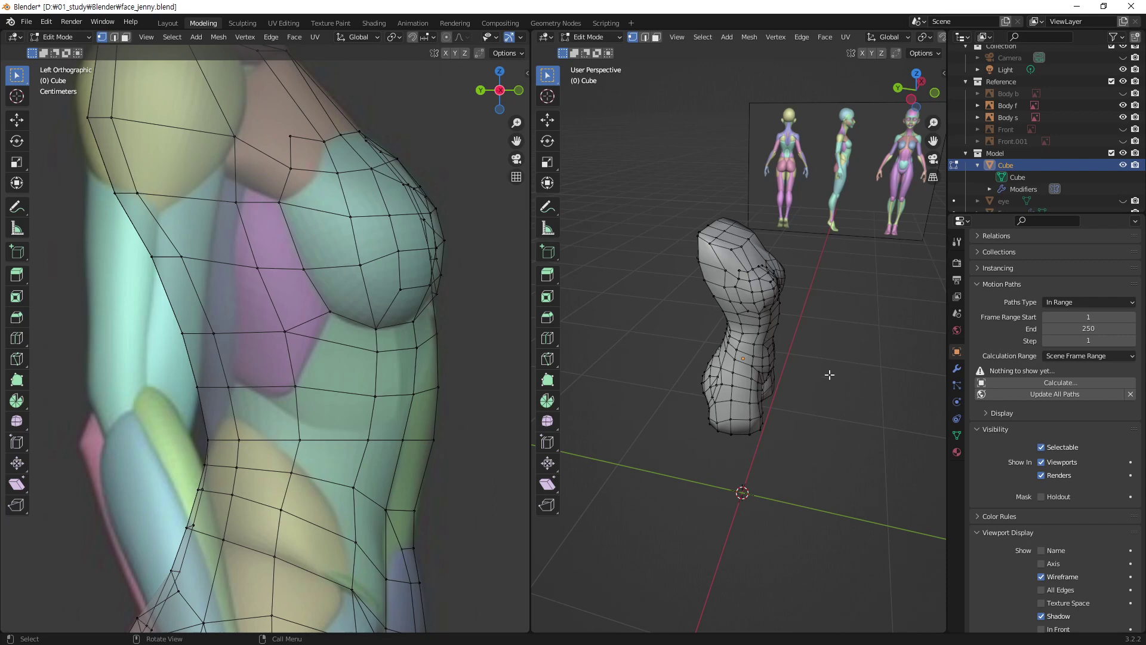
mouse_move(830, 374)
middle_mouse_down()
mouse_move(775, 320)
mouse_move(797, 310)
middle_mouse_up()
- Box-select the front half of the mesh with X-ray on and frame it via View > Frame Selected
left_click_drag(871, 184, 673, 519)
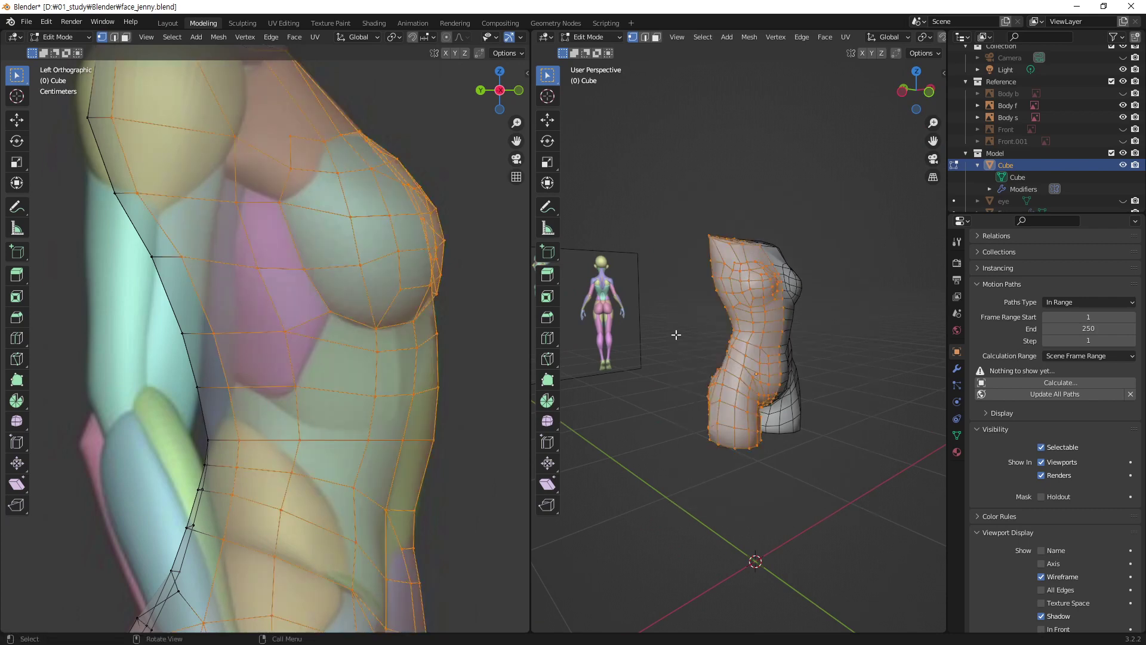
middle_click_drag(786, 367, 840, 322)
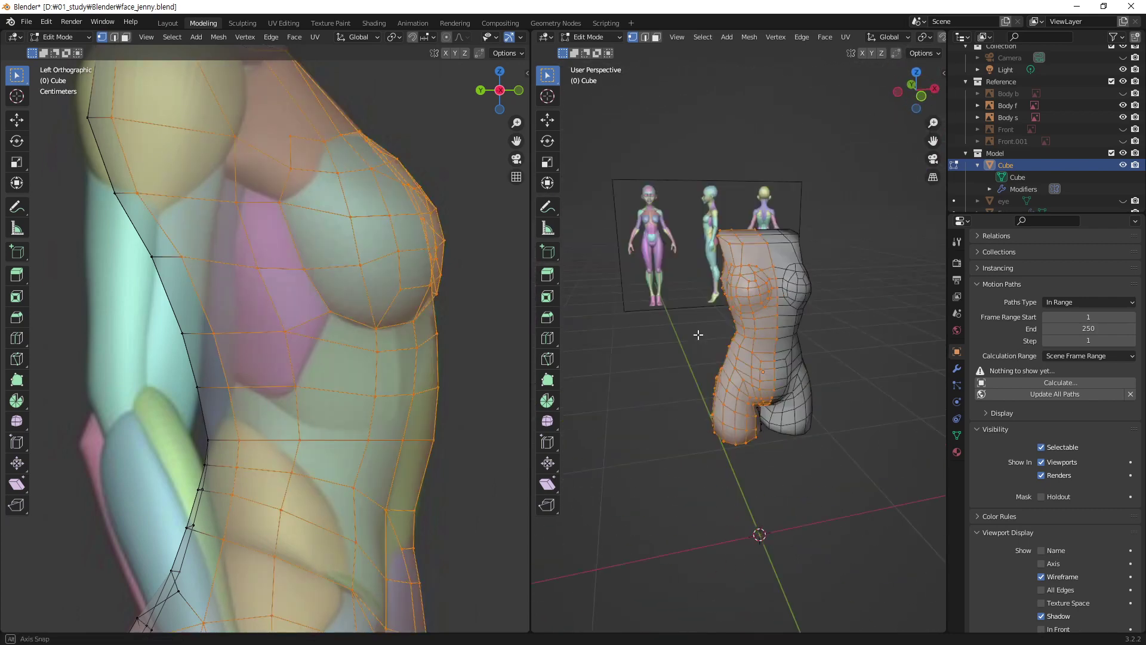
key("alt+z")
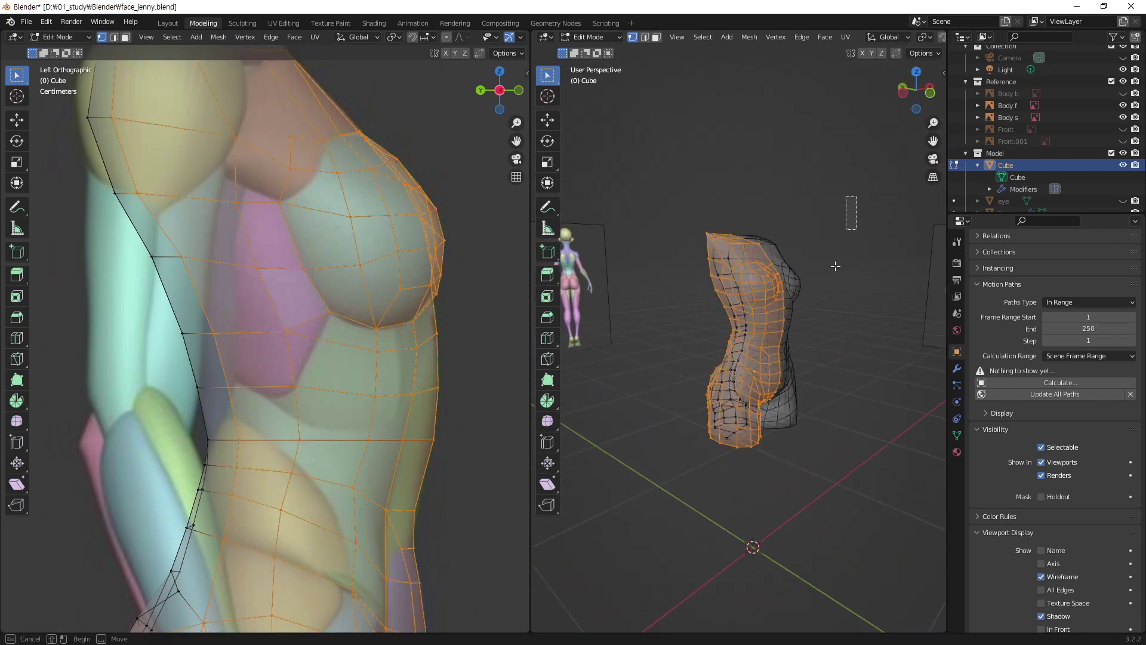
left_click_drag(854, 200, 671, 478)
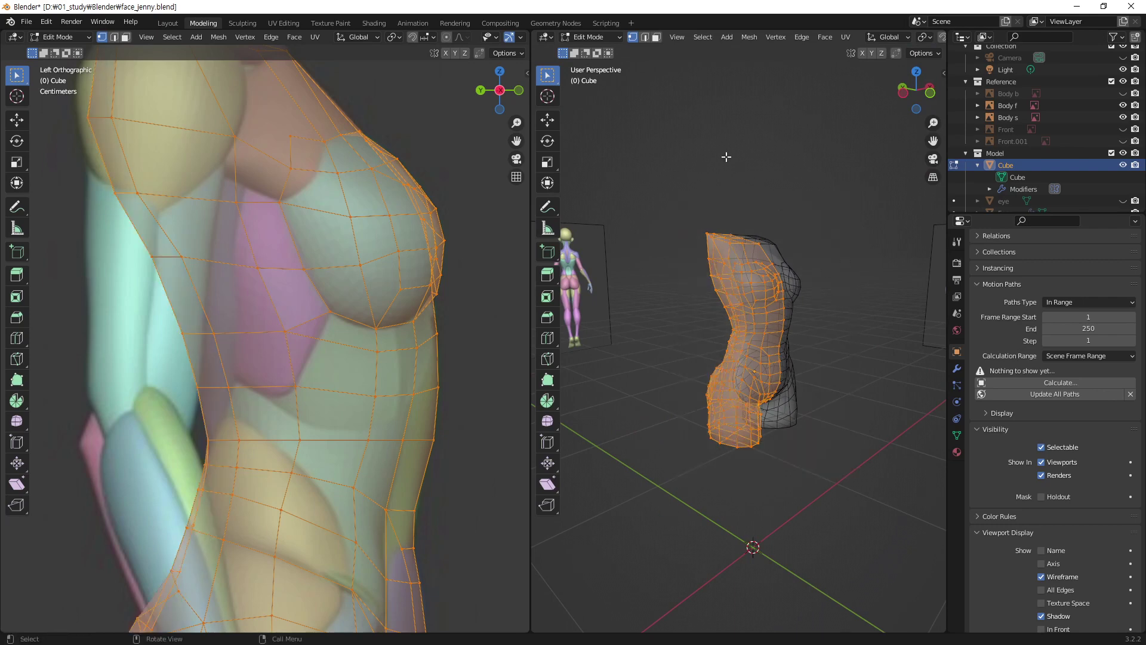
left_click(679, 37)
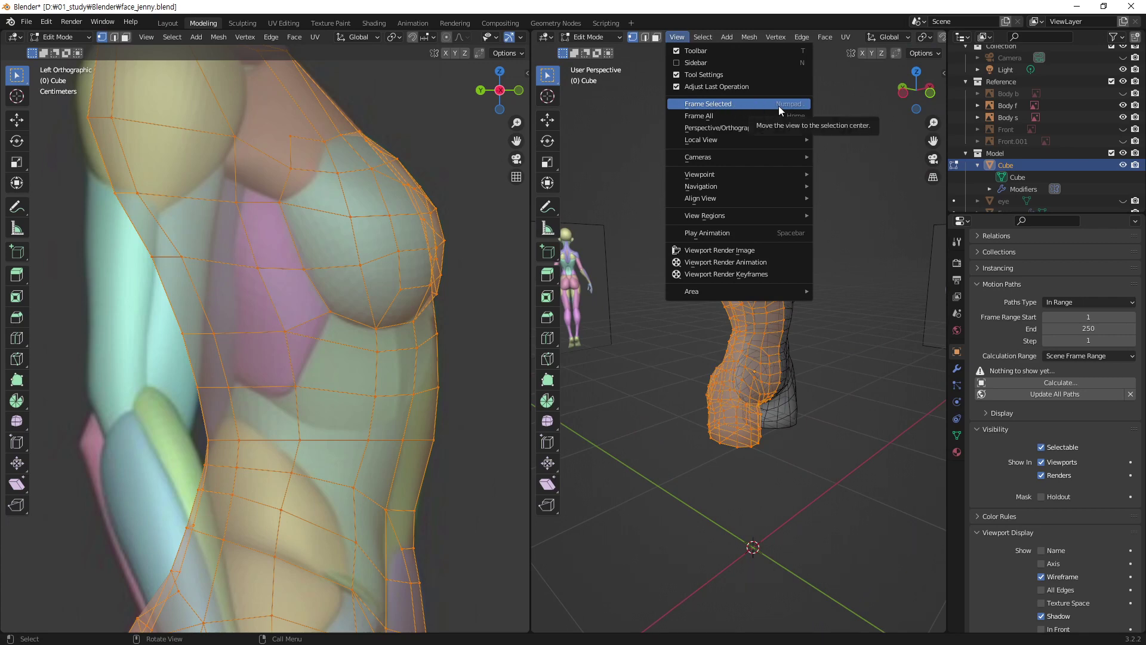
left_click(733, 106)
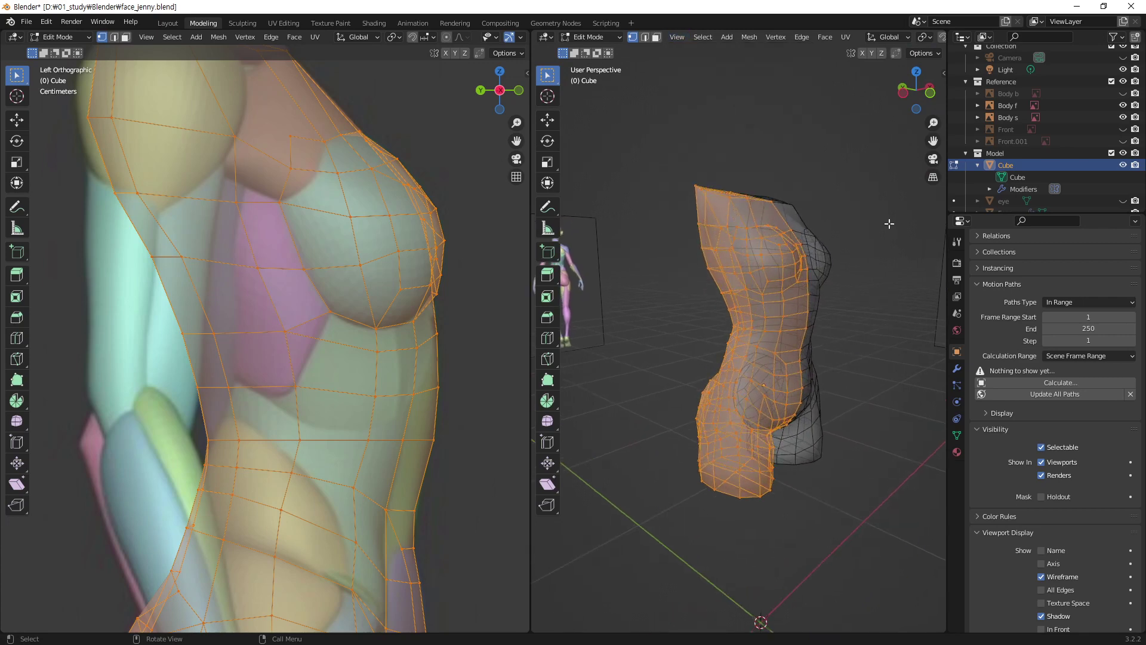
- Deselect all, turn X-ray off and leave Edit Mode for Object Mode
mouse_move(871, 323)
middle_mouse_down()
mouse_move(880, 279)
mouse_move(862, 333)
mouse_move(660, 333)
mouse_move(935, 227)
mouse_move(611, 307)
mouse_move(673, 307)
mouse_move(792, 349)
mouse_move(749, 328)
middle_mouse_up()
key("alt+a")
key("alt+z")
key("alt+z")
key("alt+z")
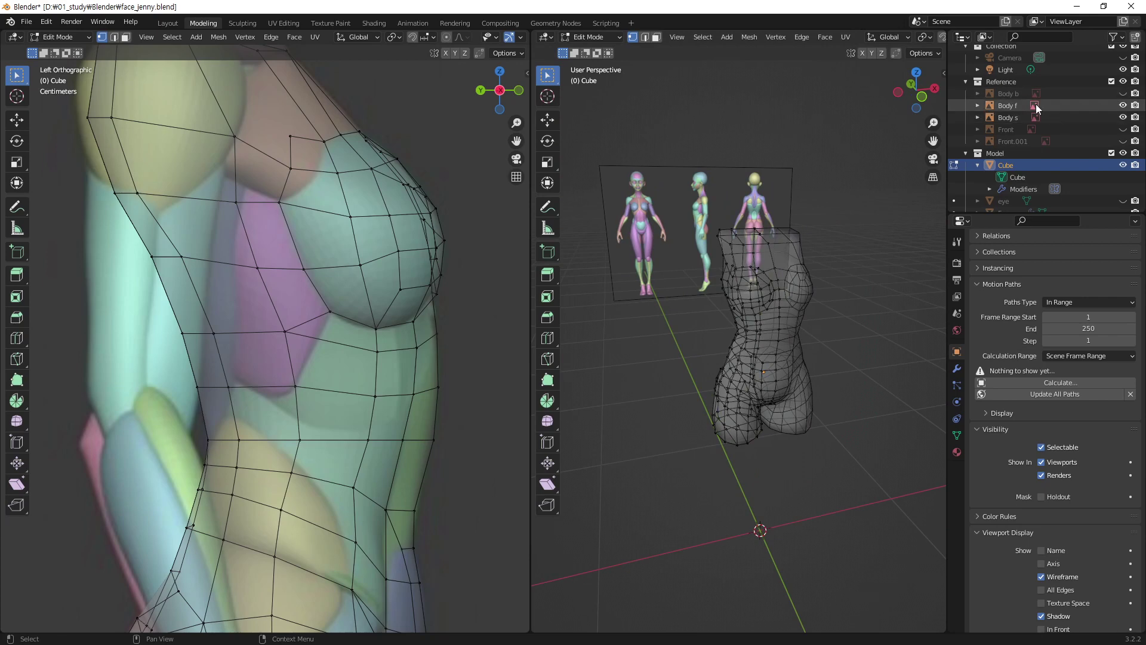
key("Tab")
- Select the Body f reference plane and frame it with numpad period
left_click(663, 211)
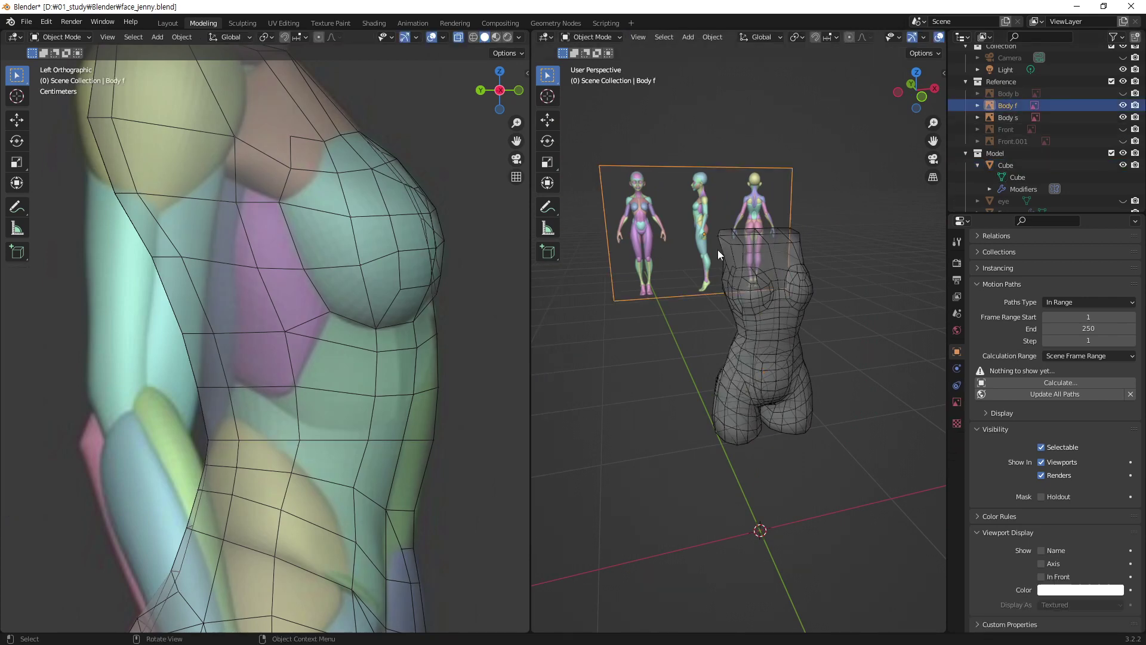
mouse_move(718, 250)
middle_mouse_down()
mouse_move(717, 264)
mouse_move(625, 234)
mouse_move(736, 242)
mouse_move(639, 217)
middle_mouse_up()
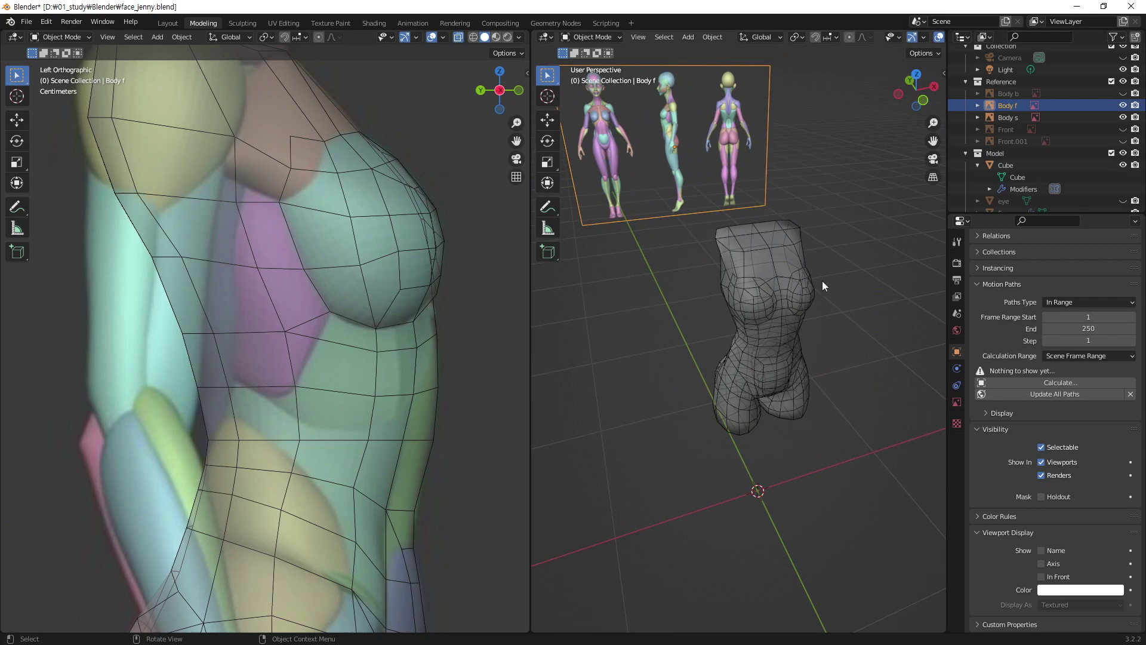
mouse_move(697, 131)
middle_mouse_down()
mouse_move(669, 135)
mouse_move(694, 126)
mouse_move(540, 290)
mouse_move(673, 251)
mouse_move(808, 320)
mouse_move(750, 379)
mouse_move(722, 274)
mouse_move(787, 447)
middle_mouse_up()
key("KP_Decimal")
- Select the Cube torso, frame and orbit around it, then return to Edit Mode
left_click(788, 427)
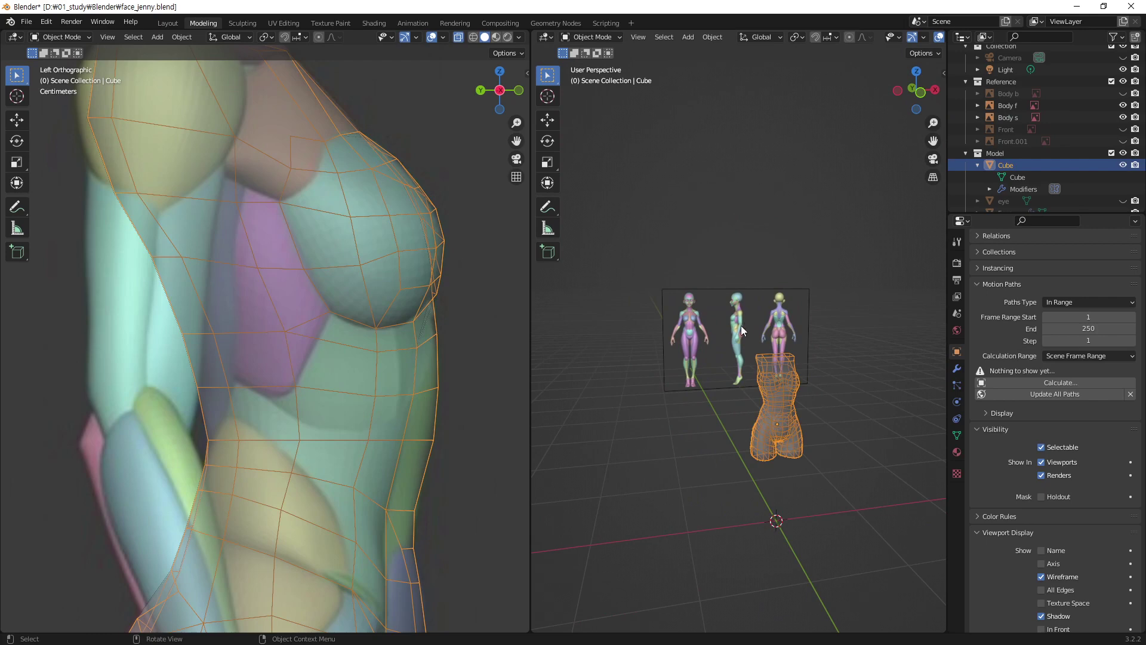
key("KP_Decimal")
middle_click_drag(716, 309, 786, 329)
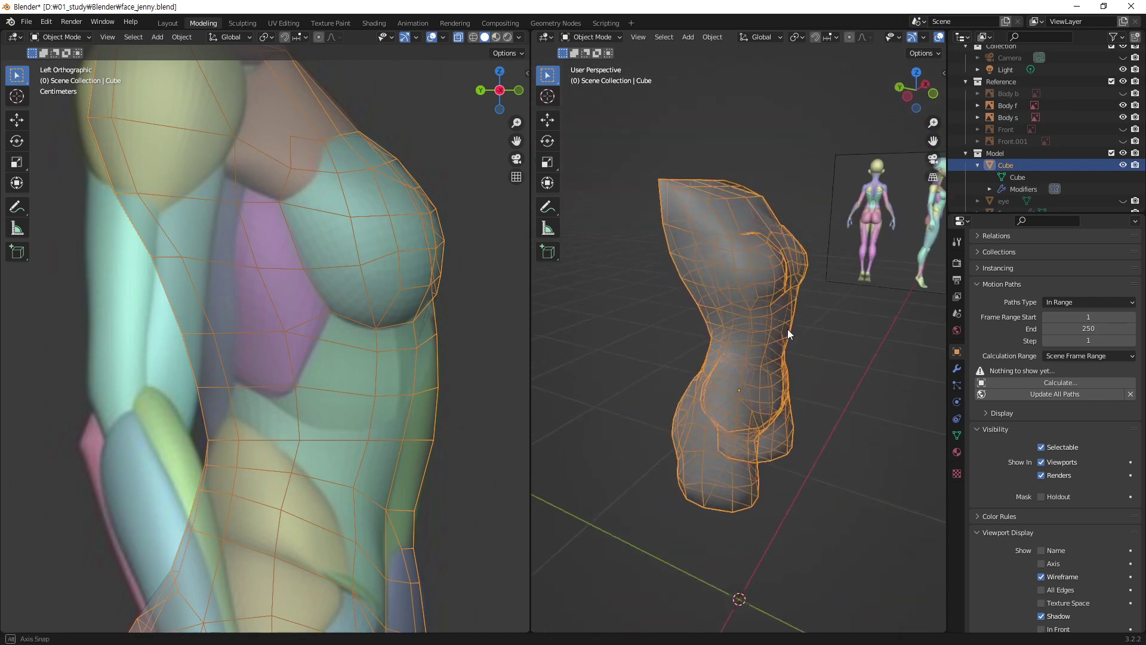
left_click(643, 37)
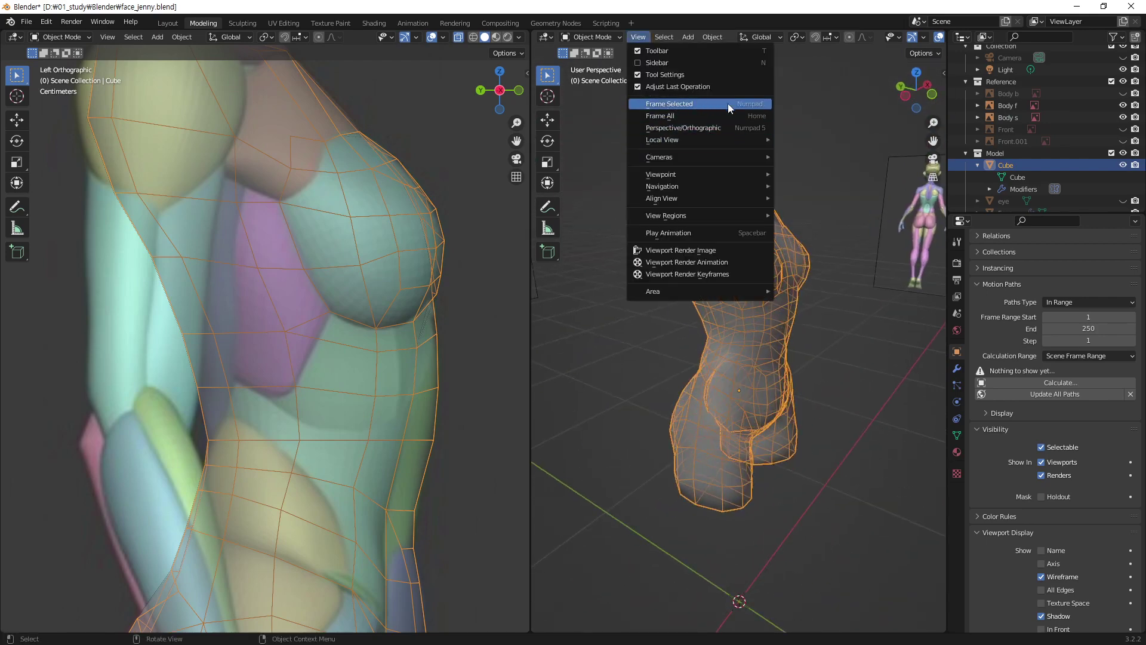
key("Escape")
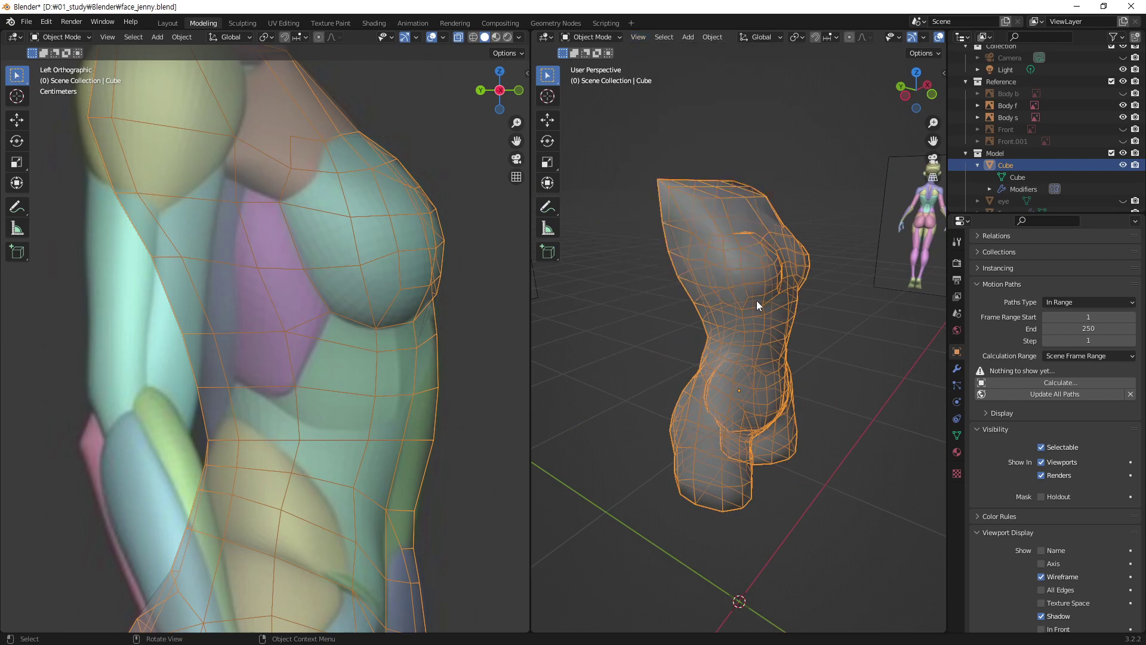
mouse_move(758, 300)
middle_mouse_down()
mouse_move(733, 292)
mouse_move(660, 223)
mouse_move(713, 299)
mouse_move(752, 305)
middle_mouse_up()
scroll(759, 253, "up", 3)
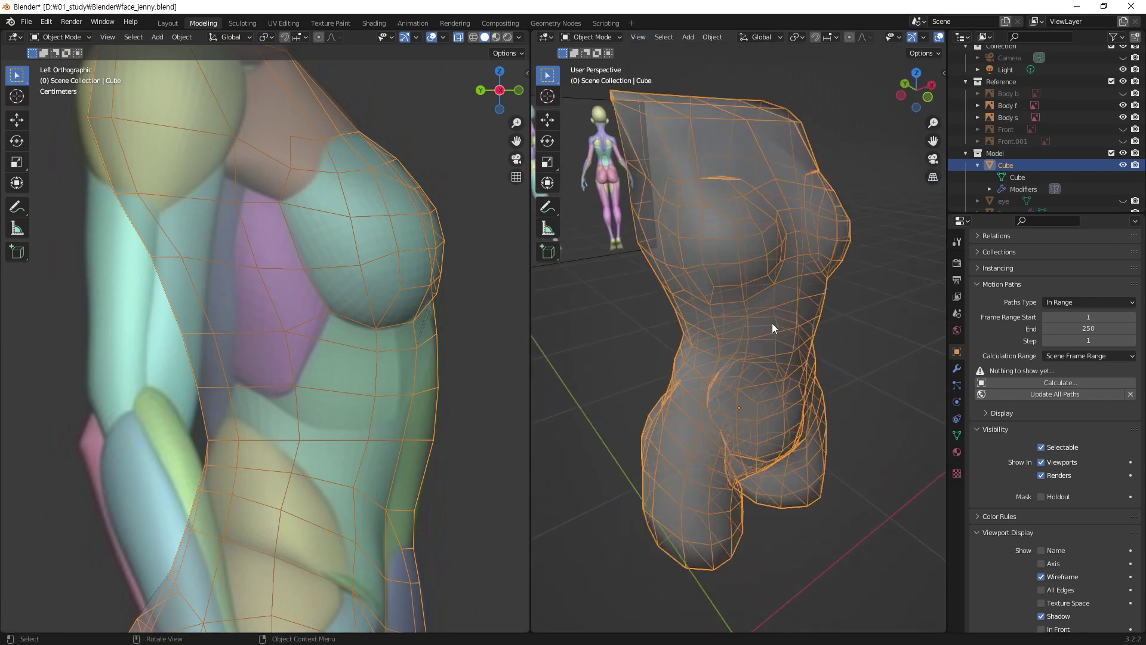
key("Tab")
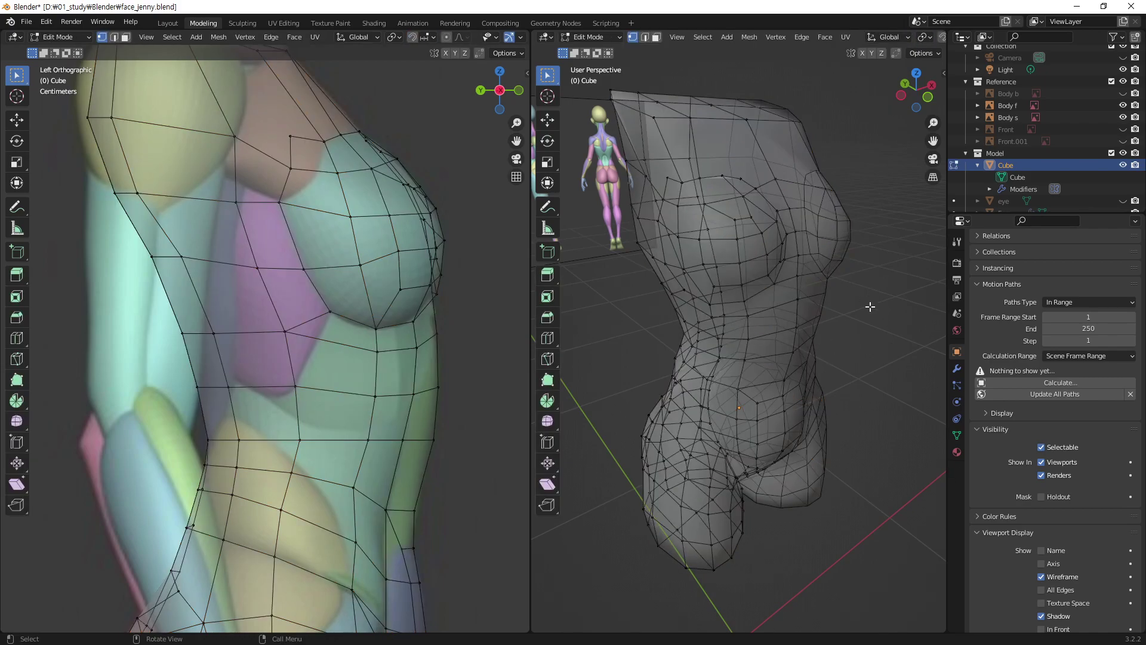
middle_click_drag(747, 238, 745, 233)
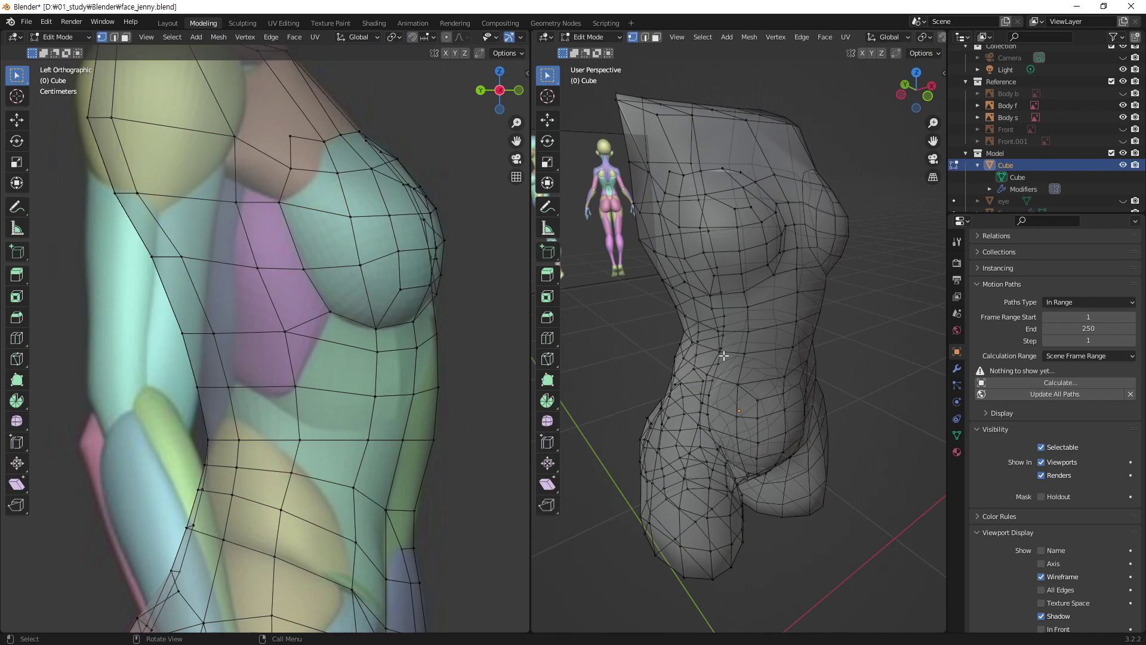
scroll(321, 302, "down", 5)
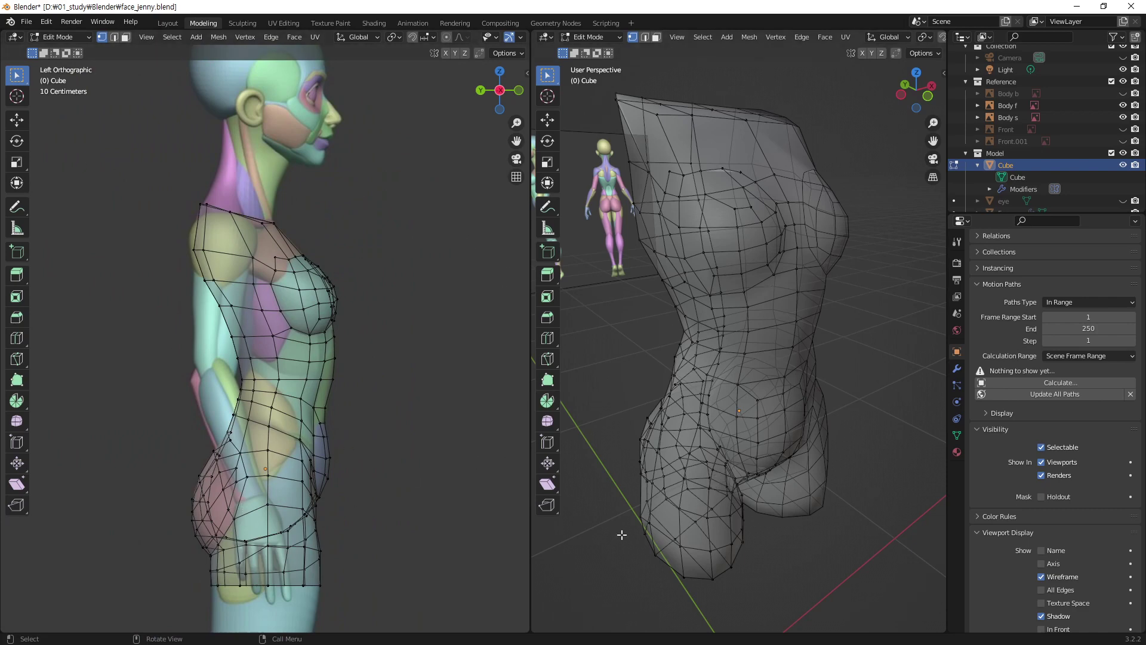
- Shift the lower hip edge loop along Y by about -0.009877 m
left_click(284, 572, "alt")
scroll(284, 560, "up", 3)
scroll(362, 365, "up", 2)
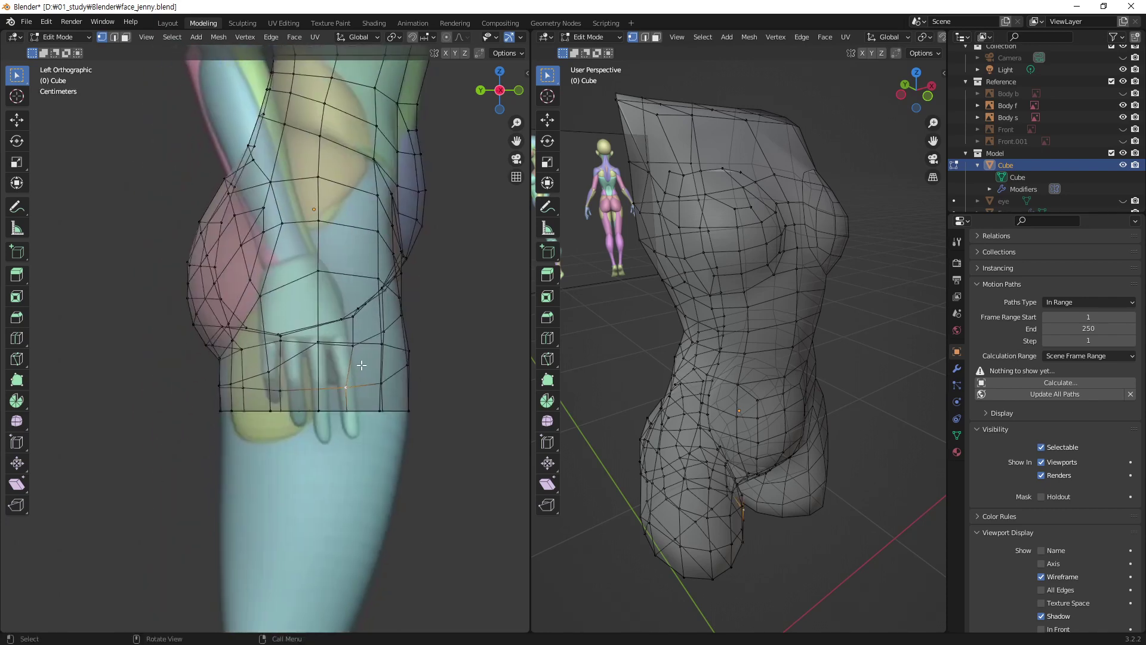
key("g")
key("y")
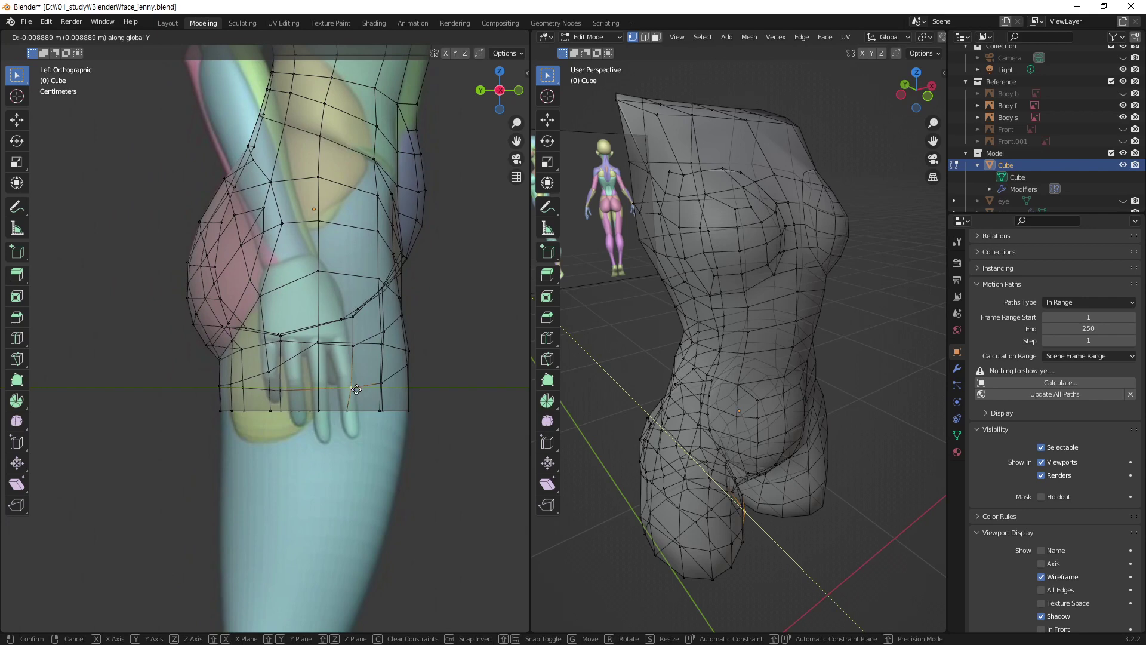
left_click(357, 391)
- Shift the bottom rim edges along Y, then orbit to check the torso from several angles
left_click(348, 412)
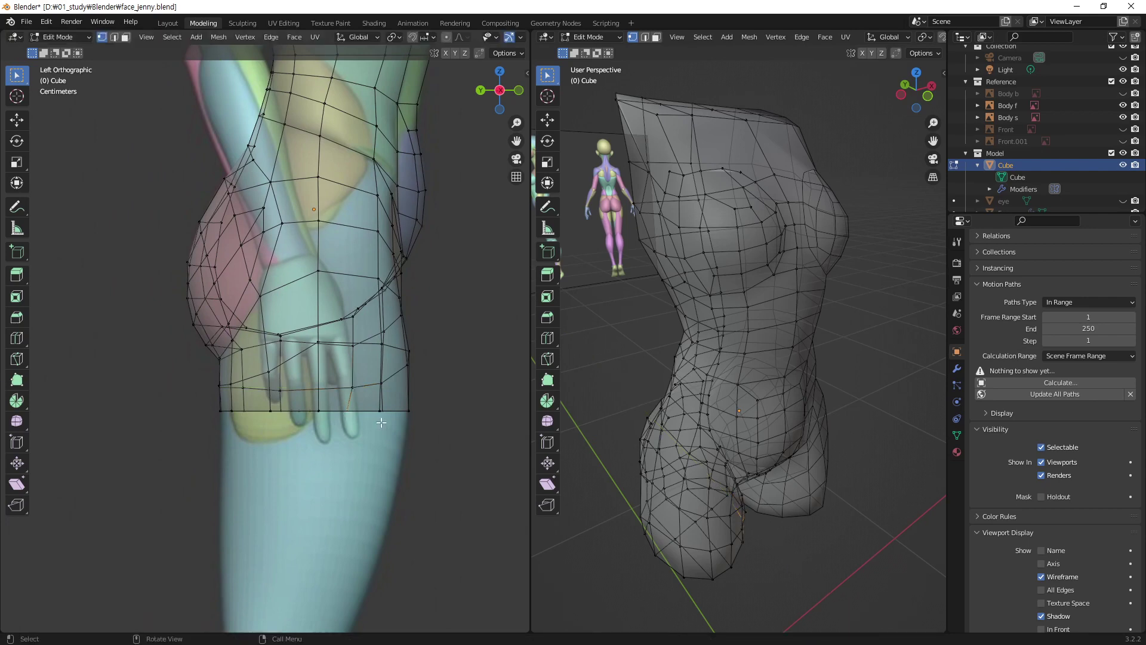
key("g")
key("y")
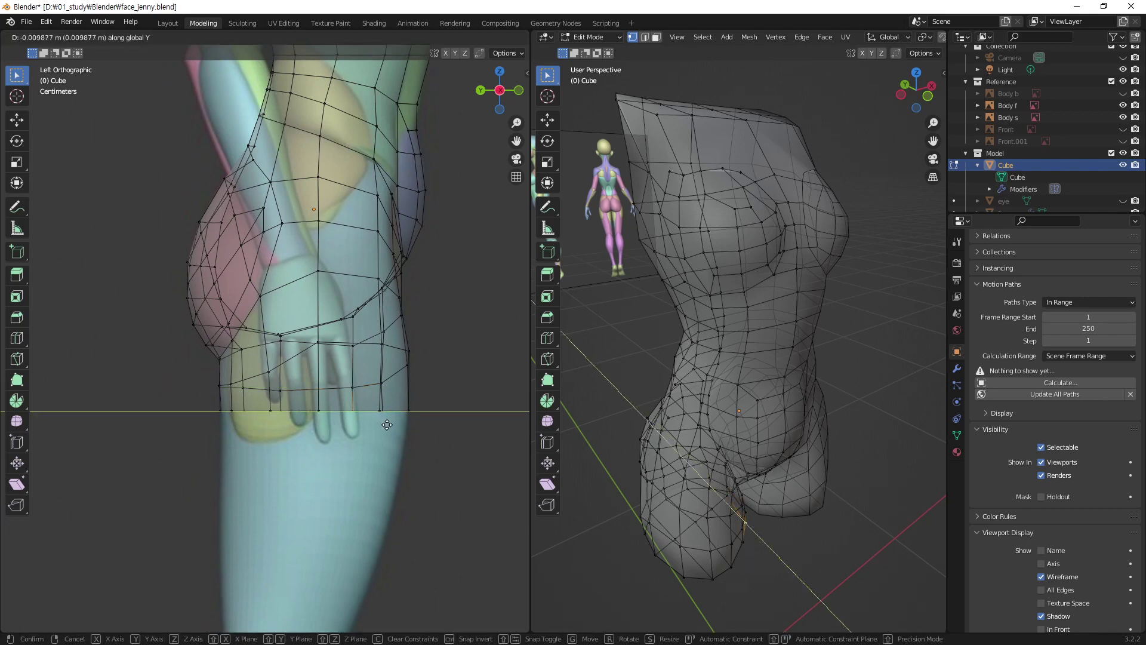
left_click(387, 424)
scroll(344, 335, "down", 3)
middle_click_drag(344, 298, 344, 430, "shift")
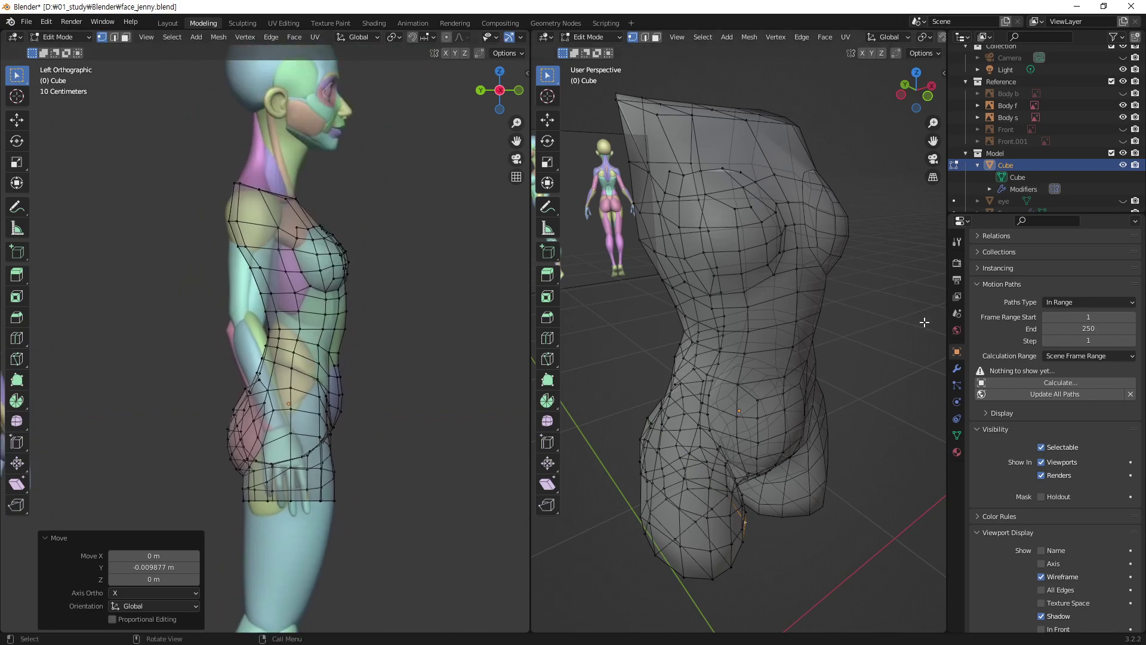
mouse_move(694, 289)
middle_mouse_down()
mouse_move(650, 280)
mouse_move(502, 311)
middle_mouse_up()
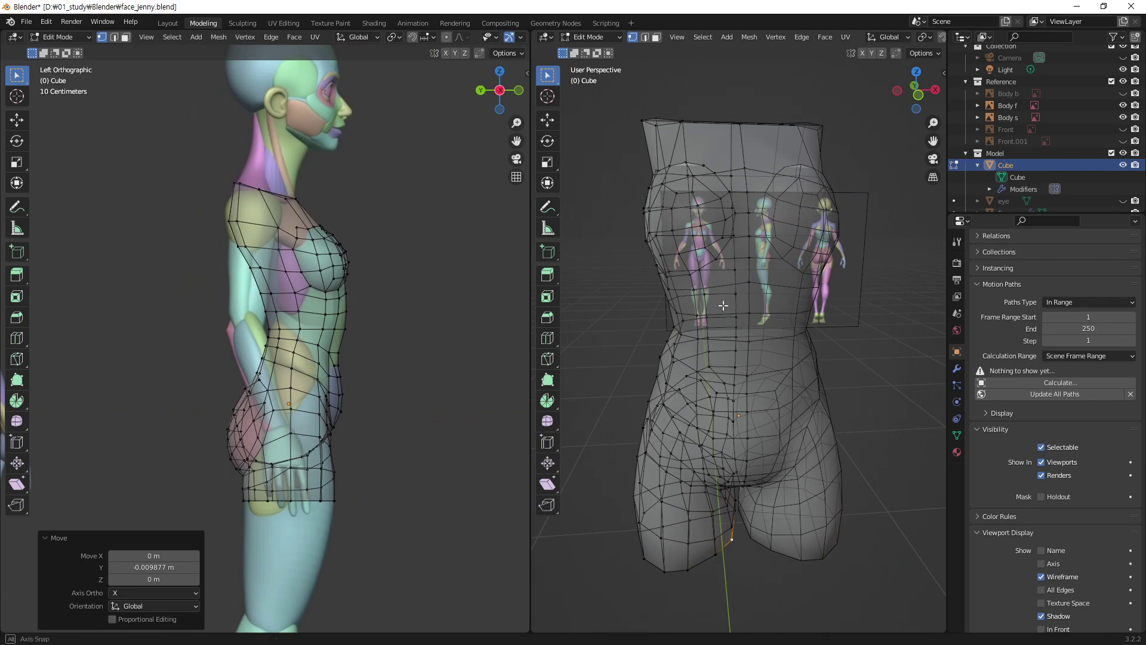
mouse_move(709, 273)
middle_mouse_down()
mouse_move(775, 277)
mouse_move(650, 272)
middle_mouse_up()
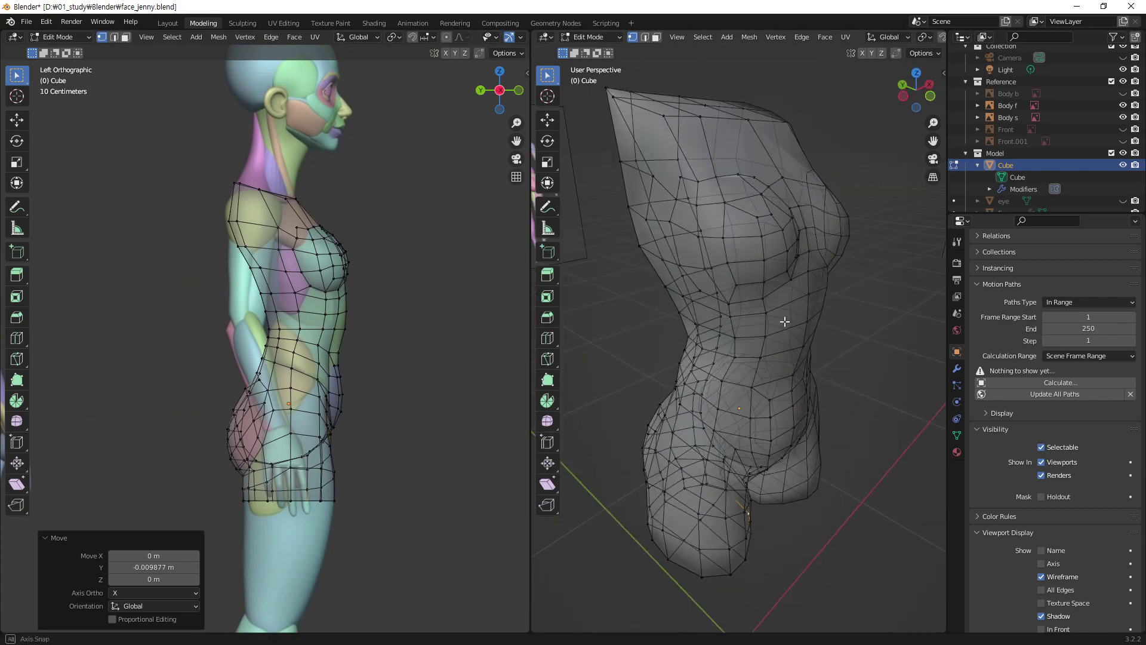
mouse_move(757, 208)
middle_mouse_down()
mouse_move(667, 304)
mouse_move(605, 283)
middle_mouse_up()
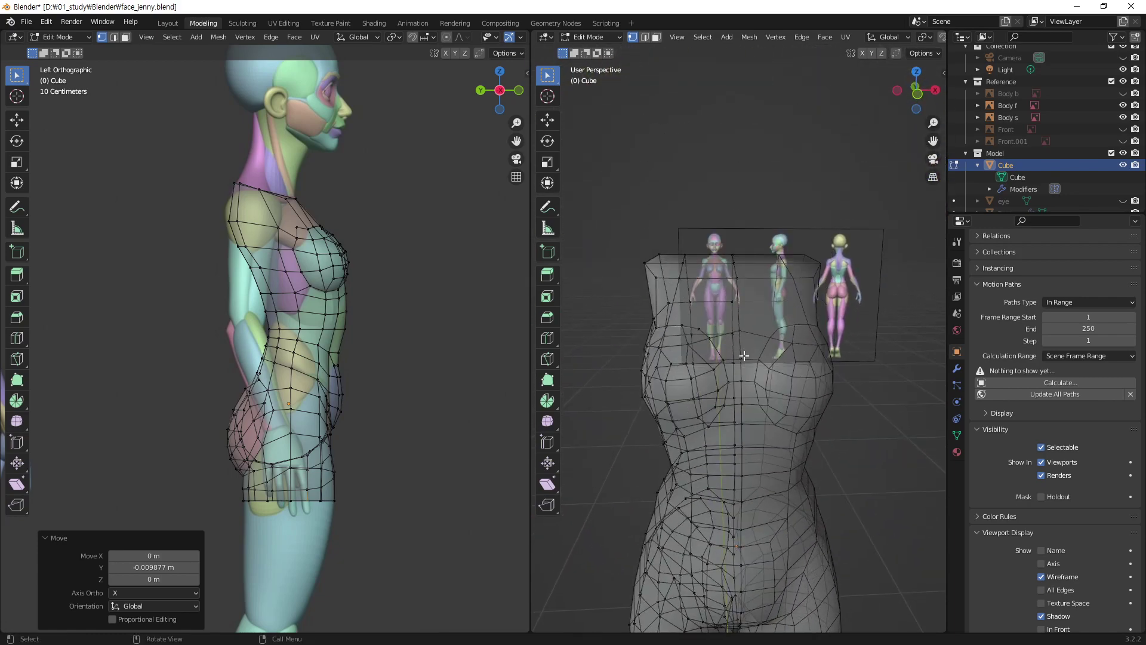
key("alt+z")
key("KP_1")
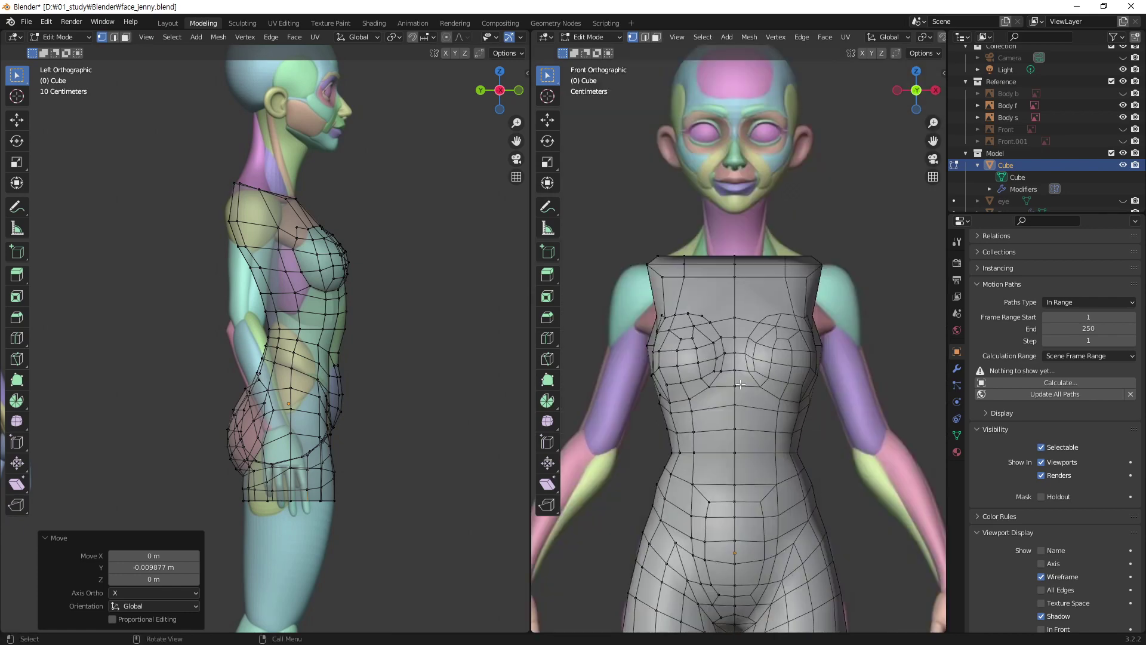
scroll(741, 384, "up", 3)
scroll(740, 384, "up", 1)
middle_click_drag(710, 269, 809, 321, "shift")
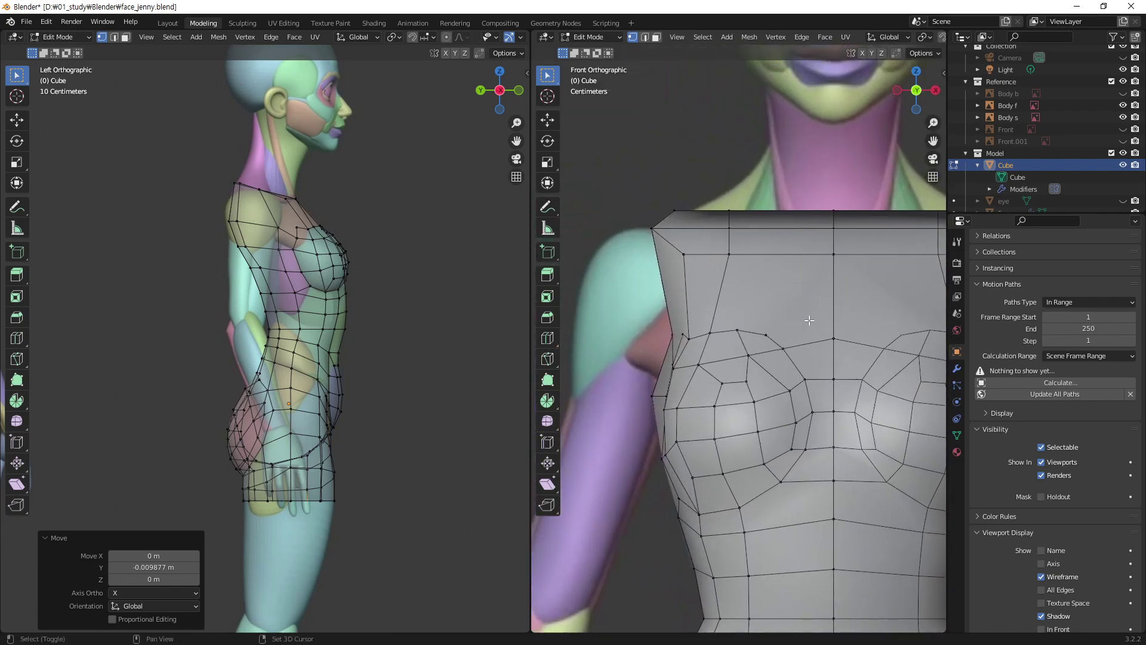
key("alt+z")
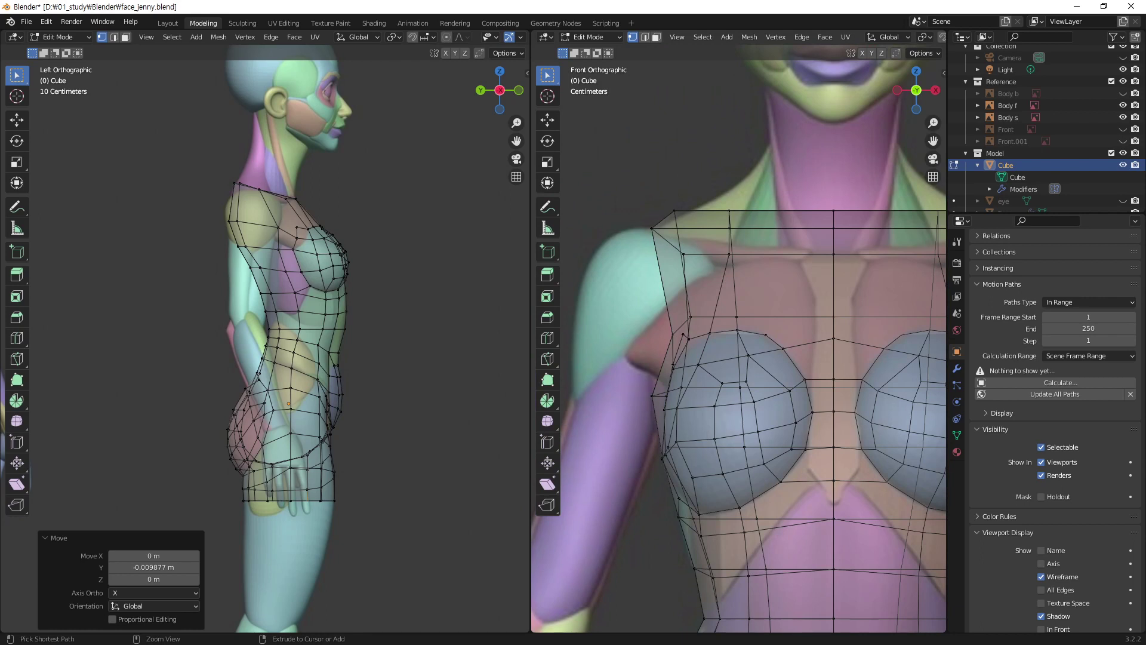
mouse_move(640, 386)
left_mouse_down()
mouse_move(692, 373)
mouse_move(696, 277)
mouse_move(648, 224)
mouse_move(642, 314)
left_mouse_up()
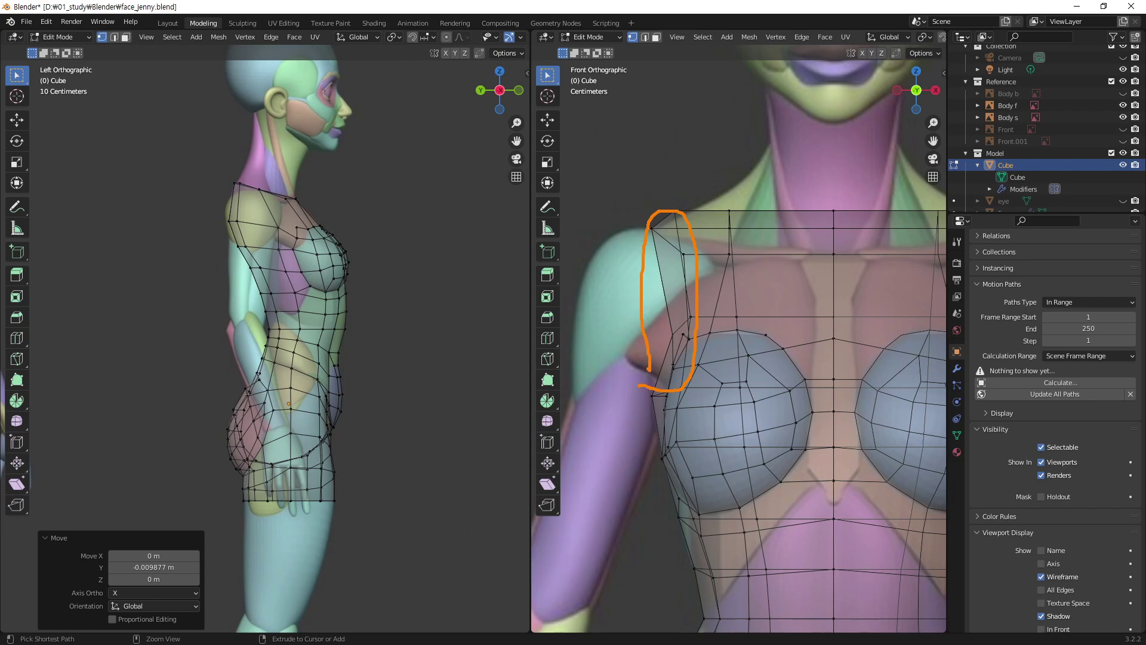
key("Escape")
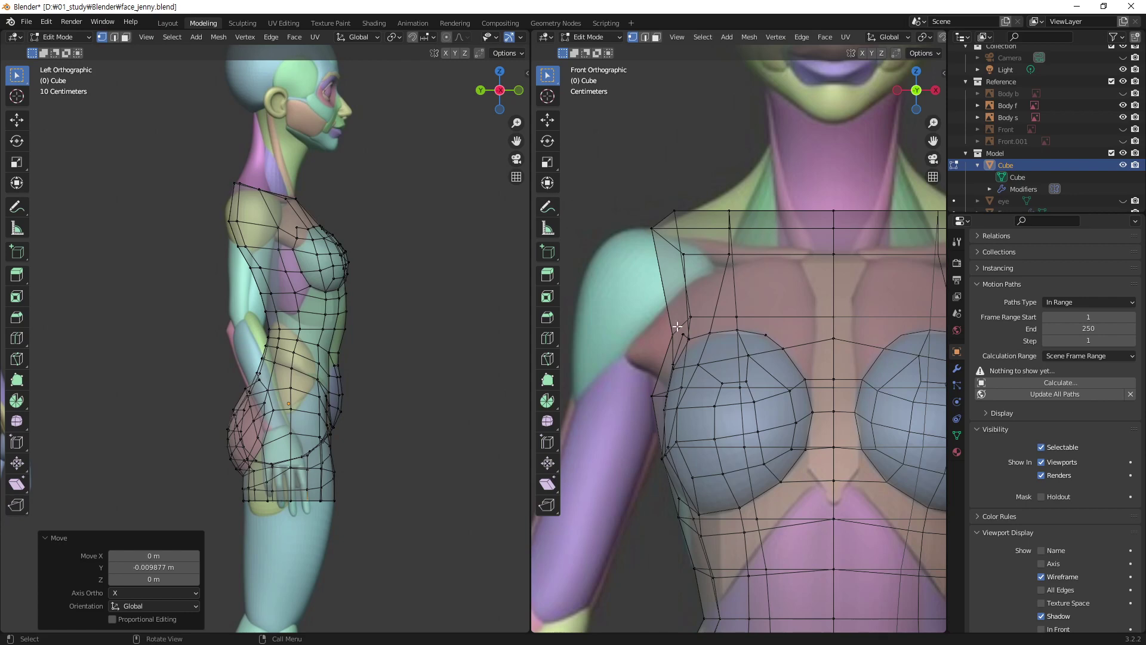
middle_click_drag(803, 299, 818, 344)
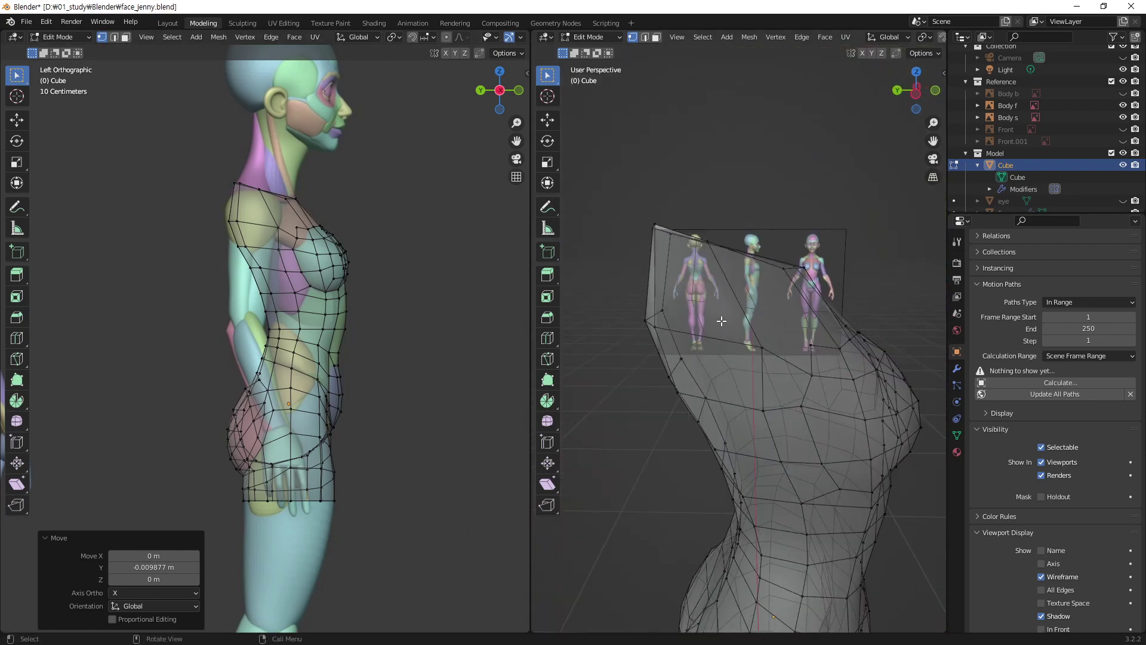
- Switch to face select mode and shift-select four faces on the shoulder
key("3")
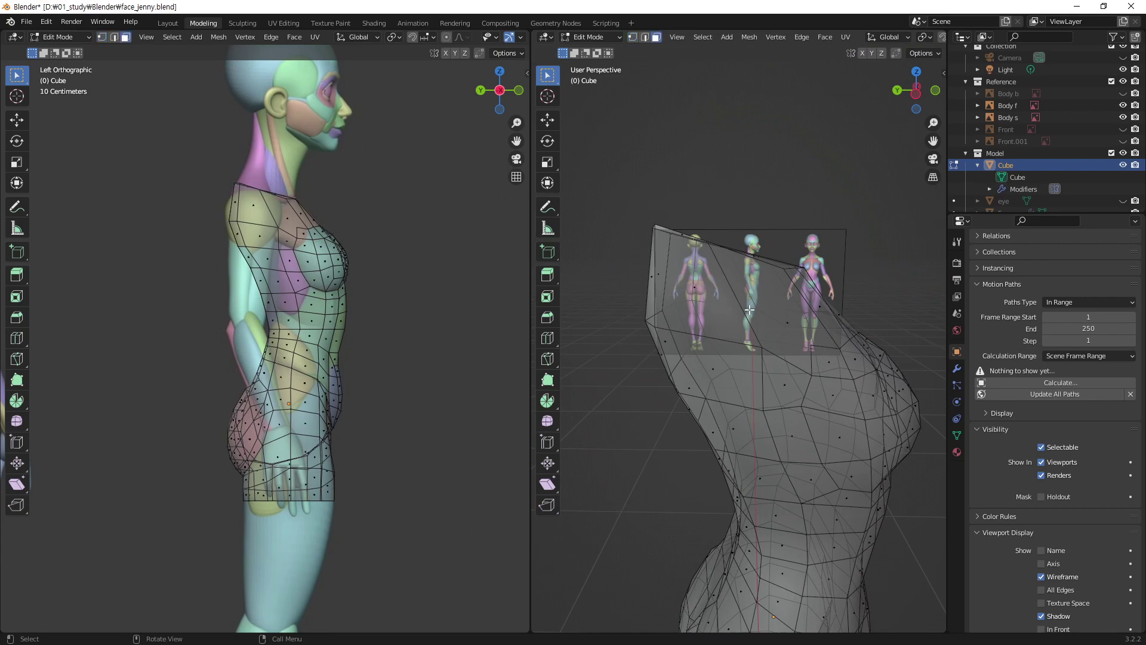
middle_click_drag(750, 310, 710, 323)
left_click(671, 293)
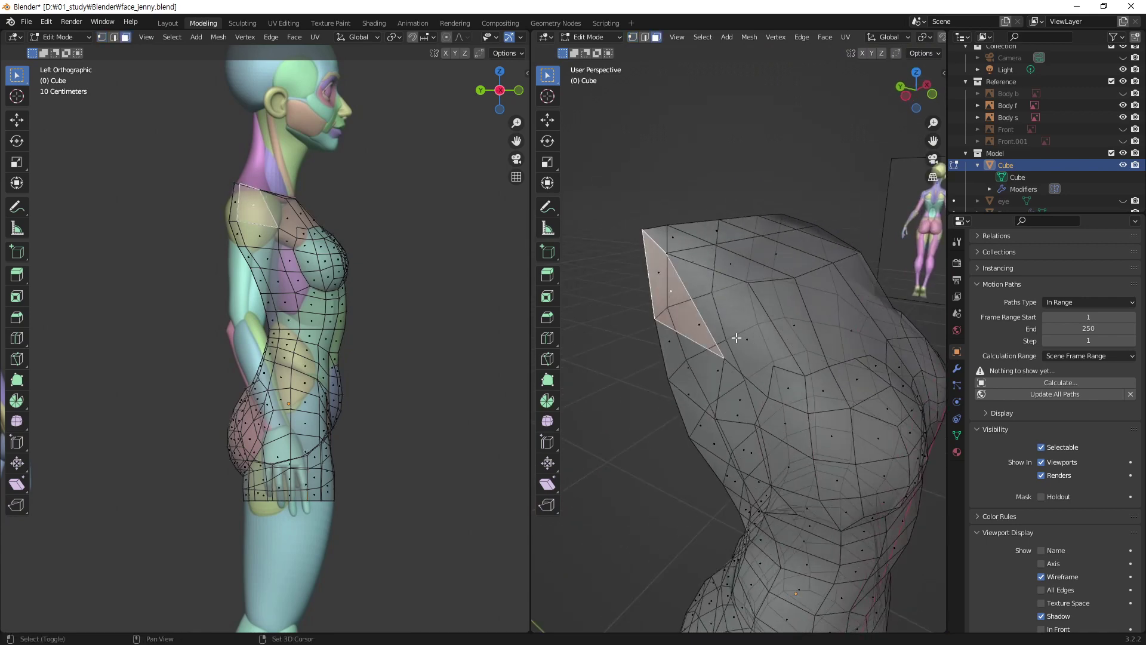
left_click(743, 339, "shift")
left_click(740, 411, "shift")
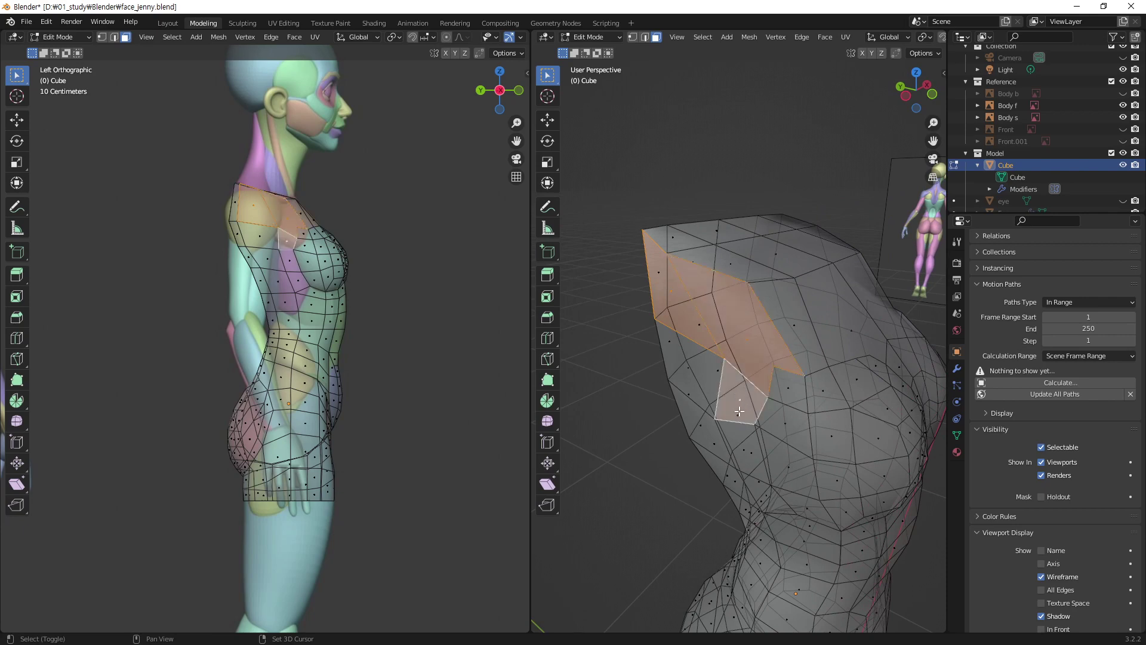
left_click(694, 370, "shift")
- Clear the shoulder face selection and turn off X-ray so the mesh shows solid
middle_click_drag(735, 382, 788, 352)
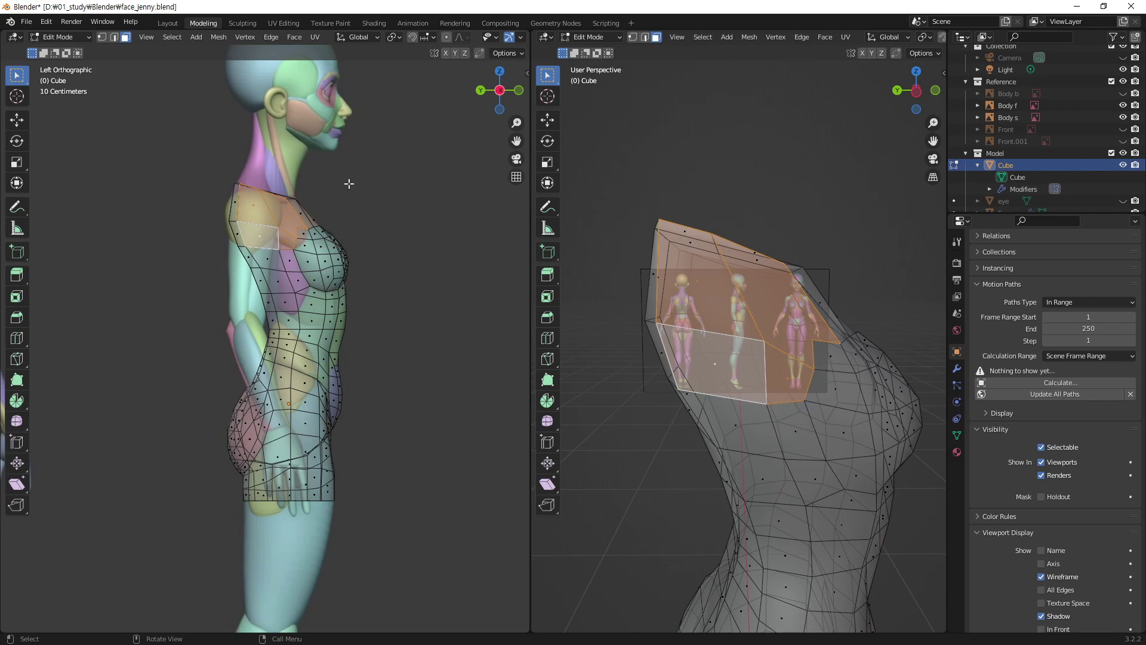
left_click(813, 189)
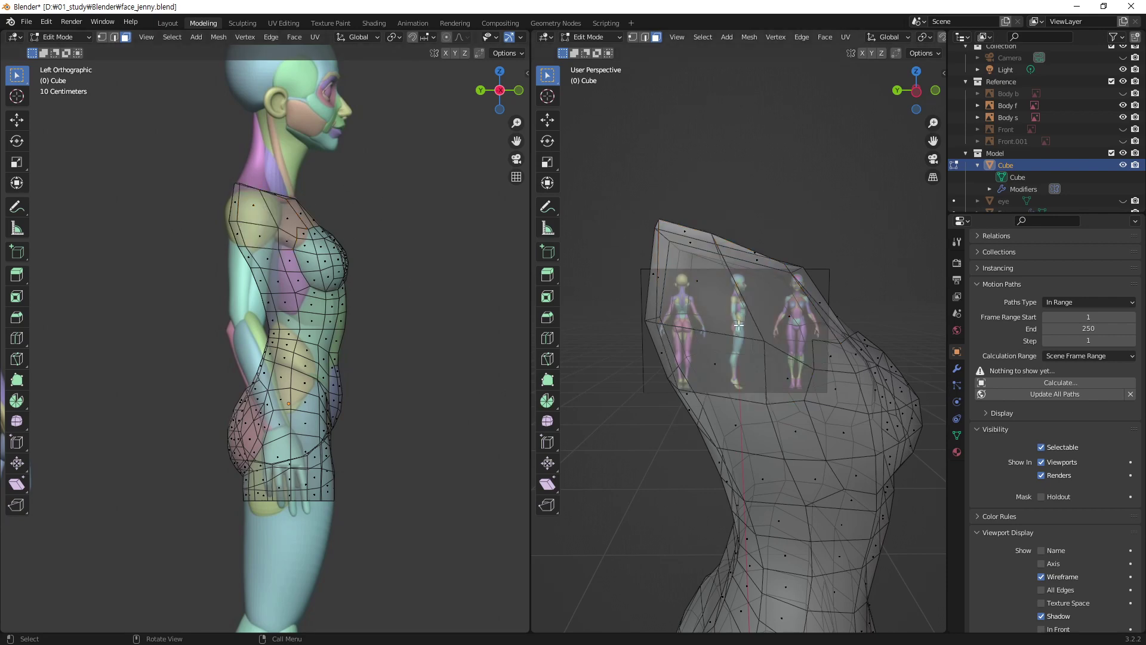
scroll(765, 353, "up", 3)
mouse_move(764, 353)
middle_mouse_down()
mouse_move(806, 382)
mouse_move(845, 379)
middle_mouse_up()
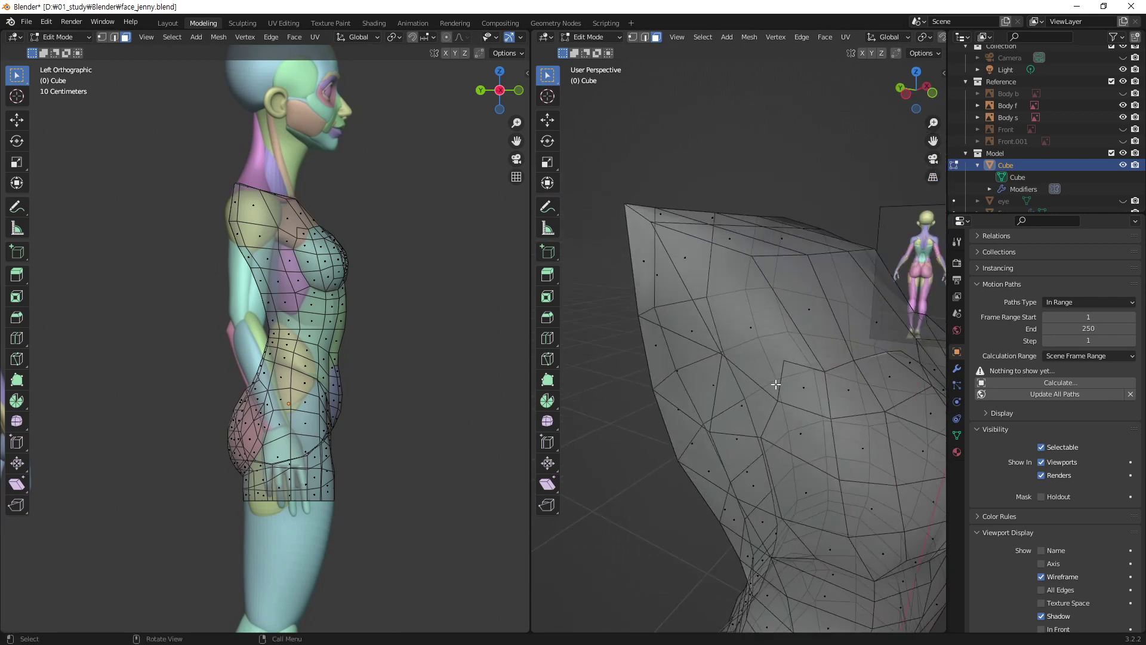
key("alt+z")
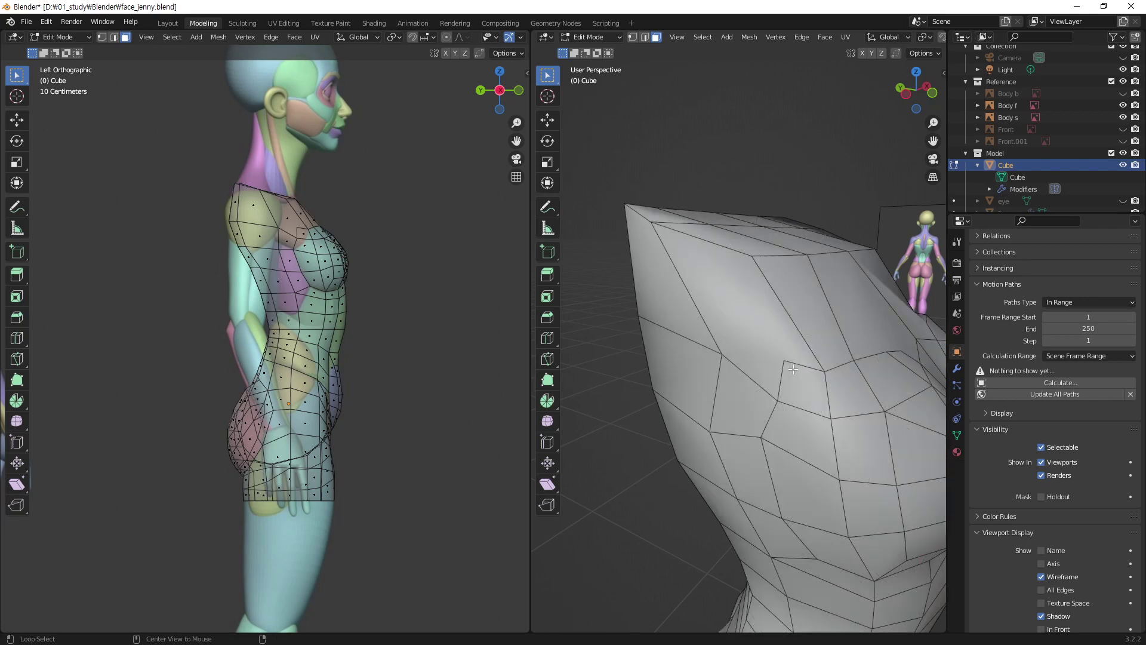
mouse_move(796, 365)
middle_mouse_down()
mouse_move(811, 340)
mouse_move(843, 335)
middle_mouse_up()
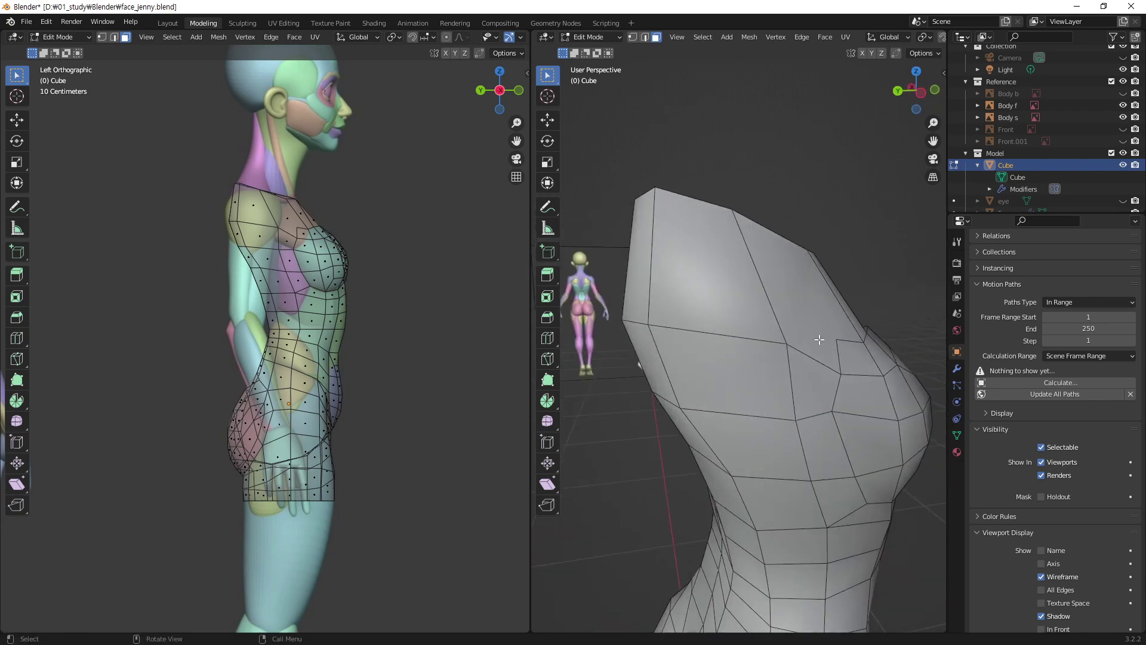
- Try a knife cut across the shoulder vertices, then cancel the trial cut
key("k")
left_click(837, 339)
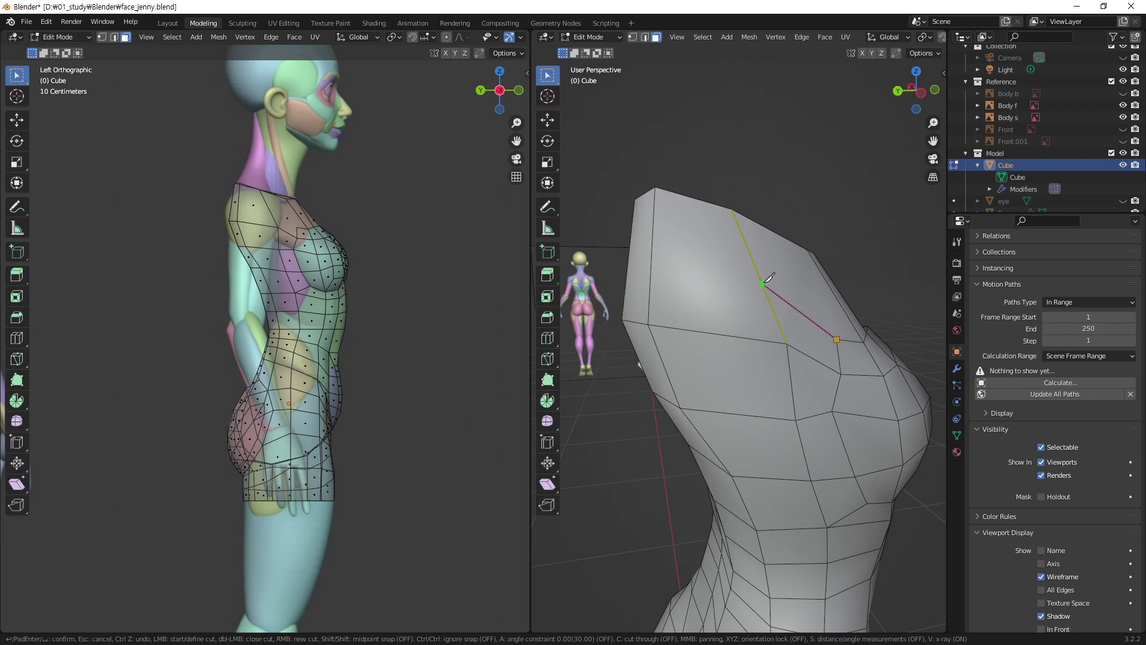
left_click(653, 251)
middle_click_drag(654, 251, 711, 291)
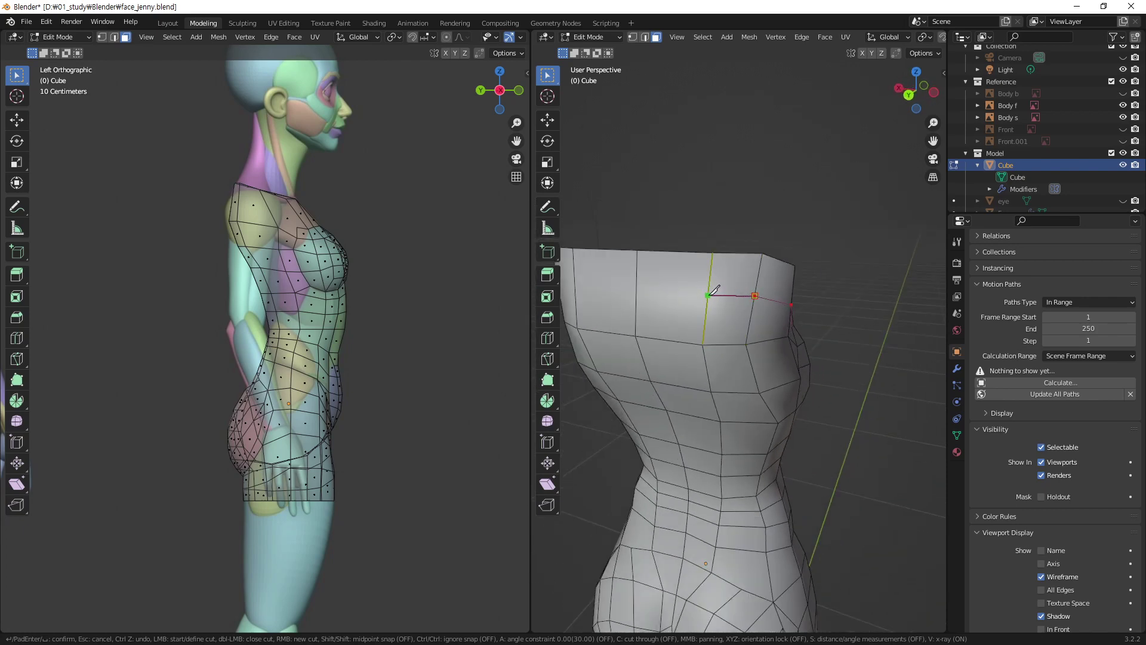
left_click(708, 292)
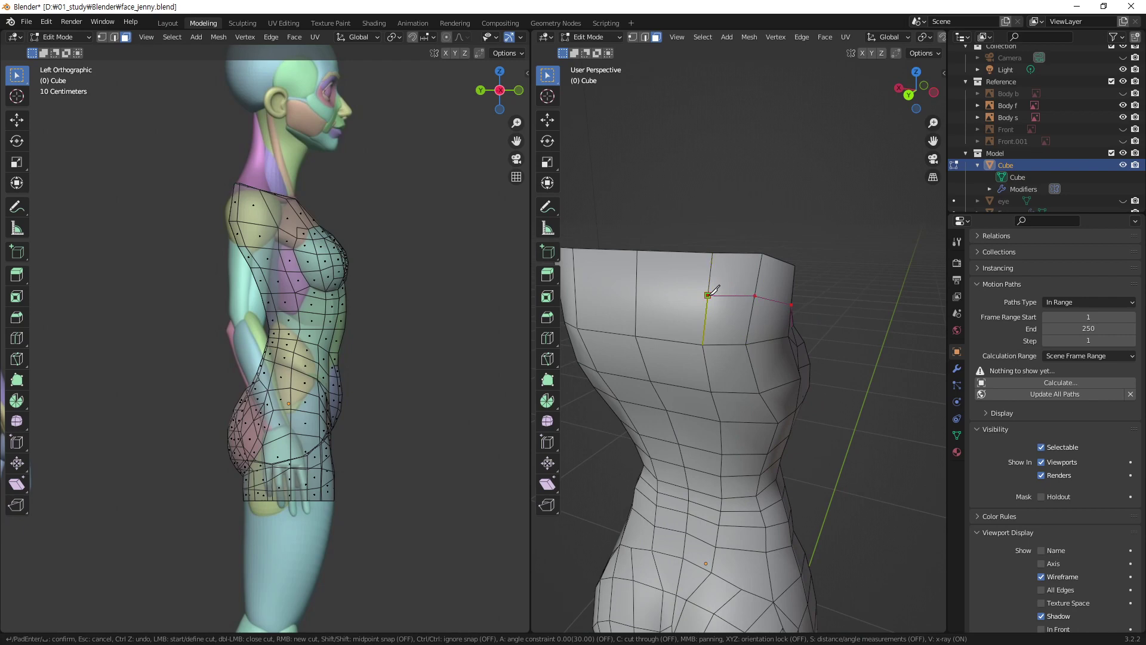
left_click(638, 292)
key("Return")
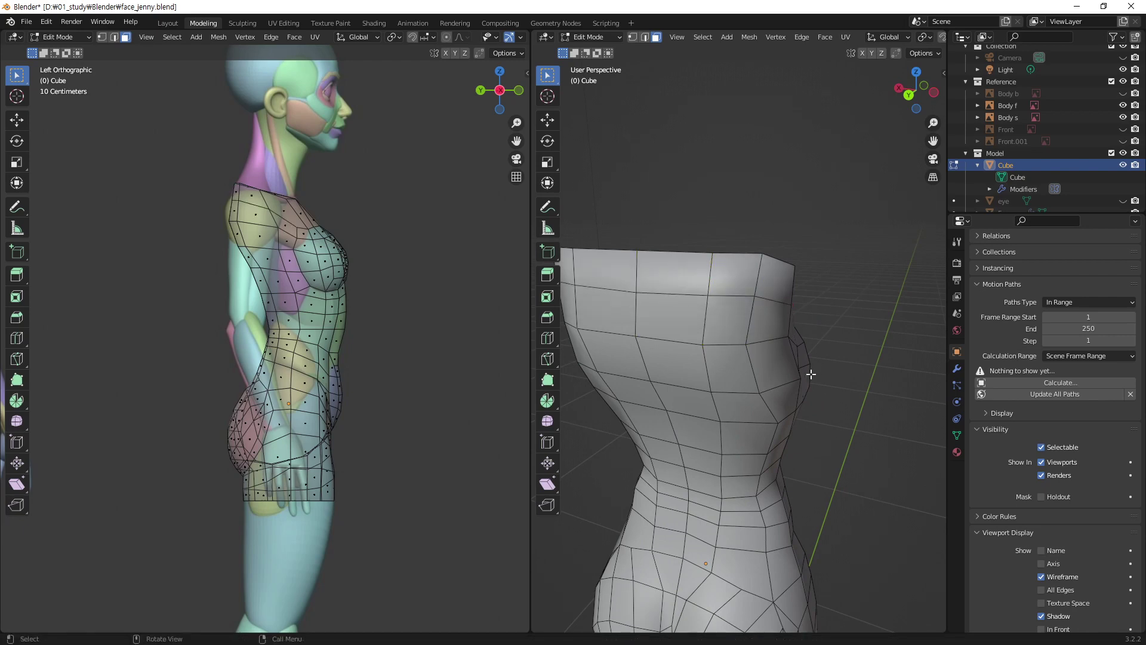
- Zoom in on the shoulder, and sketch an annotation line down the torso side, then undo it
mouse_move(720, 367)
middle_mouse_down()
mouse_move(752, 345)
mouse_move(591, 346)
mouse_move(642, 378)
mouse_move(656, 421)
mouse_move(657, 388)
mouse_move(709, 365)
mouse_move(863, 367)
mouse_move(835, 366)
middle_mouse_up()
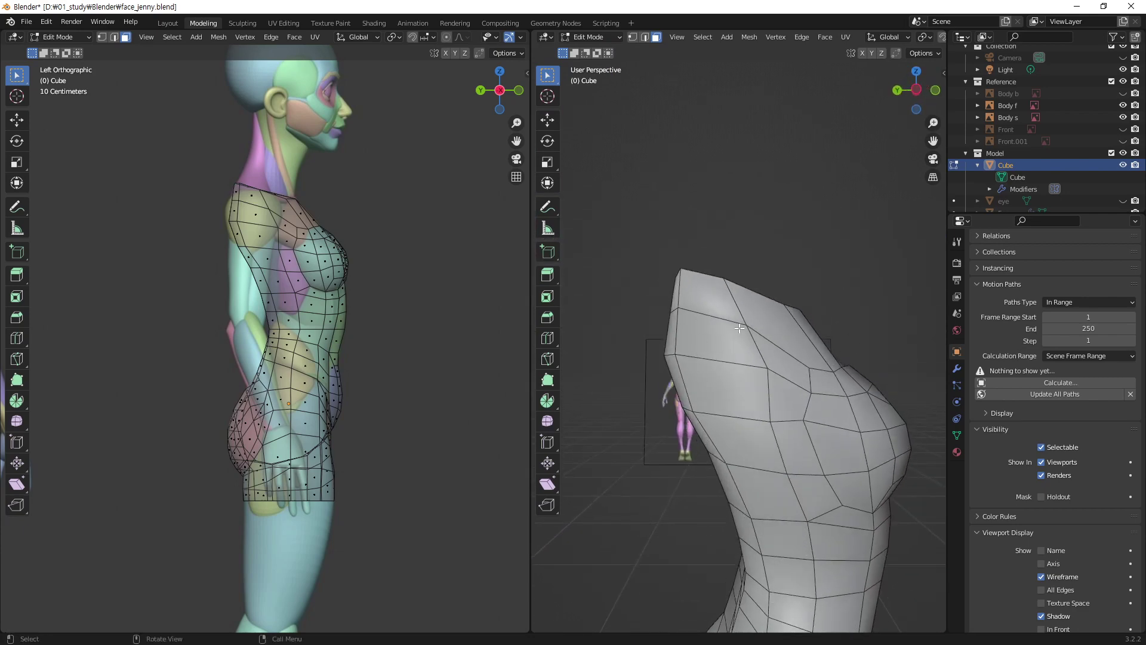
middle_click_drag(815, 359, 824, 352)
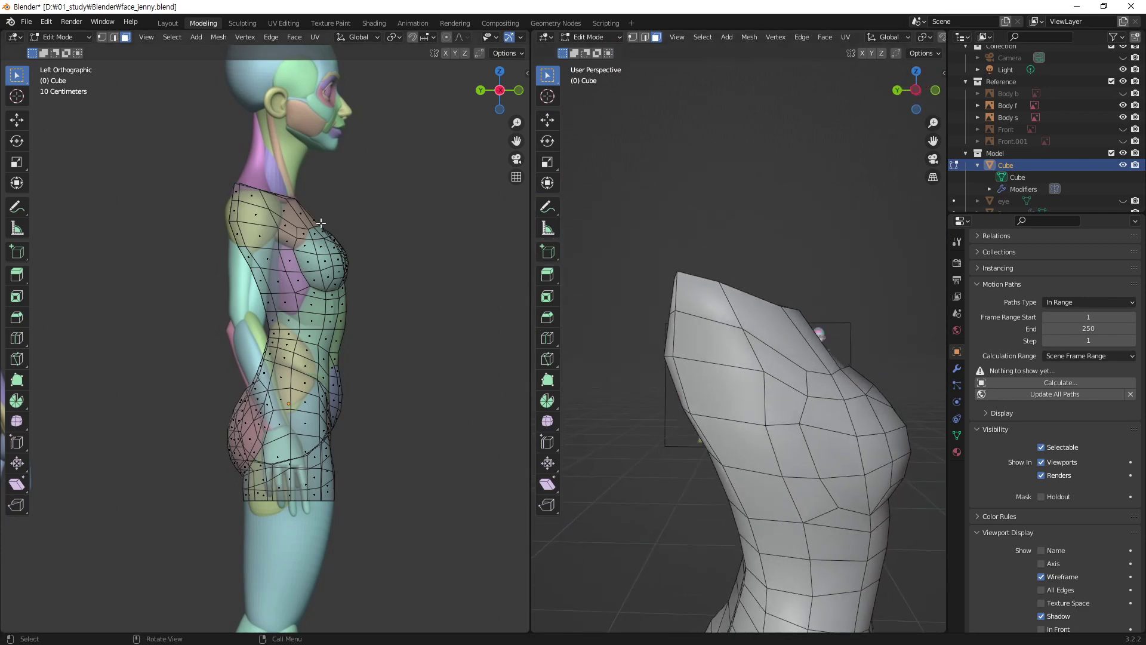
scroll(283, 199, "up", 3)
scroll(344, 179, "up", 1)
scroll(381, 145, "up", 5, "shift")
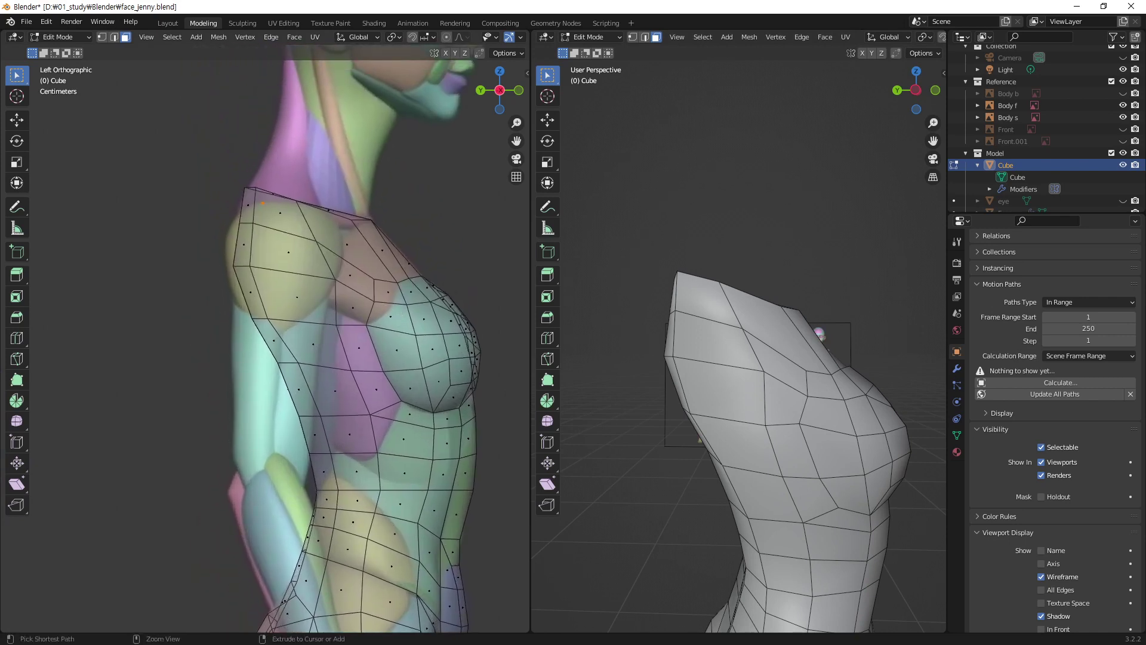
left_click_drag(260, 234, 270, 310)
key("ctrl+z")
- Select two shoulder faces and knife-cut a new edge across the shoulder top
left_click(809, 378)
left_click(796, 372)
key("k")
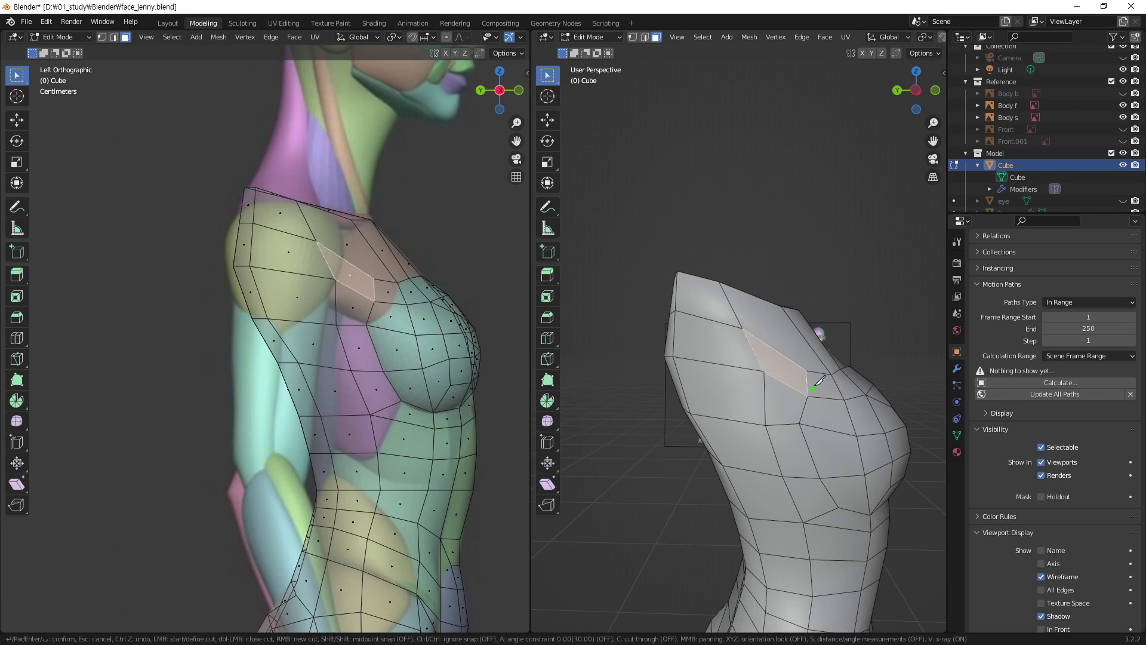
left_click(806, 370)
middle_click_drag(759, 294, 734, 324)
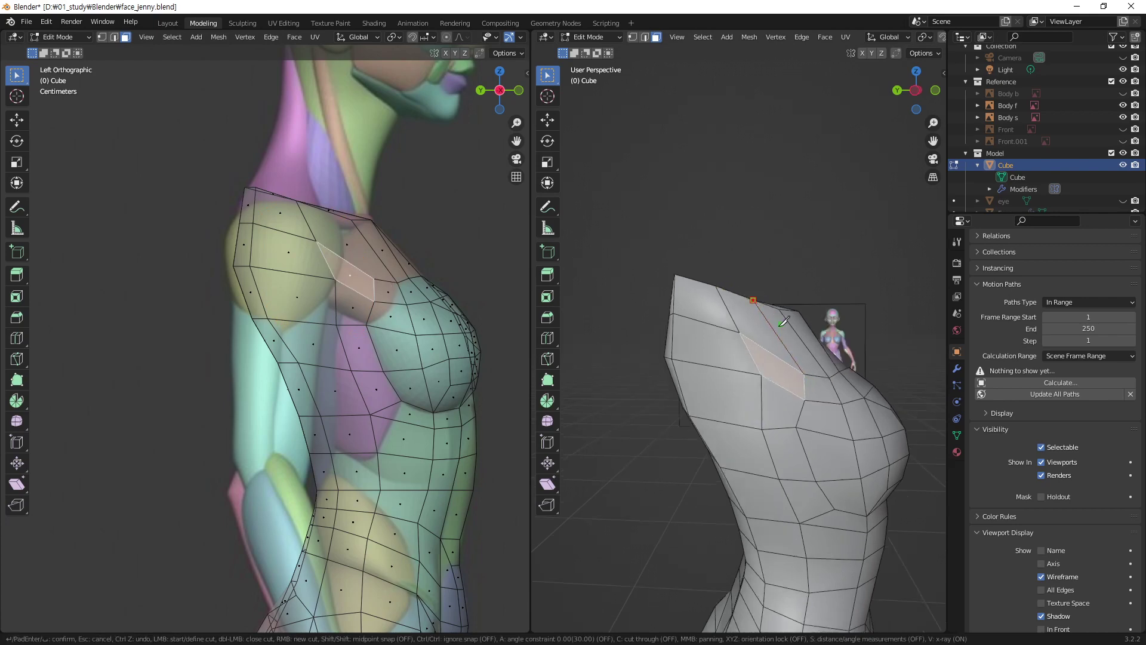
left_click(732, 327)
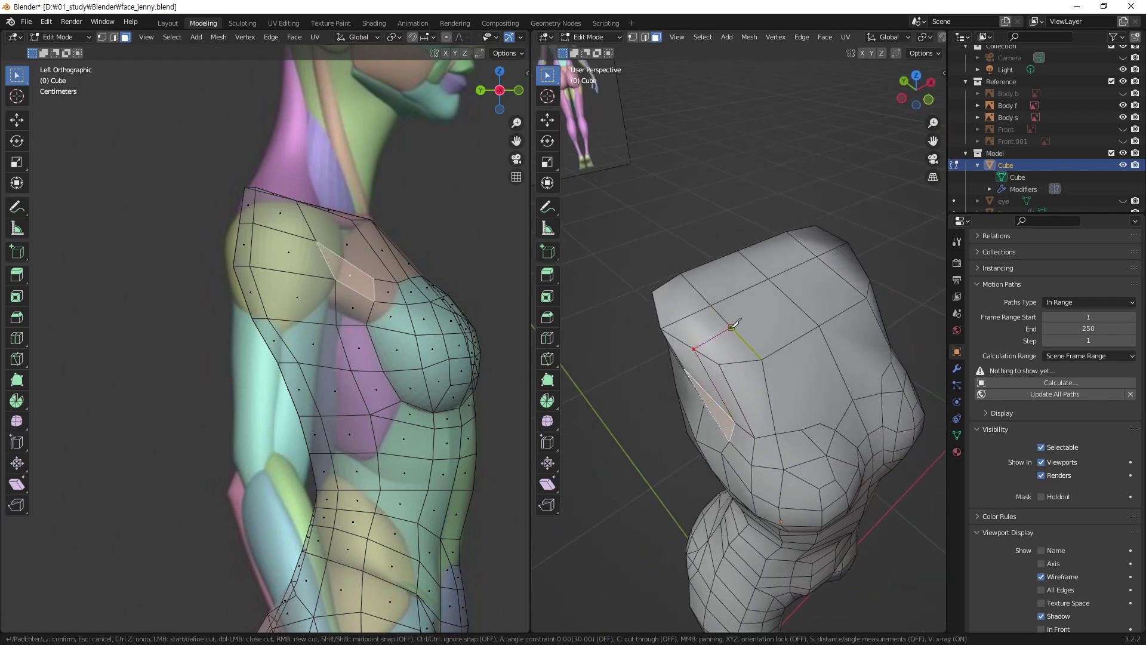
left_click(794, 296)
key("Return")
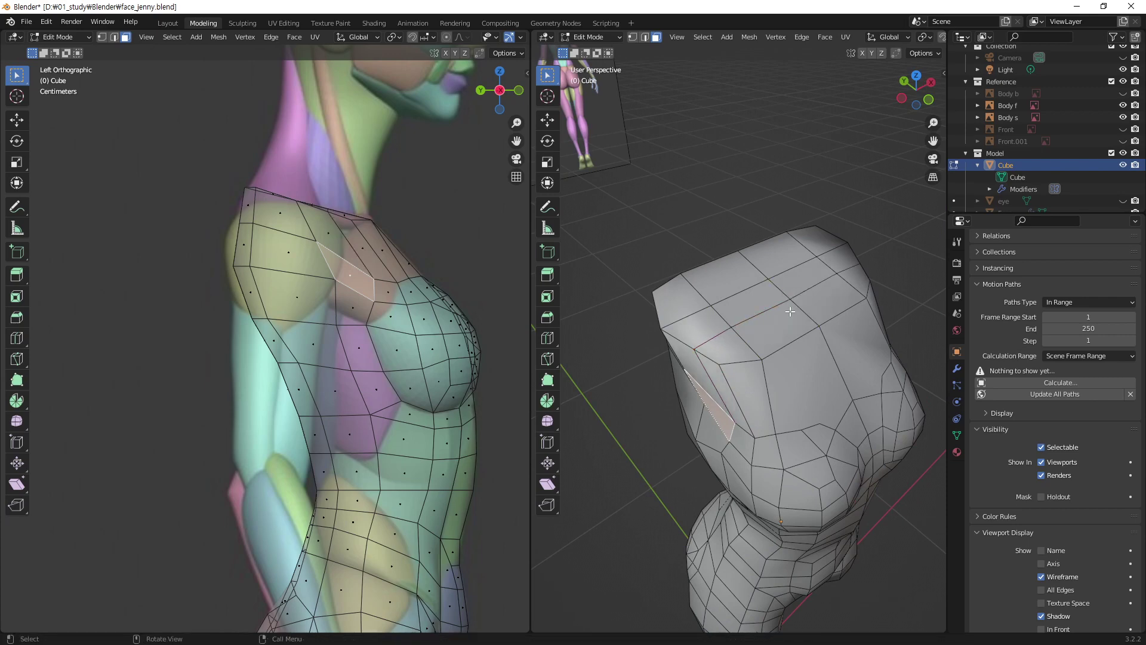
middle_click_drag(732, 353, 813, 397)
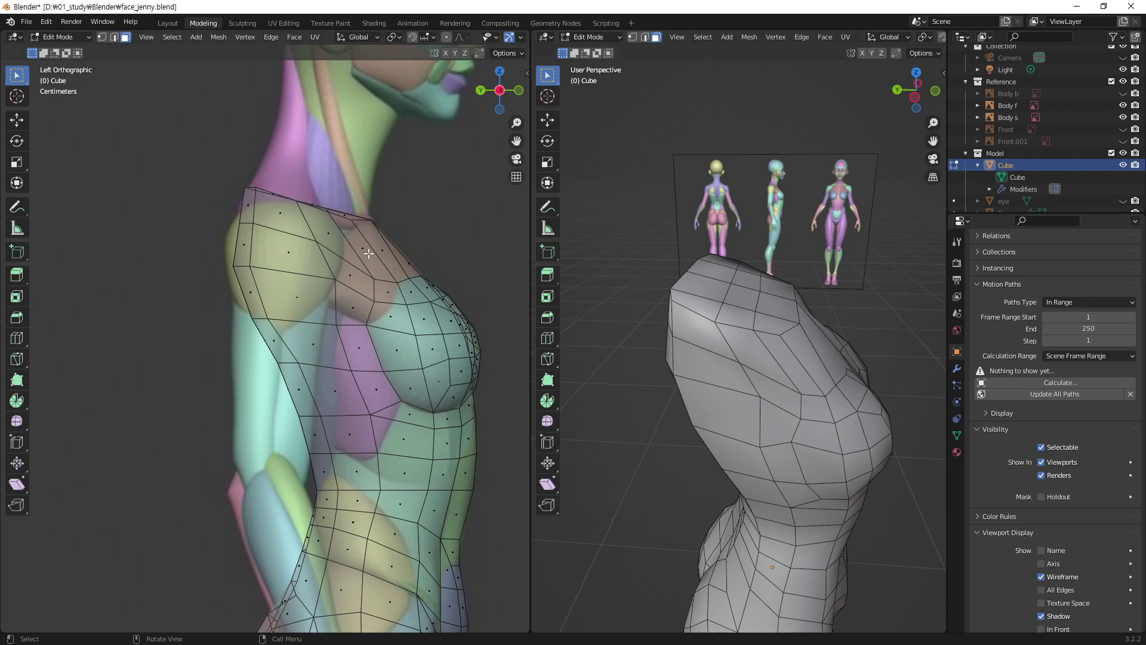
scroll(334, 277, "up", 1)
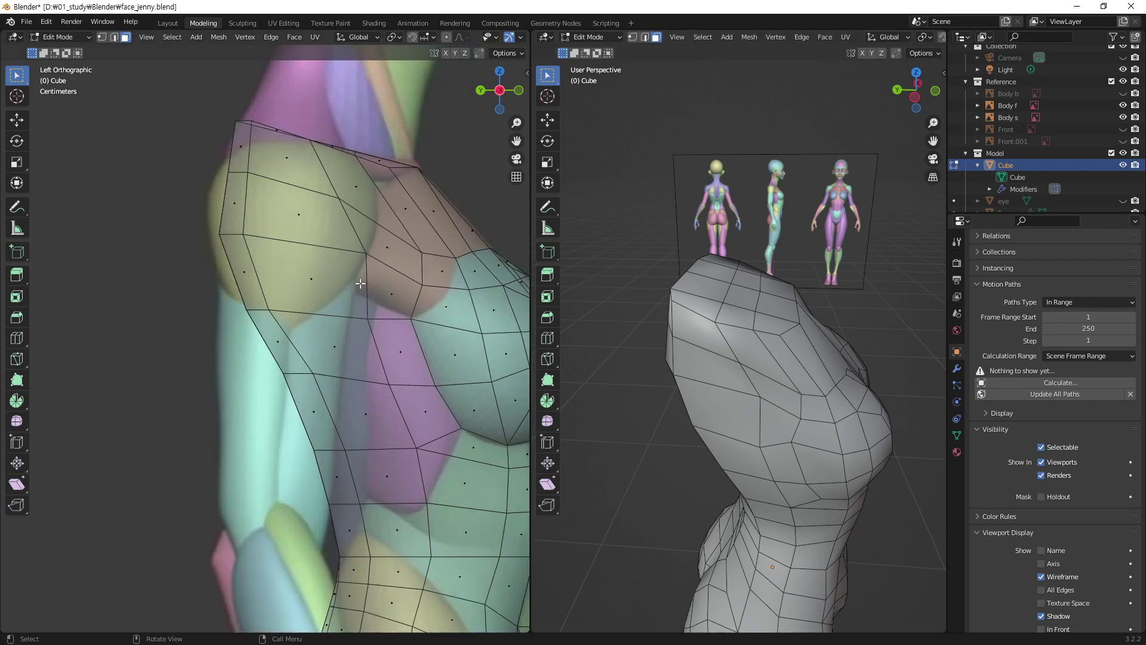
scroll(352, 323, "up", 1)
scroll(372, 371, "up", 1)
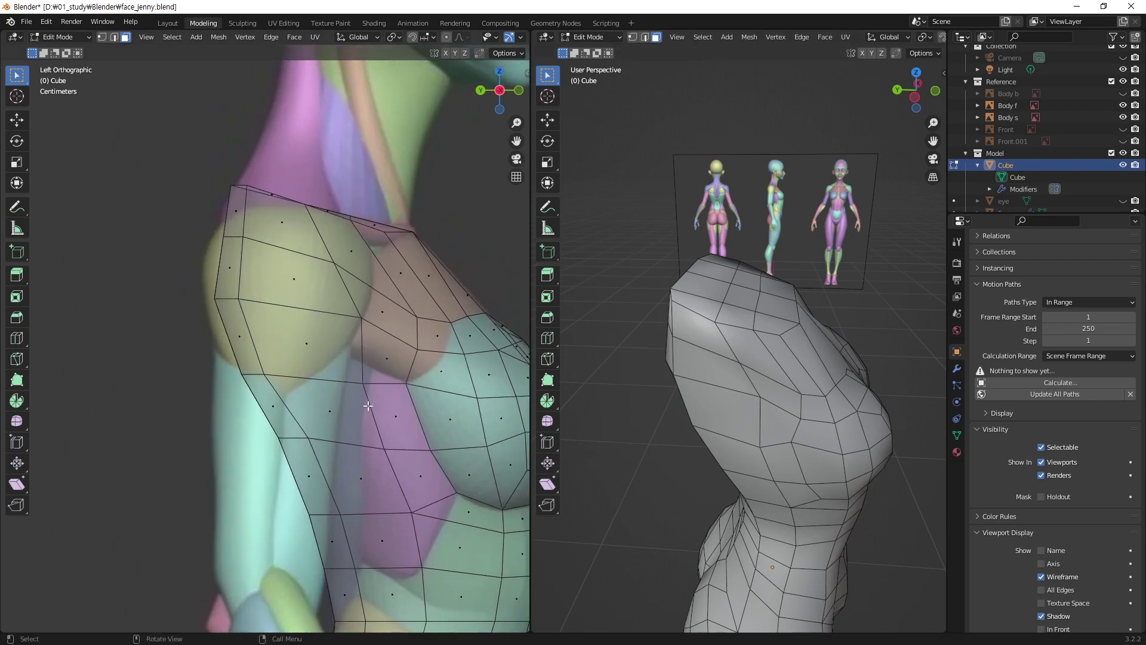
- In vertex mode, reposition a shoulder vertex left and then up-right
key("1")
left_click(363, 386)
key("g")
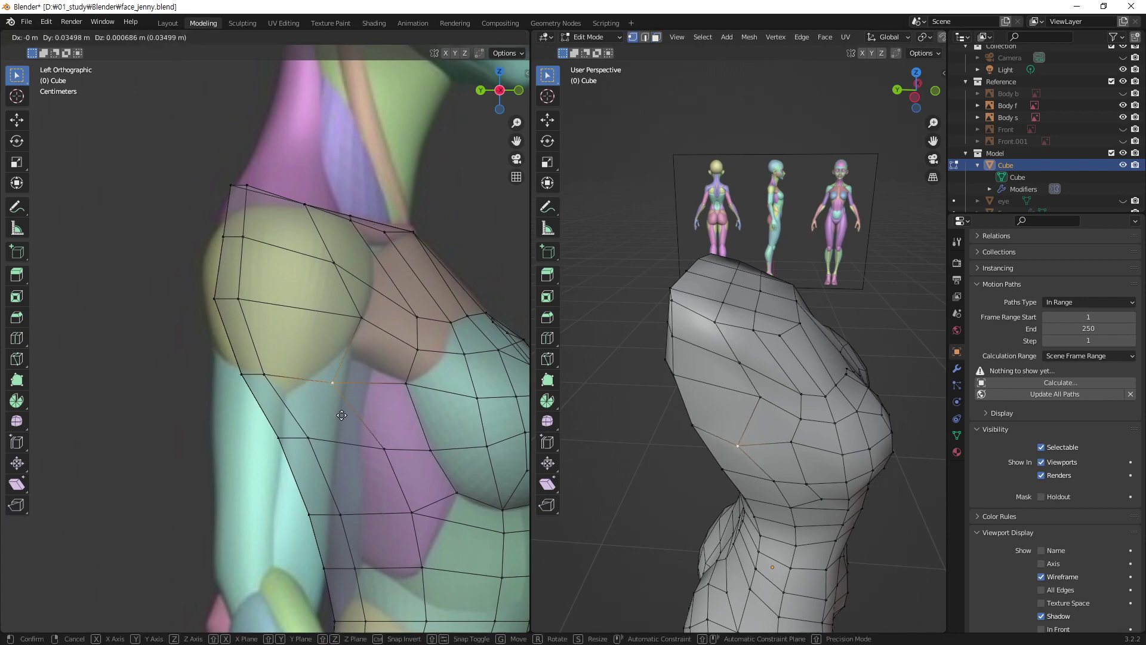
left_click(338, 415)
key("g")
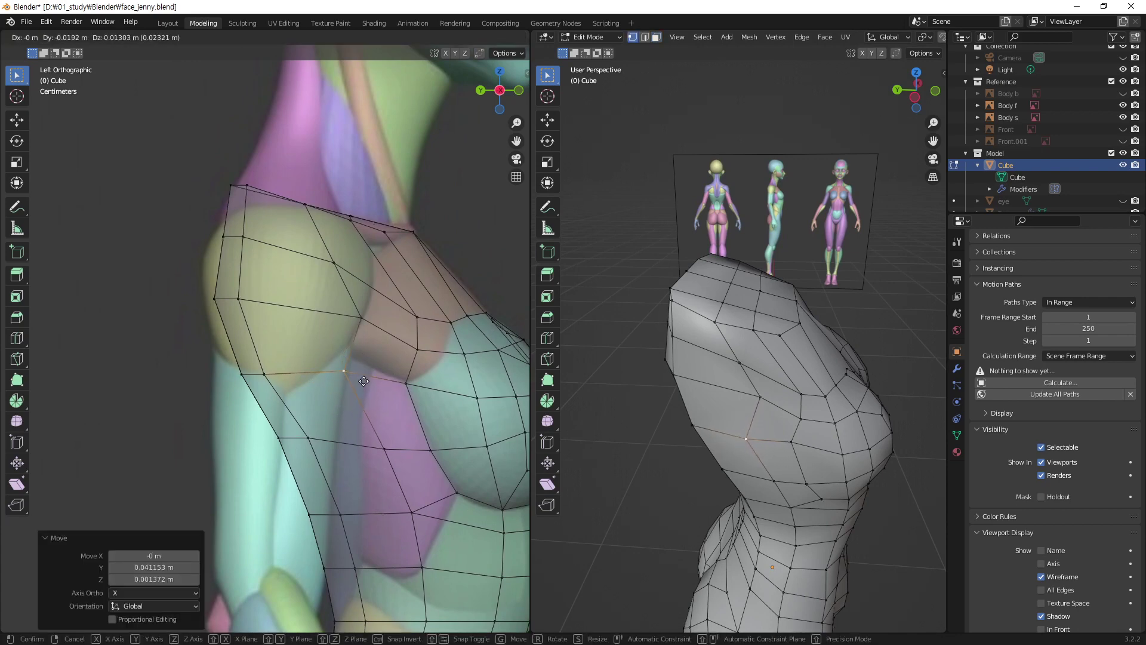
left_click(366, 368)
- Select several more shoulder vertices and move them onto the reference outline
left_click(360, 320)
key("g")
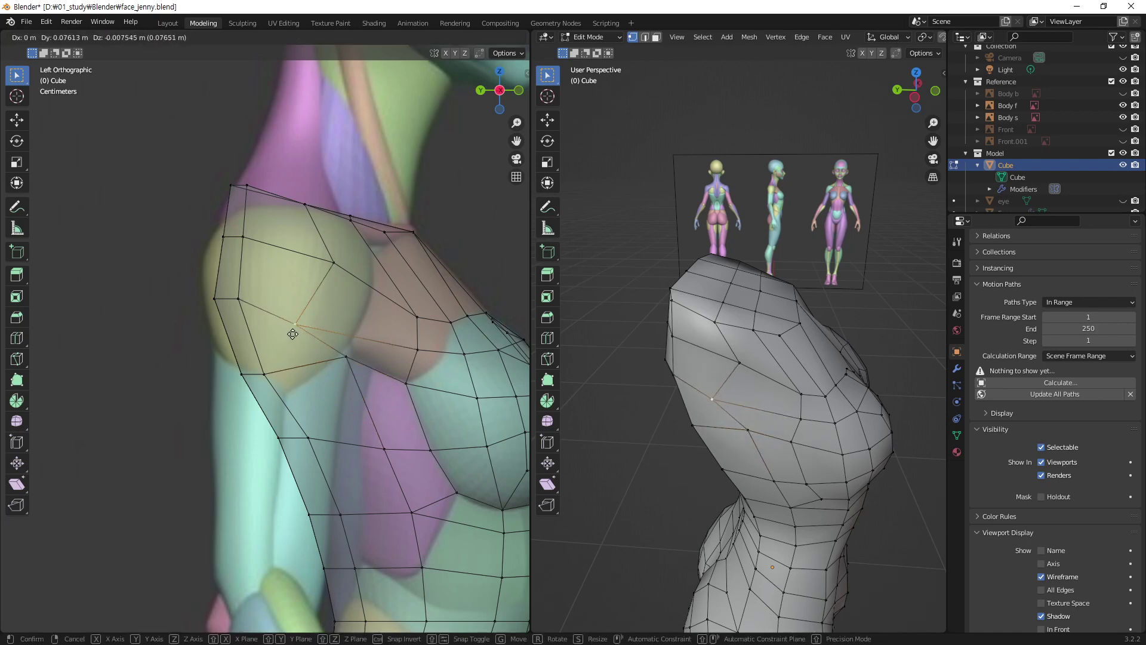
left_click(306, 312)
left_click(347, 356, "shift")
key("g")
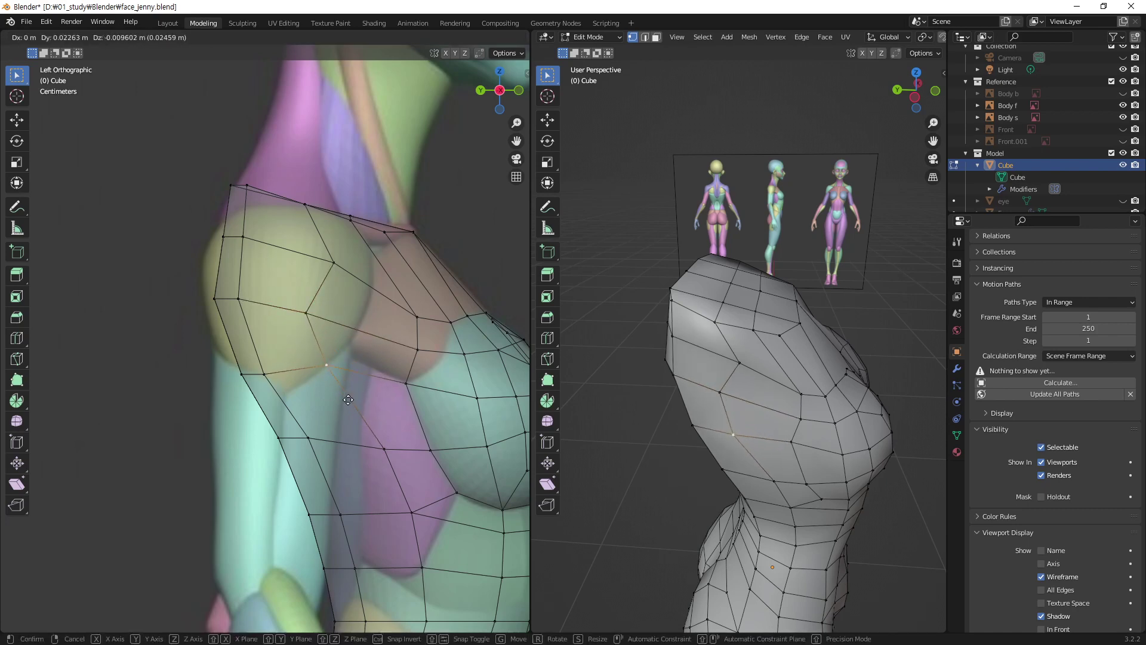
left_click(334, 354)
key("g")
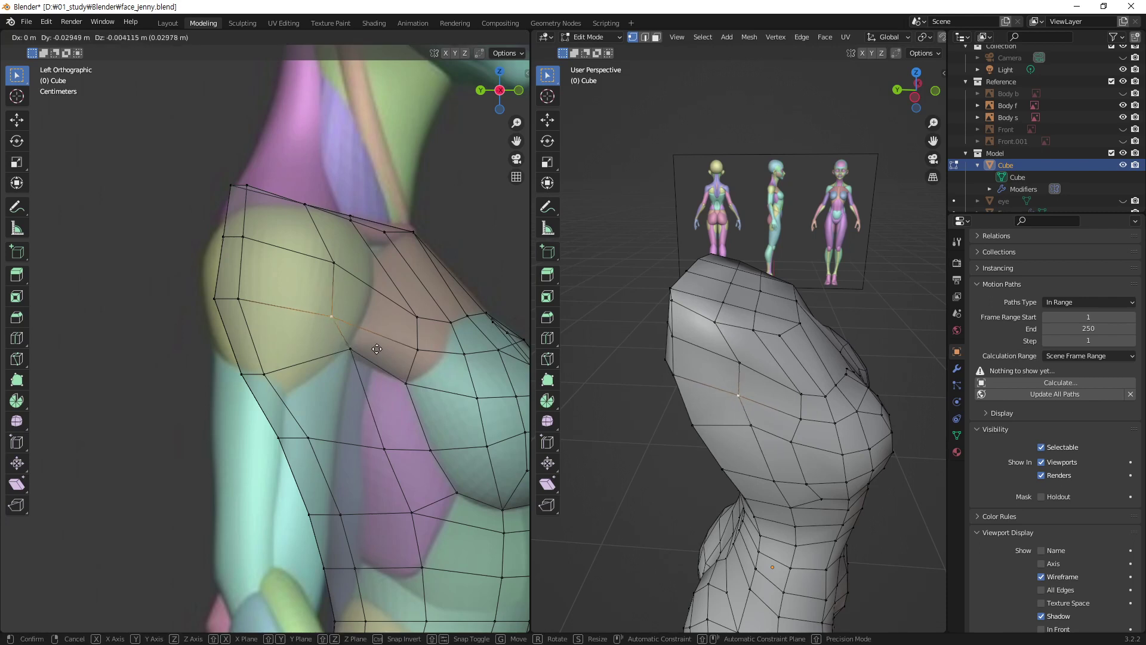
left_click(407, 340)
- Move another shoulder vertex and the shoulder-top vertex onto the shoulder outline
left_click(333, 266)
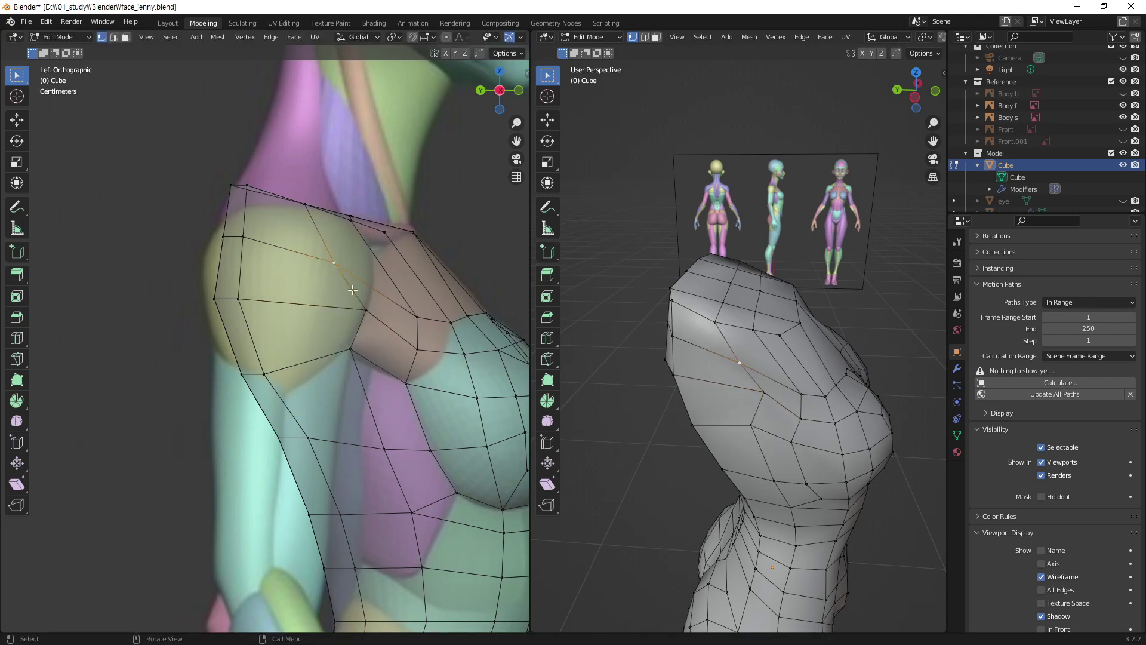
key("g")
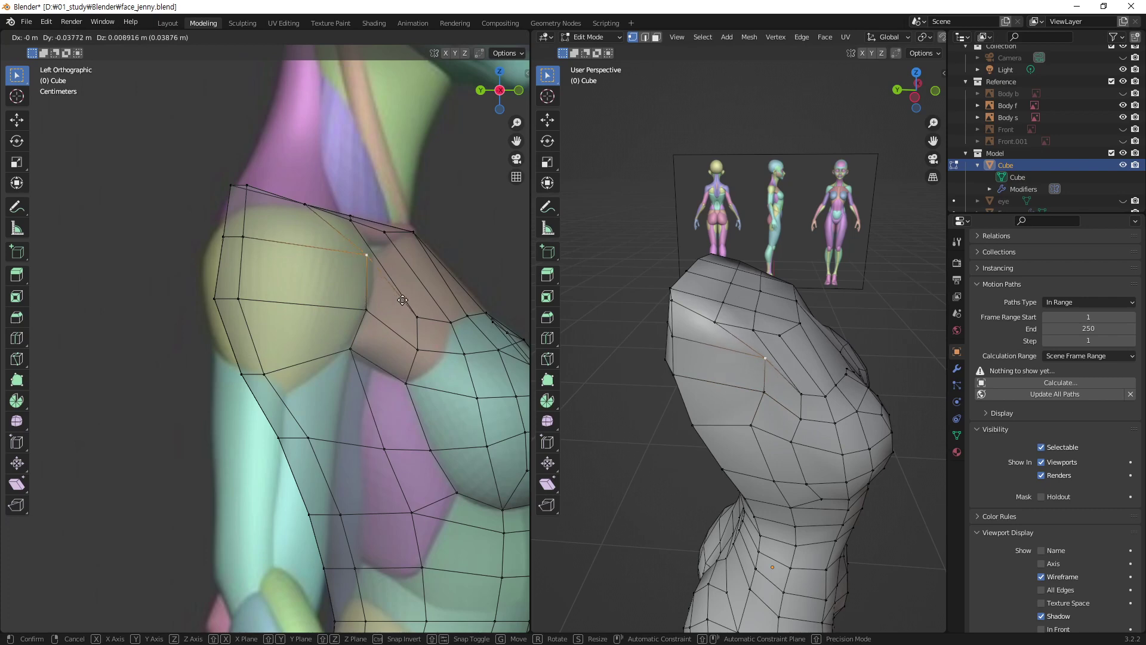
left_click(398, 301)
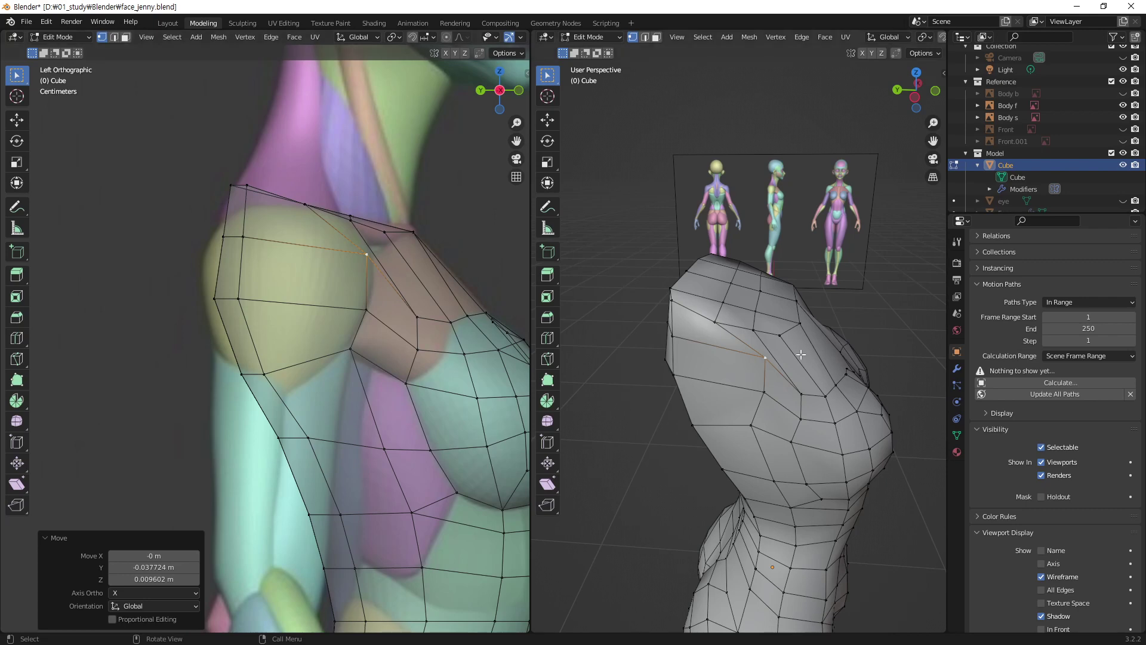
left_click(800, 324)
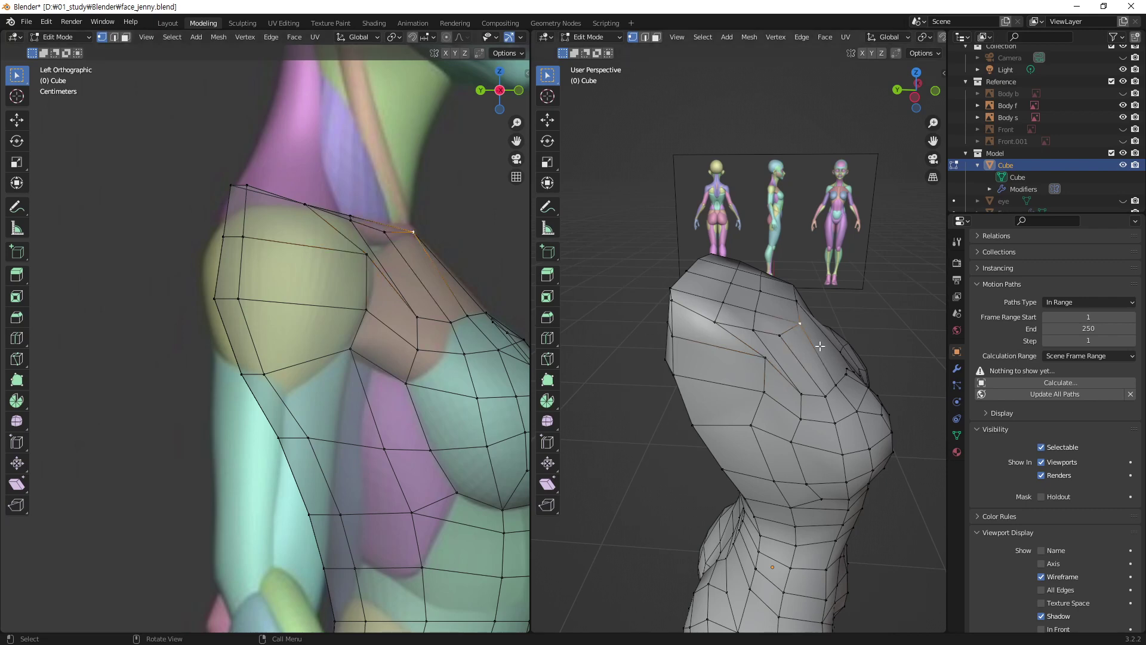
key("g")
left_click(760, 327)
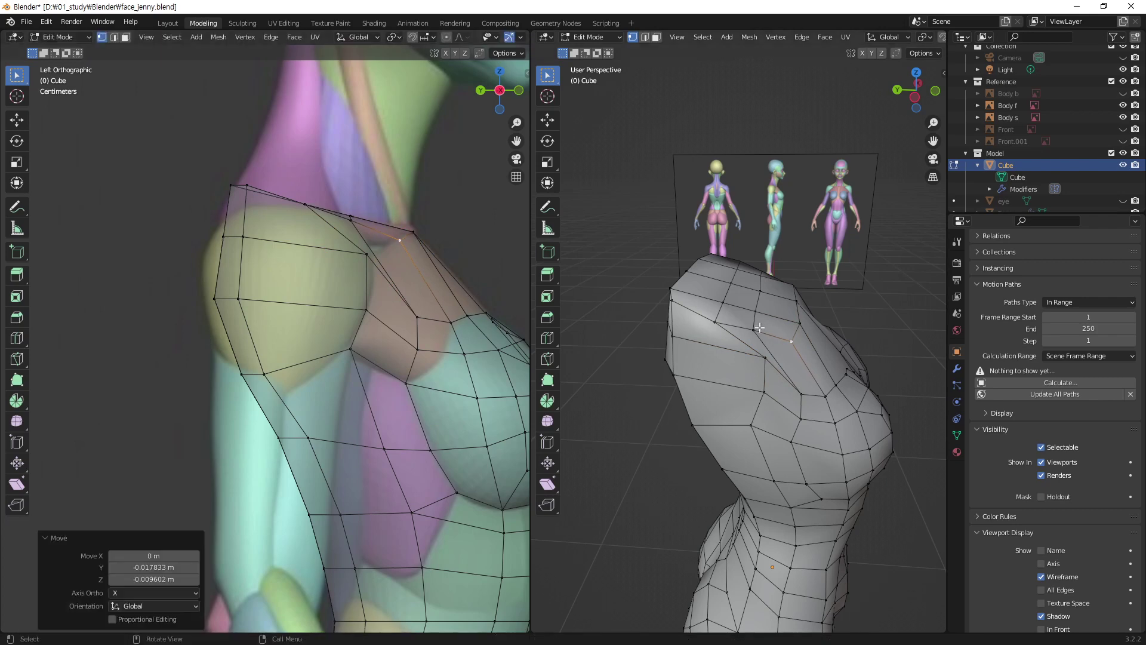
- From a new angle, readjust the shoulder-top vertex and move an upper-chest vertex
middle_click_drag(757, 332, 787, 437)
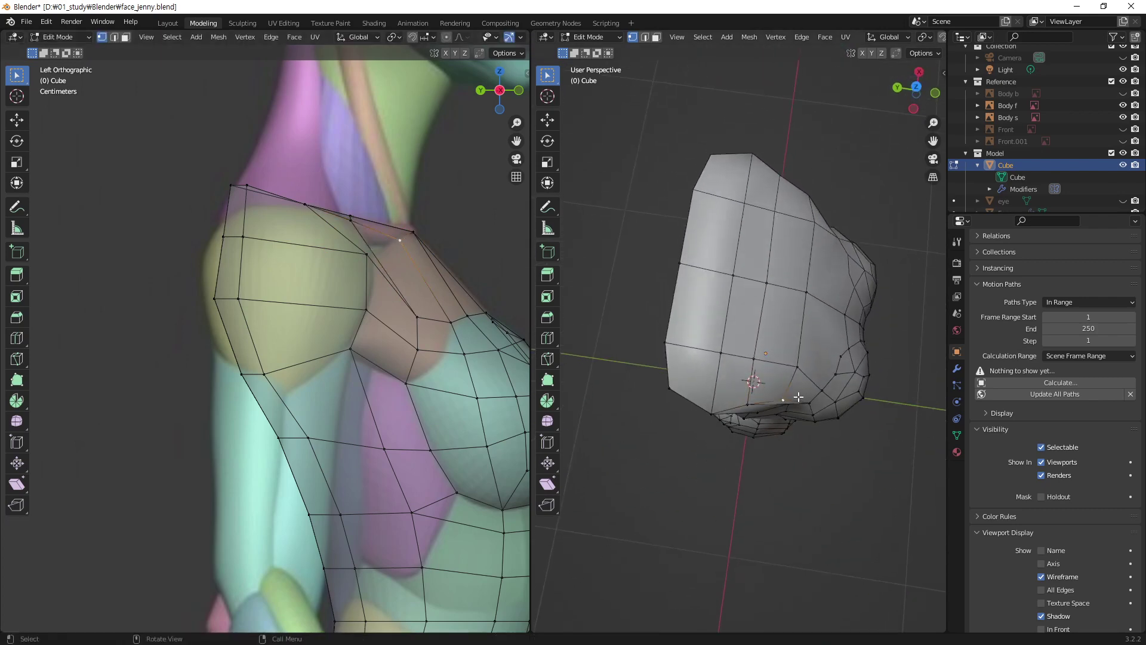
key("g")
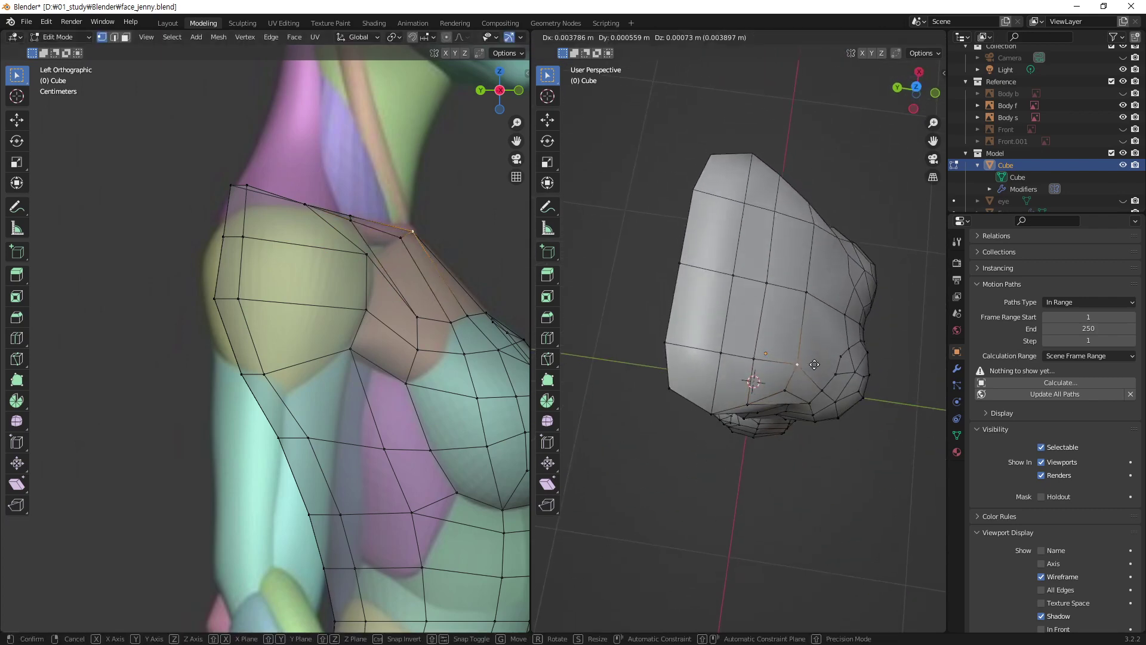
left_click(813, 356)
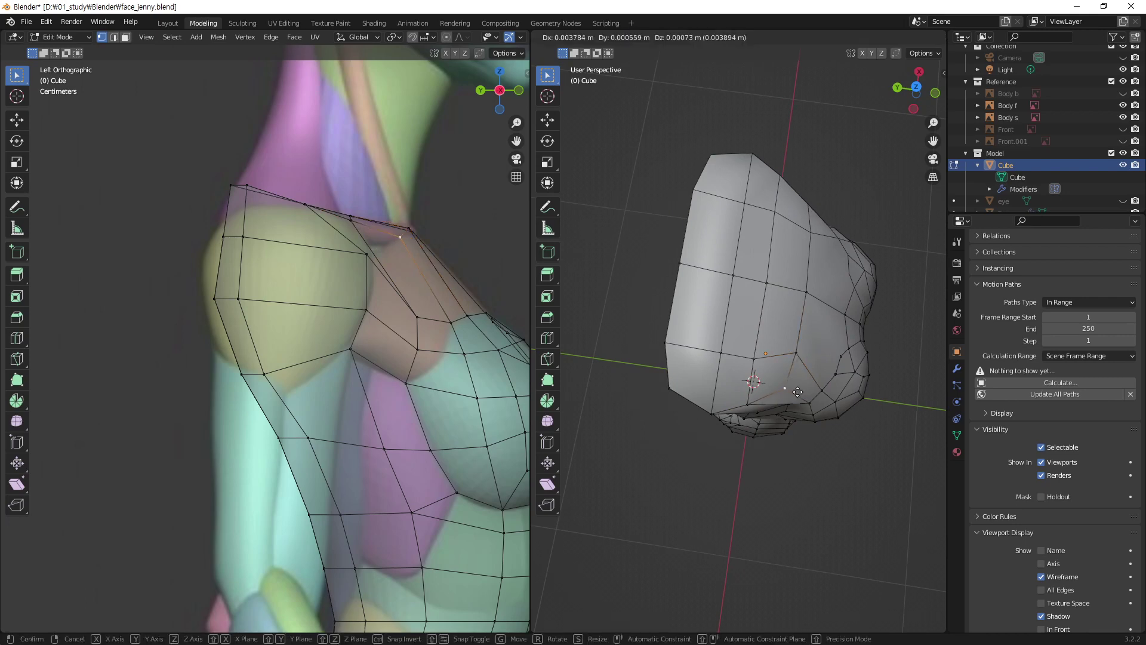
left_click(752, 410)
key("g")
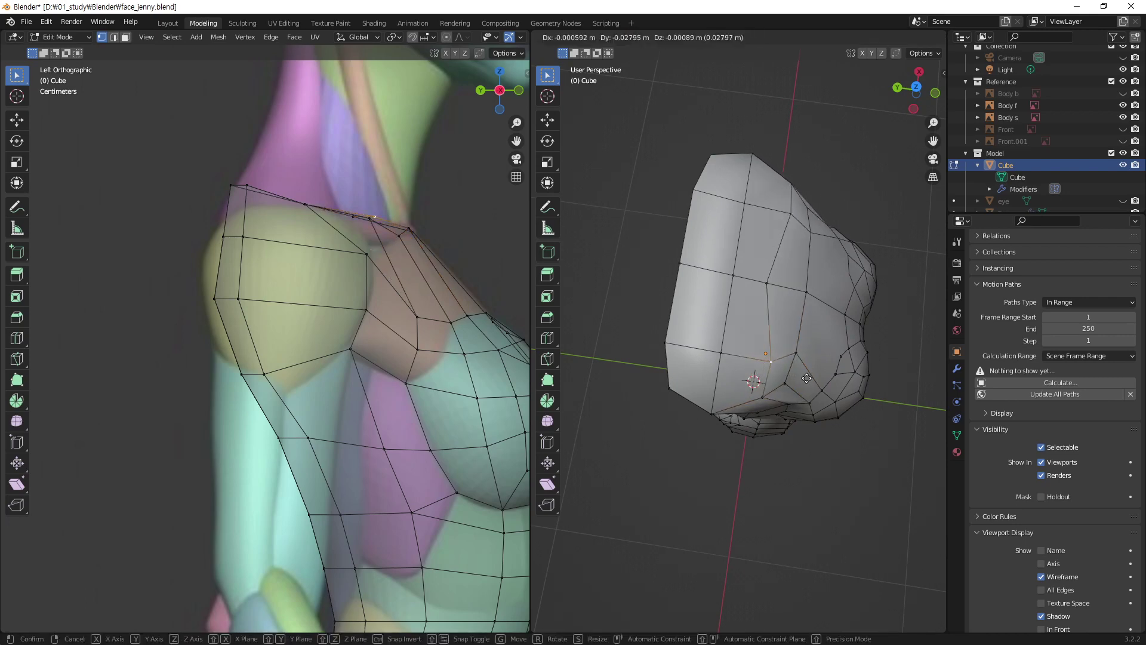
left_click(806, 377)
- Select an upper-chest vertex and move it repeatedly until it sits lower on the chest
left_click(478, 315)
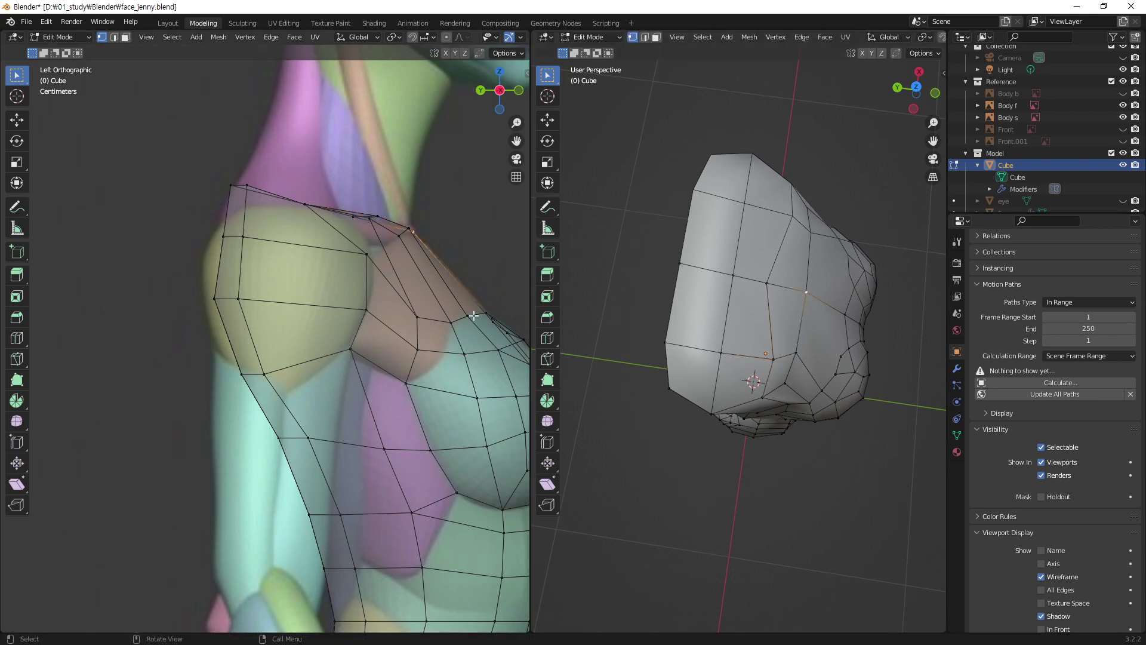
middle_click_drag(473, 316, 402, 335, "shift")
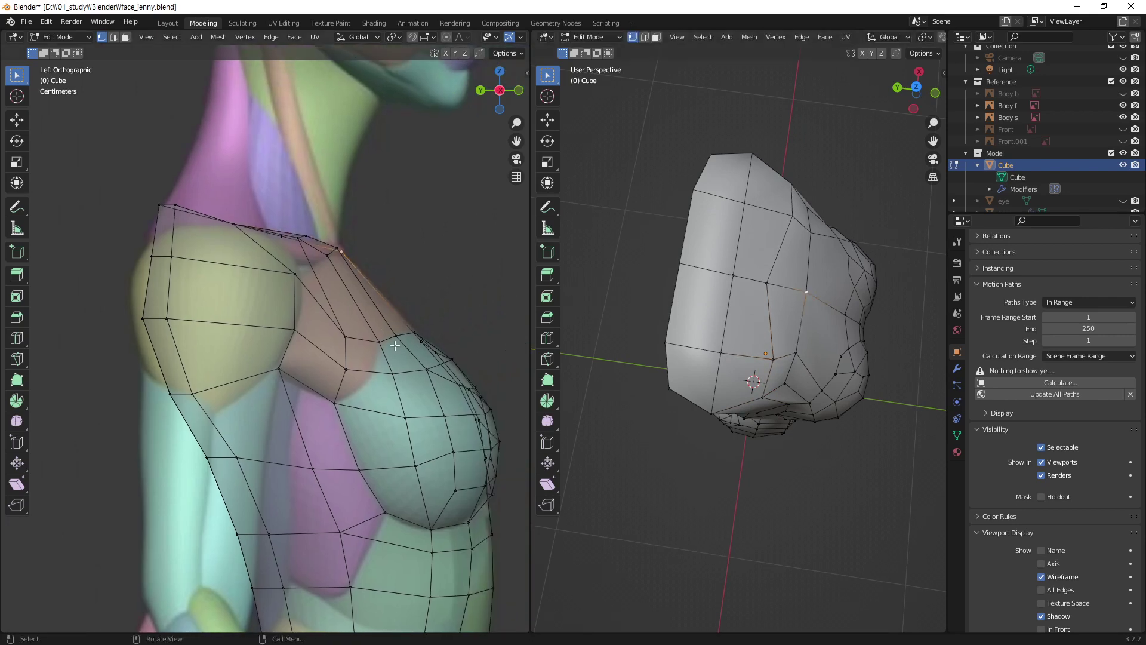
mouse_move(817, 361)
middle_mouse_down()
mouse_move(726, 315)
mouse_move(669, 322)
middle_mouse_up()
left_click(726, 314)
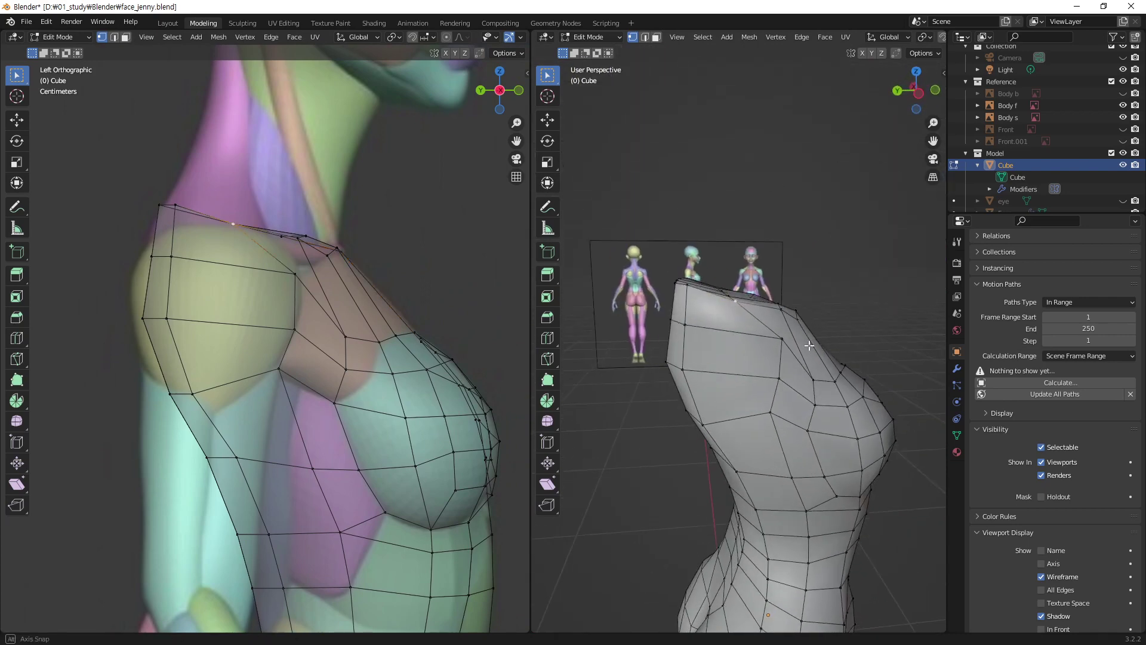
key("g")
left_click(250, 328)
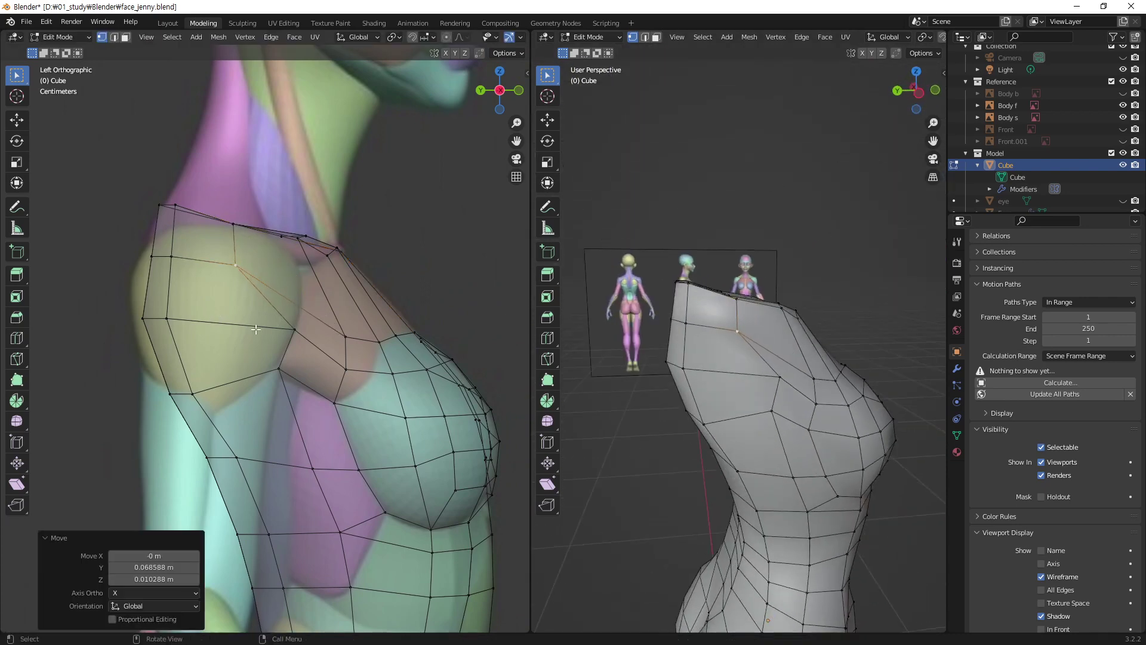
key("g")
left_click(244, 349)
key("g")
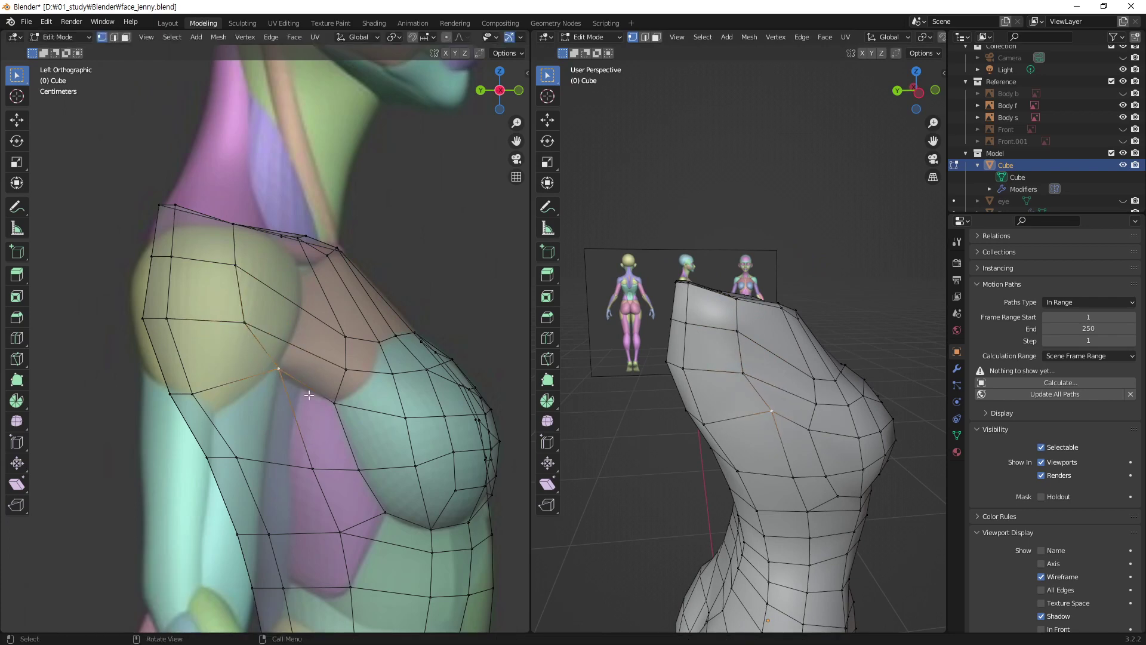
left_click(271, 387)
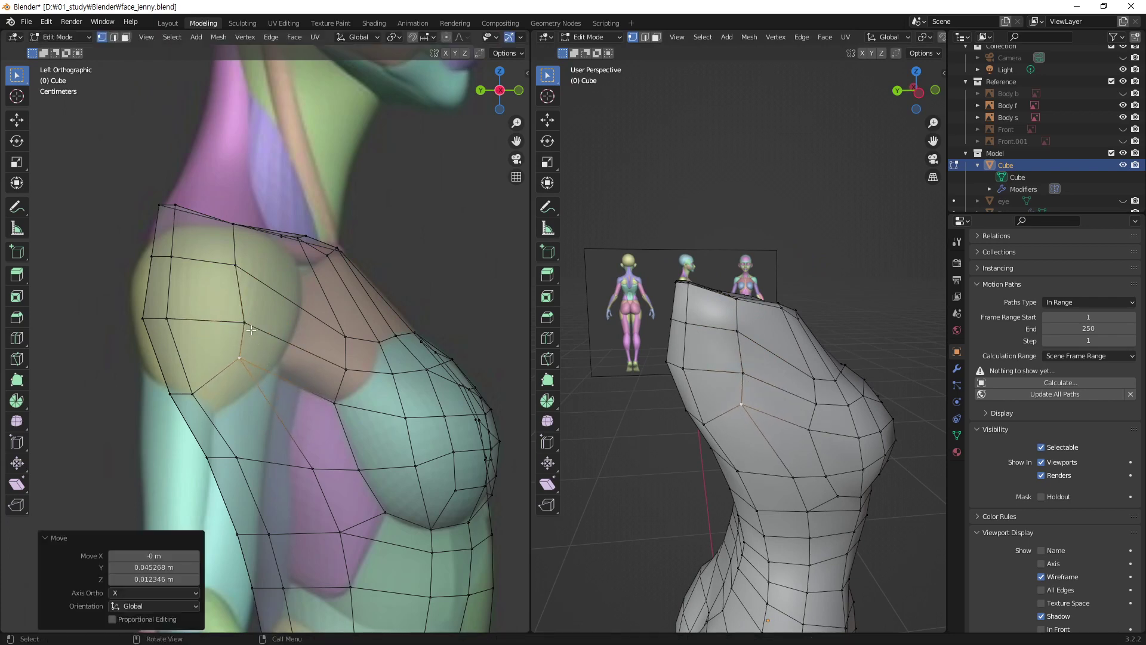
key("g")
left_click(252, 329)
- Nudge the front-shoulder vertex and a lower torso-side vertex (0.010288 m Y, -0.002058 m Z)
left_click(231, 269)
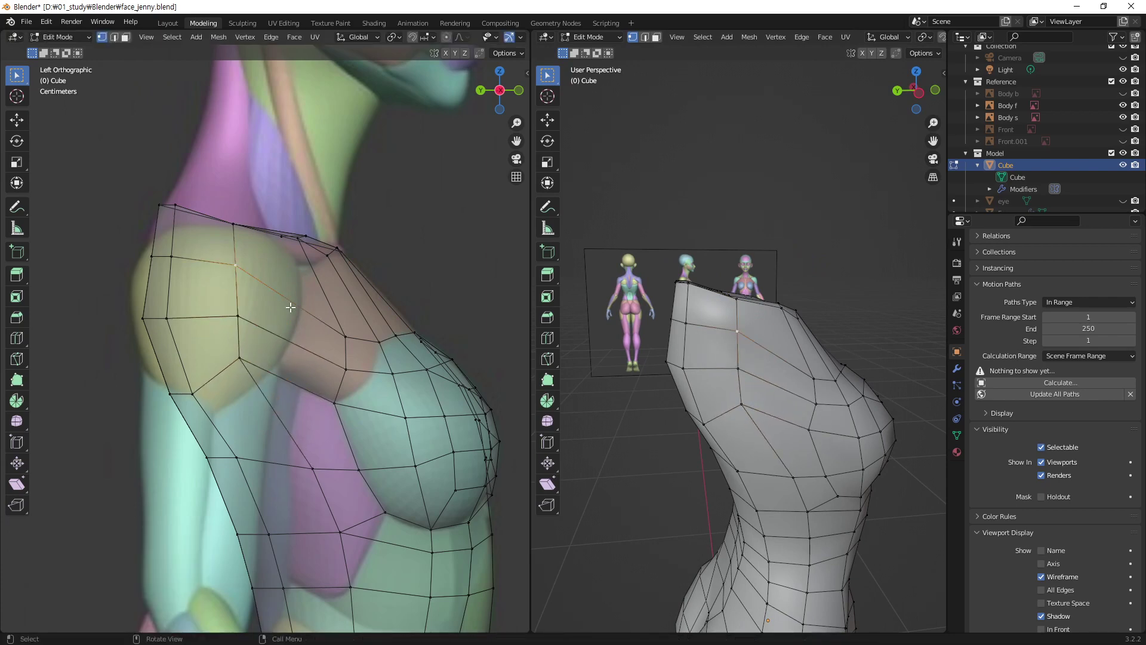
key("g")
left_click(291, 307)
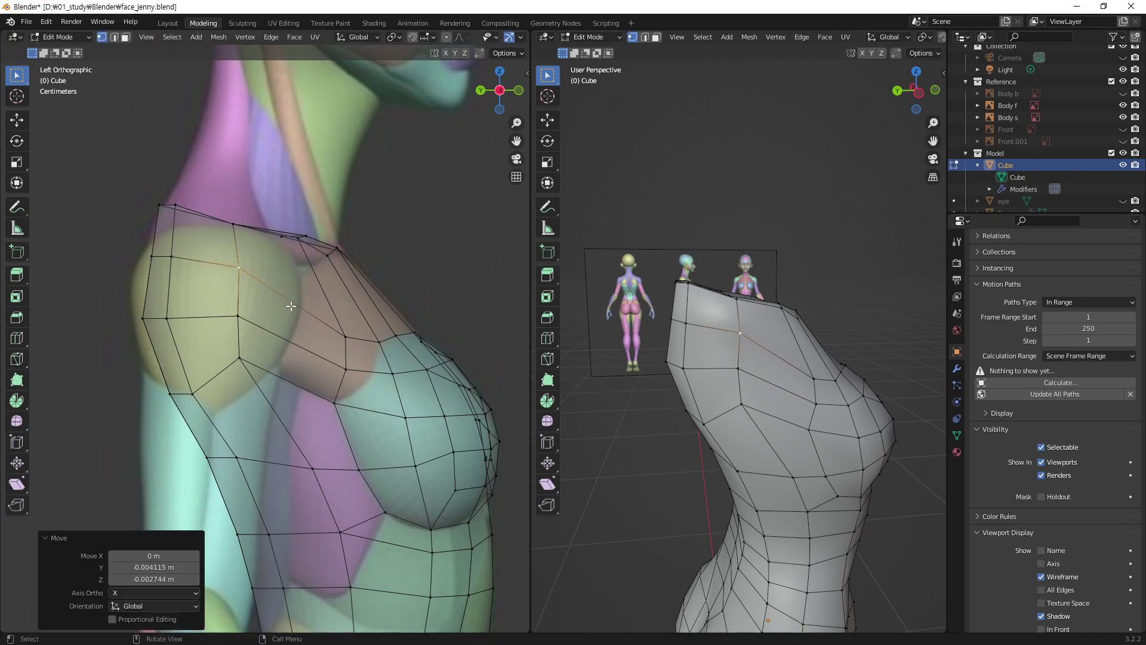
left_click(315, 469)
key("g")
left_click(311, 480)
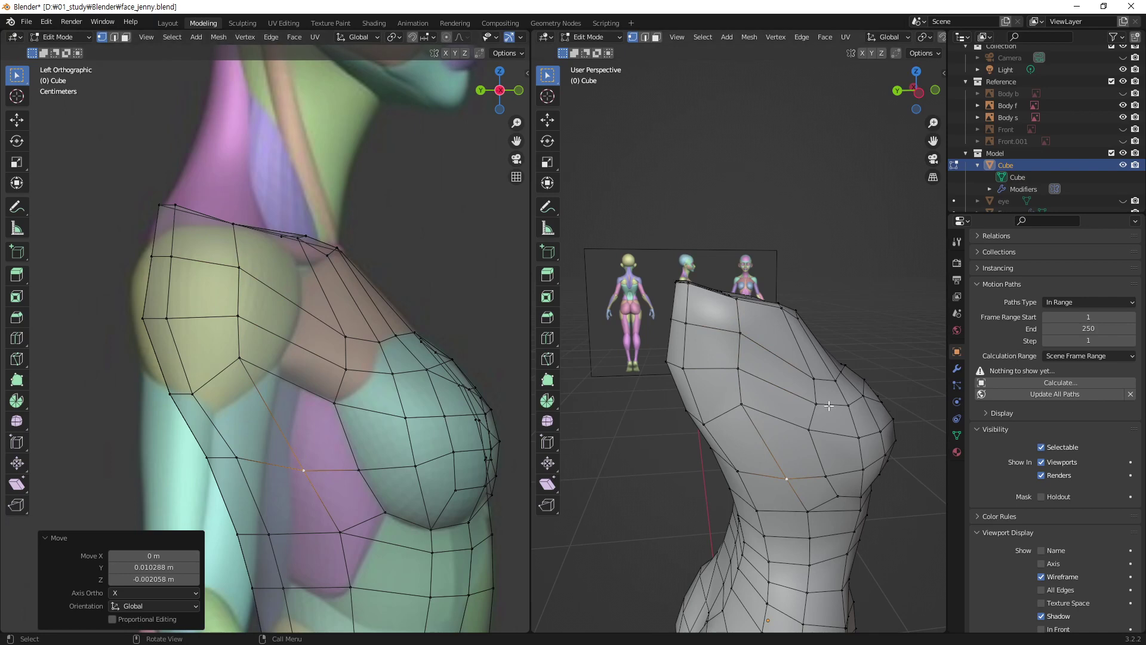
middle_click_drag(829, 405, 377, 594)
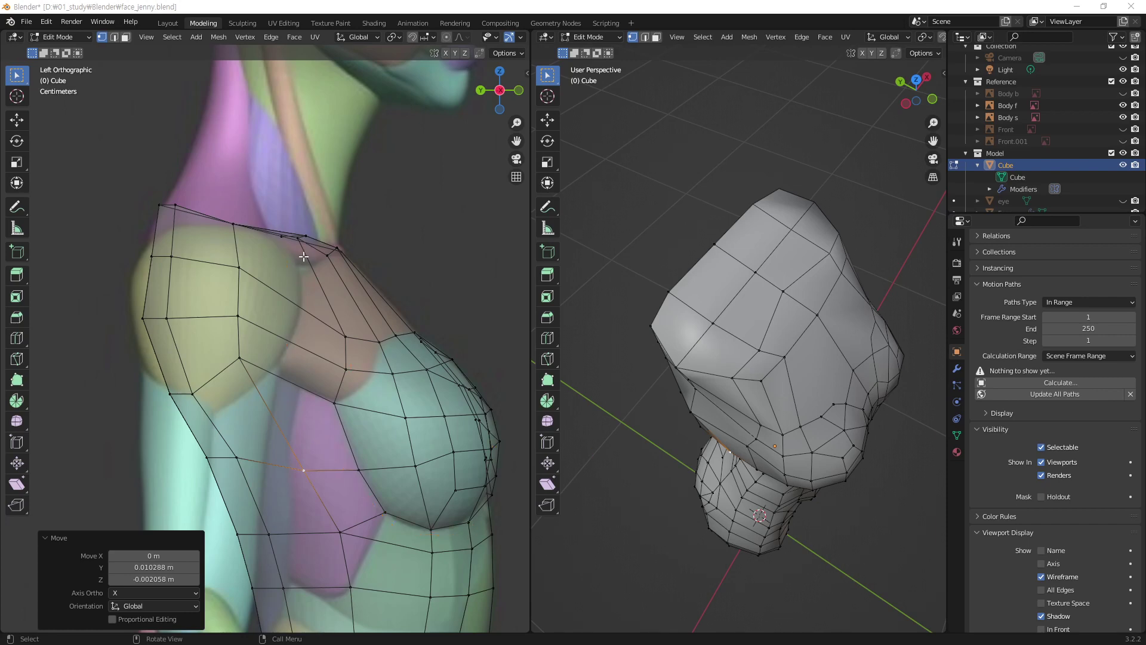
- Clear the selection and start a knife cut from the shoulder's upper edge downward
left_click(301, 310)
key("k")
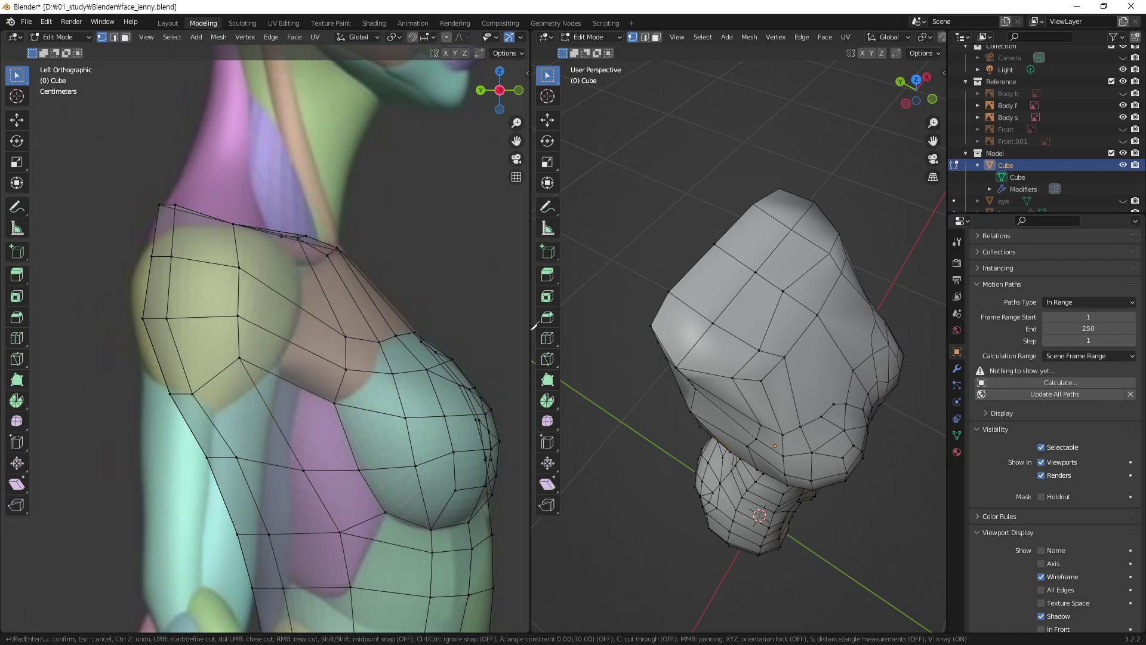
middle_click_drag(751, 402, 747, 317)
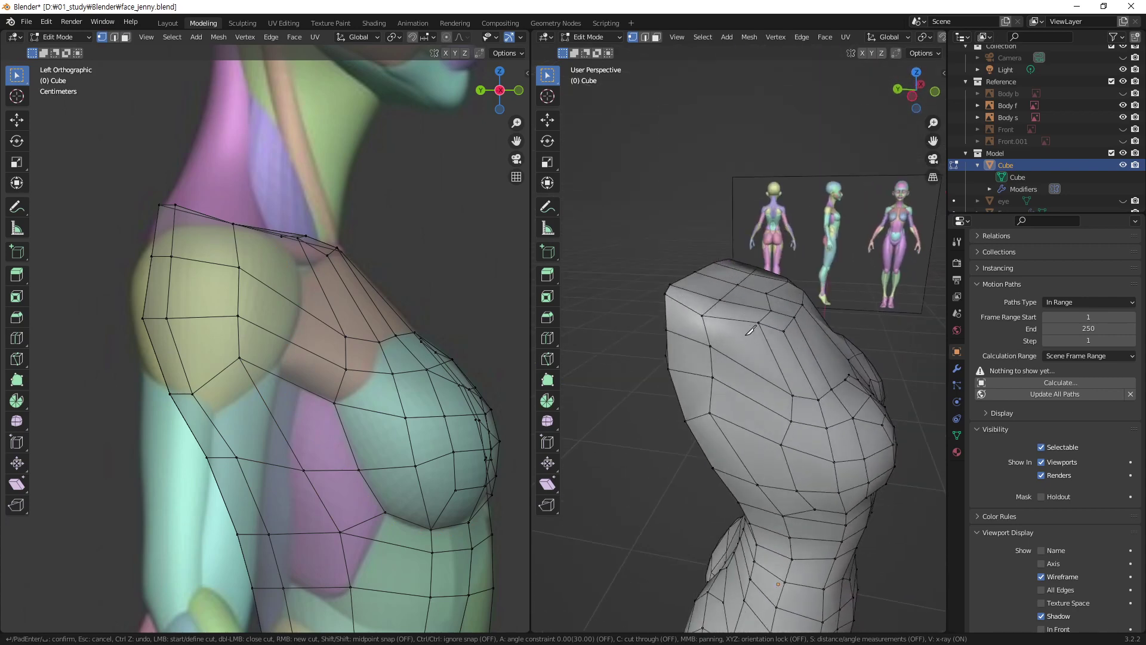
scroll(751, 330, "up", 1)
scroll(749, 345, "up", 2)
middle_click_drag(747, 347, 747, 341)
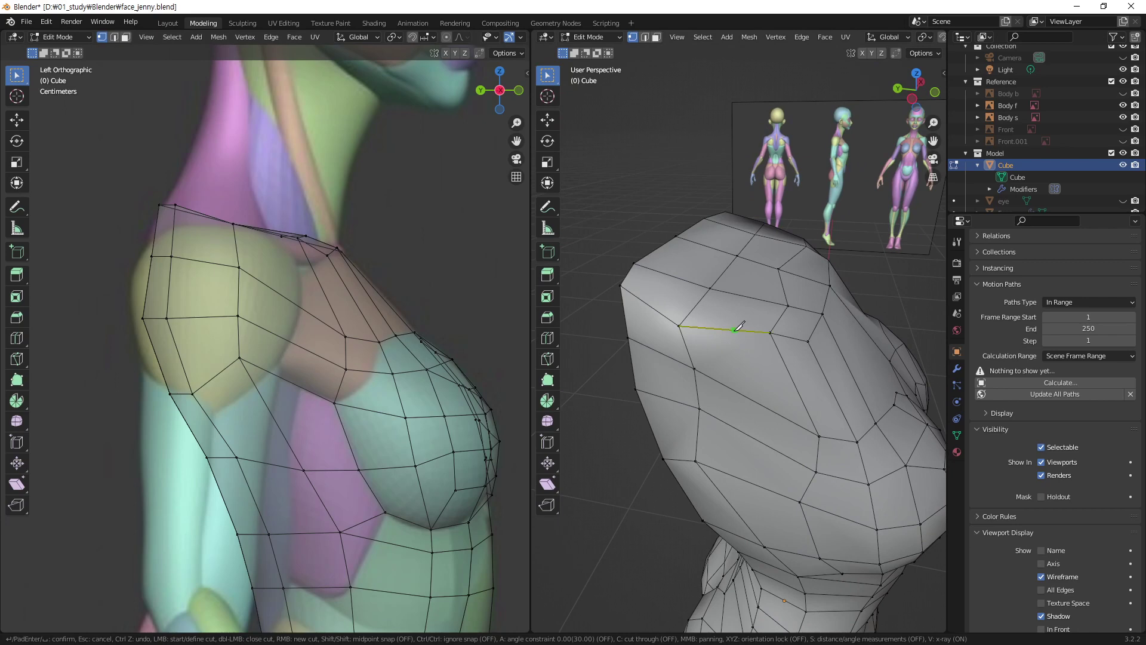
left_click(738, 328)
middle_click_drag(757, 387, 780, 410)
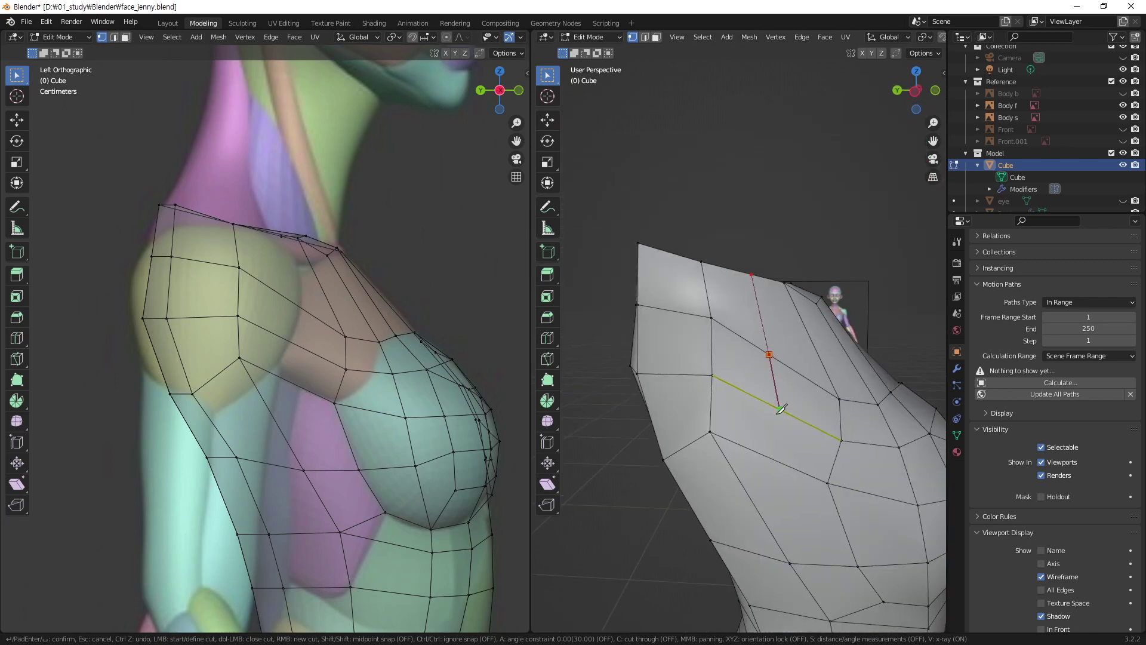
left_click(779, 410)
left_click(775, 459)
- Continue the knife cut down the torso side and under the chest, then confirm it
middle_click_drag(776, 459, 791, 338)
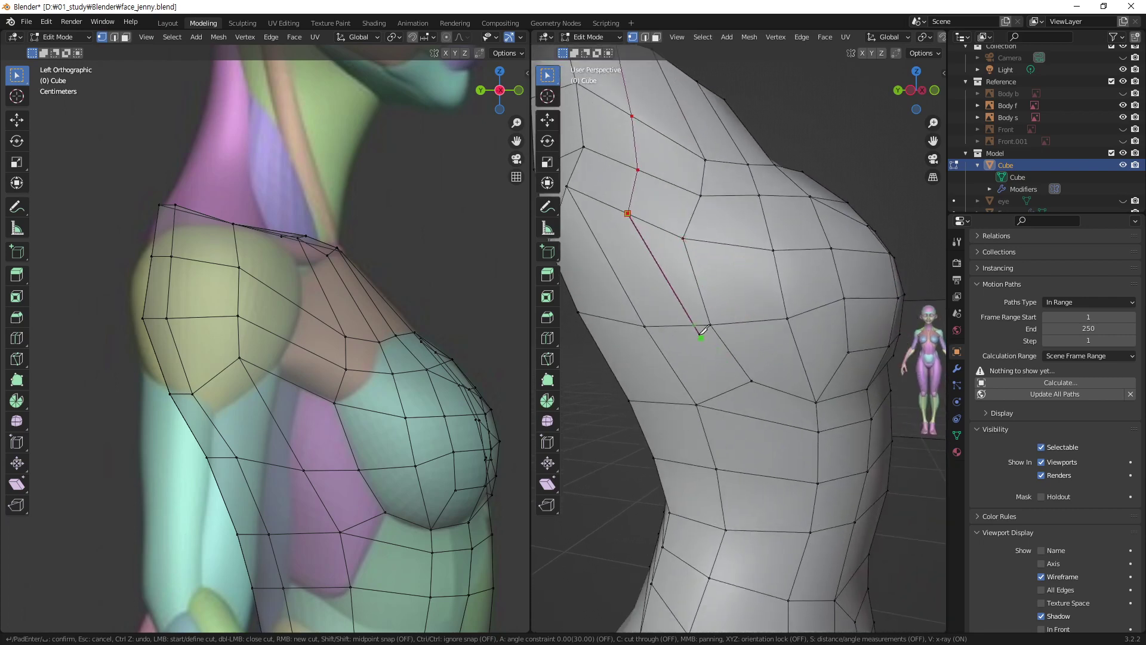
left_click(693, 325)
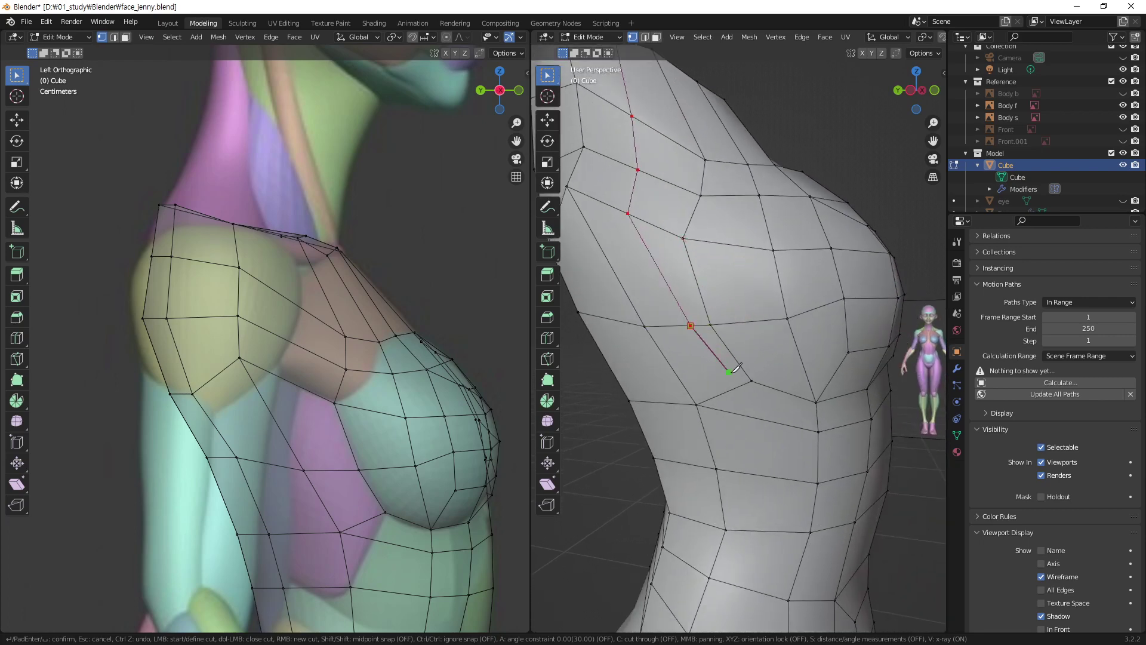
left_click(747, 384)
middle_click_drag(817, 397, 745, 382)
scroll(745, 382, "up", 2)
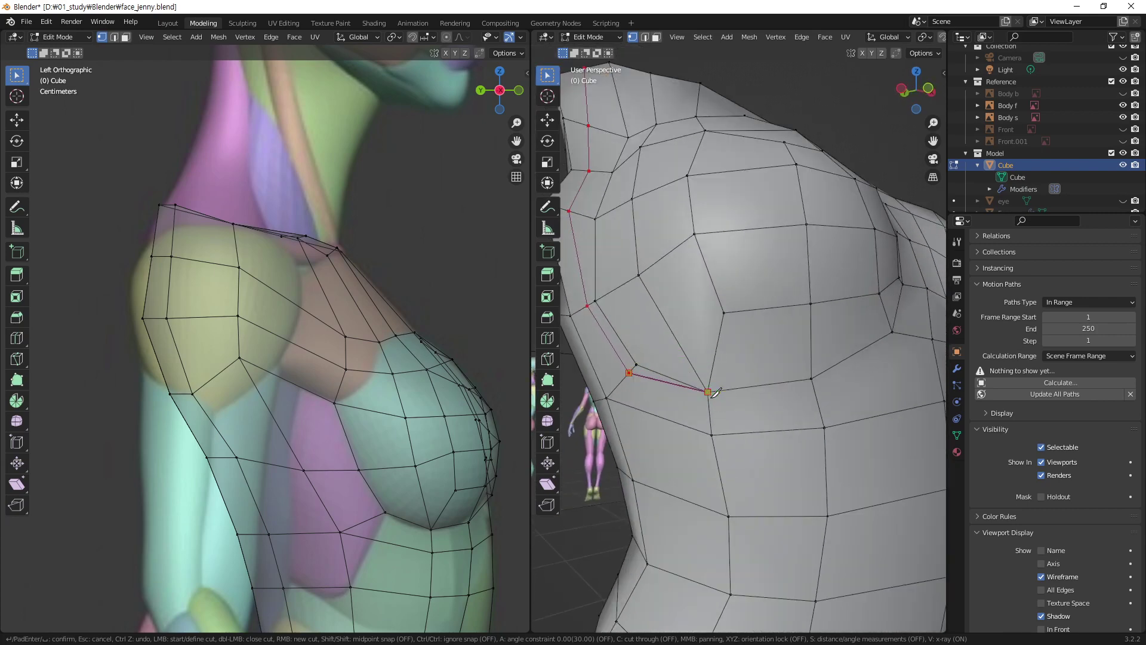
left_click(710, 404)
middle_click_drag(827, 387, 843, 376)
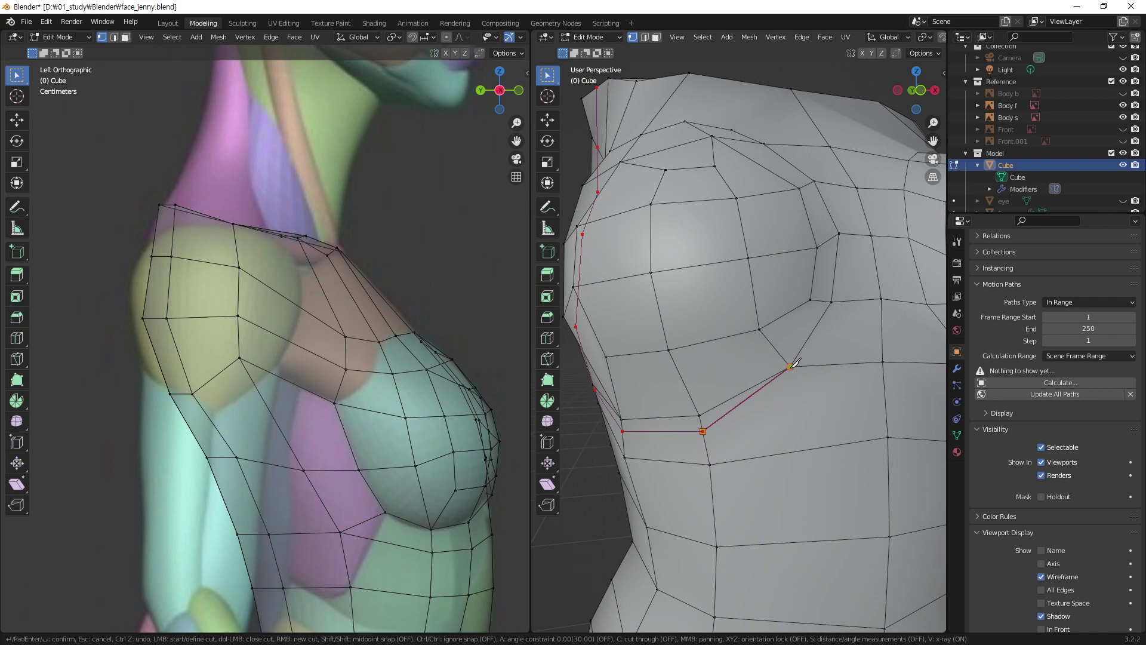
left_click(791, 366)
key("Return")
scroll(652, 405, "down", 3)
scroll(652, 404, "down", 2)
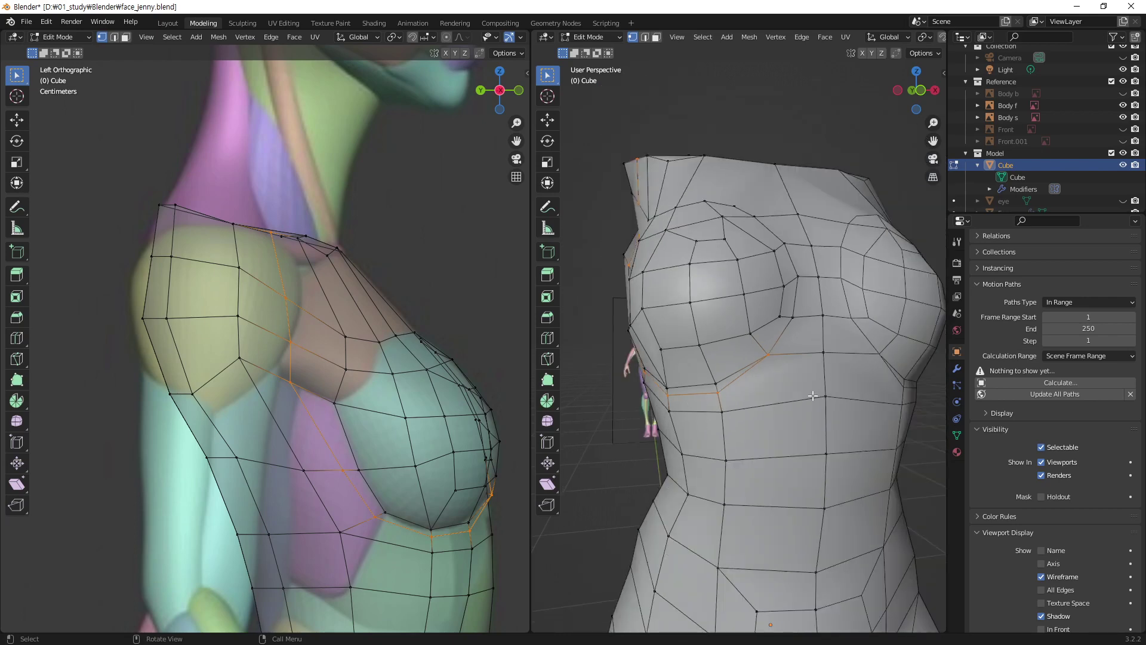
- Turn off the object's wireframe overlay and orbit to face the torso front
middle_click_drag(736, 390, 777, 383)
left_click(1041, 577)
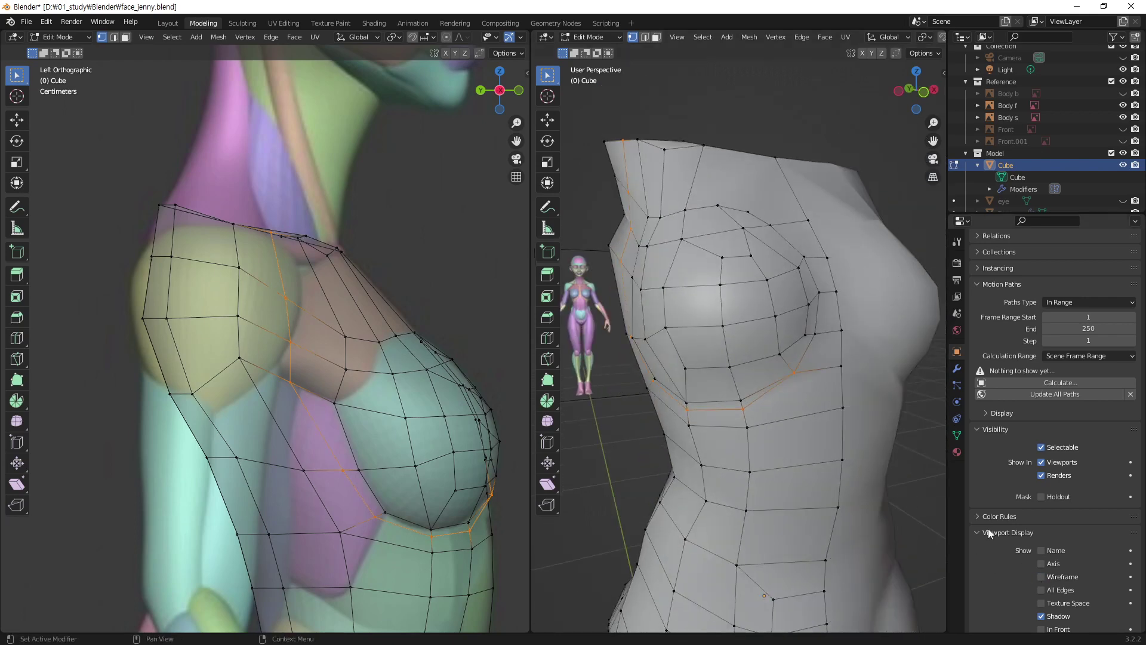
middle_click_drag(848, 436, 771, 416)
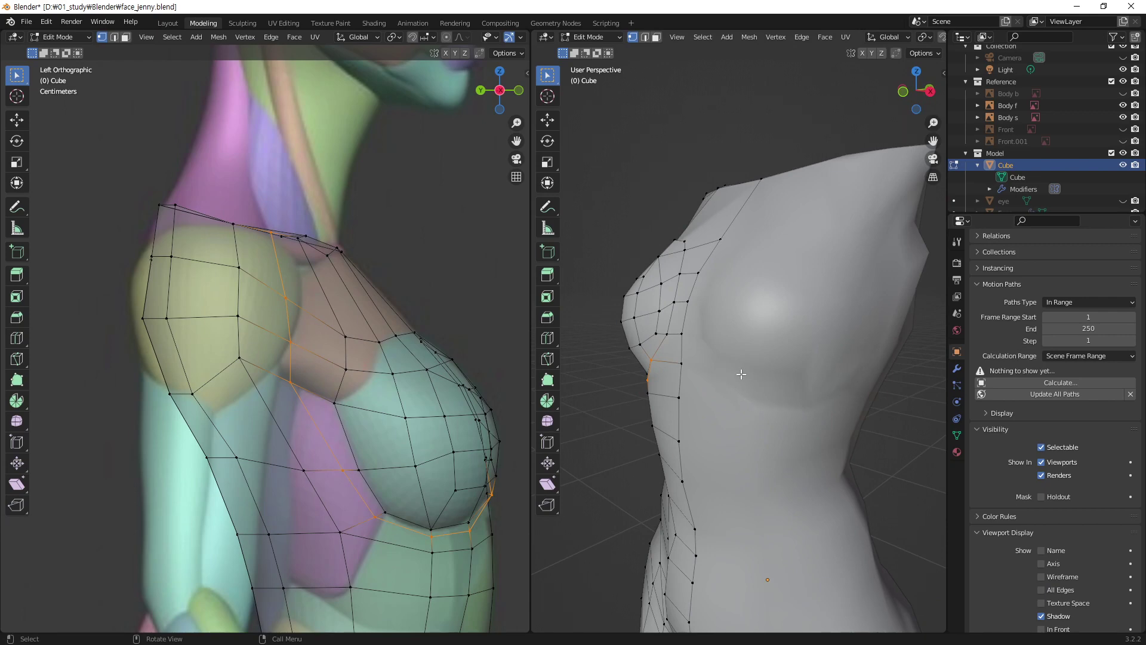
middle_click_drag(847, 382, 838, 400)
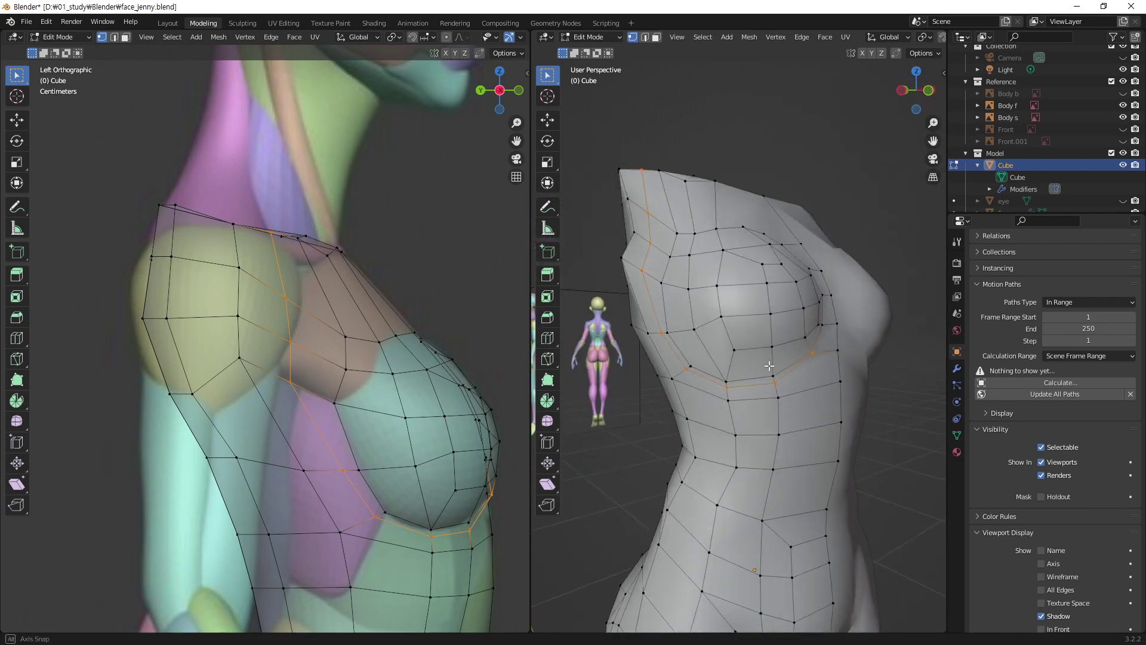
mouse_move(837, 400)
middle_mouse_down()
mouse_move(710, 386)
mouse_move(818, 323)
middle_mouse_up()
scroll(717, 369, "up", 4)
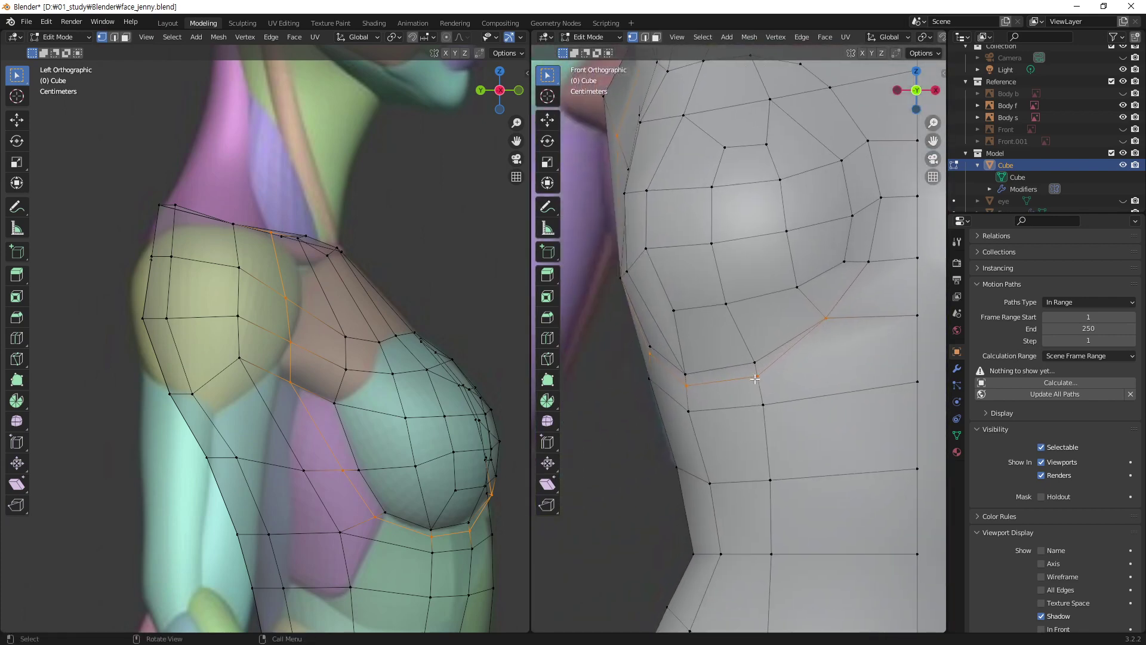
- Nudge two vertices under the chest slightly upward, about 0.003 m
key("g")
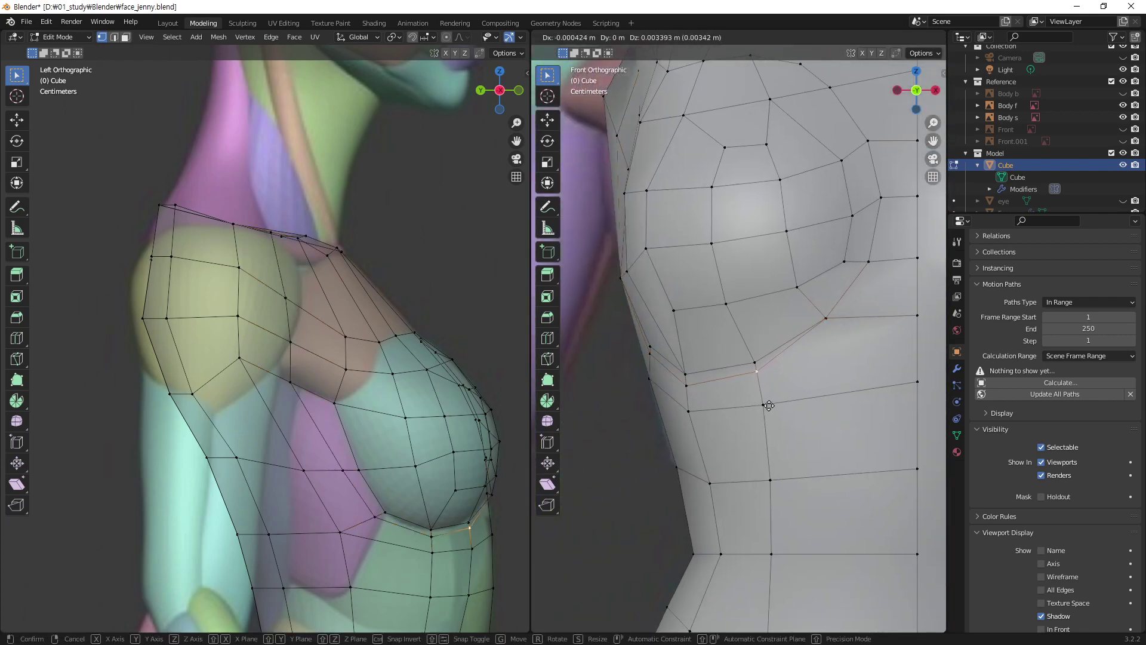
left_click(768, 405)
left_click(687, 385)
key("g")
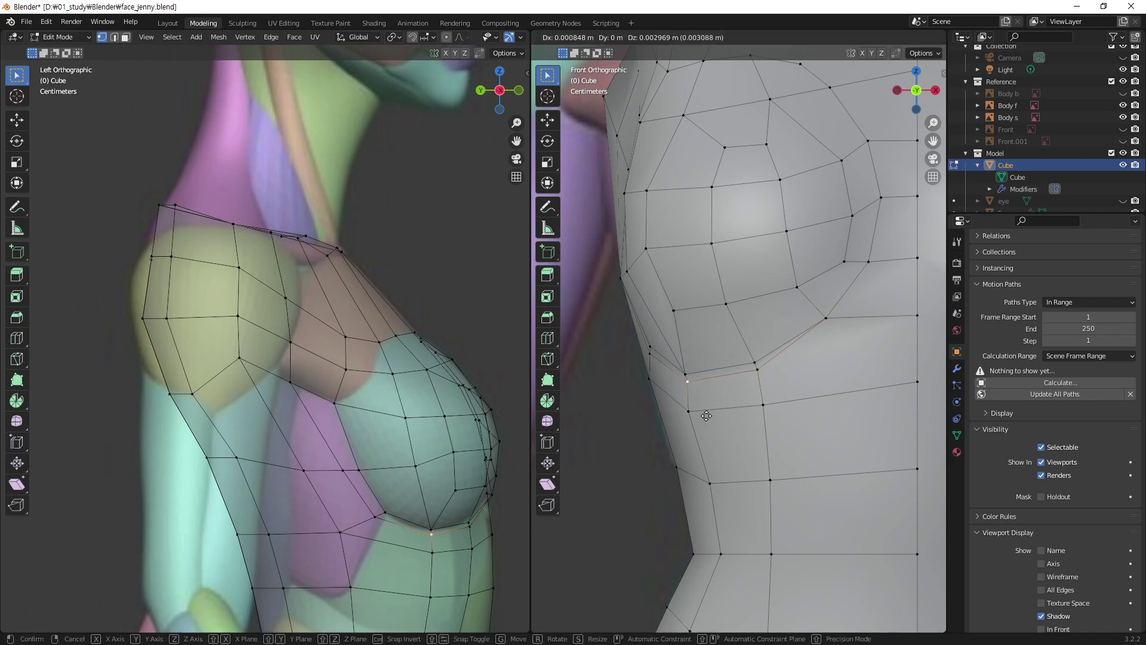
left_click(678, 382)
middle_click_drag(678, 393, 789, 352)
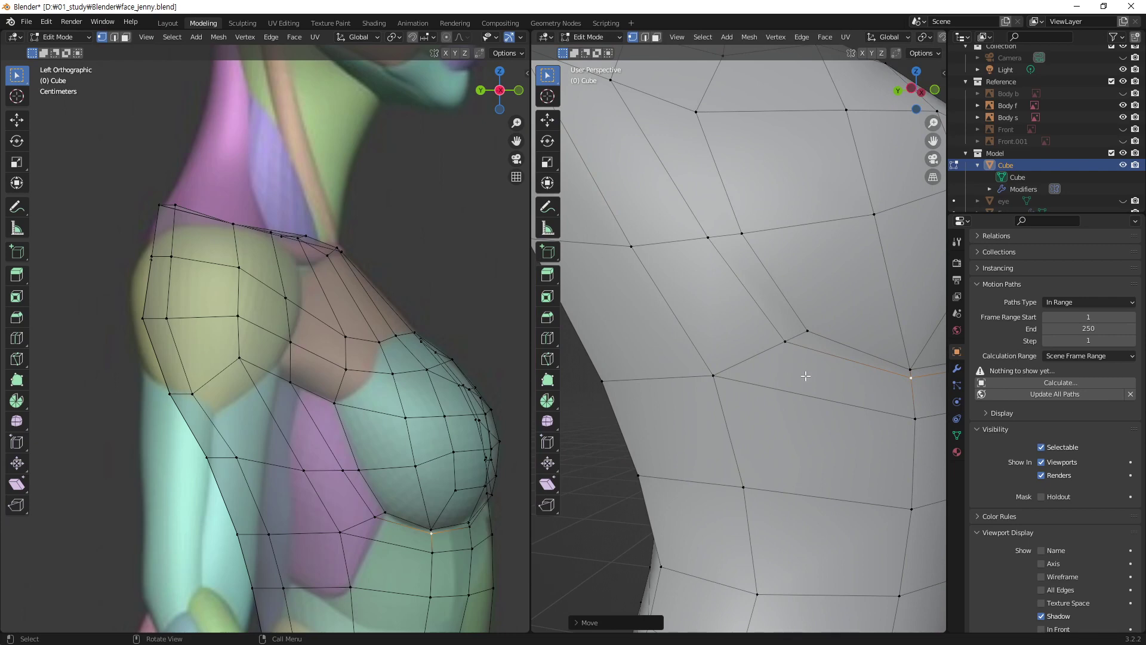
- Knife-cut a three-point edge across the flat shoulder-top face and confirm it
scroll(696, 439, "down", 5)
middle_click_drag(696, 439, 755, 323)
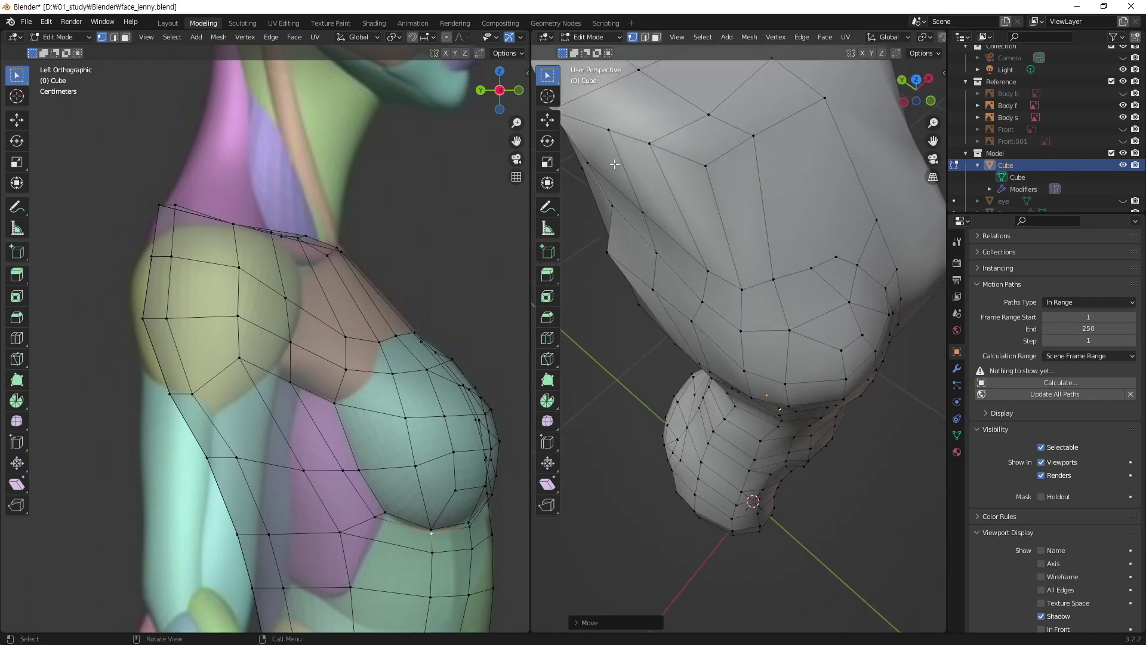
scroll(755, 323, "up", 2)
scroll(755, 323, "up", 1)
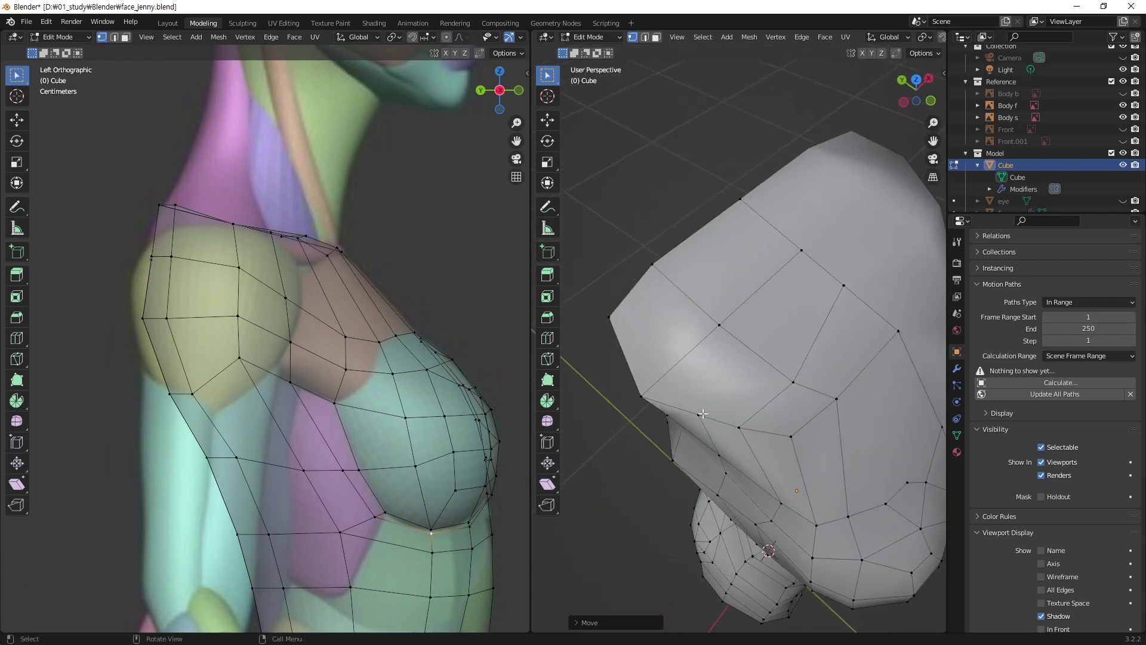
key("k")
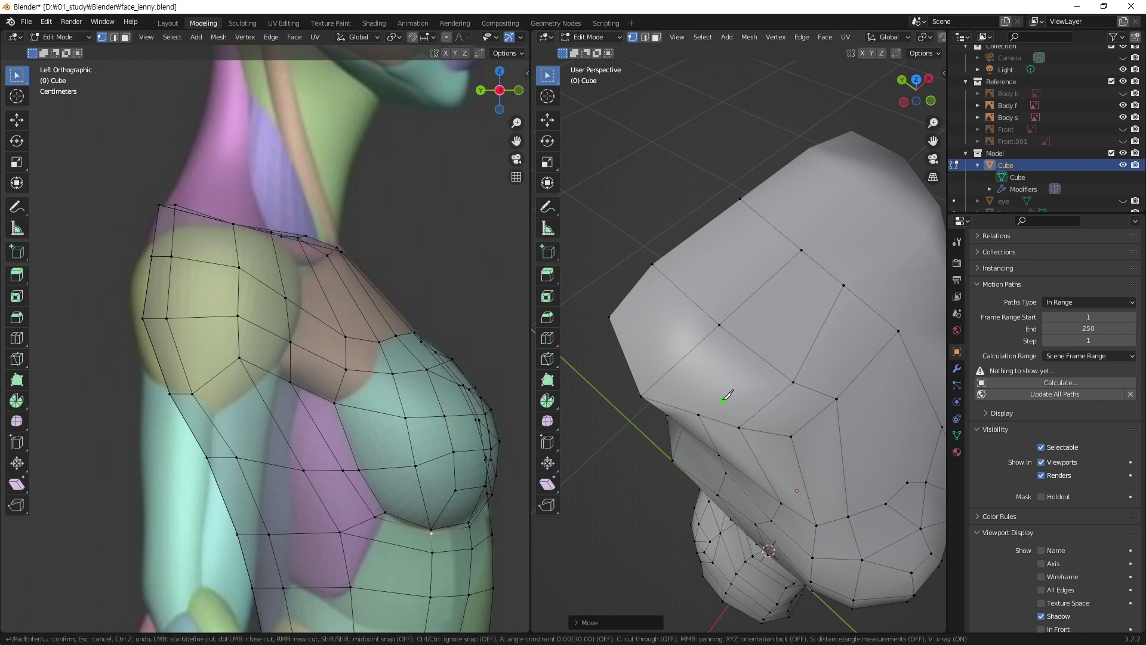
left_click(698, 413)
left_click(749, 348)
left_click(822, 266)
key("Return")
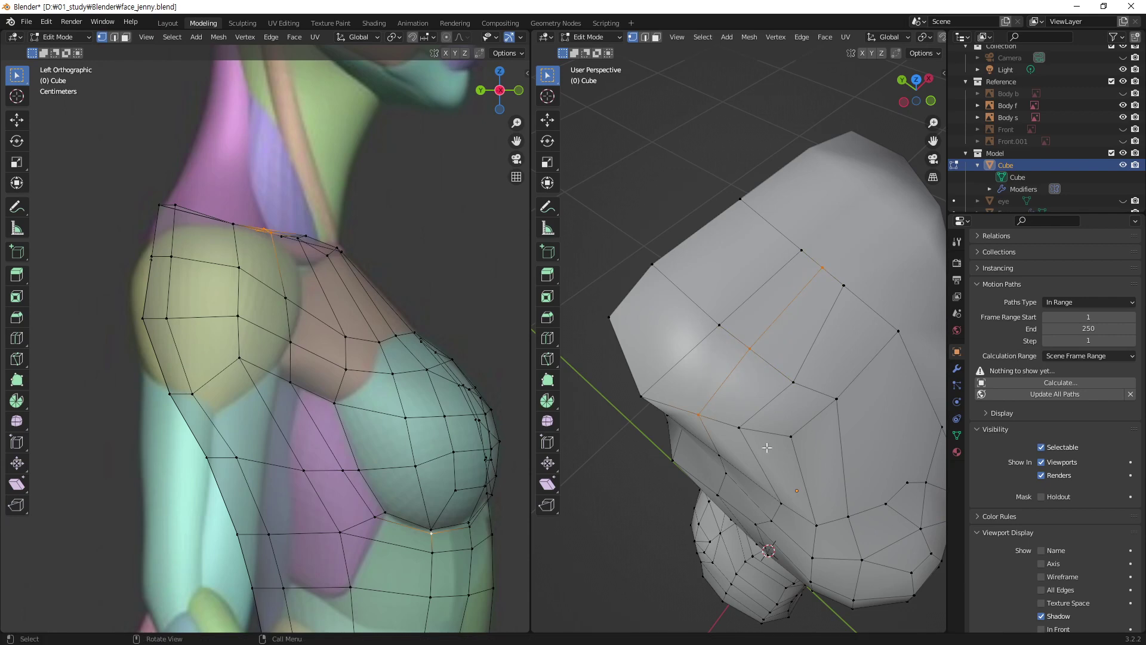
mouse_move(818, 455)
middle_mouse_down()
mouse_move(798, 431)
mouse_move(803, 392)
middle_mouse_up()
scroll(807, 441, "down", 2)
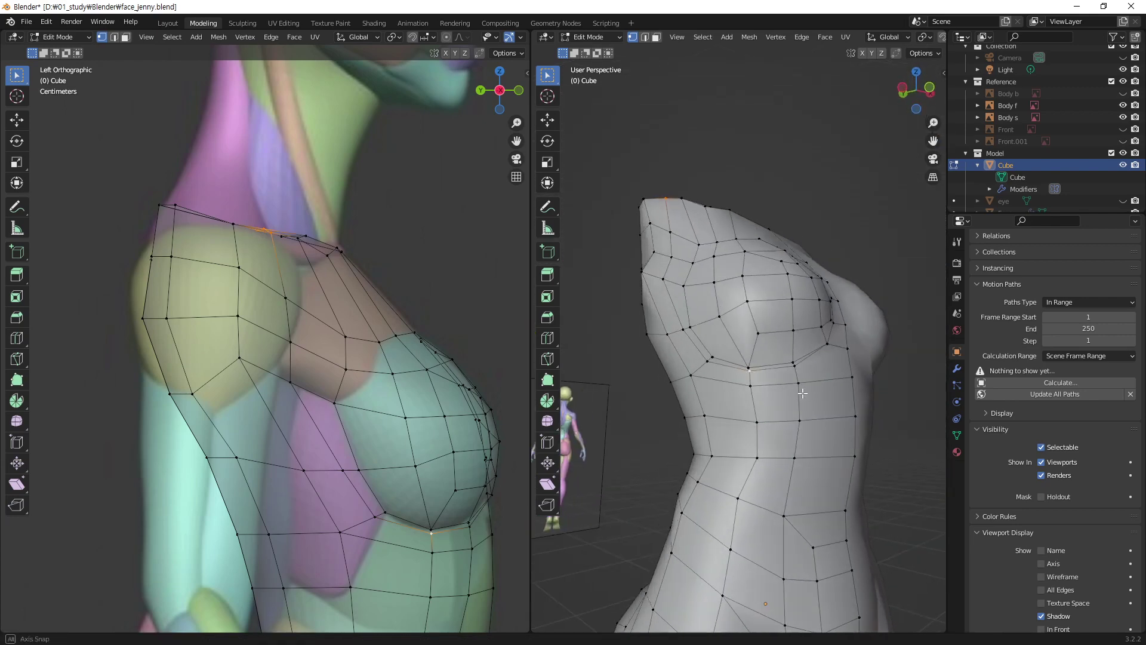
- Move the vertex under the chest to match the reference silhouette
scroll(830, 364, "up", 5)
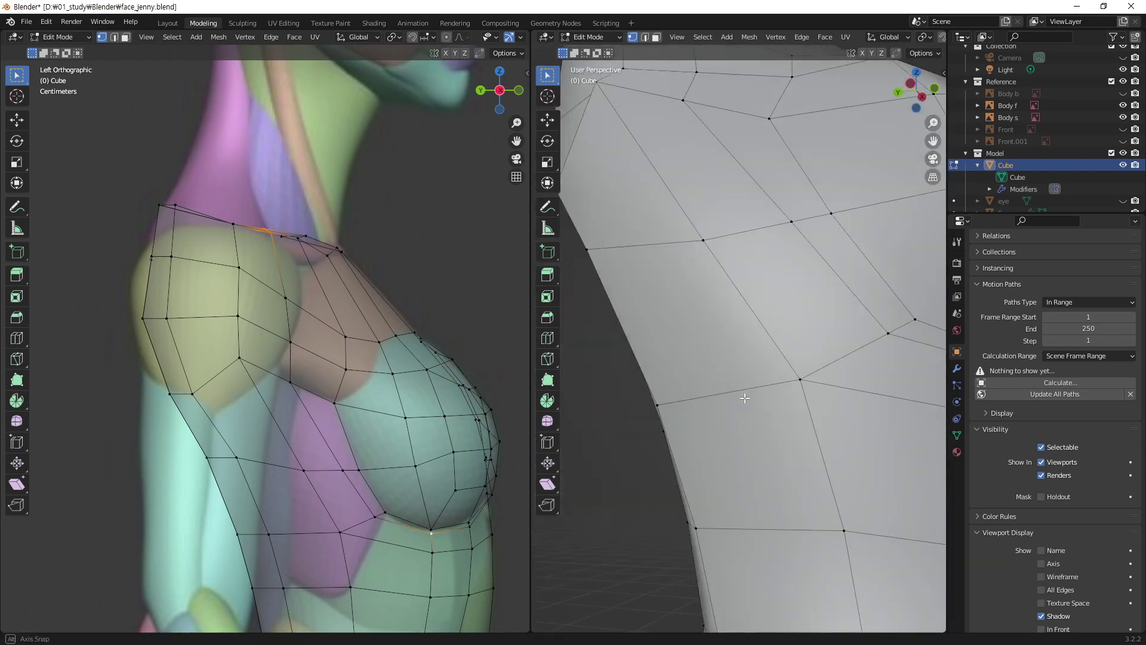
middle_click_drag(830, 364, 816, 389)
scroll(817, 389, "down", 2)
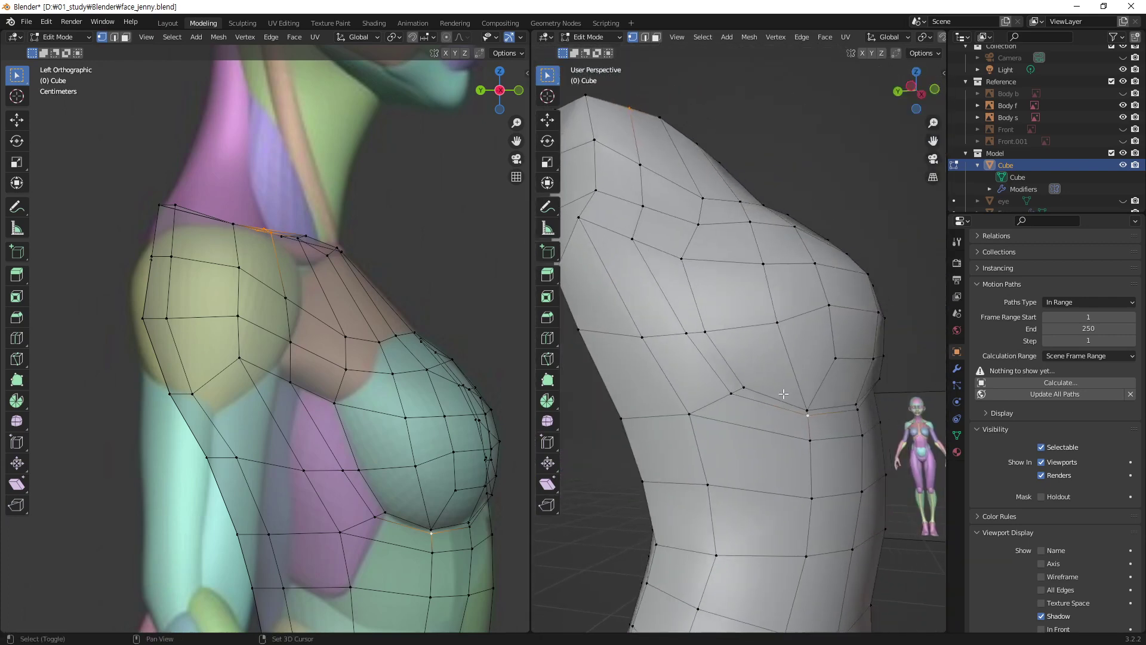
scroll(785, 410, "down", 3)
left_click(739, 395)
middle_click_drag(739, 396, 785, 403)
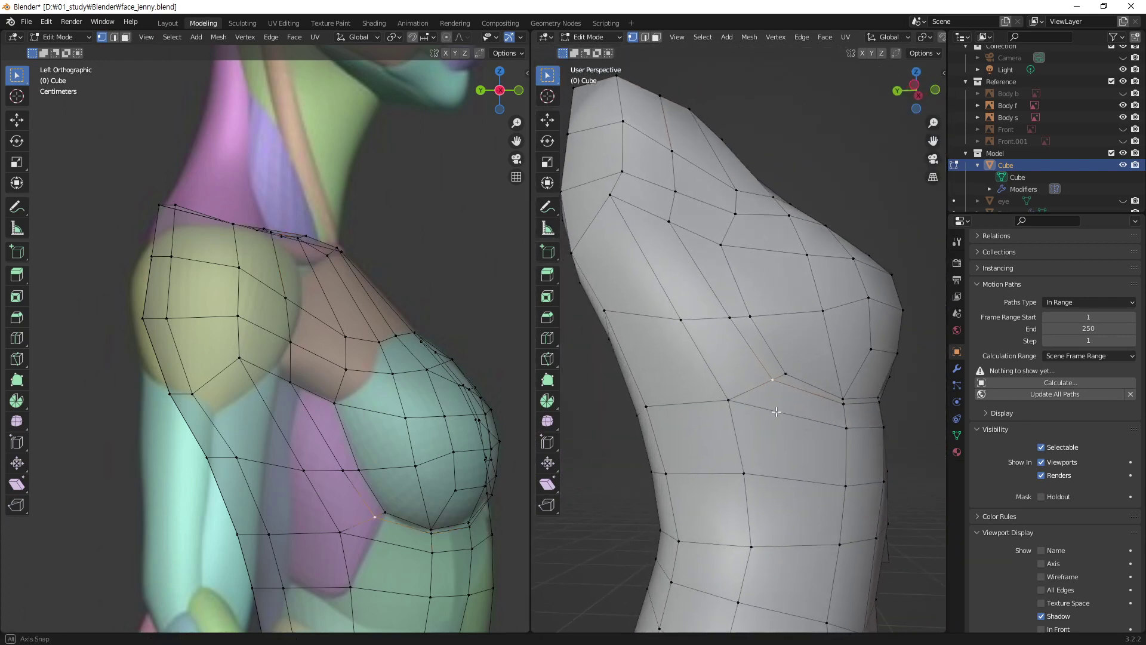
key("g")
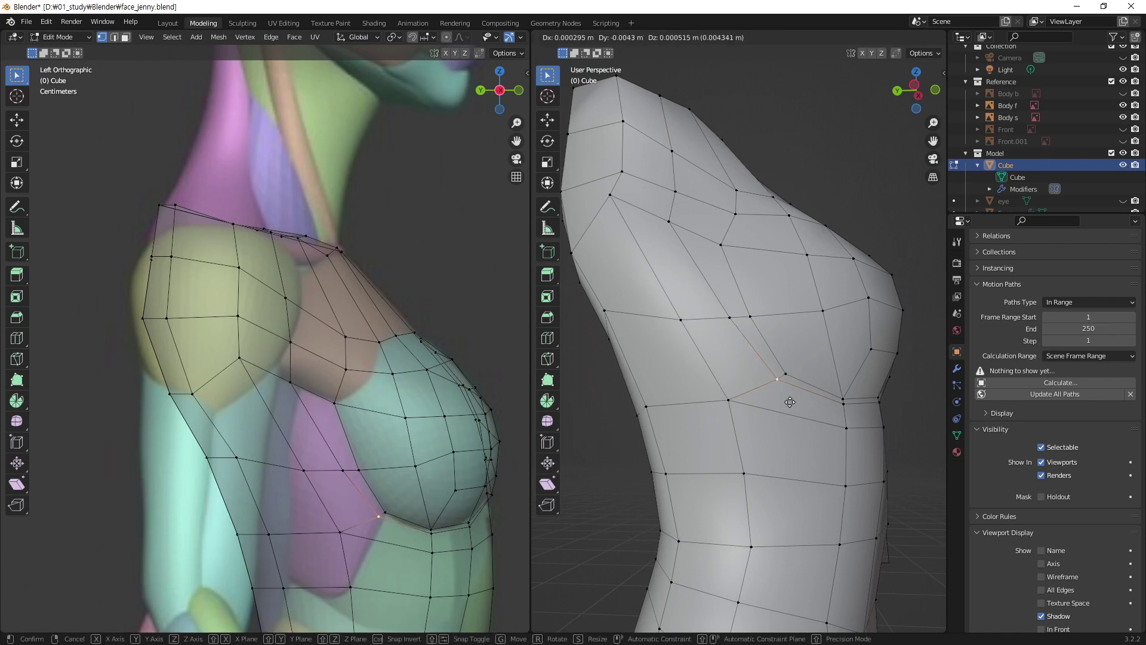
left_click(790, 402)
- Move a neighbouring upper-chest vertex into place, then turn the view toward the torso's front
left_click(727, 319)
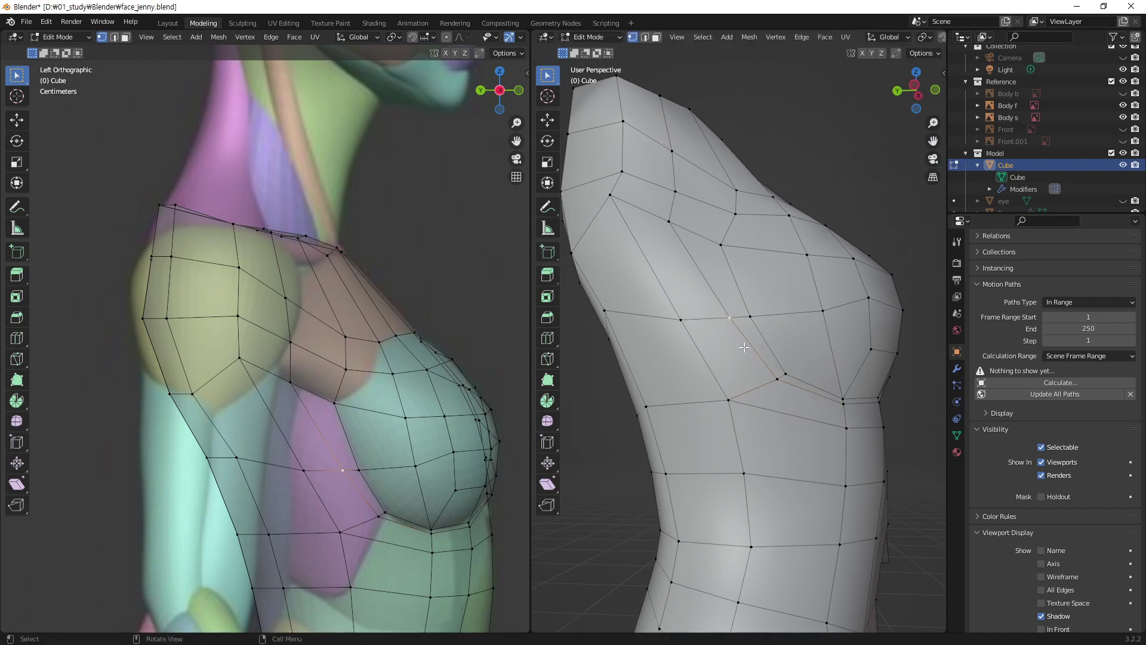
key("g")
left_click(751, 347)
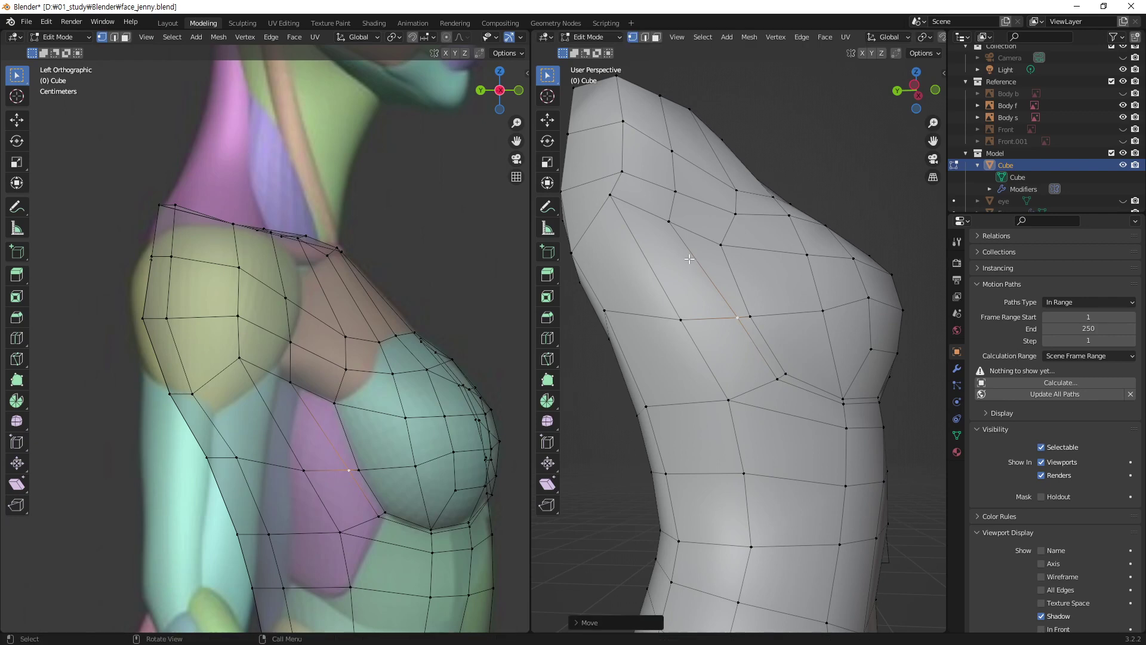
left_click(669, 224)
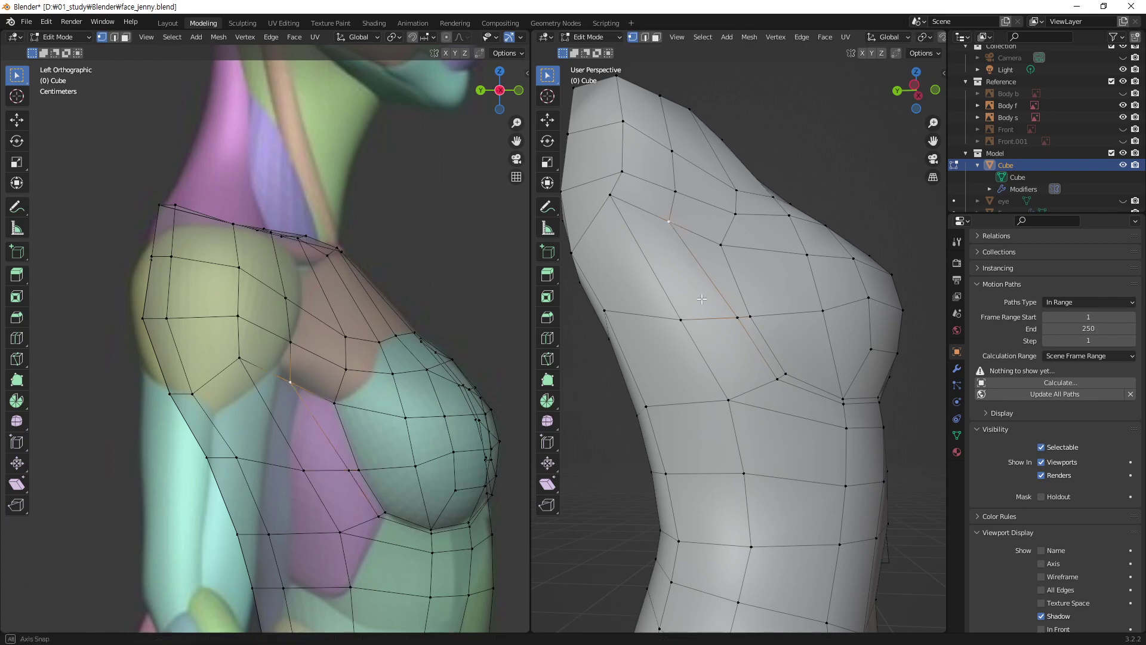
mouse_move(658, 301)
middle_mouse_down()
mouse_move(624, 325)
mouse_move(877, 322)
middle_mouse_up()
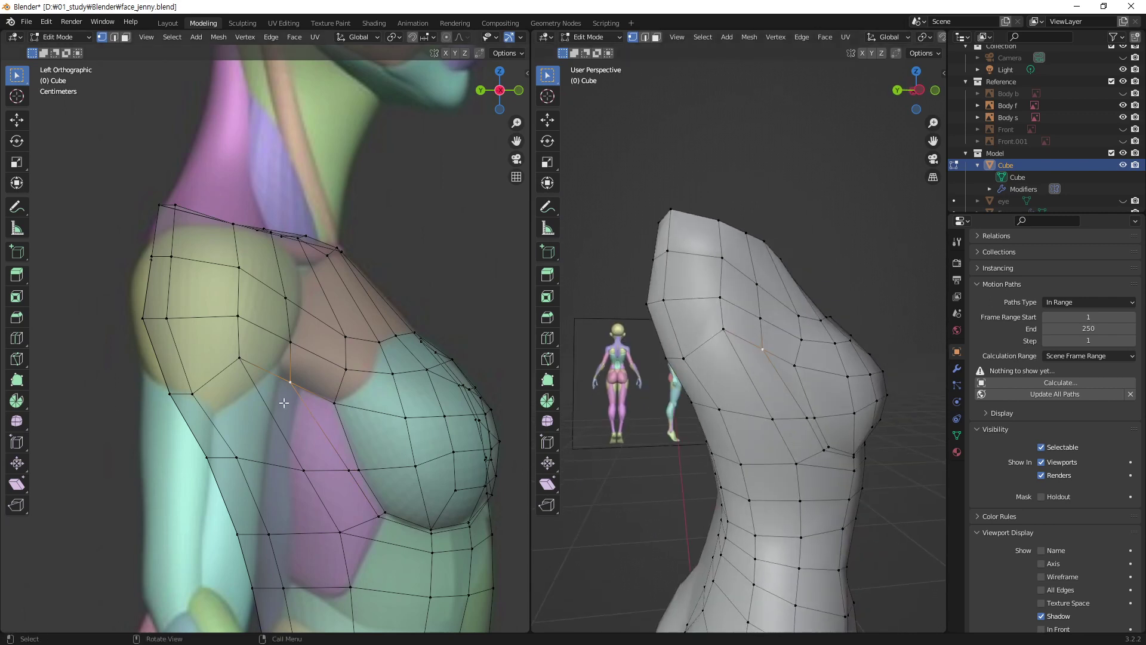
- Nudge the side-of-chest vertex down and slightly up onto the reference outline
left_click(239, 361)
key("g")
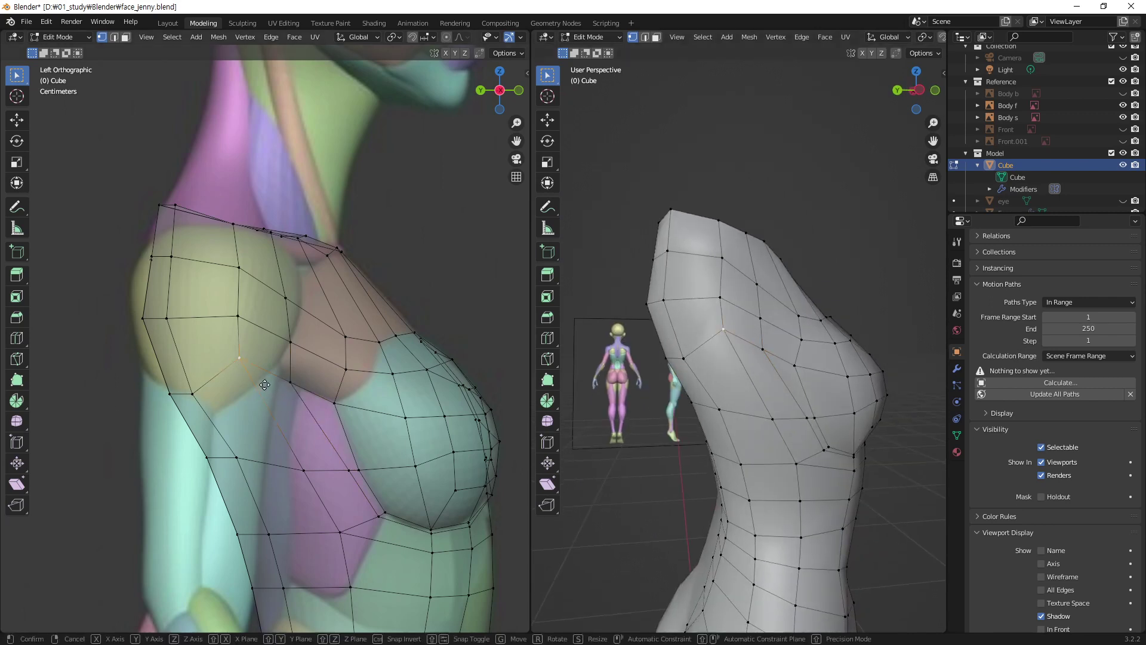
left_click(280, 385)
key("g")
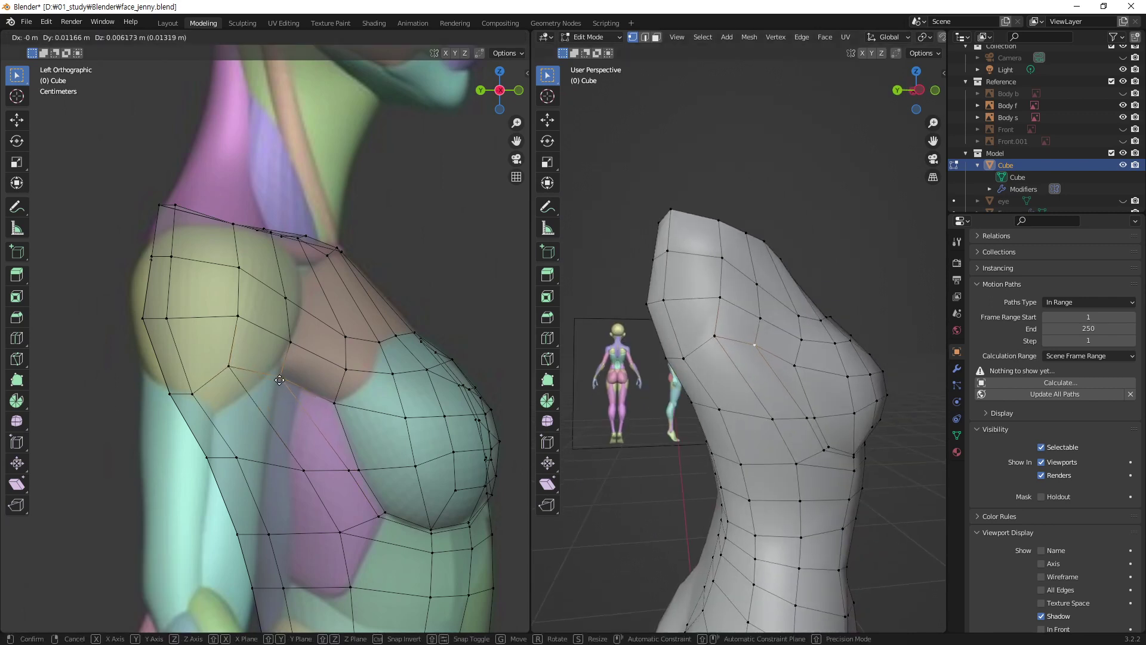
left_click(279, 380)
left_click(292, 340)
key("g")
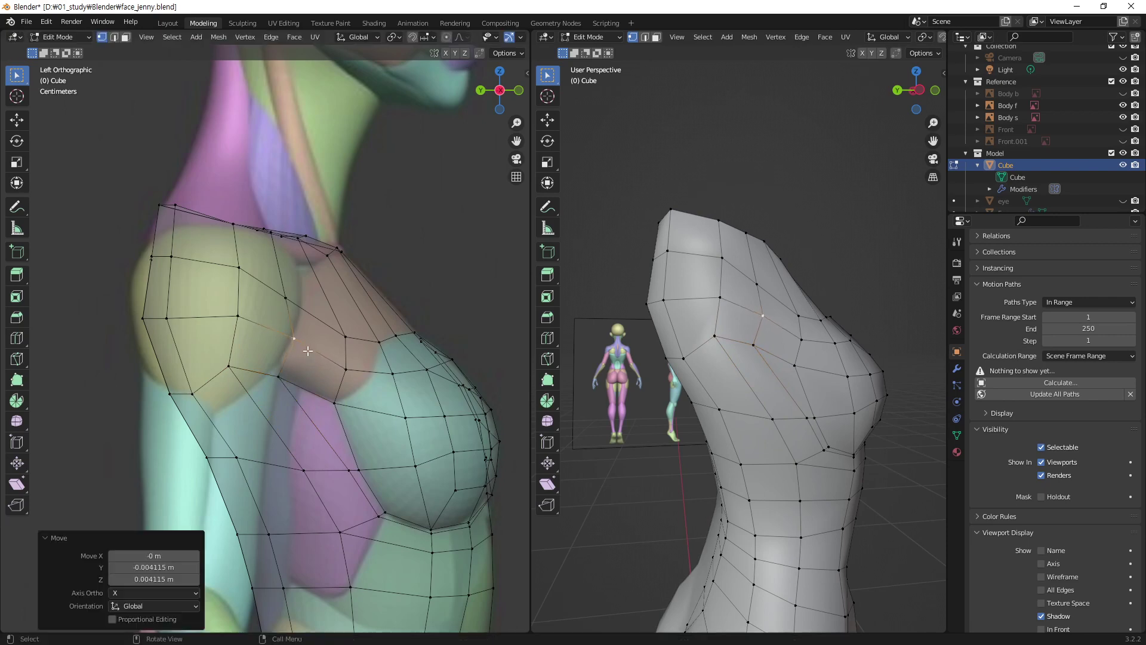
- Reposition three shoulder vertices: one up and forward, one backward, one near the armpit
left_click(289, 301)
key("g")
left_click(318, 300)
left_click(238, 267)
key("g")
left_click(227, 297)
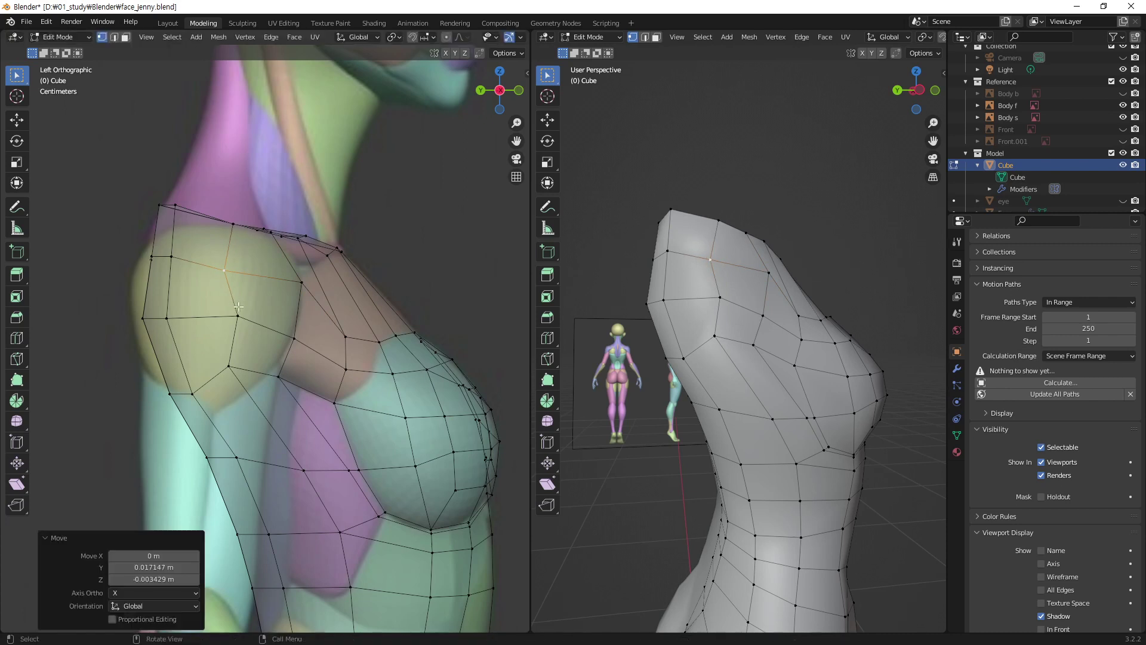
left_click(238, 316)
key("g")
left_click(227, 317)
- Lower the armpit vertex and drag the side and back vertices onto the back outline
left_click(230, 367)
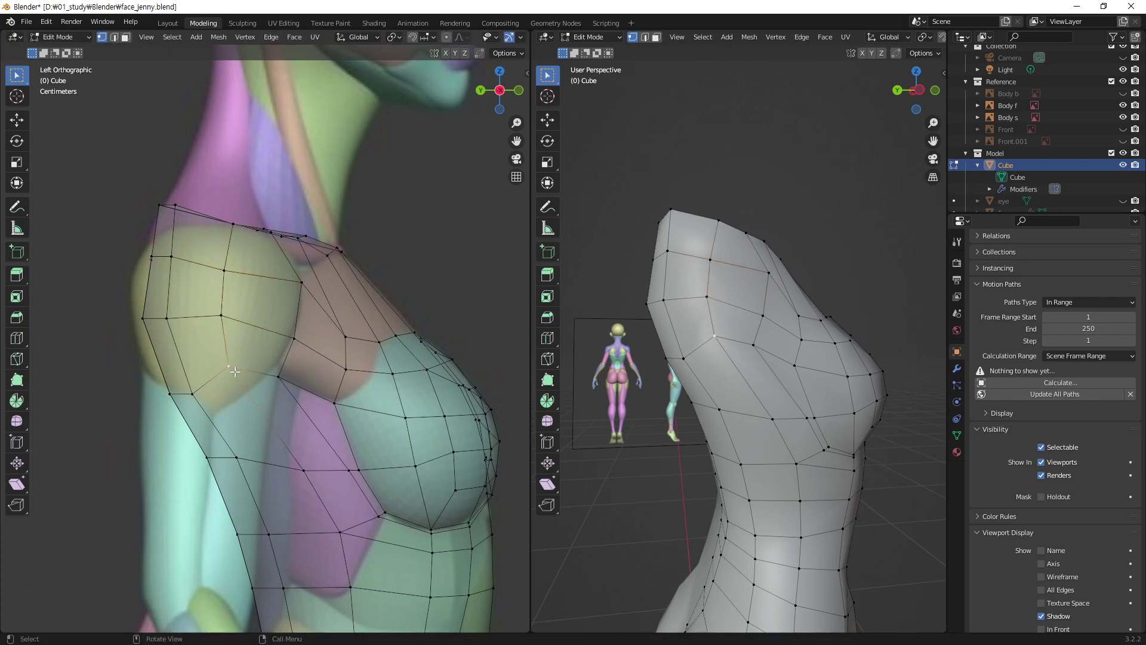
key("g")
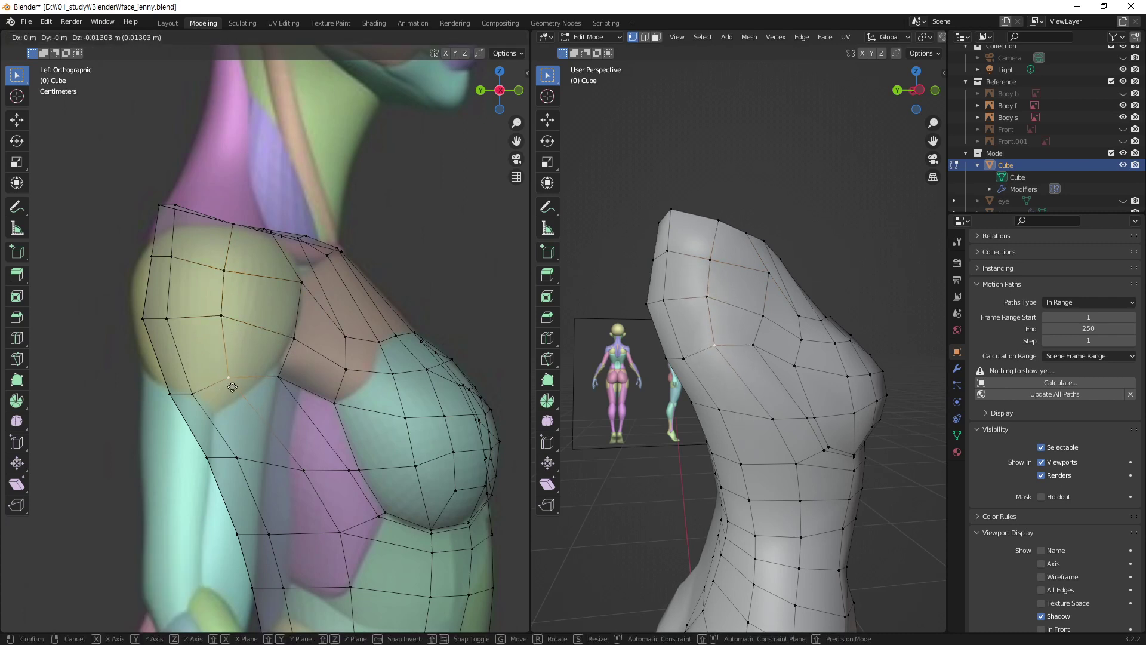
left_click(233, 388)
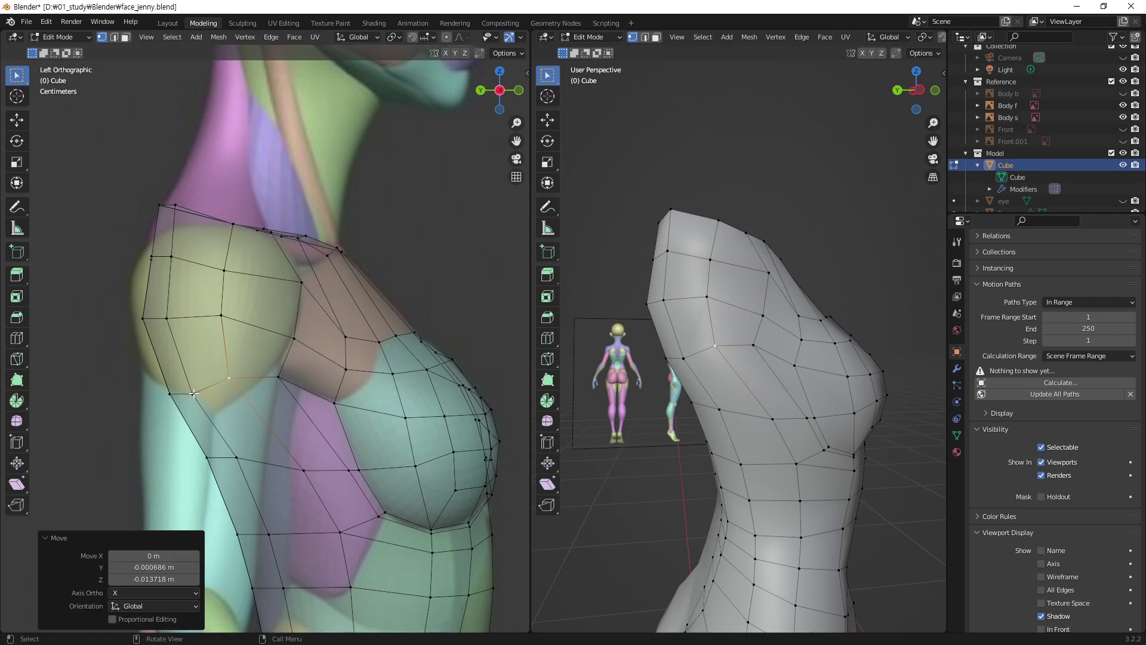
left_click_drag(170, 394, 185, 392)
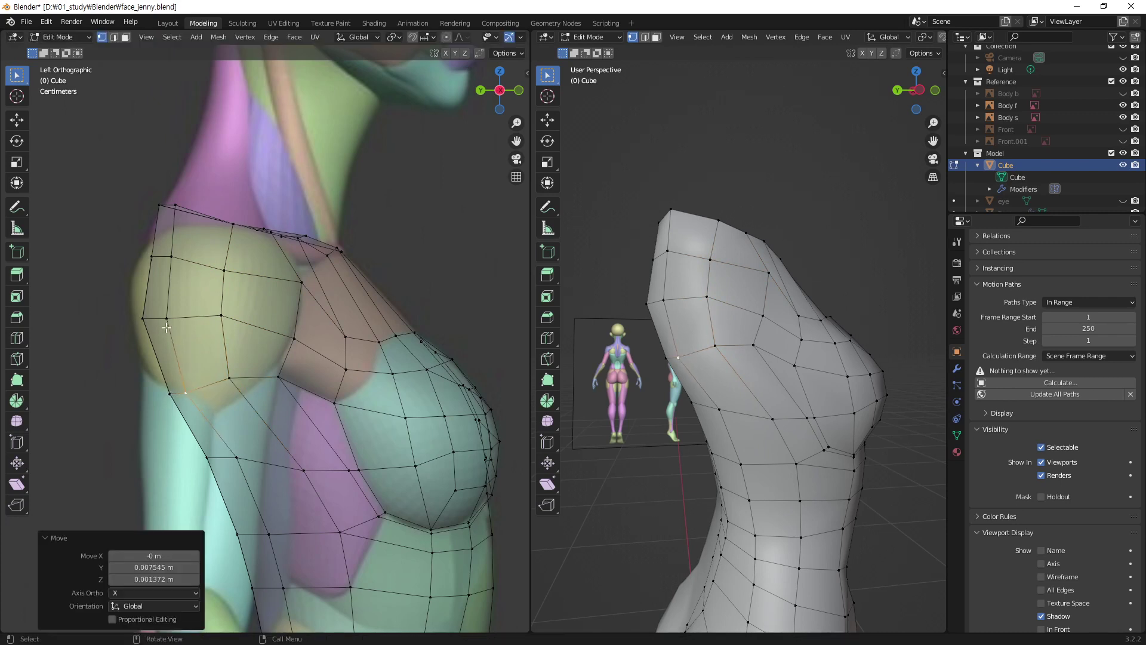
left_click_drag(167, 327, 153, 319)
left_click_drag(152, 258, 160, 258)
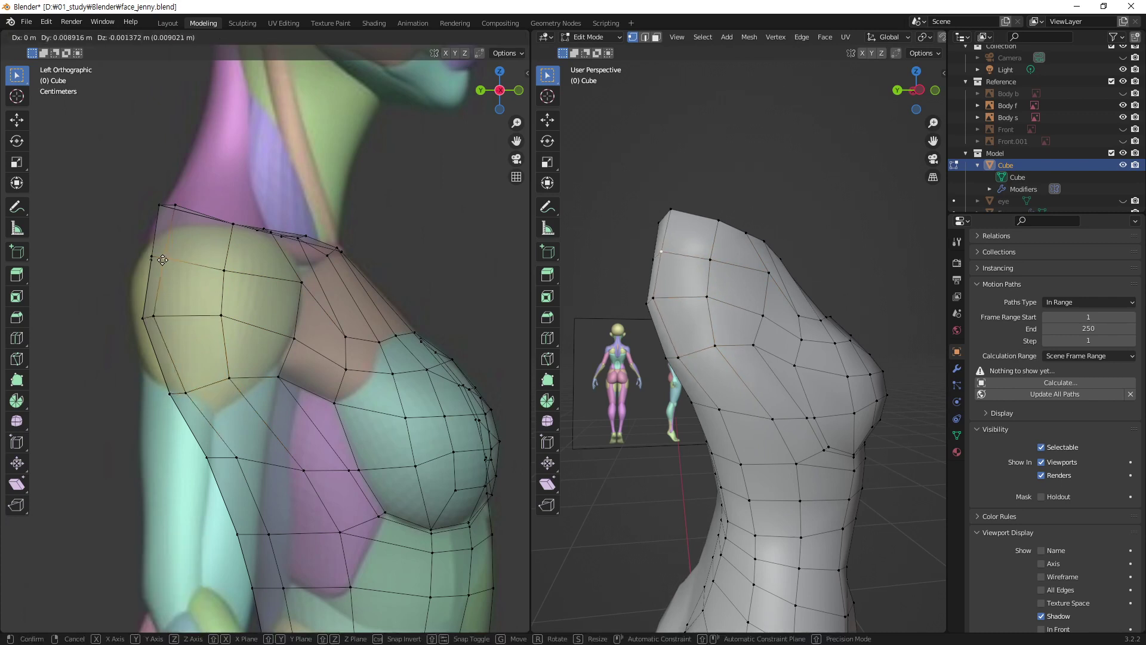
mouse_move(174, 208)
left_mouse_down()
mouse_move(181, 228)
mouse_move(161, 268)
left_mouse_up()
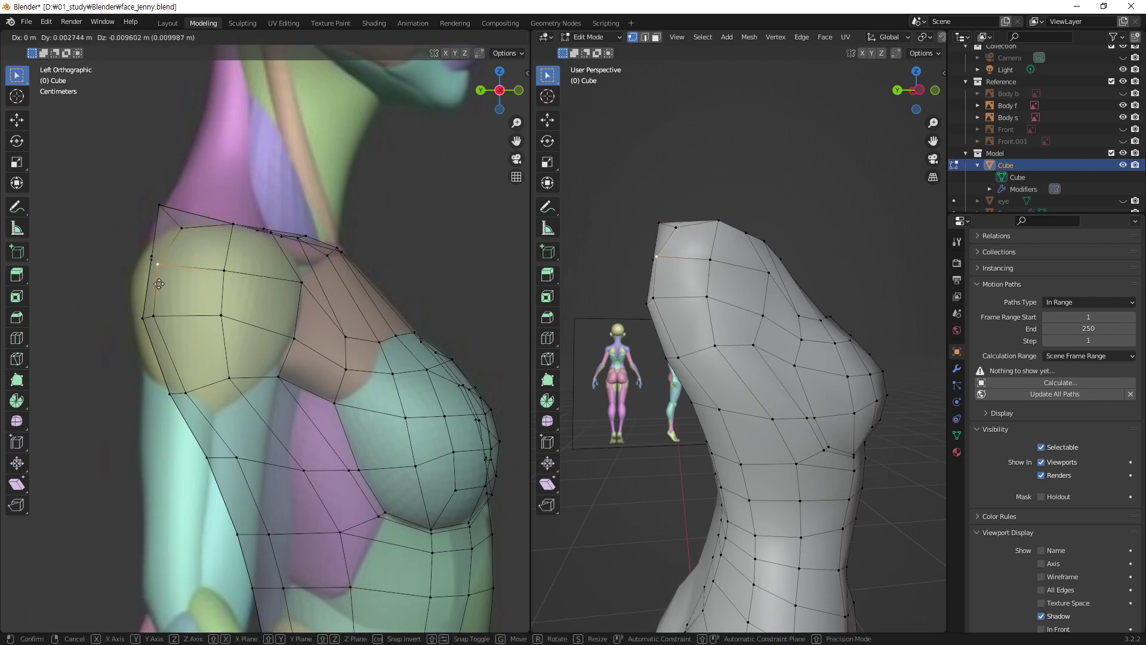
left_click_drag(157, 323, 163, 360)
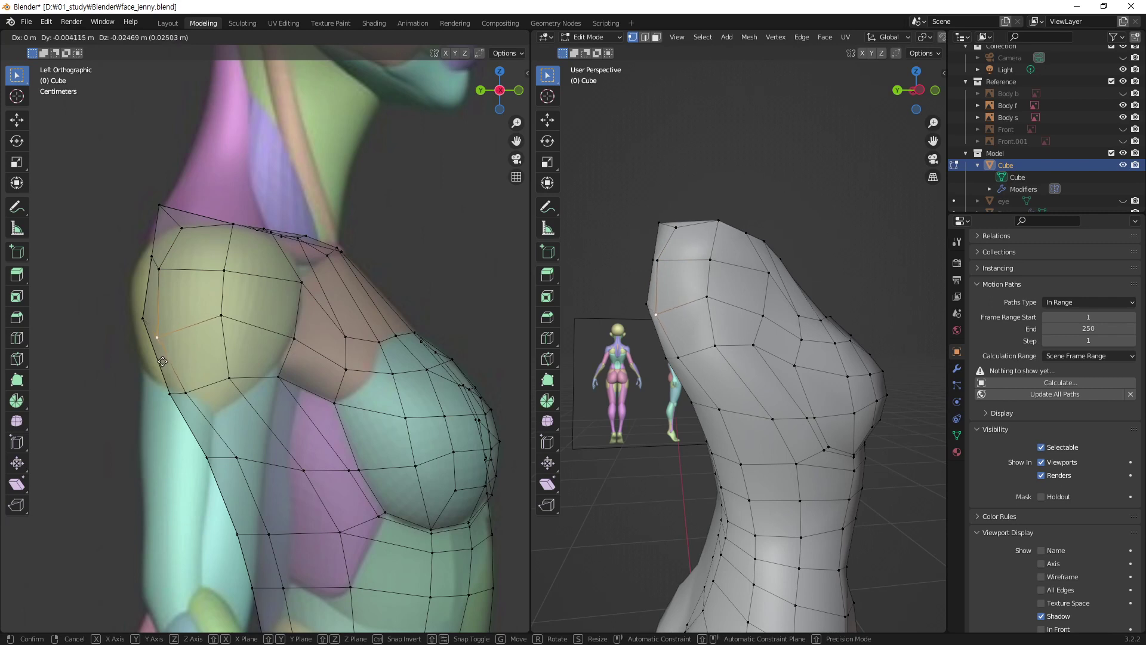
- Move the upper back vertices onto the back outline and check the torso in the right view
key("g")
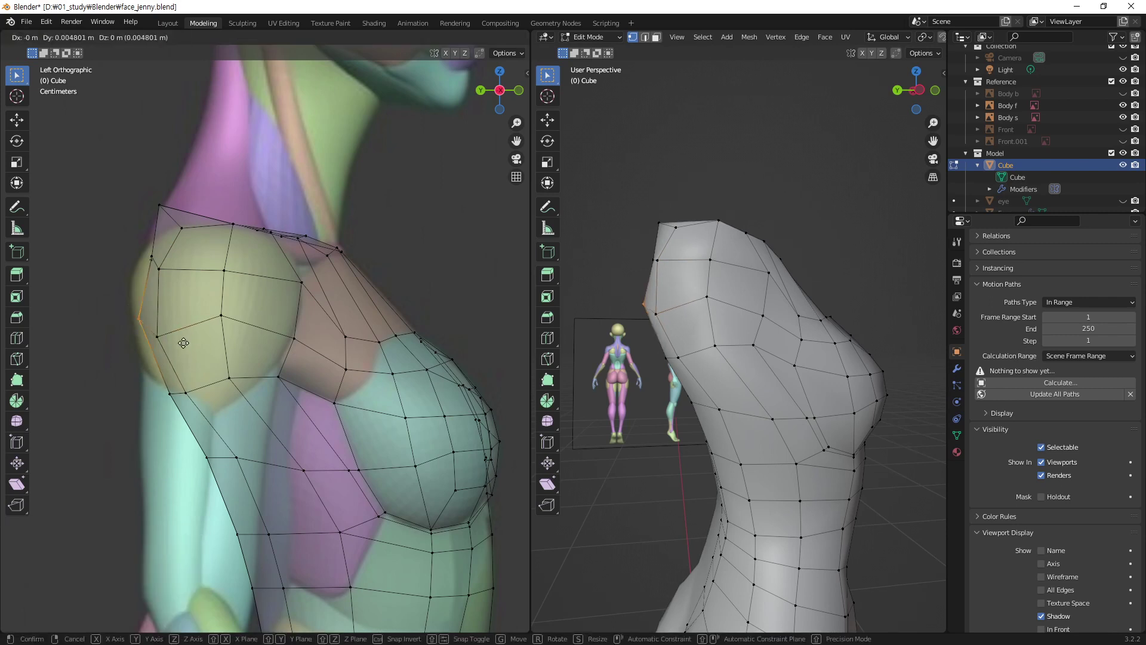
left_click(183, 327)
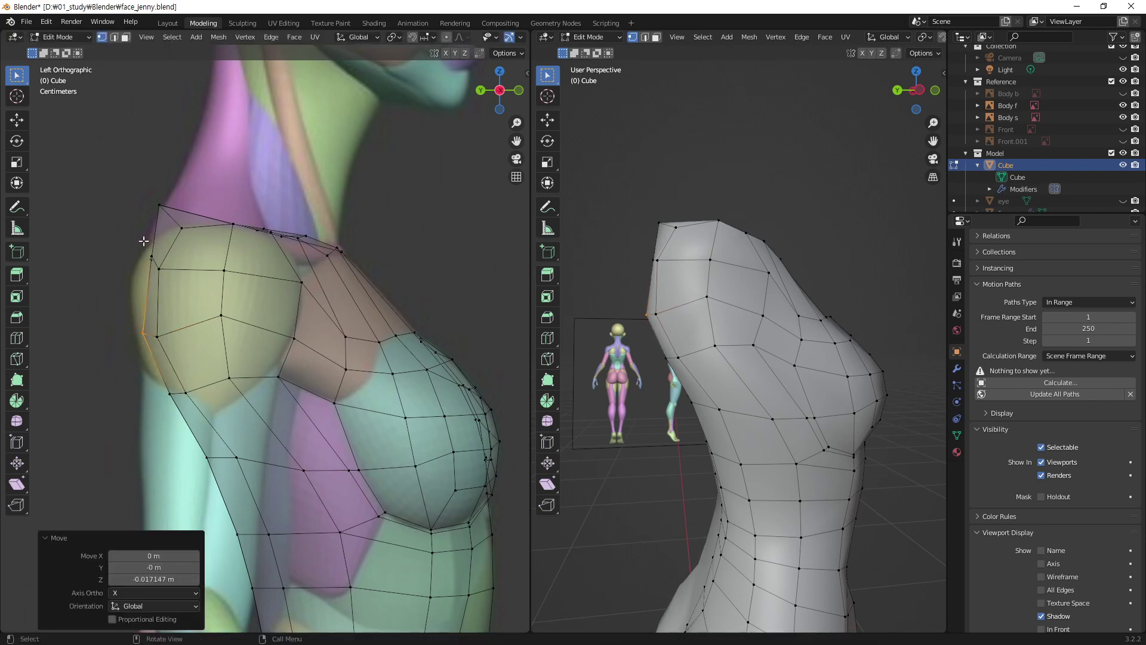
left_click(157, 268)
key("g")
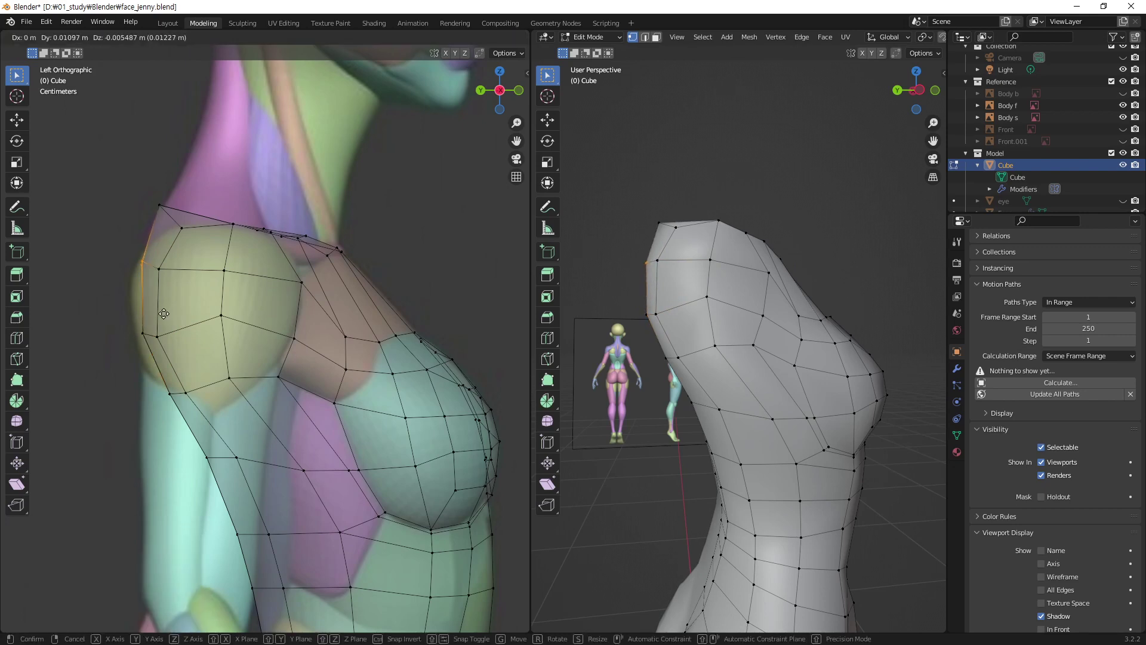
left_click(165, 313)
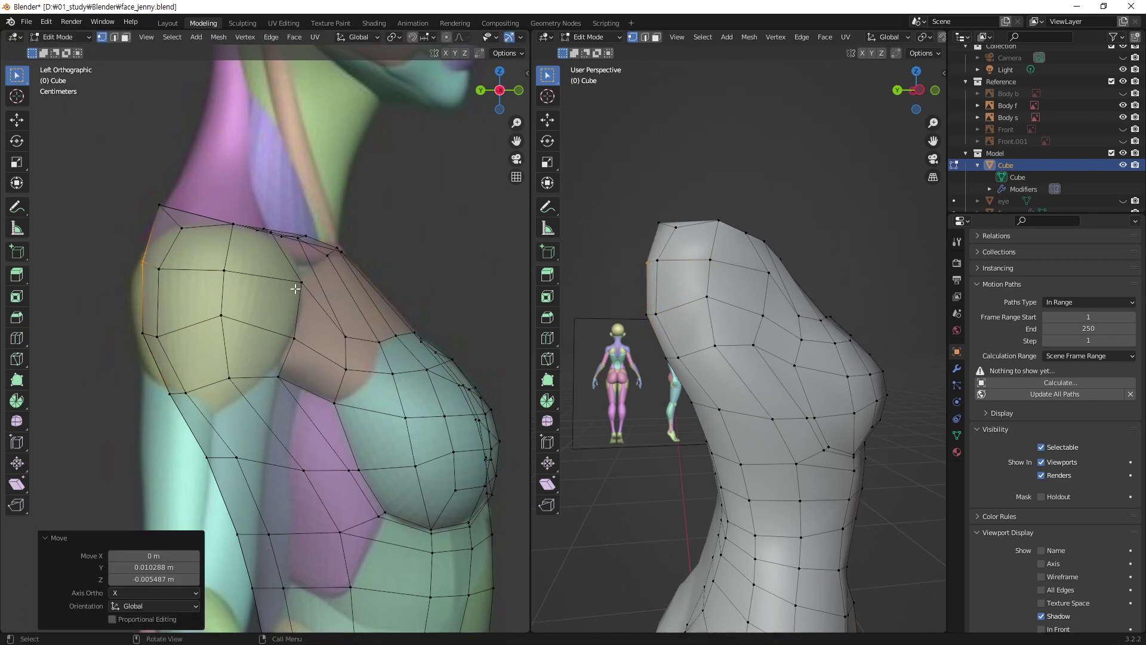
middle_click_drag(729, 289, 746, 237)
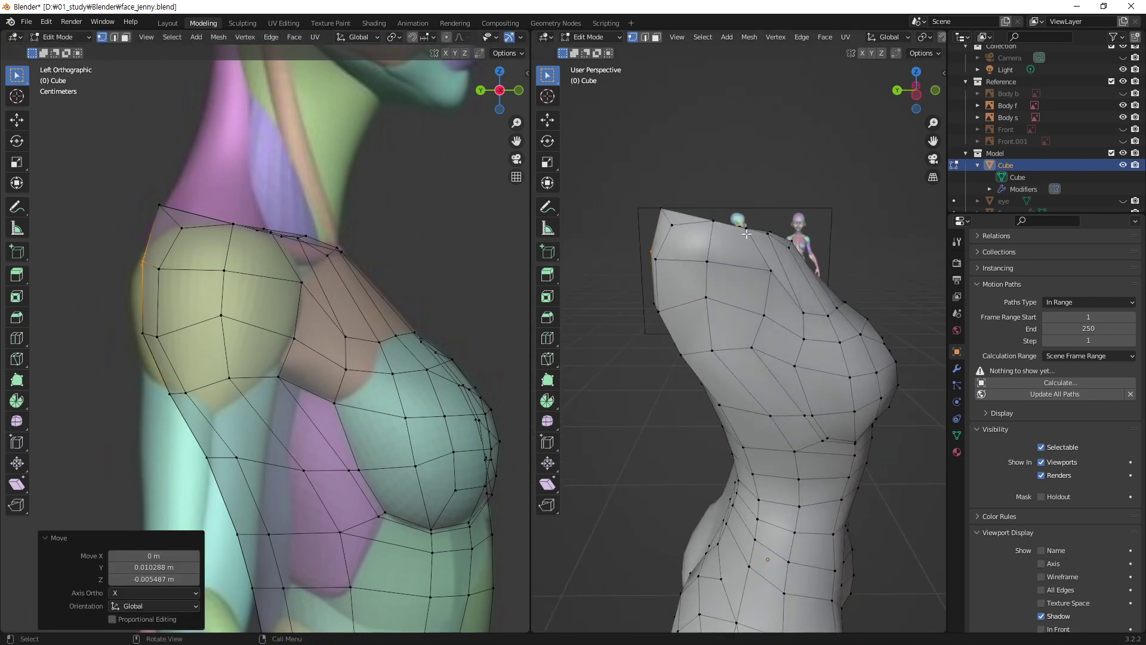
- Pull the shoulder-top vertex and the next two shoulder vertices onto the reference outline
left_click(270, 232)
key("g")
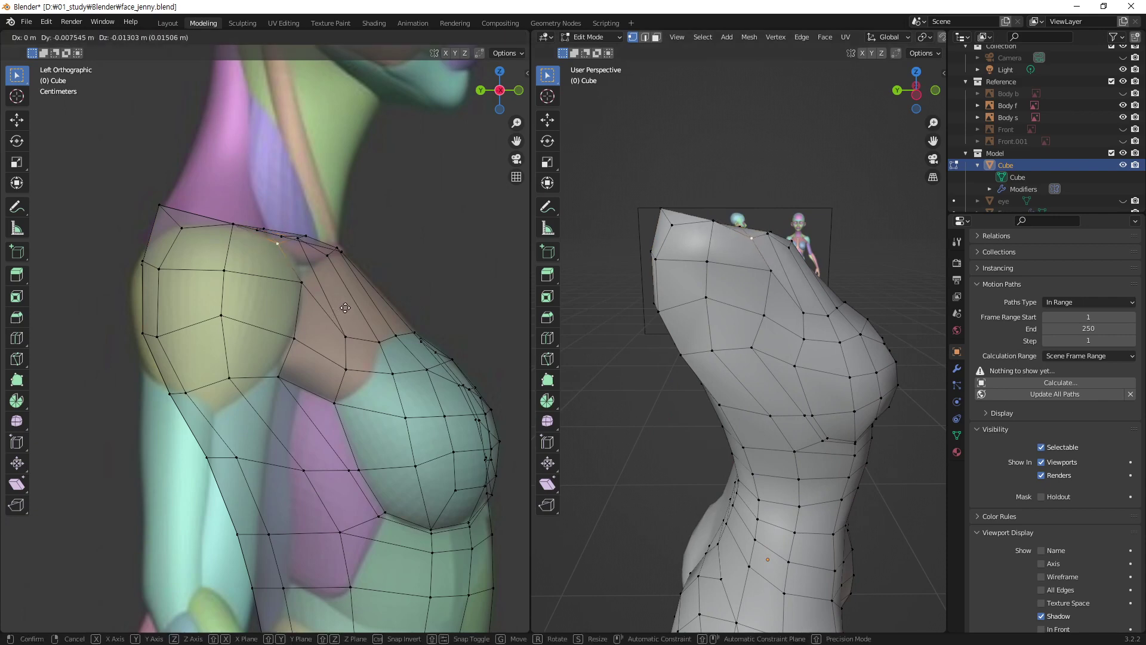
left_click(345, 308)
left_click(304, 285)
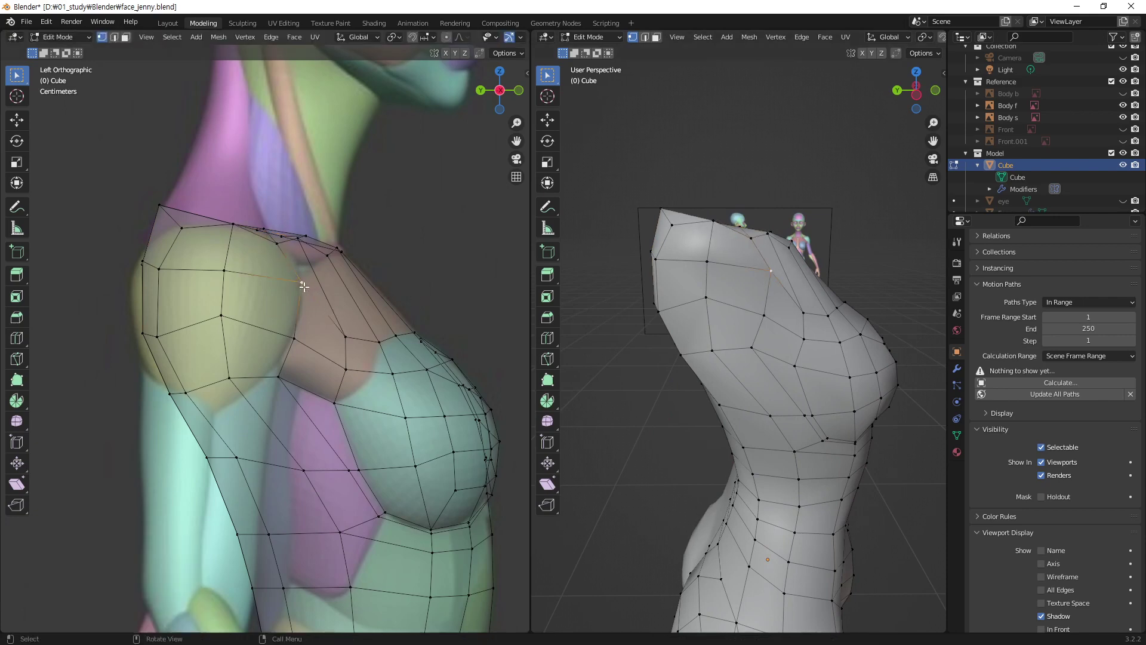
key("g")
left_click(306, 307)
left_click(295, 337)
key("g")
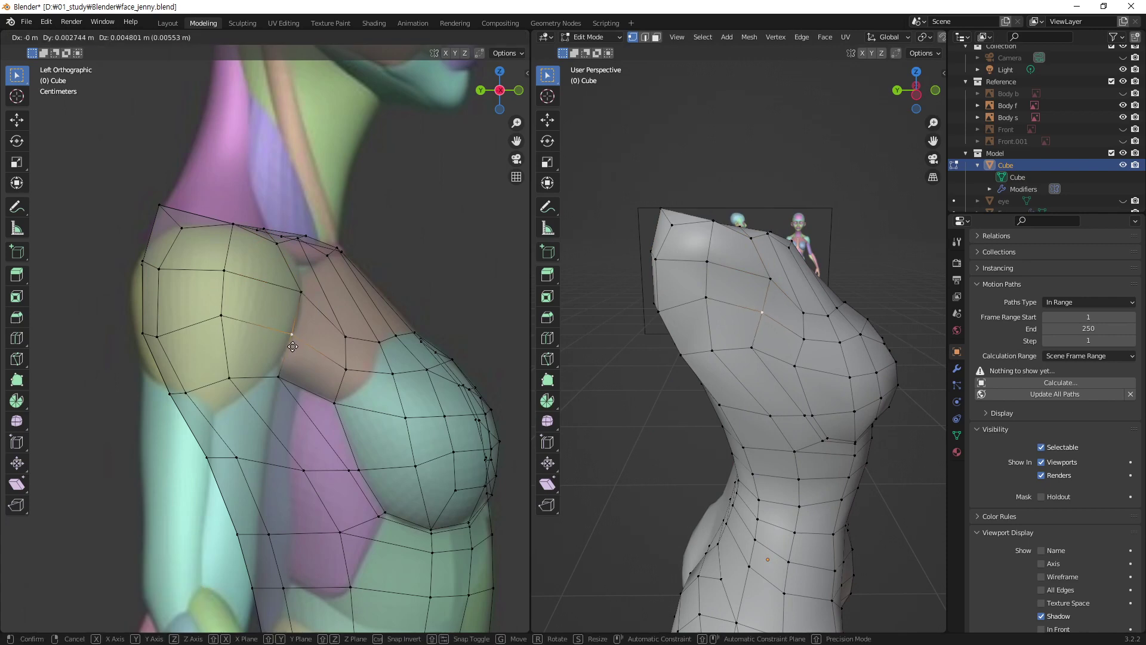
- Nudge the armpit vertices and lower the top shoulder vertex 0.008231 m in Z
left_click(280, 380)
key("g")
left_click(279, 377)
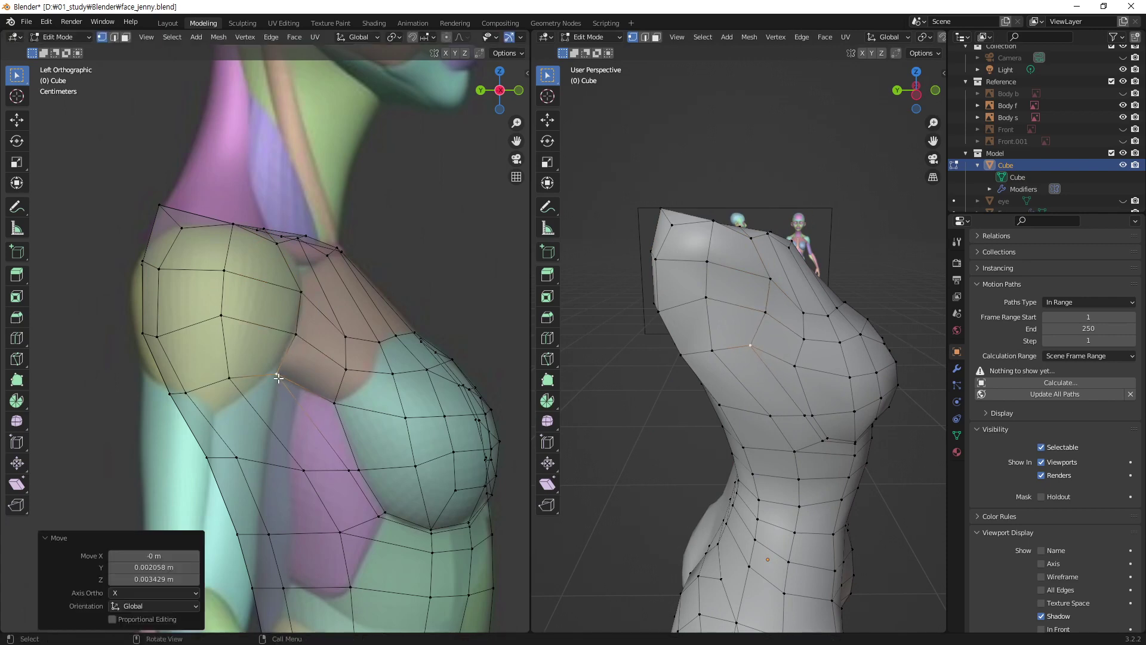
left_click(183, 390)
key("g")
left_click(175, 403)
left_click(159, 204)
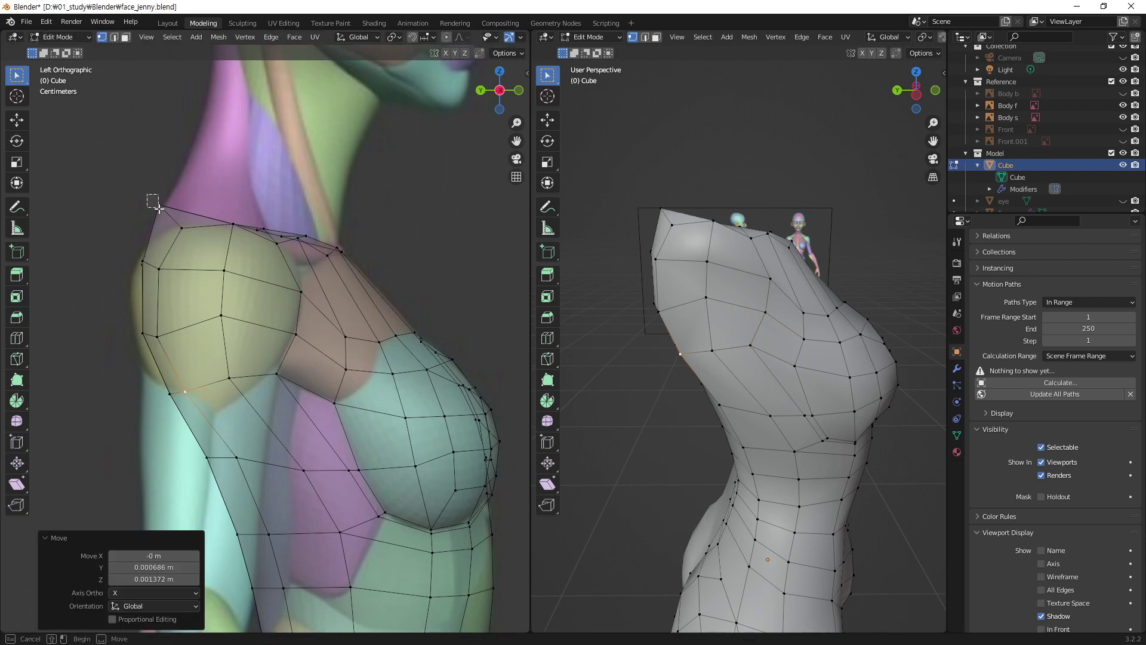
key("g")
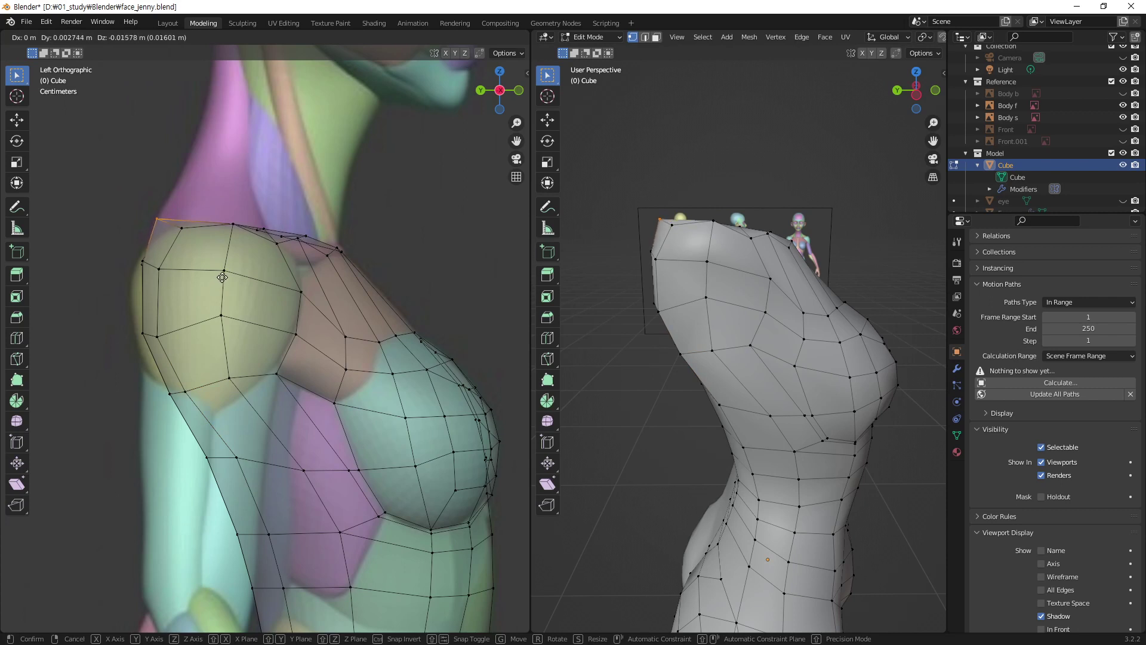
left_click(223, 276)
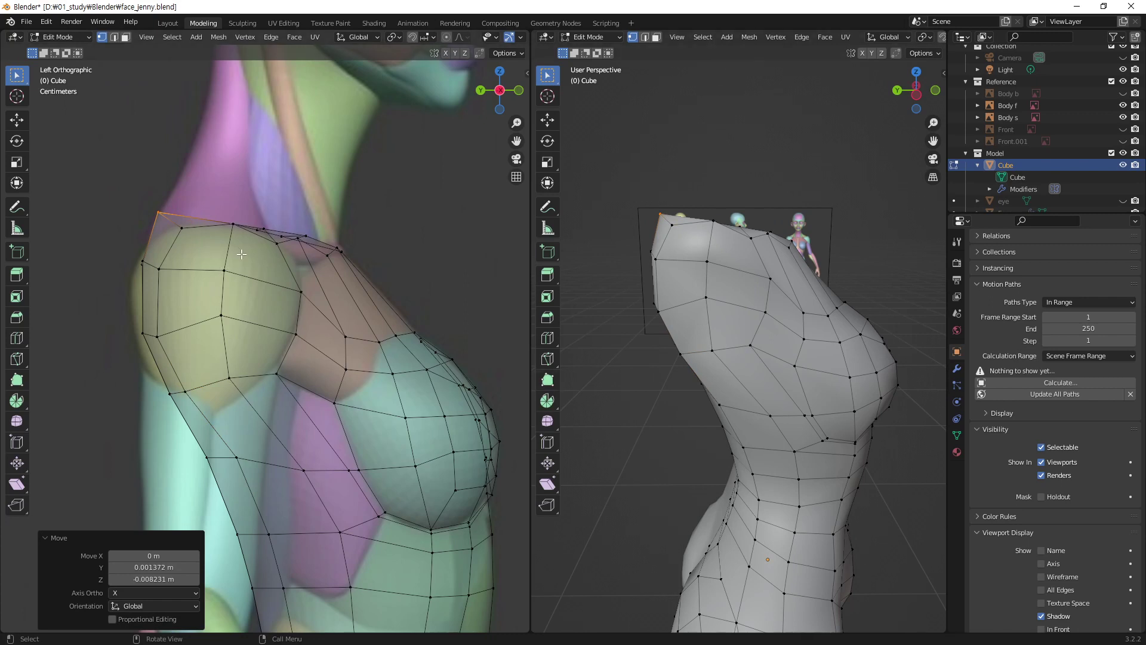
key("3")
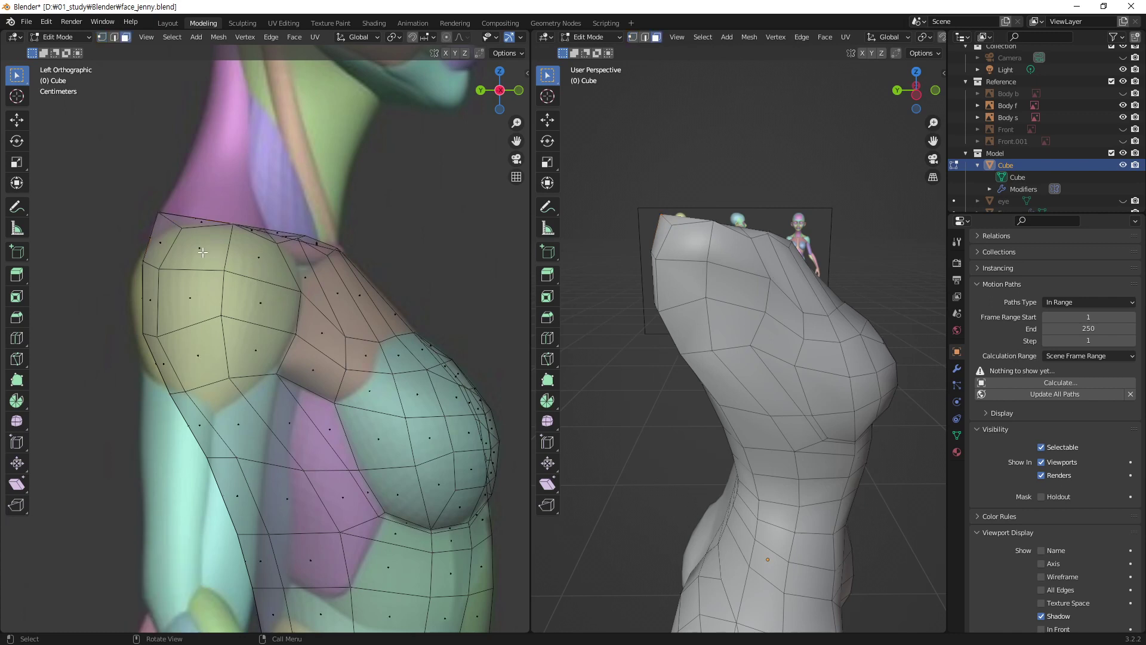
left_click(202, 252)
left_click(267, 258, "shift")
left_click(262, 297, "shift")
left_click(191, 295, "shift")
left_click(223, 339, "shift")
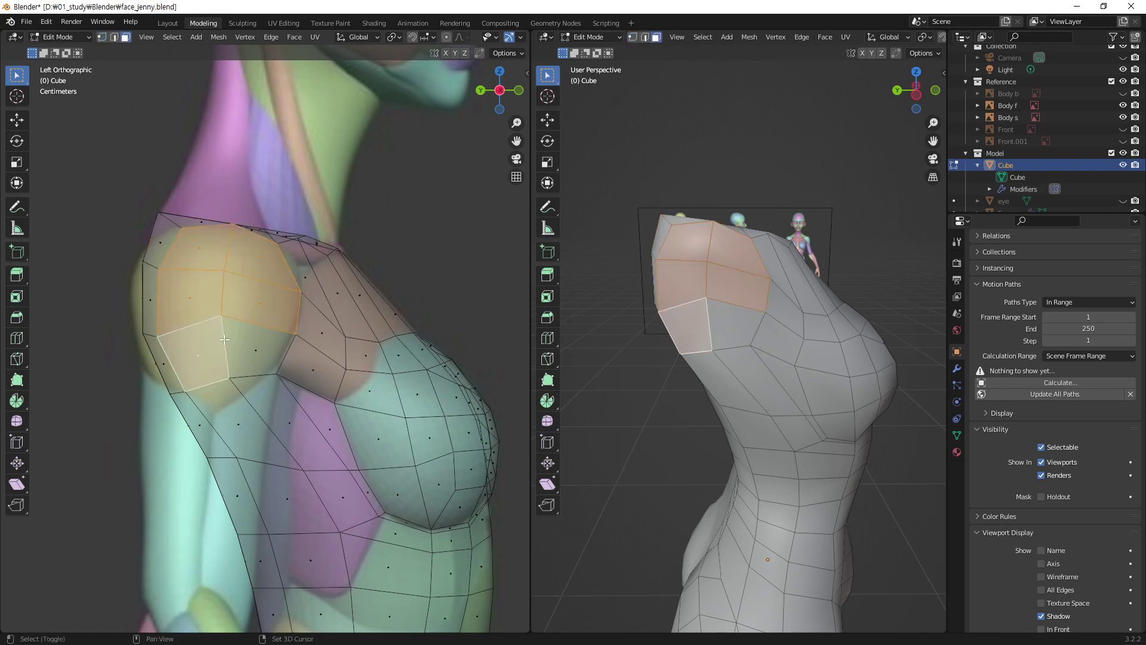
left_click(256, 347, "shift")
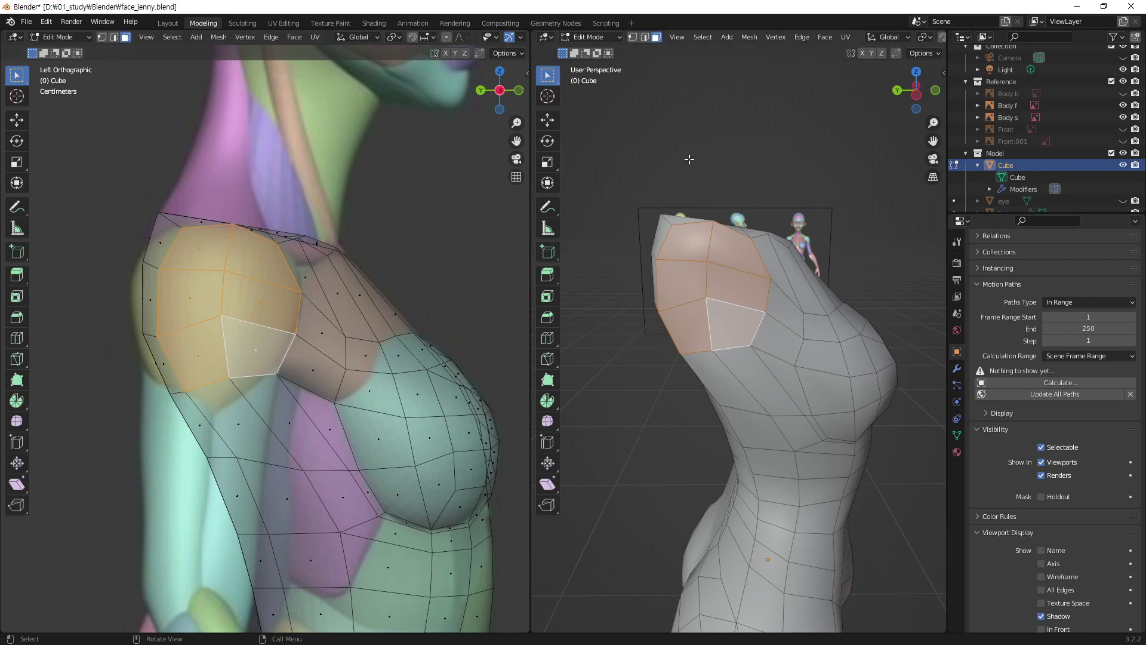
key("alt+a")
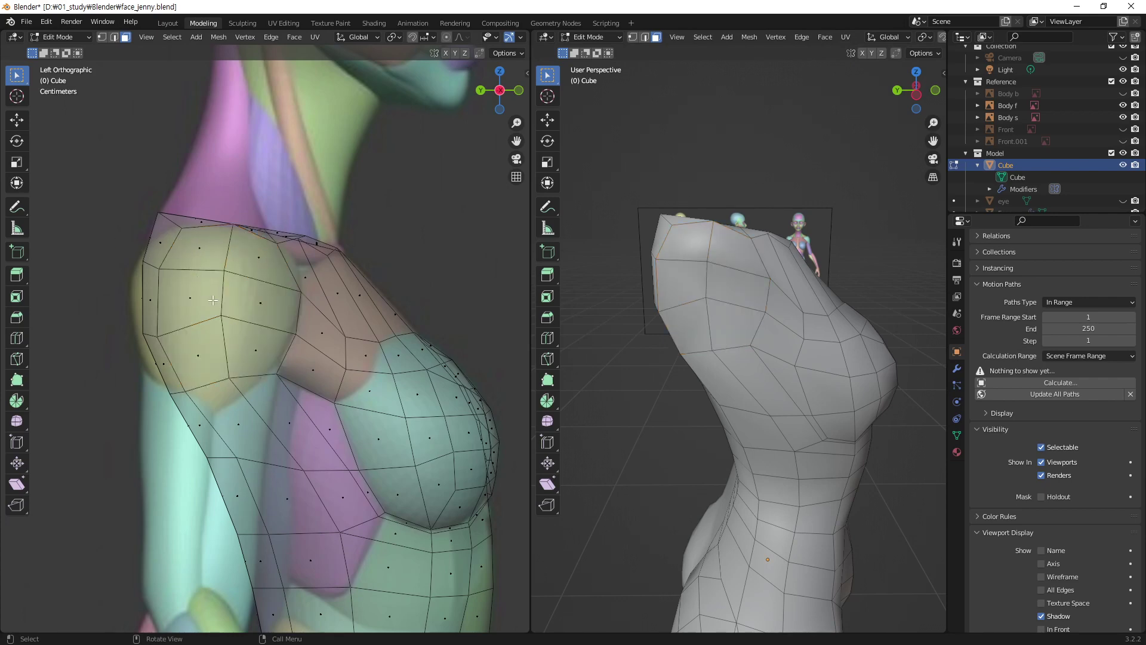
- Reposition the top and outer shoulder-edge vertices to round out the shoulder
key("1")
left_click(177, 231)
key("g")
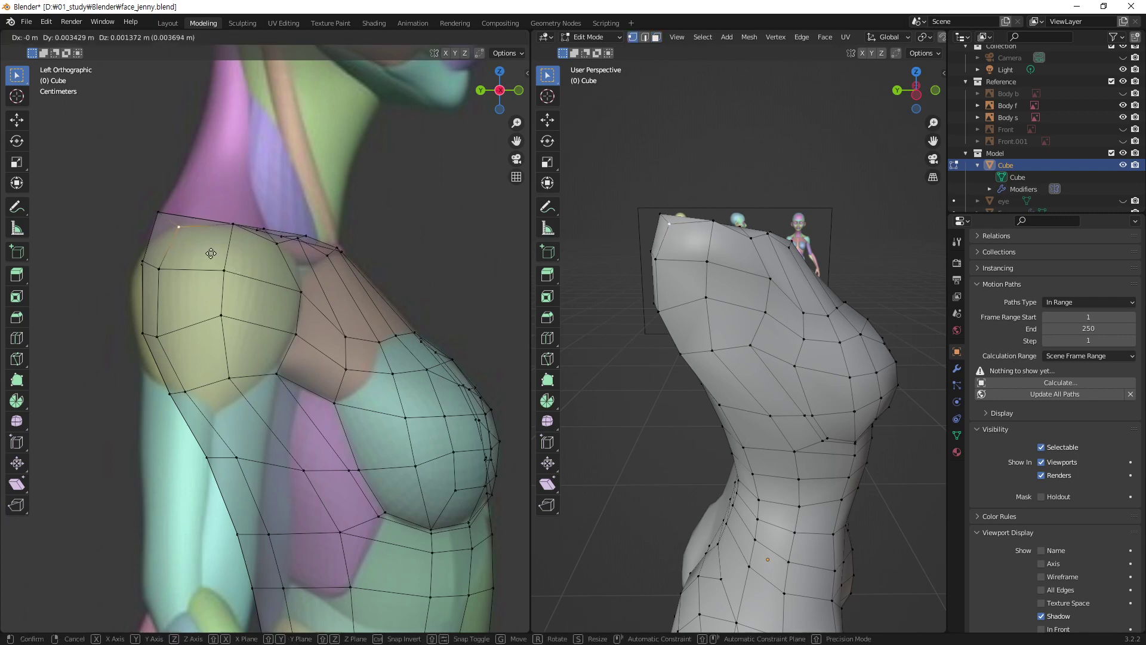
left_click(209, 254)
left_click_drag(230, 230, 219, 229)
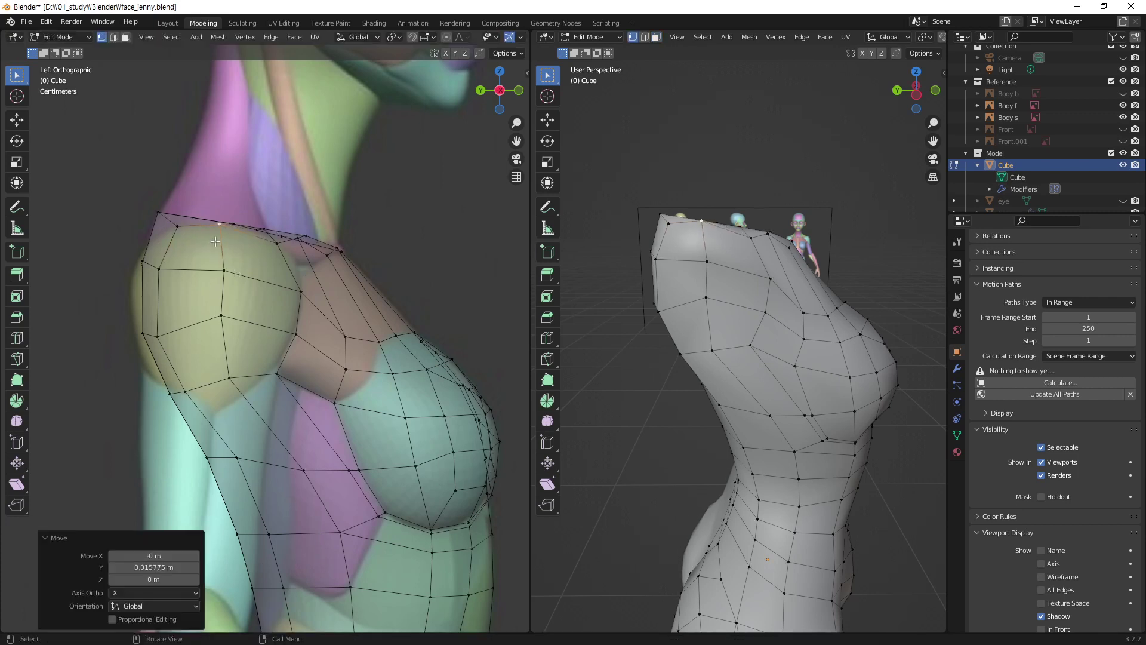
mouse_move(159, 274)
left_mouse_down()
mouse_move(150, 278)
mouse_move(165, 292)
mouse_move(150, 271)
left_mouse_up()
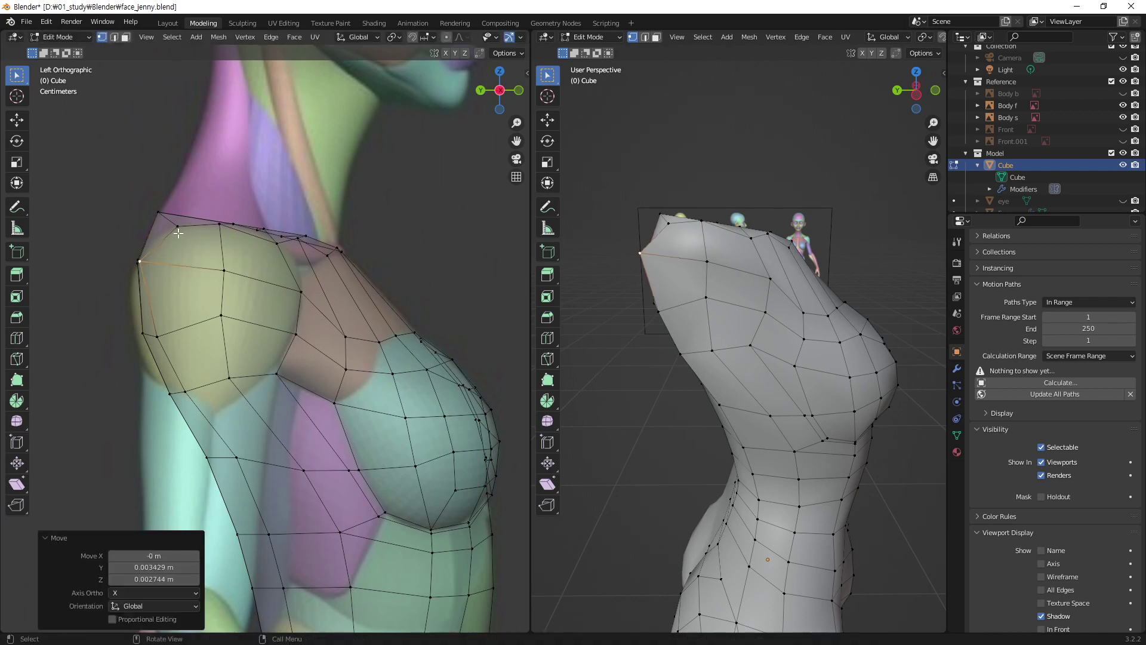
left_click_drag(178, 233, 172, 235)
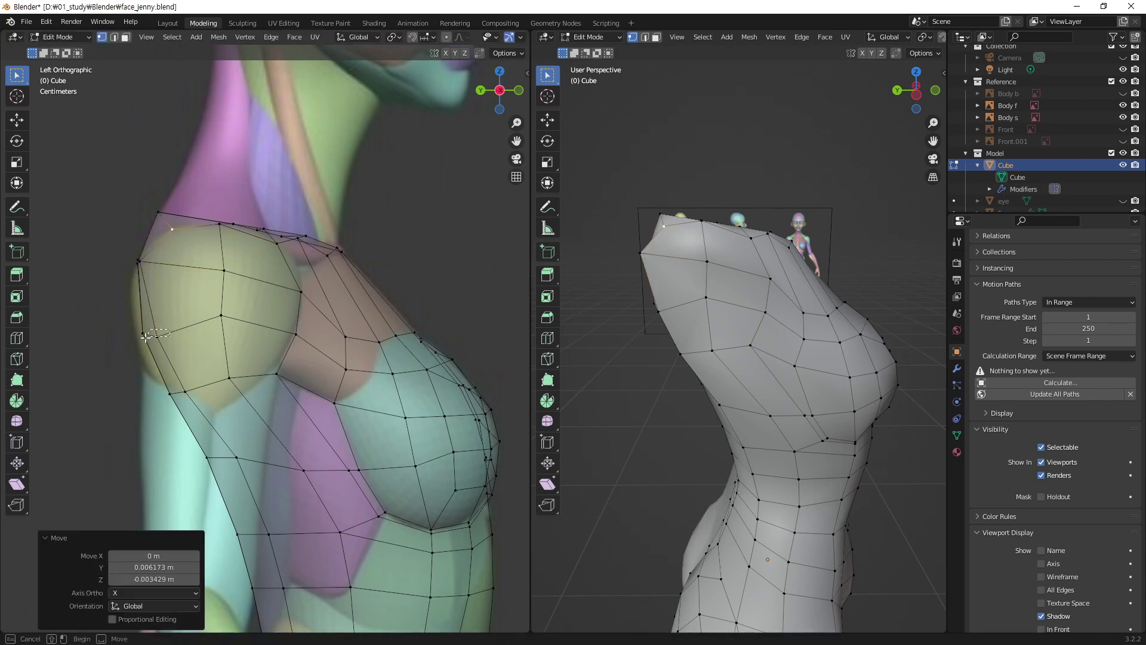
mouse_move(146, 337)
left_mouse_down()
mouse_move(166, 325)
mouse_move(203, 401)
left_mouse_up()
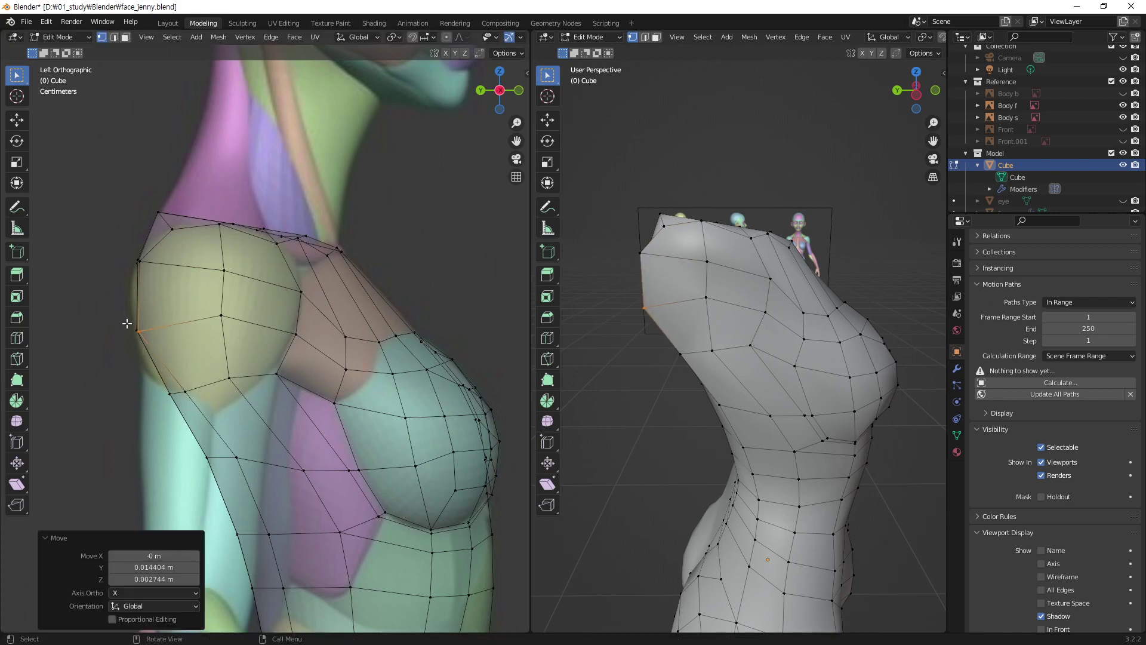
- Adjust the shoulder-patch and armpit vertices, then orbit to inspect the shoulder from behind
left_click_drag(219, 316, 217, 328)
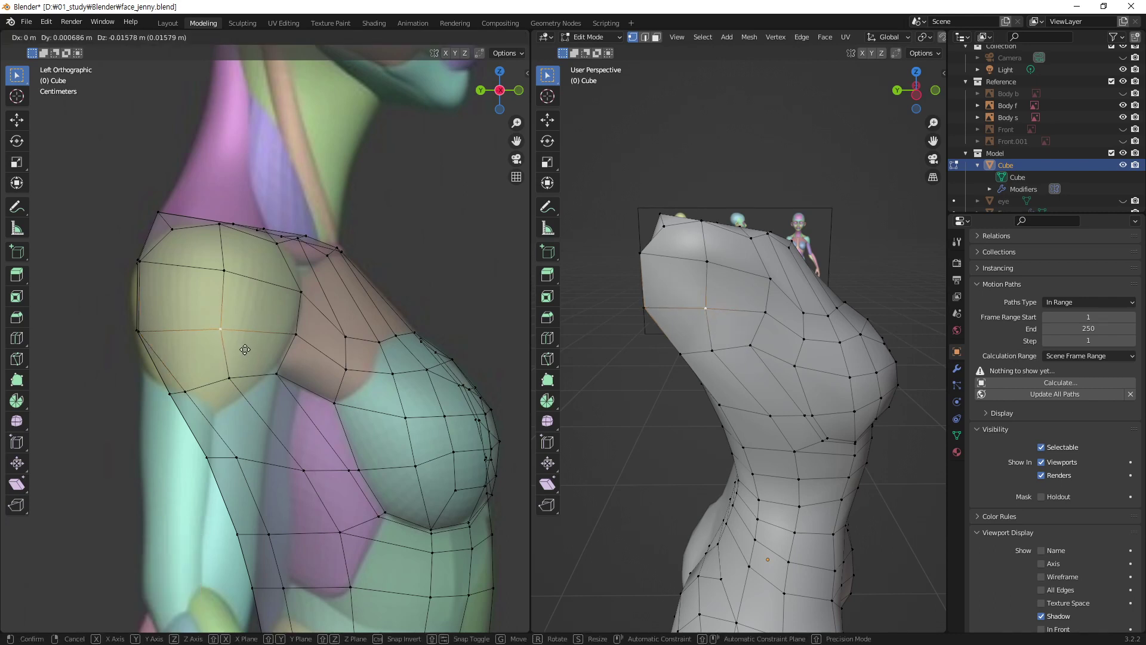
left_click(217, 278)
left_click_drag(217, 278, 207, 279)
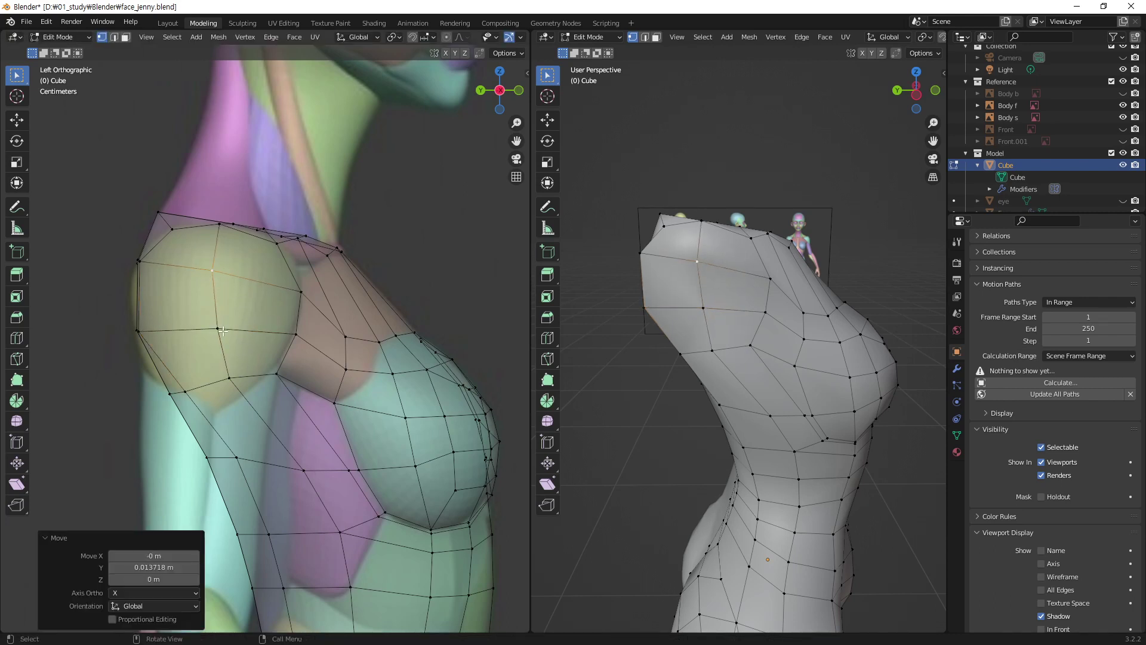
left_click_drag(218, 328, 217, 330)
left_click(229, 377)
left_click_drag(230, 377, 180, 391)
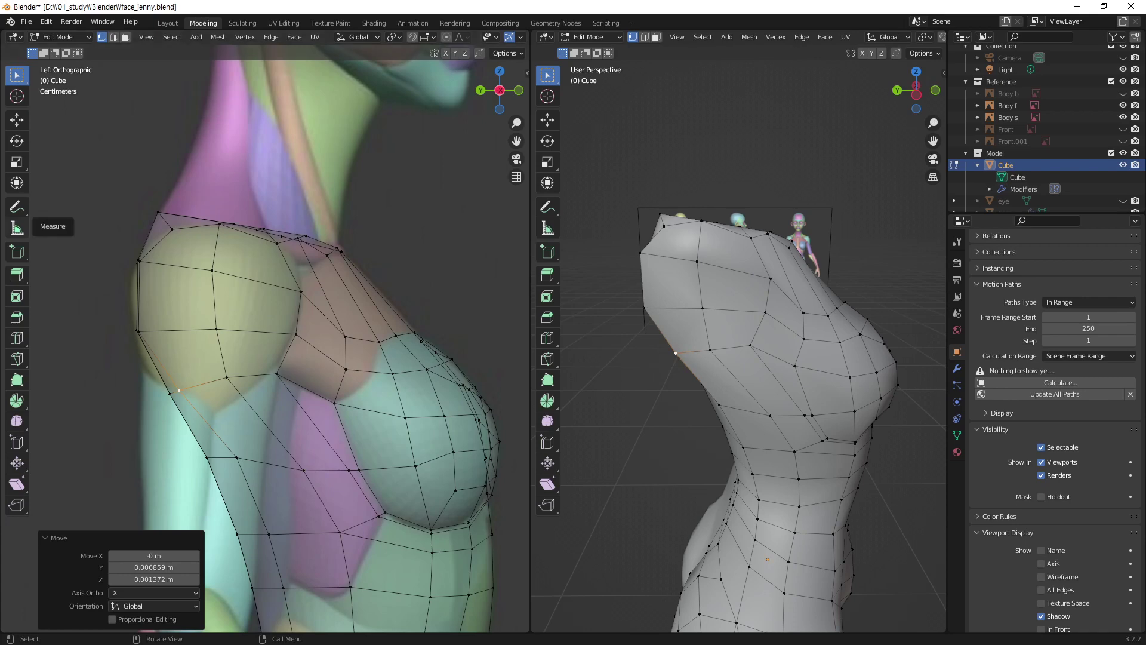
middle_click_drag(633, 227, 654, 221)
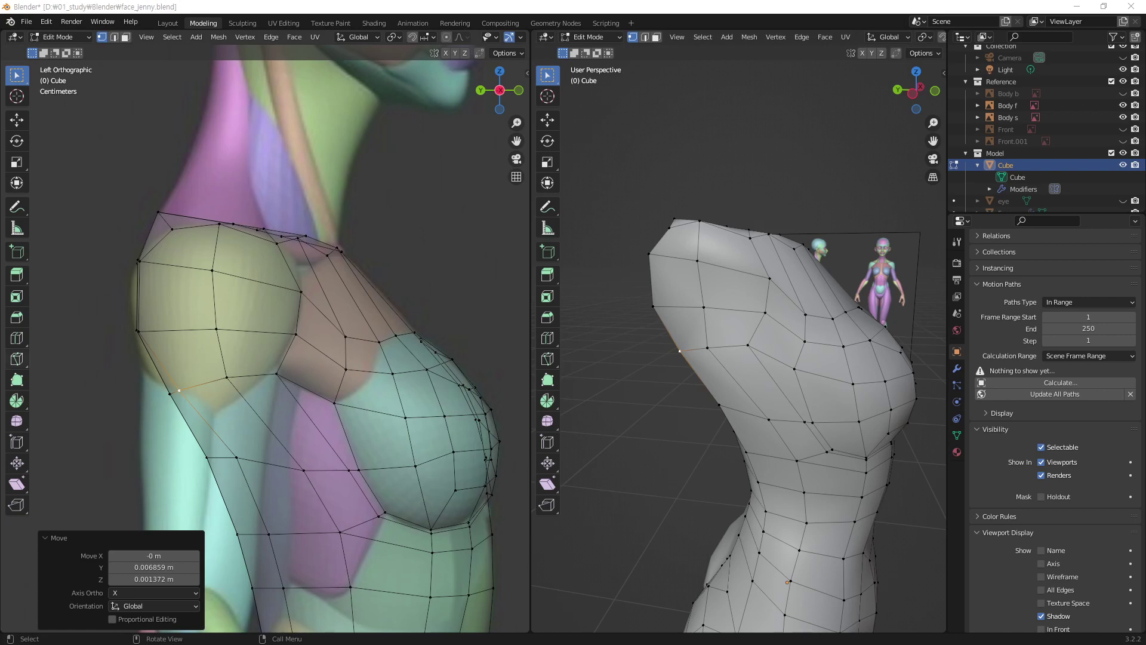
mouse_move(688, 368)
middle_mouse_down()
mouse_move(733, 385)
mouse_move(701, 338)
middle_mouse_up()
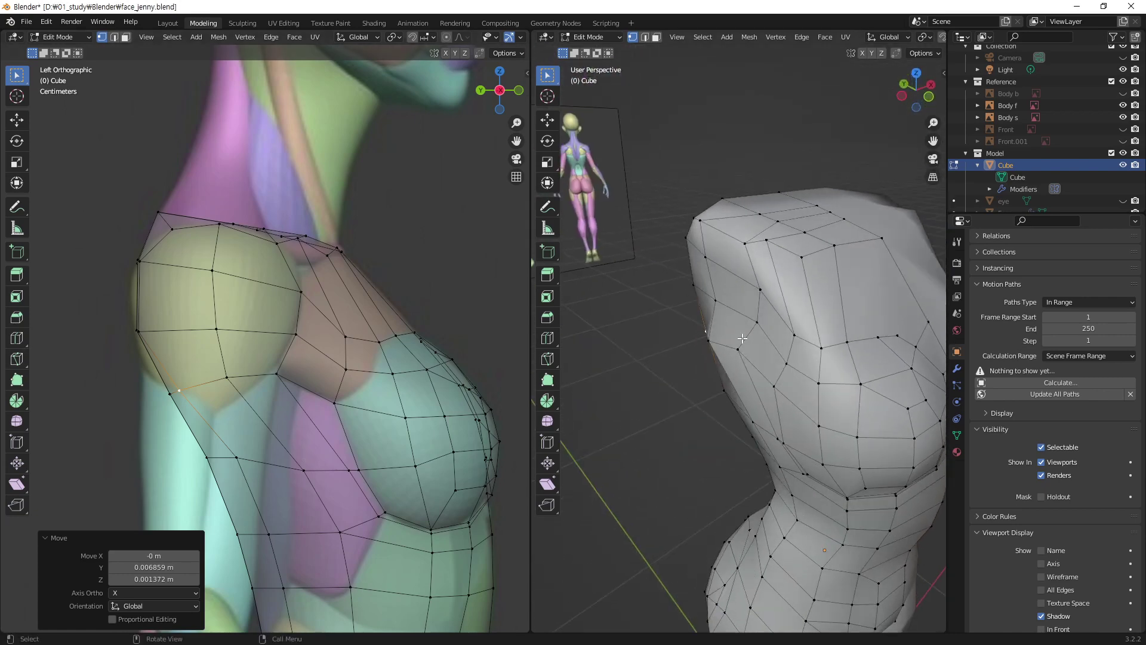
middle_click_drag(758, 303, 798, 278)
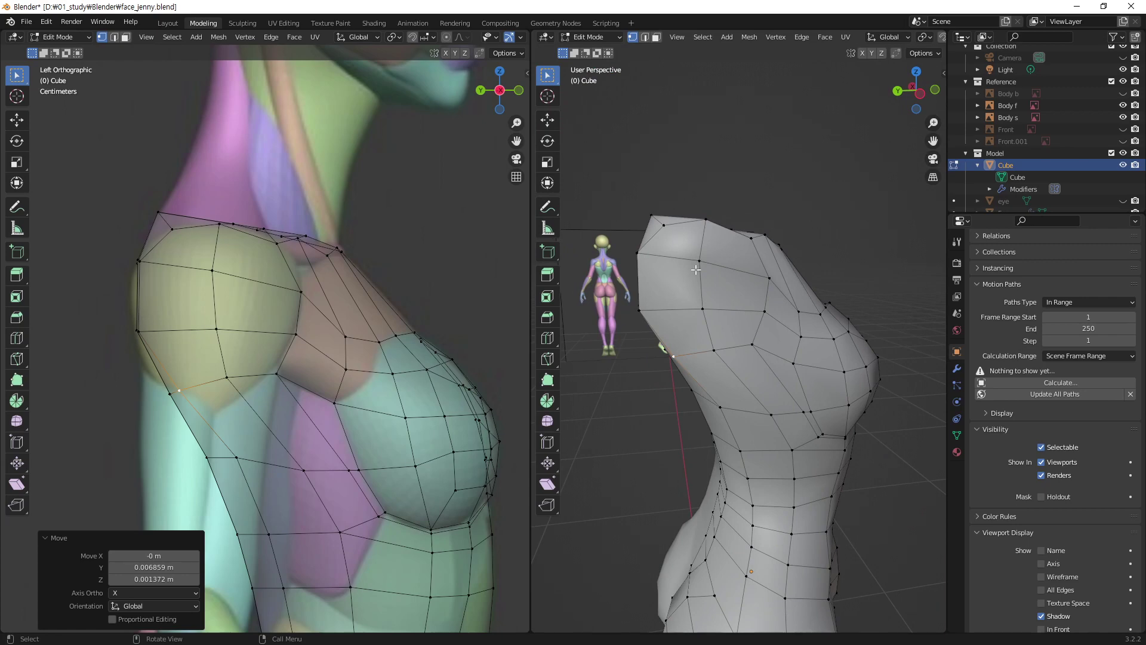
- Select the six shoulder faces in face select mode
key("3")
left_click(675, 239)
left_click(734, 248, "shift")
left_click(735, 292, "shift")
left_click(685, 287, "shift")
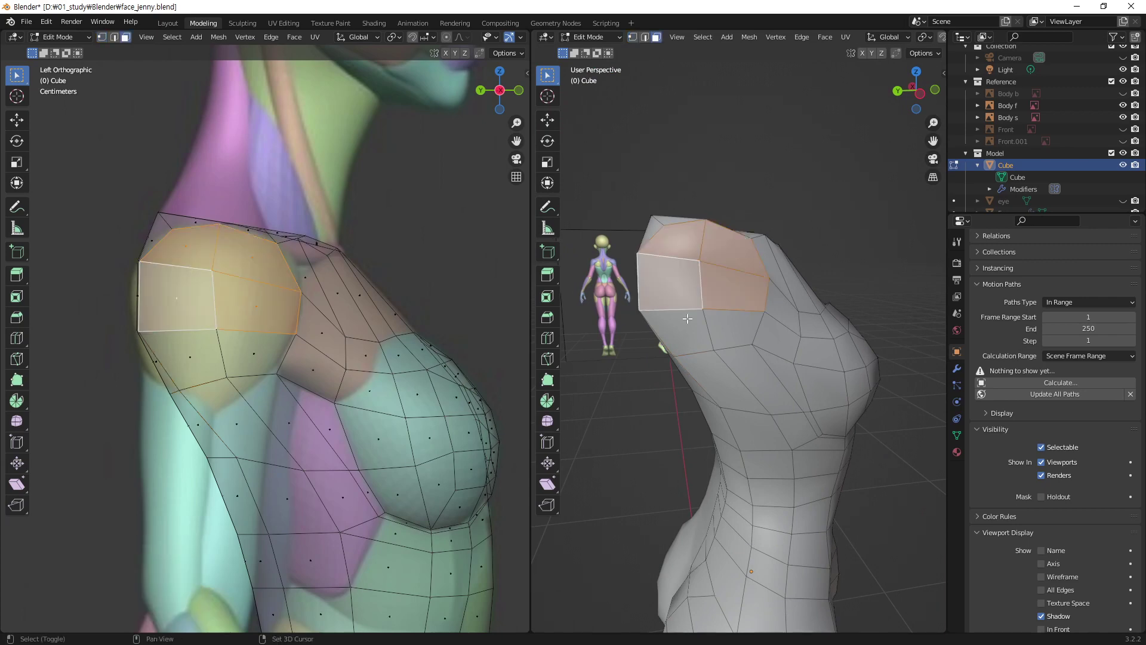
left_click(688, 333, "shift")
left_click(729, 332, "shift")
middle_click_drag(670, 315, 611, 345)
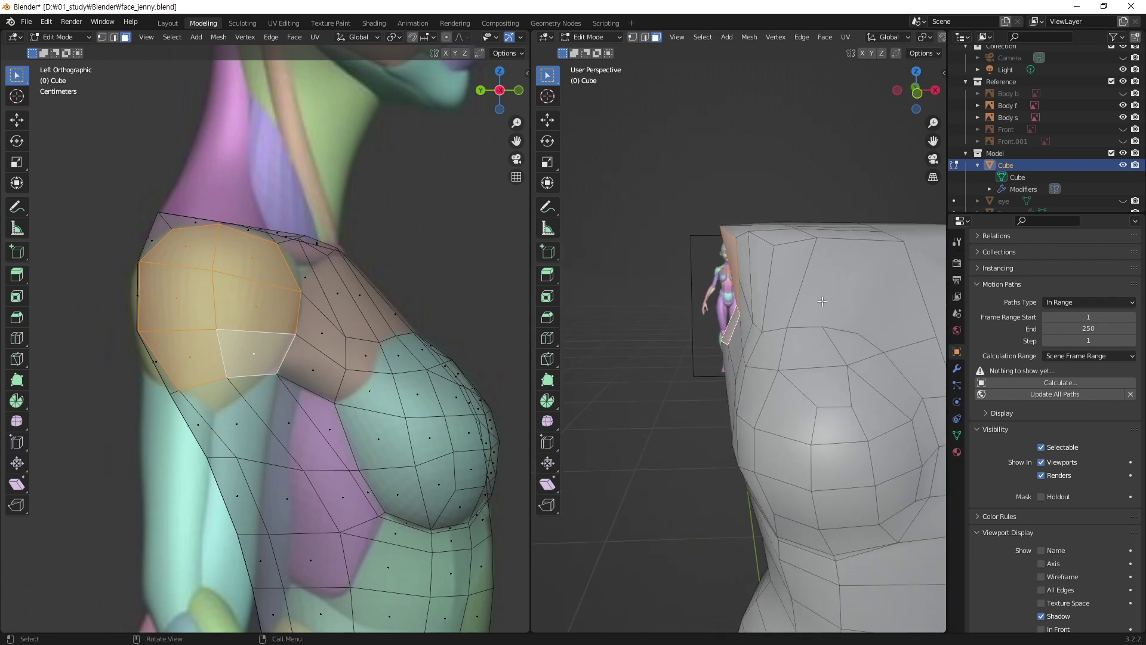
- Extrude the selected faces 0.1 m along X, then zoom in on the front view
key("g")
key("x")
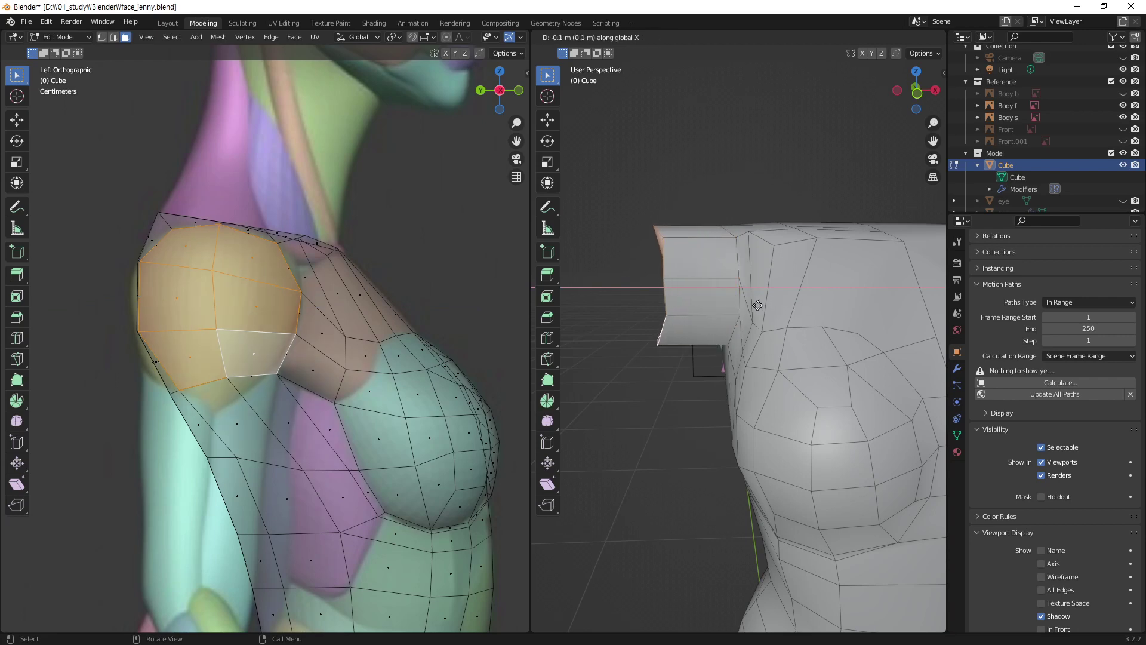
left_click(757, 307)
key("KP_1")
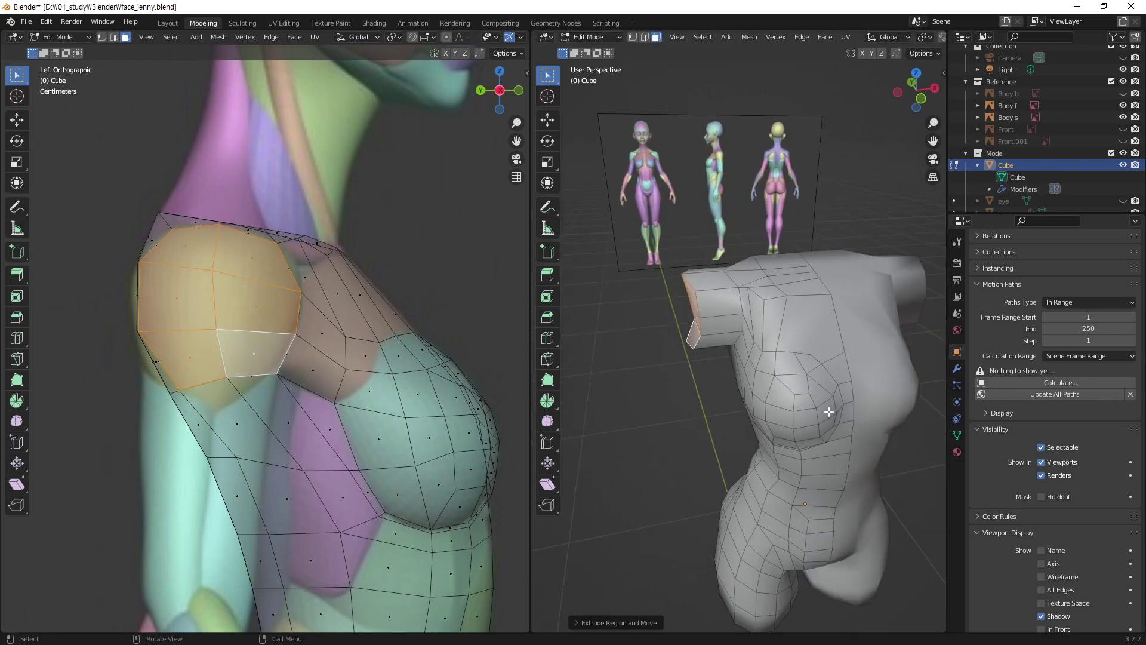
scroll(812, 351, "up", 2)
scroll(812, 352, "up", 2)
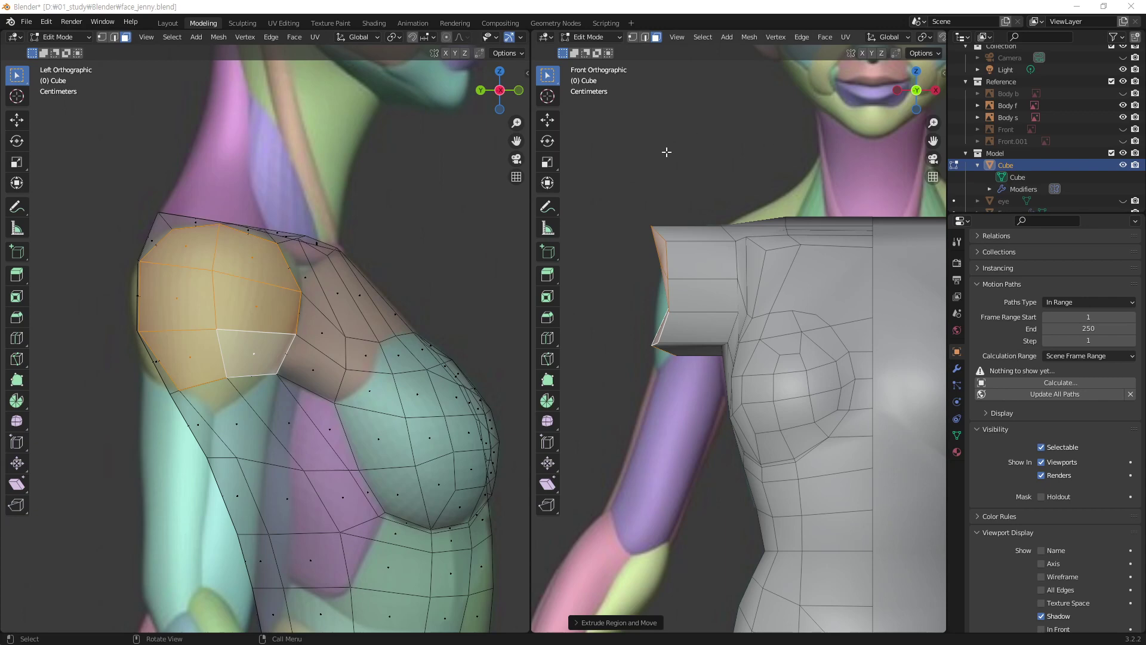
- Select a top-chest face, turn on X-ray, and zoom the front view onto the shoulder
left_click(770, 329)
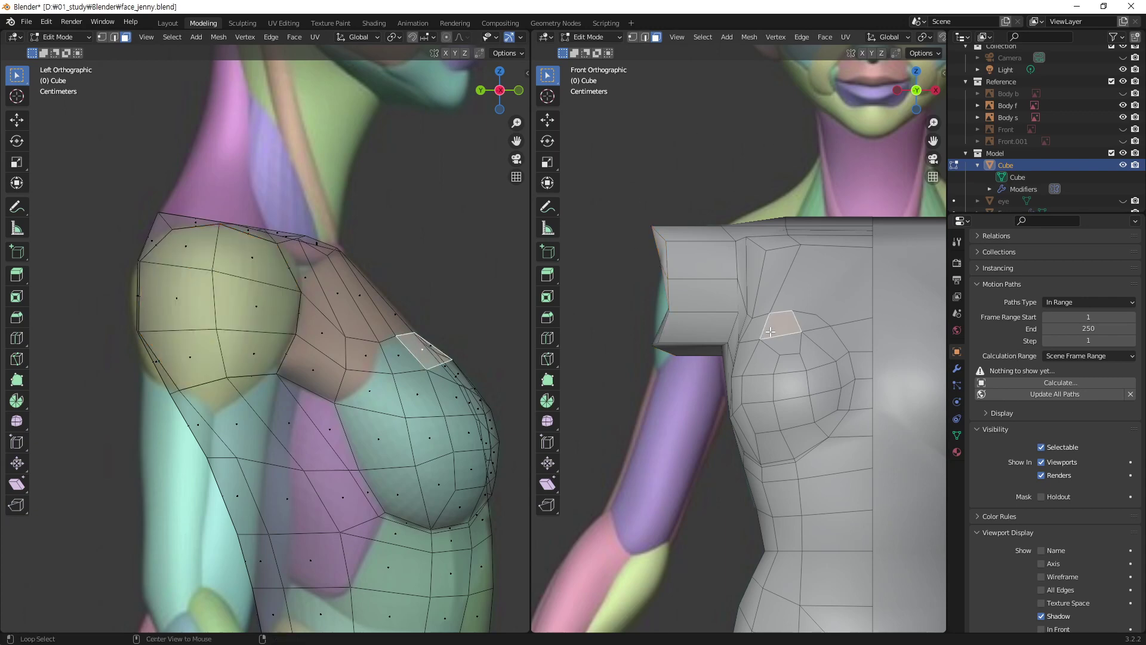
key("alt+z")
scroll(802, 199, "up", 2)
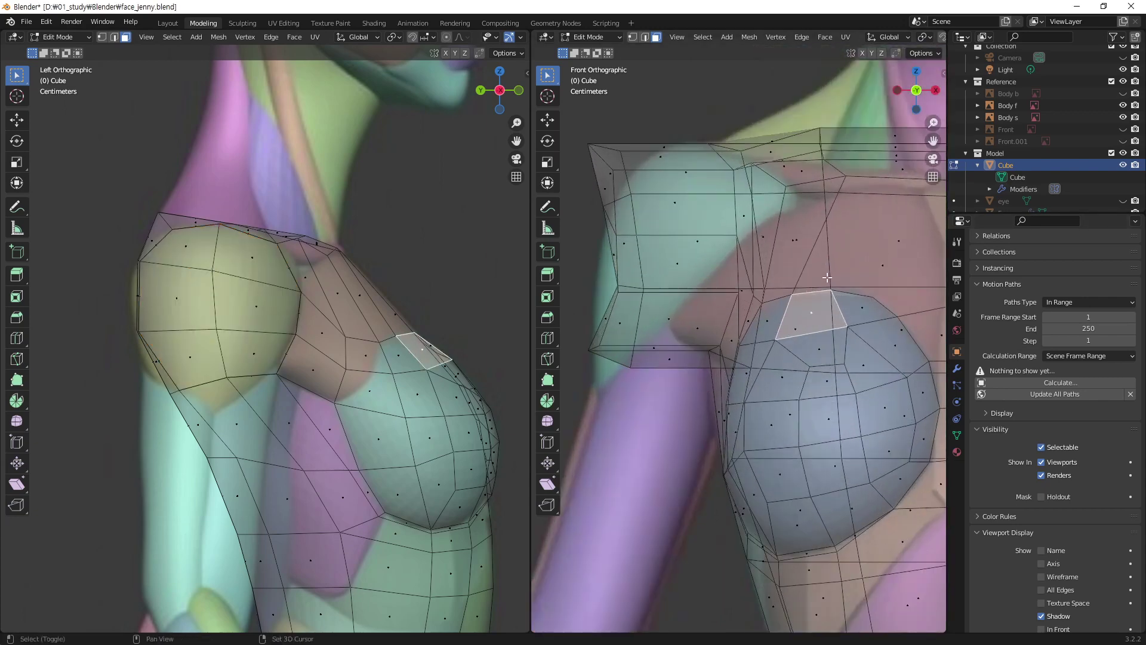
scroll(802, 199, "up", 2)
middle_click_drag(559, 397, 559, 439, "shift")
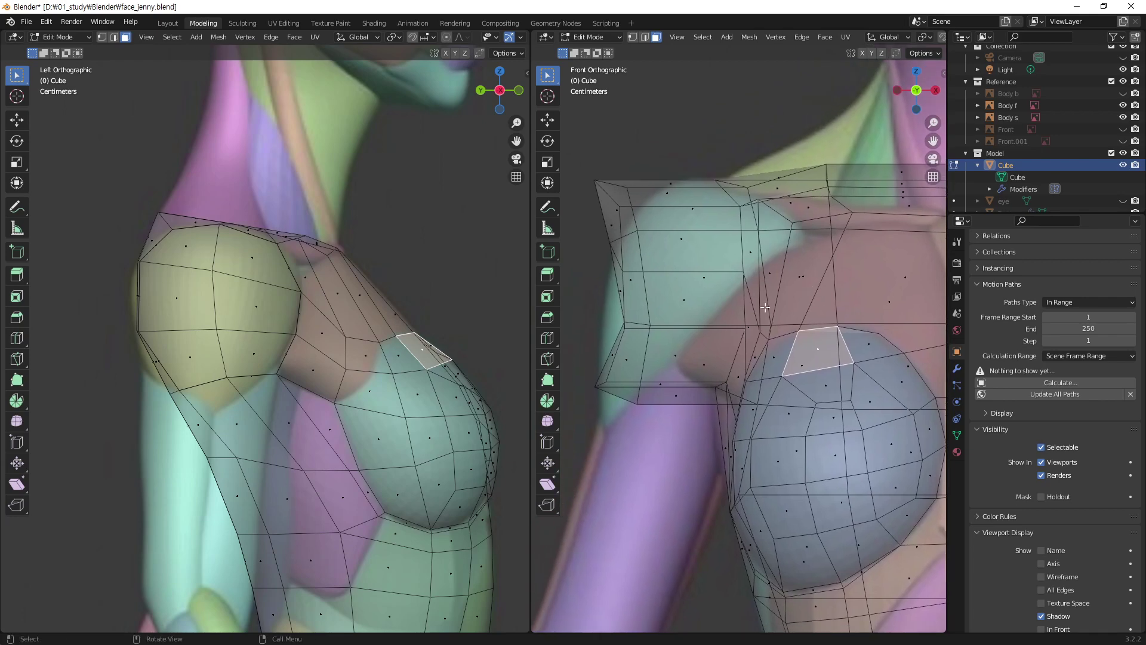
- Orbit the side view with X-ray on, select the lower armpit face, and trace the armpit
mouse_move(303, 302)
middle_mouse_down()
mouse_move(197, 352)
mouse_move(288, 342)
mouse_move(223, 355)
mouse_move(329, 395)
mouse_move(295, 355)
mouse_move(350, 371)
middle_mouse_up()
scroll(197, 353, "up", 4)
key("alt+z")
left_click(299, 337)
key("alt+z")
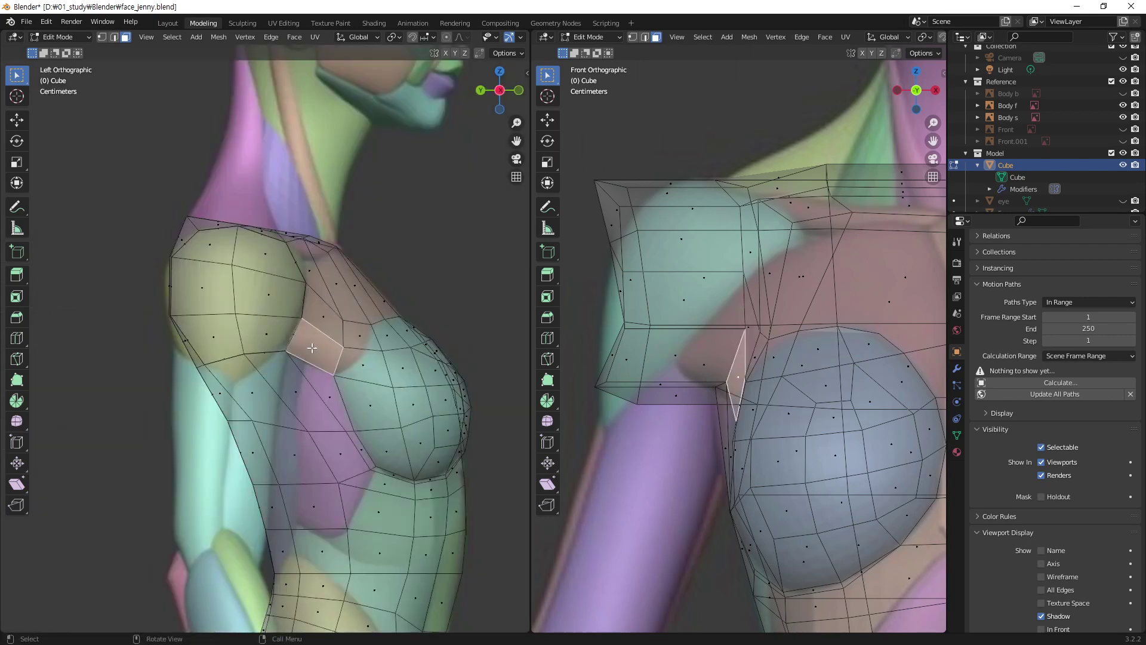
left_click(319, 344)
left_click(326, 317)
left_click(319, 347)
mouse_move(779, 257)
left_mouse_down("ctrl")
mouse_move(689, 341)
mouse_move(731, 397)
left_mouse_up("ctrl")
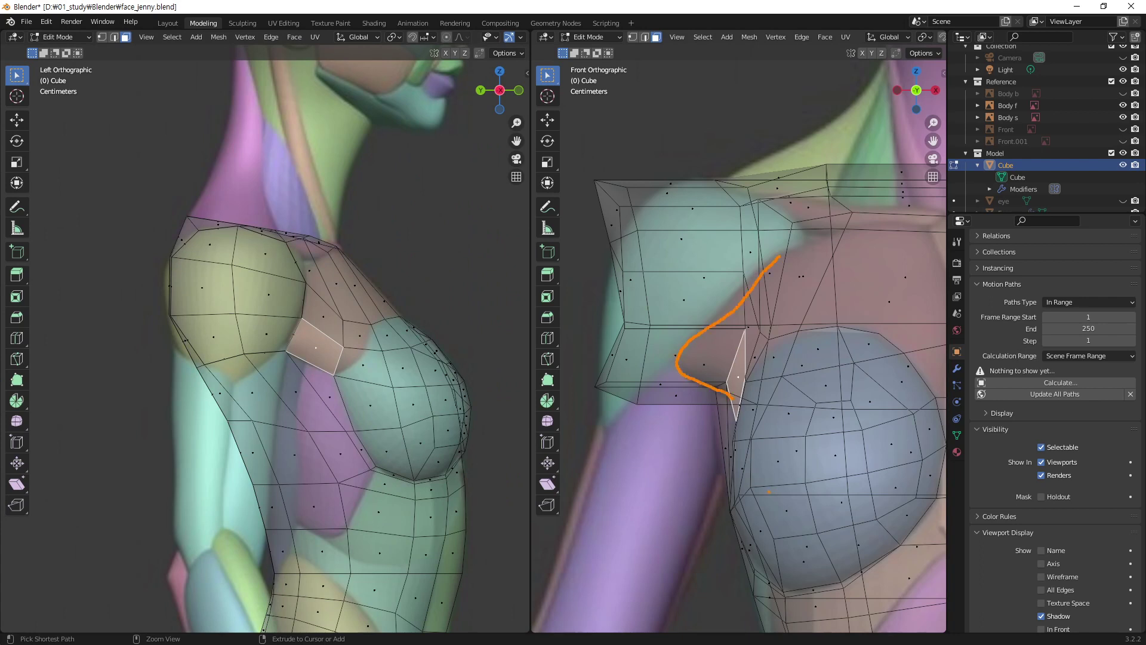
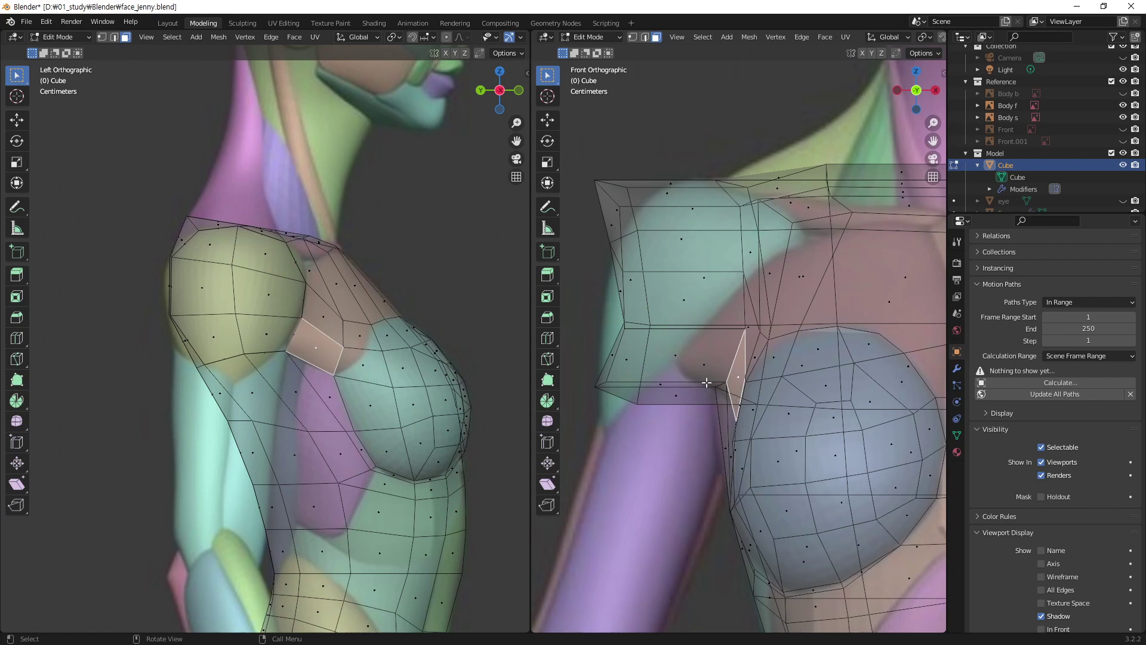
- In vertex mode, slide the armpit corner vertex left along X to track the reference arm
left_click(741, 401)
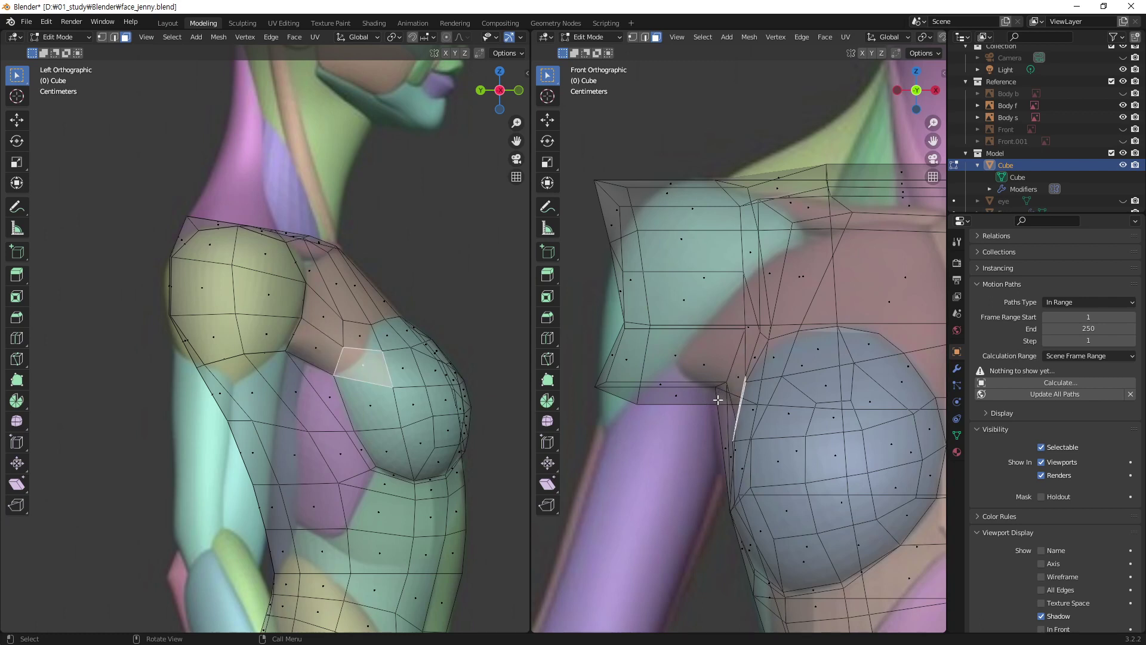
key("1")
left_click(726, 382)
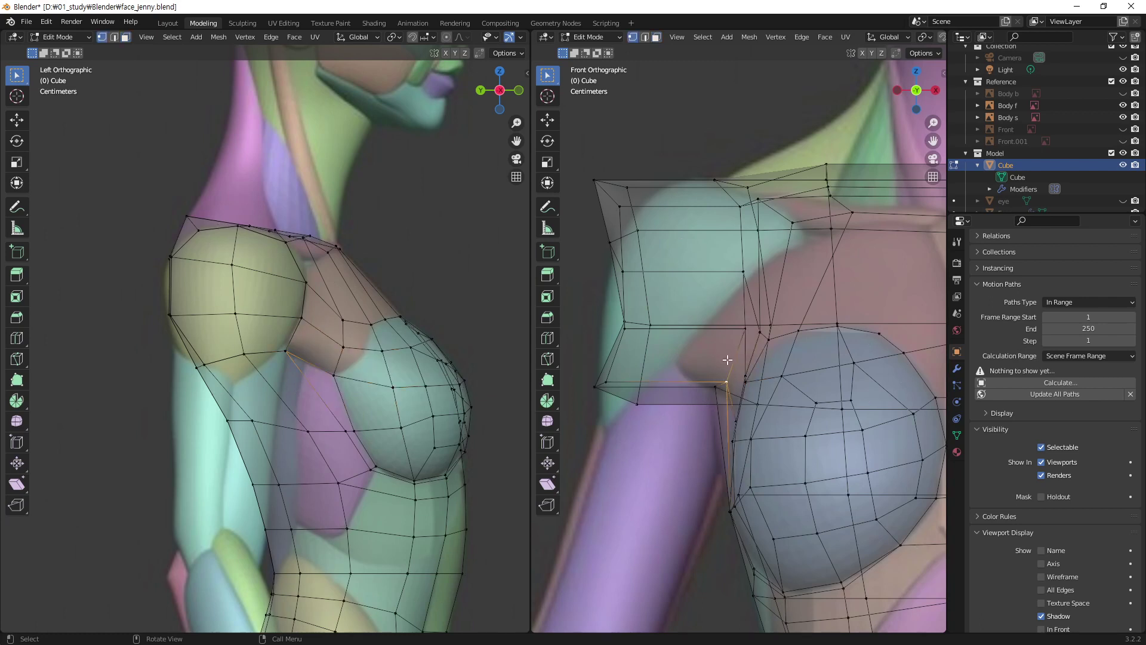
key("g")
key("x")
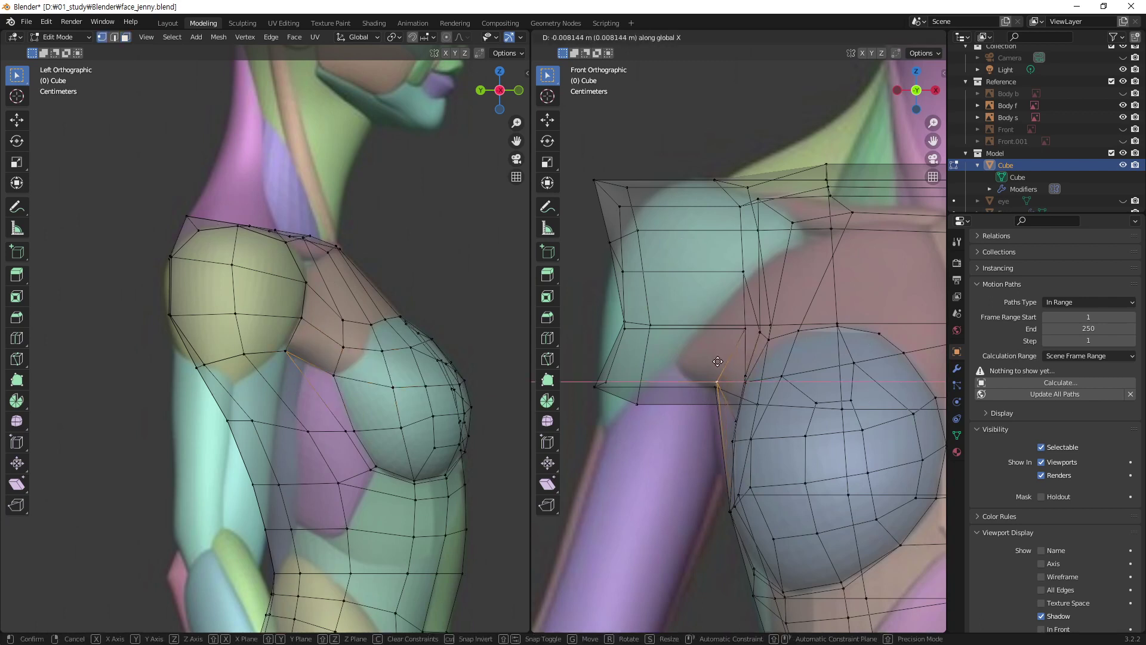
left_click(718, 362)
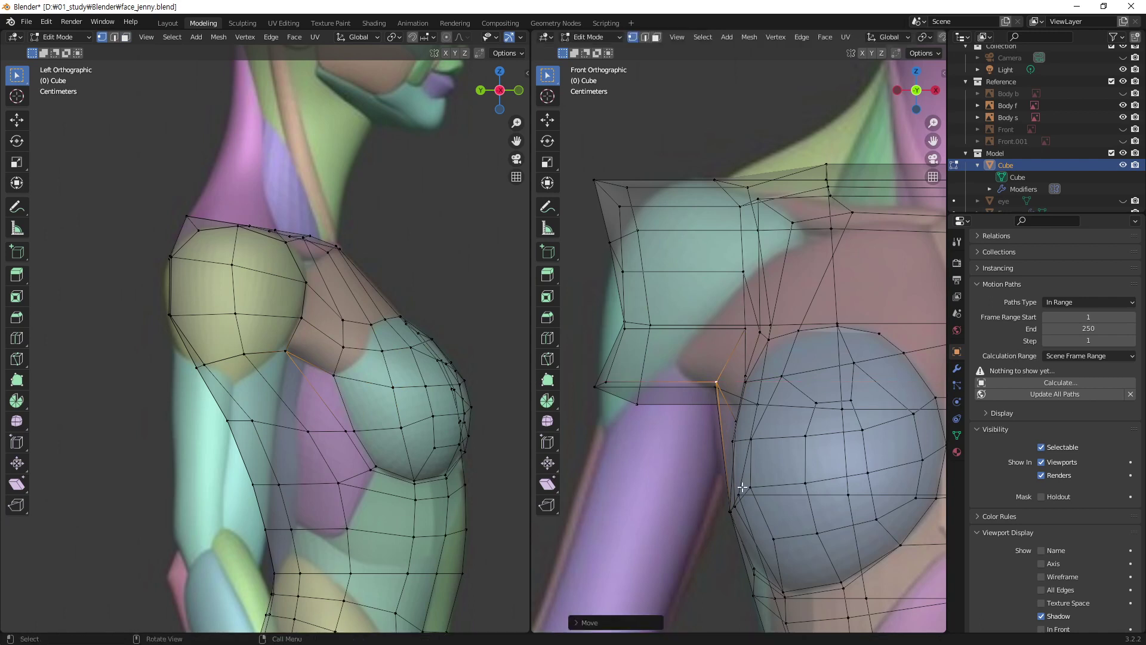
key("g")
left_click(710, 395)
- Sketch guide strokes down the shoulder seam and slide a shoulder vertex along X
mouse_move(719, 467)
left_mouse_down()
mouse_move(714, 426)
mouse_move(725, 481)
left_mouse_up()
key("Escape")
left_click(743, 334)
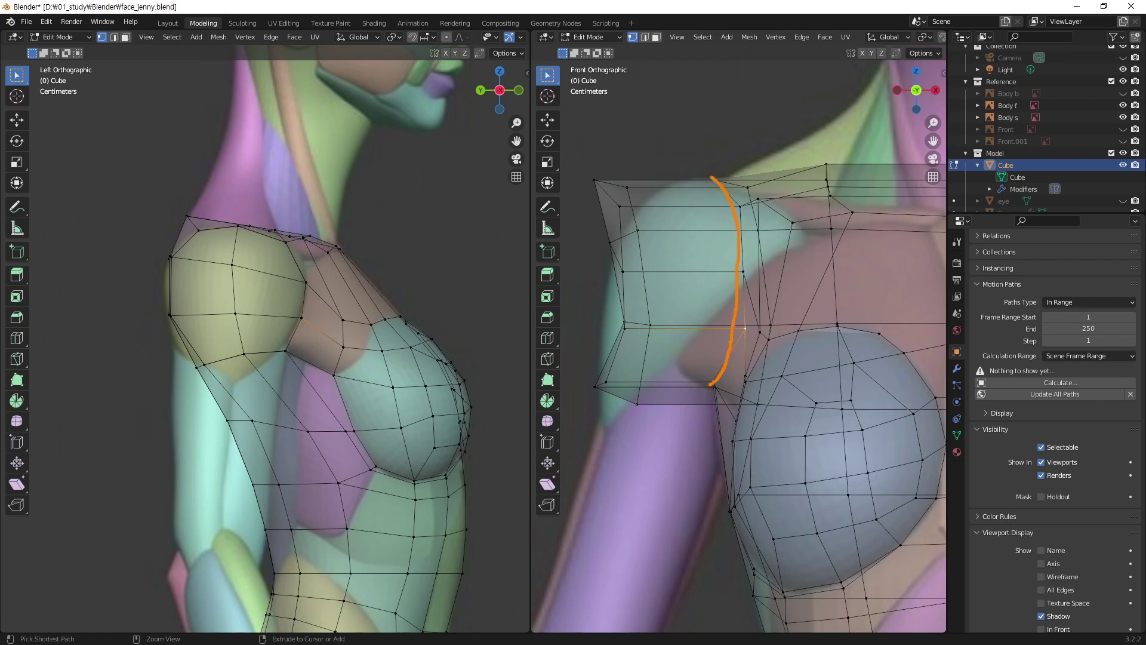
mouse_move(717, 179)
left_mouse_down()
mouse_move(750, 265)
mouse_move(745, 357)
mouse_move(724, 391)
left_mouse_up()
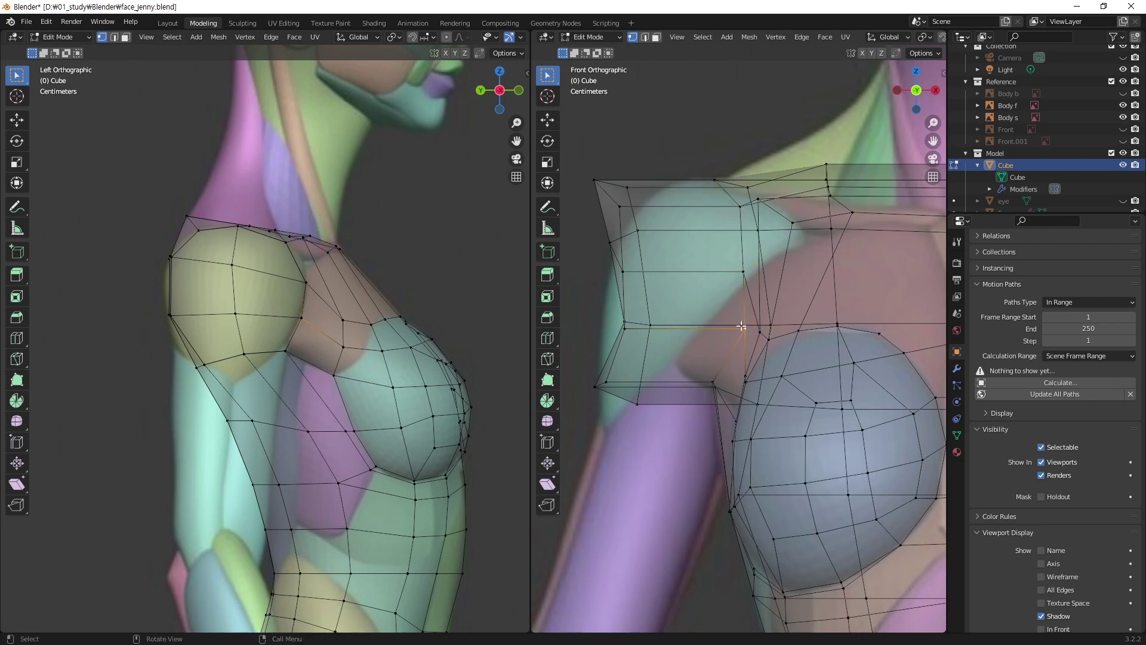
key("g")
key("x")
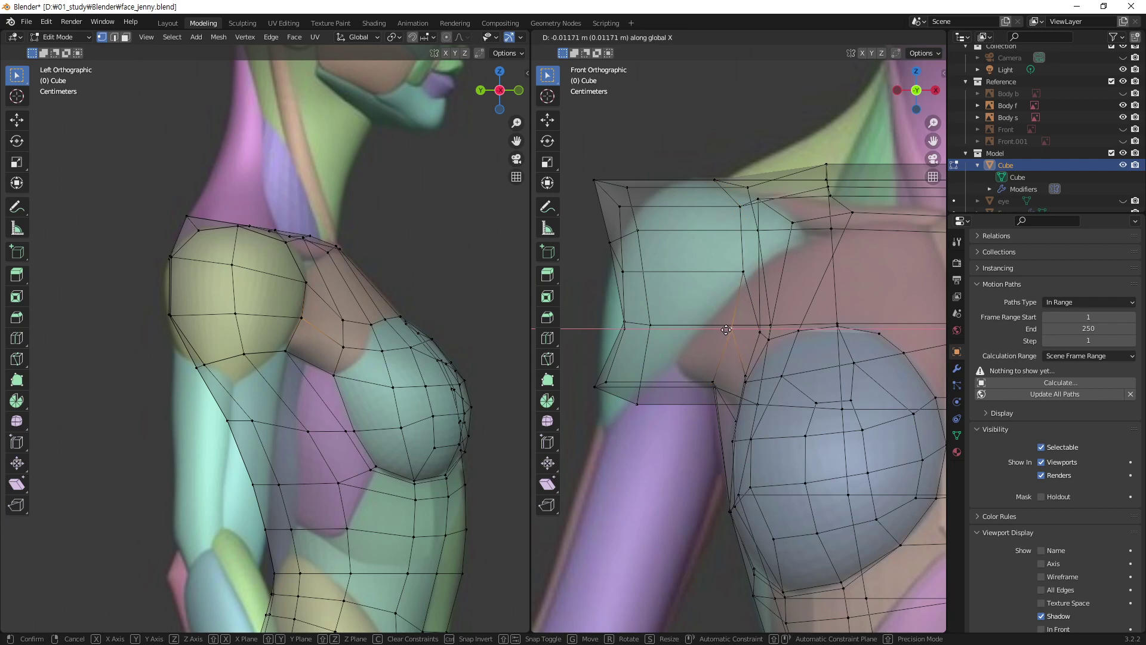
left_click(725, 329)
- Reposition the mid-shoulder and upper shoulder vertices to follow the reference edge
left_click(741, 272)
key("g")
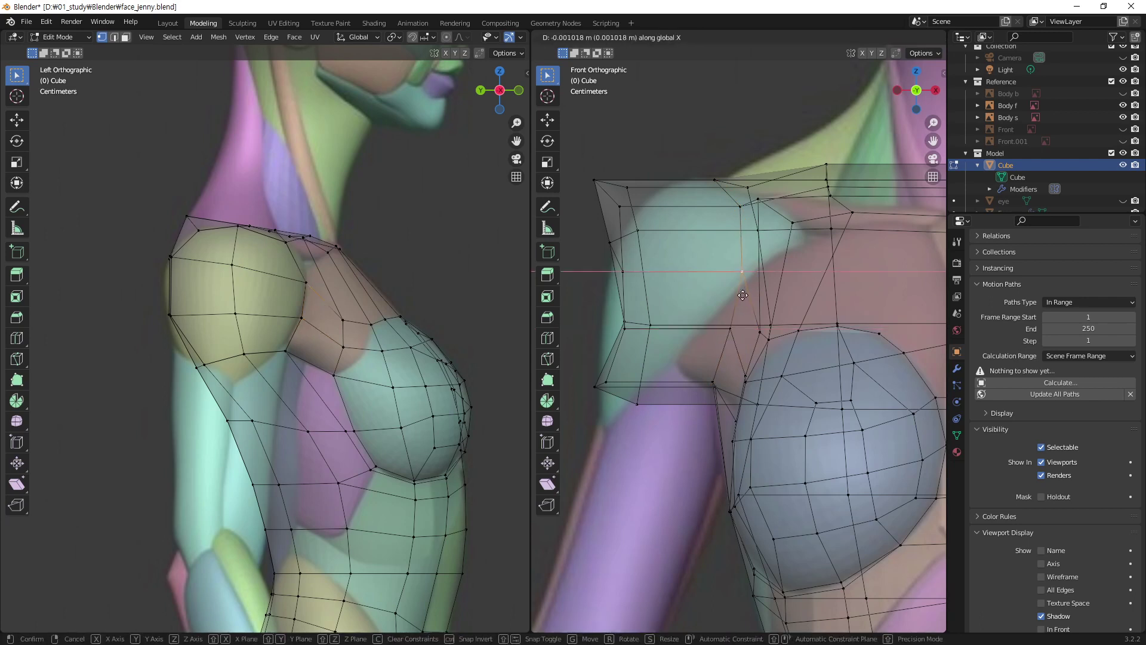
left_click(742, 295)
left_click(740, 206)
key("g")
left_click(734, 206)
- Try sliding the shoulder's top-edge vertex along X, then undo that move
left_click(716, 177)
key("g")
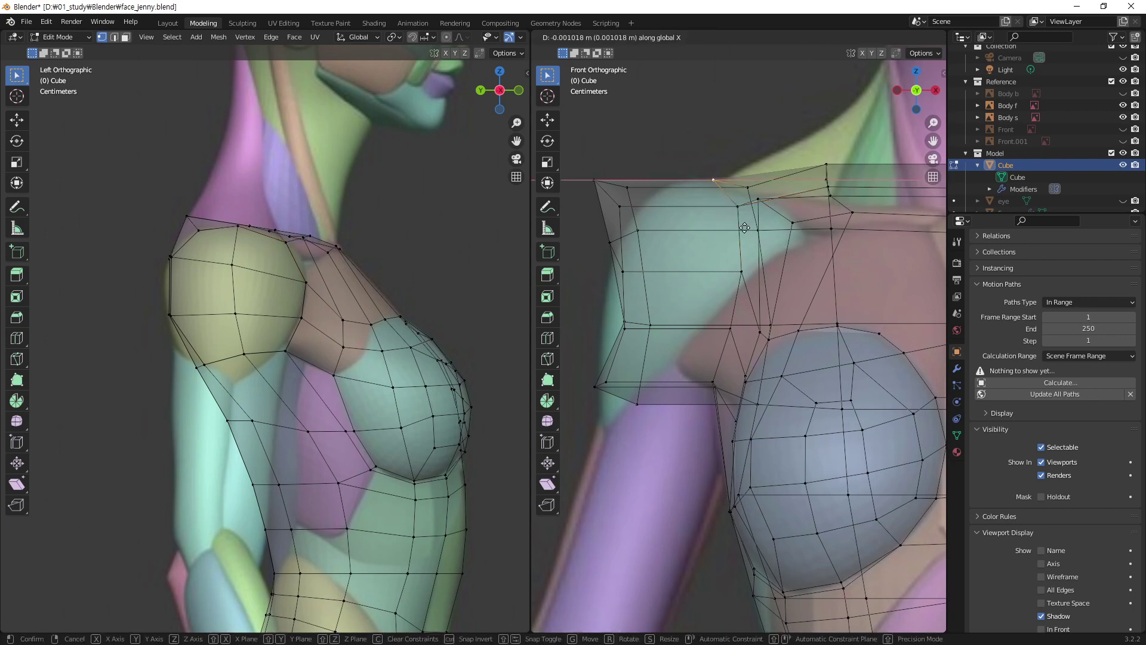
key("x")
left_click(752, 228)
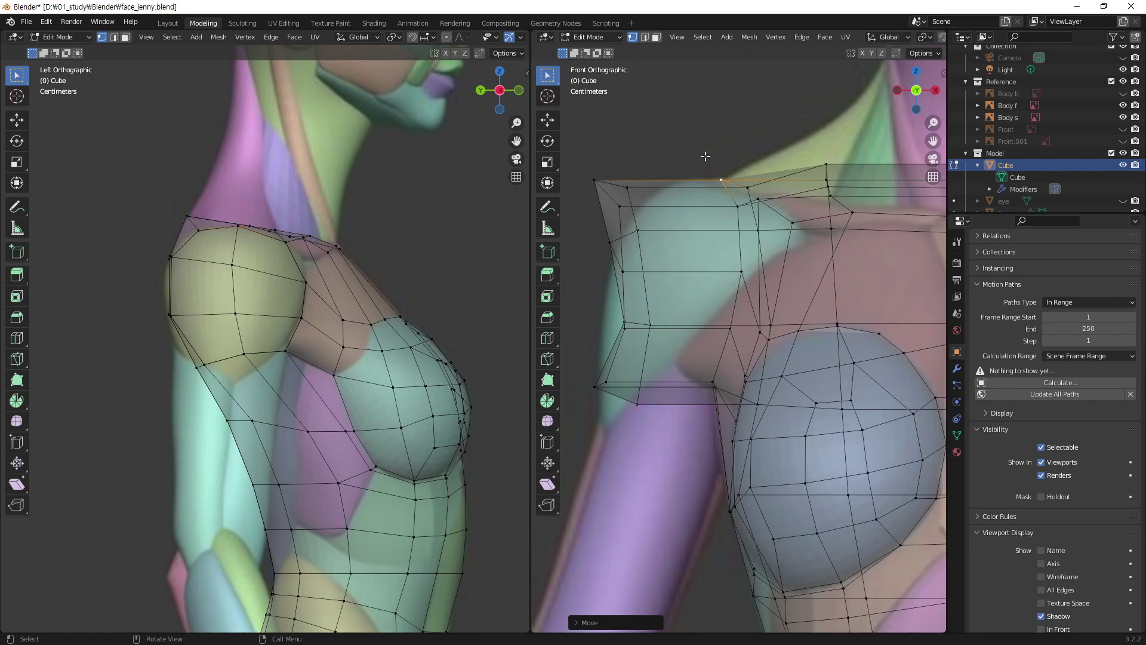
key("ctrl+z")
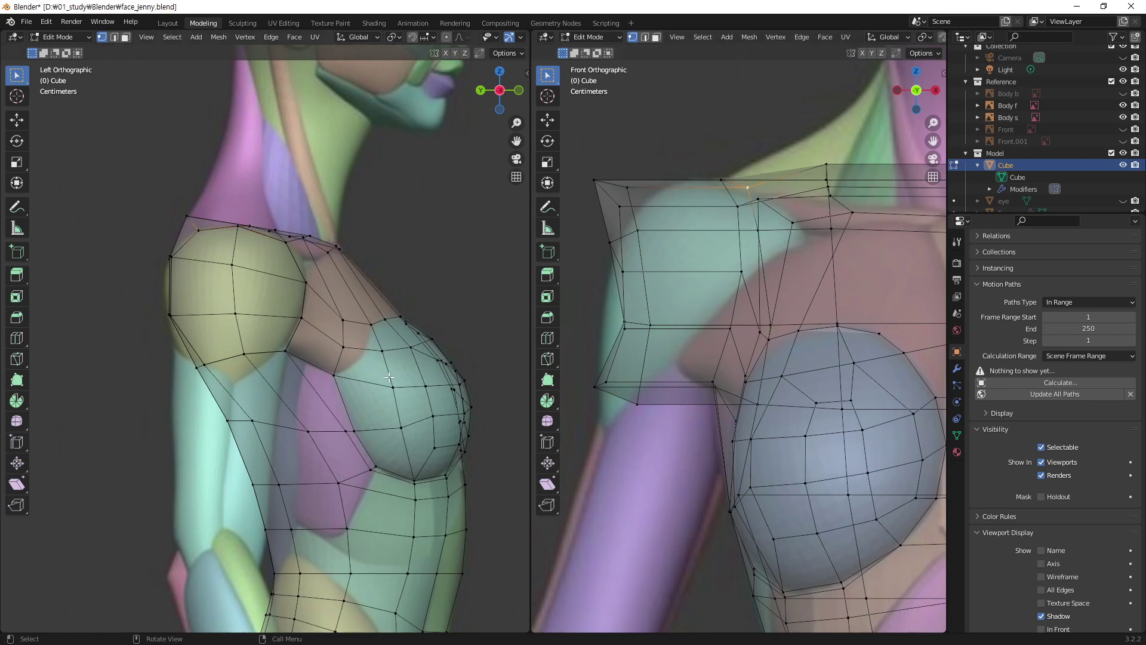
middle_click_drag(374, 287, 365, 265)
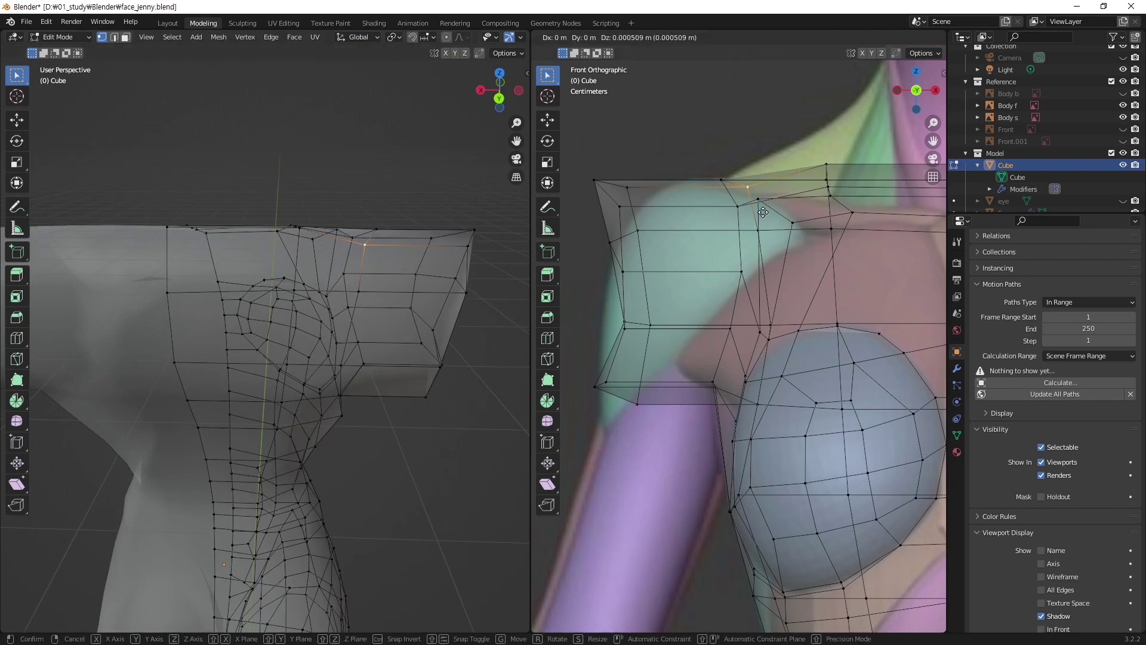
- Slide three shoulder vertices, including the one above the chest, along X
key("g")
key("x")
left_click(741, 221)
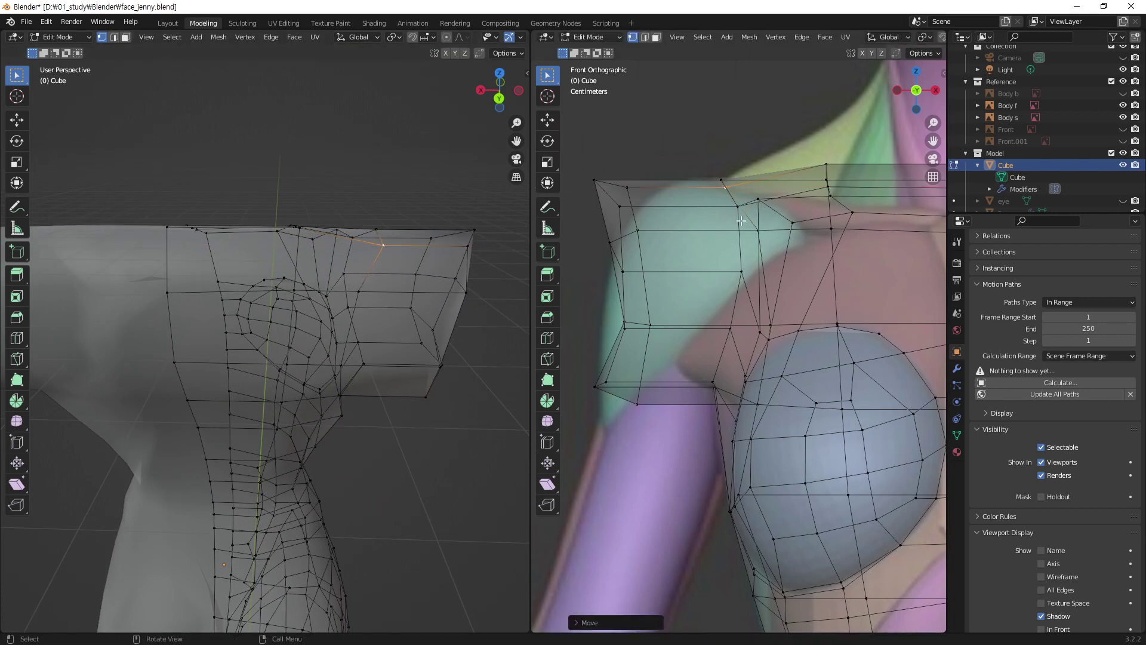
key("g")
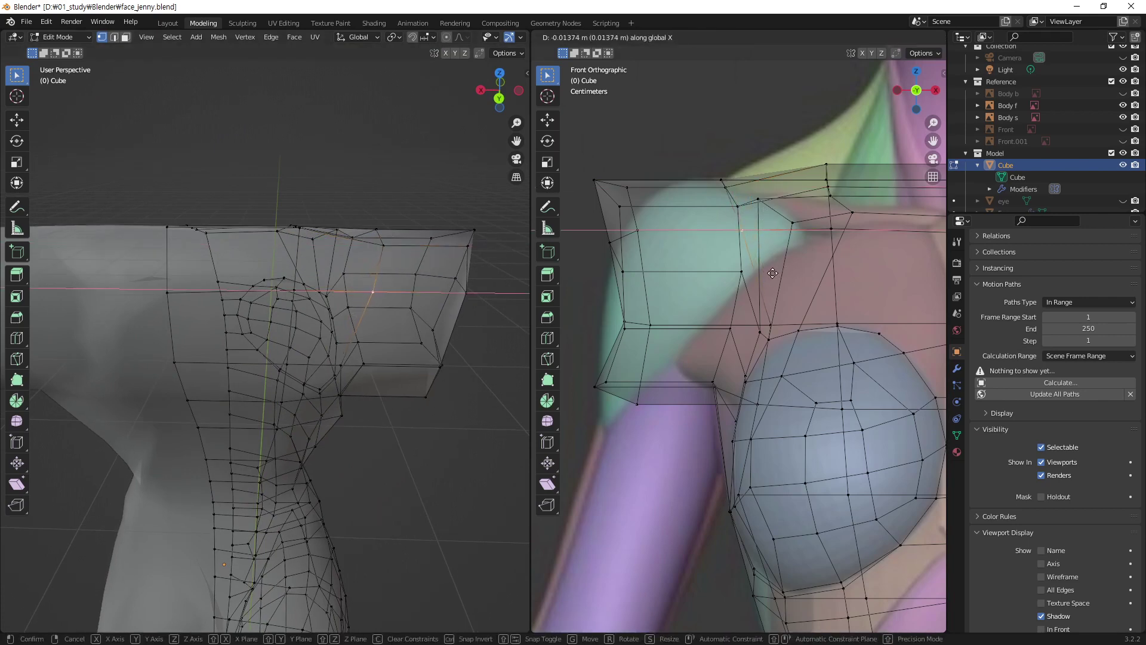
left_click(768, 276)
left_click(772, 327)
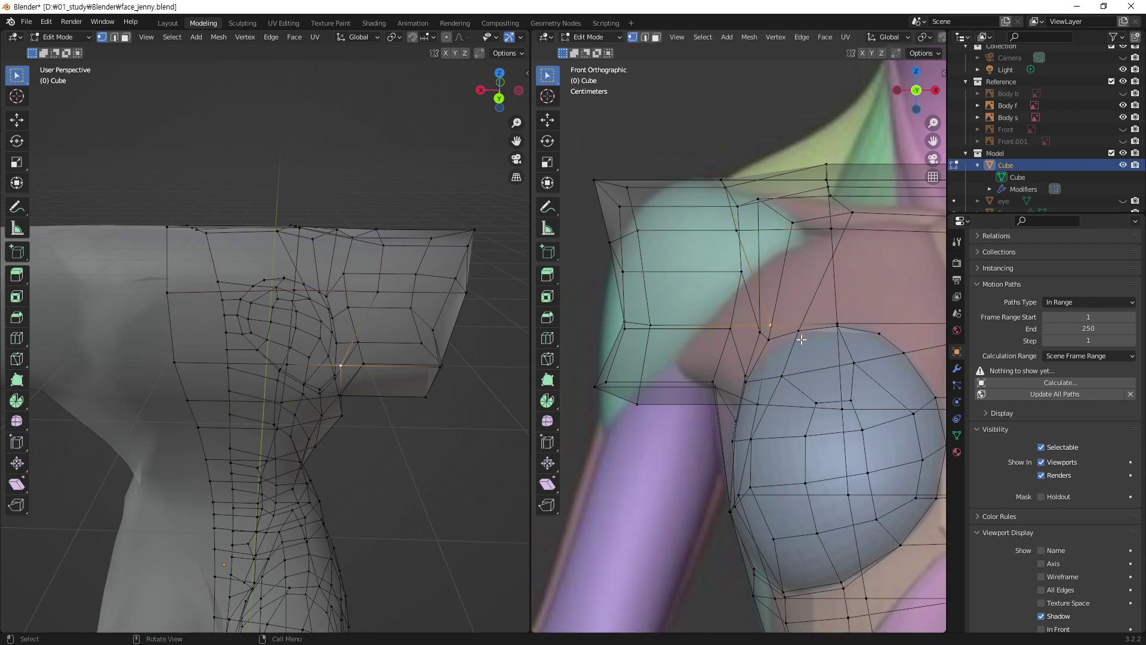
key("g")
key("x")
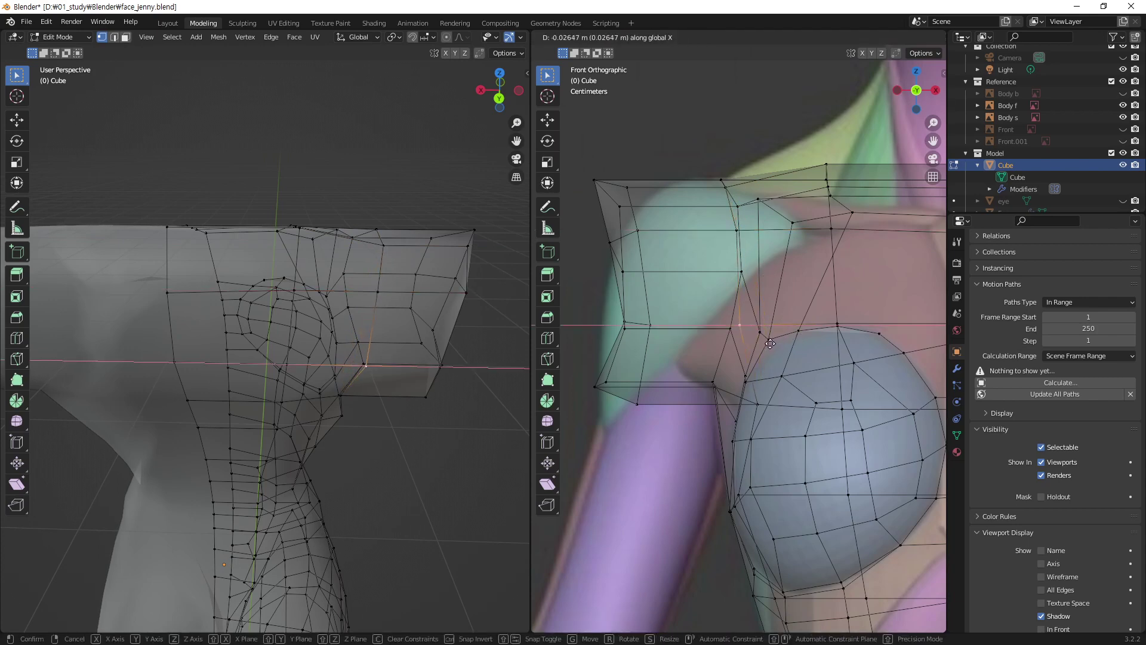
left_click(766, 343)
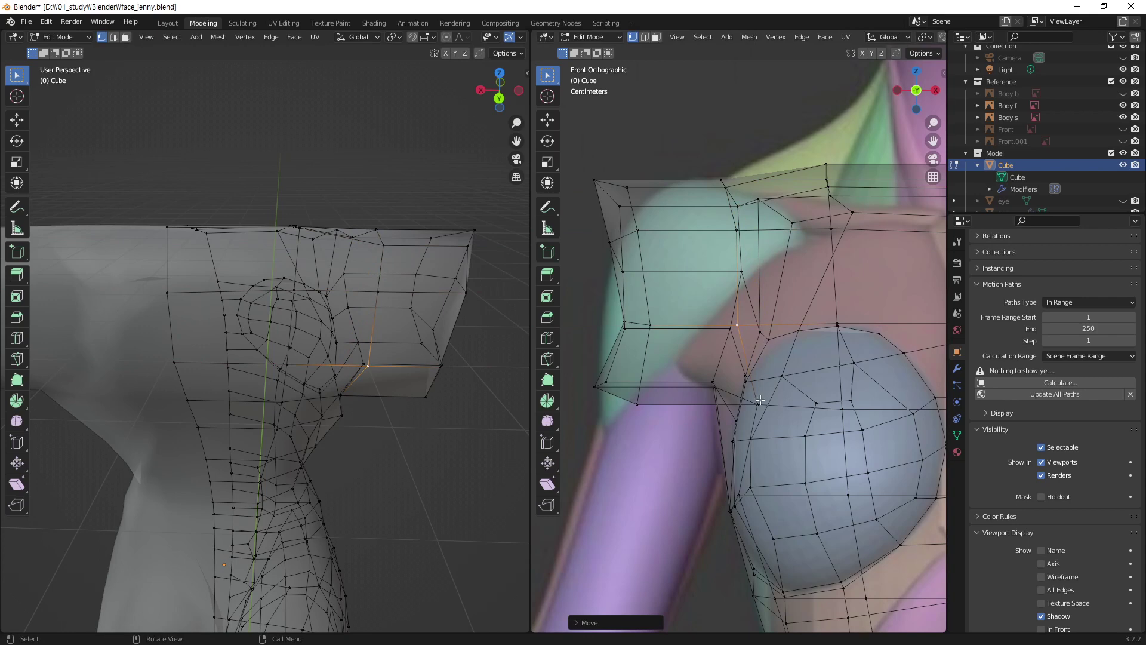
- Move the armpit's lower-corner vertex about 0.035 m left along X
mouse_move(272, 384)
middle_mouse_down()
mouse_move(345, 374)
mouse_move(370, 345)
middle_mouse_up()
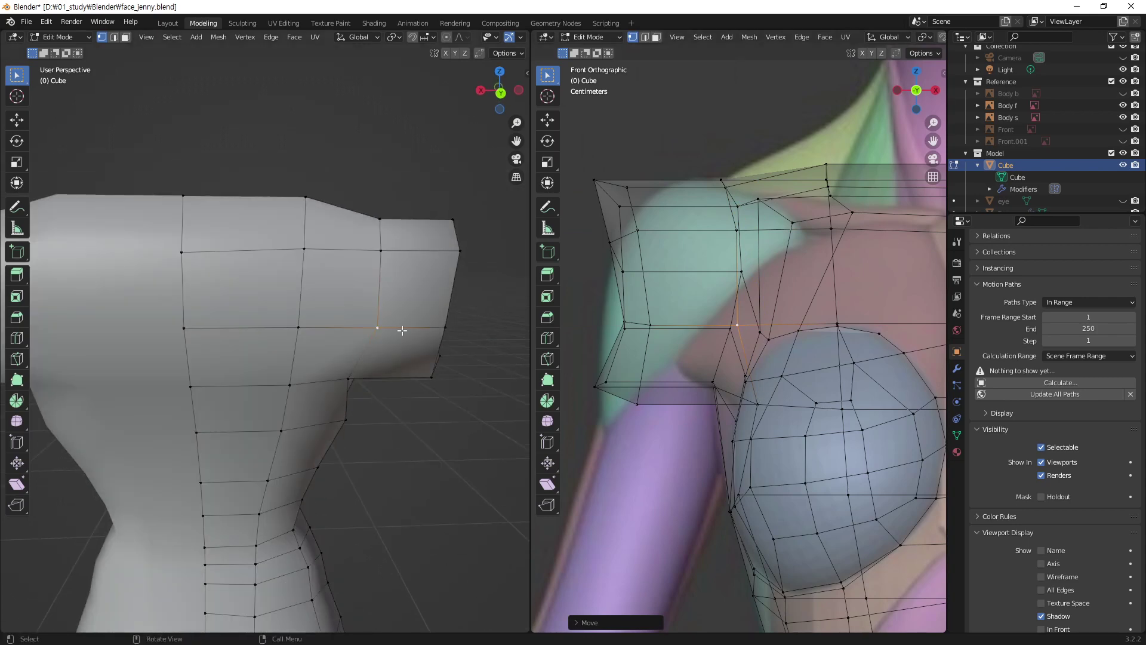
left_click(369, 346)
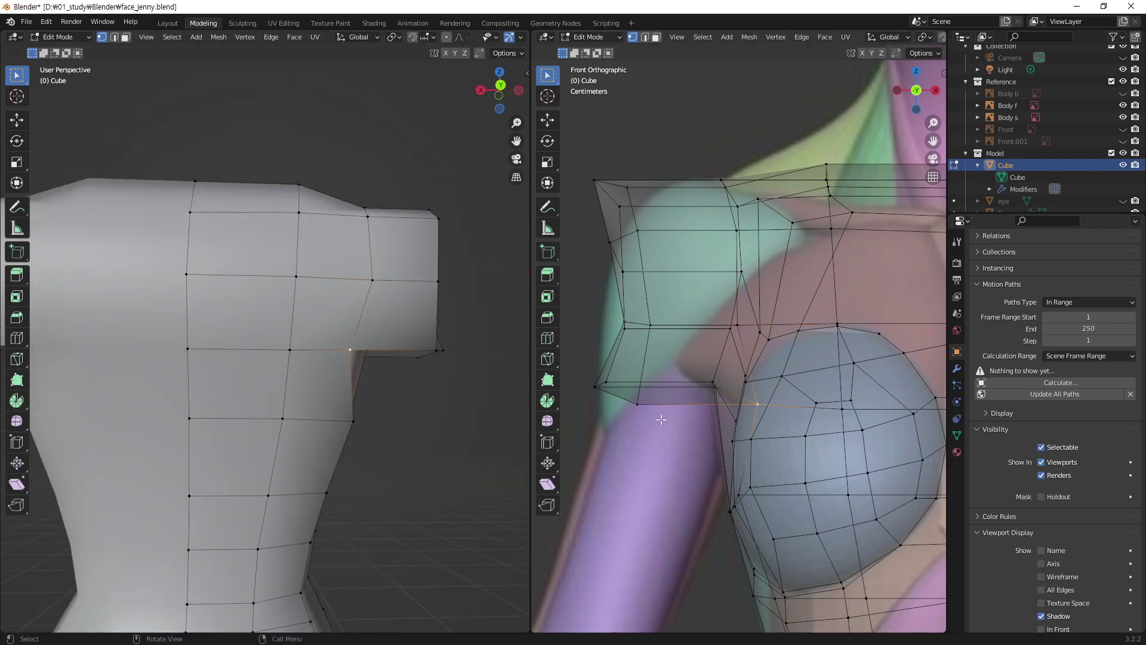
key("g")
key("x")
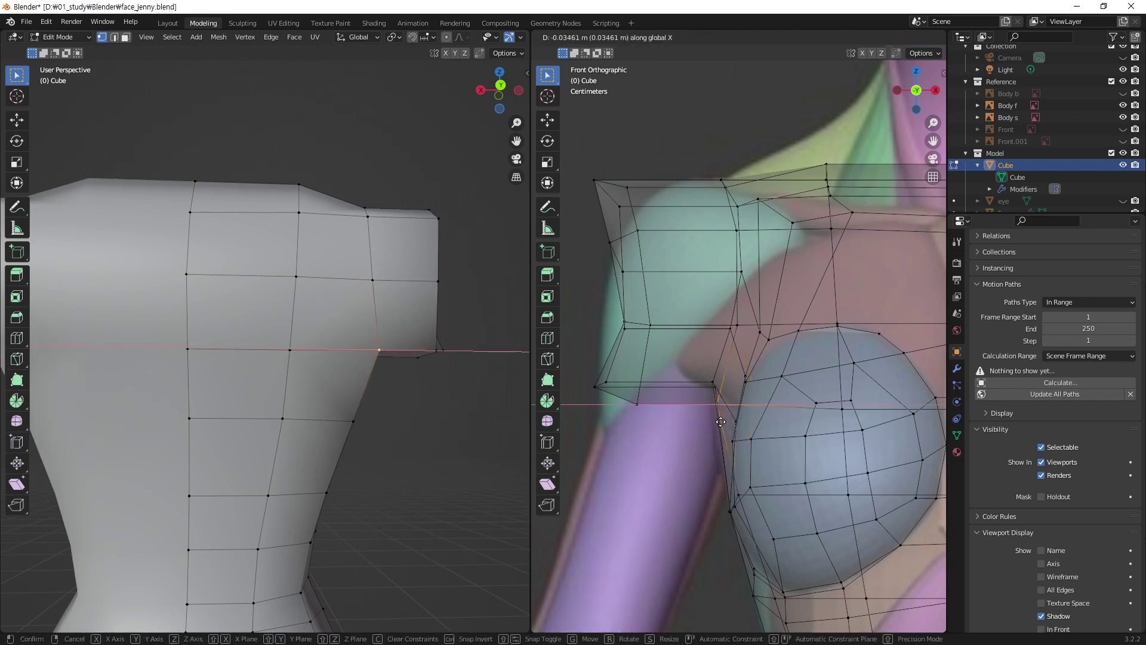
left_click(721, 421)
mouse_move(381, 323)
middle_mouse_down()
mouse_move(138, 339)
mouse_move(307, 275)
mouse_move(305, 316)
mouse_move(434, 302)
mouse_move(315, 324)
middle_mouse_up()
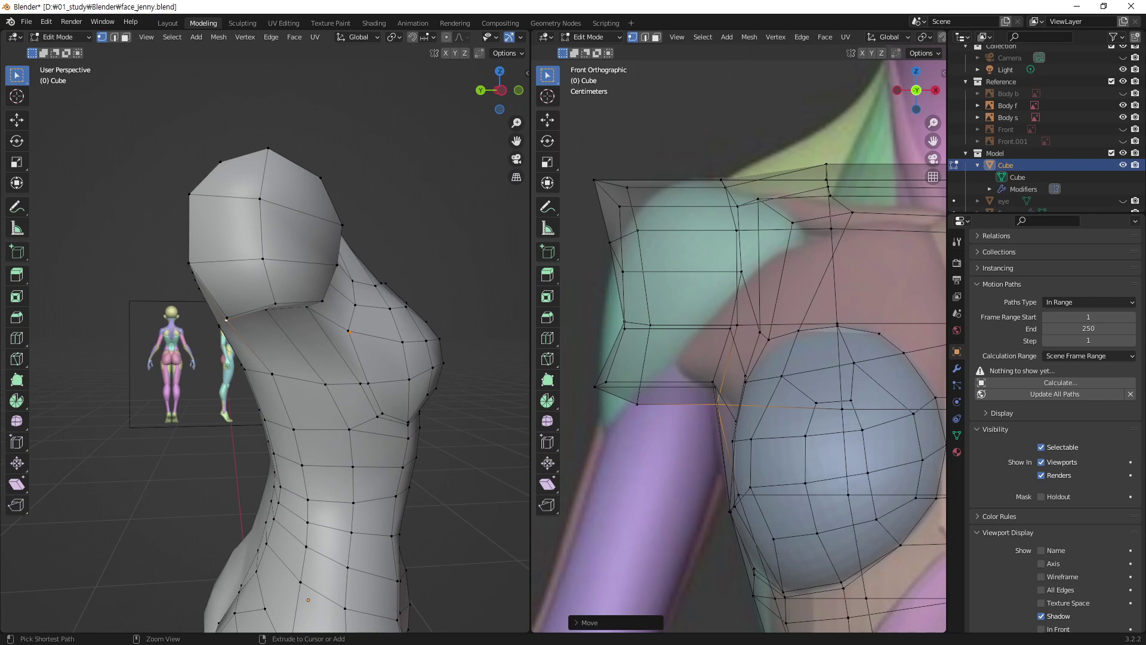
- Sketch guide annotations for the planned chest and armpit edge flow, then clear them
left_click_drag(377, 308, 156, 307)
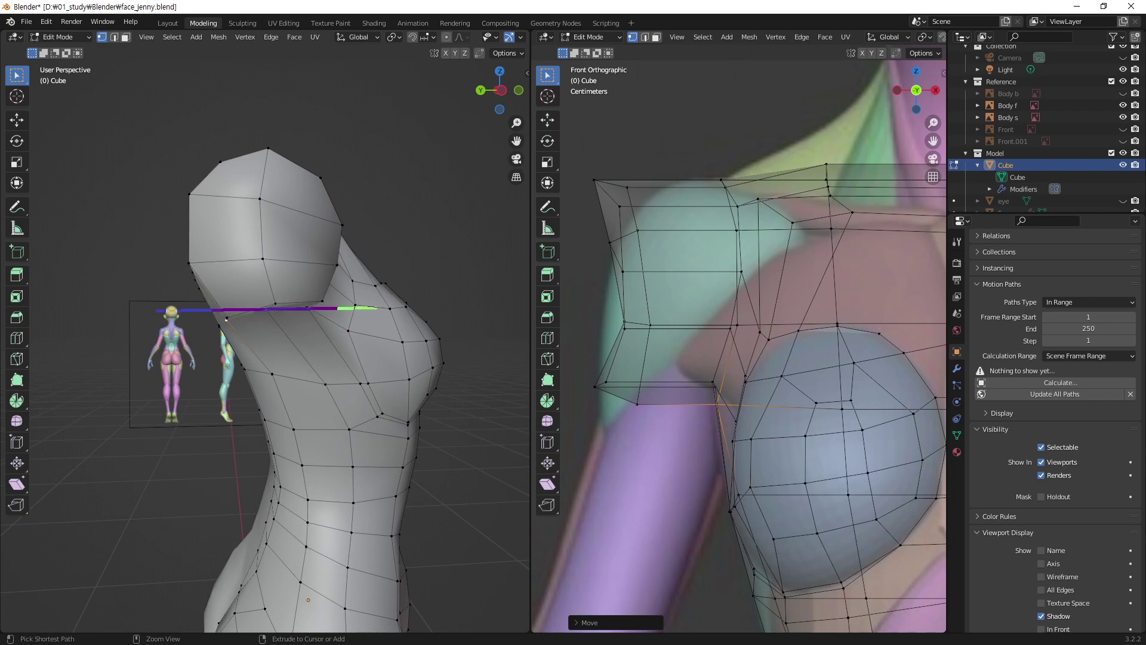
mouse_move(403, 321)
left_mouse_down()
mouse_move(440, 295)
mouse_move(441, 330)
left_mouse_up()
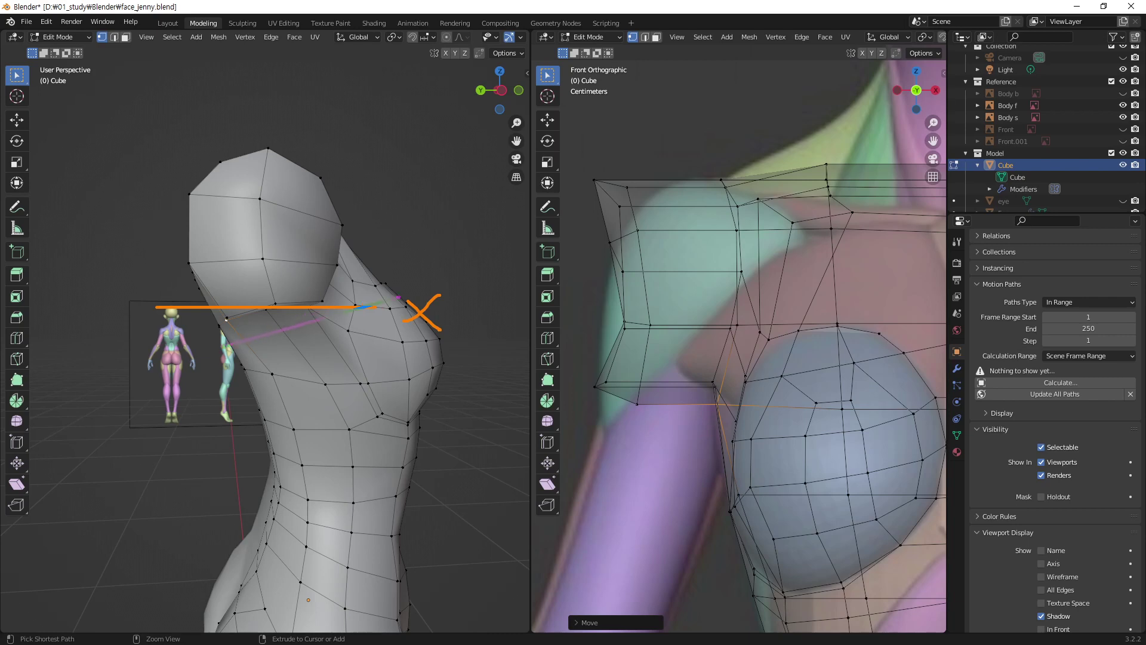
left_click_drag(222, 346, 400, 294)
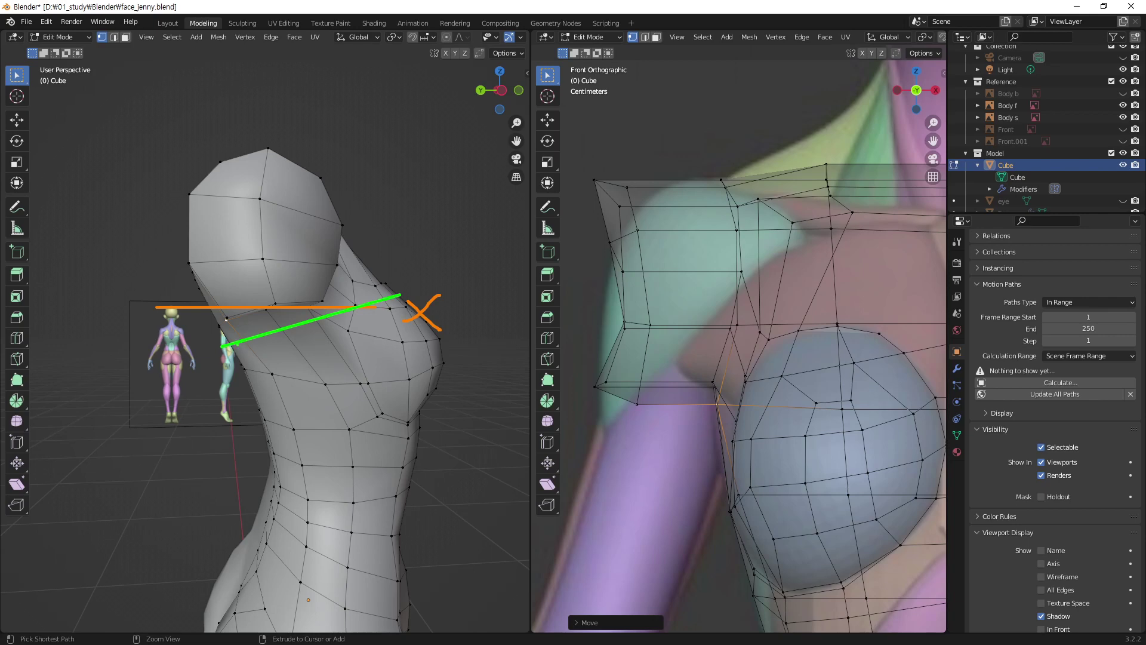
mouse_move(205, 346)
left_mouse_down()
mouse_move(190, 371)
mouse_move(213, 361)
left_mouse_up()
key("Escape")
- Lower the side-chest vertex about 0.009 m along Z
mouse_move(284, 337)
middle_mouse_down()
mouse_move(218, 333)
mouse_move(297, 315)
mouse_move(249, 339)
middle_mouse_up()
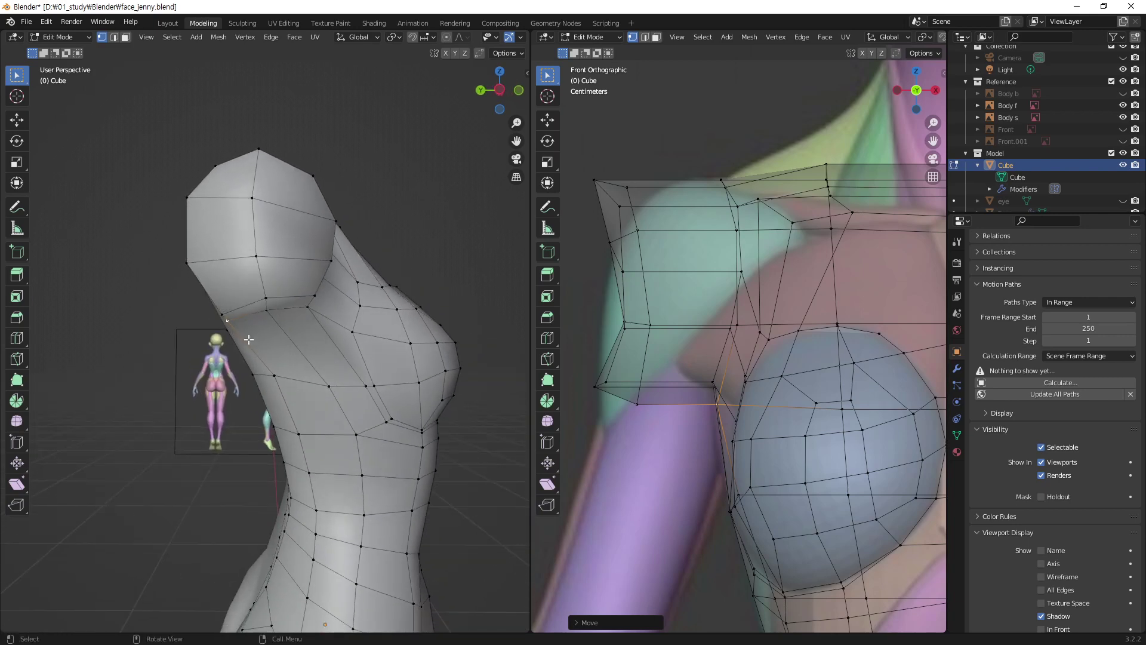
left_click(228, 323)
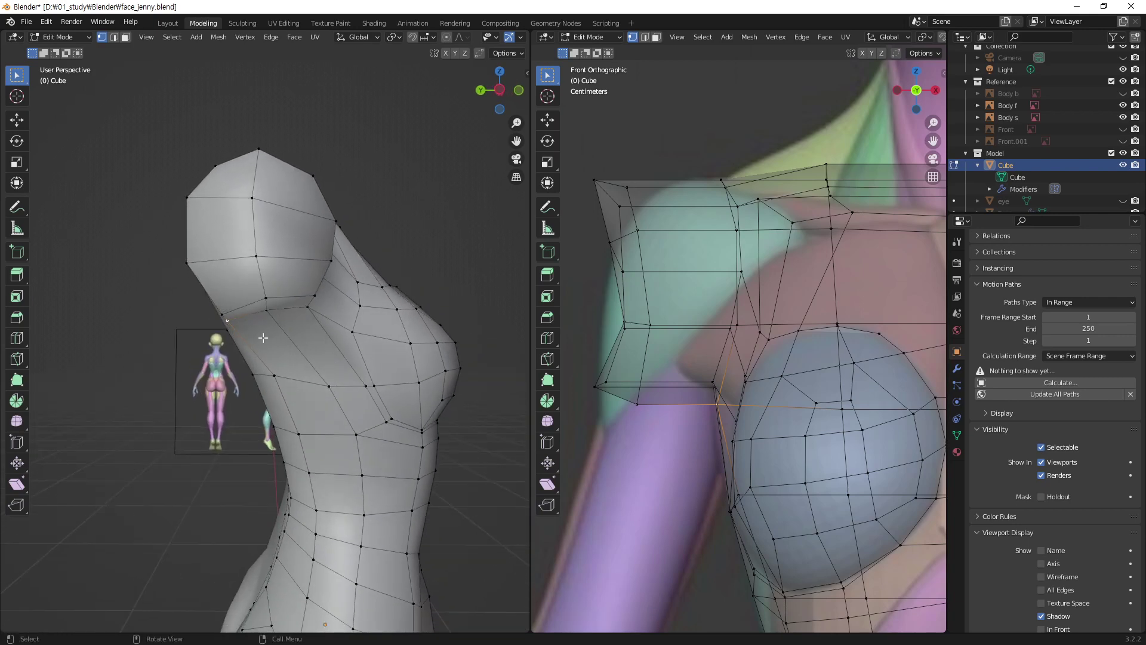
key("g")
key("z")
left_click(283, 343)
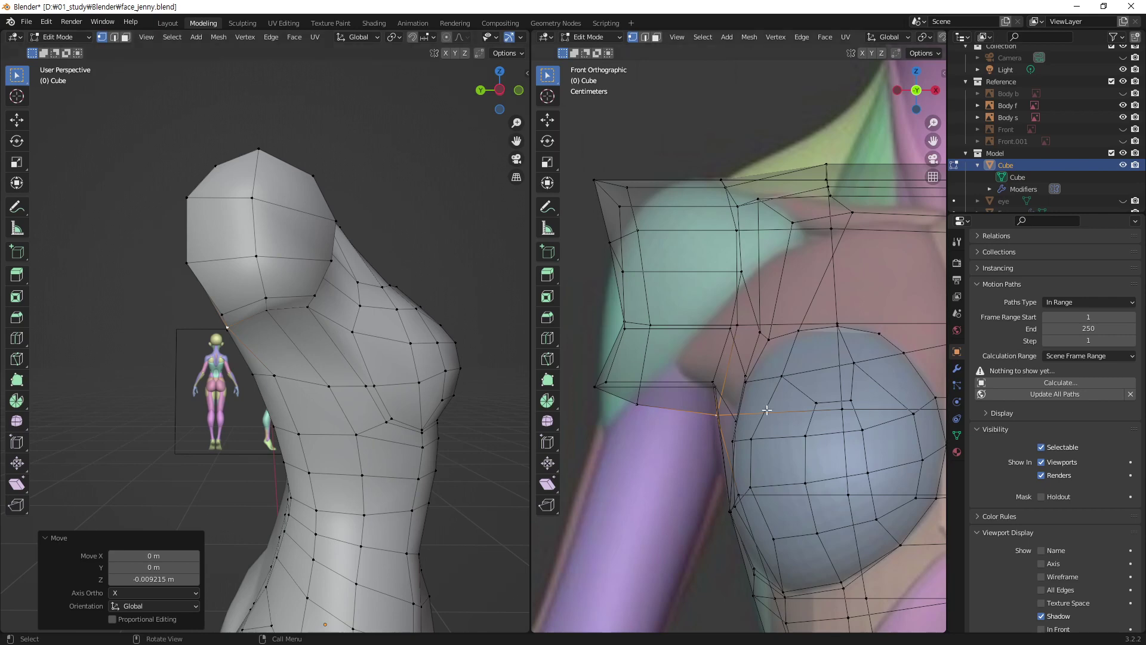
- Move the selected shoulder vertex -0.026931 m along X
mouse_move(355, 334)
middle_mouse_down()
mouse_move(263, 332)
mouse_move(271, 339)
mouse_move(270, 324)
mouse_move(293, 391)
mouse_move(296, 297)
mouse_move(236, 300)
middle_mouse_up()
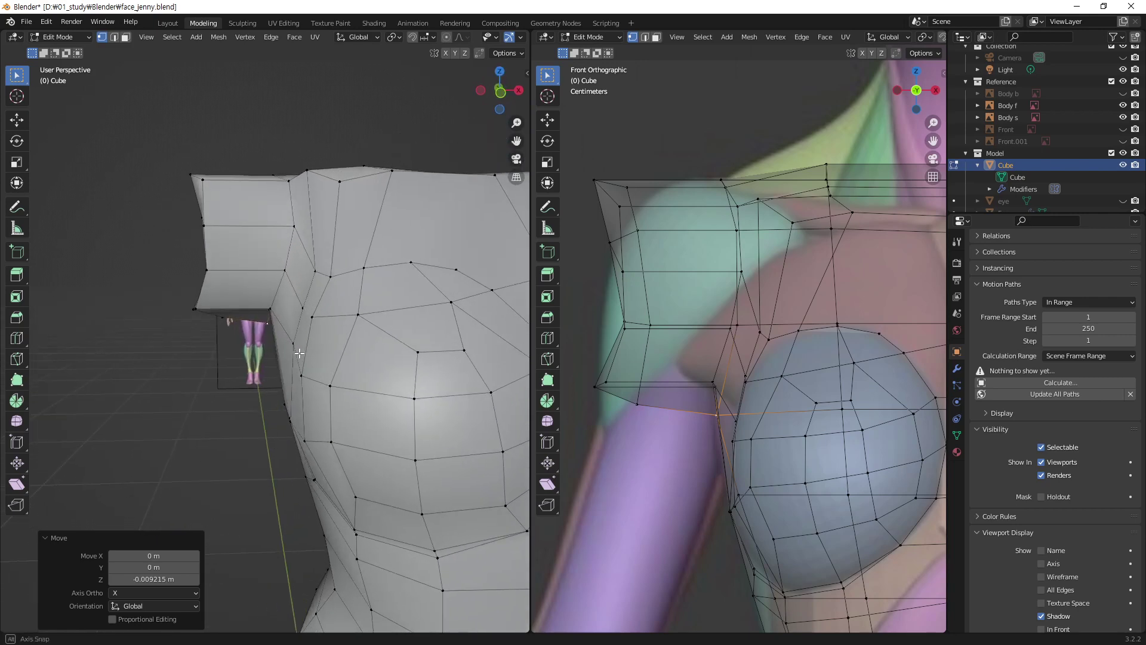
key("g")
key("x")
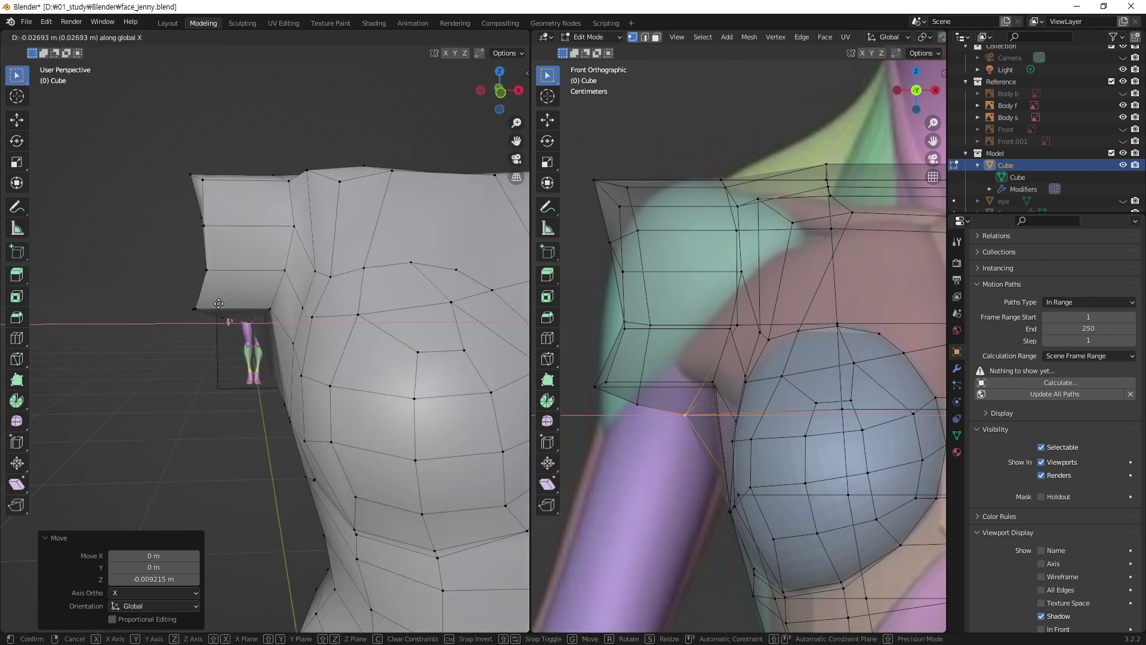
left_click(218, 303)
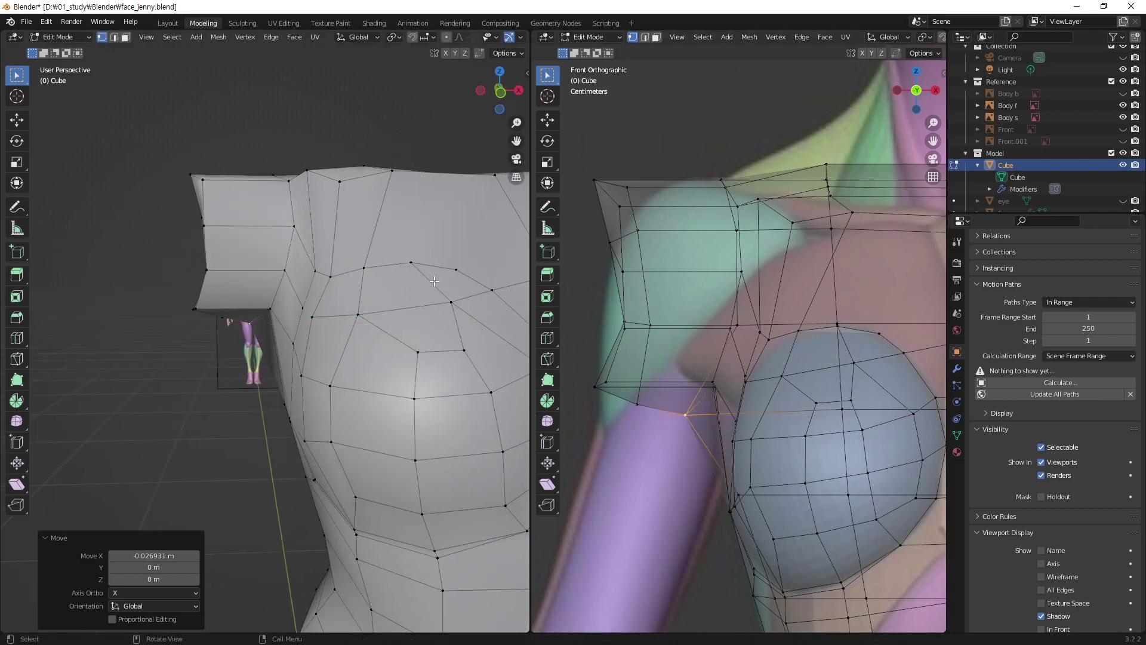
- Slide the underarm corner vertex inward along X
middle_click_drag(281, 322, 450, 240)
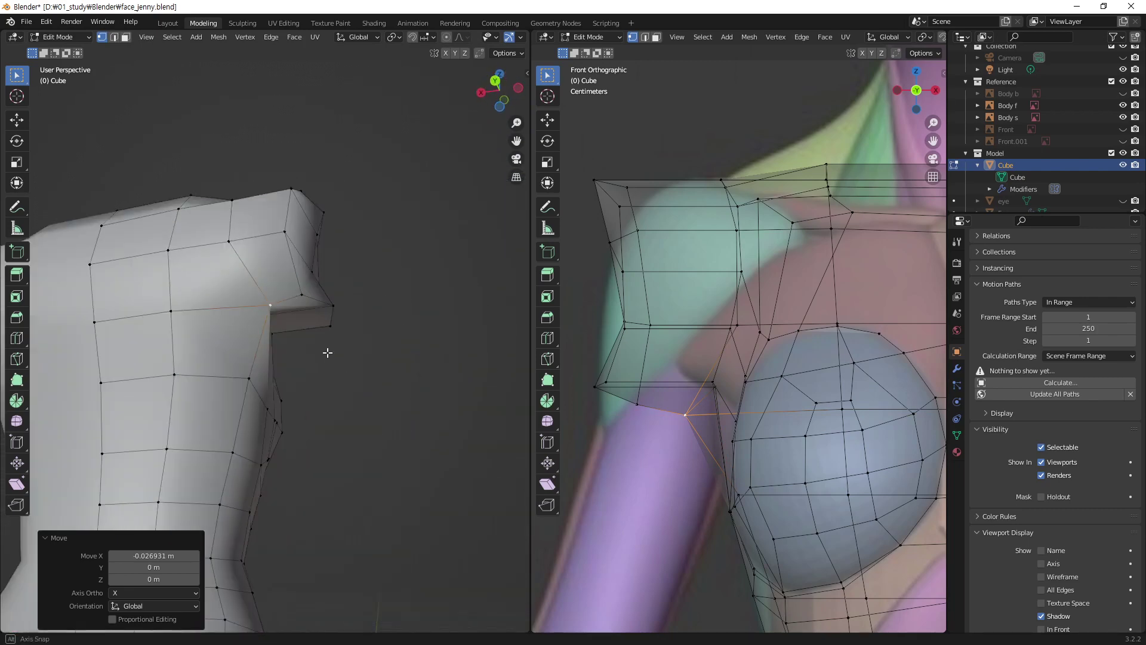
mouse_move(325, 350)
middle_mouse_down()
mouse_move(359, 377)
mouse_move(280, 345)
middle_mouse_up()
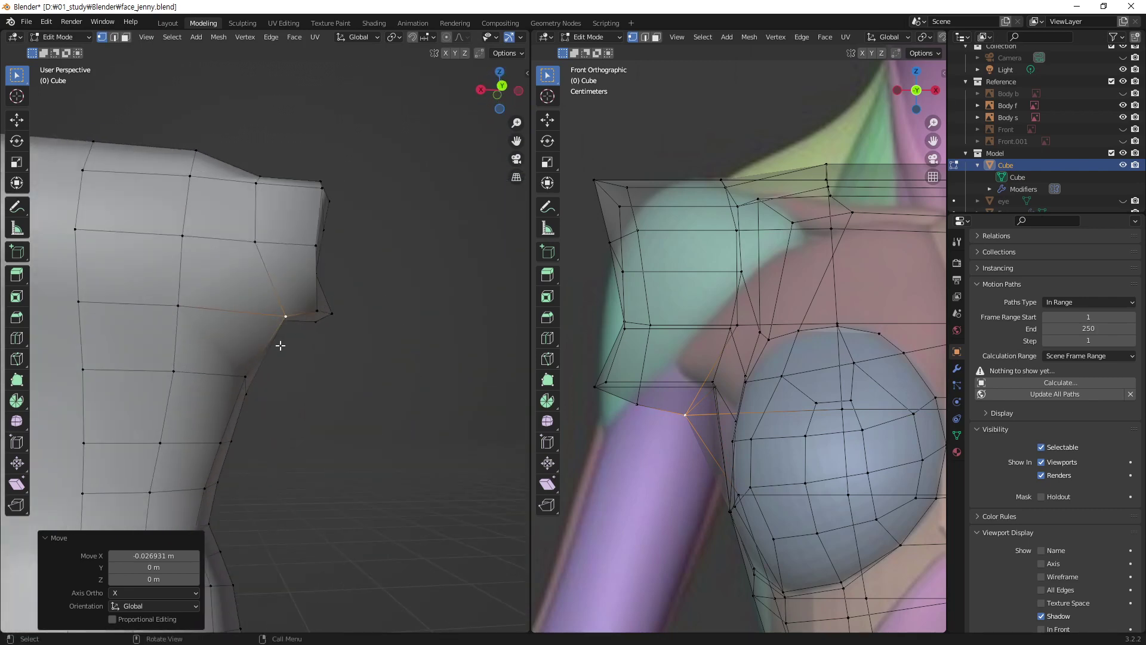
left_click(263, 246)
key("g")
key("x")
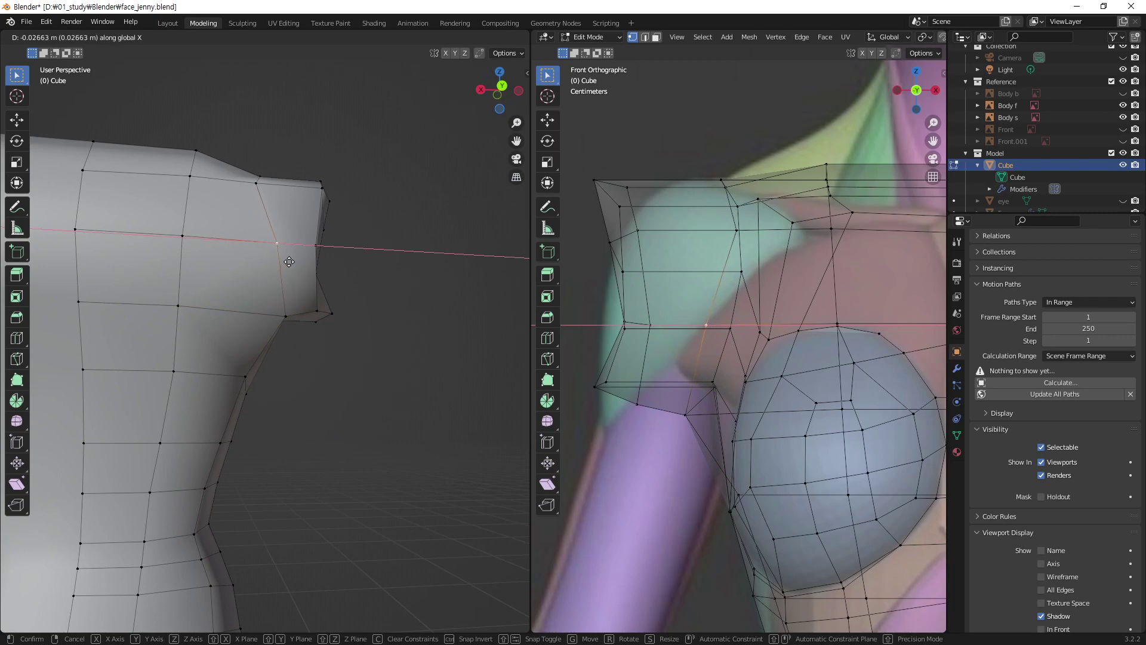
left_click(292, 261)
- Slide the upper shoulder vertex along X, then view the torso from the front
left_click(257, 190)
key("g")
key("x")
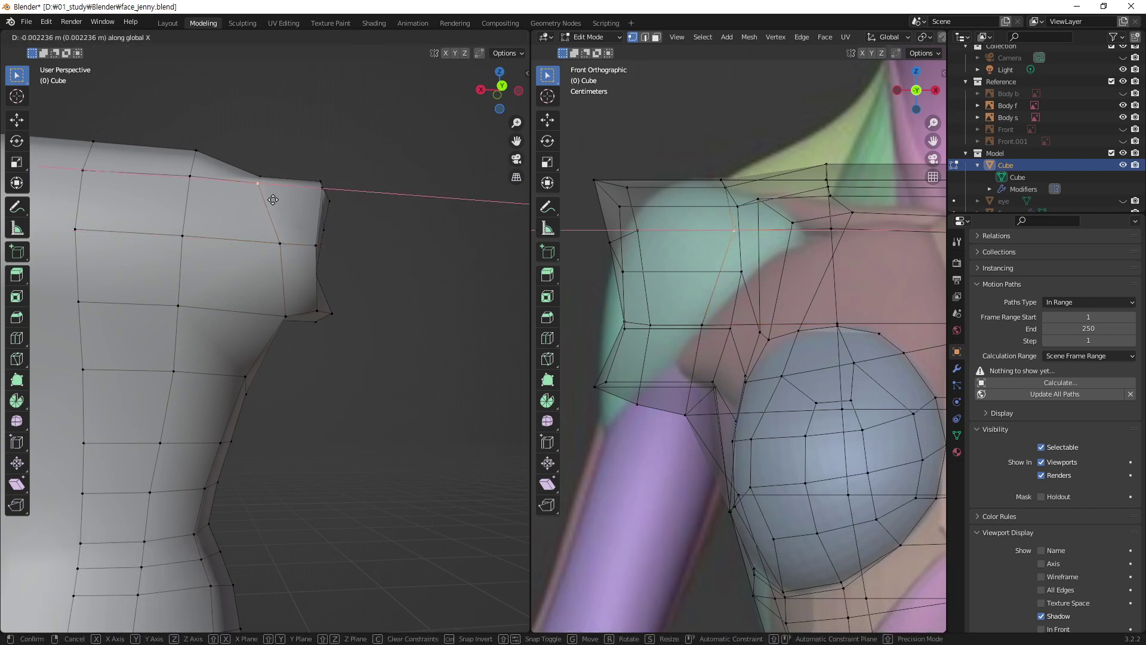
left_click(278, 203)
middle_click_drag(276, 276, 247, 336)
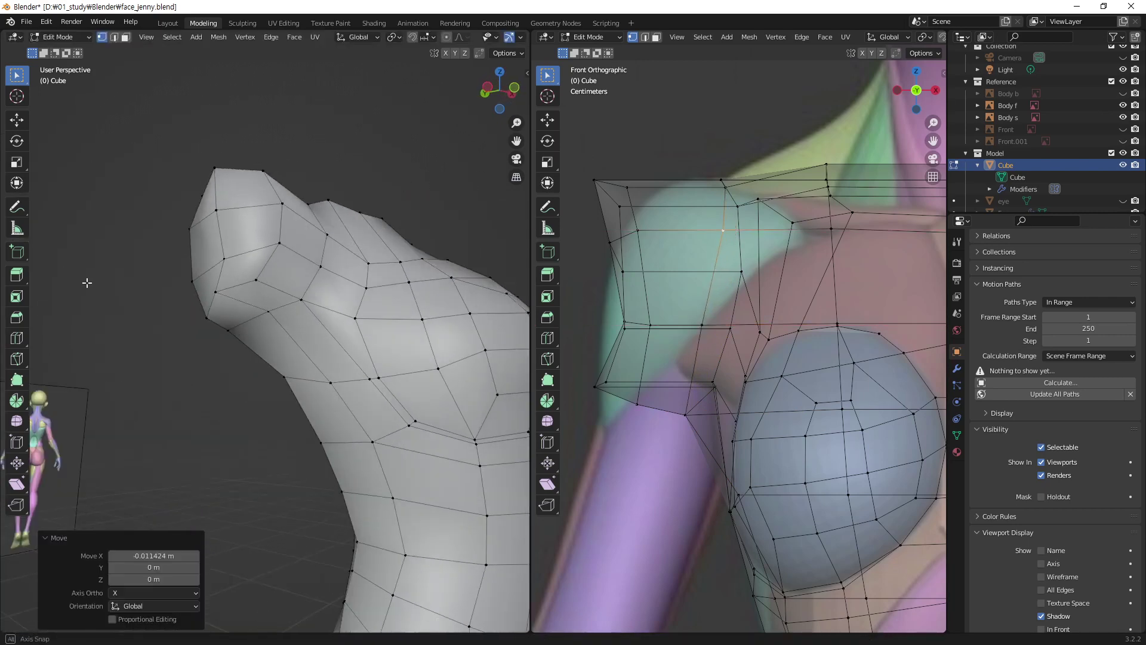
key("KP_1")
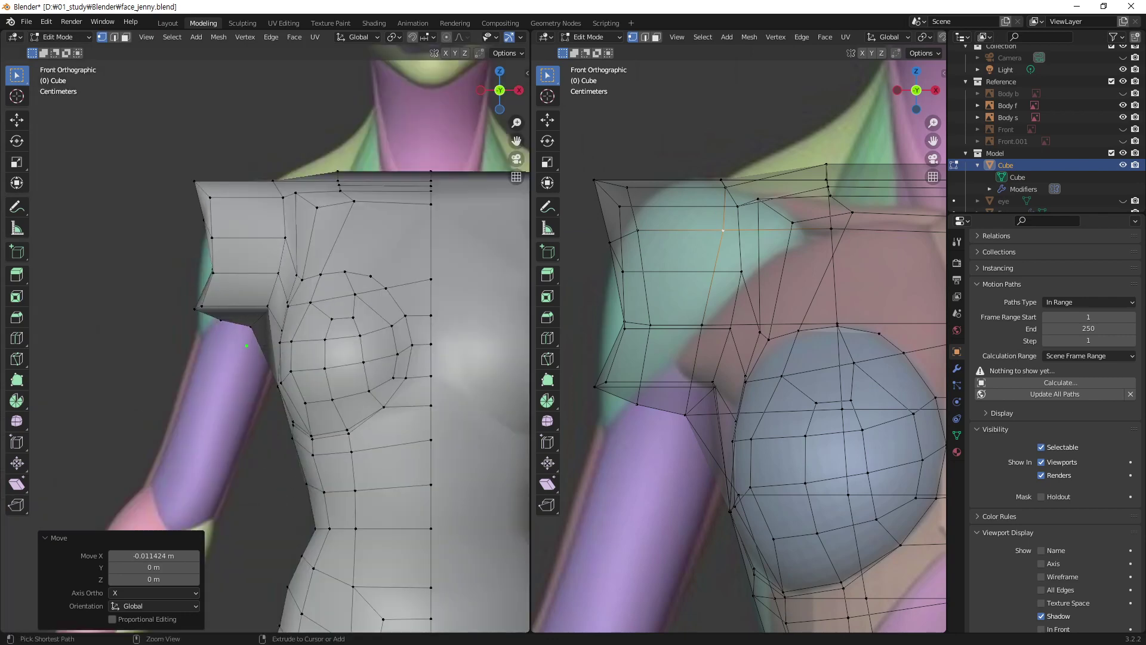
- Select the armpit vertices and toggle X-ray to compare the mesh with the reference
left_click_drag(245, 342, 208, 379)
left_click(221, 320)
left_click(246, 358)
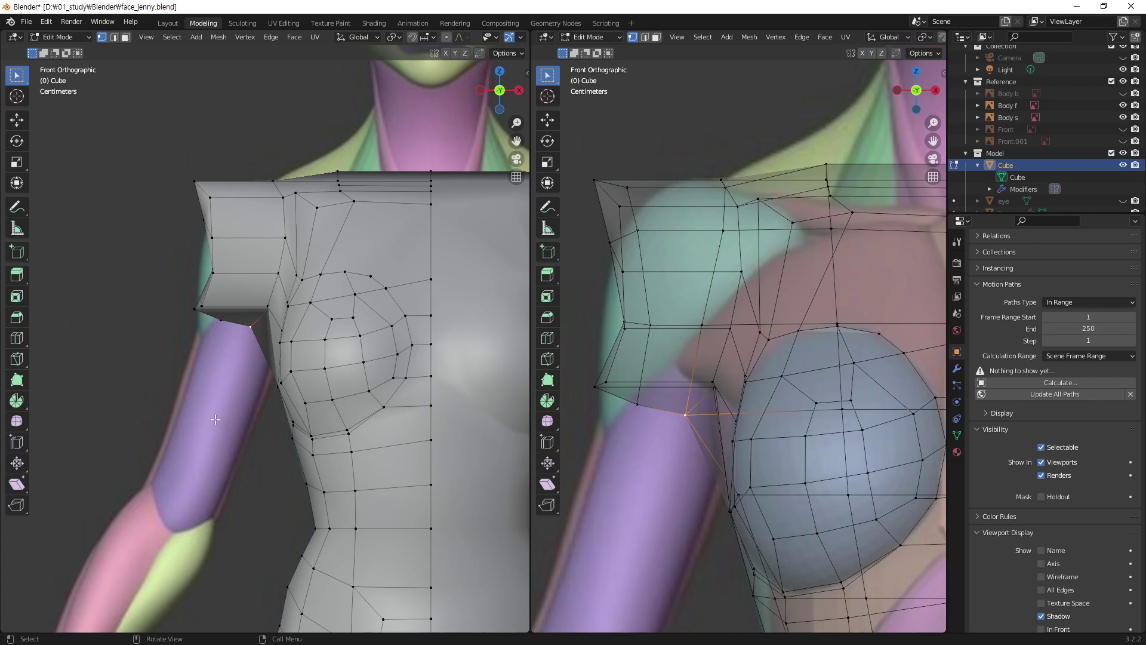
key("alt+z")
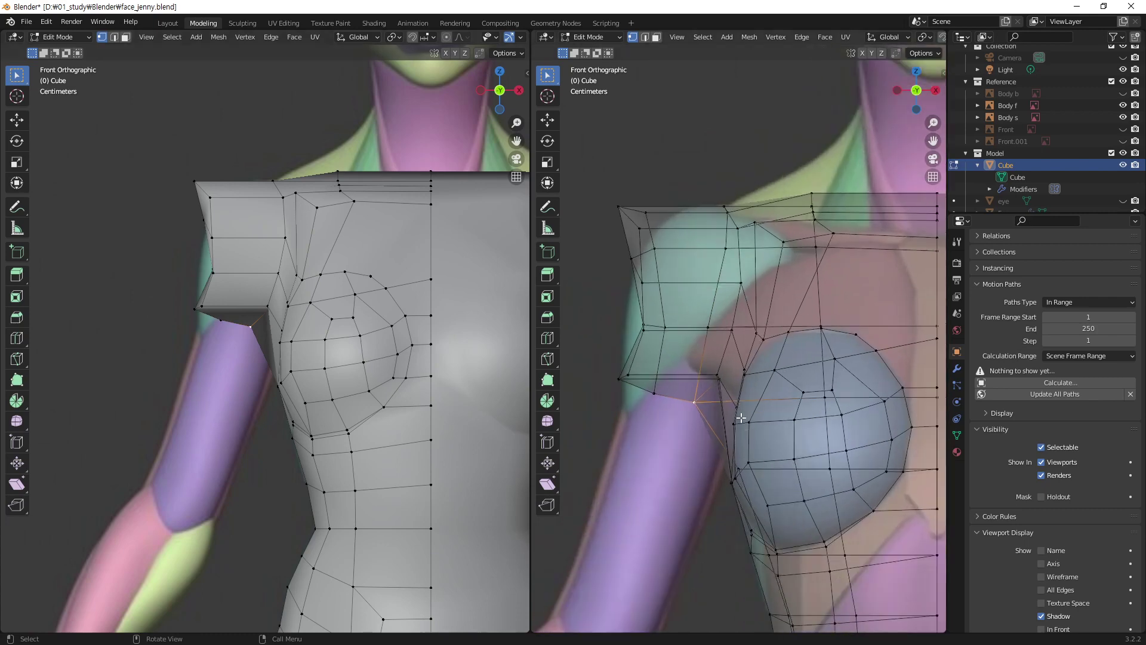
key("alt+z")
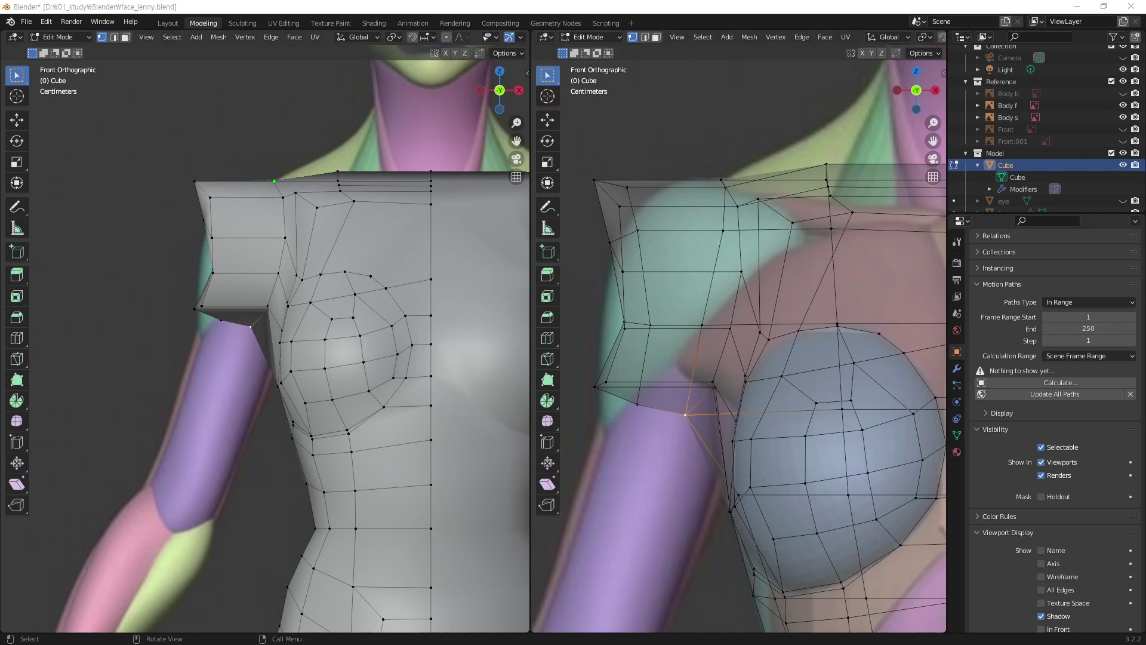
left_click_drag(200, 235, 191, 280)
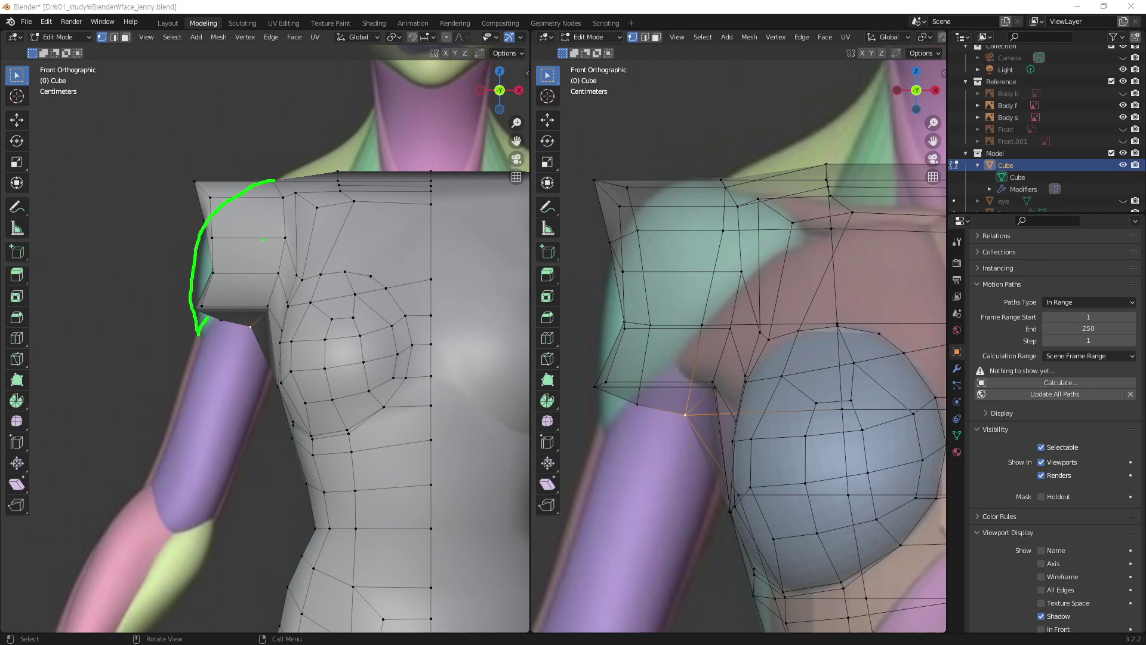
key("Escape")
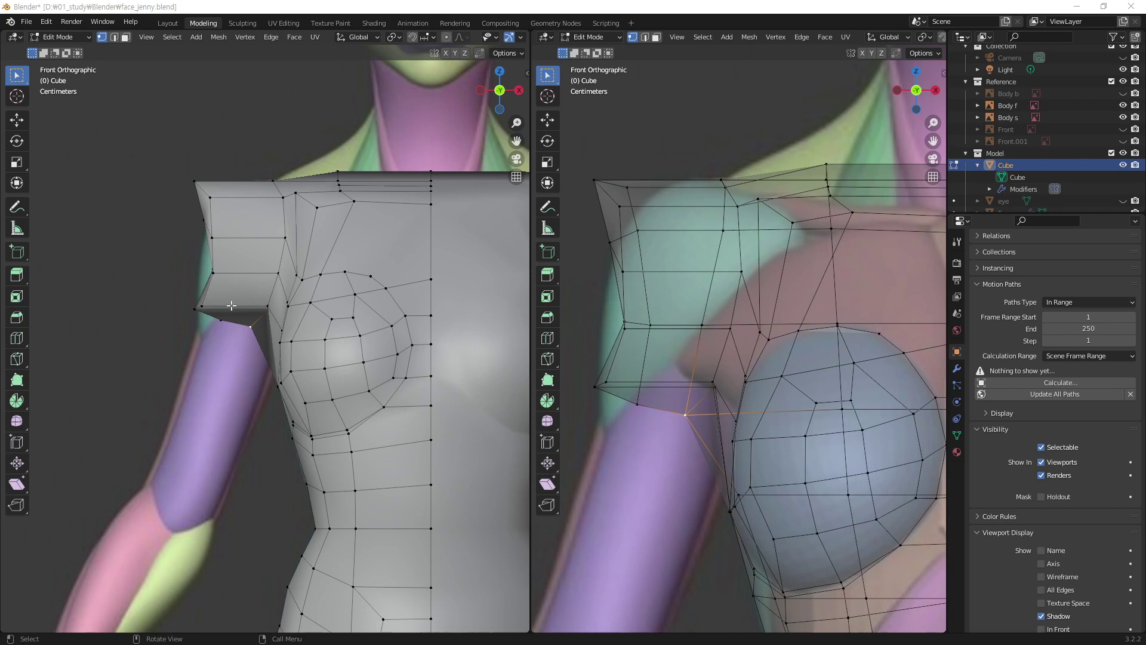
- Reposition the upper outer shoulder vertex and a lower shoulder-edge vertex along the reference curve
left_click(210, 197)
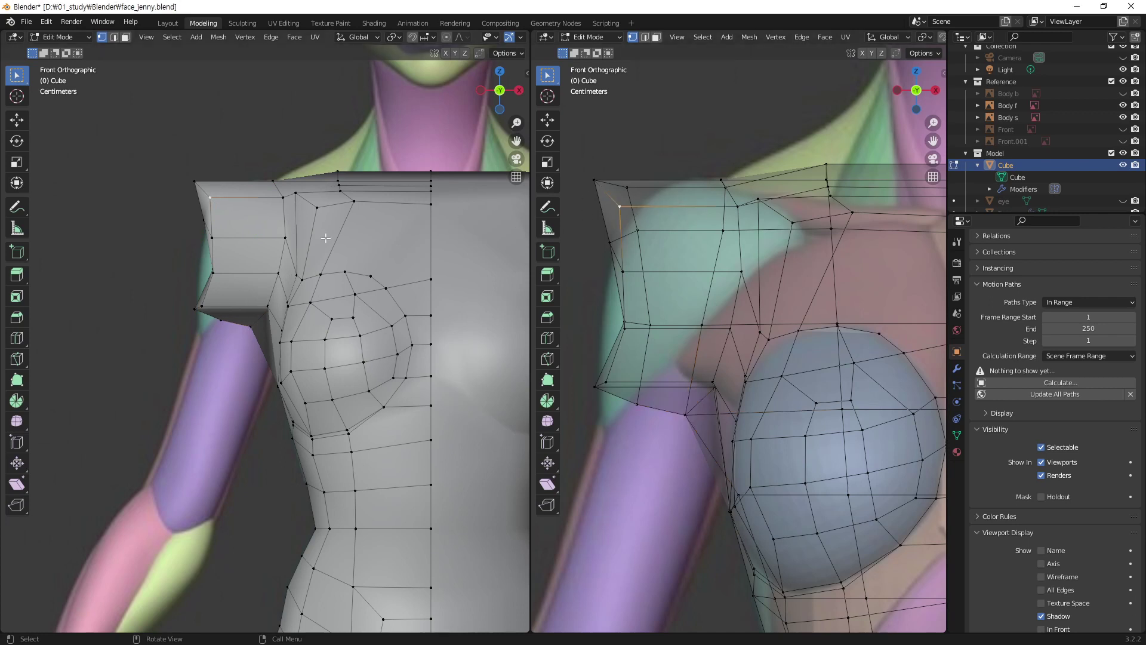
key("g")
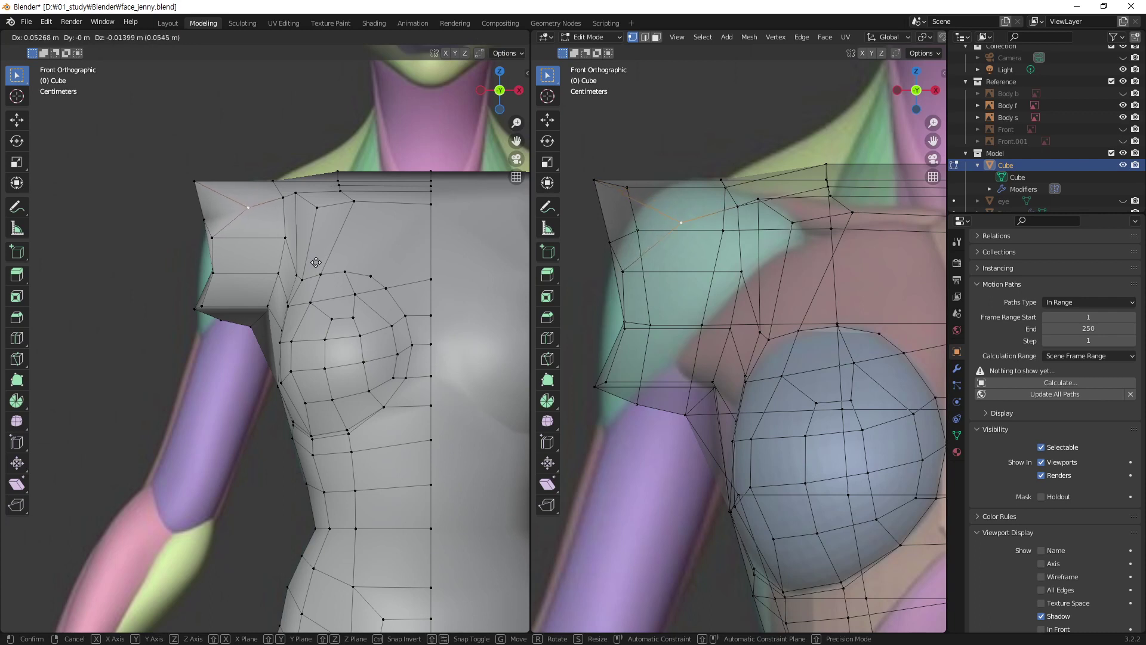
left_click(315, 254)
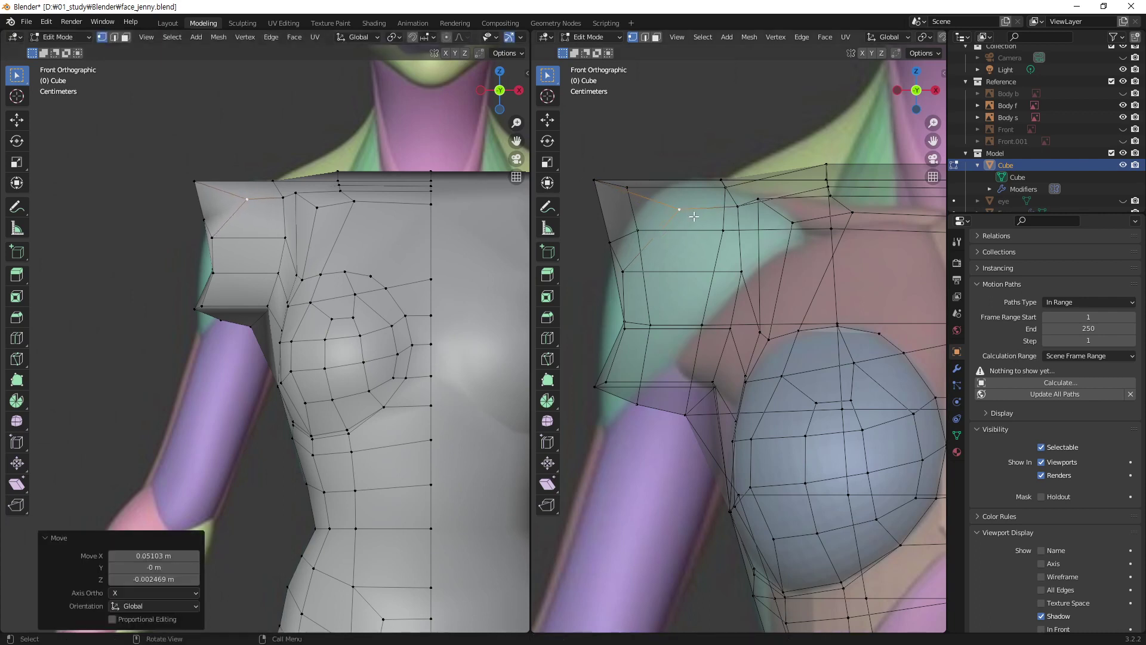
left_click_drag(654, 244, 629, 359)
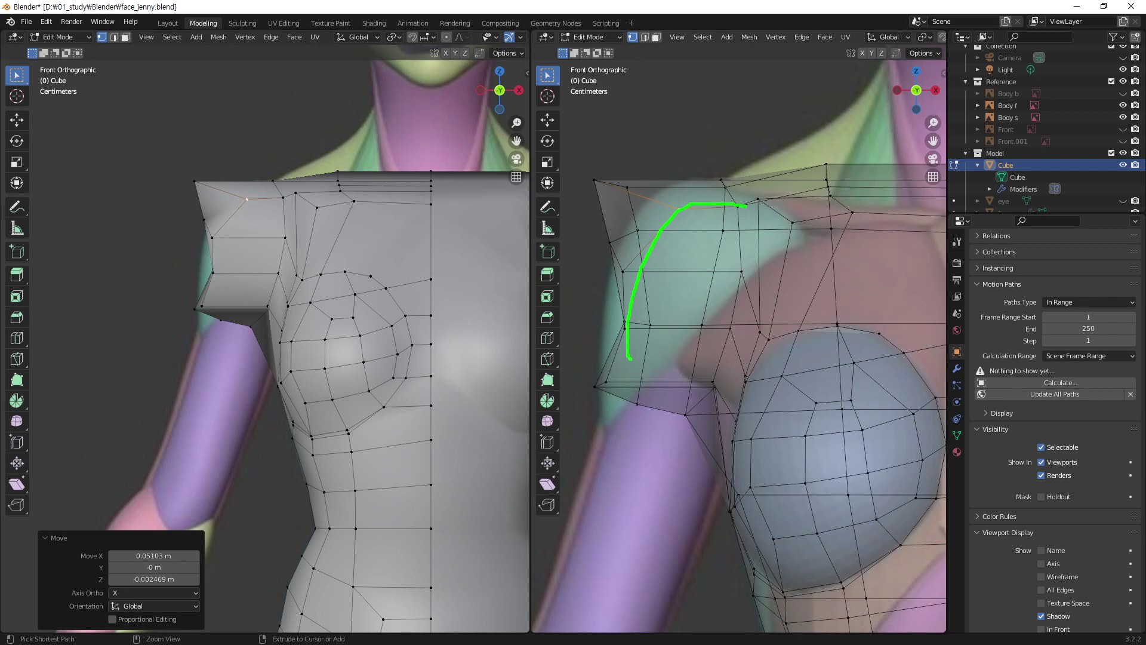
left_click(213, 239)
key("g")
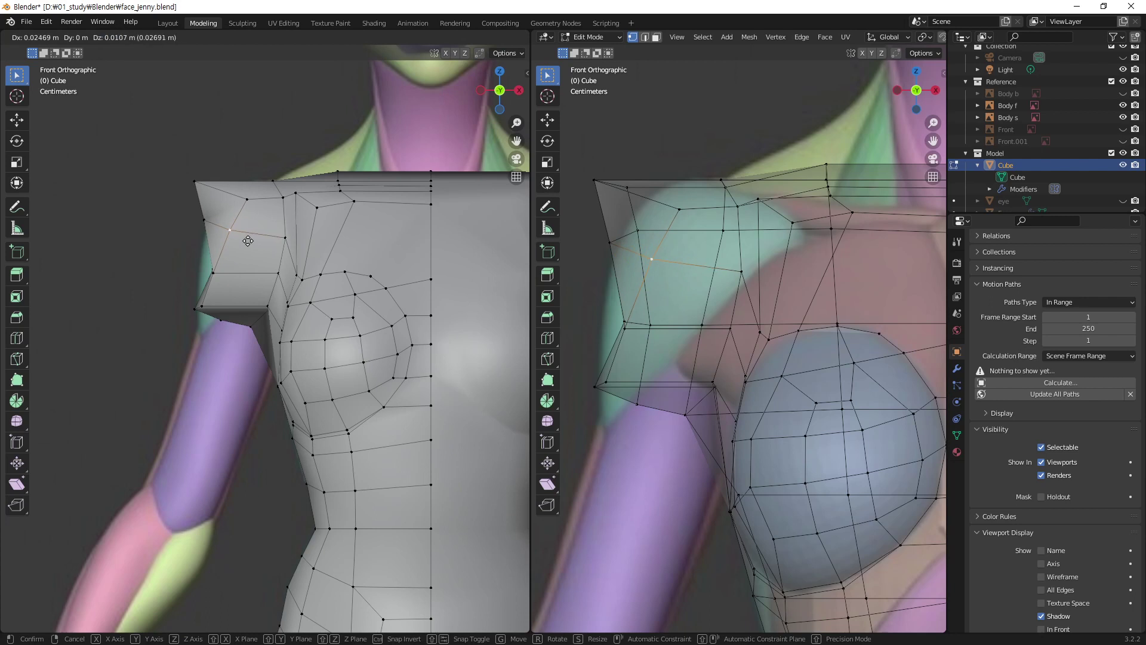
left_click(248, 239)
- Move the vertex above the armpit notch and another shoulder-side vertex up and right
left_click(216, 279)
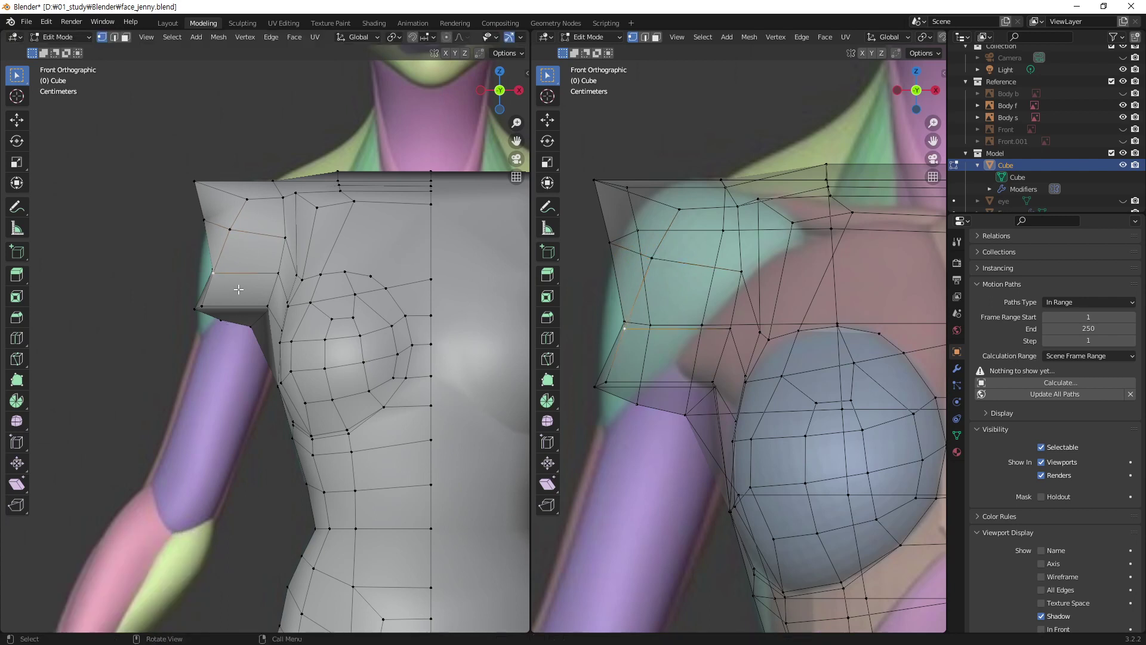
key("g")
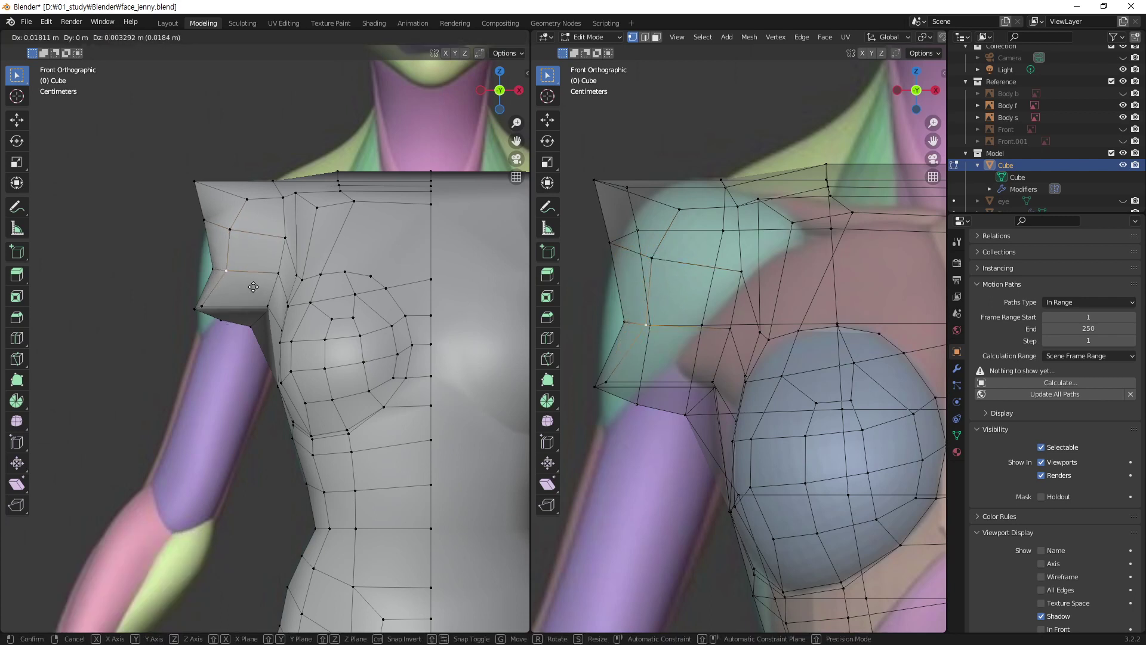
left_click(253, 288)
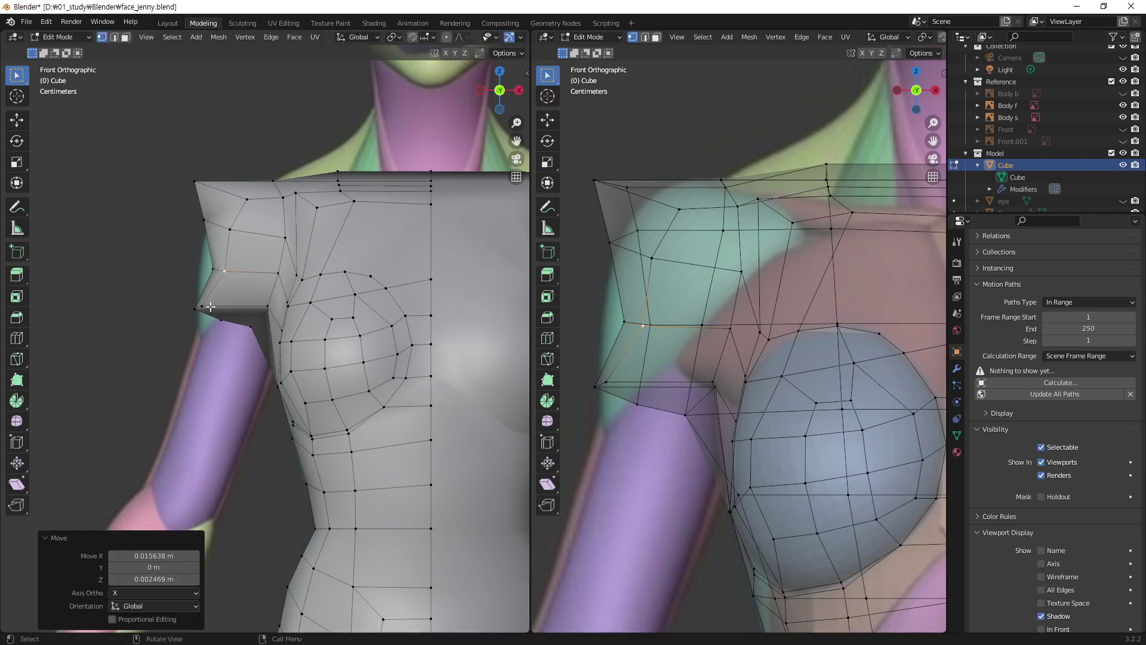
left_click(211, 306)
key("g")
left_click(219, 300)
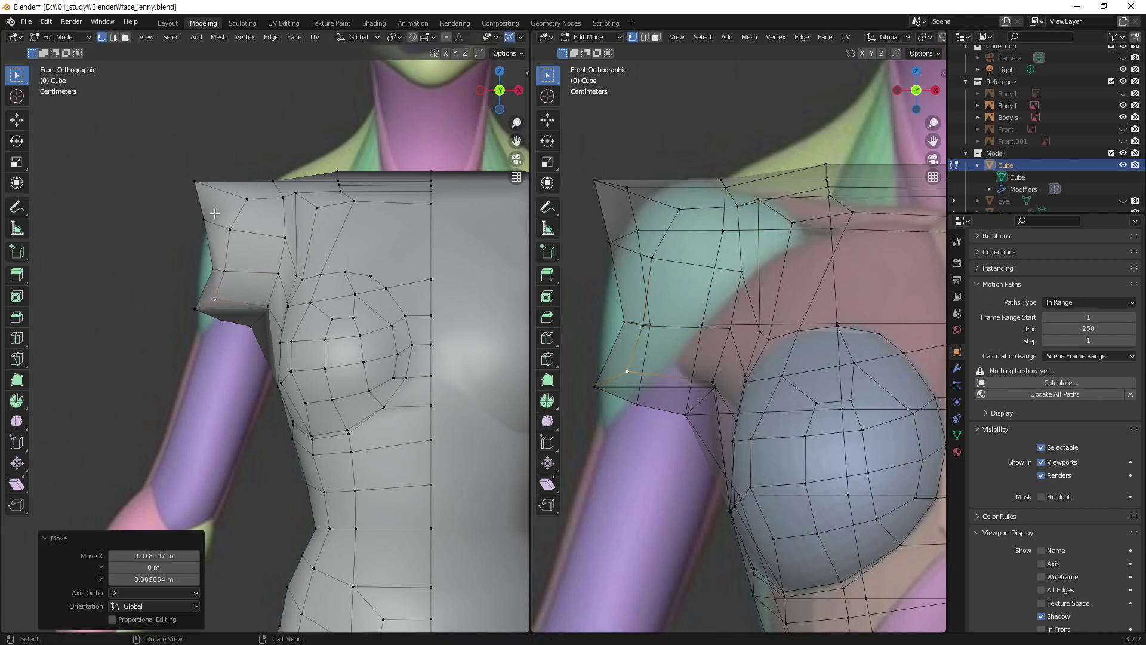
- Round the shoulder's top corner vertex, moving it about 0.035 m along X and 0.026 m down
left_click(199, 191)
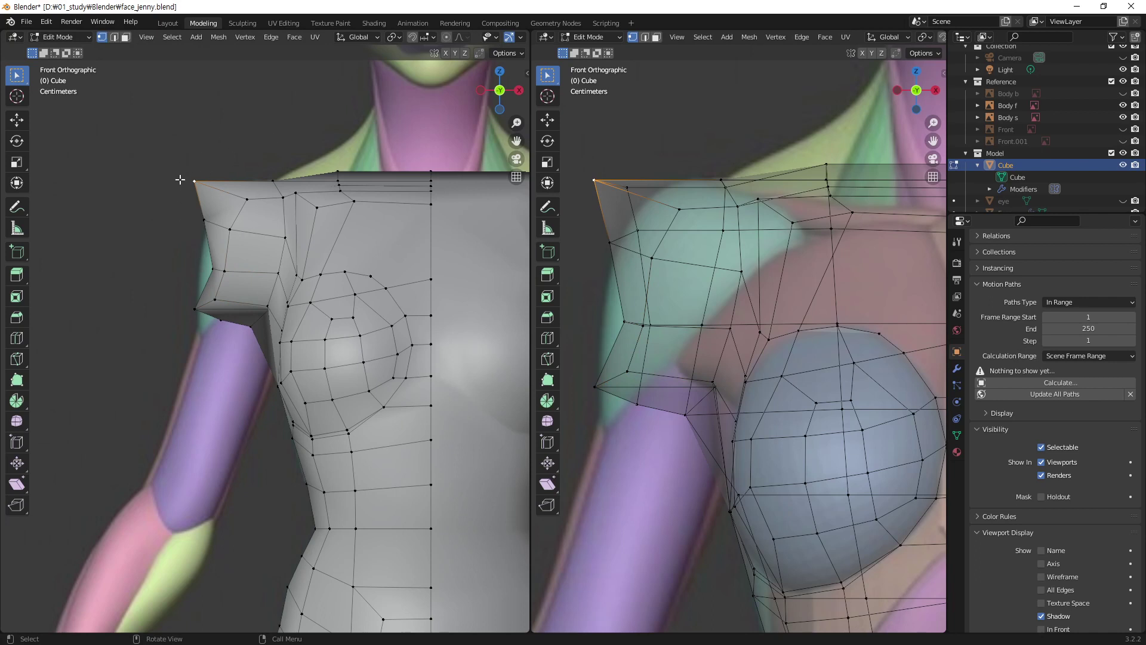
key("g")
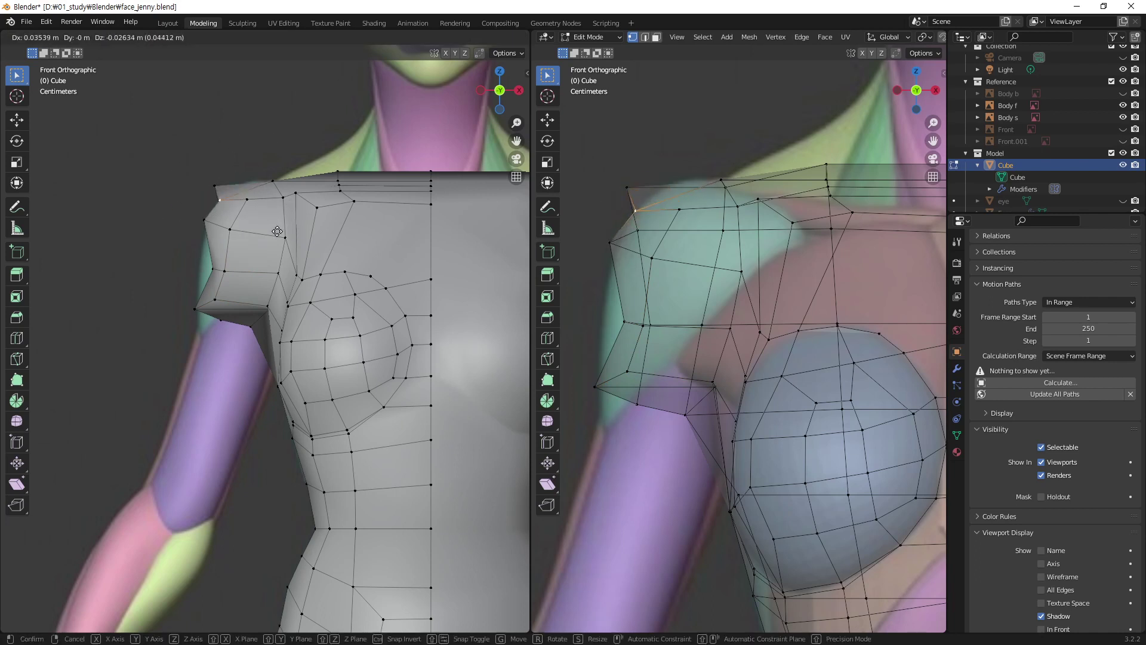
left_click(277, 231)
left_click(278, 229)
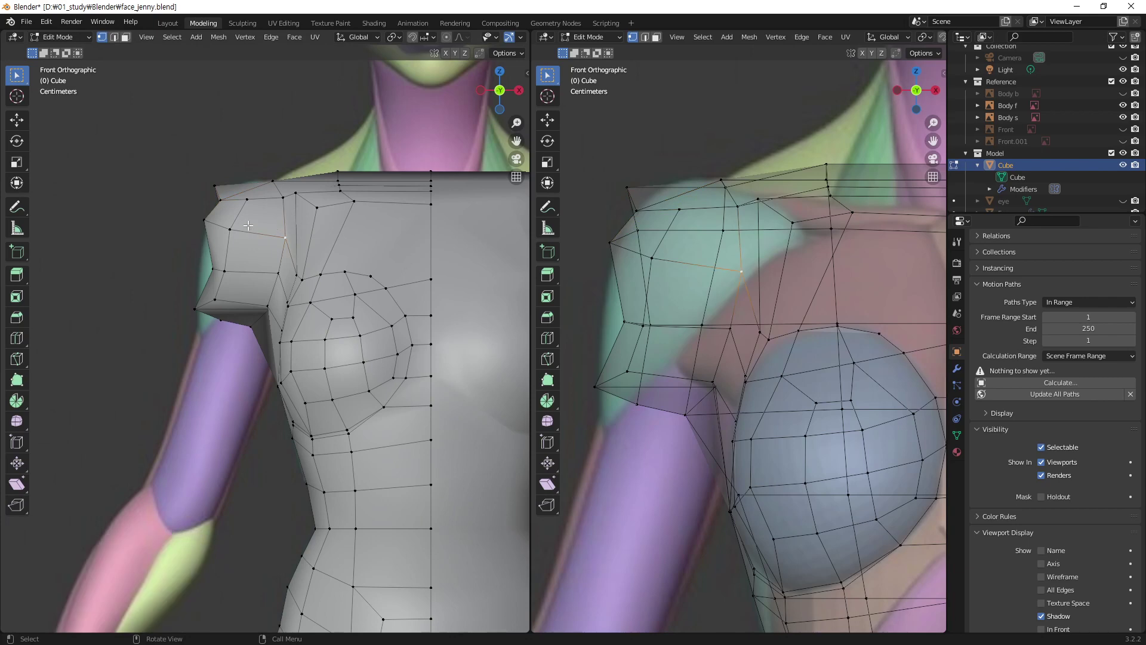
middle_click_drag(641, 308, 716, 310, "alt")
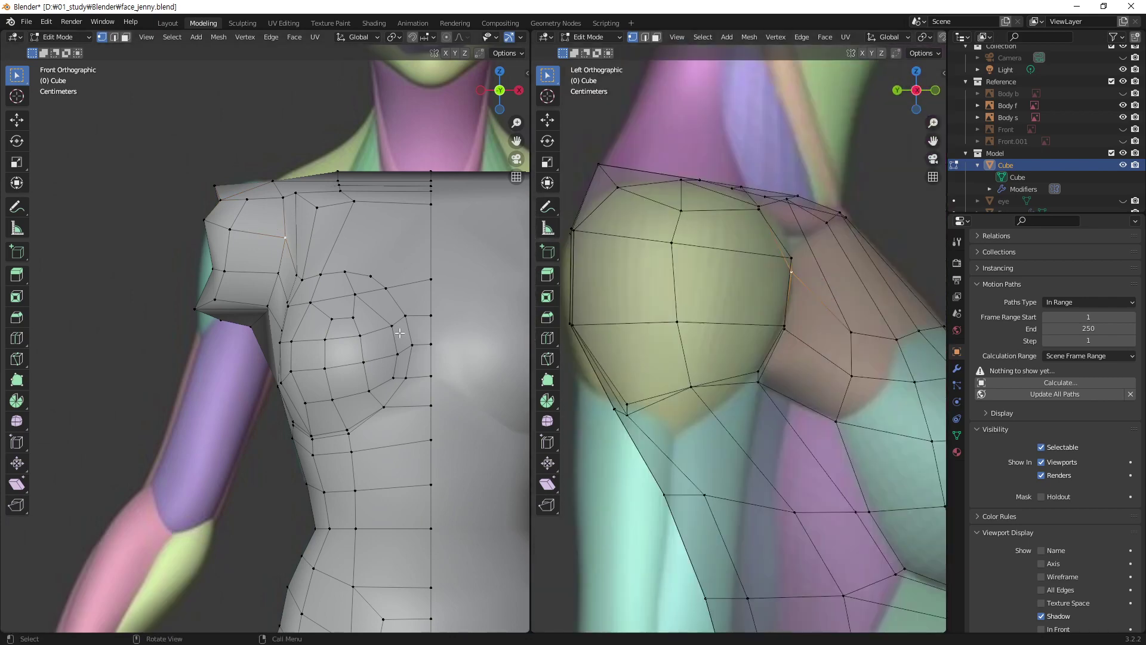
- Turn on X-ray, centre the shoulder, and move the shoulder corner vertex up and right
key("alt+z")
scroll(261, 243, "up", 1)
scroll(269, 250, "up", 1)
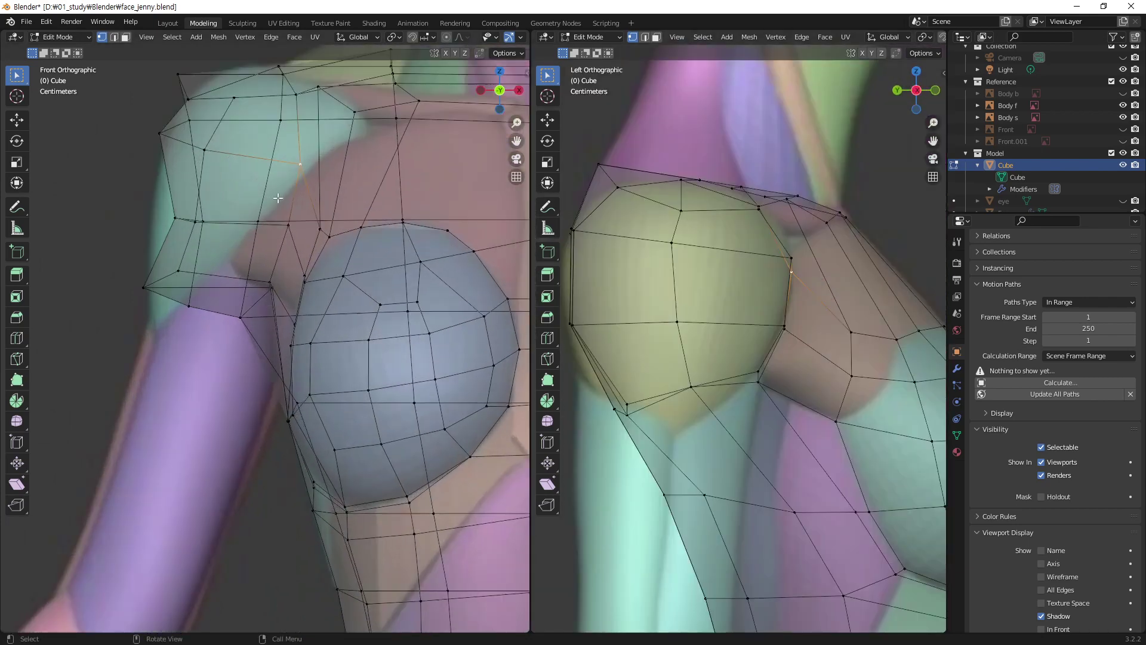
scroll(309, 313, "up", 2)
middle_click_drag(310, 313, 317, 335, "shift")
left_click(234, 249)
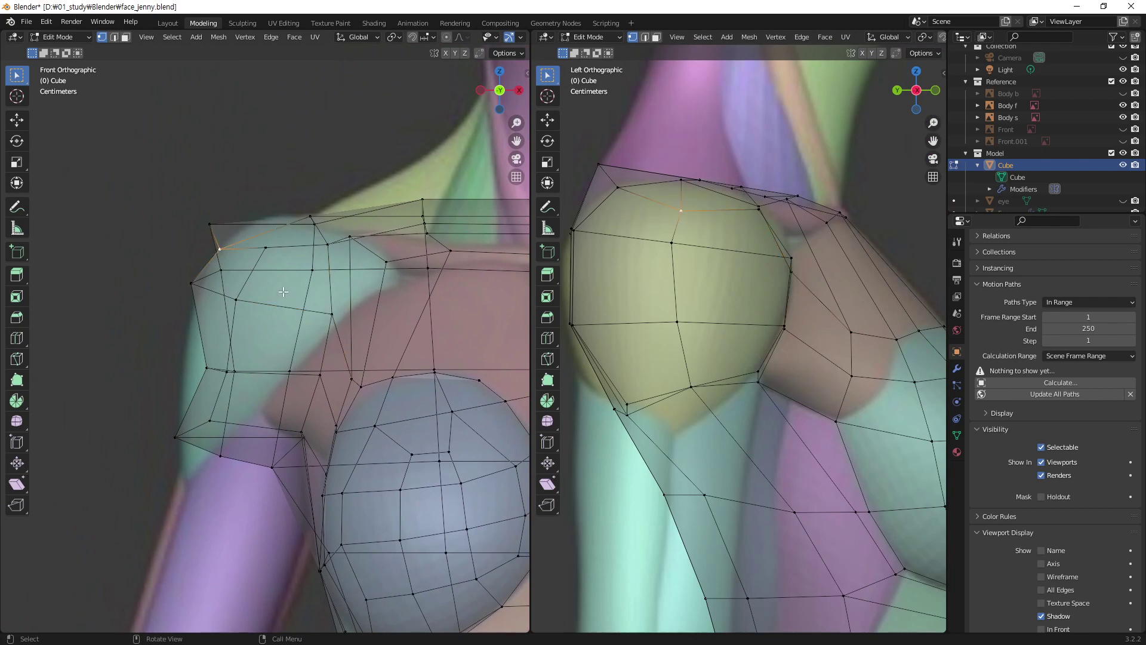
key("g")
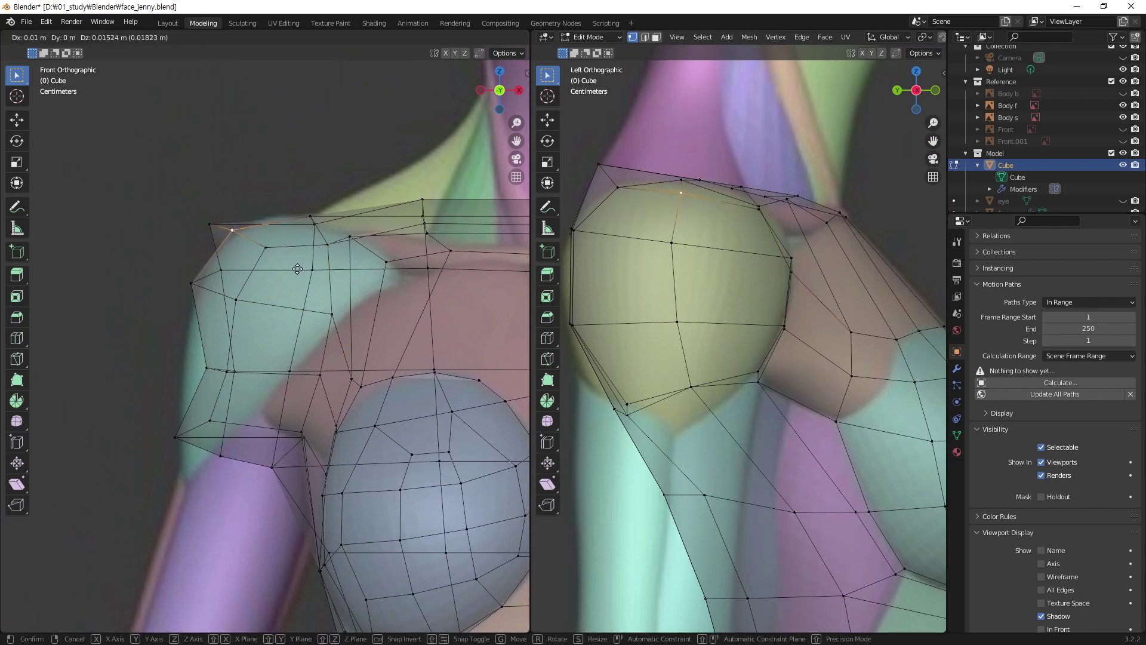
left_click(301, 275)
- Reposition the shoulder edge and side vertices, and lower the armpit vertex, in front view
left_click(193, 296)
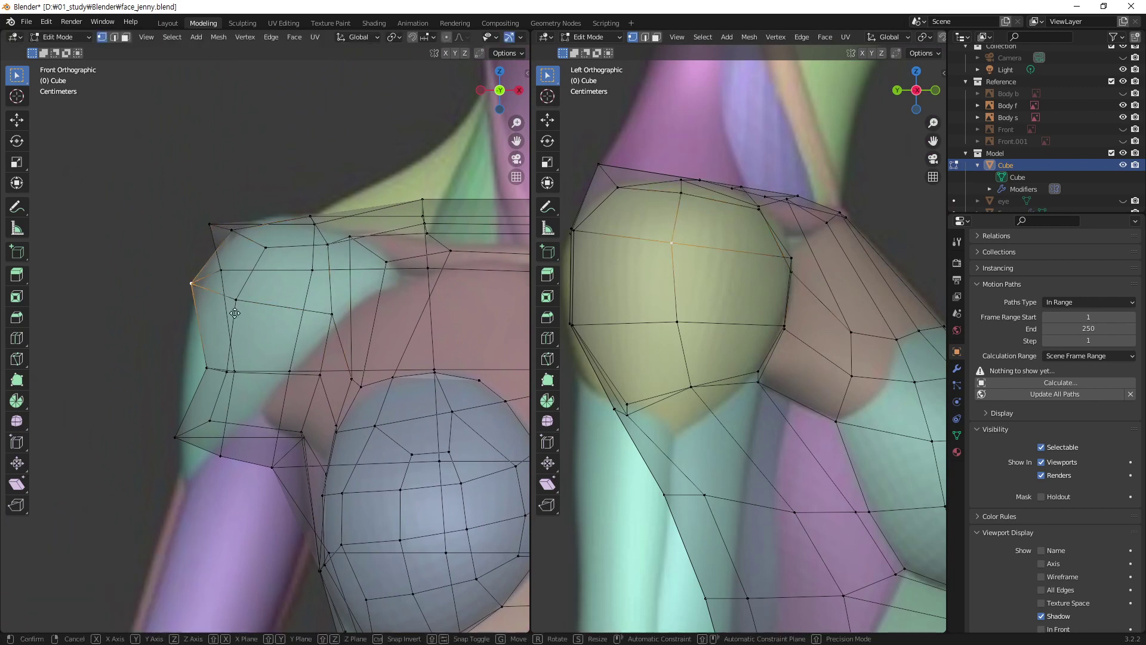
key("g")
left_click(242, 310)
left_click(208, 369)
key("g")
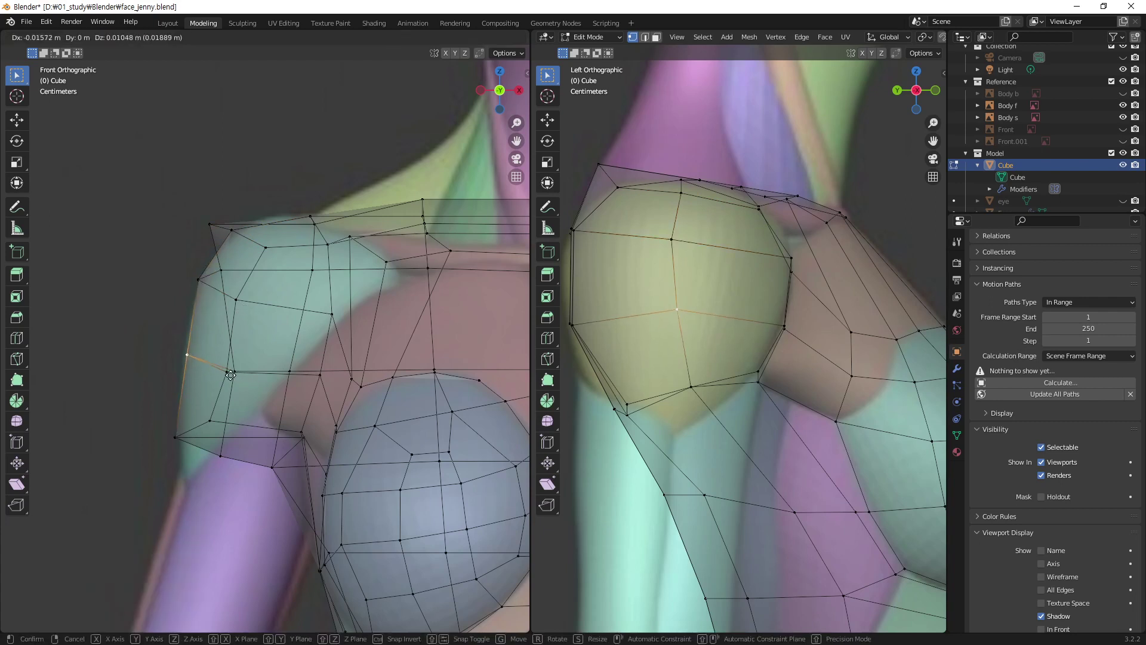
left_click(228, 373)
left_click(176, 443)
key("g")
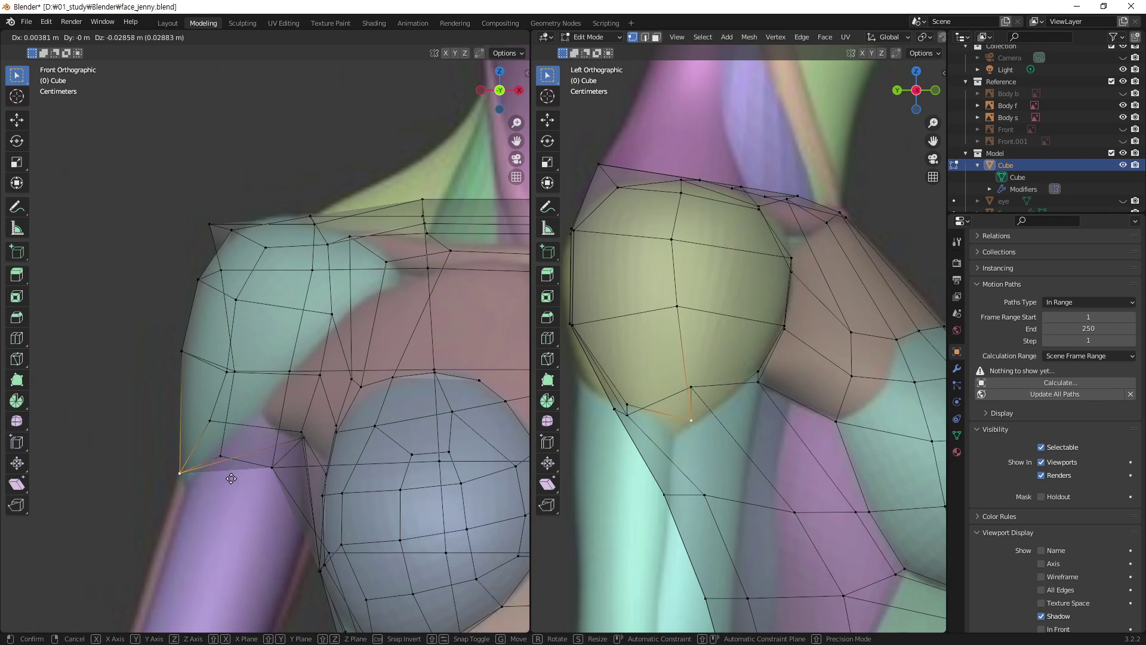
left_click(228, 457)
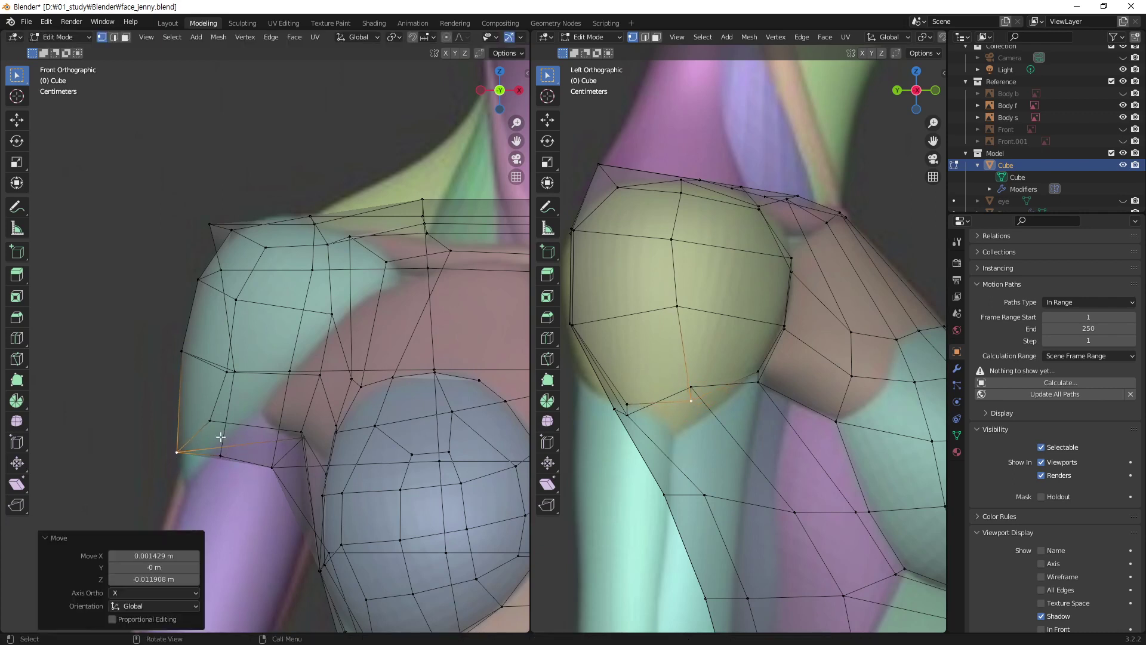
- Adjust the vertices below the shoulder and along the upper-arm edge to the reference silhouette
left_click(210, 422)
key("g")
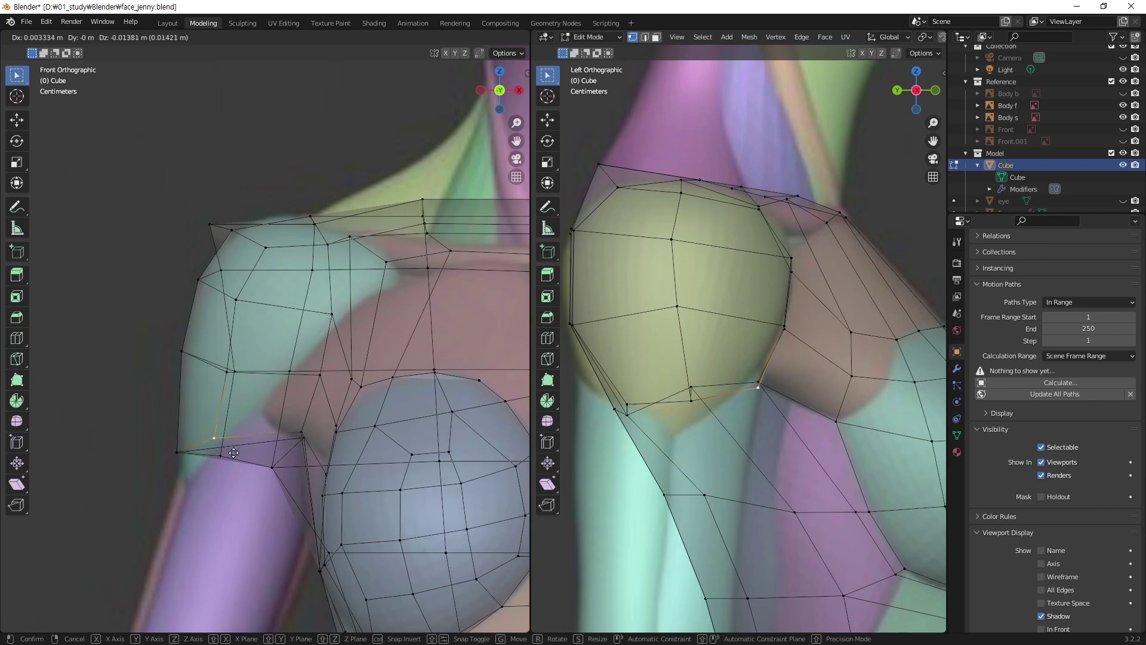
left_click(233, 452)
left_click(225, 375)
key("g")
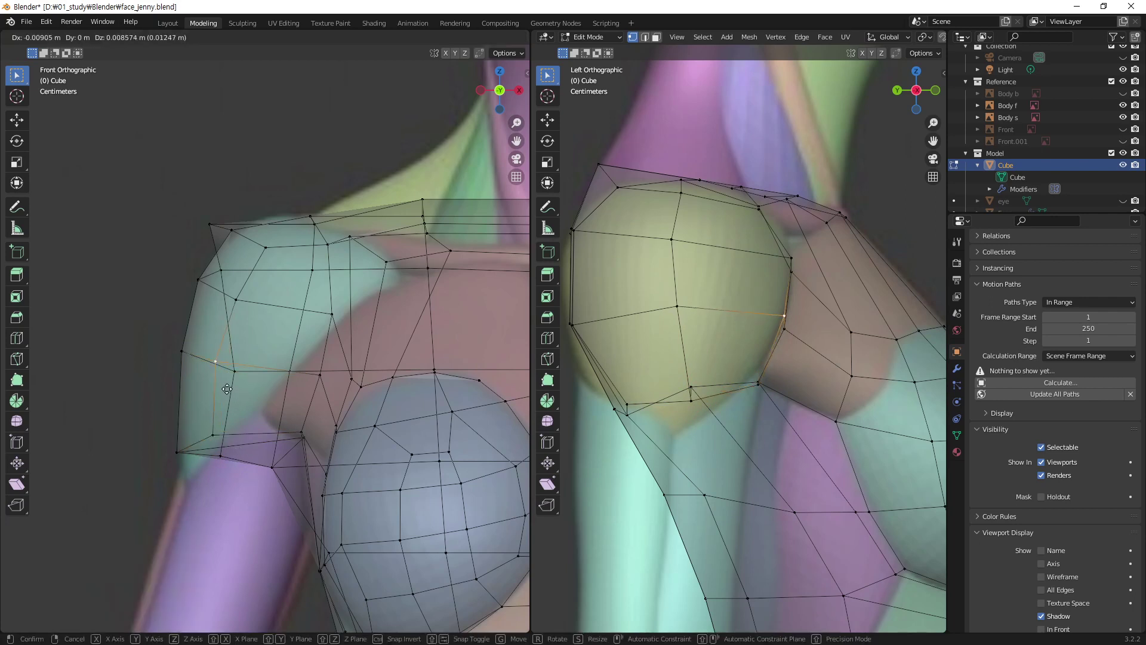
left_click(226, 387)
key("g")
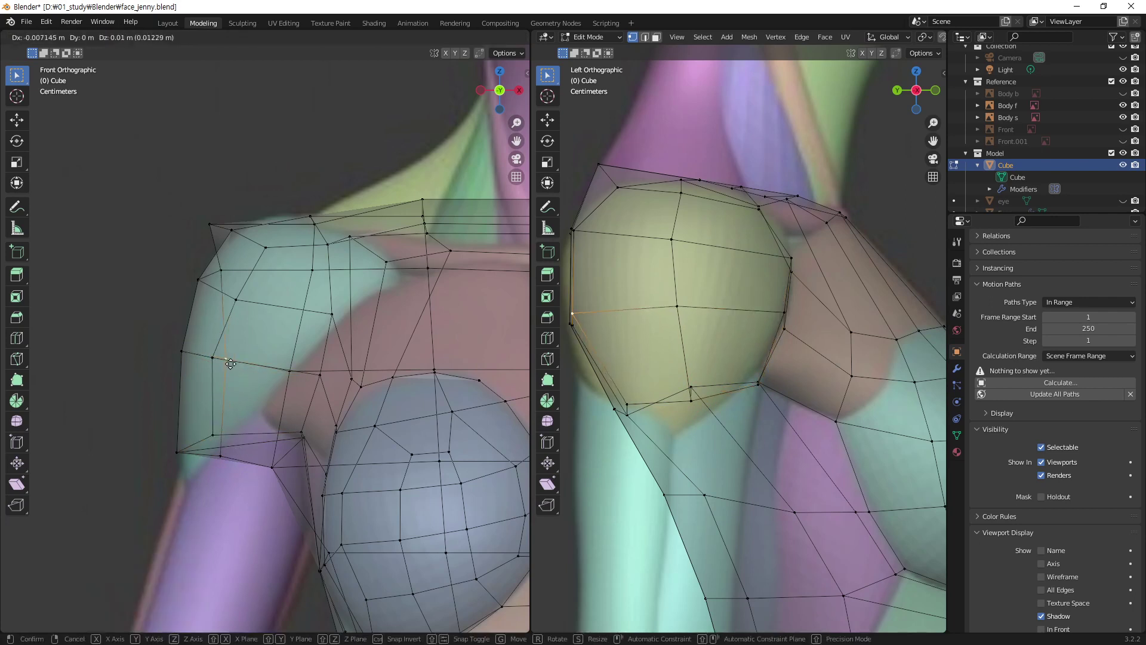
left_click(230, 364)
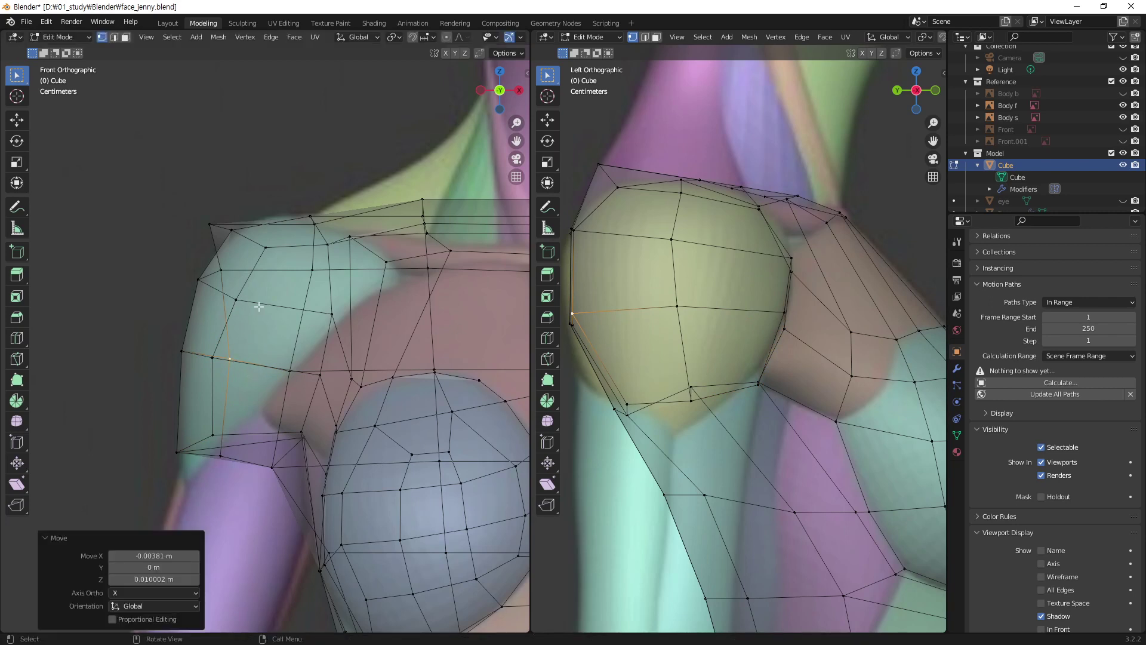
key("g")
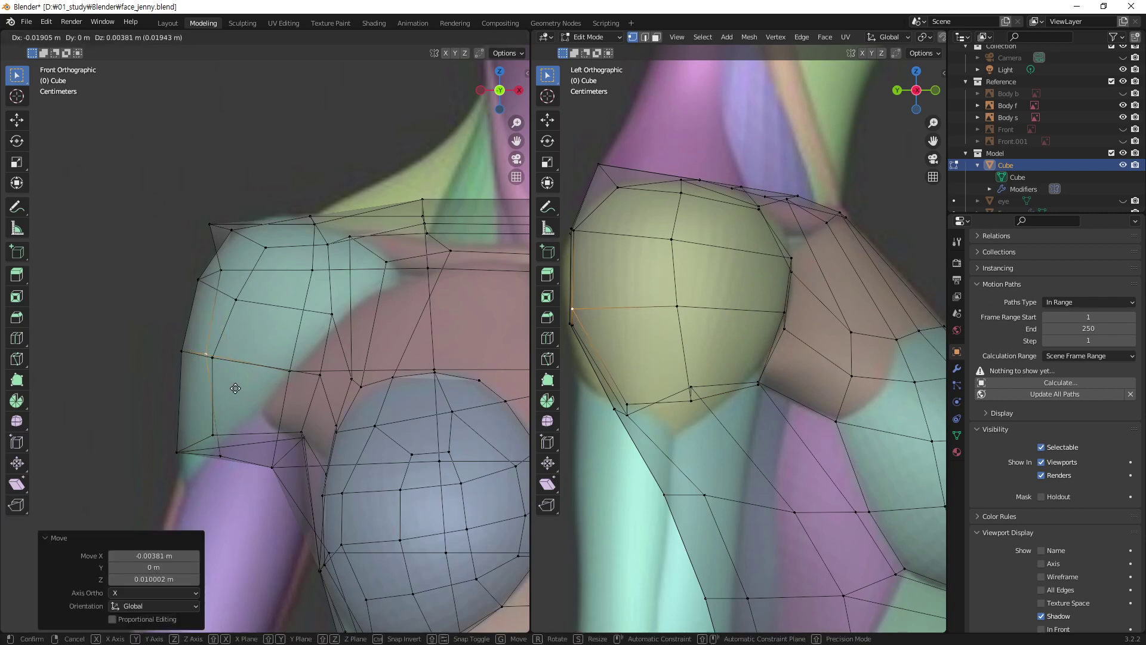
left_click(243, 389)
- Refine the lower armpit, shoulder corner, shoulder side, and outer upper-arm vertices in front view
left_click(229, 457)
key("g")
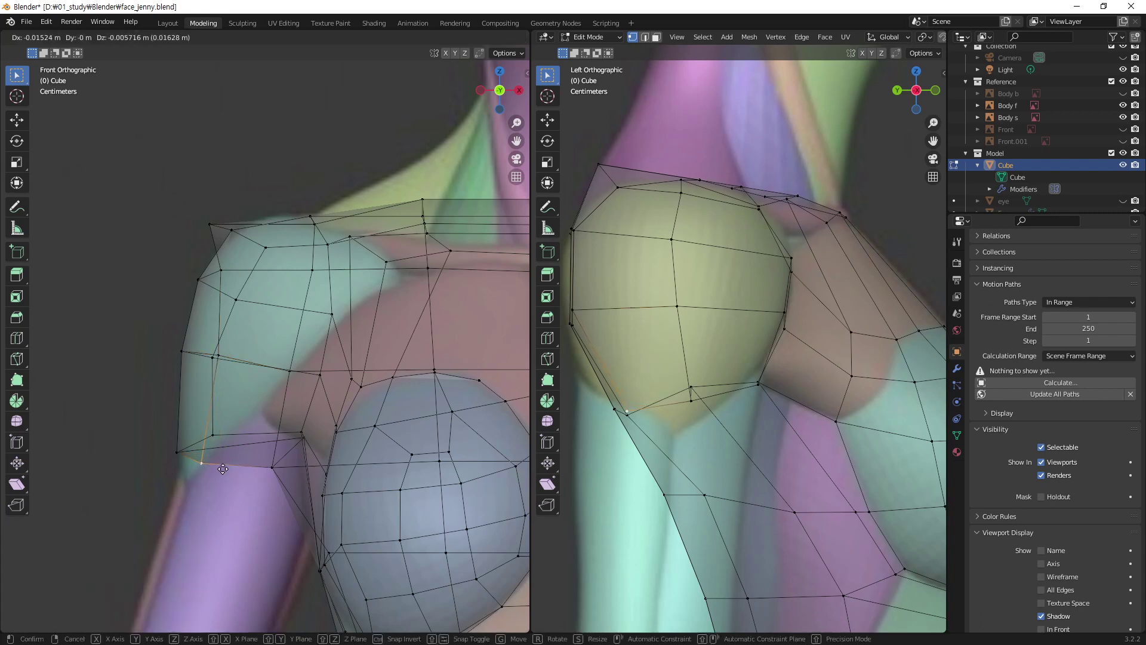
left_click(226, 464)
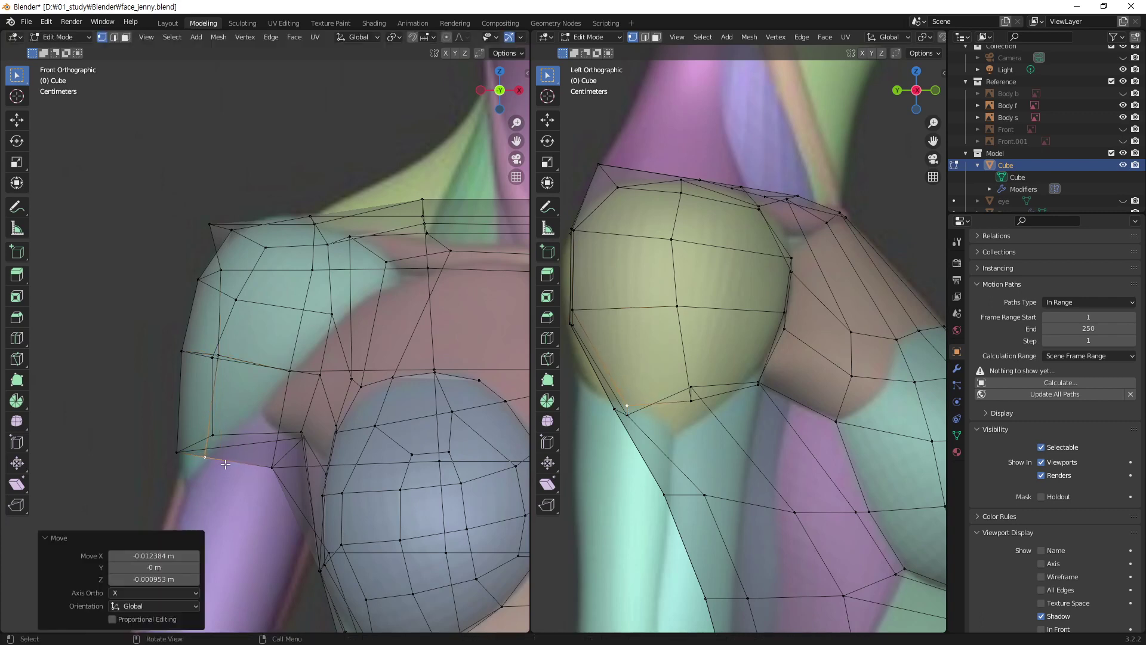
left_click(212, 224)
key("g")
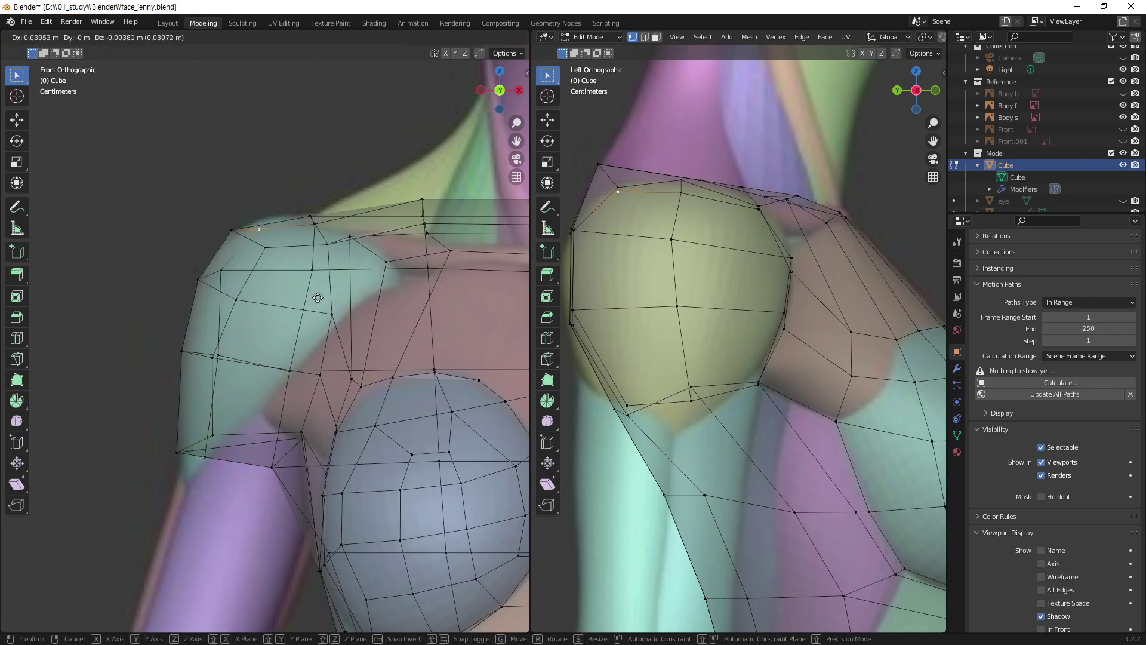
left_click(306, 299)
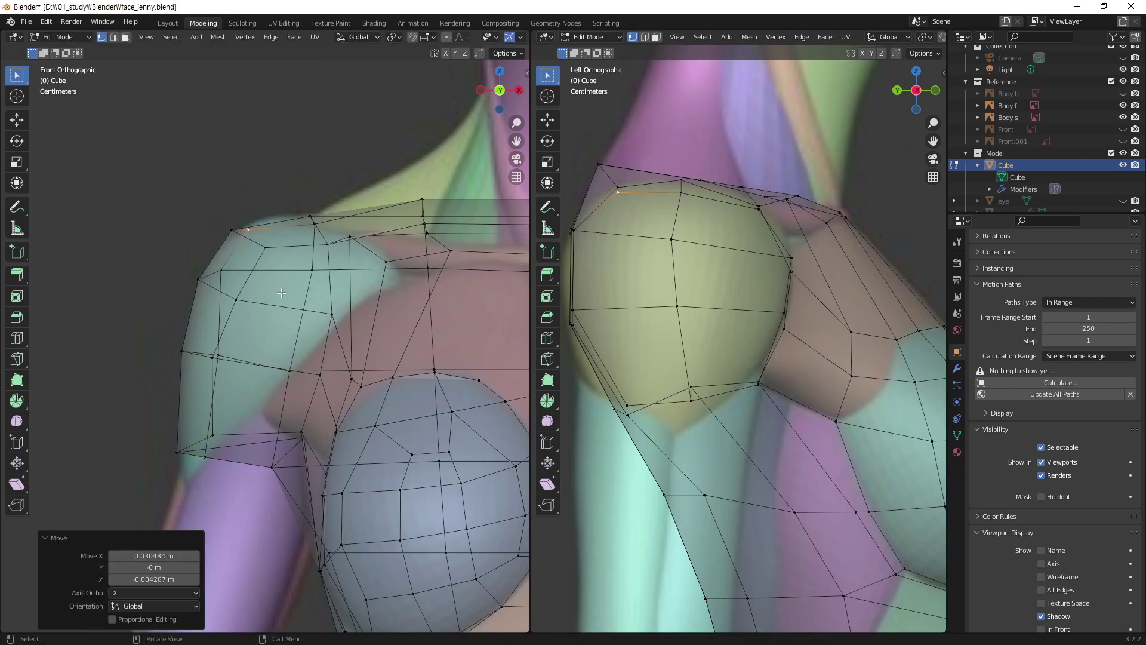
left_click(224, 276)
key("g")
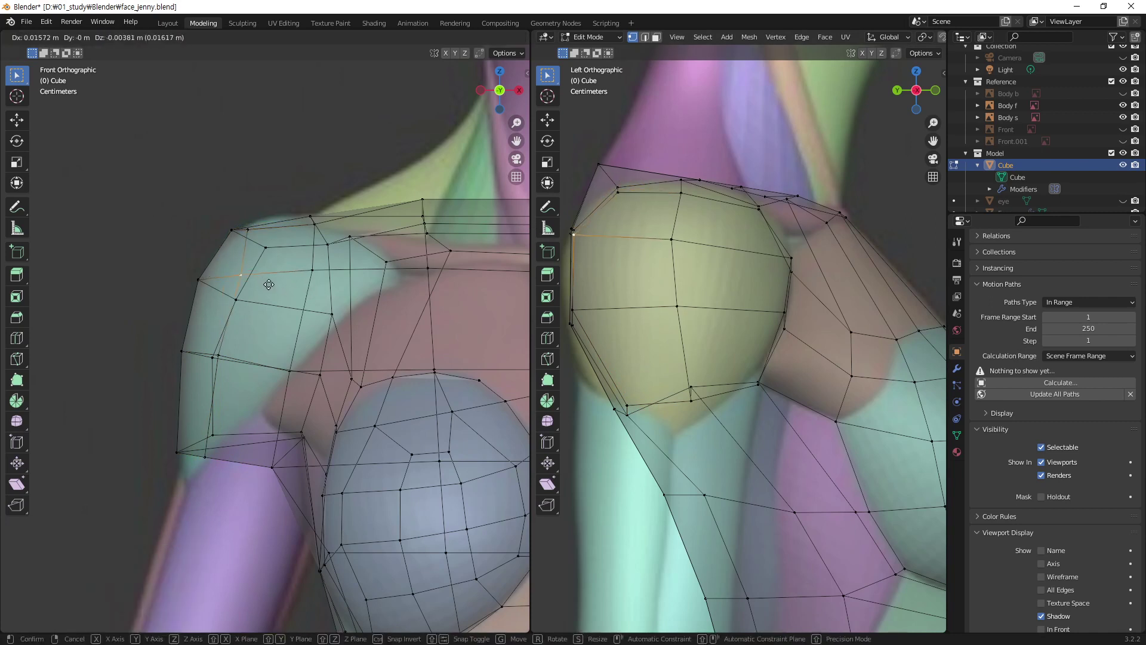
left_click(257, 285)
left_click(227, 356)
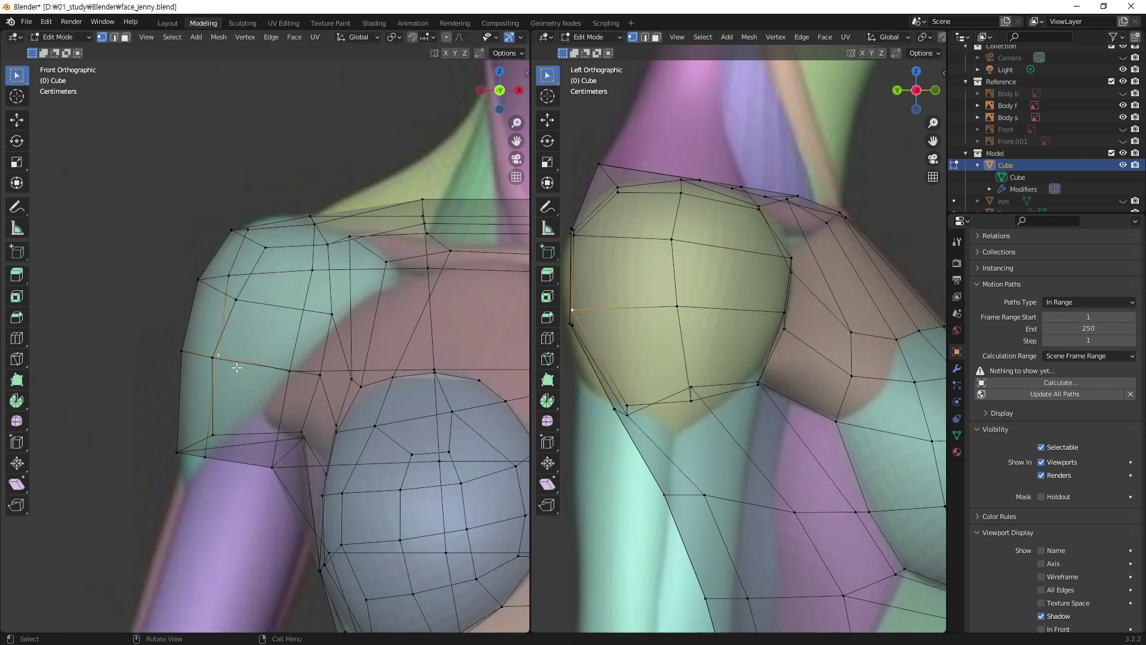
key("g")
left_click(228, 368)
- Nudge the remaining front shoulder vertices, including one moved sideways along X only
left_click(225, 269)
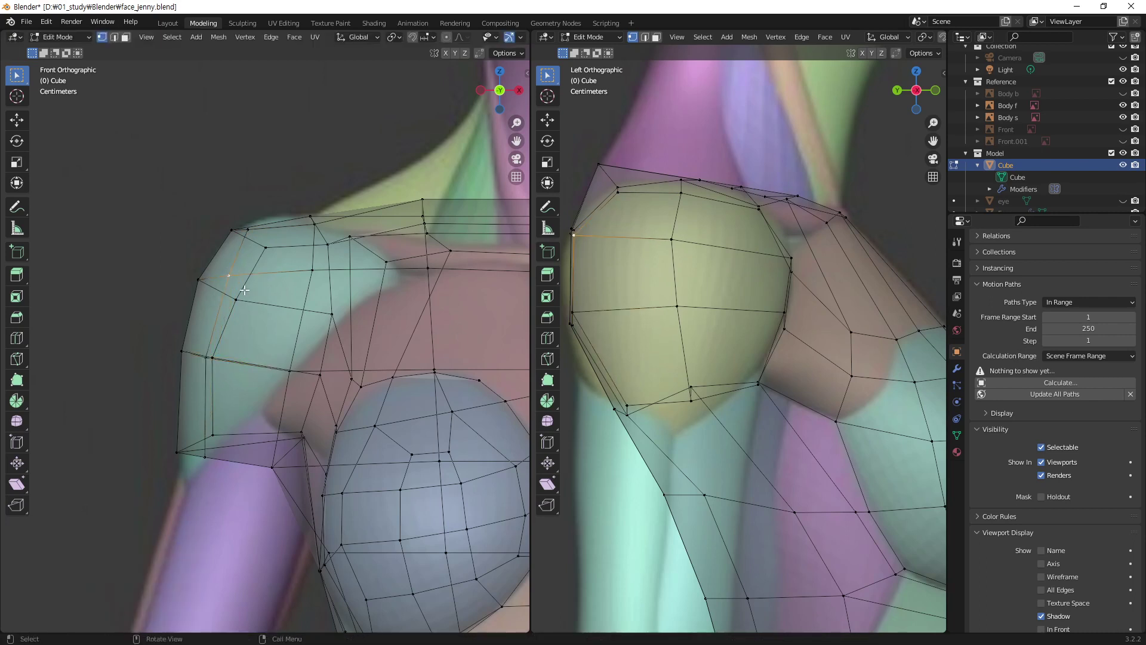
key("g")
key("x")
left_click(232, 308)
key("g")
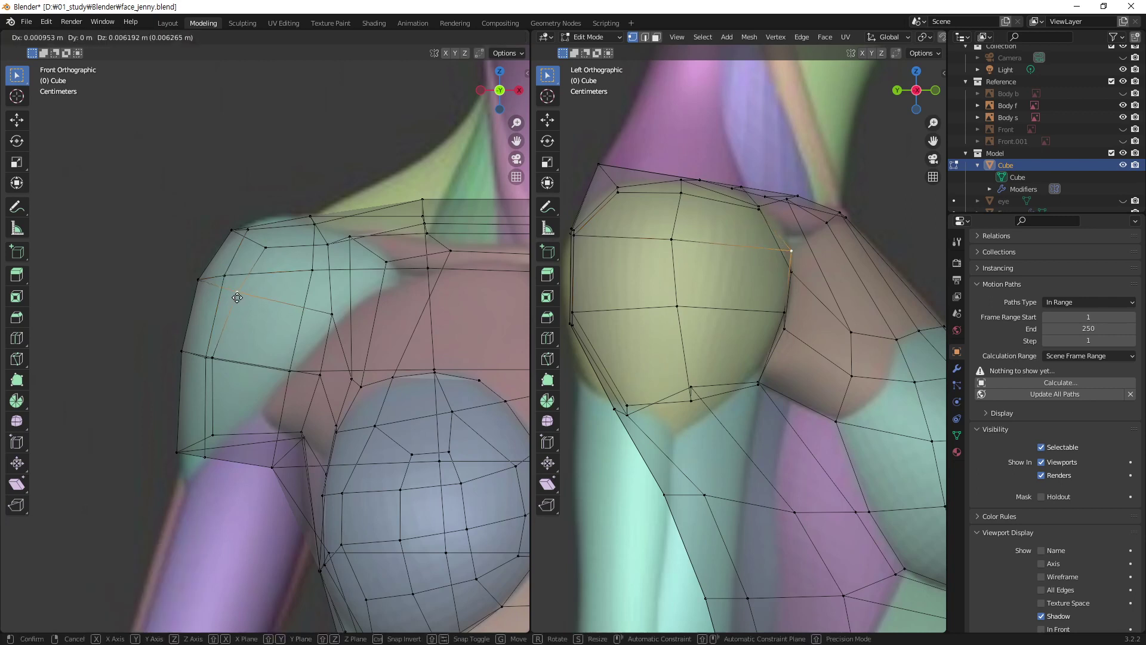
left_click(301, 317)
left_click(327, 315)
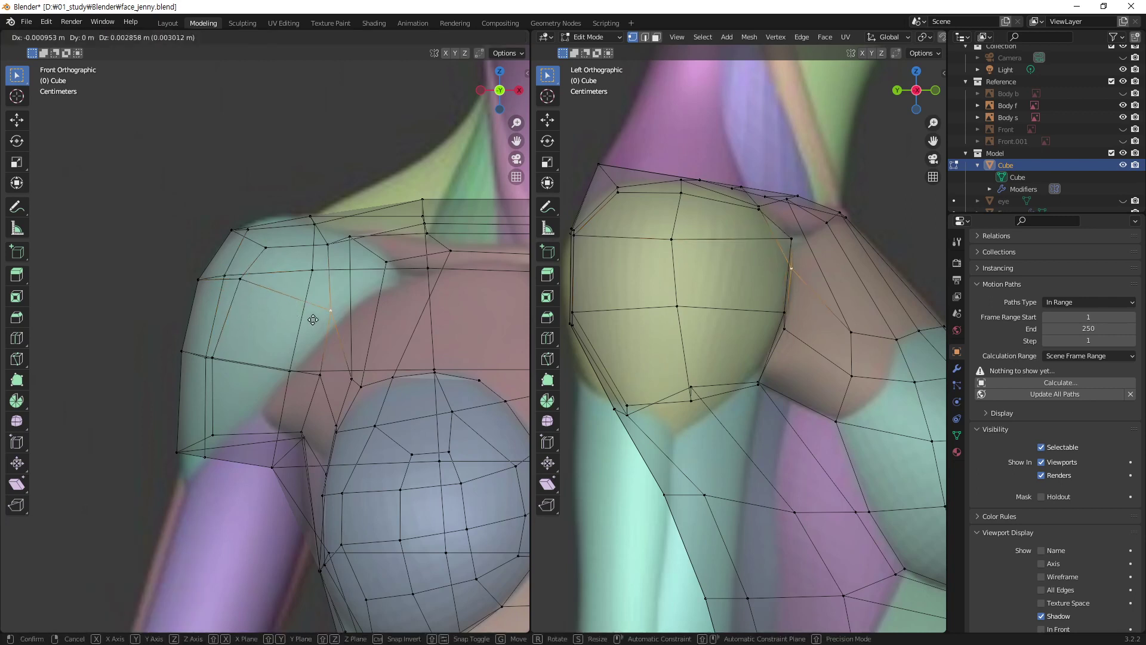
key("g")
left_click(312, 320)
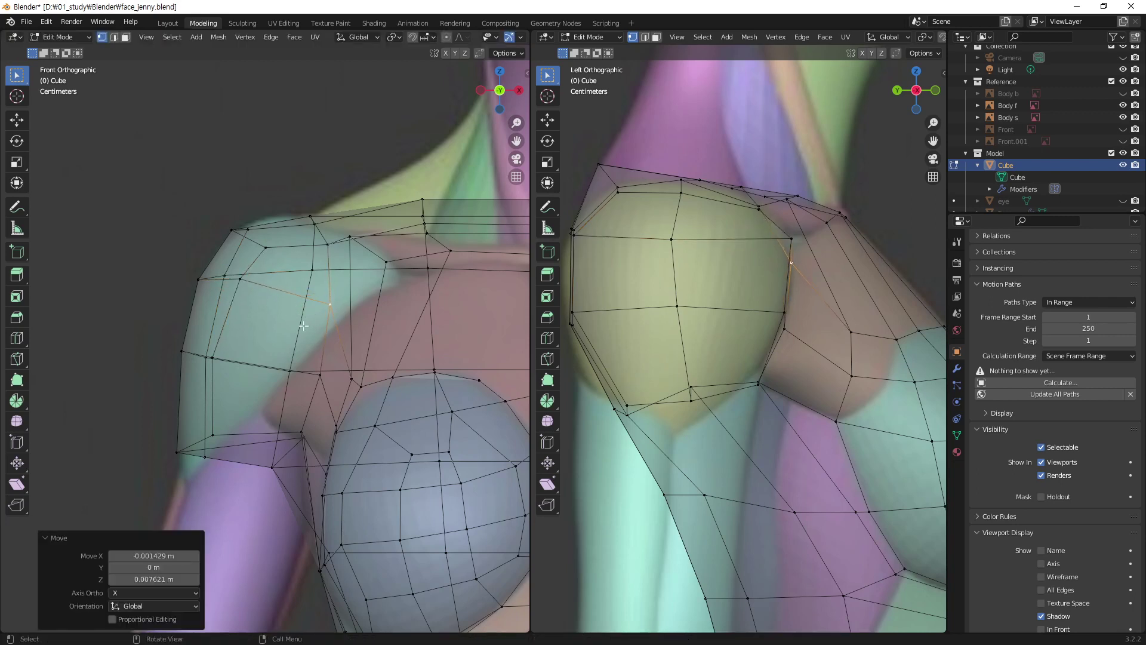
left_click(790, 239)
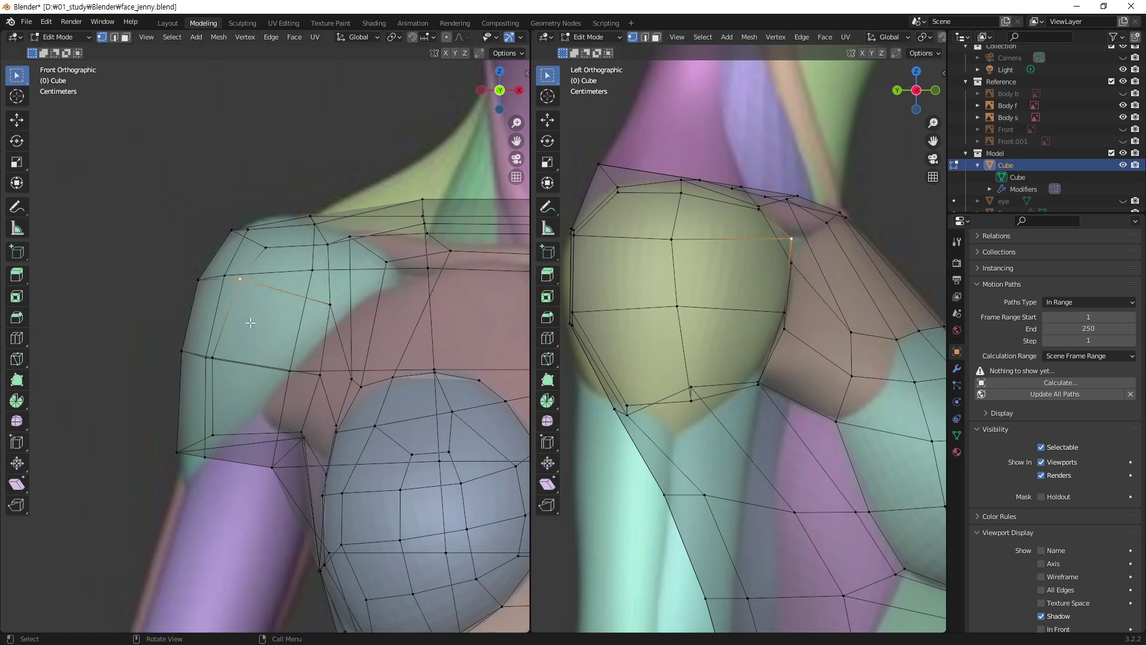
key("g")
left_click(246, 323)
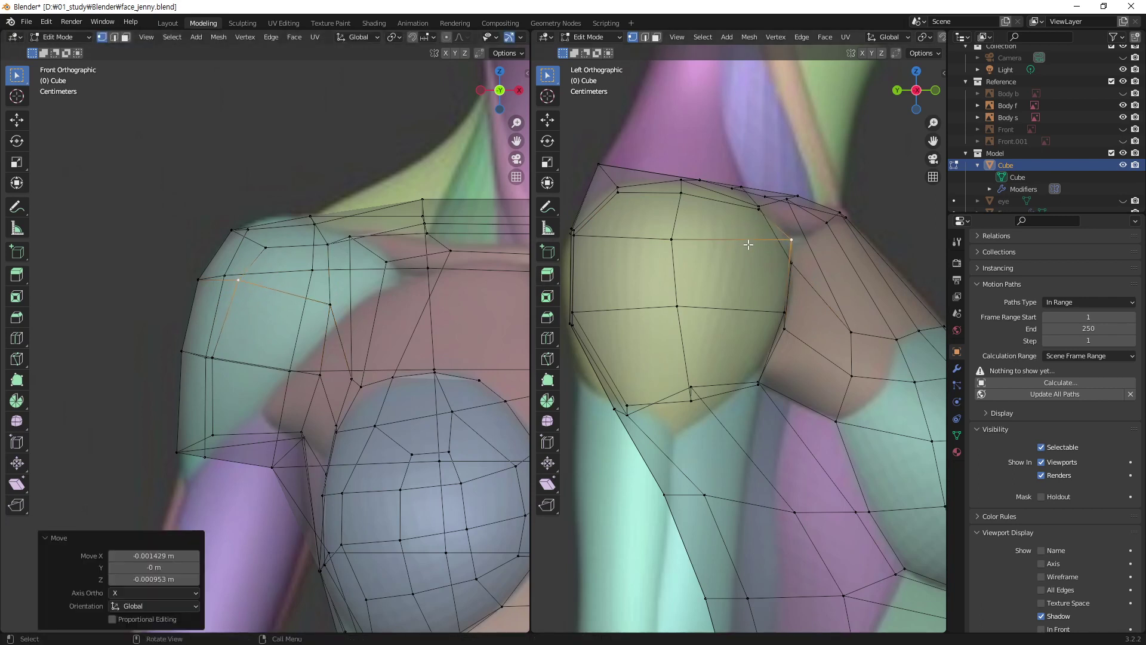
- In side view, move a shoulder vertex down to fit the reference profile and adjust the armpit vertex
scroll(749, 244, "down", 2)
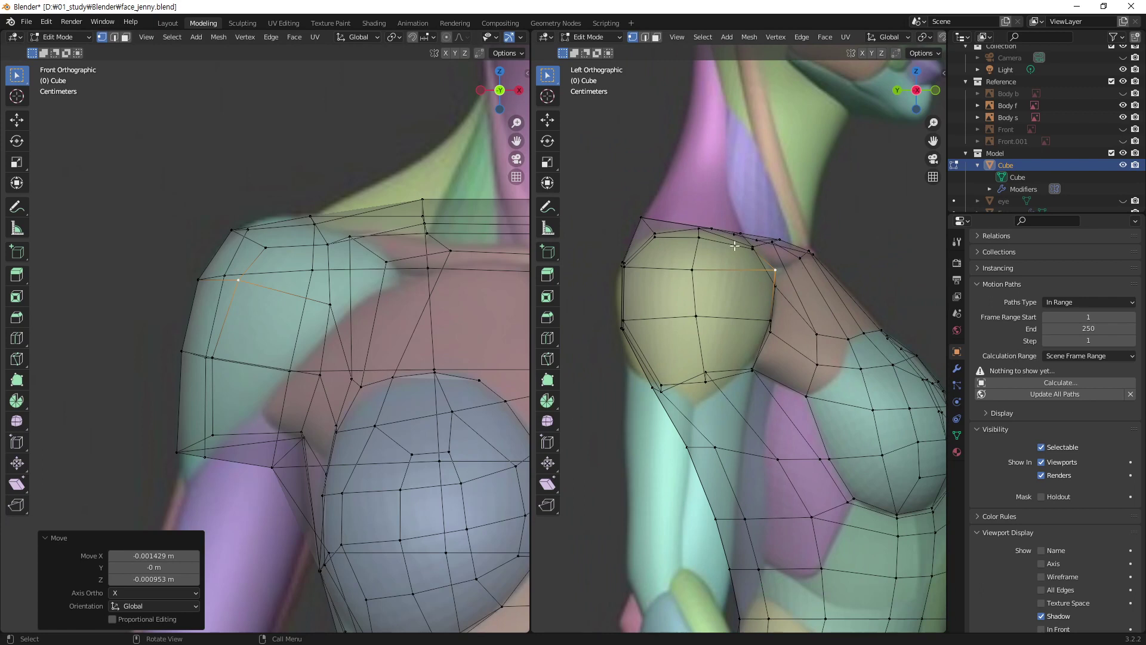
key("g")
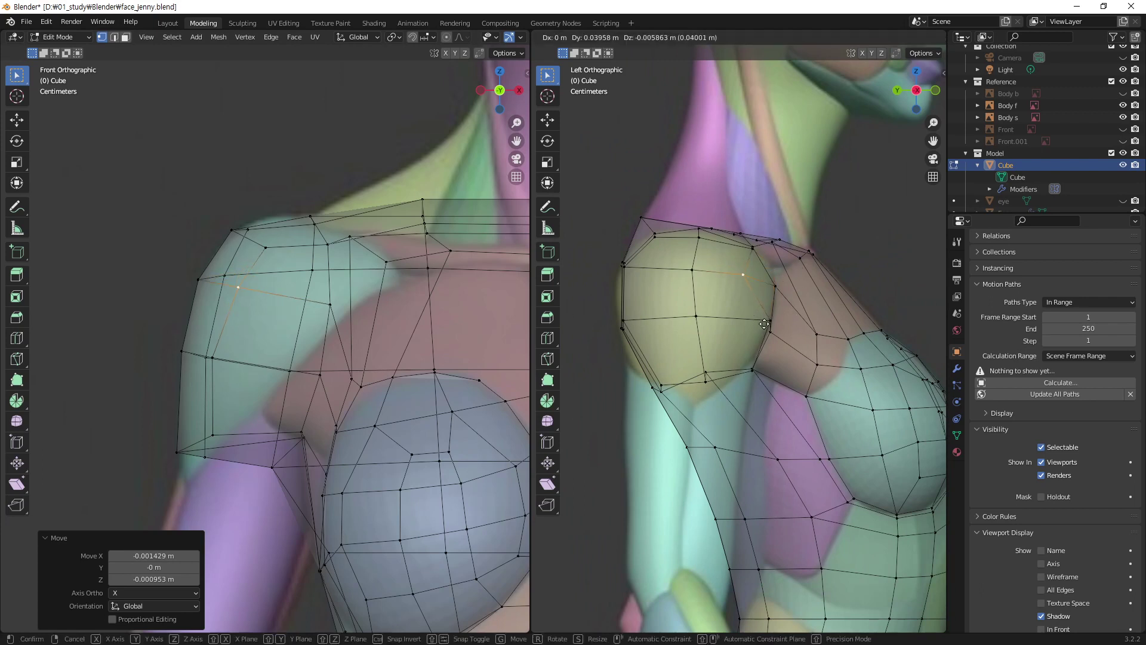
left_click(762, 323)
key("g")
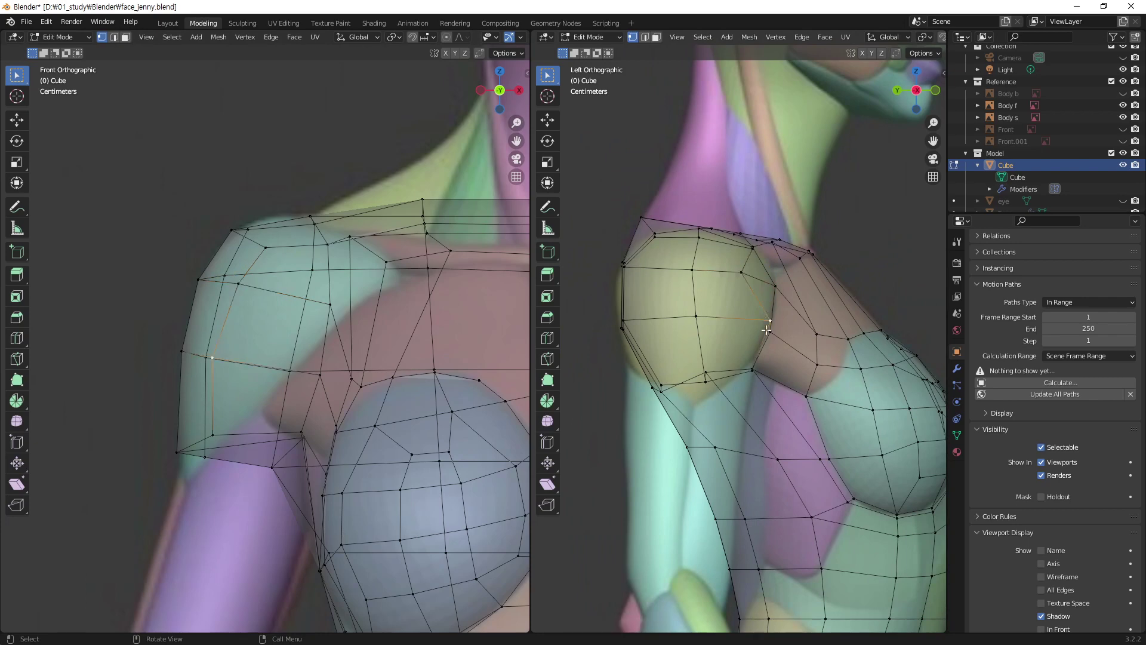
left_click(743, 348)
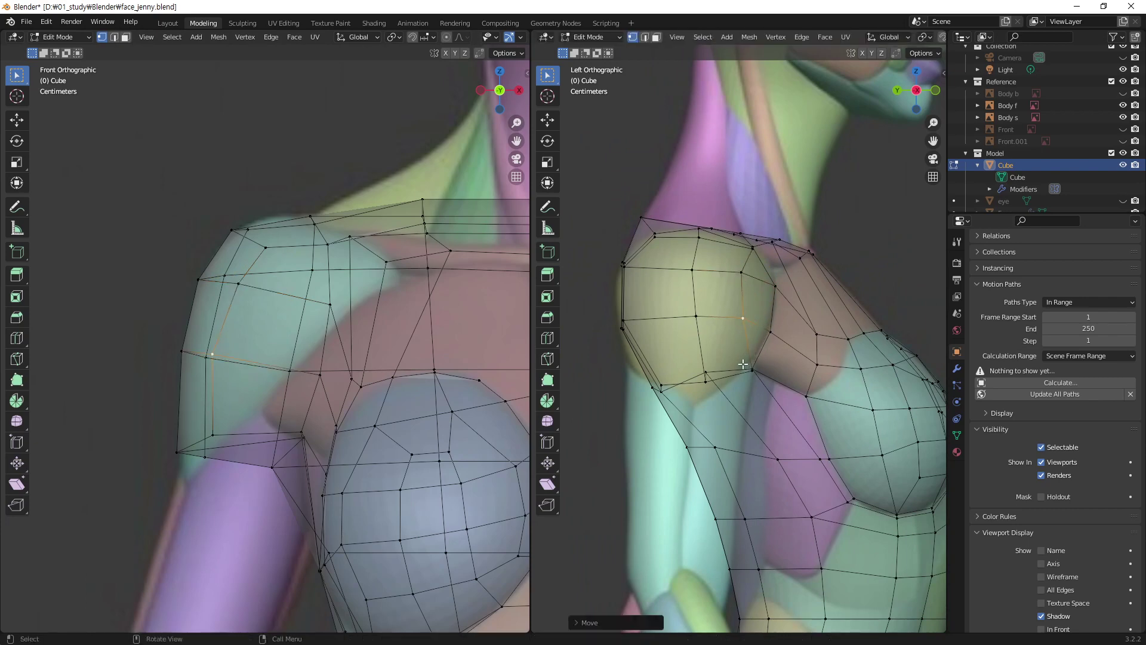
left_click(743, 364)
key("g")
left_click(746, 367)
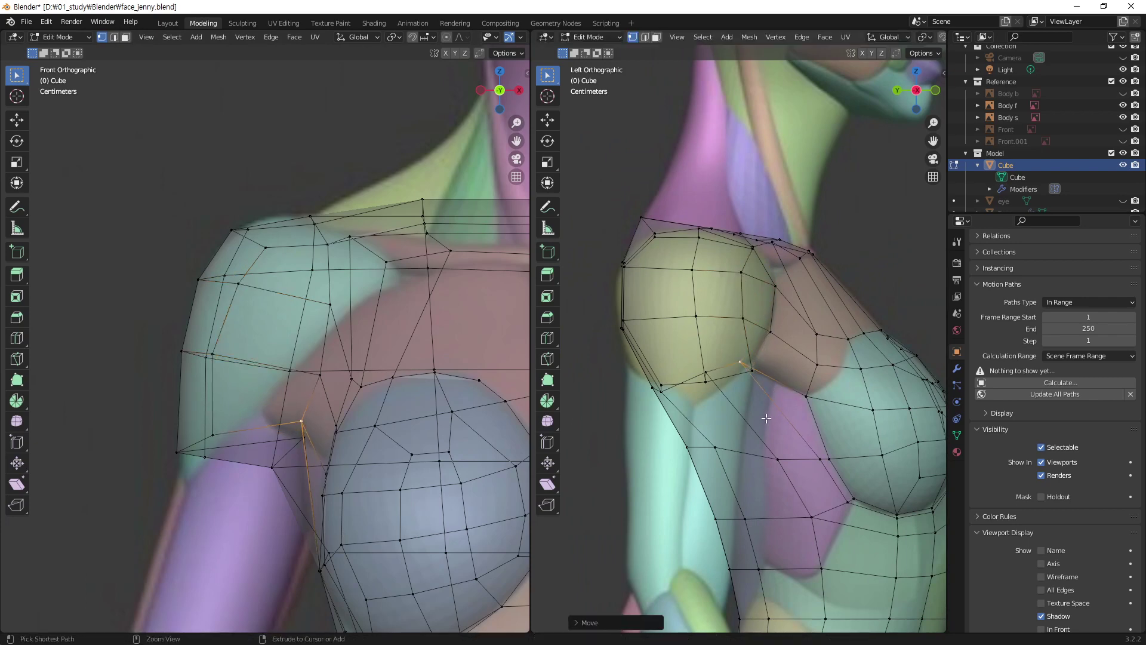
- Snap the armpit vertex onto the reference surface in left view and raise the vertex below it
middle_click_drag(766, 418, 720, 425)
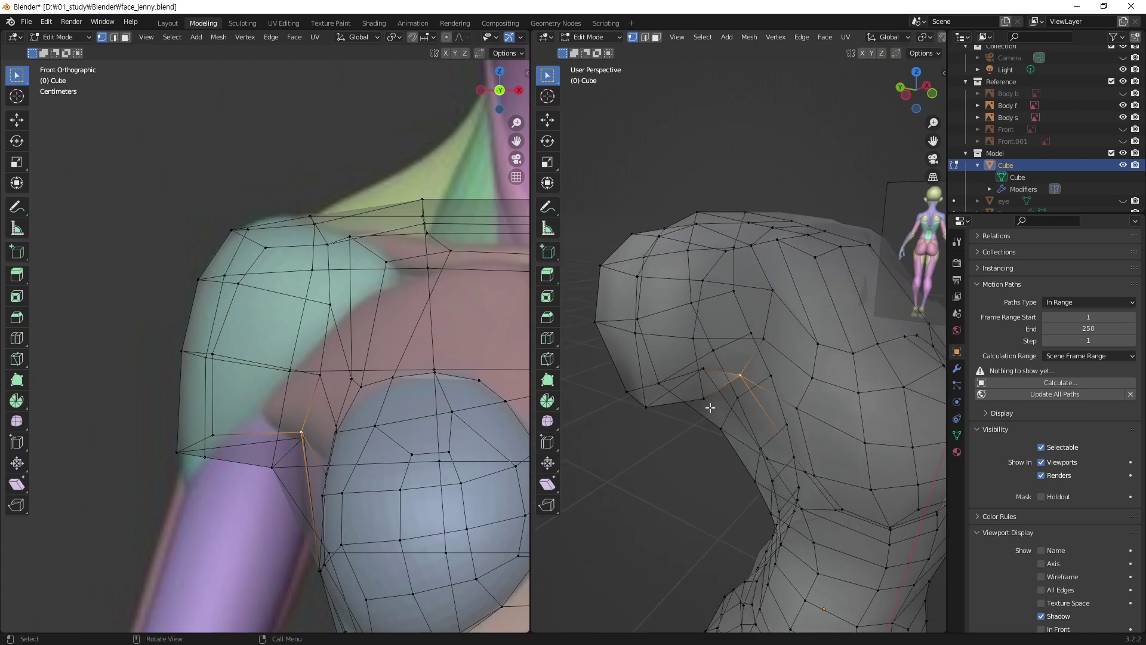
left_click(710, 407)
key("ctrl+KP_3")
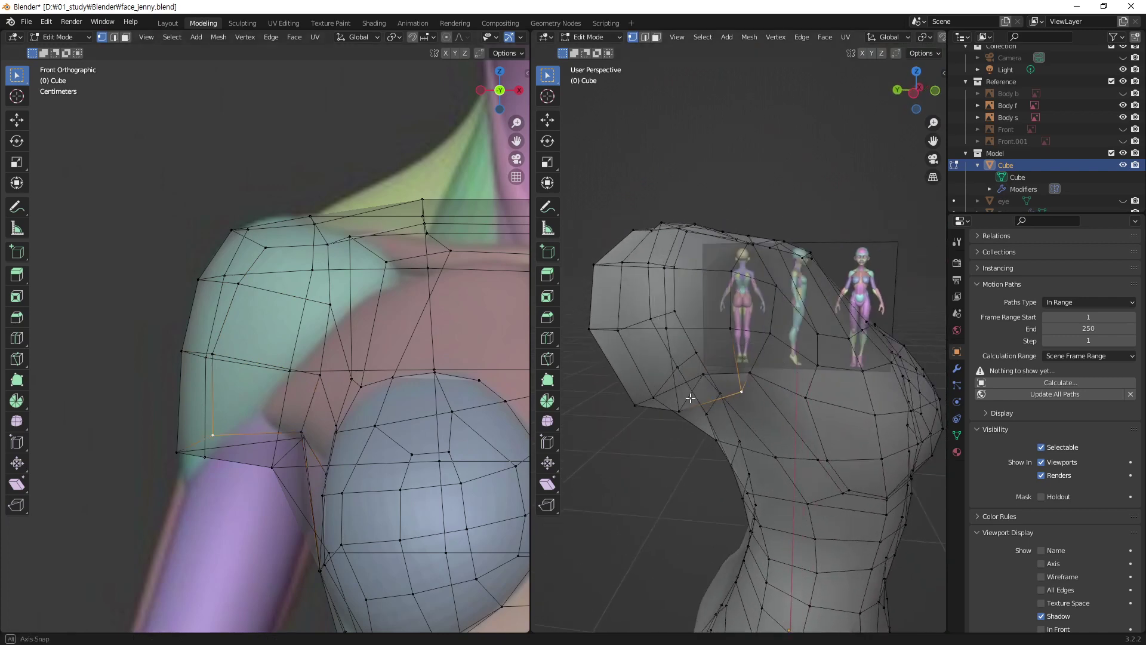
key("g")
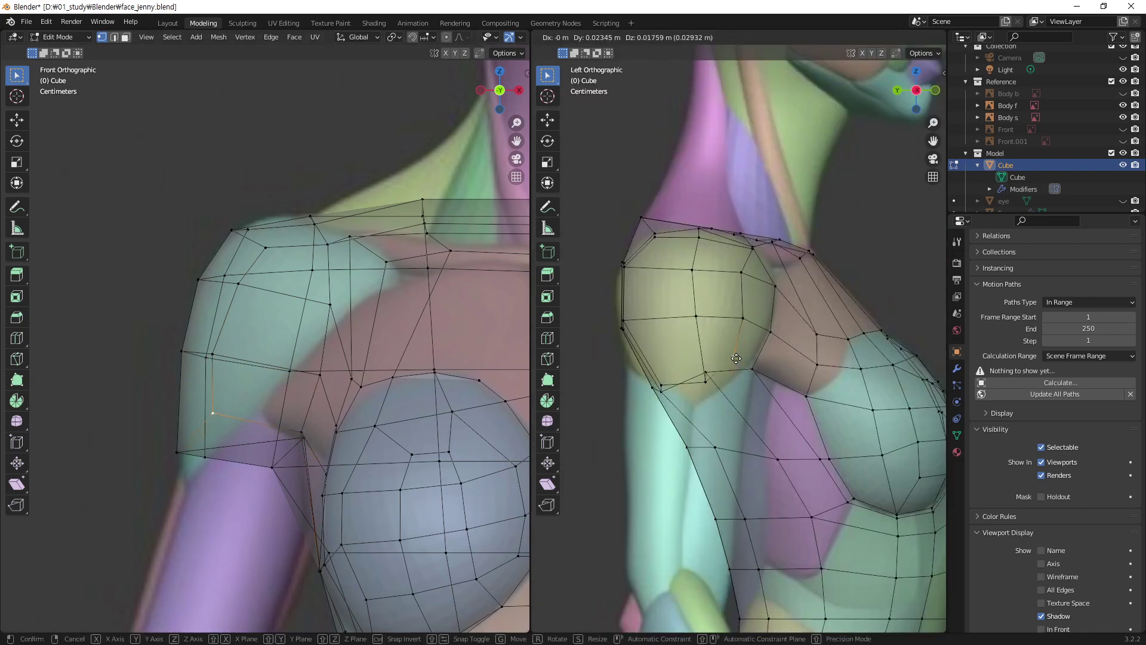
left_click(739, 354)
left_click(706, 384)
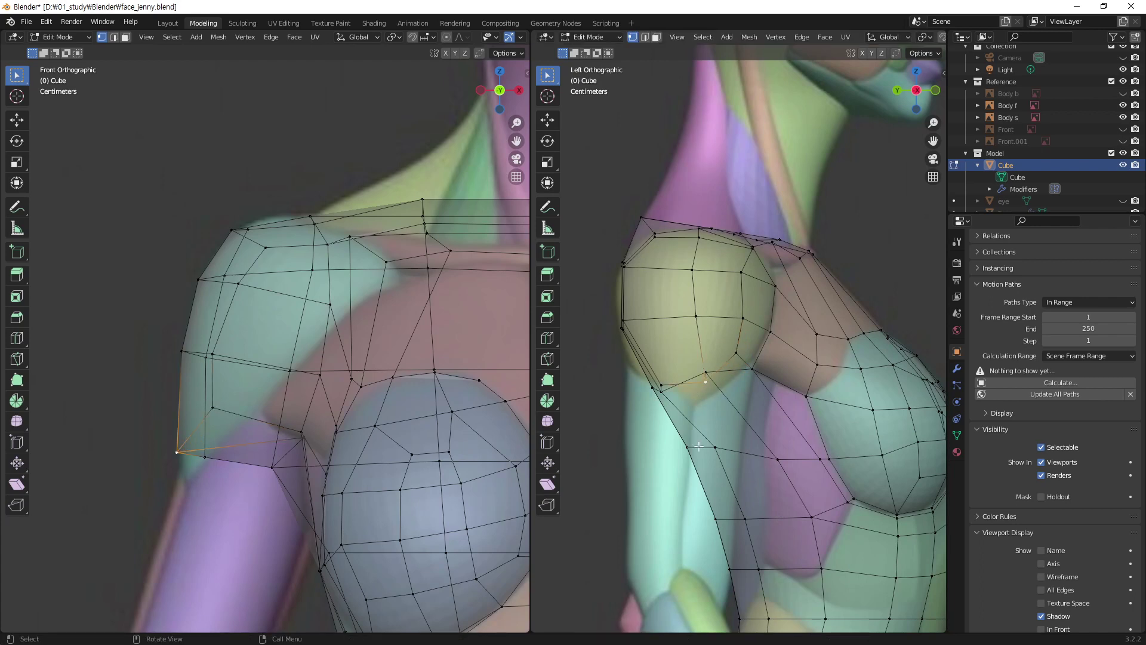
key("g")
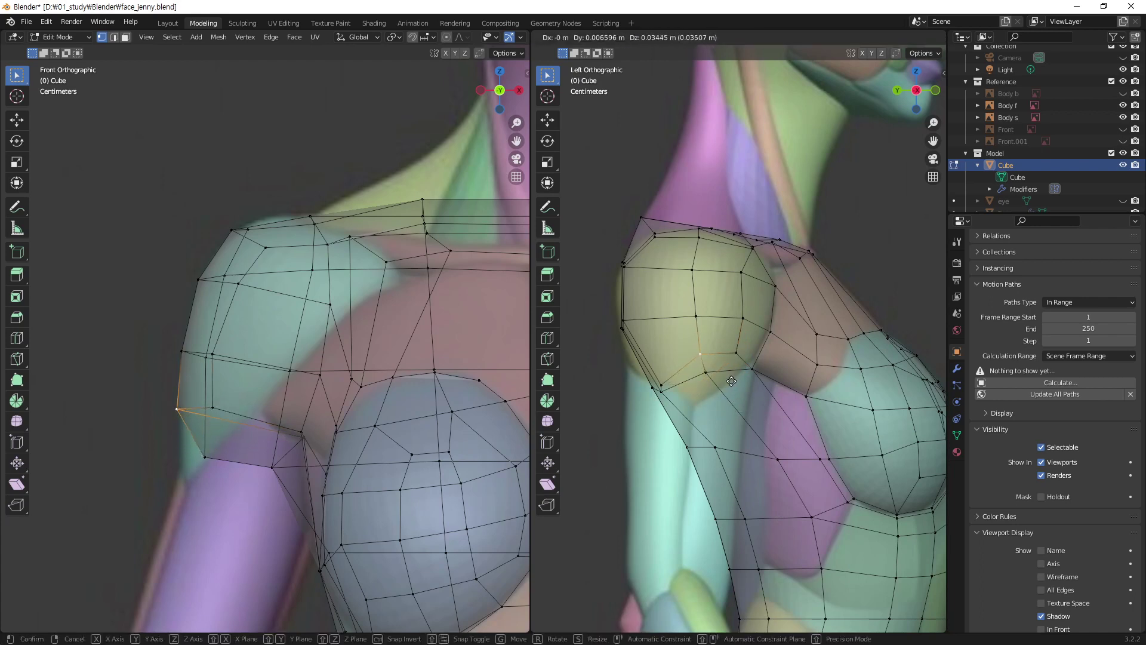
left_click(732, 381)
- Move the vertices along the side of the upper arm to match the side silhouette
left_click(697, 316)
key("g")
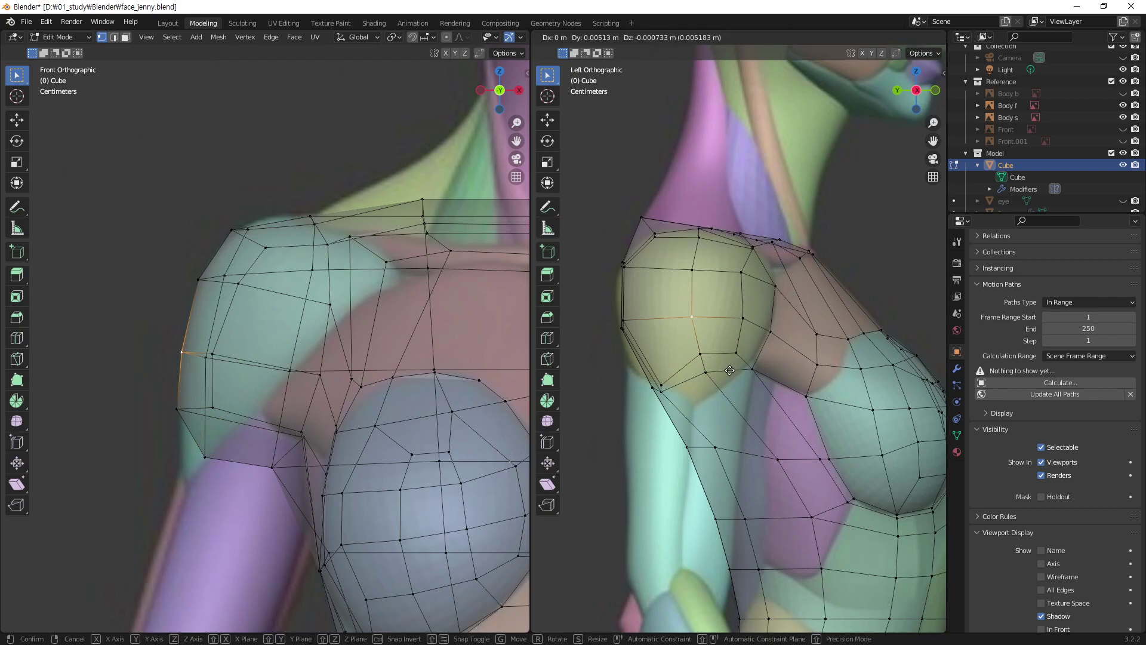
left_click(716, 323)
left_click(688, 271)
key("g")
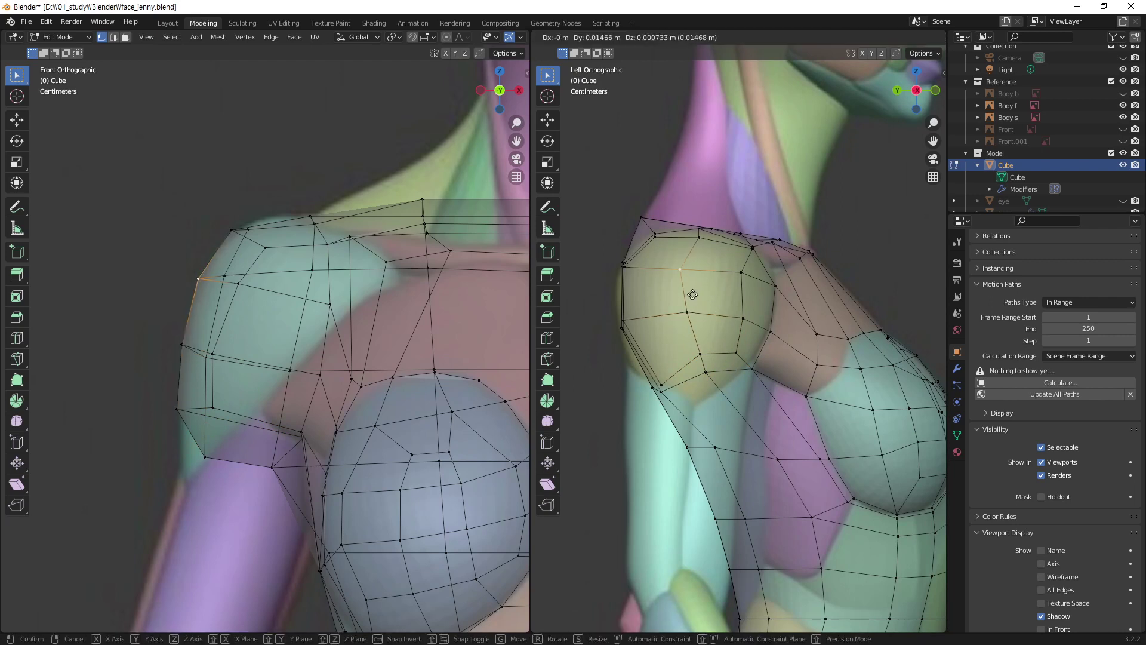
left_click(692, 295)
left_click(683, 315)
key("g")
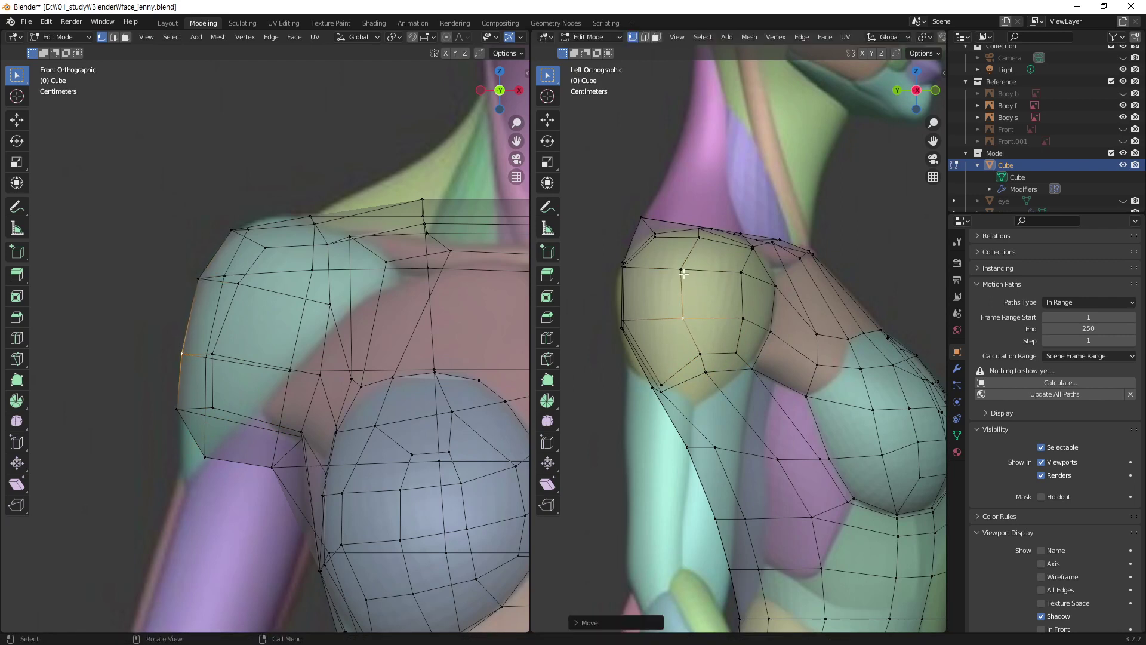
left_click(684, 272)
key("g")
left_click(692, 276)
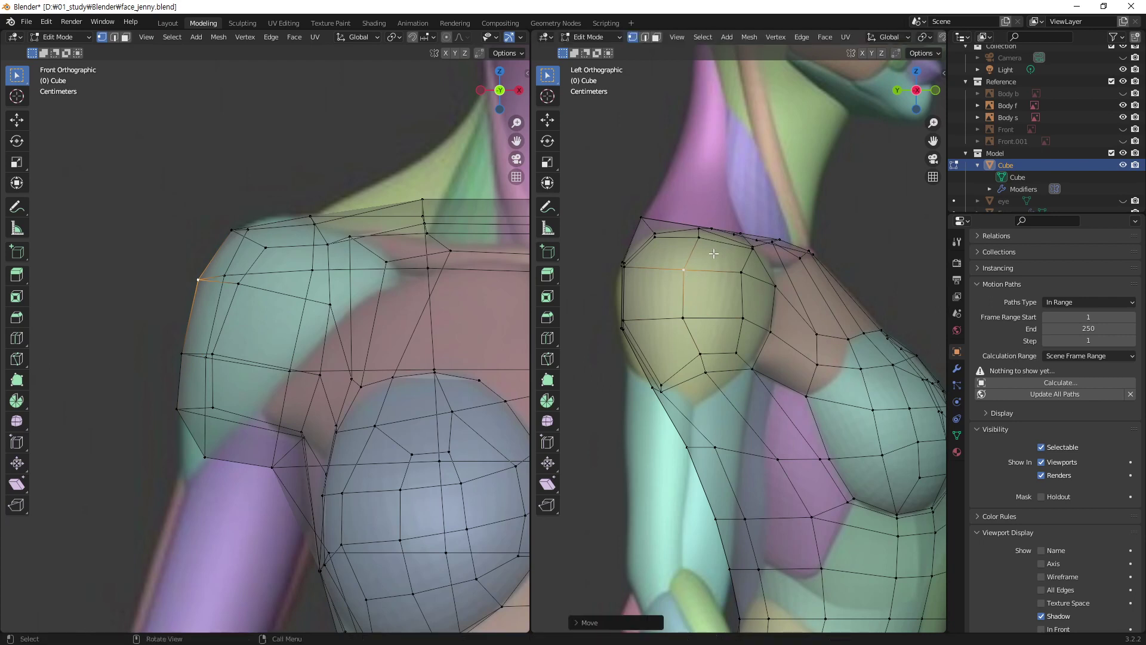
- Reposition the shoulder-top and outer shoulder-edge vertices in side view
left_click(697, 241)
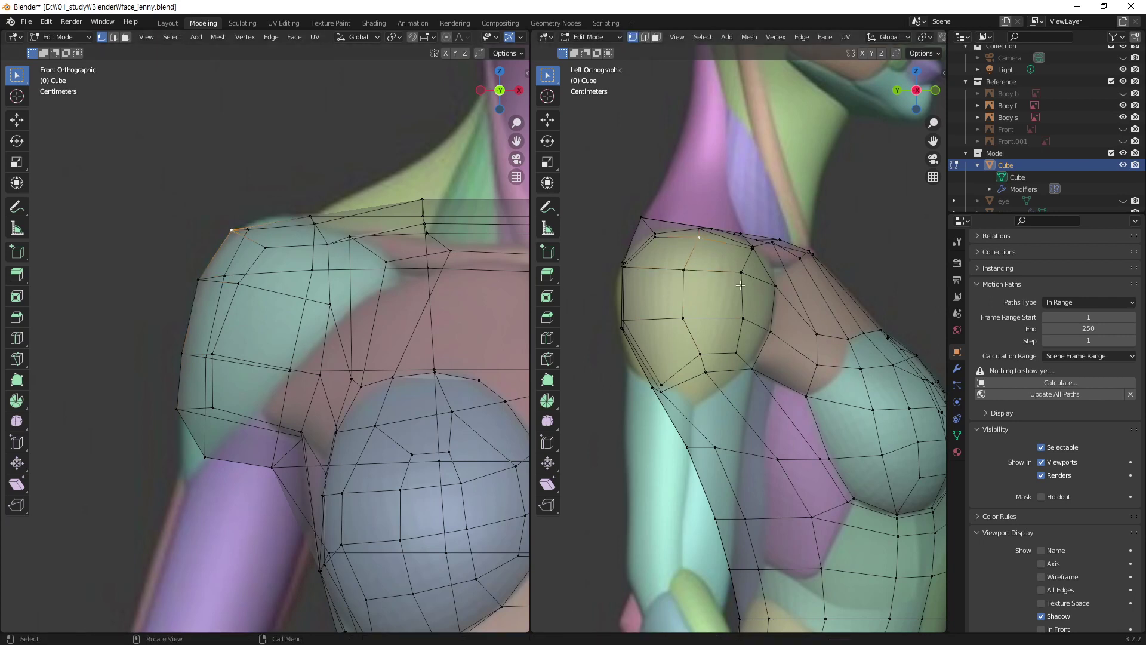
left_click(748, 253)
key("g")
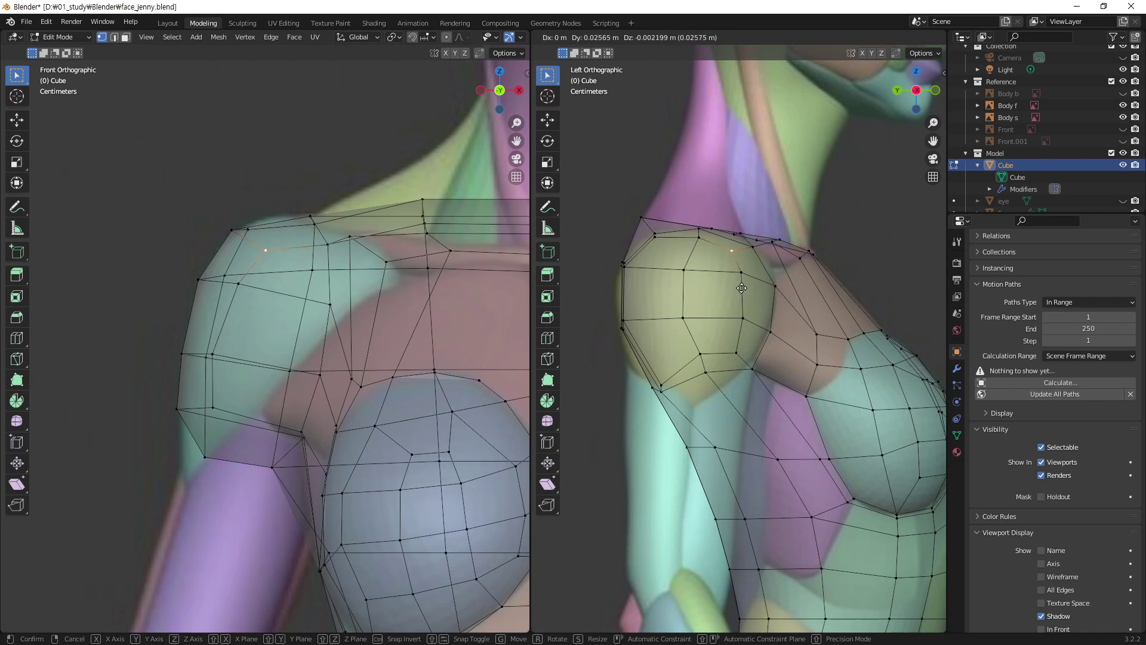
left_click(741, 288)
left_click(659, 241)
key("g")
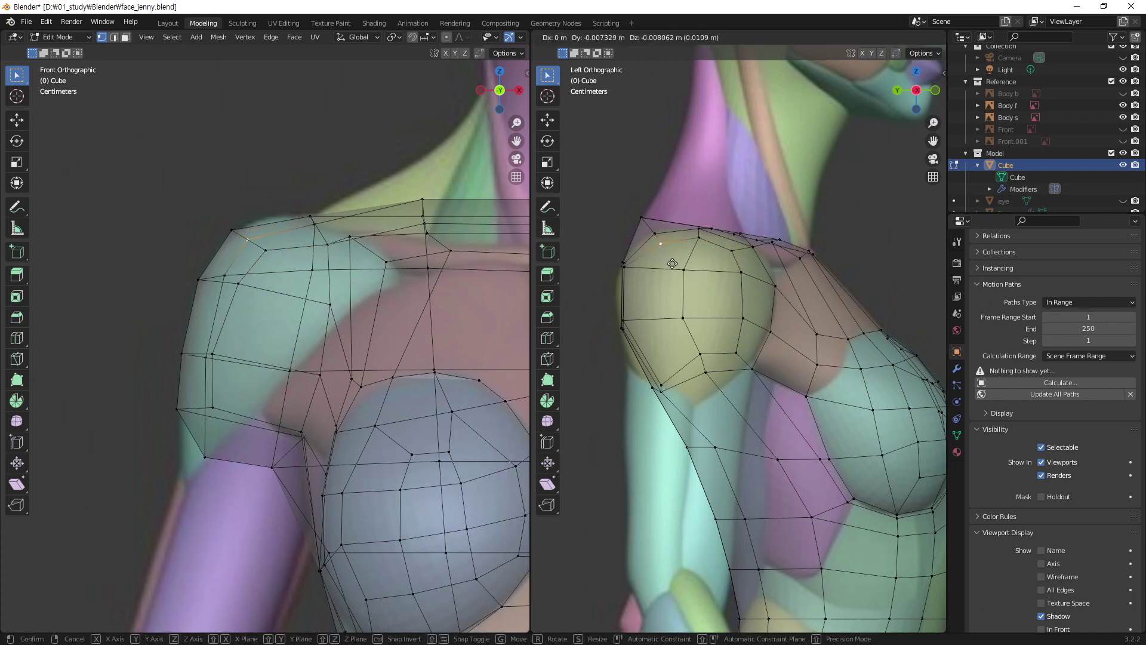
left_click(673, 264)
left_click(634, 270)
key("g")
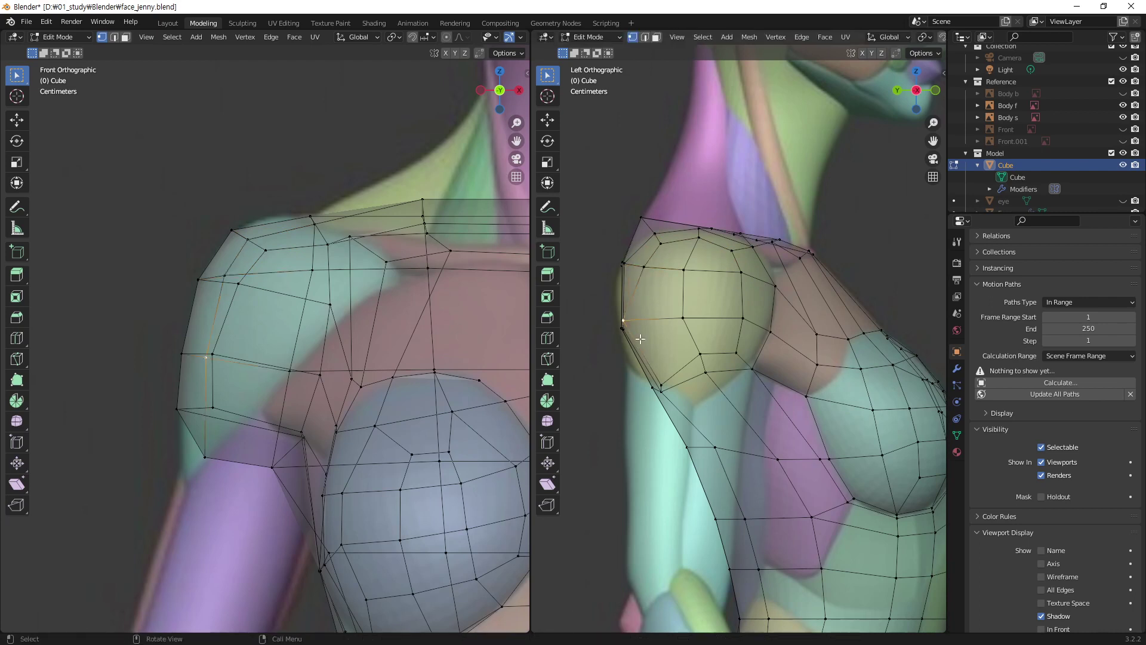
left_click(660, 337)
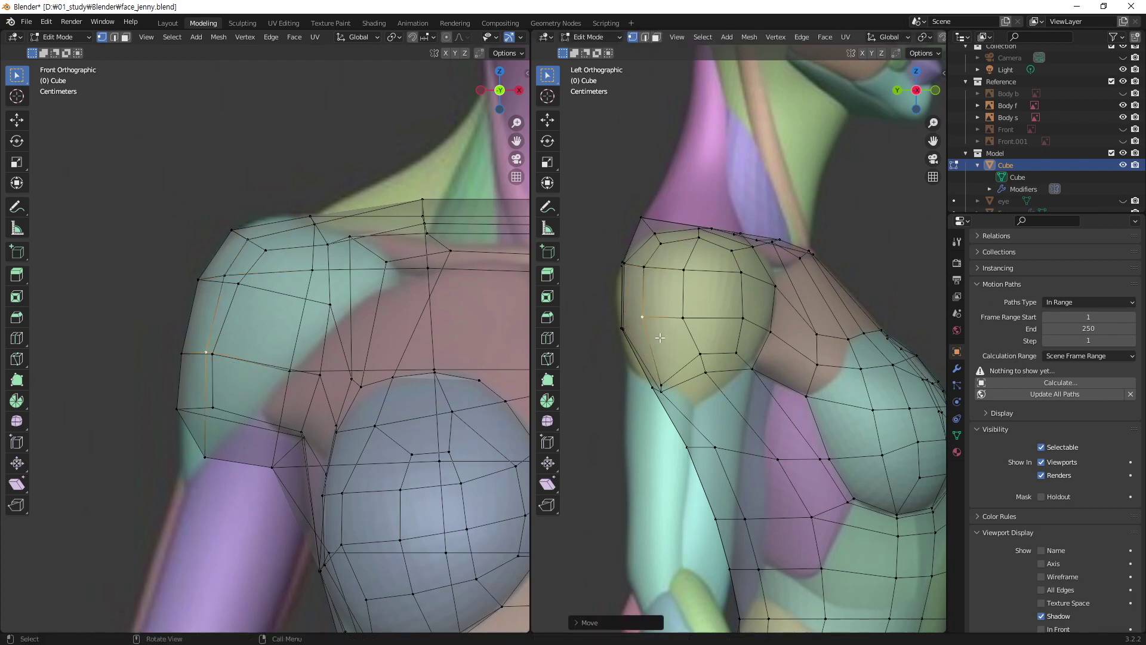
- Nudge the neighbouring shoulder vertices and lift the lowest shoulder vertex about 0.03 m along Z
left_click(688, 322)
key("g")
left_click(699, 322)
left_click(686, 272)
key("g")
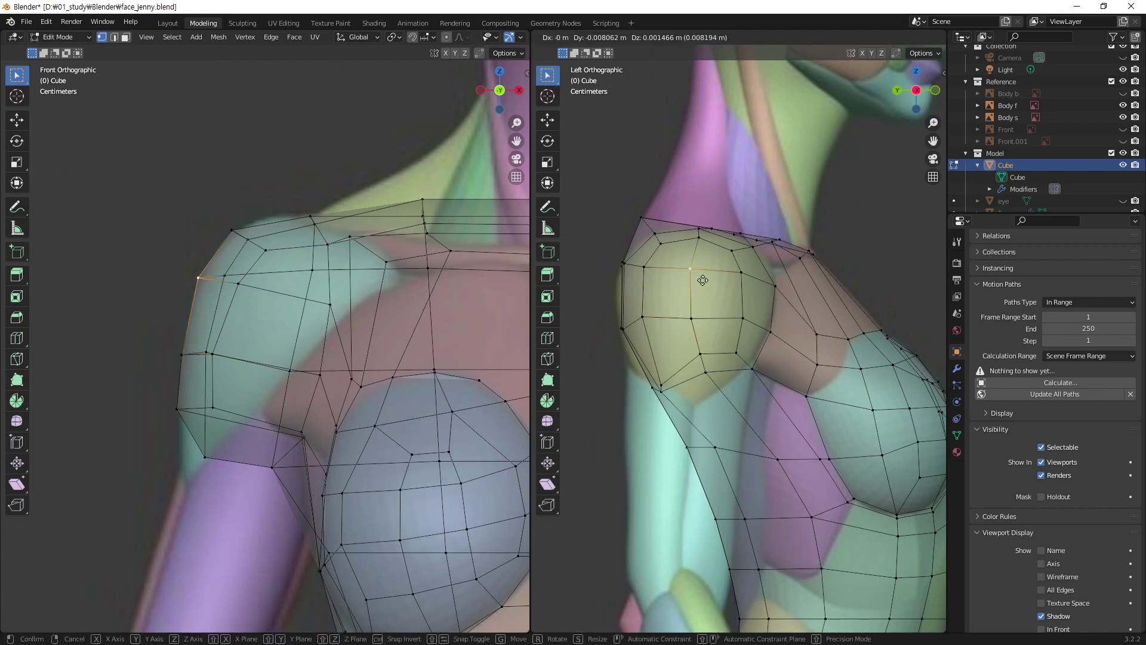
left_click(699, 275)
left_click(672, 376)
key("g")
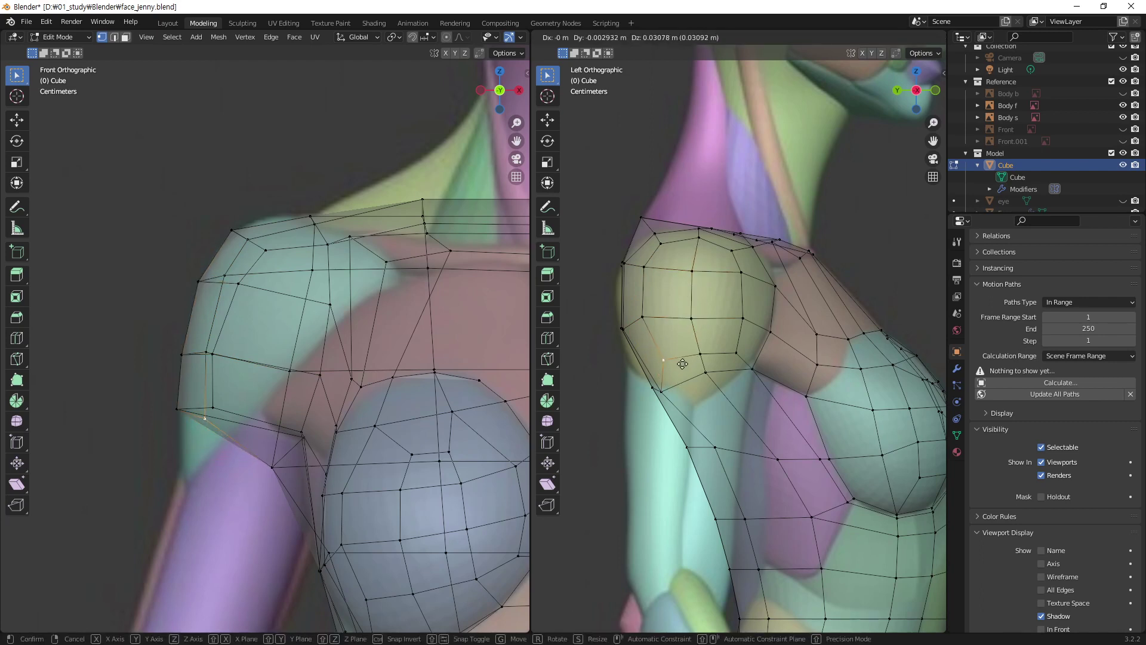
left_click(683, 364)
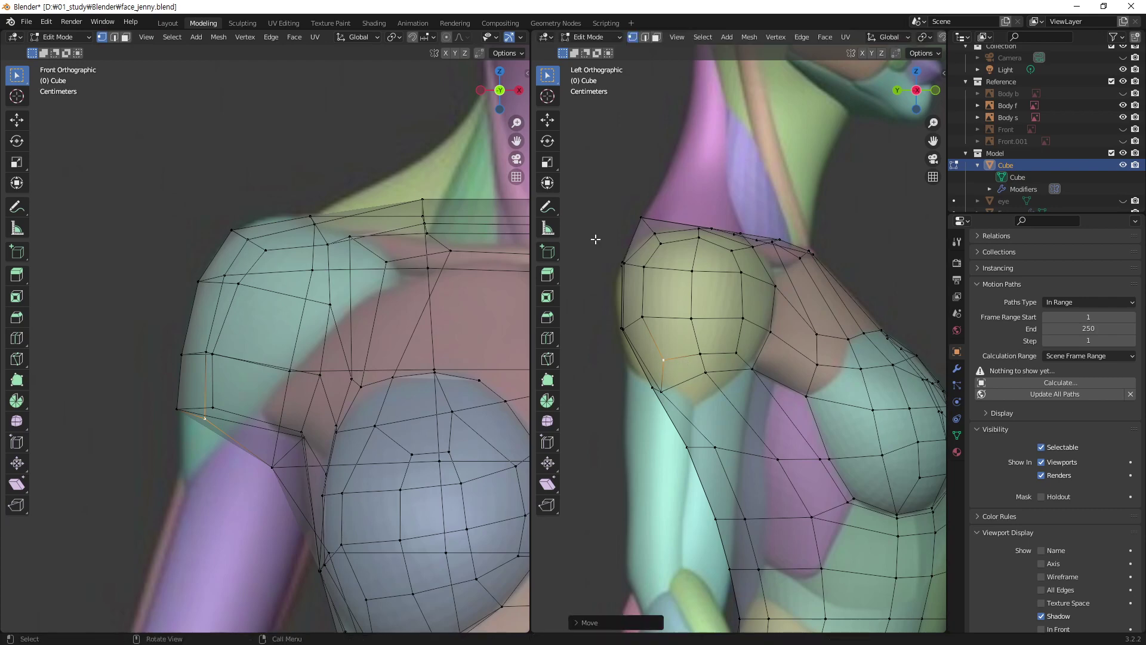
- Orbit the right viewport into perspective to inspect the shoulder and armpit, selecting the armpit vertex
mouse_move(761, 361)
middle_mouse_down()
mouse_move(773, 342)
mouse_move(784, 369)
mouse_move(758, 374)
mouse_move(706, 339)
mouse_move(844, 295)
mouse_move(770, 316)
middle_mouse_up()
left_click(756, 371)
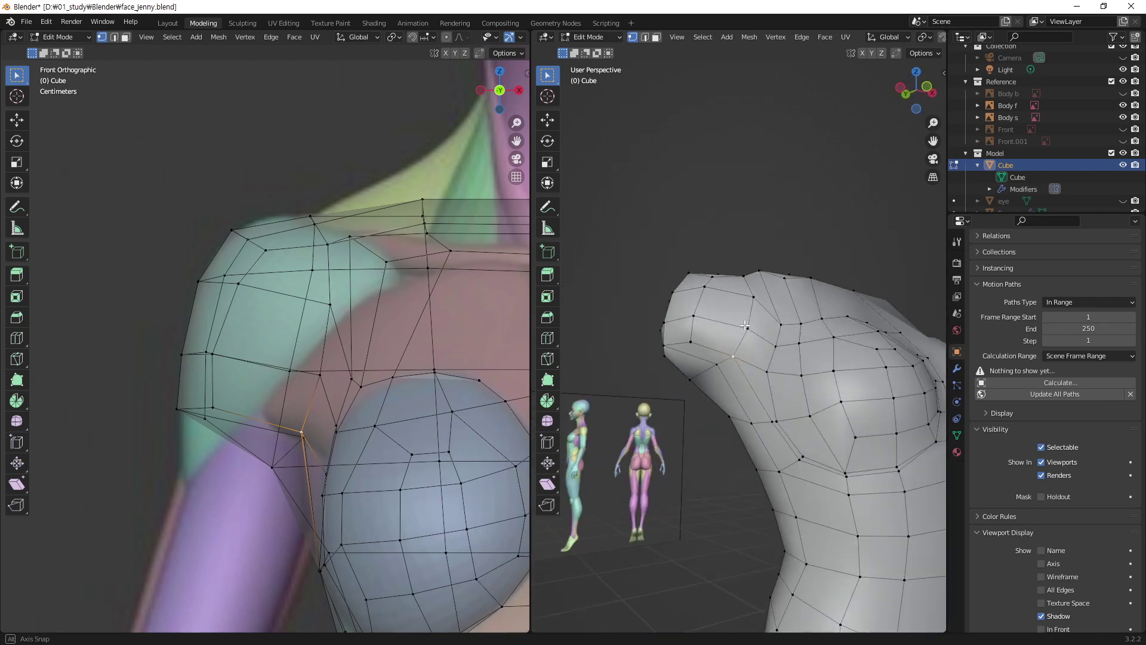
mouse_move(770, 316)
middle_mouse_down()
mouse_move(778, 344)
mouse_move(723, 340)
middle_mouse_up()
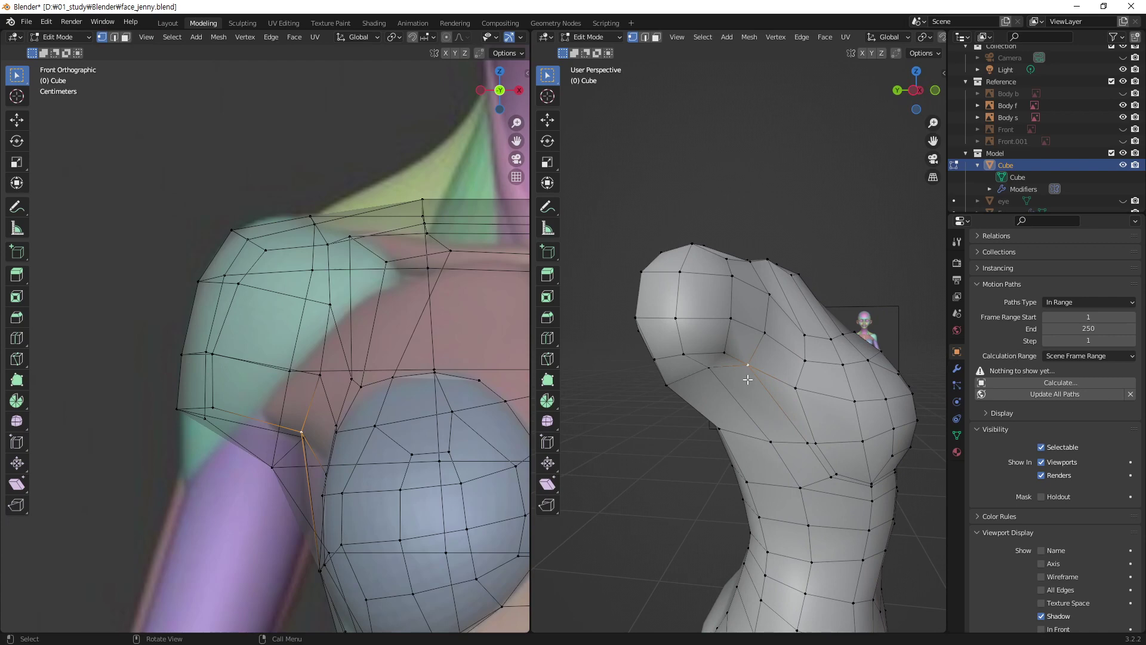
mouse_move(748, 380)
middle_mouse_down()
mouse_move(779, 352)
mouse_move(683, 332)
mouse_move(649, 365)
mouse_move(662, 338)
mouse_move(821, 412)
middle_mouse_up()
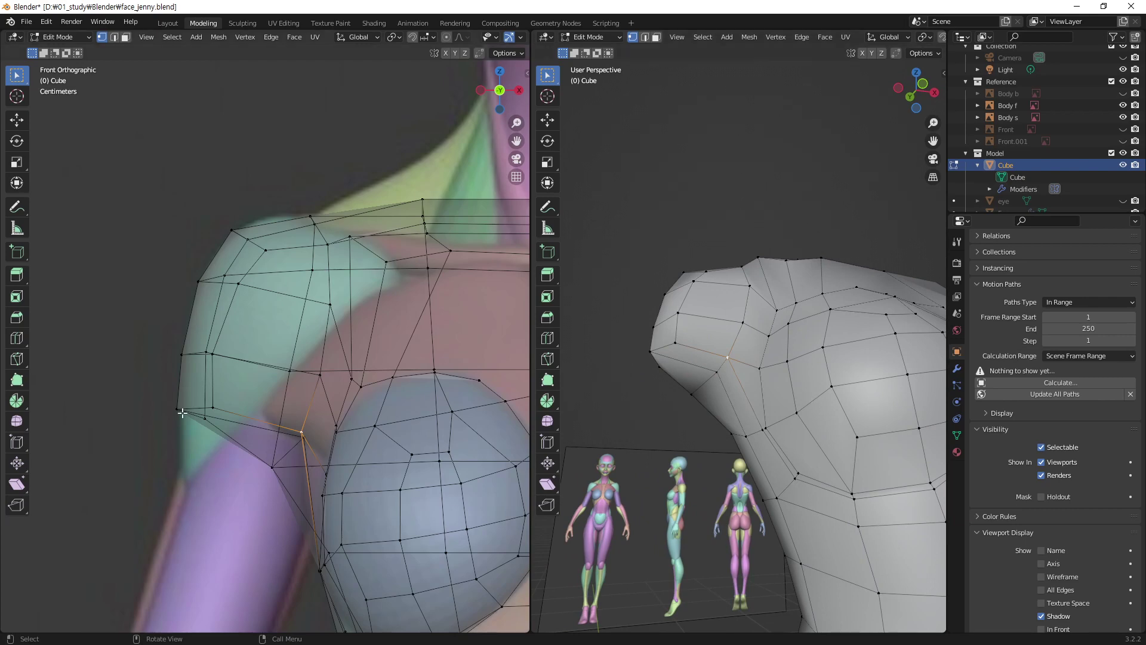
mouse_move(811, 422)
middle_mouse_down()
mouse_move(711, 493)
mouse_move(834, 304)
mouse_move(765, 335)
mouse_move(669, 322)
middle_mouse_up()
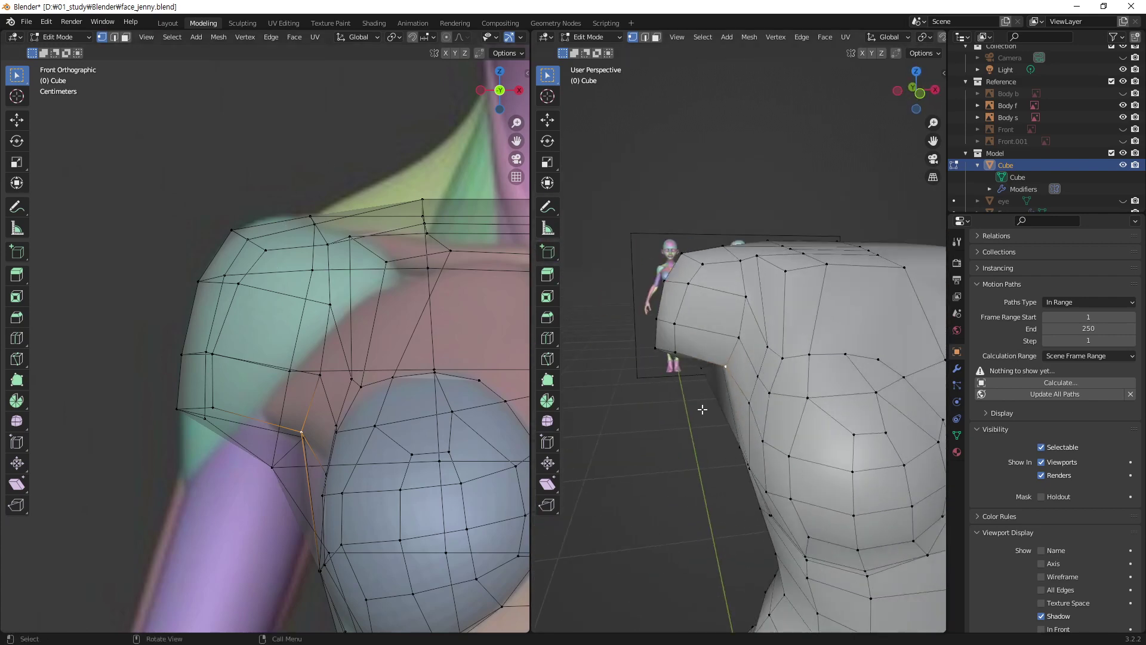
mouse_move(702, 409)
middle_mouse_down()
mouse_move(809, 306)
mouse_move(528, 533)
middle_mouse_up()
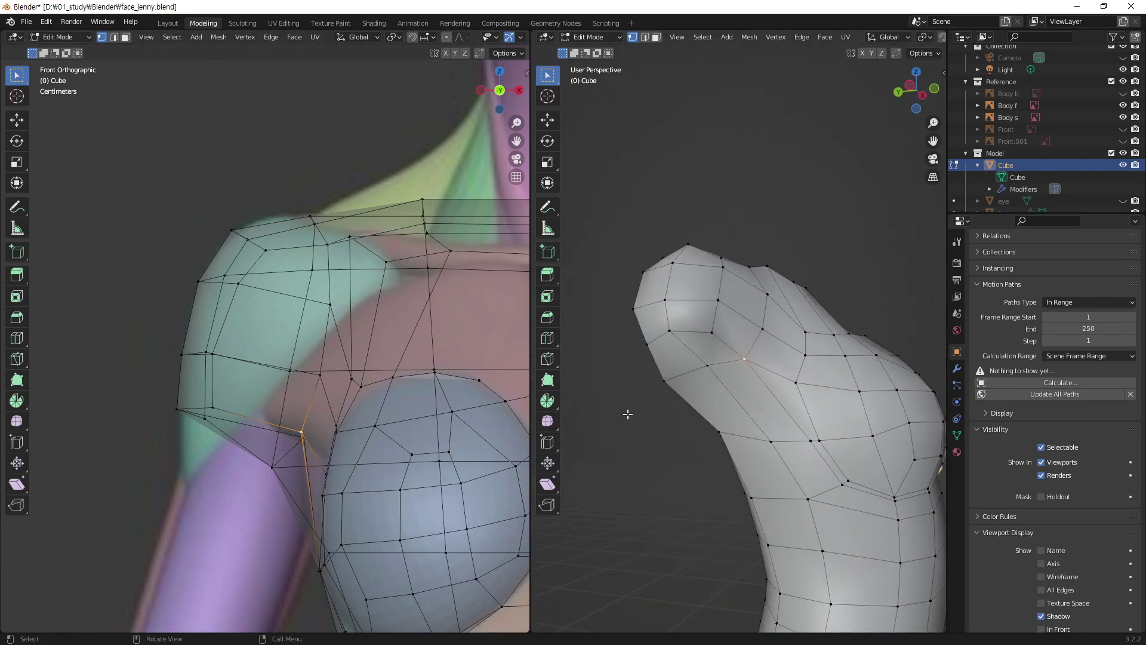
middle_click_drag(746, 399, 707, 406)
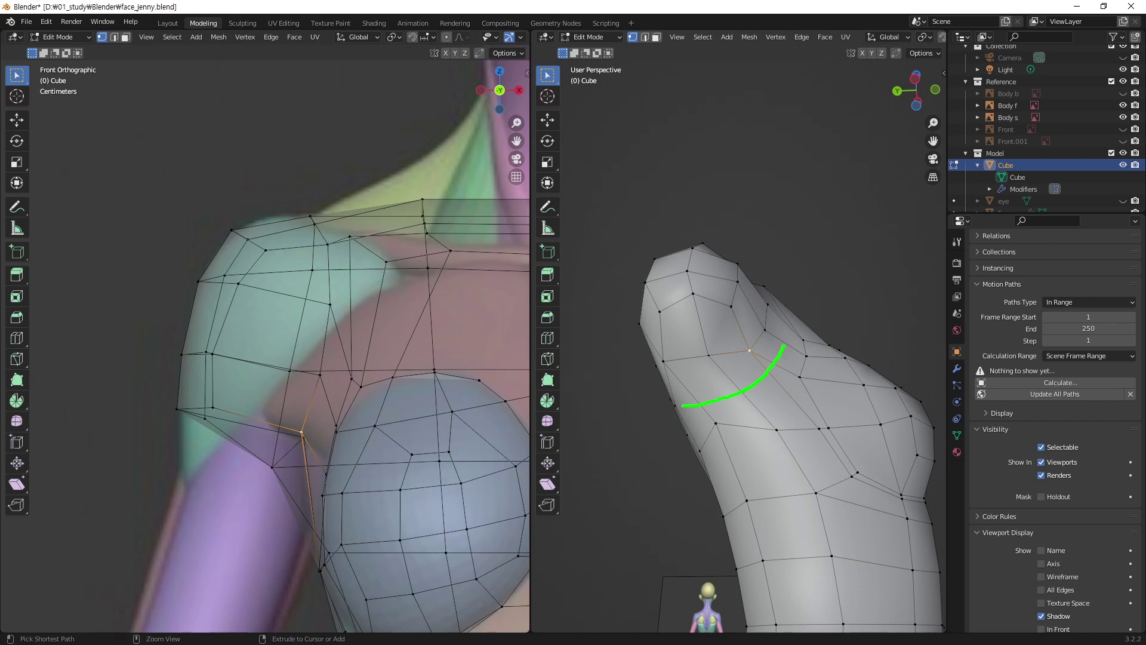
mouse_move(718, 326)
middle_mouse_down()
mouse_move(723, 347)
mouse_move(721, 260)
middle_mouse_up()
middle_click_drag(688, 391, 692, 343)
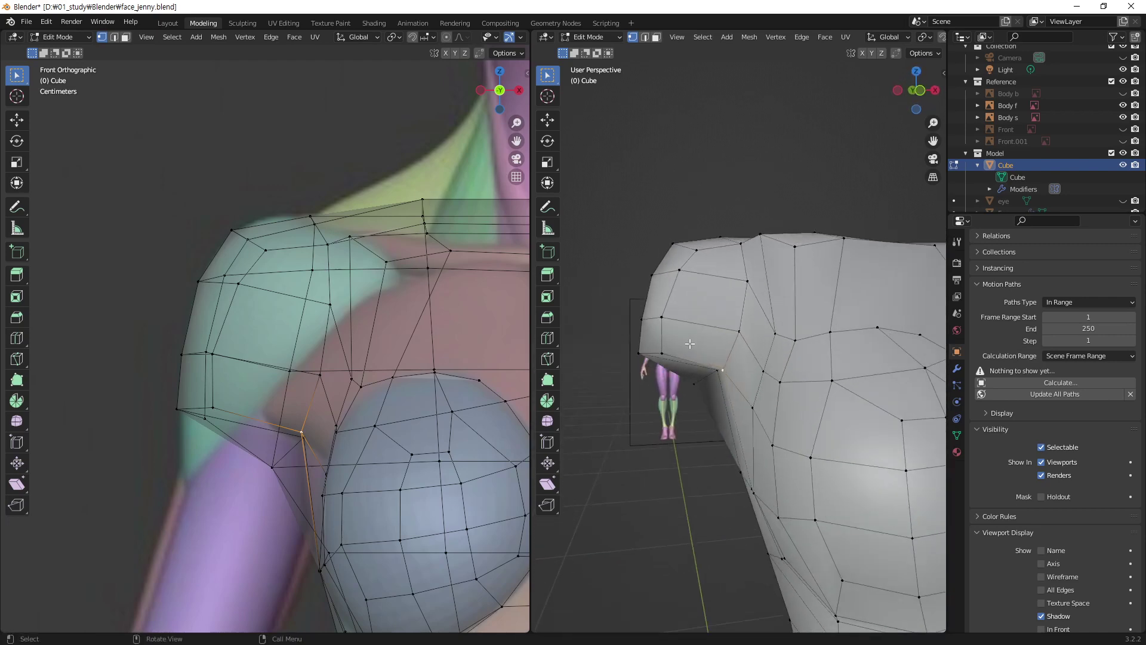
- Add a loop cut around the upper arm just below the shoulder, then orbit and zoom to check it
key("ctrl+r")
left_click(705, 330)
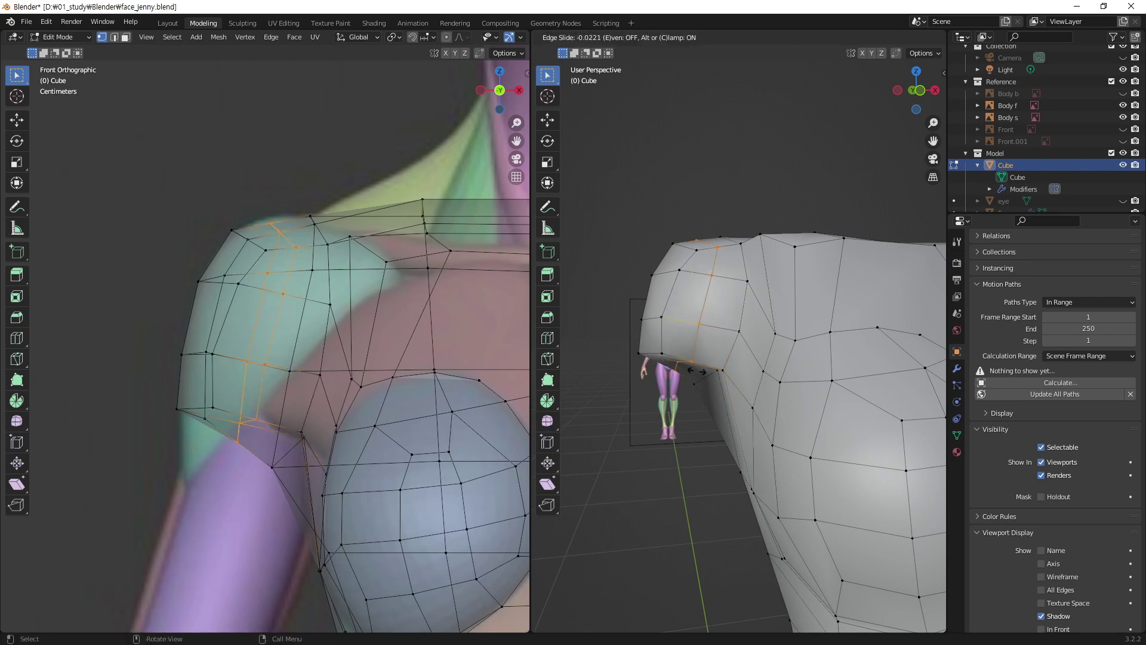
left_click(705, 322)
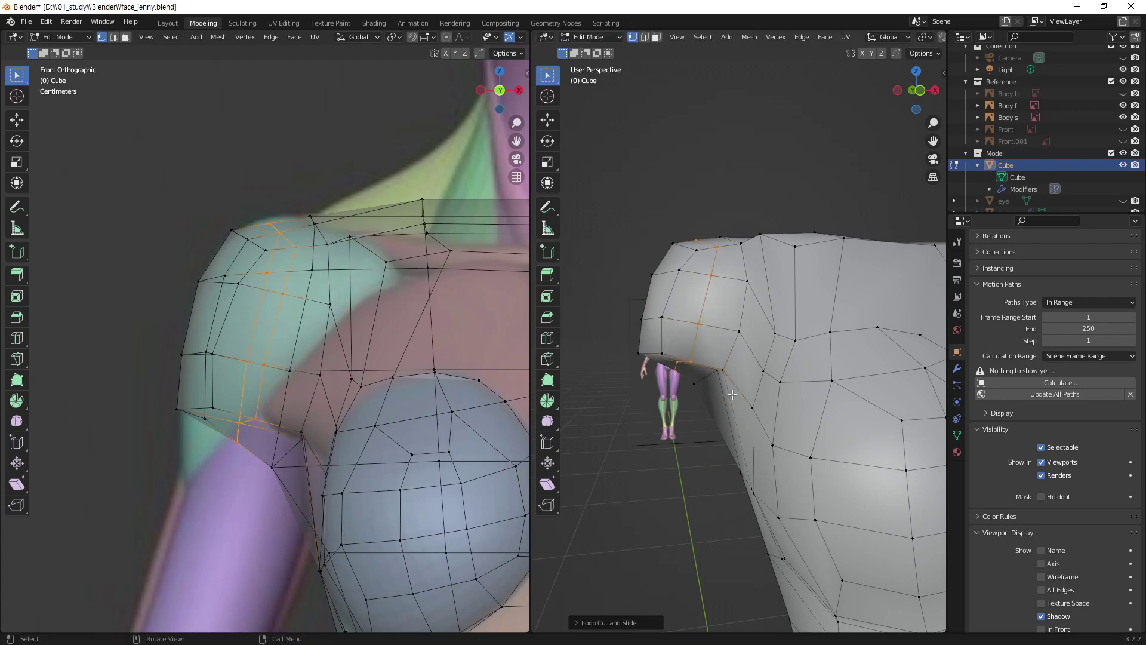
mouse_move(724, 271)
middle_mouse_down()
mouse_move(794, 378)
mouse_move(898, 379)
mouse_move(929, 396)
mouse_move(832, 235)
mouse_move(716, 232)
mouse_move(842, 230)
mouse_move(846, 193)
middle_mouse_up()
scroll(727, 275, "up", 2)
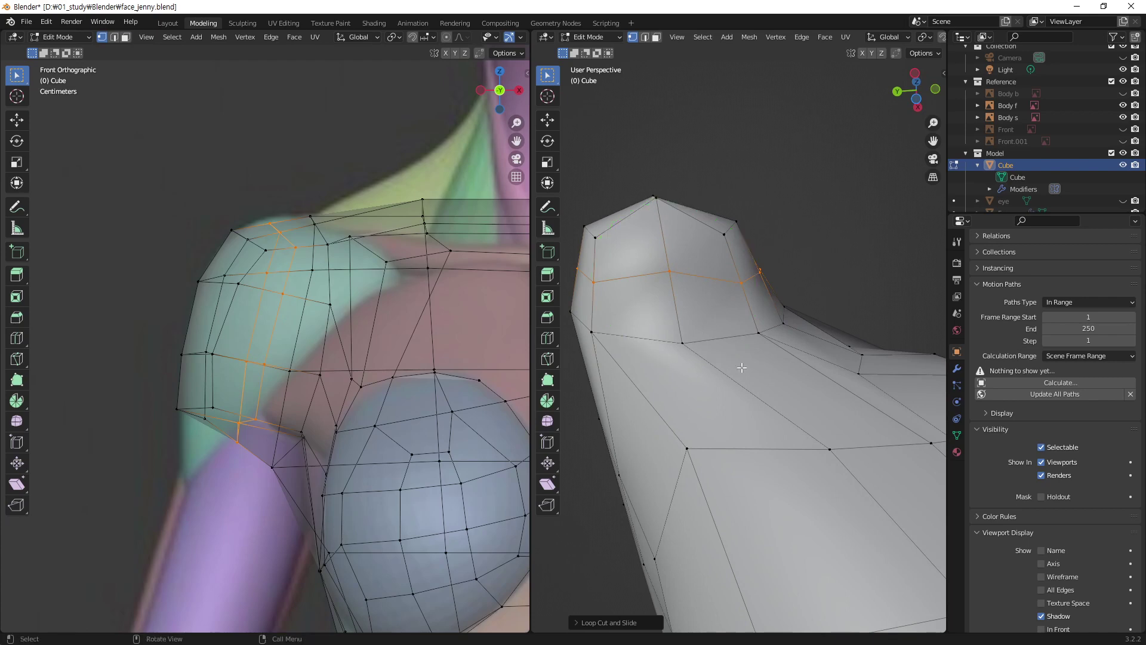
mouse_move(741, 367)
middle_mouse_down()
mouse_move(781, 351)
mouse_move(775, 333)
middle_mouse_up()
- Reposition the new arm edge loop, sliding it toward the shoulder top
left_click(772, 303, "alt")
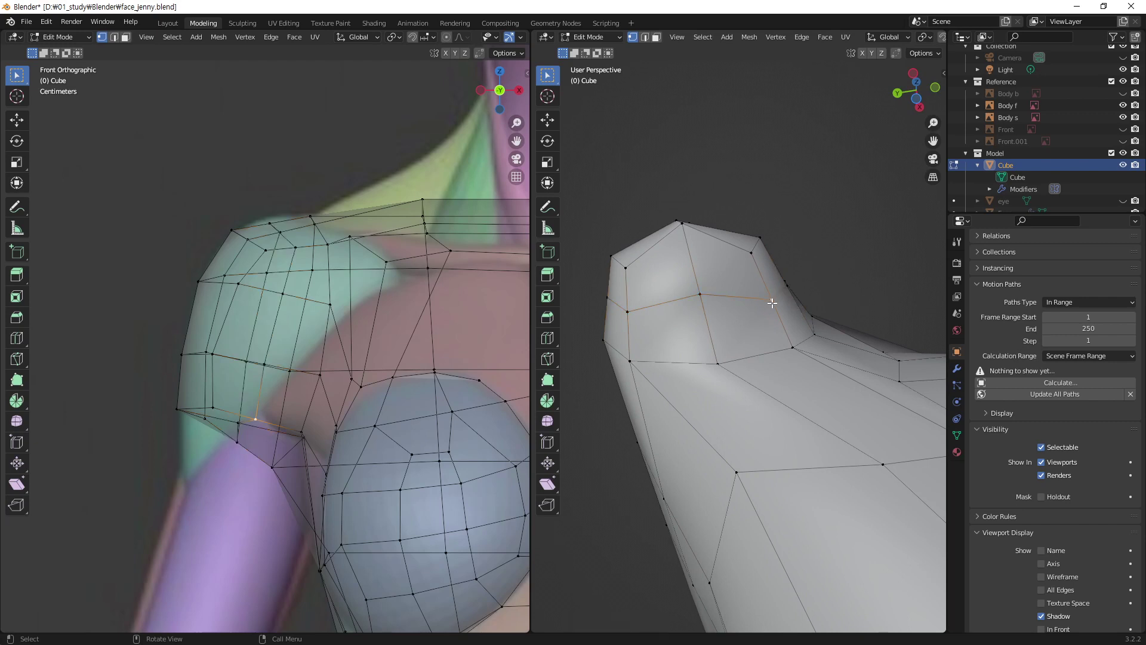
key("g")
key("g")
left_click(776, 296)
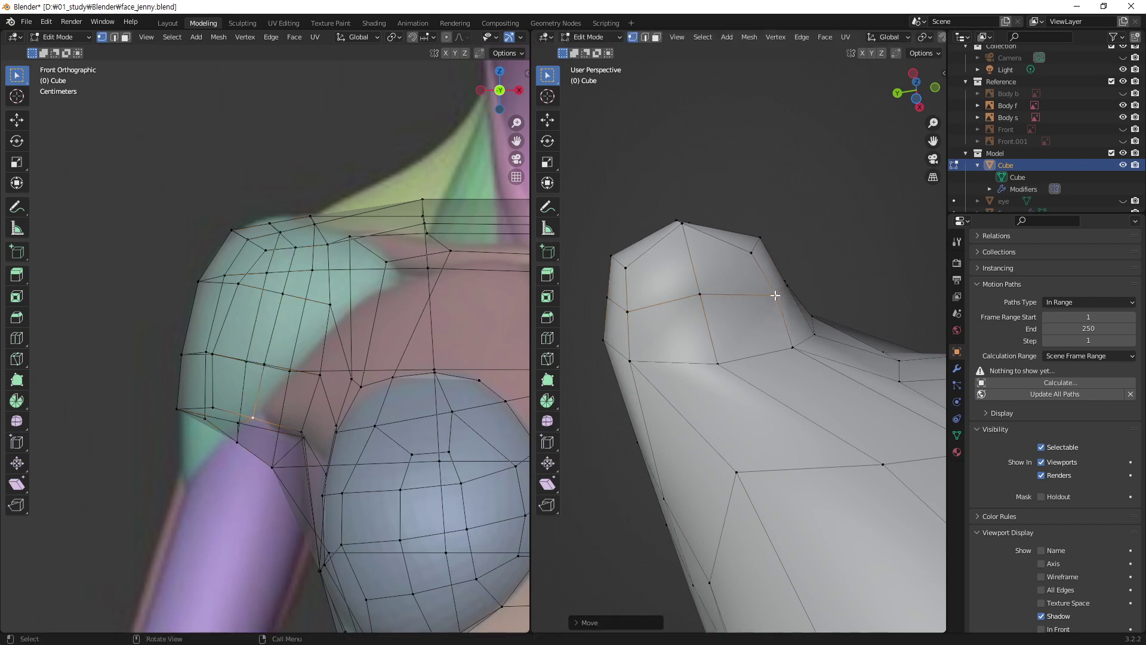
key("g")
left_click(757, 269)
key("ctrl+z")
key("g")
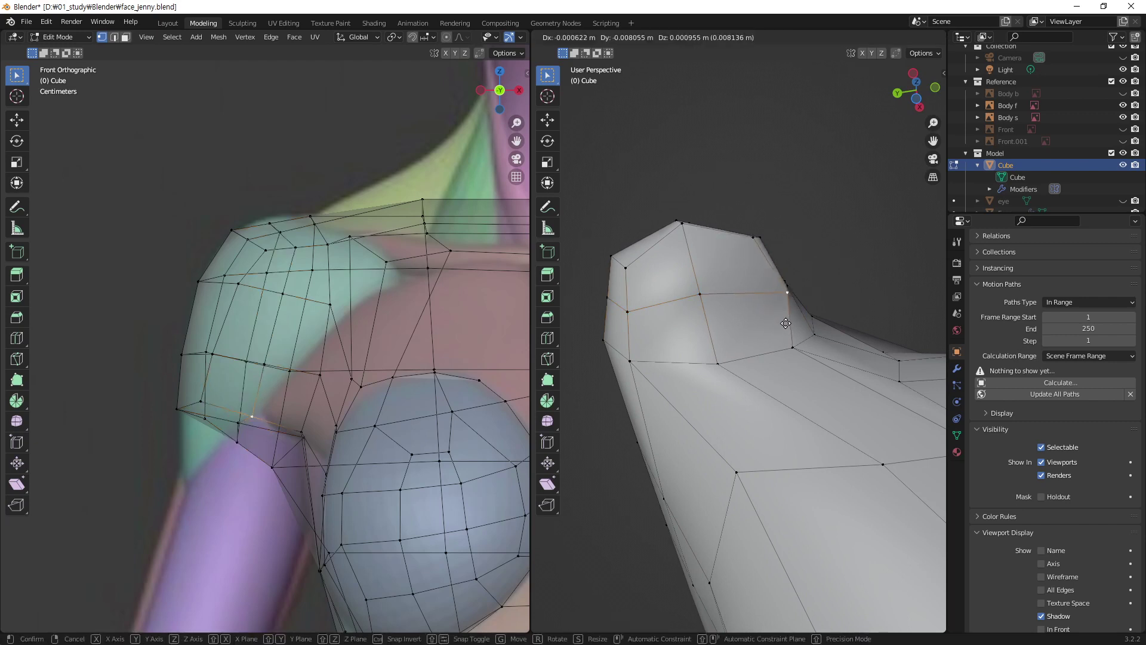
left_click(786, 323)
key("g")
key("g")
left_click(739, 264)
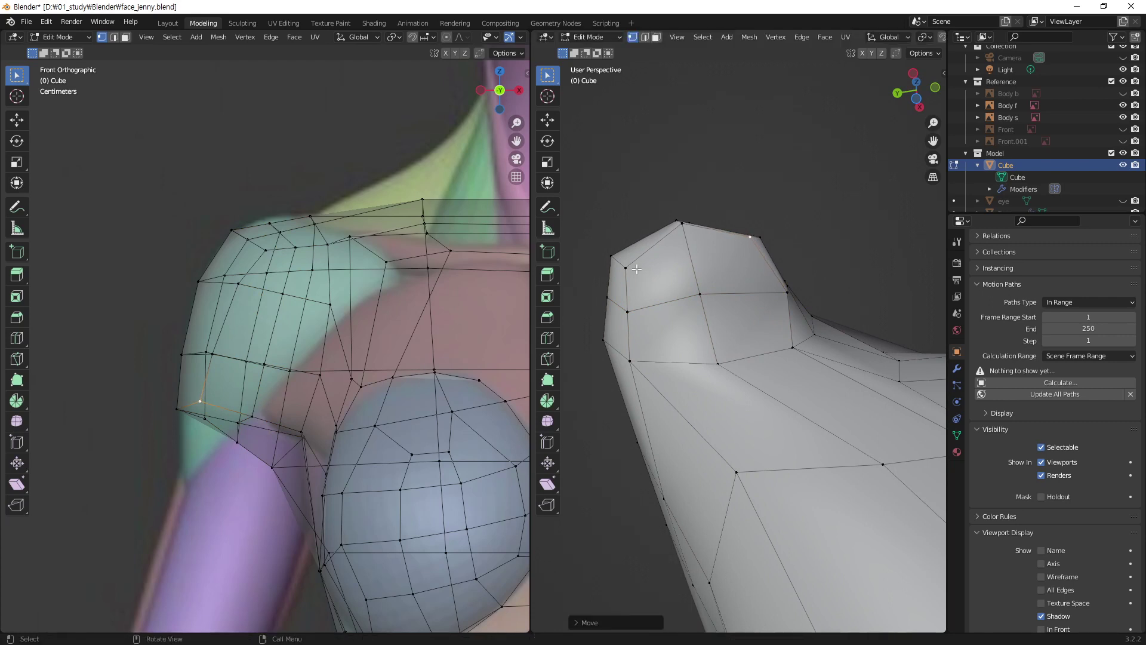
key("g")
key("g")
left_click(654, 275)
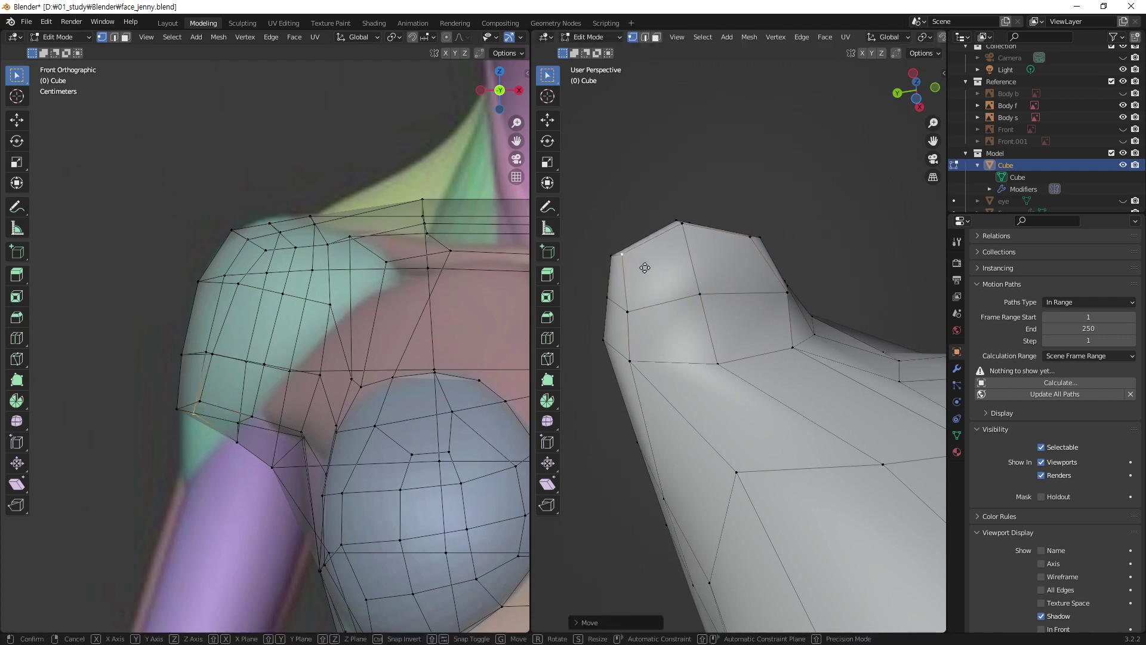
- Move the arm-side vertices down and left, including the lower side vertex
key("g")
left_click(627, 330)
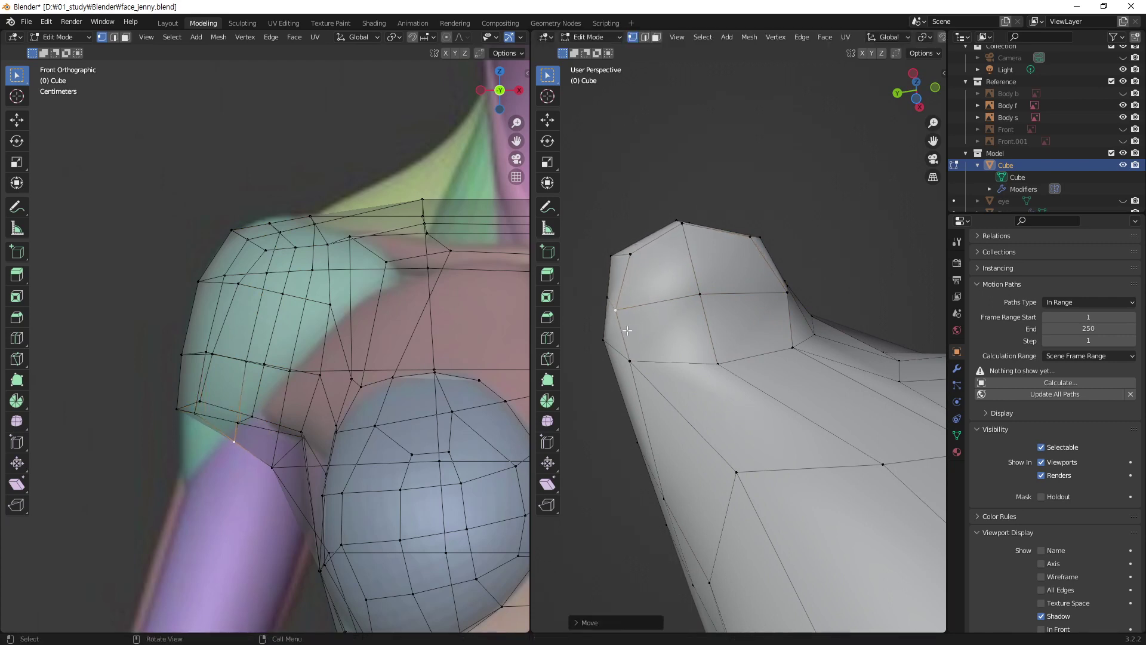
key("g")
left_click(648, 248)
left_click(629, 360)
key("g")
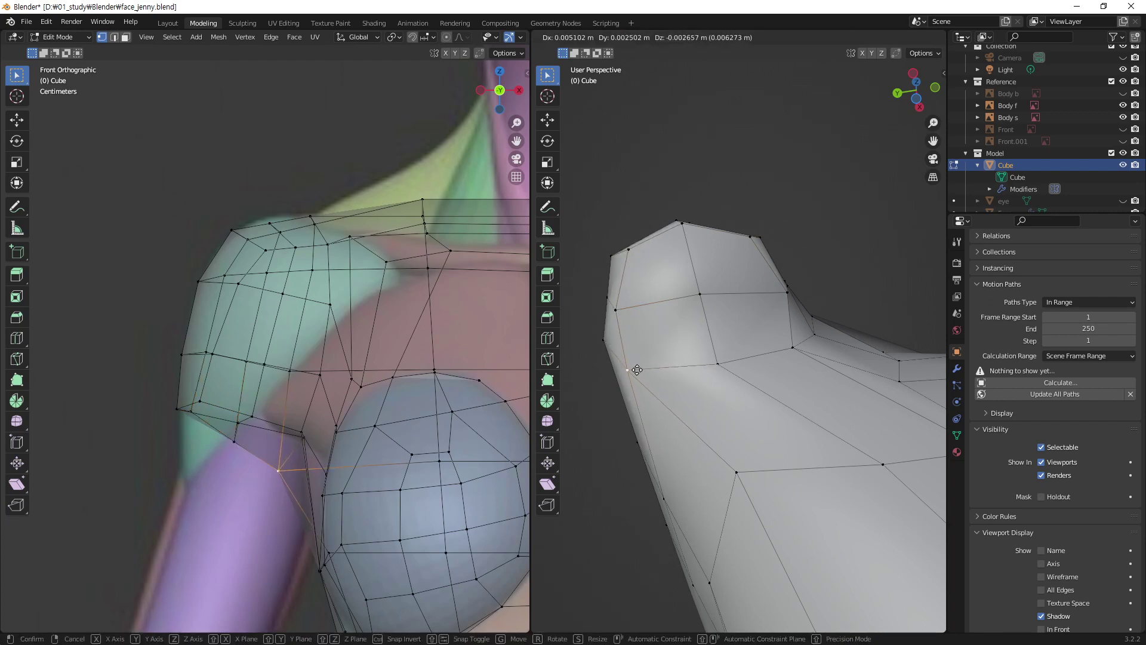
left_click(637, 370)
- Lower the vertices under the armpit to follow the reference sculpt
left_click(718, 364)
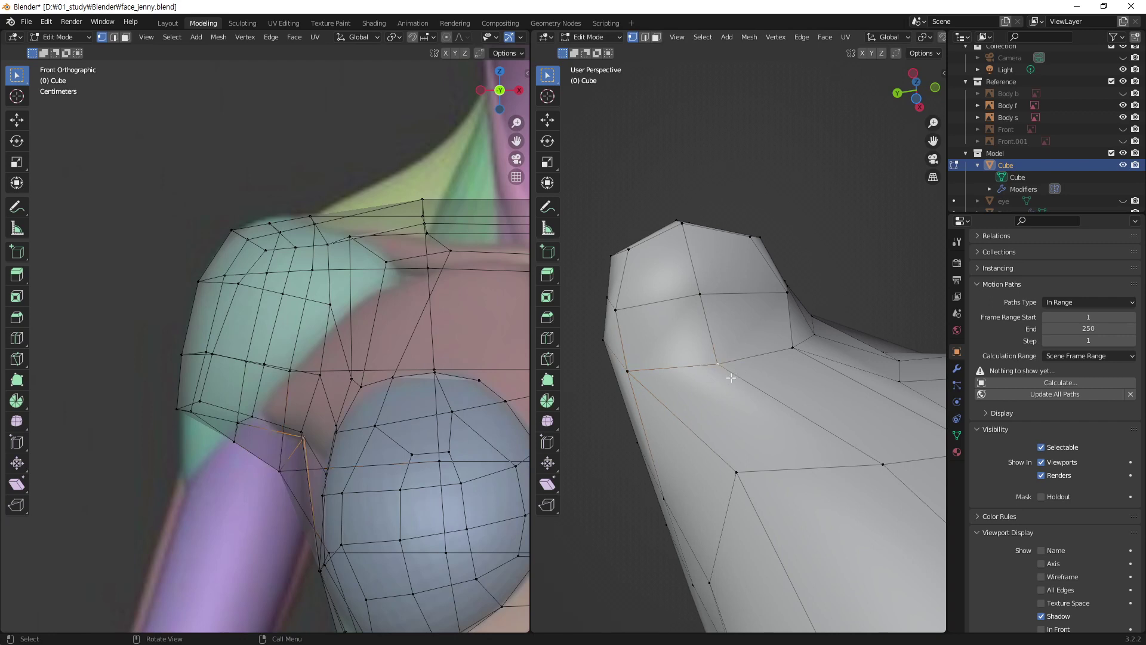
key("g")
left_click(739, 393)
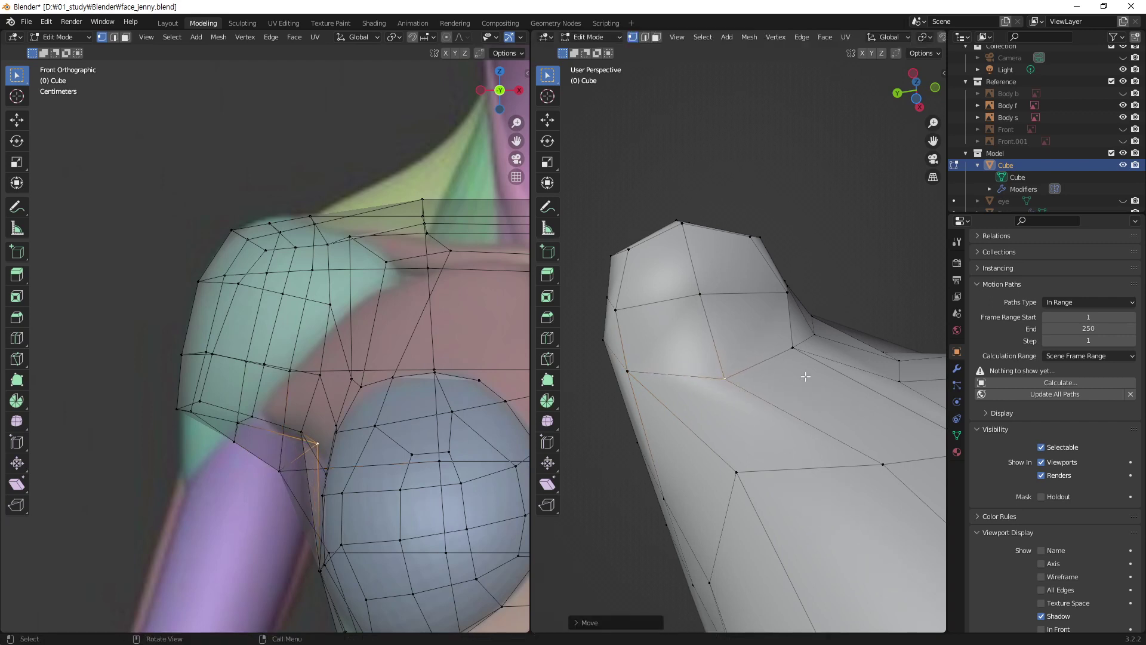
left_click(794, 349)
key("g")
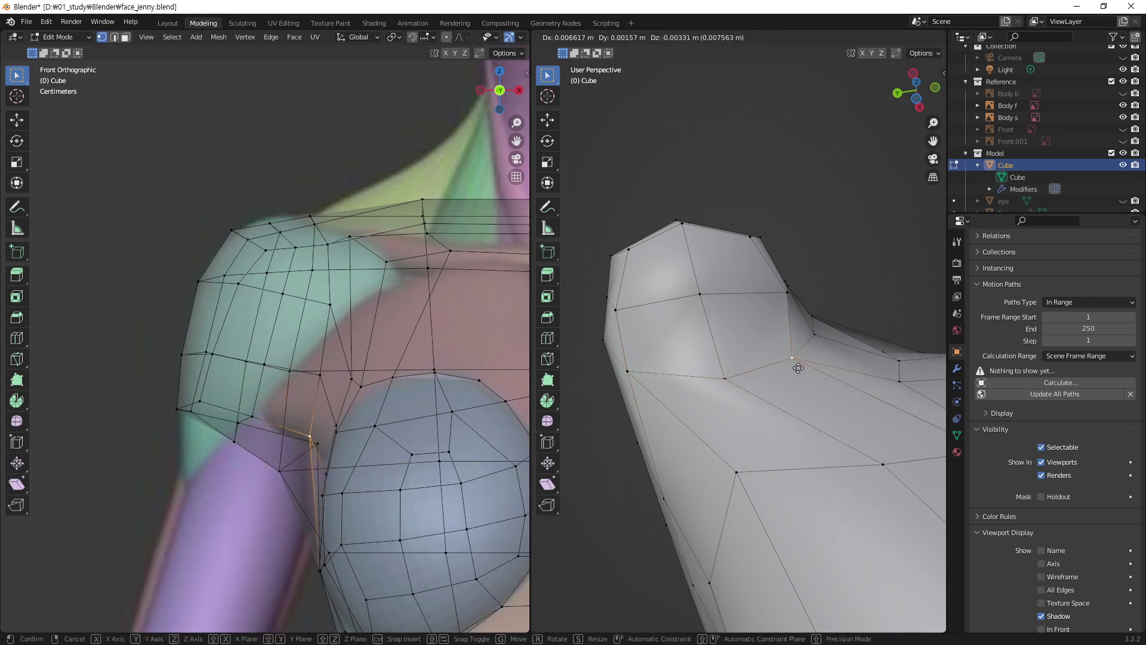
left_click(797, 367)
- Adjust an armpit vertex from the side, then lower another in front view
mouse_move(797, 367)
middle_mouse_down()
mouse_move(683, 449)
mouse_move(721, 435)
middle_mouse_up()
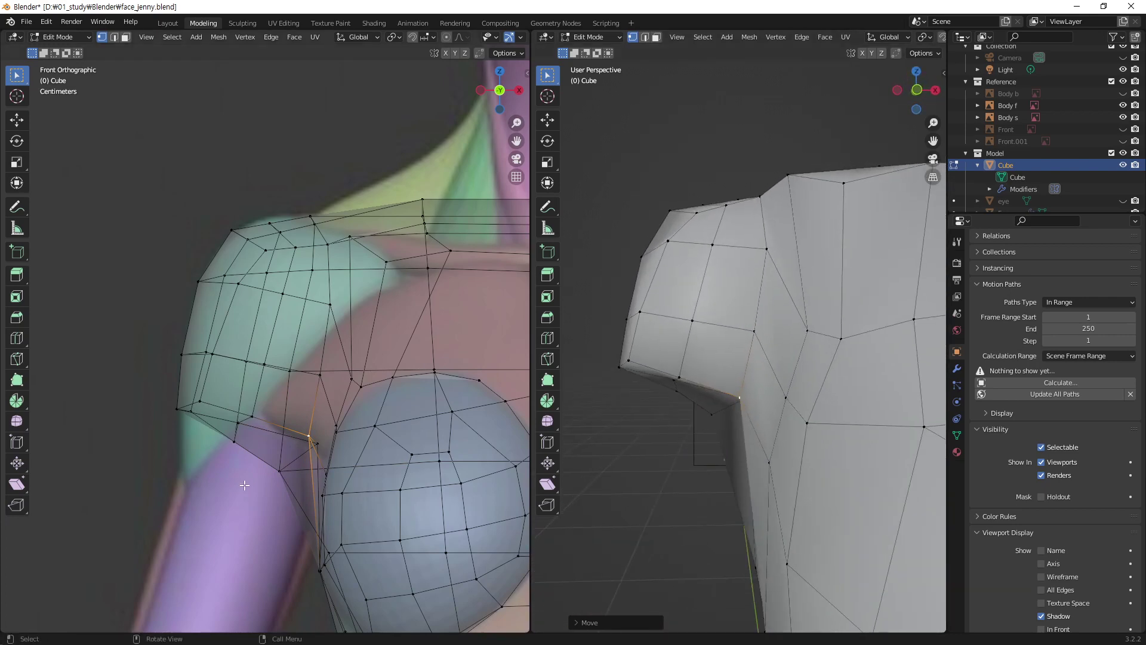
key("g")
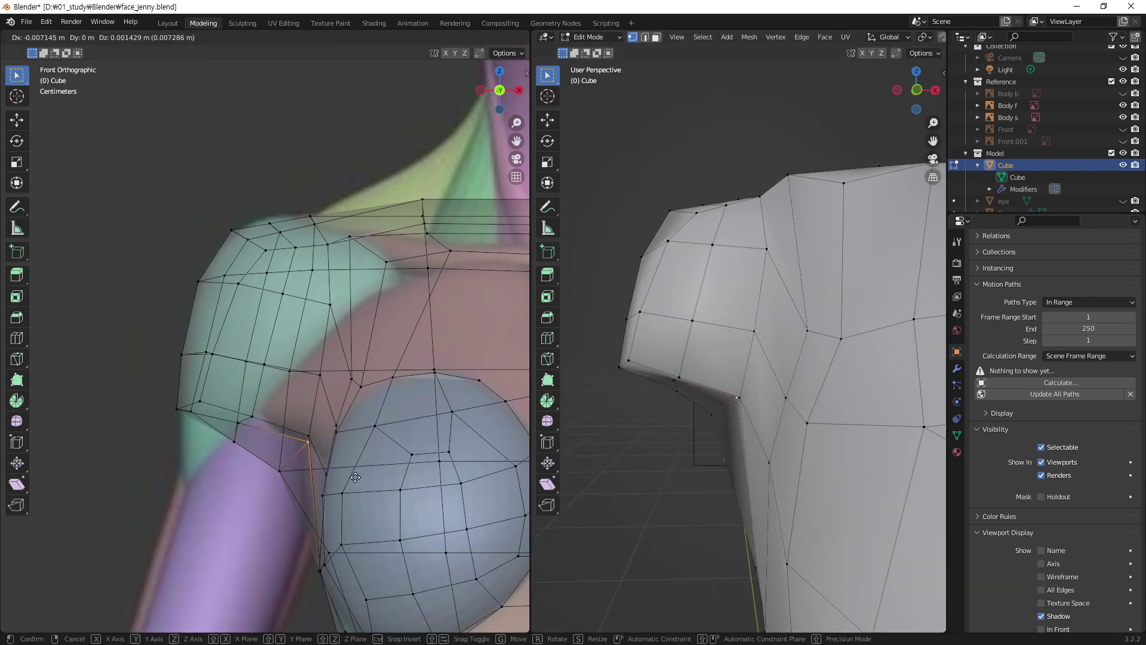
left_click(350, 480)
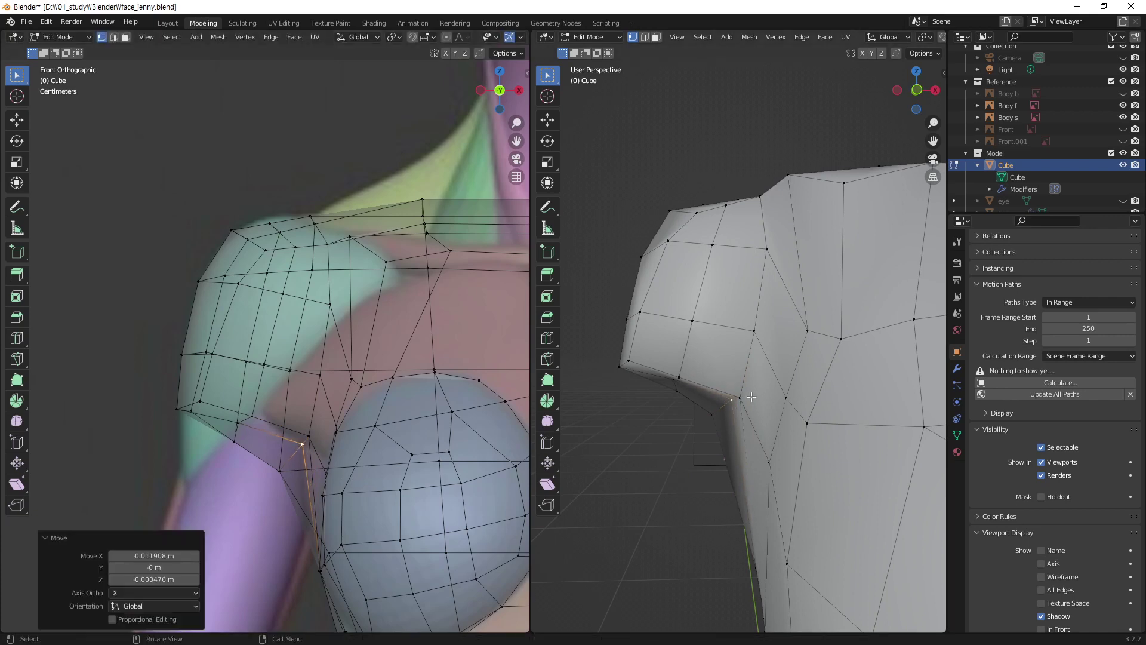
mouse_move(745, 425)
middle_mouse_down()
mouse_move(839, 359)
mouse_move(772, 384)
middle_mouse_up()
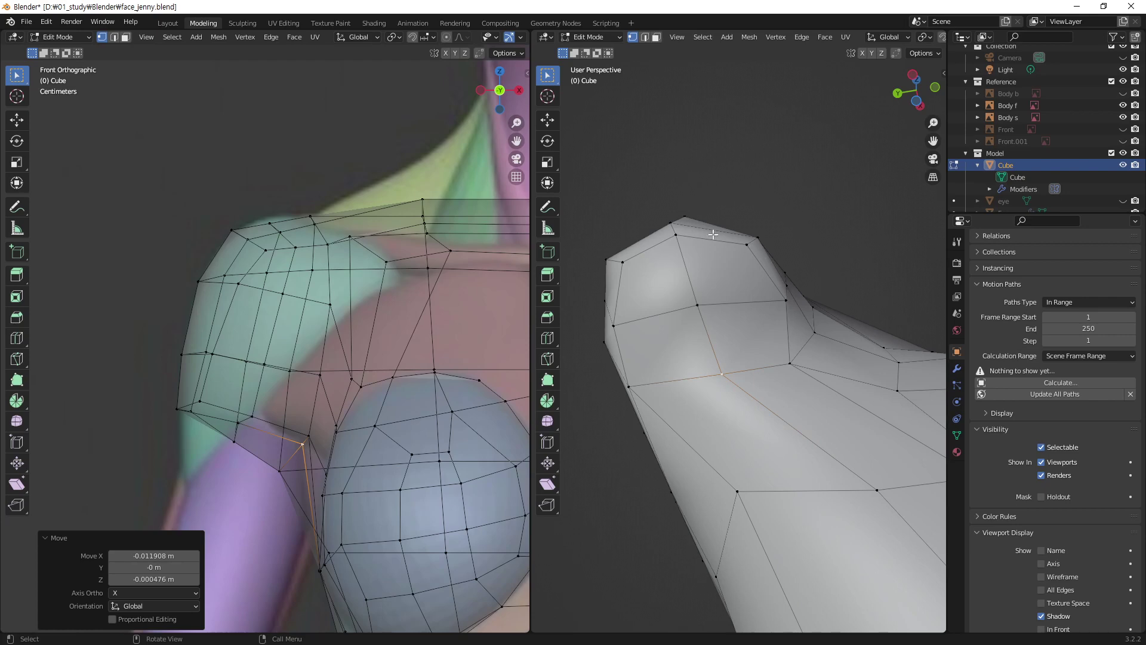
mouse_move(601, 394)
middle_mouse_down()
mouse_move(624, 454)
mouse_move(648, 414)
mouse_move(791, 394)
middle_mouse_up()
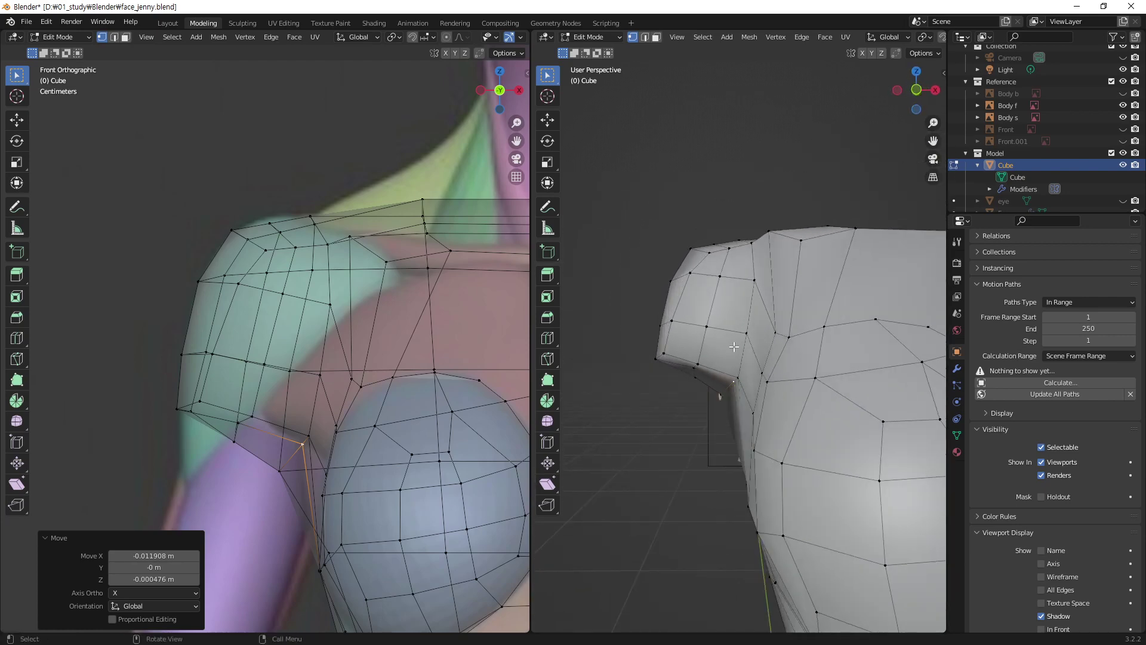
scroll(734, 345, "up", 1)
key("KP_1")
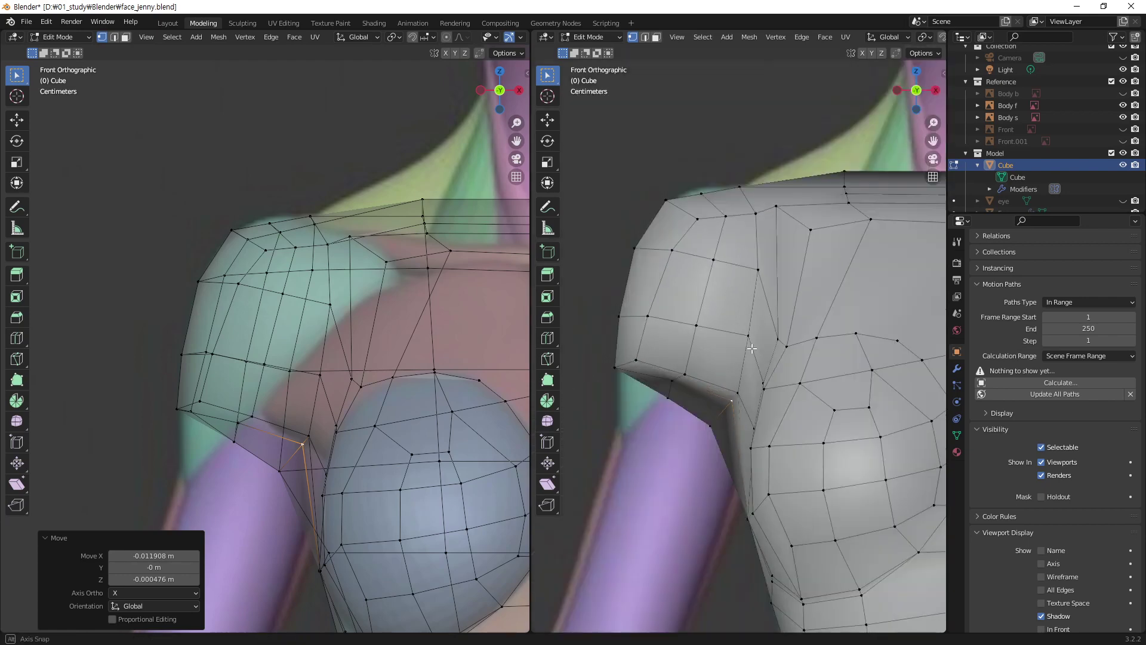
left_click(749, 336)
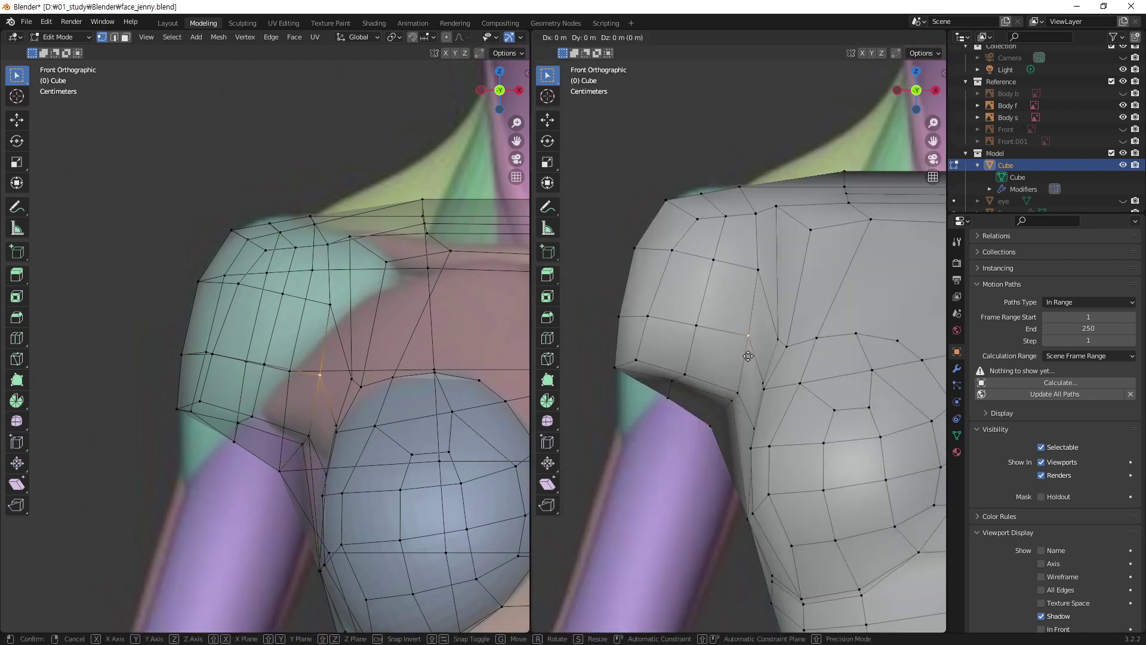
key("g")
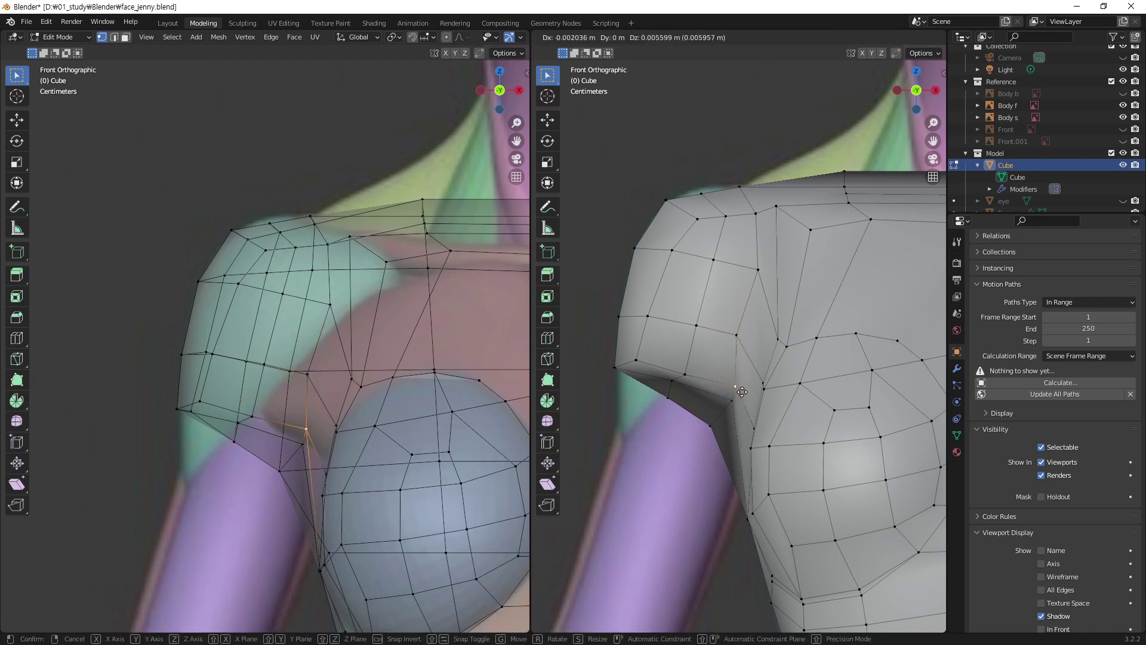
left_click(741, 394)
- Move an underarm vertex up-right and raise the arm-side vertex onto the outer shoulder
left_click(673, 380)
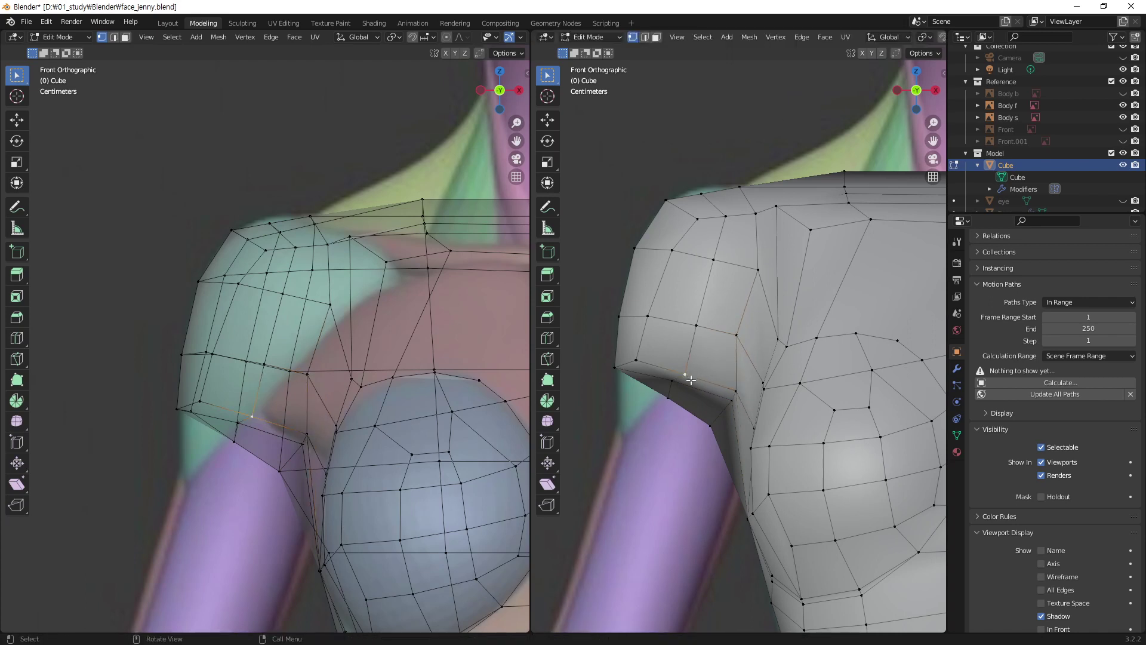
key("g")
left_click(698, 381)
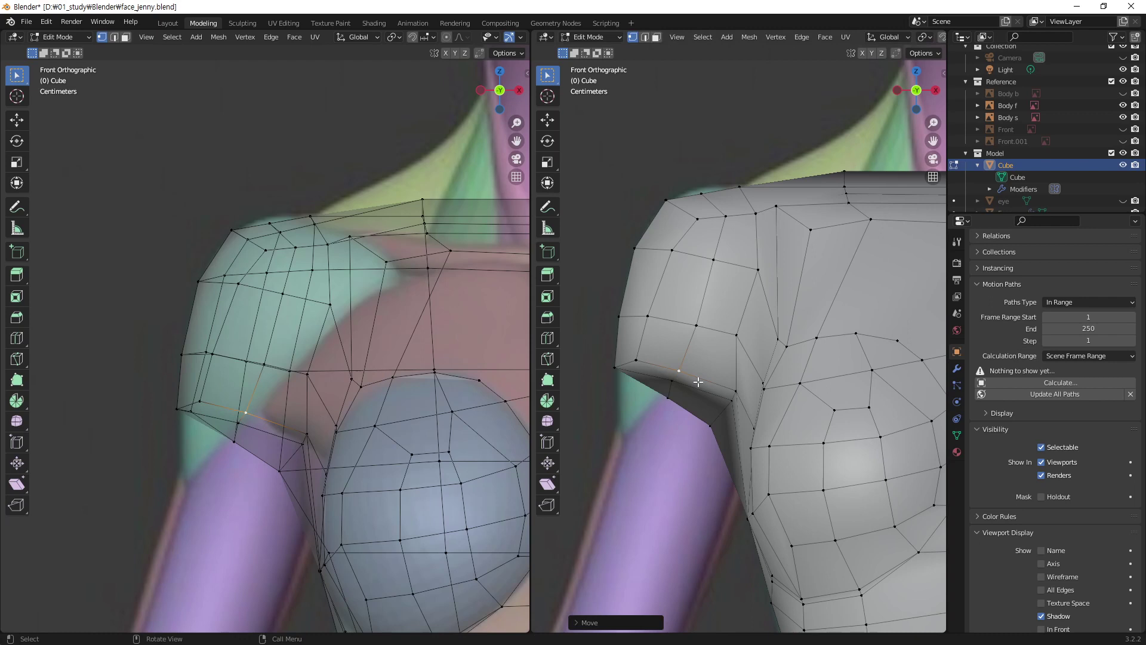
left_click(640, 357)
key("g")
left_click(641, 330)
key("g")
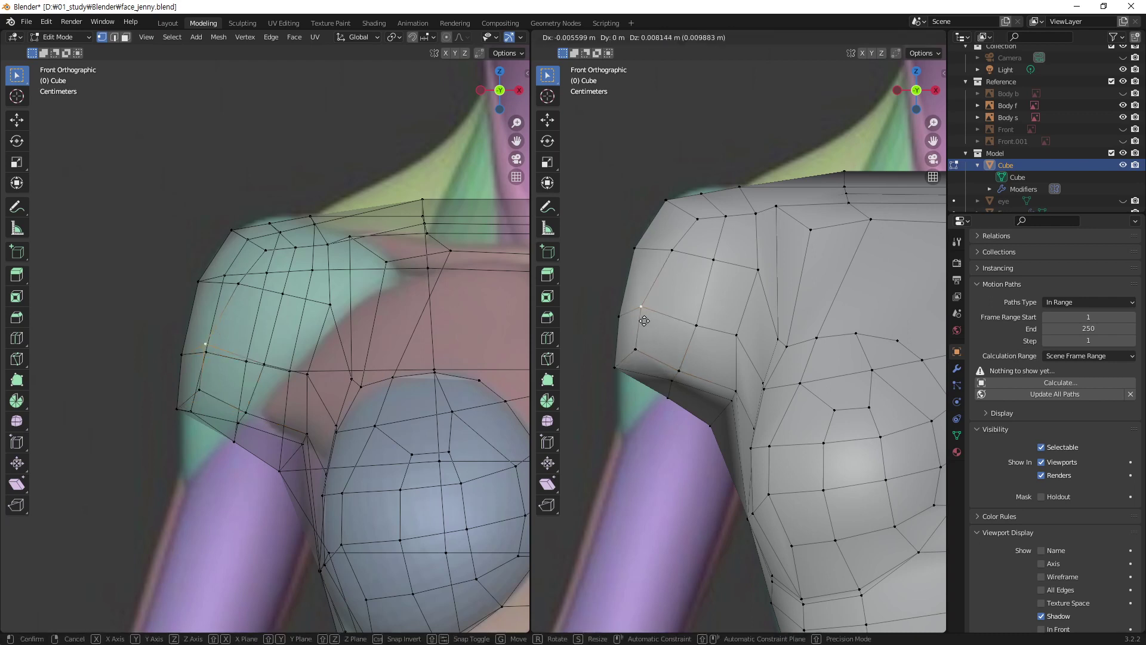
left_click(644, 318)
- Adjust the outer shoulder edge, shoulder-top and shoulder-corner vertices
left_click(696, 327)
key("g")
left_click(685, 331)
left_click(670, 251)
key("g")
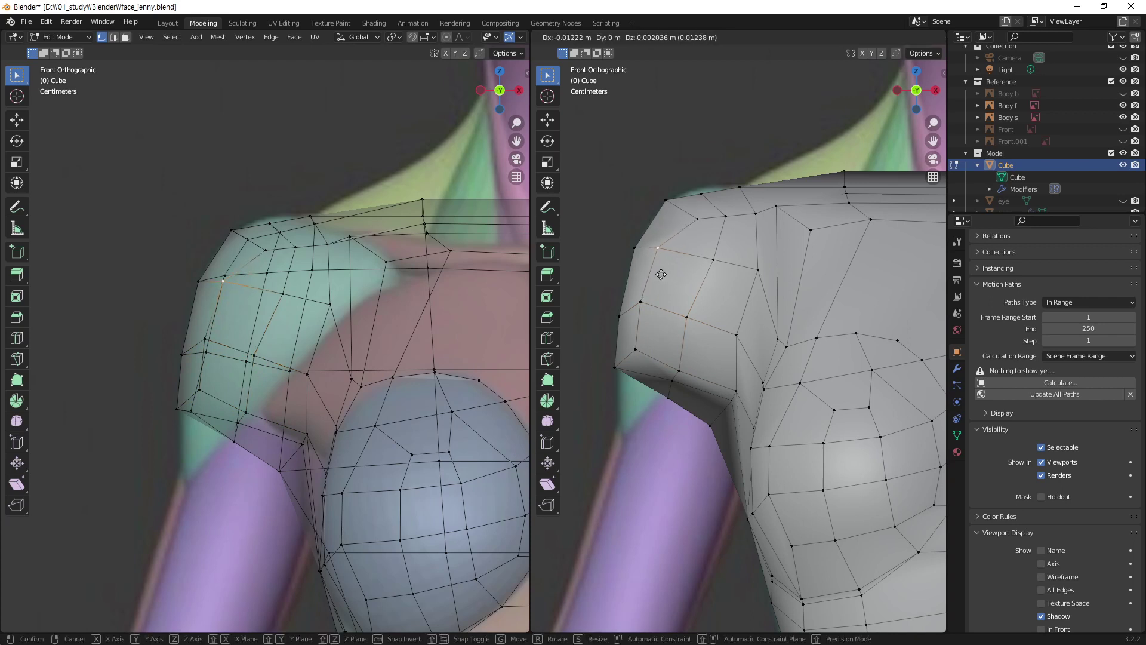
left_click(662, 272)
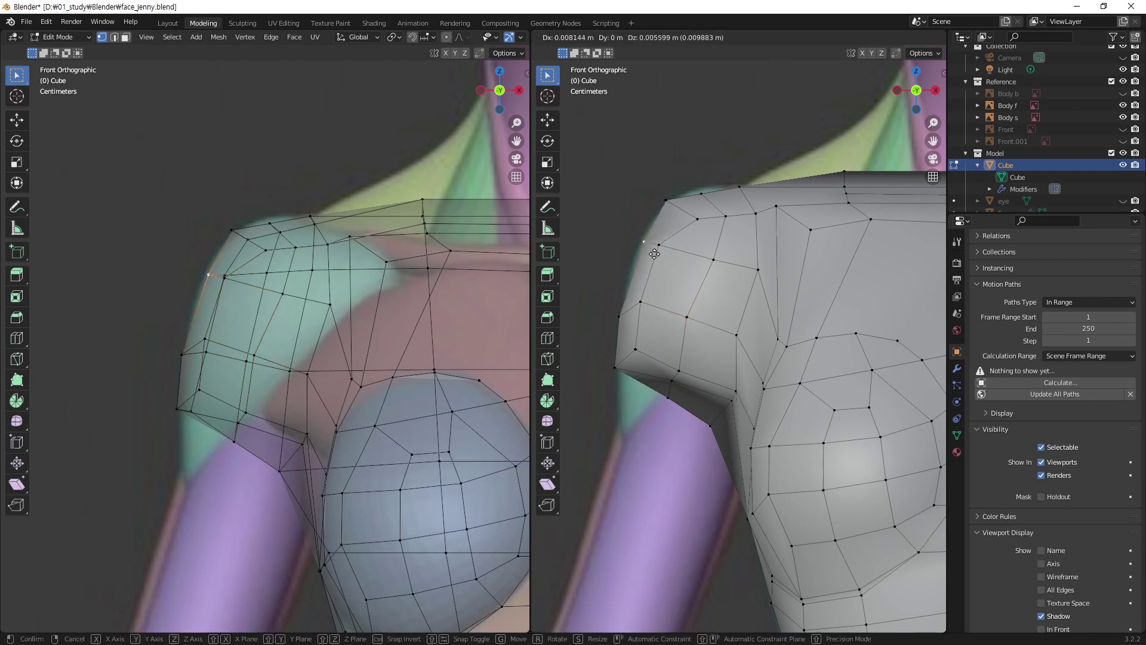
left_click(667, 202)
key("g")
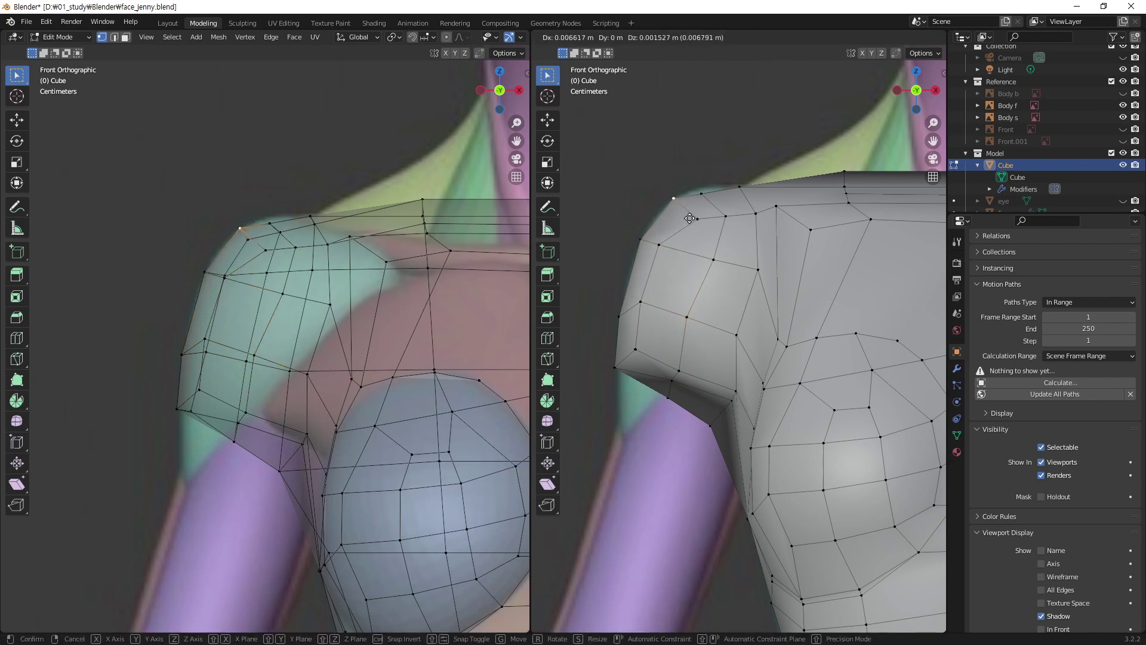
left_click(672, 199)
- Refine the shoulder-top vertices and corner, shifting the top vertex left
left_click(703, 196)
key("g")
left_click(717, 201)
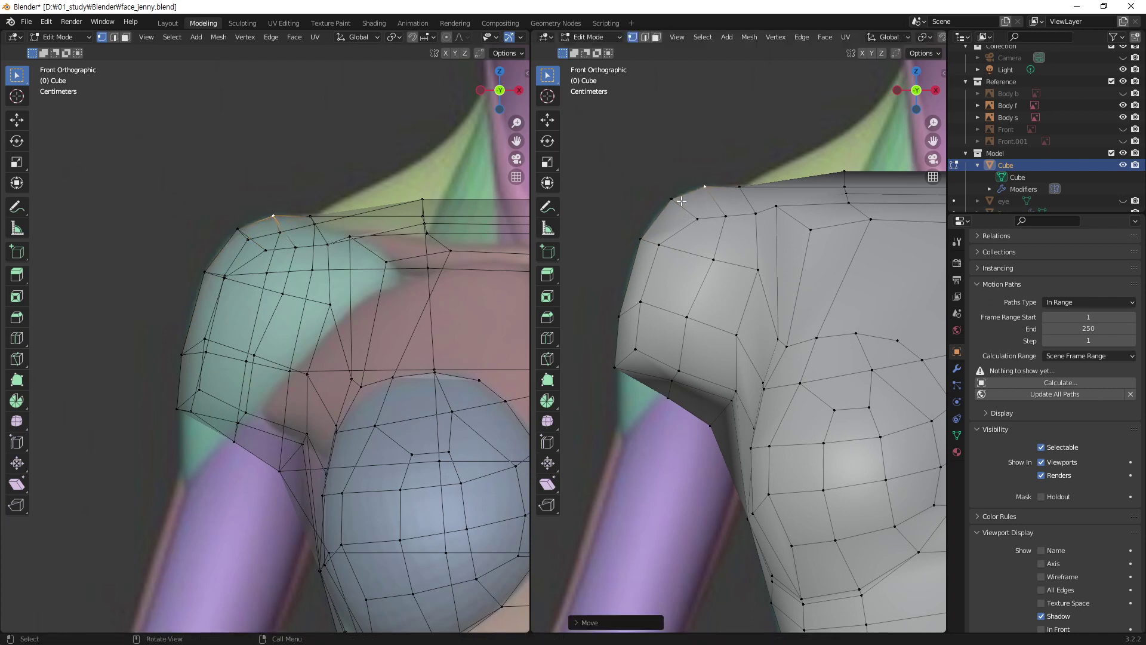
left_click(671, 199)
key("g")
left_click(708, 187)
key("g")
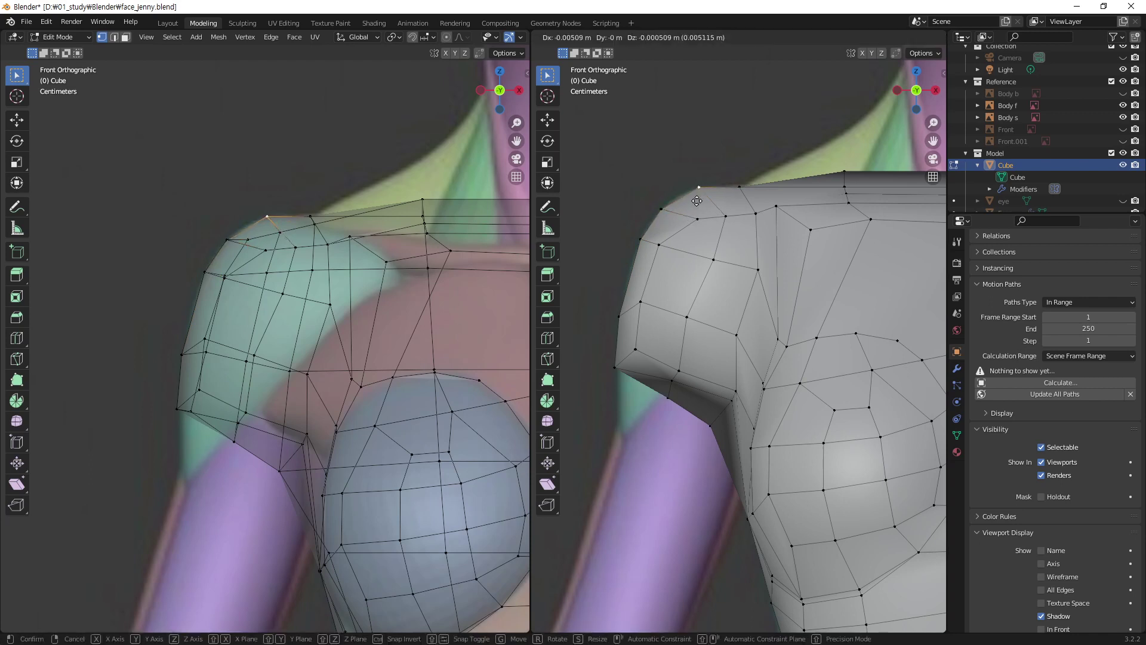
left_click(698, 219)
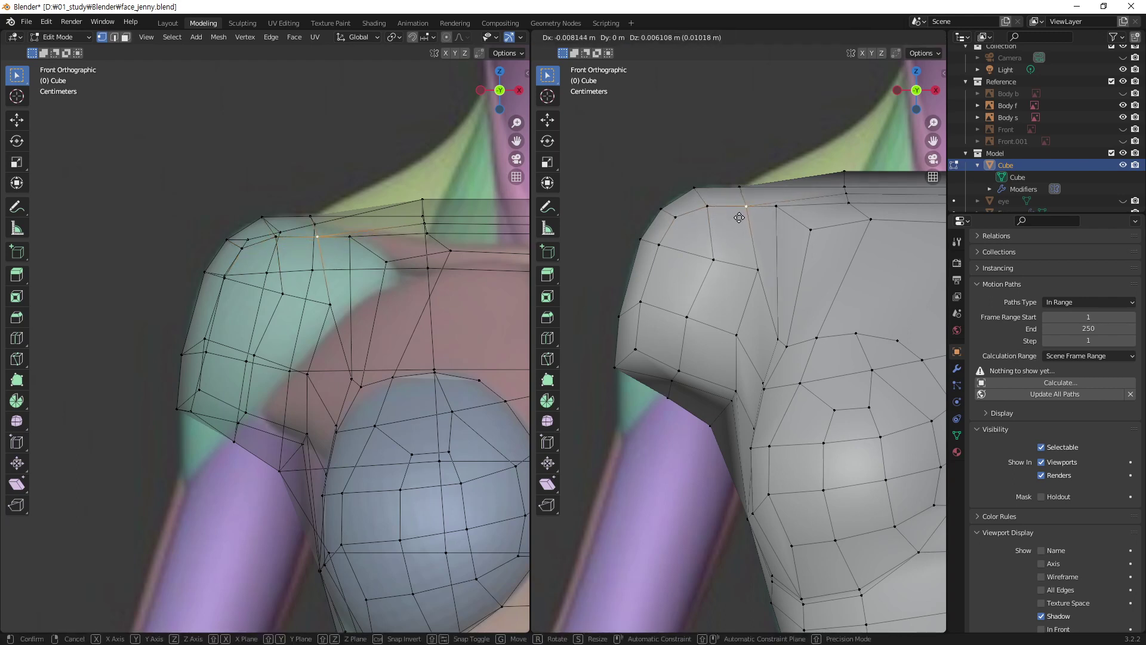
left_click(740, 217)
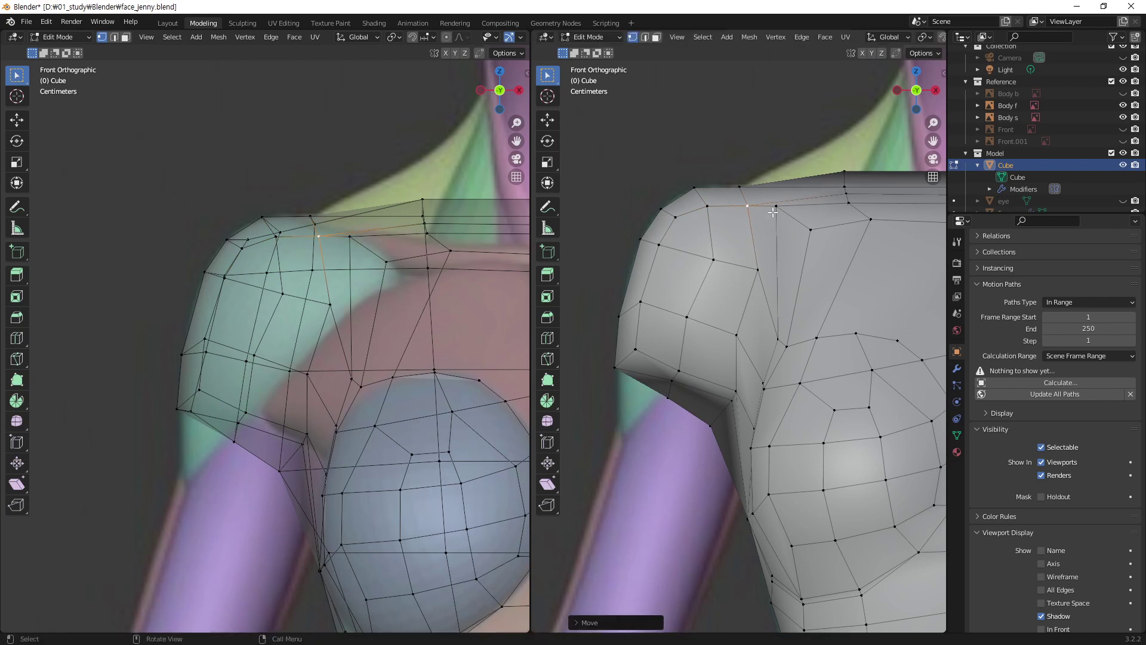
key("g")
left_click(785, 249)
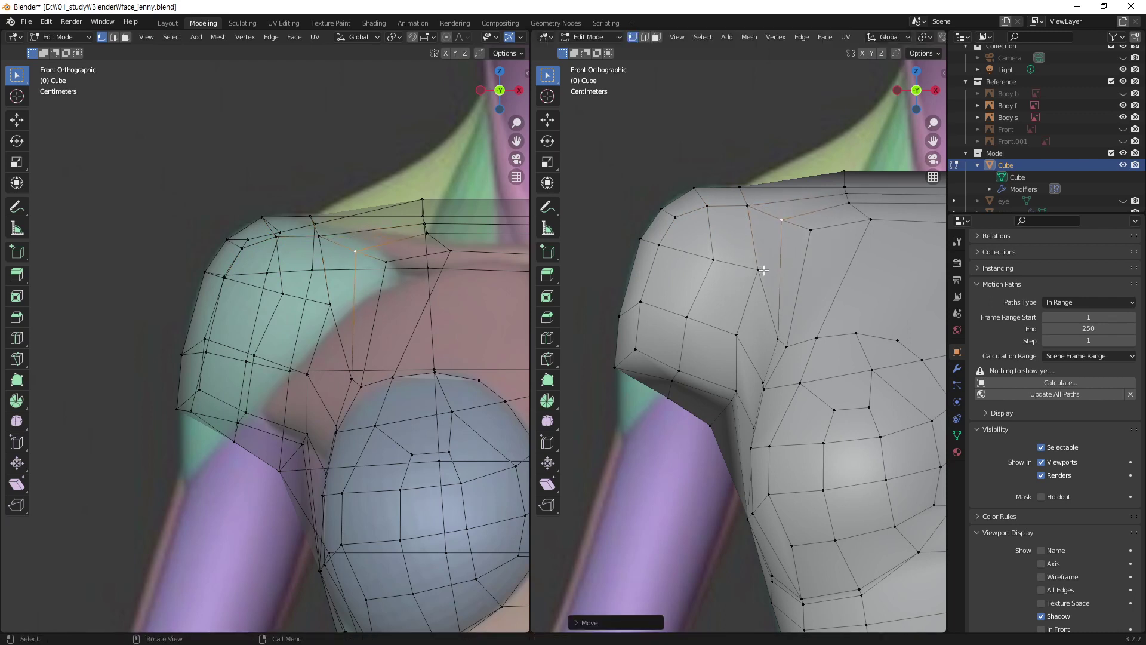
- Reposition the front-of-shoulder vertices, cancelling one unwanted move
key("g")
right_click(764, 297)
left_click(714, 260)
key("g")
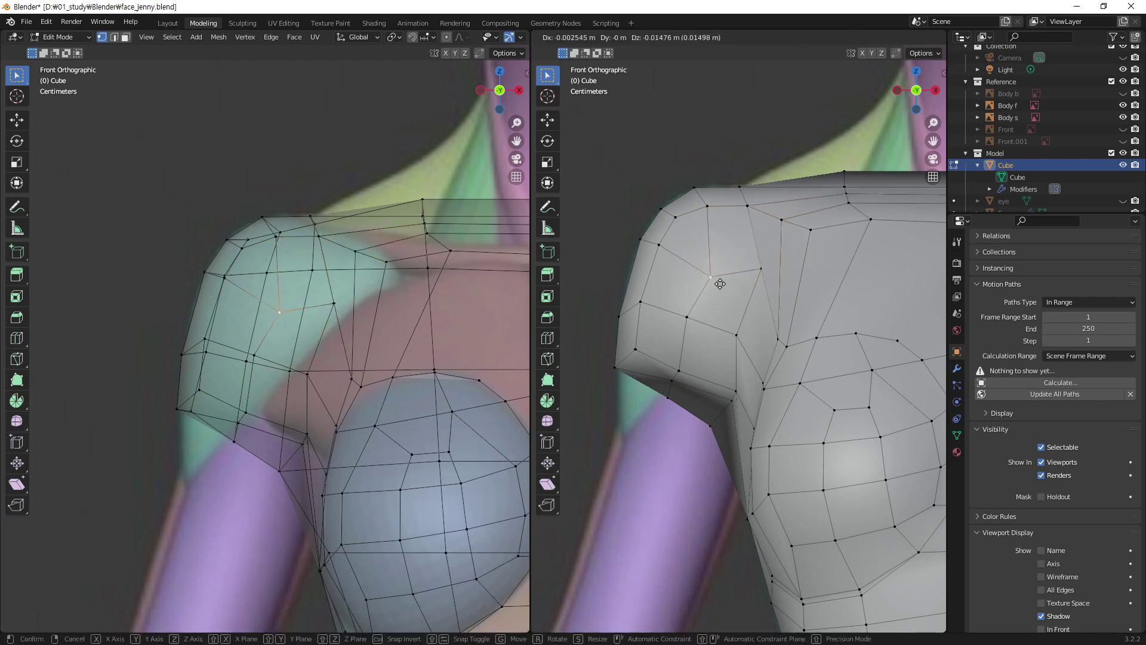
left_click(720, 282)
left_click(756, 272)
key("g")
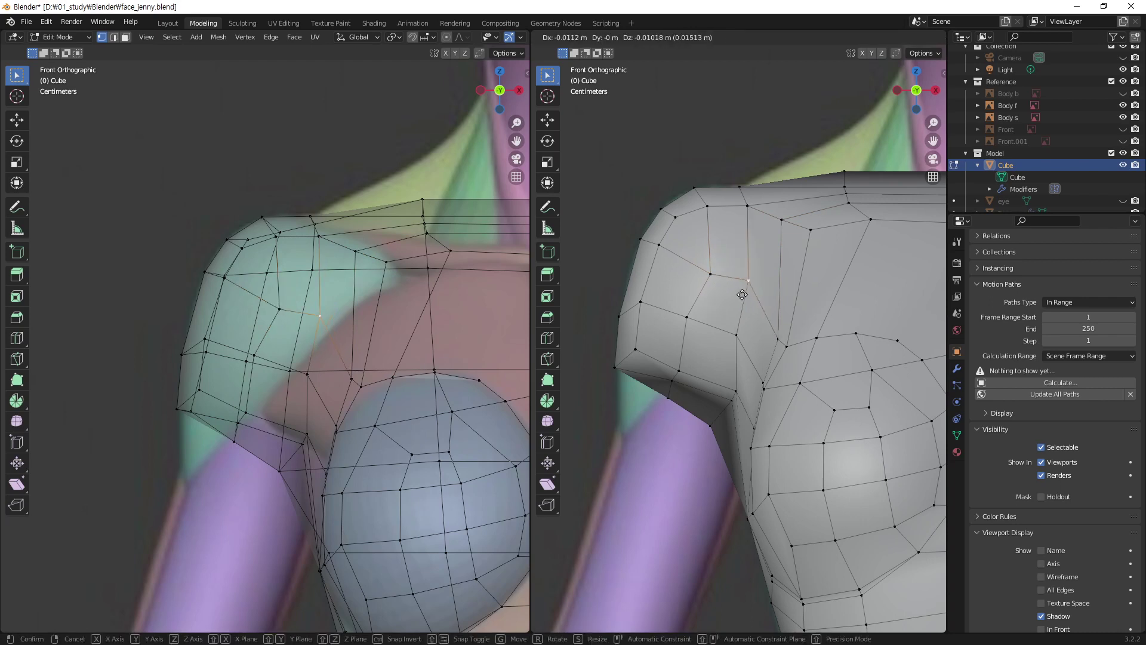
left_click(747, 287)
- Move a lower vertex toward the armpit and readjust the front-shoulder vertex above
left_click(743, 338)
key("g")
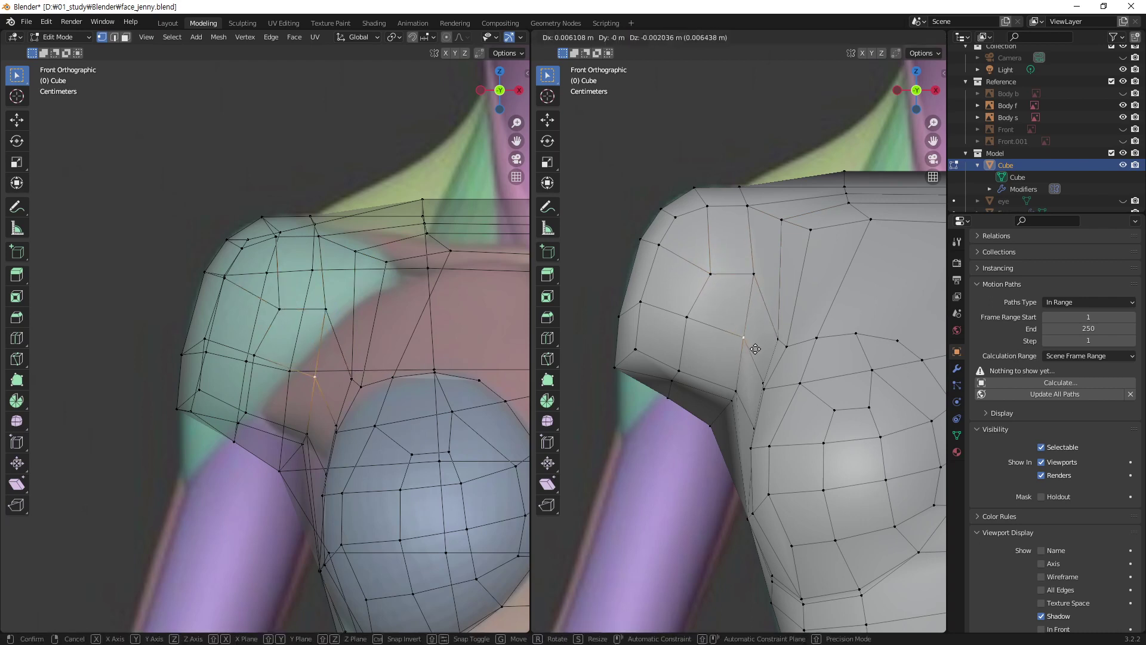
left_click(756, 349)
left_click(754, 277)
key("g")
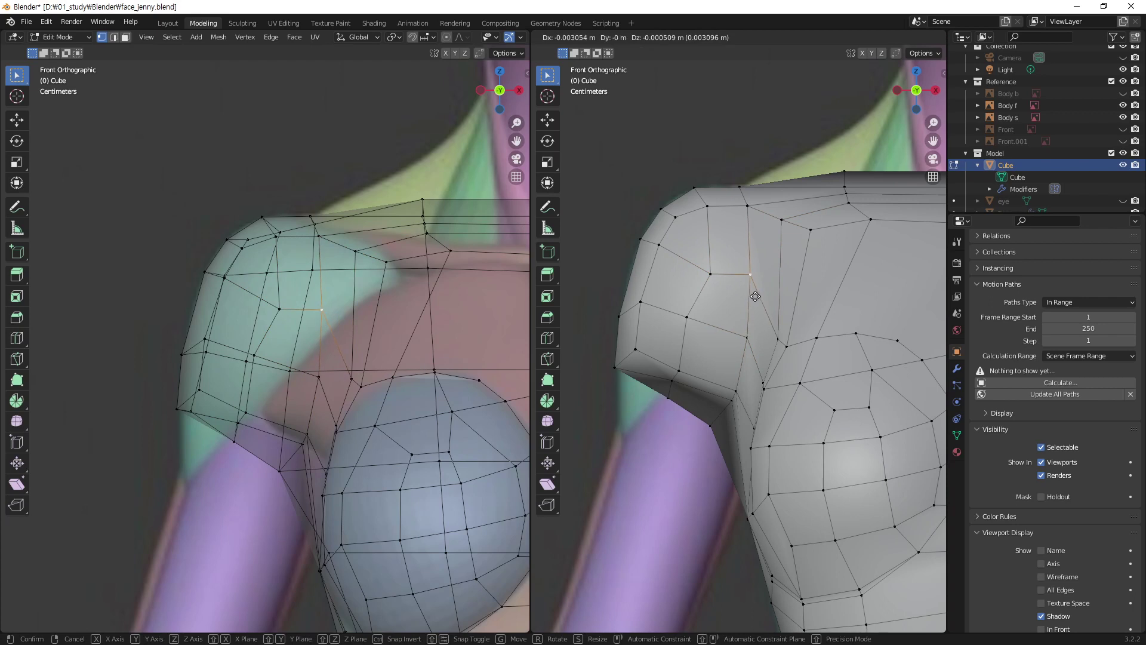
left_click(756, 297)
- Raise a front-shoulder vertex and reposition vertices near the armpit edge
left_click(711, 275)
key("g")
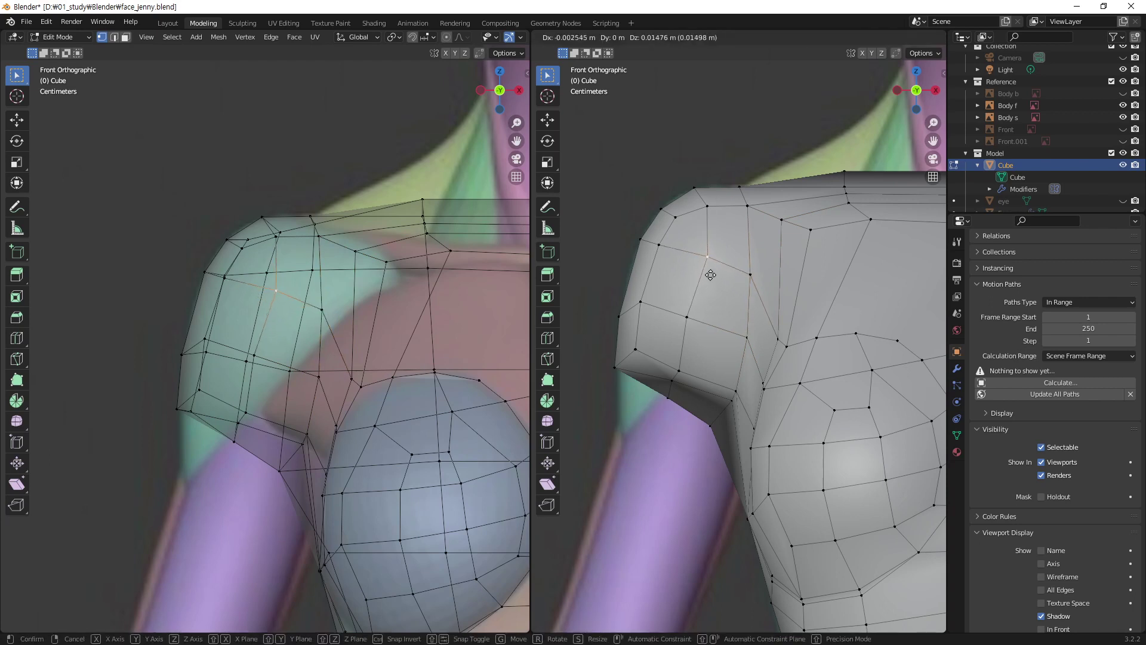
left_click(710, 274)
left_click(696, 316)
key("g")
left_click(714, 321)
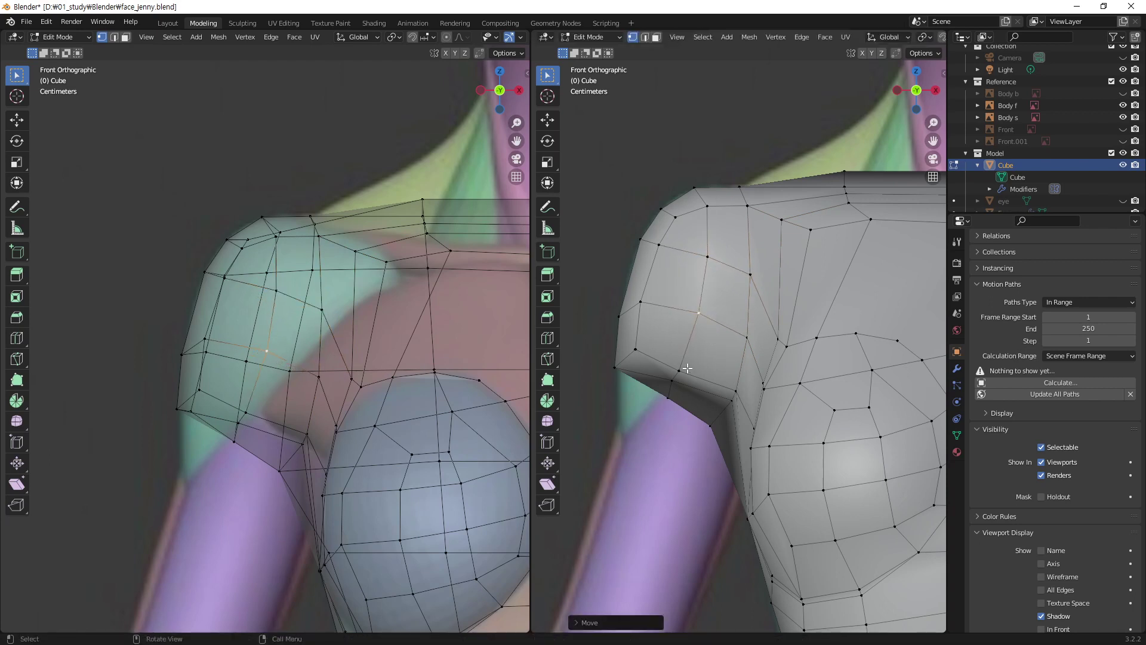
left_click(687, 368)
key("g")
left_click(712, 352)
left_click(635, 349)
- Nudge the nearby vertex, then slide a shoulder-front vertex along Y
key("g")
left_click(637, 350)
mouse_move(636, 349)
middle_mouse_down()
mouse_move(800, 362)
mouse_move(835, 414)
mouse_move(838, 471)
mouse_move(814, 266)
mouse_move(835, 334)
mouse_move(801, 239)
mouse_move(853, 261)
mouse_move(813, 270)
middle_mouse_up()
left_click(760, 273)
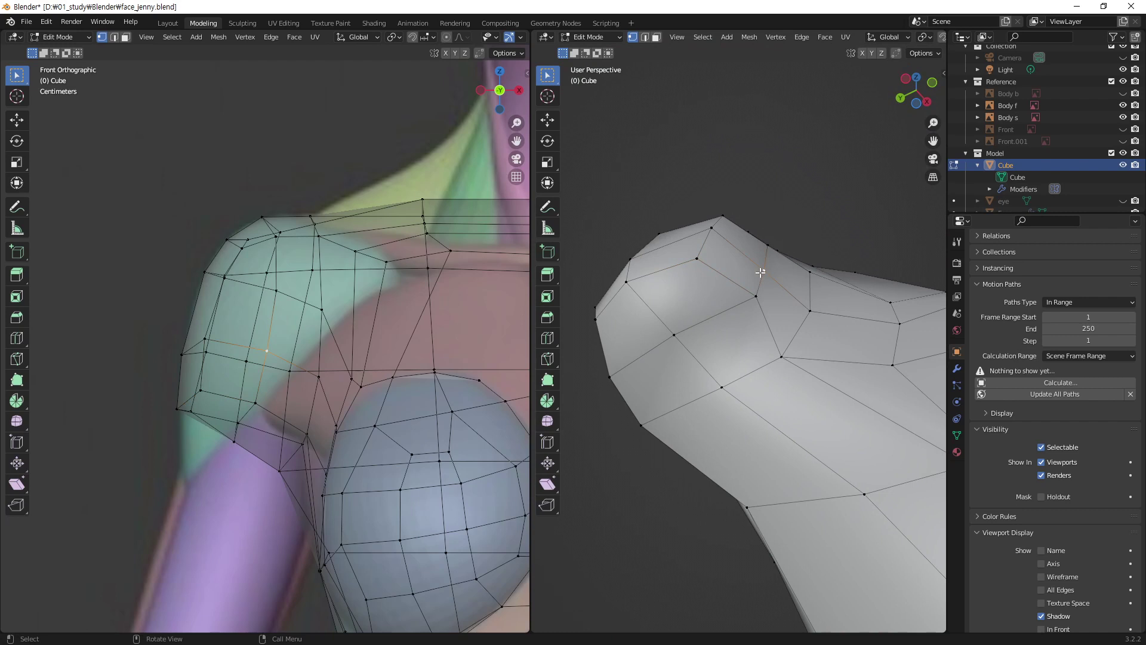
key("g")
key("y")
left_click(775, 276)
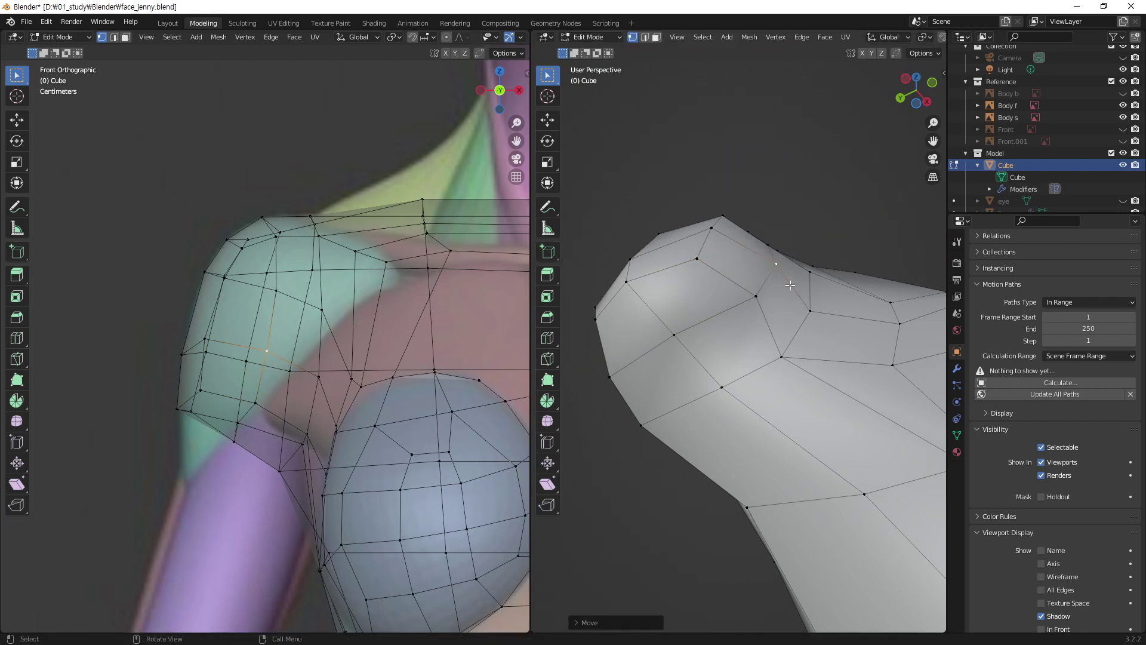
- Slide two more shoulder vertices along Y onto the reference surface
middle_click_drag(776, 277, 816, 336)
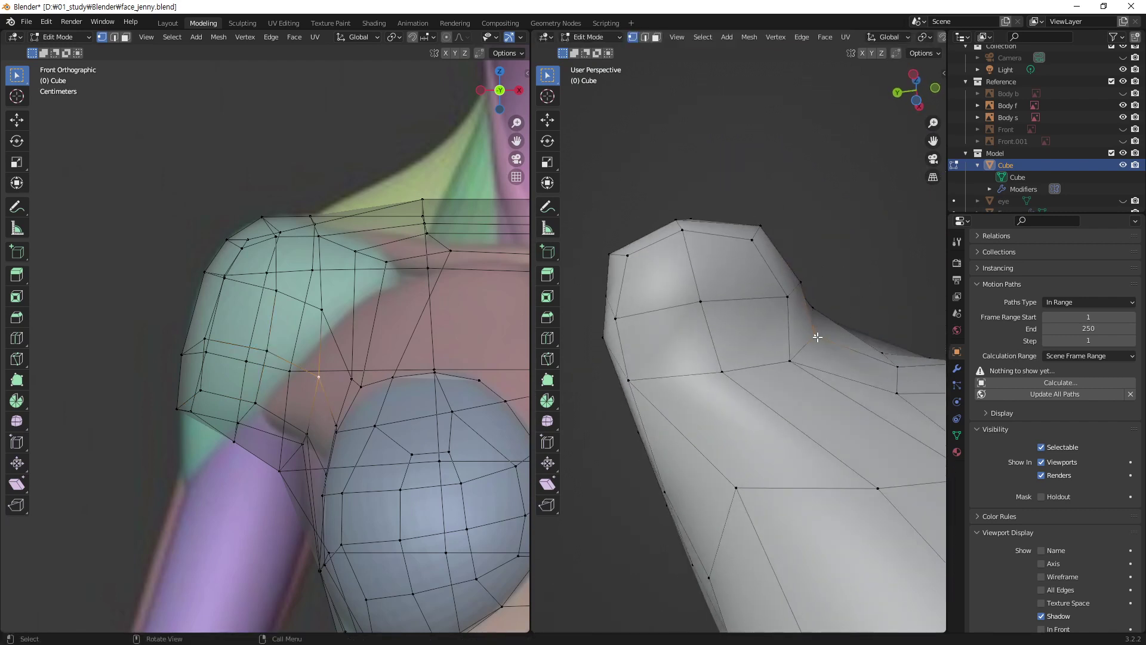
key("g")
key("y")
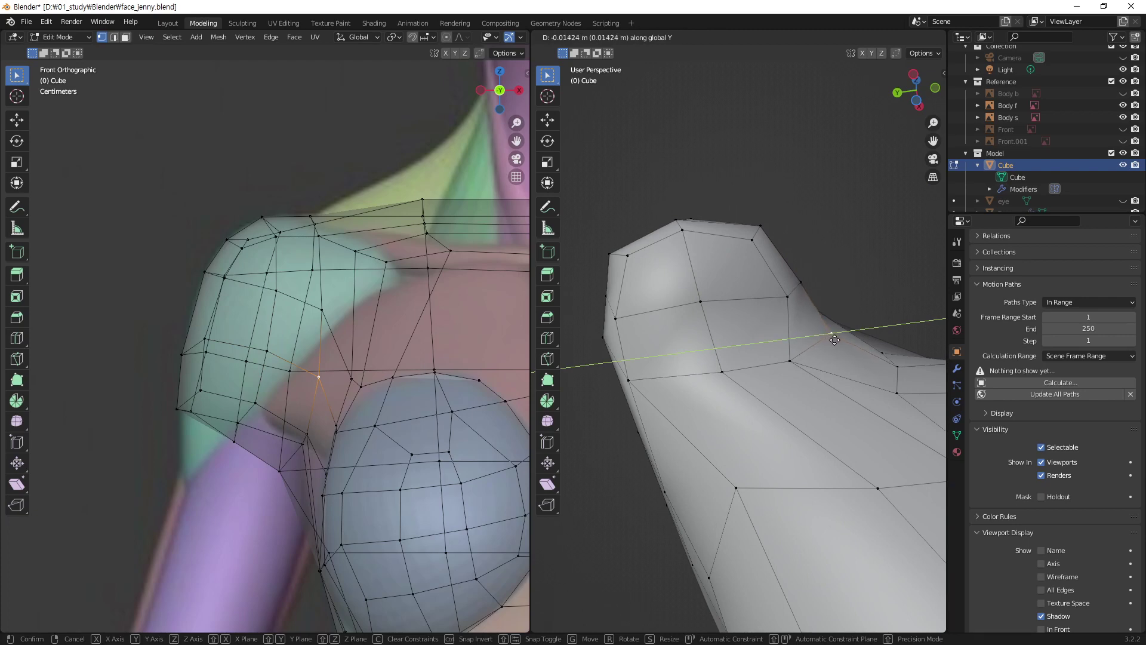
left_click(834, 339)
mouse_move(835, 339)
middle_mouse_down()
mouse_move(840, 386)
mouse_move(842, 340)
middle_mouse_up()
left_click(829, 341)
key("g")
key("y")
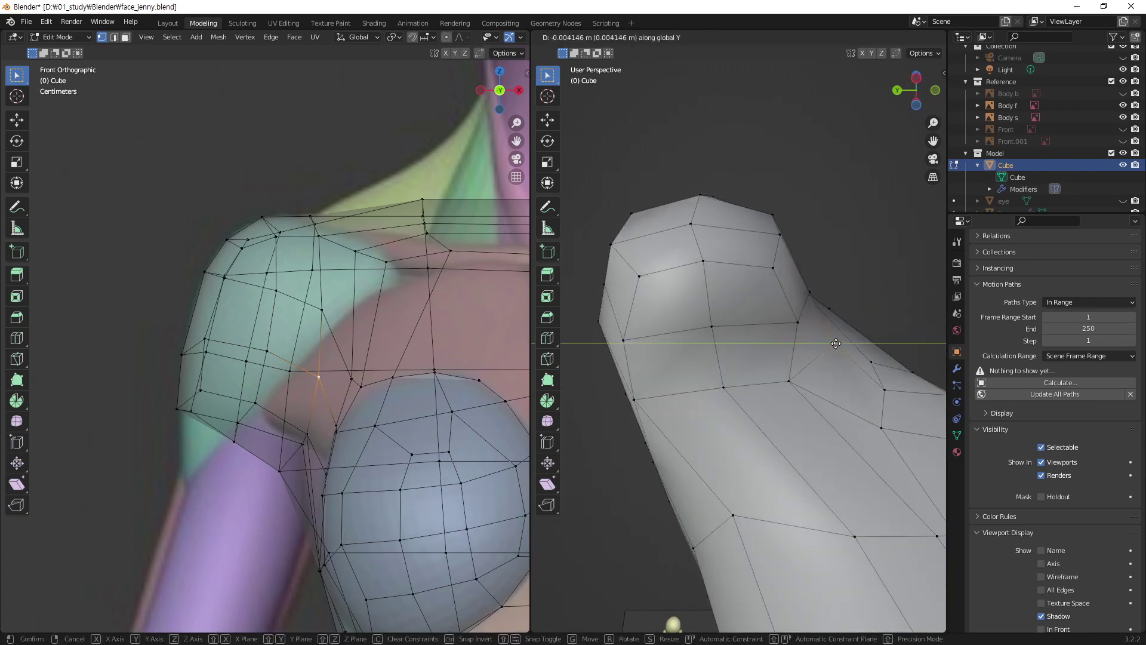
left_click(839, 344)
- Slide the armpit-front and chest-side vertices along Y
mouse_move(819, 341)
middle_mouse_down()
mouse_move(814, 299)
mouse_move(740, 362)
mouse_move(840, 333)
mouse_move(819, 333)
mouse_move(791, 377)
middle_mouse_up()
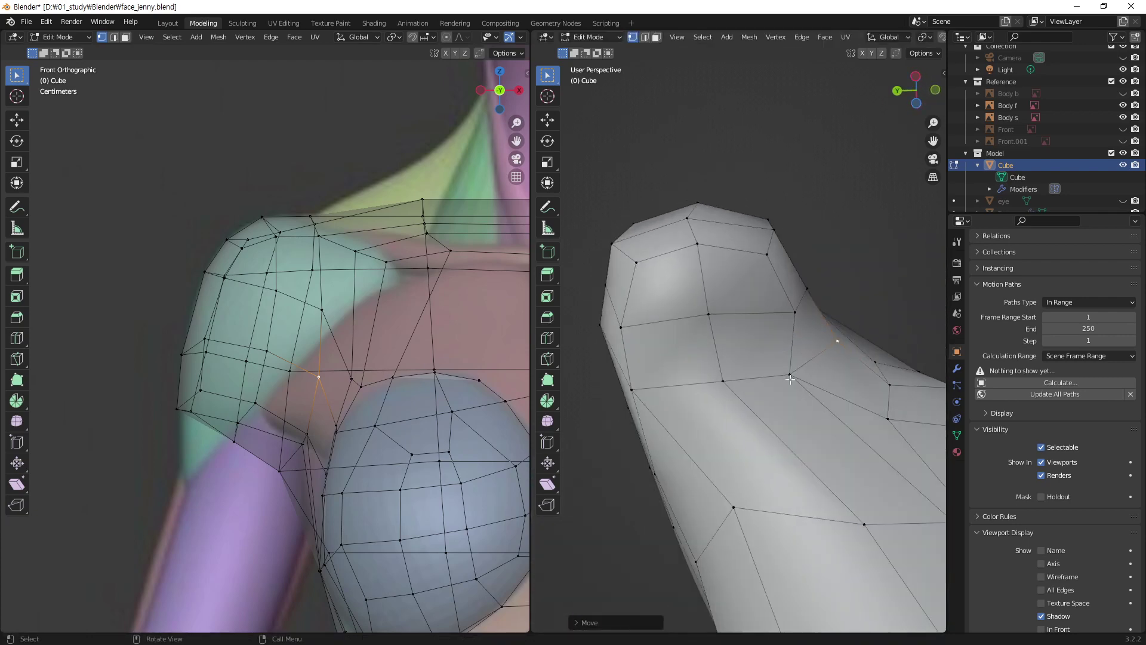
left_click(791, 377)
key("g")
key("y")
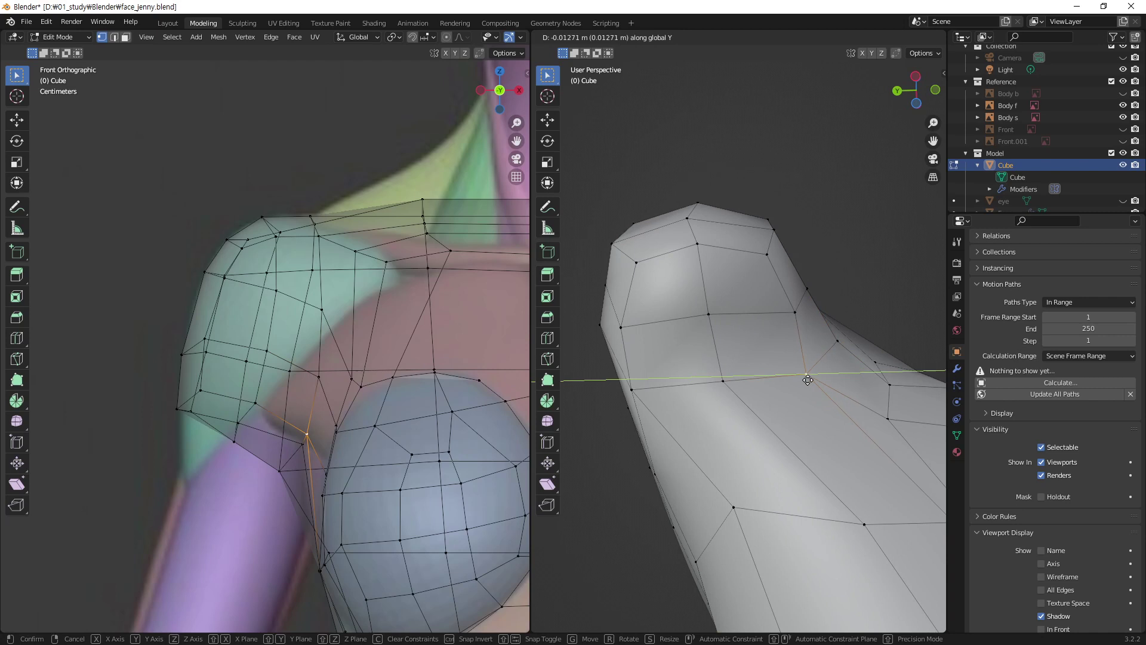
left_click(808, 381)
left_click(795, 311)
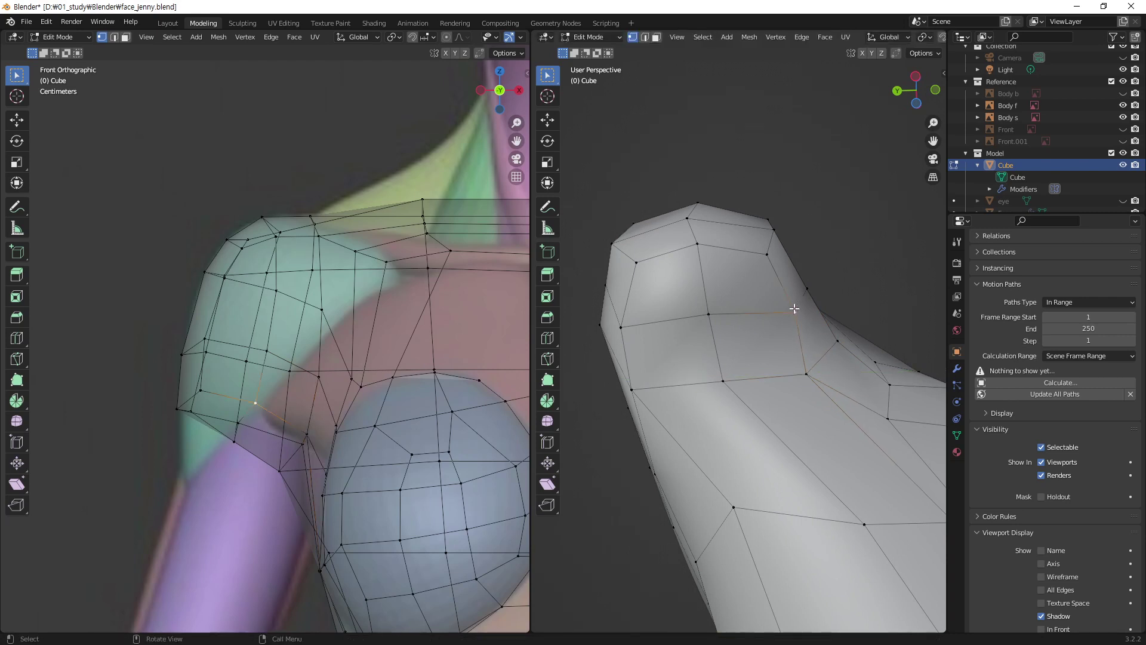
key("g")
key("y")
left_click(782, 313)
- Slide a higher shoulder vertex and one below the shoulder cap along Y
left_click(762, 256)
key("g")
key("y")
left_click(752, 255)
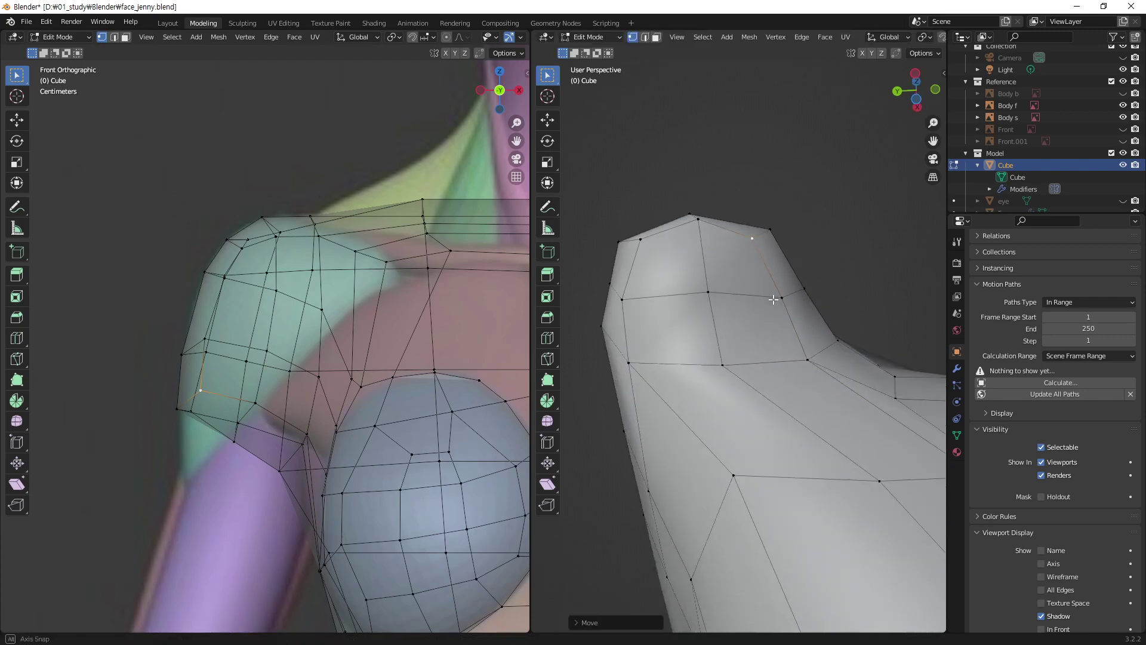
mouse_move(776, 323)
middle_mouse_down()
mouse_move(760, 340)
mouse_move(782, 411)
mouse_move(773, 379)
mouse_move(803, 388)
middle_mouse_up()
left_click(804, 389)
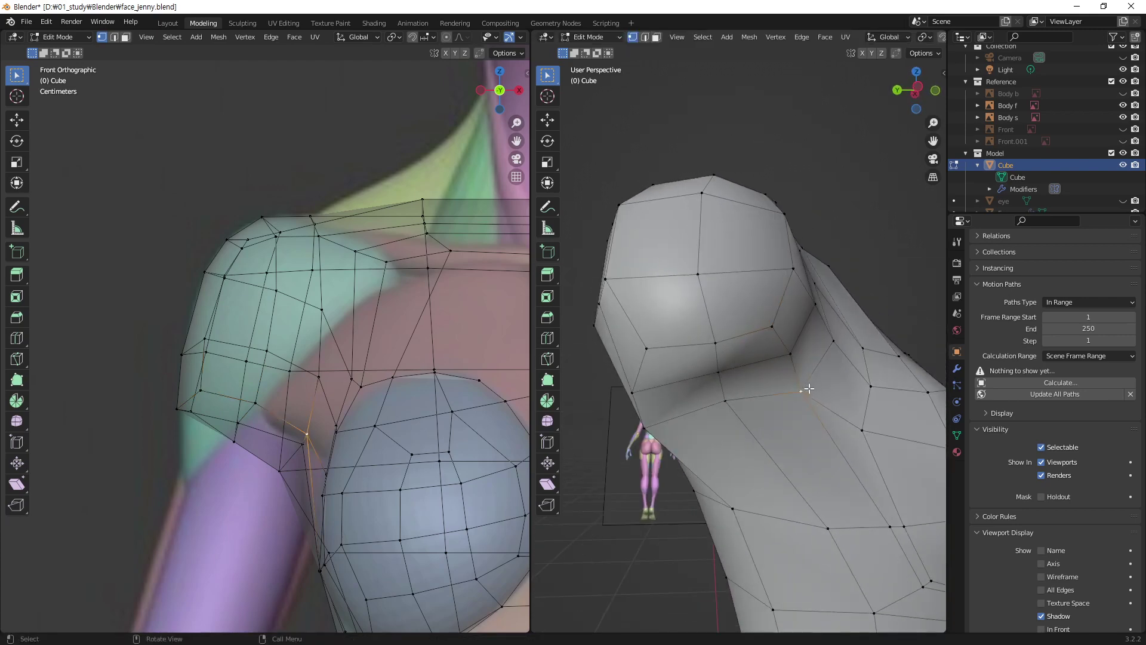
key("g")
key("y")
left_click(824, 391)
- Slide two side vertices along Y and turn the left view to the torso's side
left_click(791, 354)
key("g")
key("y")
left_click(805, 355)
left_click(809, 308)
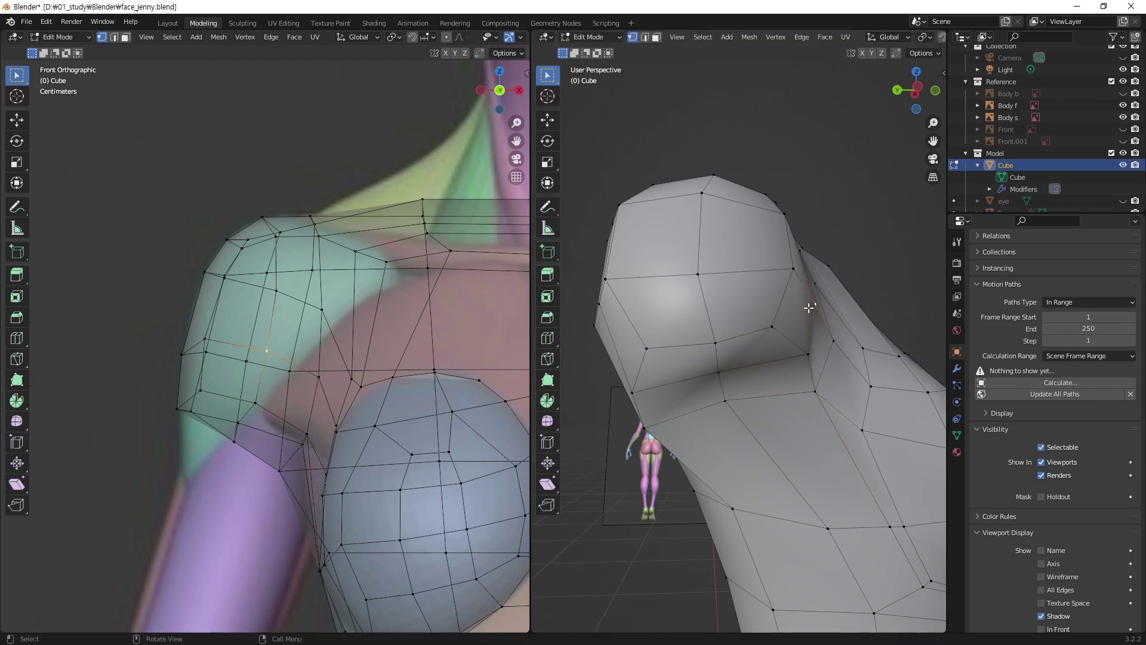
key("g")
key("y")
left_click(796, 306)
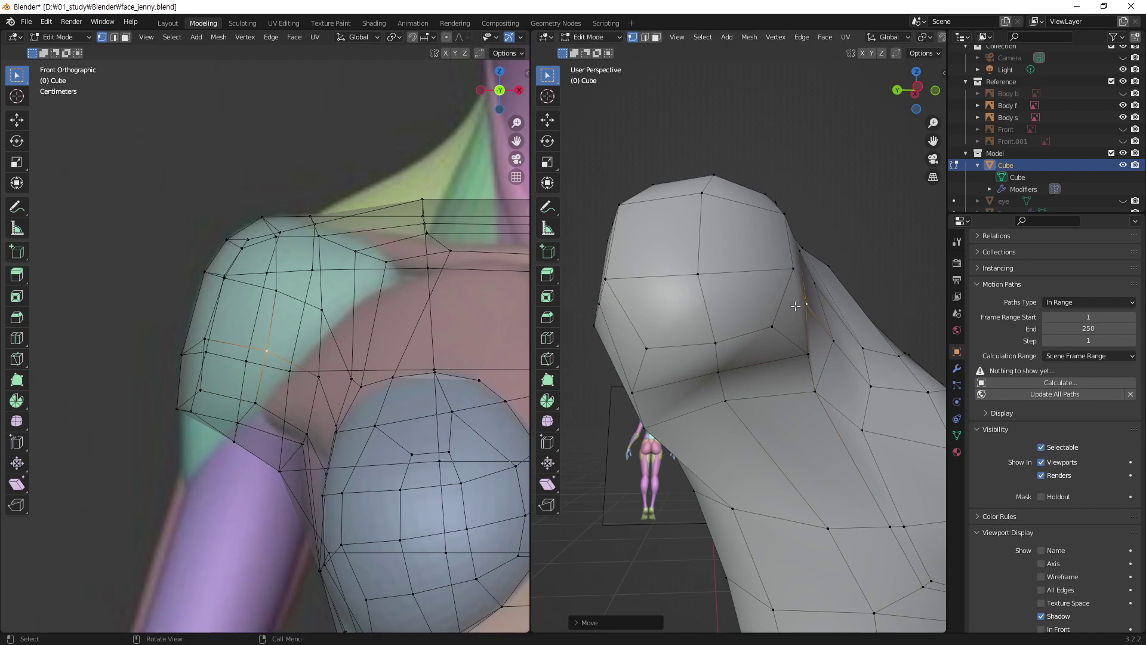
middle_click_drag(292, 412, 447, 410, "alt")
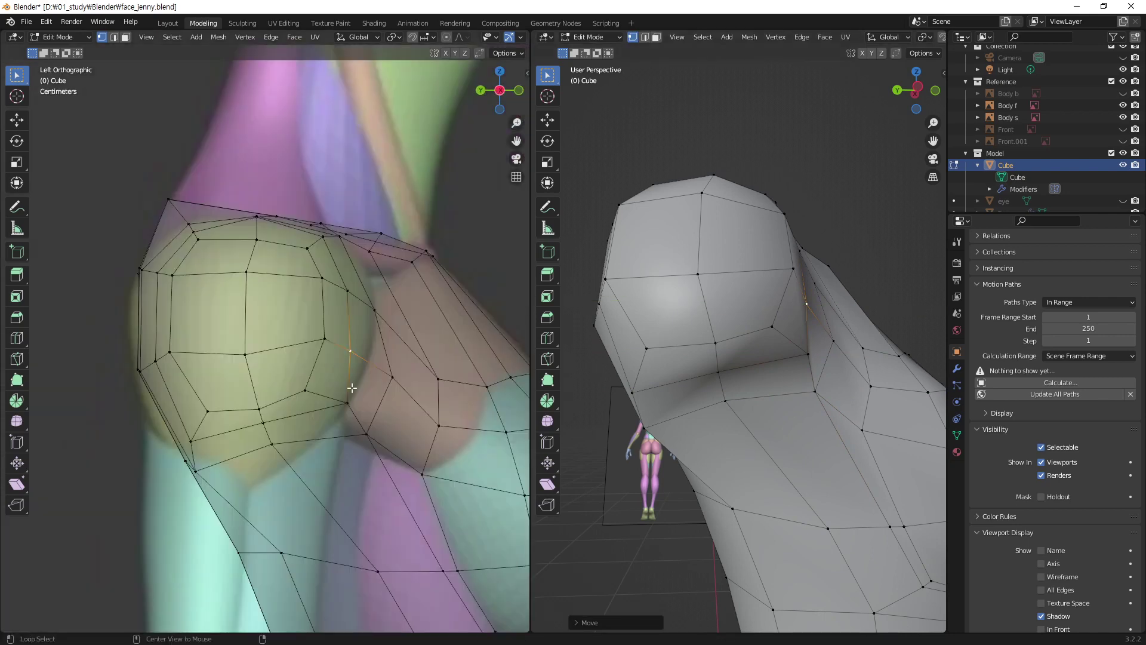
- Slide two breast-edge vertices along Y to match the side reference contour
key("g")
key("y")
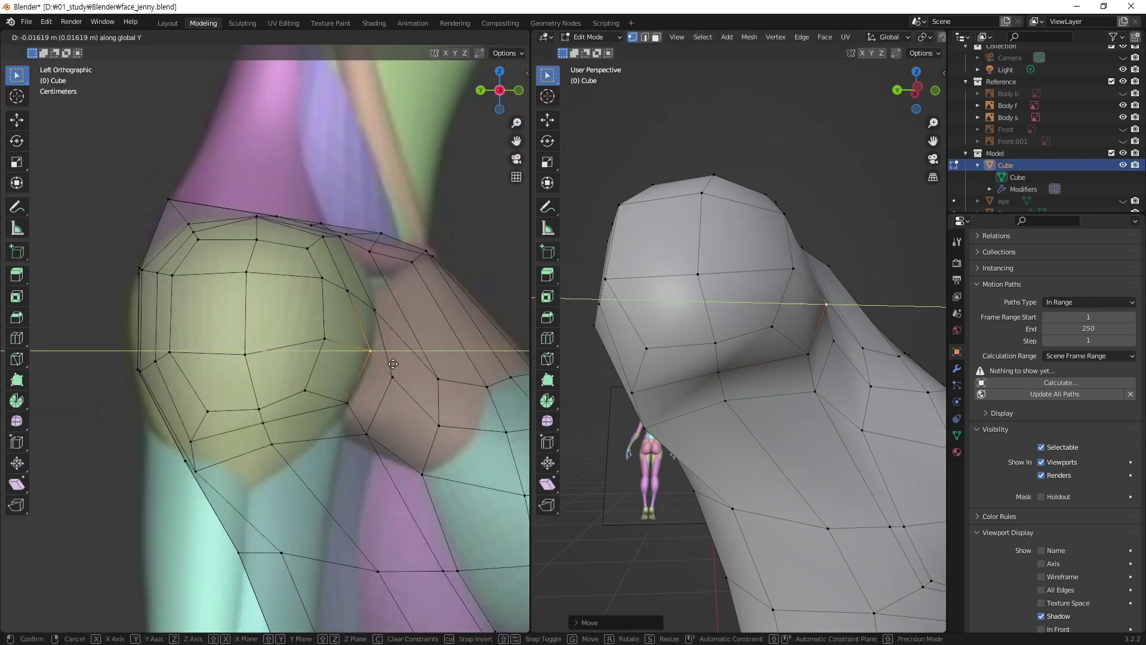
left_click(393, 364)
left_click(349, 399)
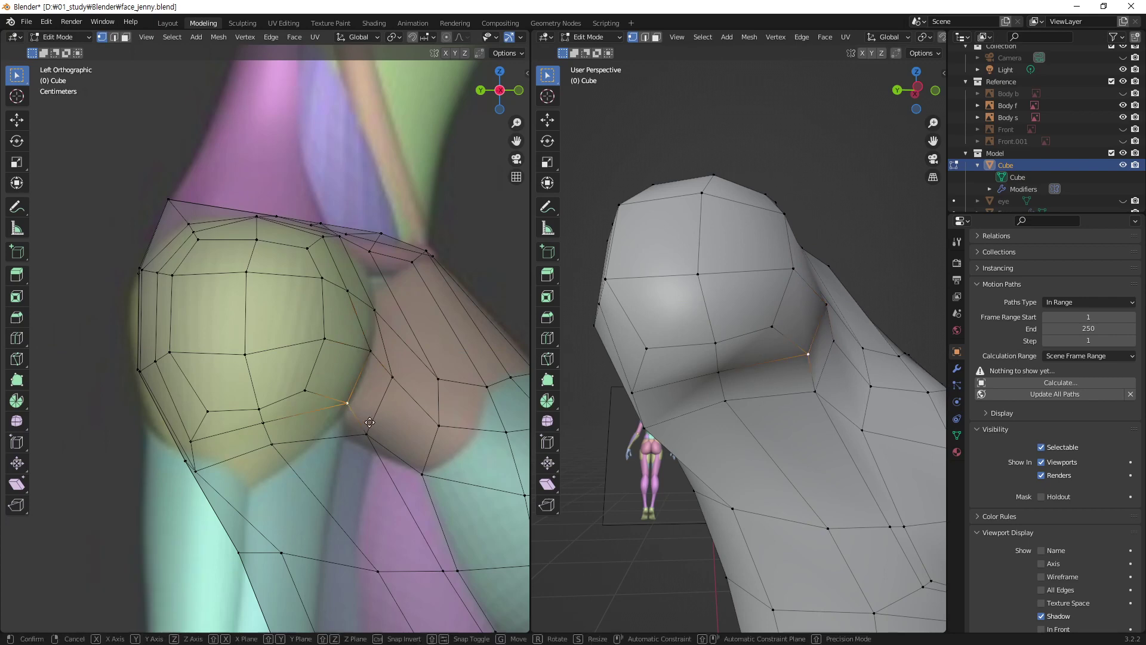
key("g")
key("y")
left_click(371, 424)
- In the right view, freely reposition a vertex on the breast's upper ridge
mouse_move(726, 327)
middle_mouse_down()
mouse_move(824, 251)
mouse_move(770, 247)
middle_mouse_up()
left_click(770, 247)
middle_click_drag(786, 312, 761, 326)
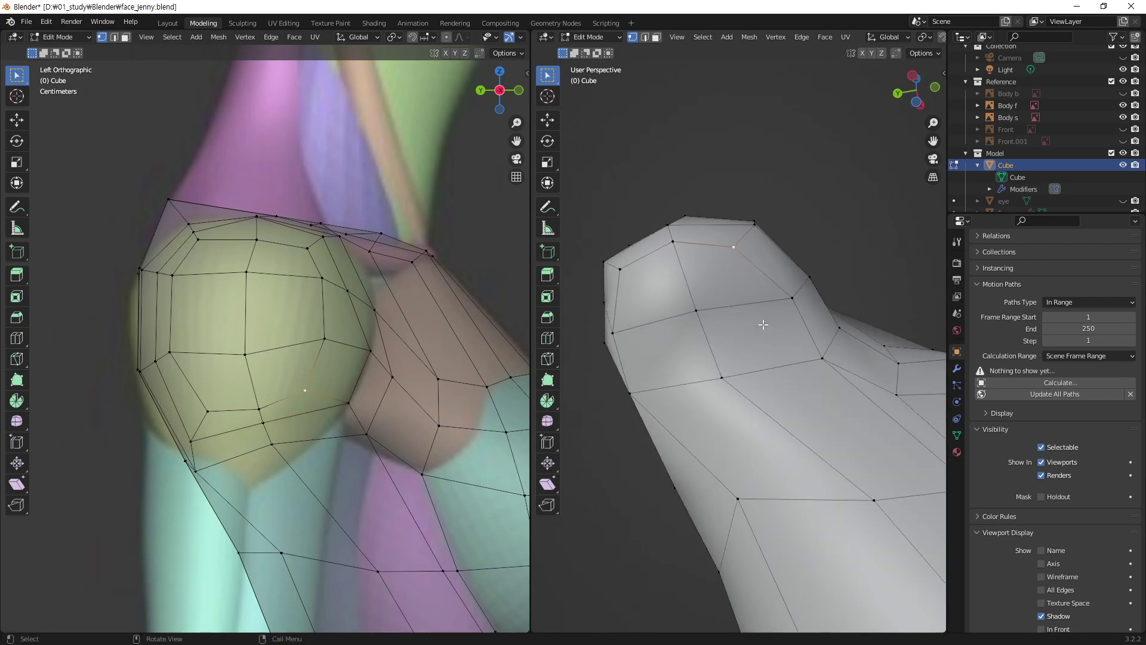
key("g")
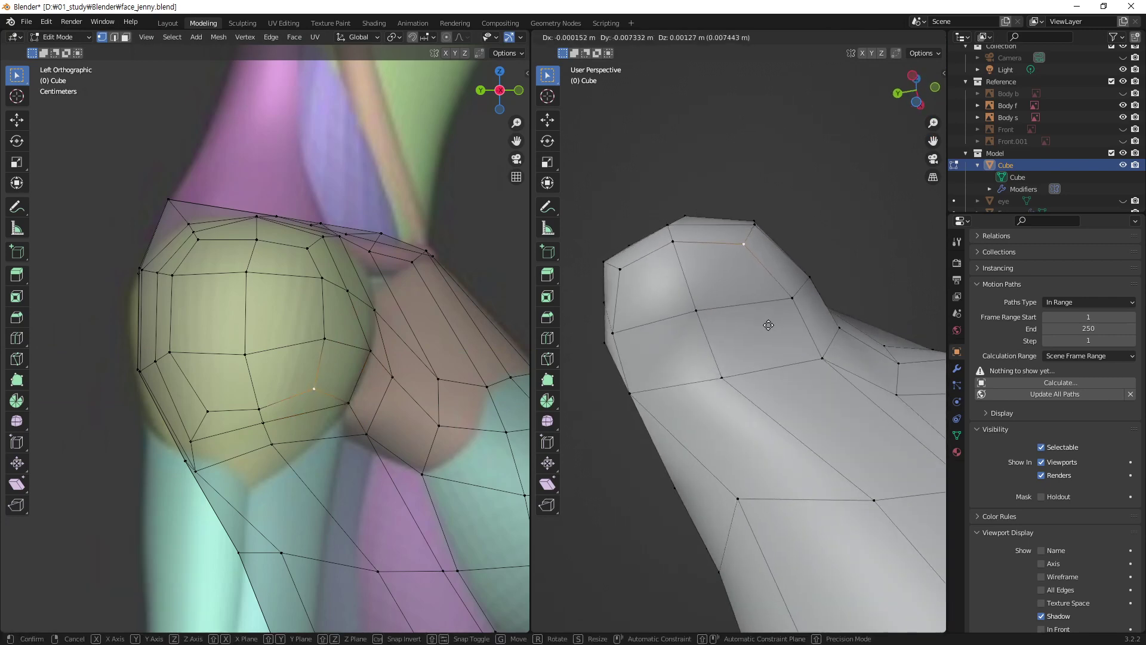
left_click(768, 325)
- Move another breast-edge vertex along Y, redoing the move after cancelling the first try
middle_click_drag(785, 263, 824, 295)
left_click(800, 268)
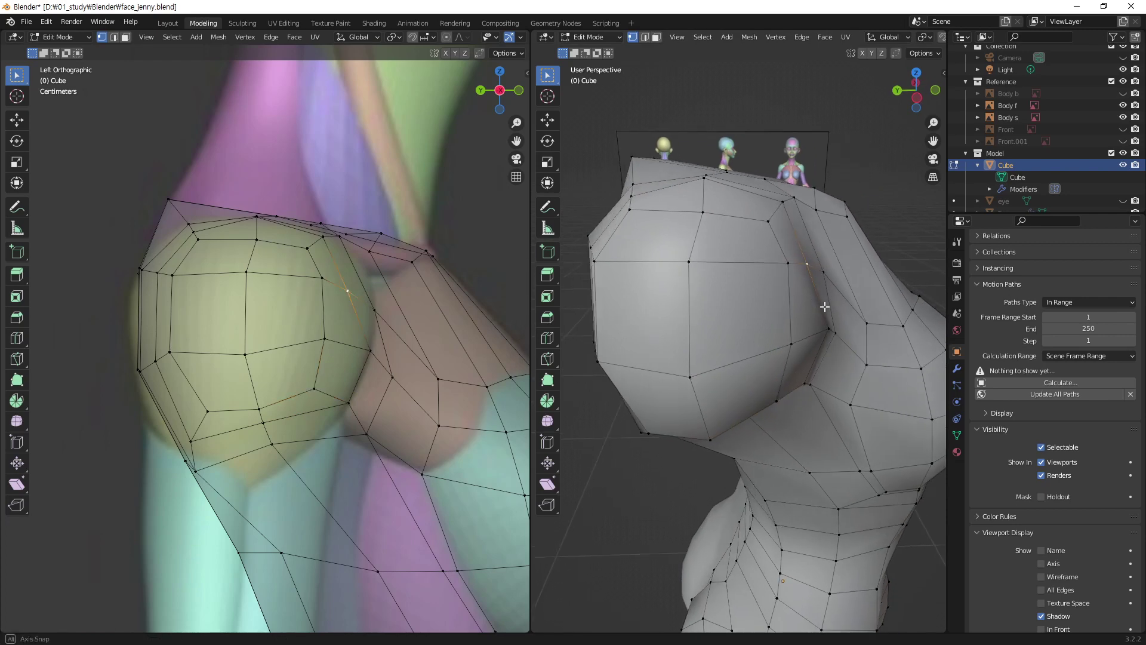
key("g")
key("y")
right_click(832, 275)
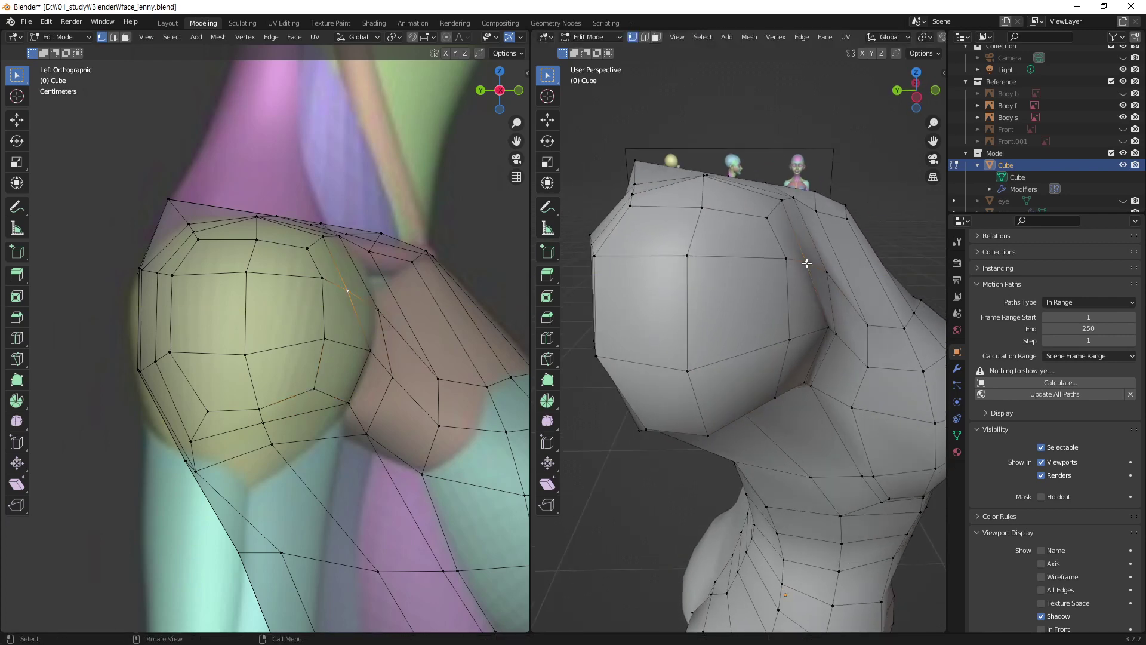
key("g")
key("y")
left_click(815, 266)
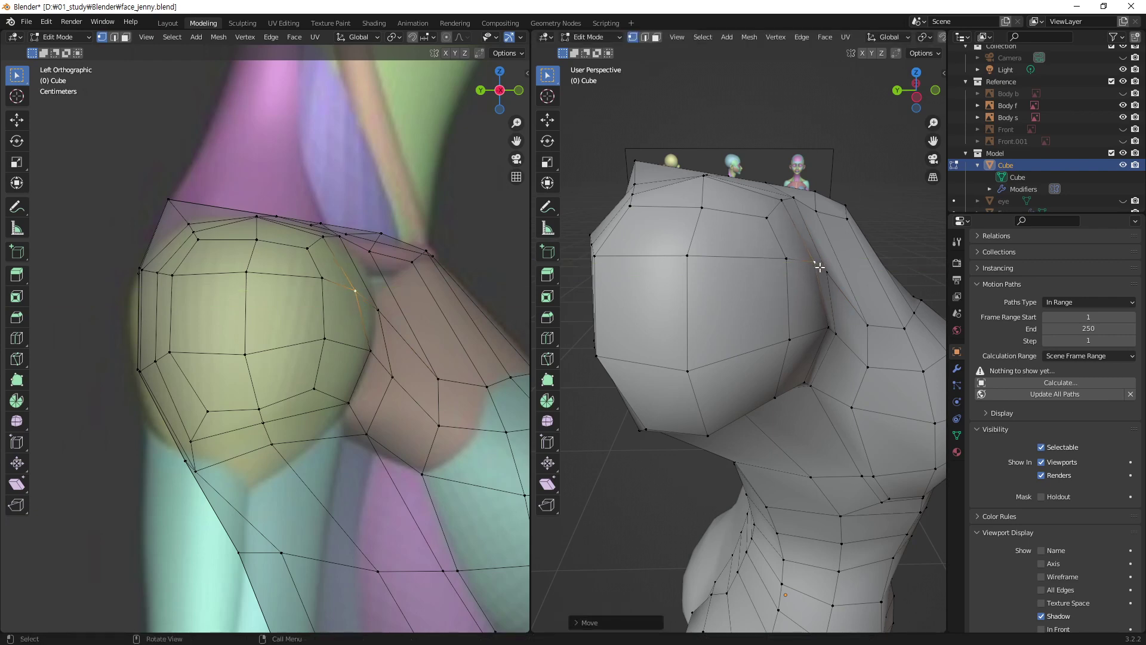
- From below the breast, slide two underside vertices along Y to hug the reference
middle_click_drag(816, 263, 832, 389)
scroll(827, 385, "up", 3)
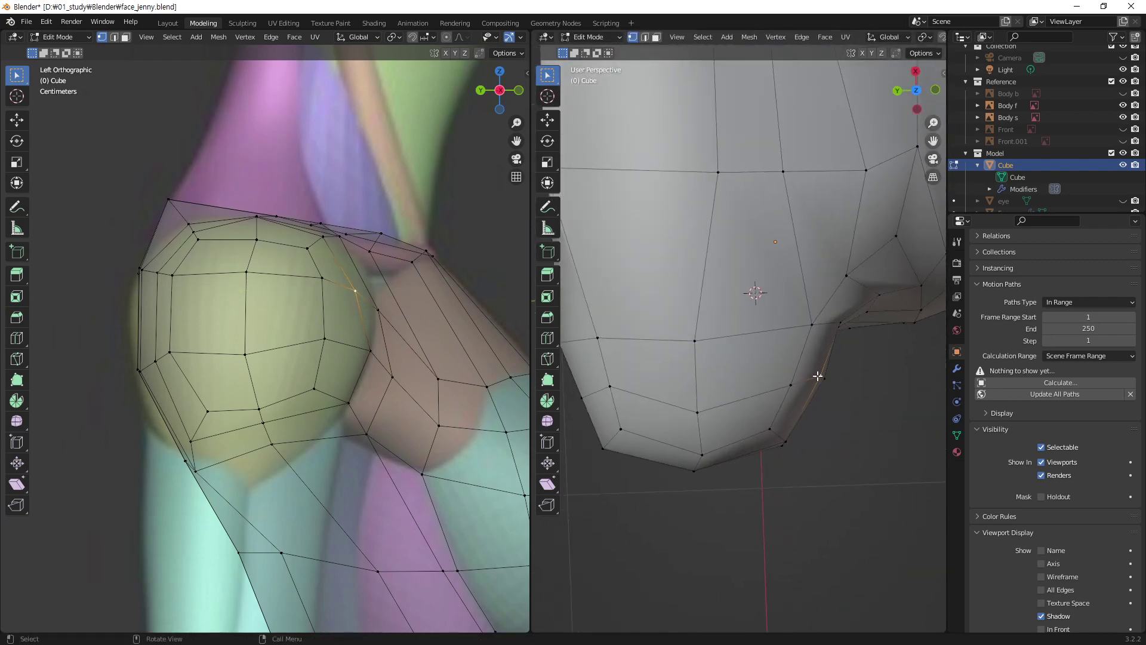
key("g")
key("y")
left_click(819, 378)
left_click(786, 437)
key("g")
key("y")
left_click(781, 432)
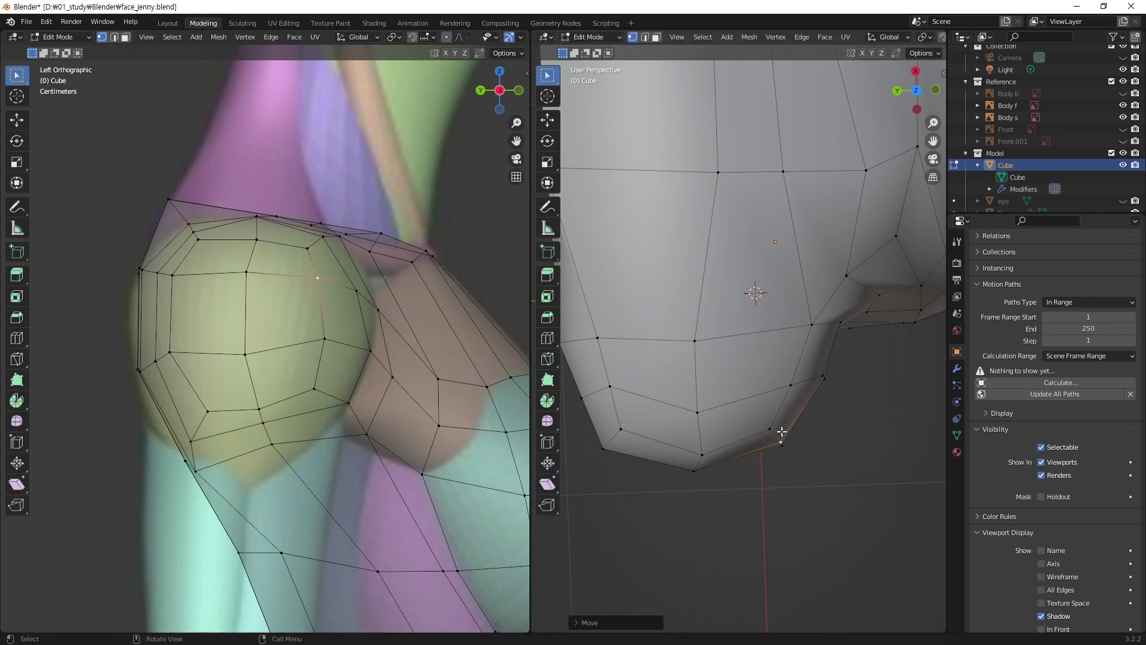
- Push the next lower-edge vertex and a breast-side vertex along Y
left_click(767, 430)
key("g")
key("y")
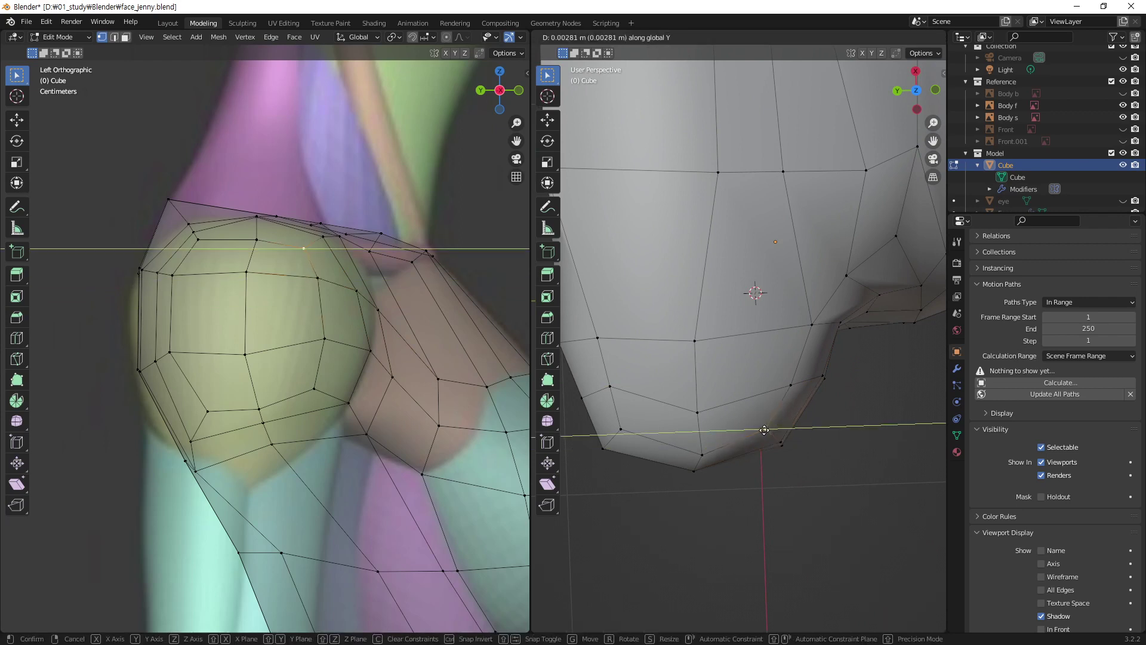
left_click(792, 396)
left_click(792, 383)
key("g")
key("y")
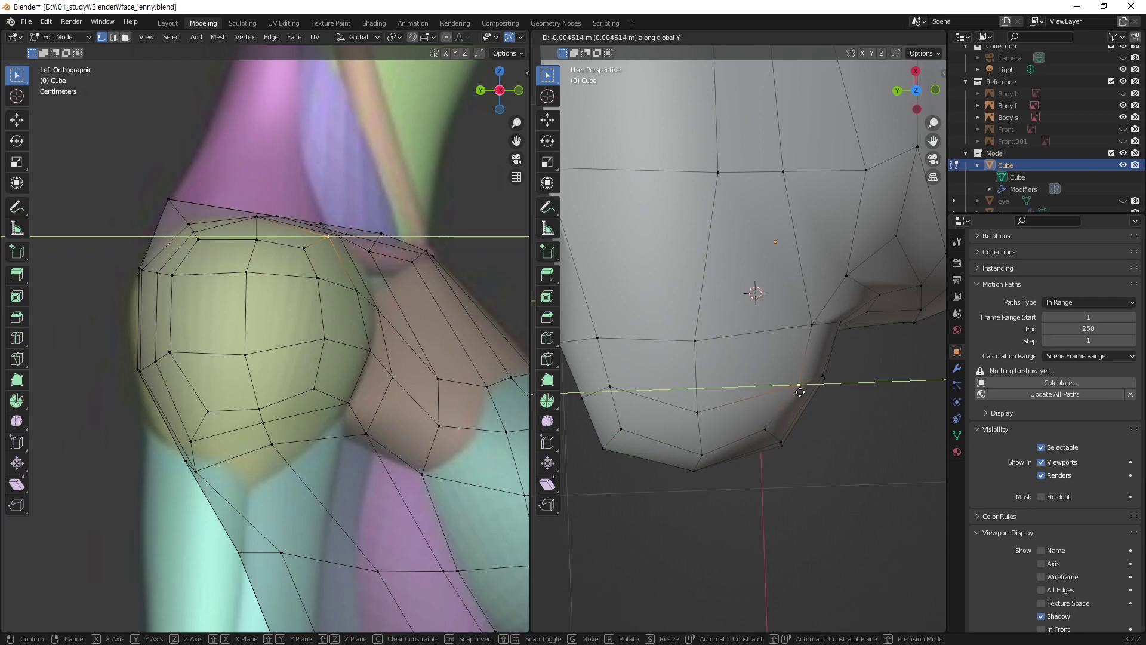
left_click(799, 391)
- Nudge a higher breast-side vertex along Y and check the chest from the side
left_click(819, 325)
key("g")
key("y")
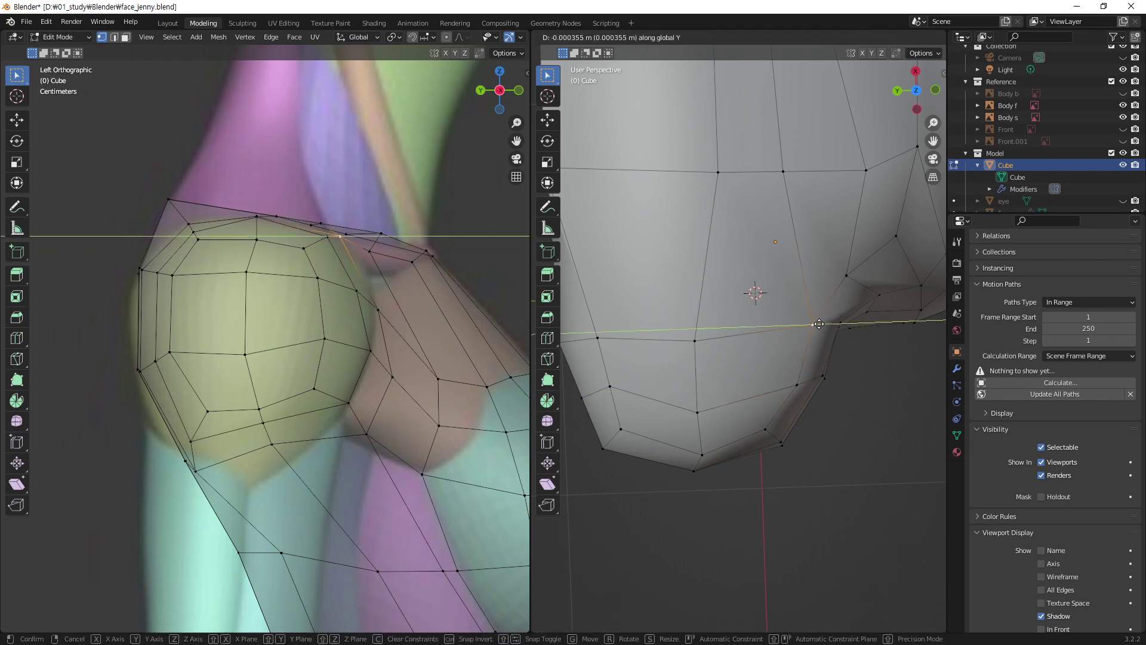
left_click(819, 324)
mouse_move(711, 401)
middle_mouse_down()
mouse_move(716, 291)
mouse_move(746, 385)
mouse_move(727, 372)
middle_mouse_up()
- Slide a vertex on the breast's outer side along Y
scroll(747, 386, "up", 2)
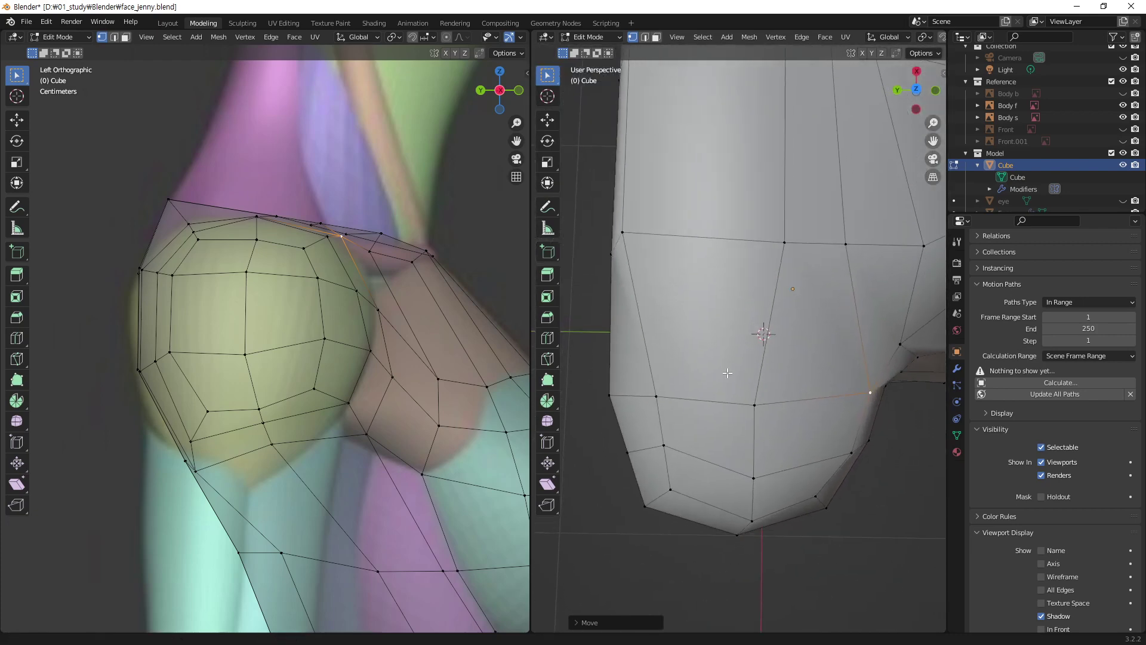
left_click(657, 390)
key("g")
key("y")
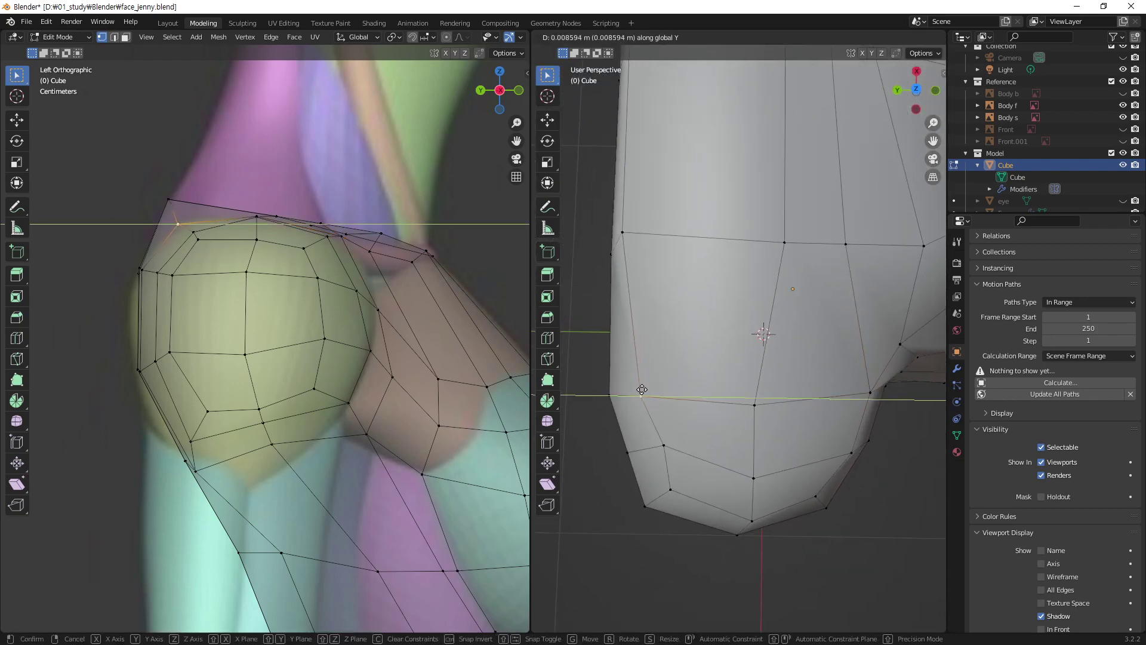
left_click(634, 389)
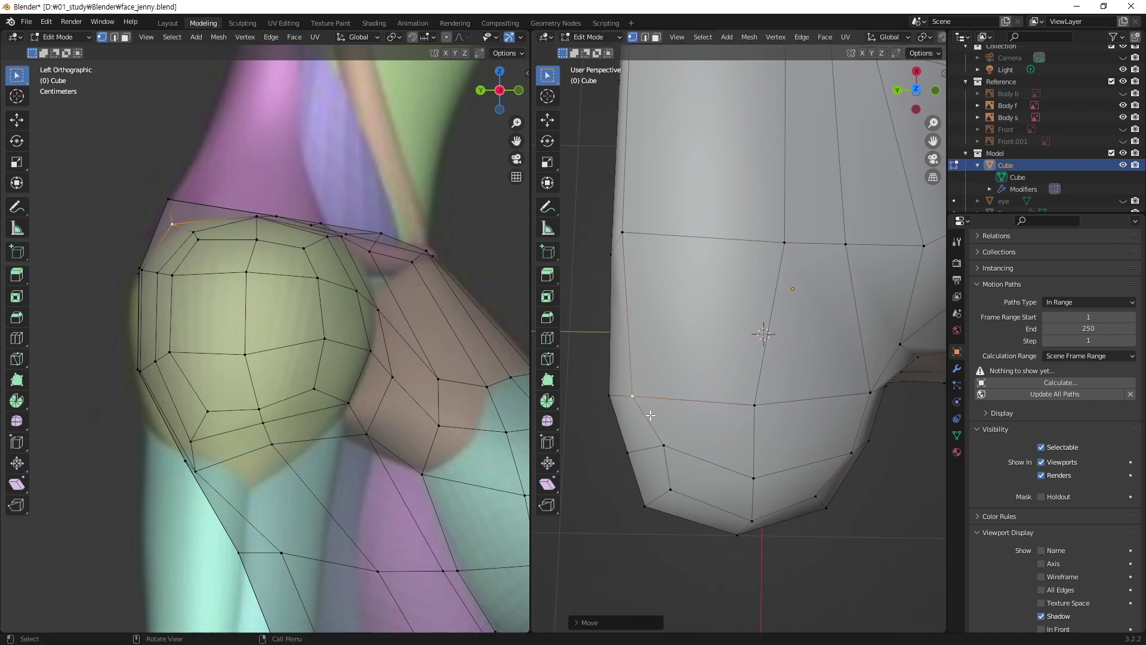
- Freely reposition two lower breast-row vertices to round the bottom contour
left_click(662, 443)
key("t")
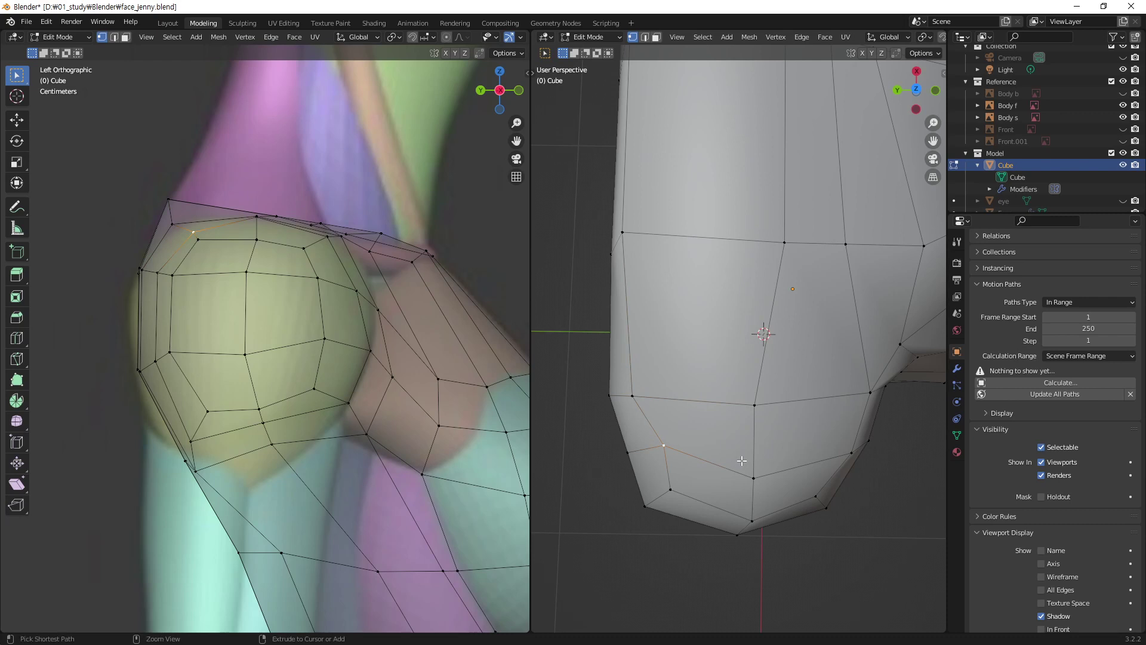
key("g")
key("y")
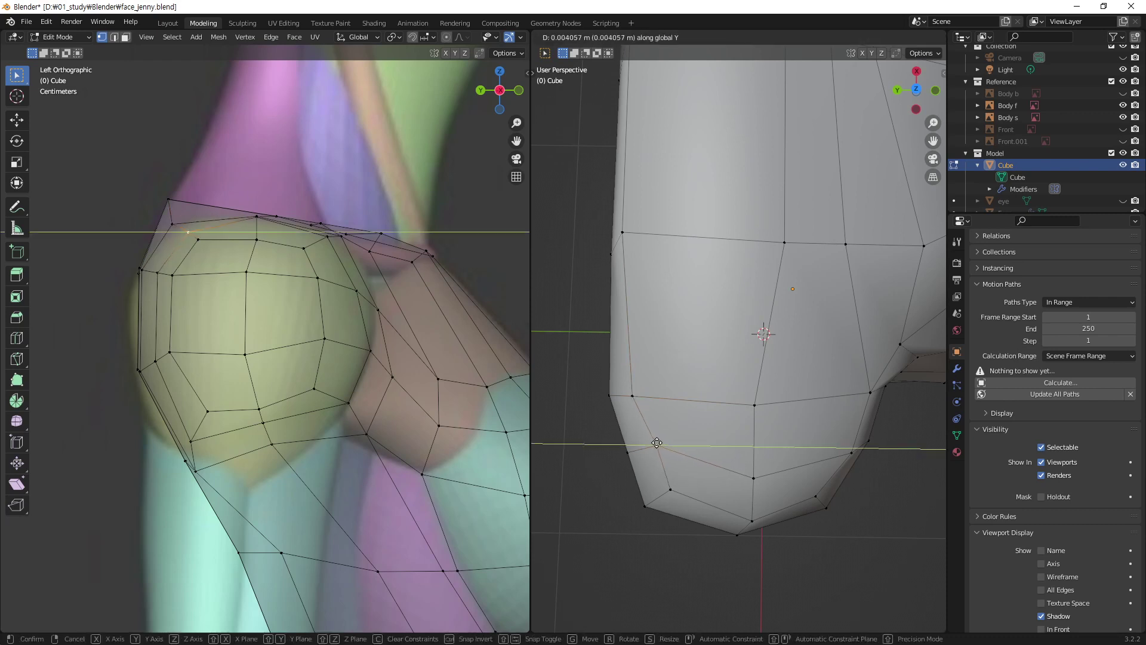
key("y")
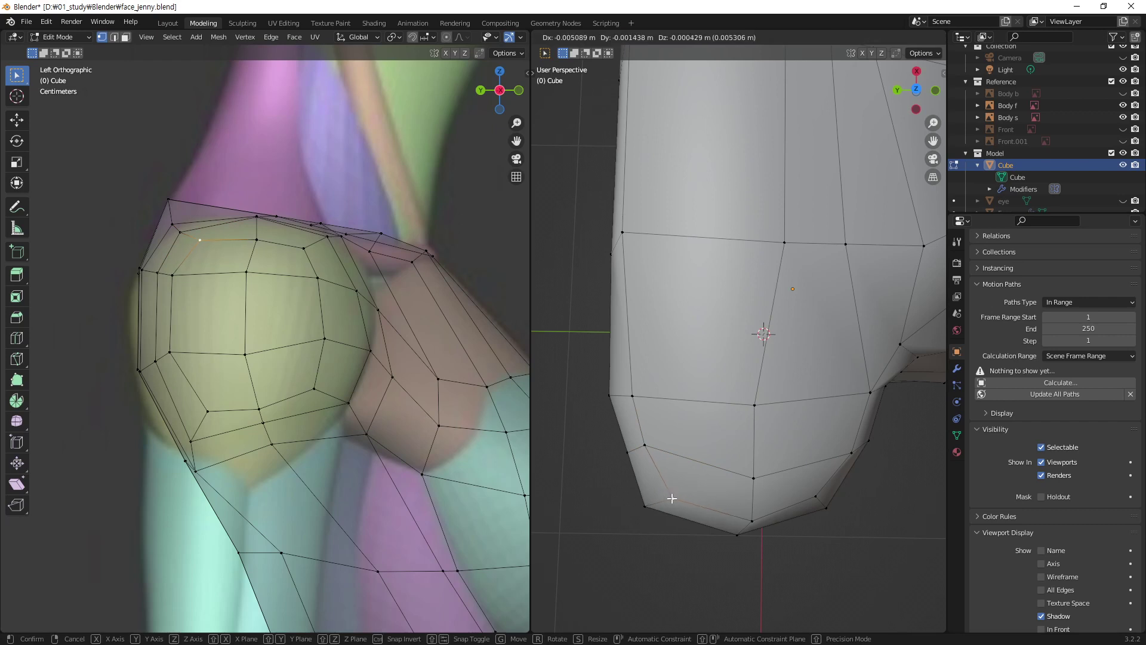
left_click(672, 499)
left_click(747, 518)
key("g")
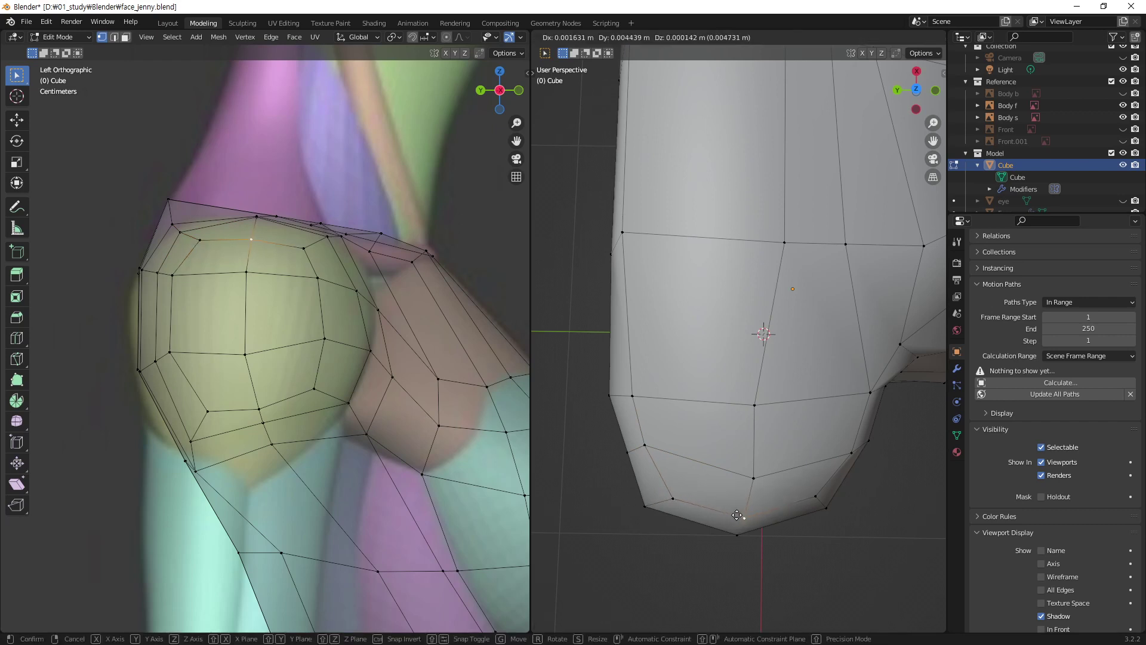
left_click(735, 513)
- Reposition the next bottom-row vertex and the vertex above it for a smoother curve
left_click(761, 478)
key("g")
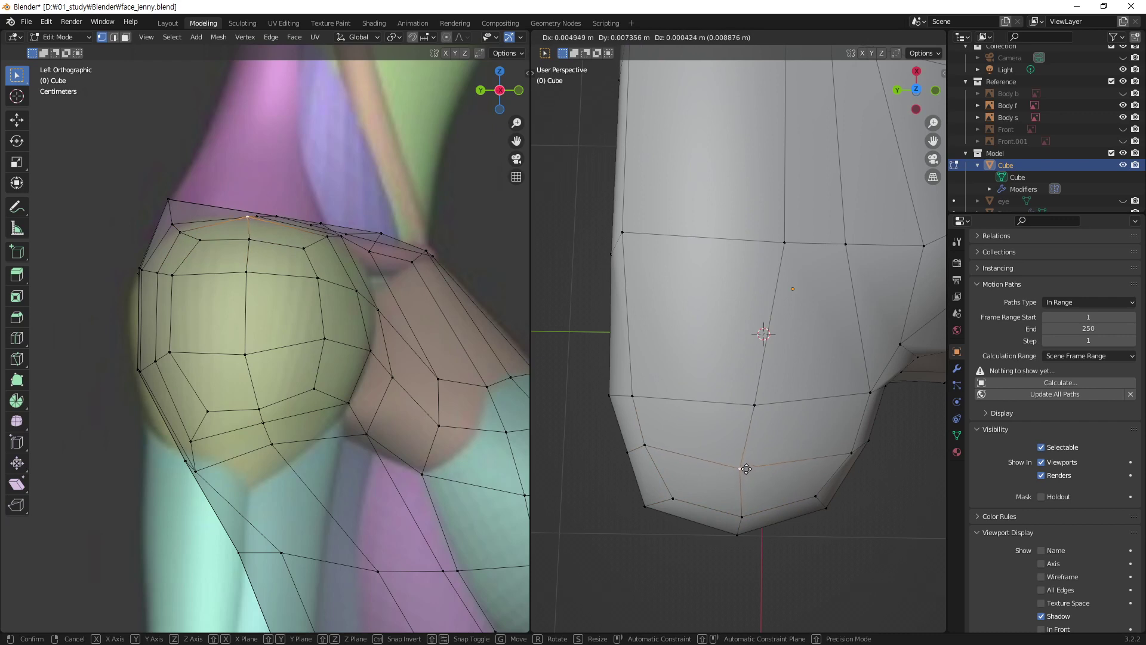
left_click(748, 463)
left_click(756, 404)
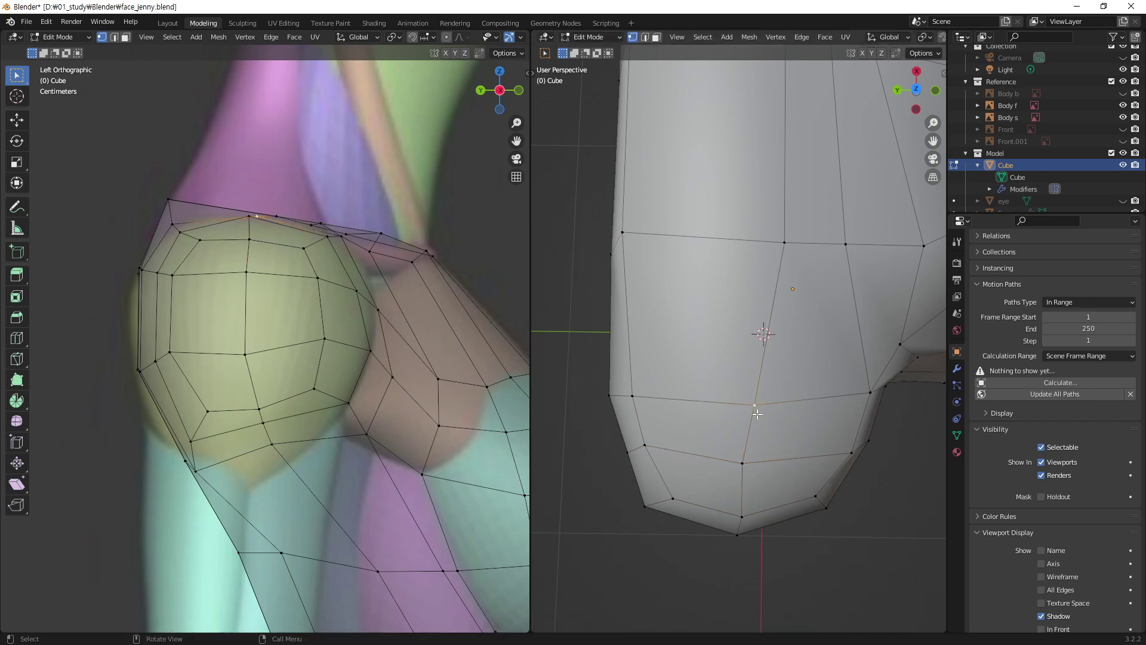
key("g")
left_click(748, 410)
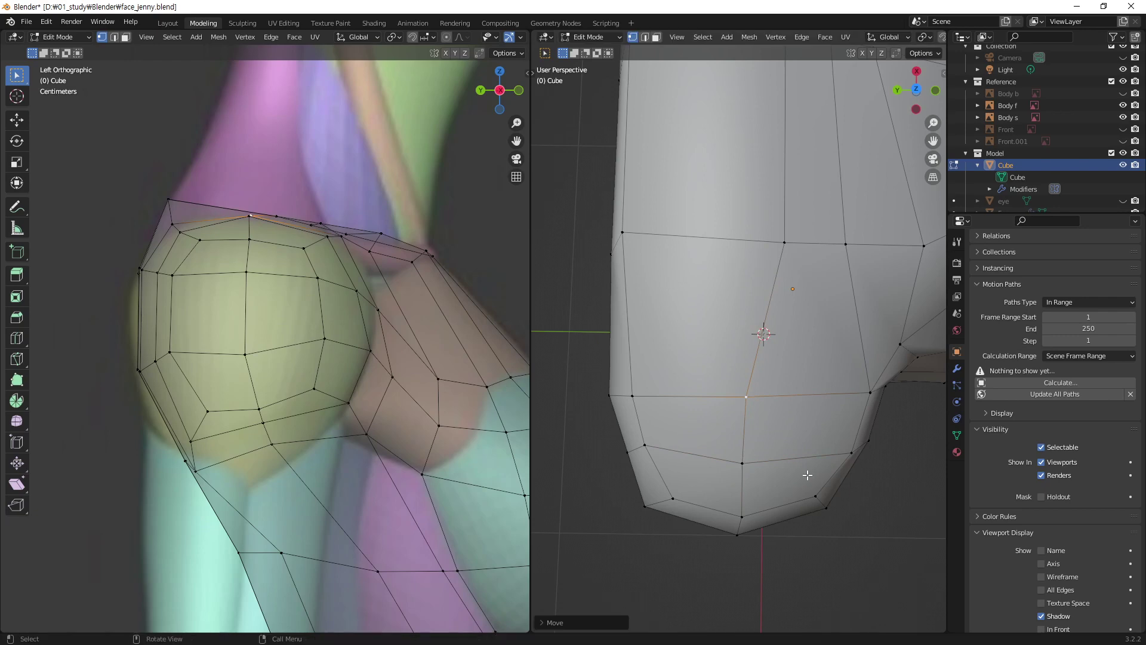
- Nudge a breast top-edge vertex to even out the upper edge against the reference
left_click(774, 239)
key("g")
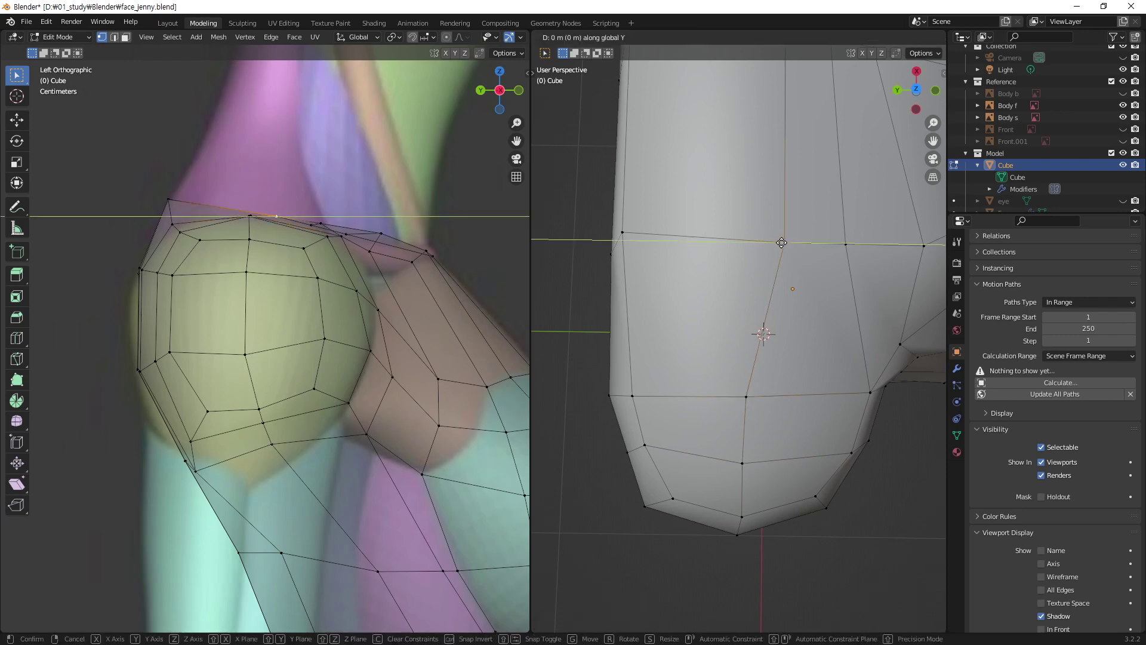
left_click(745, 238)
mouse_move(745, 239)
middle_mouse_down()
mouse_move(757, 277)
mouse_move(817, 299)
mouse_move(869, 208)
mouse_move(701, 299)
mouse_move(729, 274)
mouse_move(708, 385)
mouse_move(706, 353)
middle_mouse_up()
- Slide two shoulder vertices along X to follow the sculpt
left_click(728, 275)
left_click(686, 253)
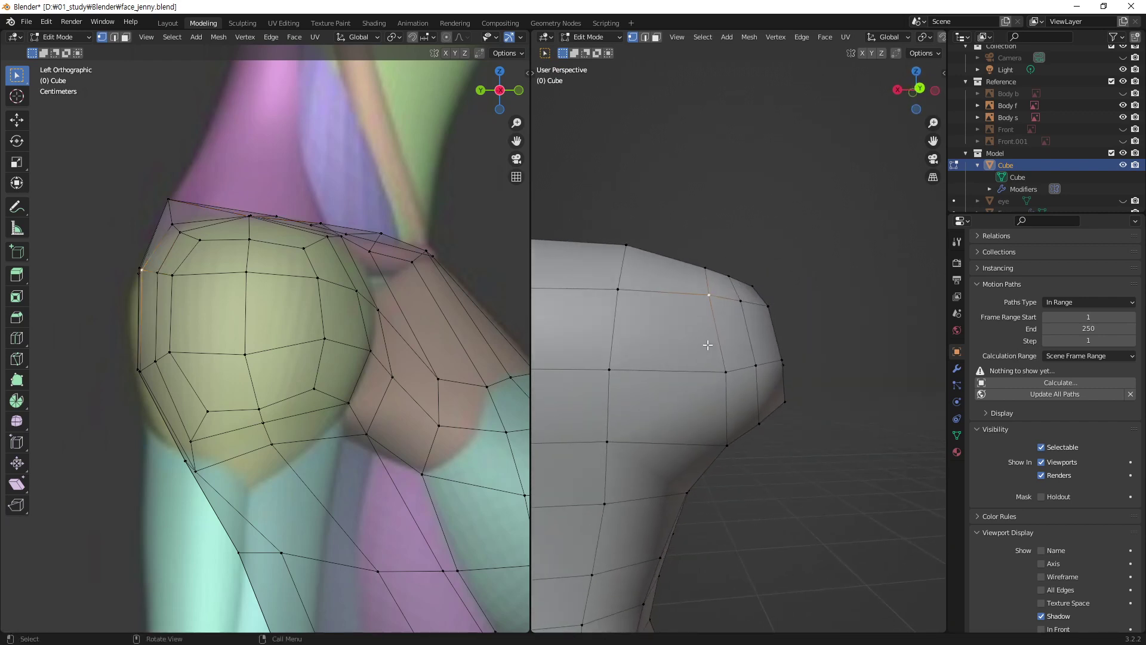
key("g")
key("x")
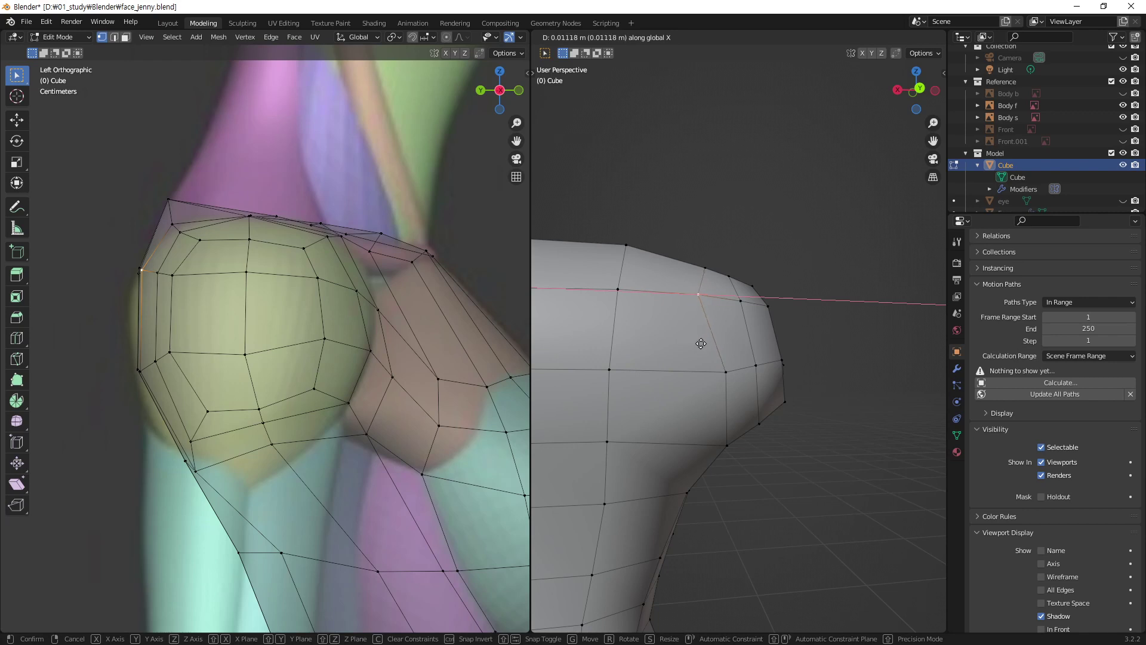
left_click(699, 344)
left_click(728, 374)
key("g")
key("x")
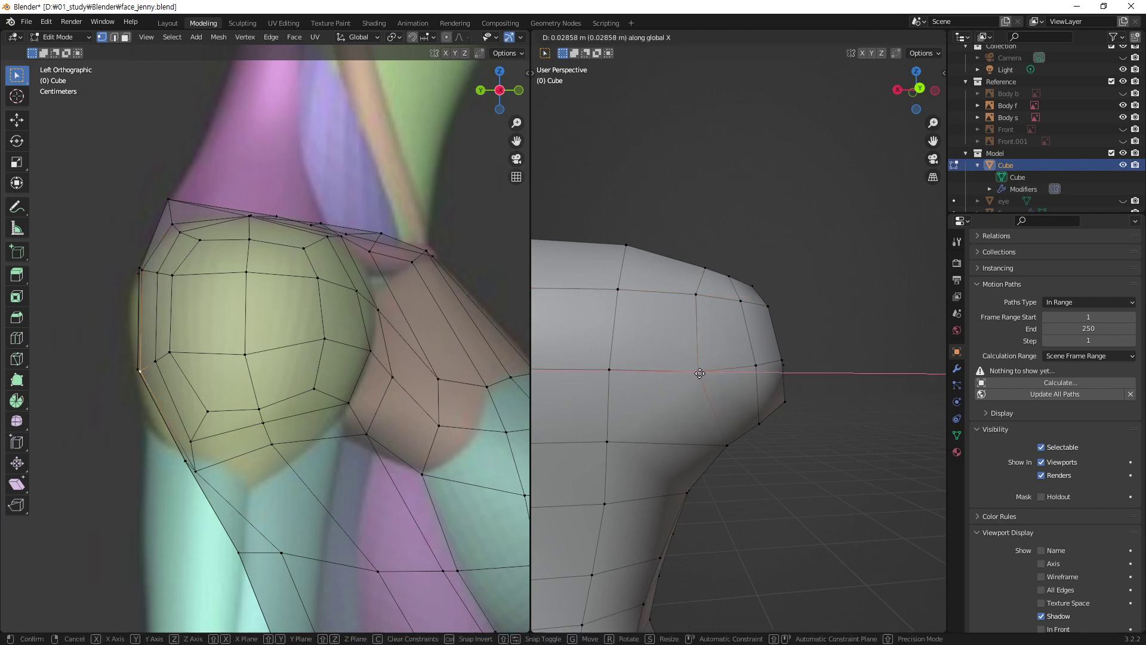
left_click(698, 374)
- Adjust the shoulder-top vertex along X and then its height along Z
left_click(708, 384)
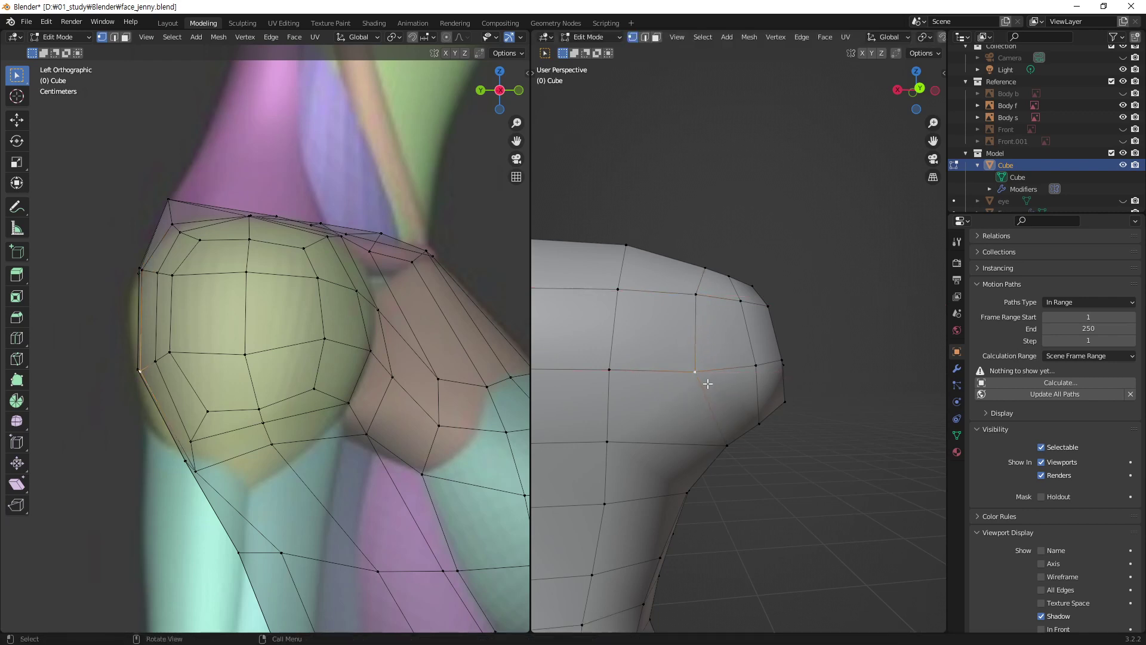
left_click(707, 273)
key("g")
key("x")
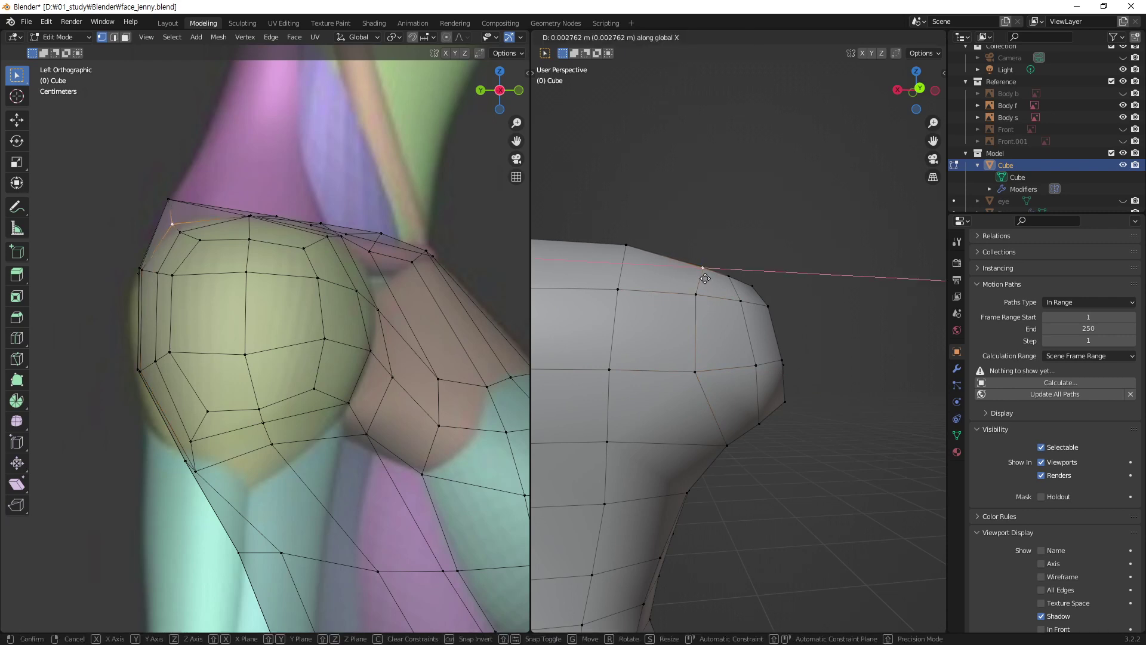
left_click(694, 278)
key("g")
key("z")
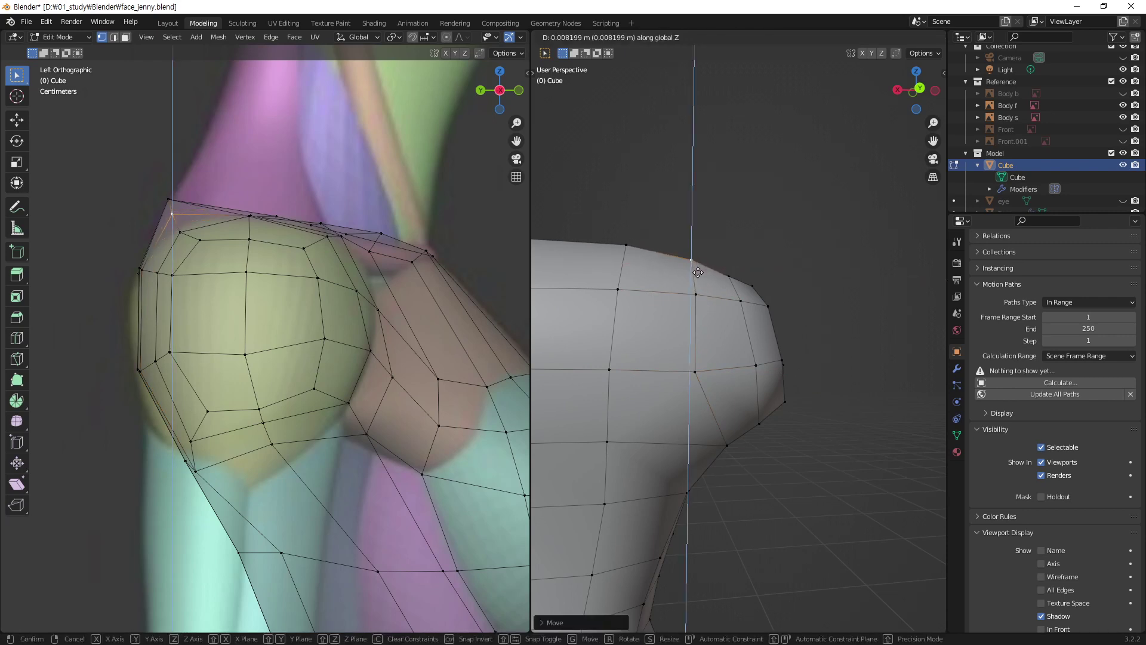
left_click(698, 272)
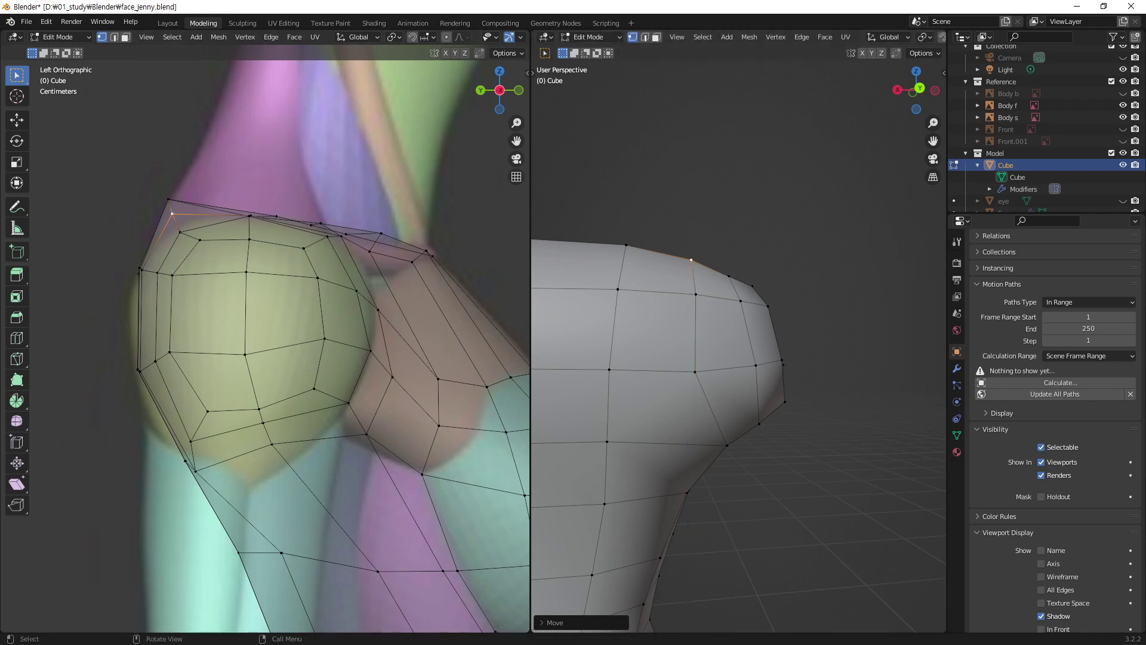
- Shift a front-of-shoulder vertex and a shoulder top-edge vertex along X
mouse_move(692, 335)
middle_mouse_down()
mouse_move(730, 429)
mouse_move(722, 444)
middle_mouse_up()
left_click(692, 349)
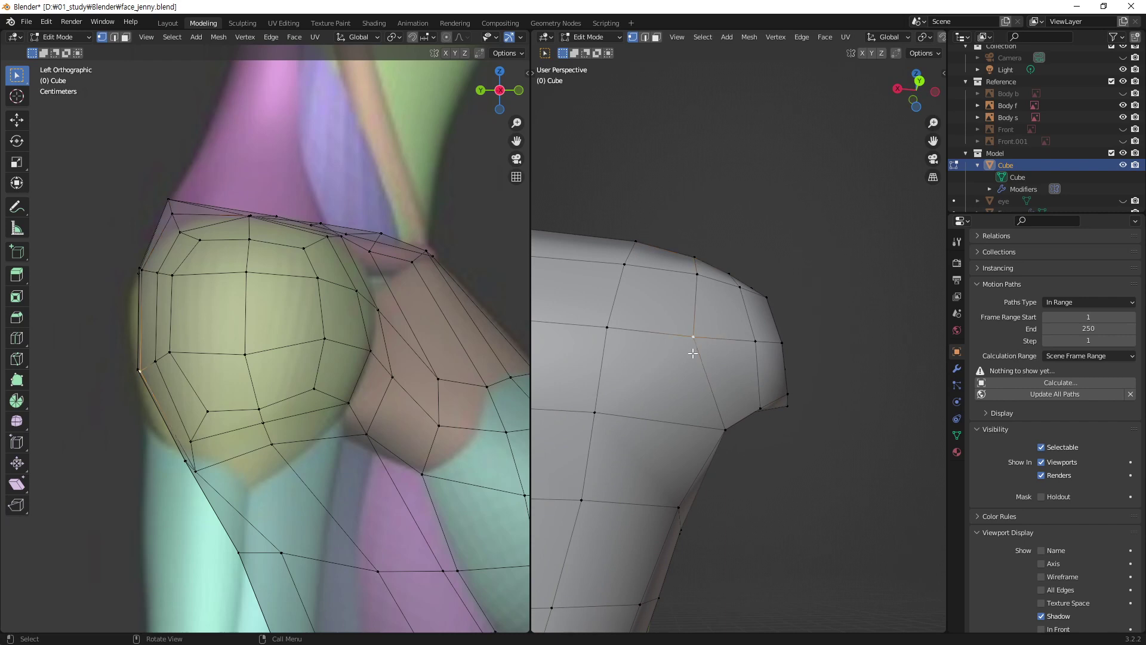
key("g")
key("x")
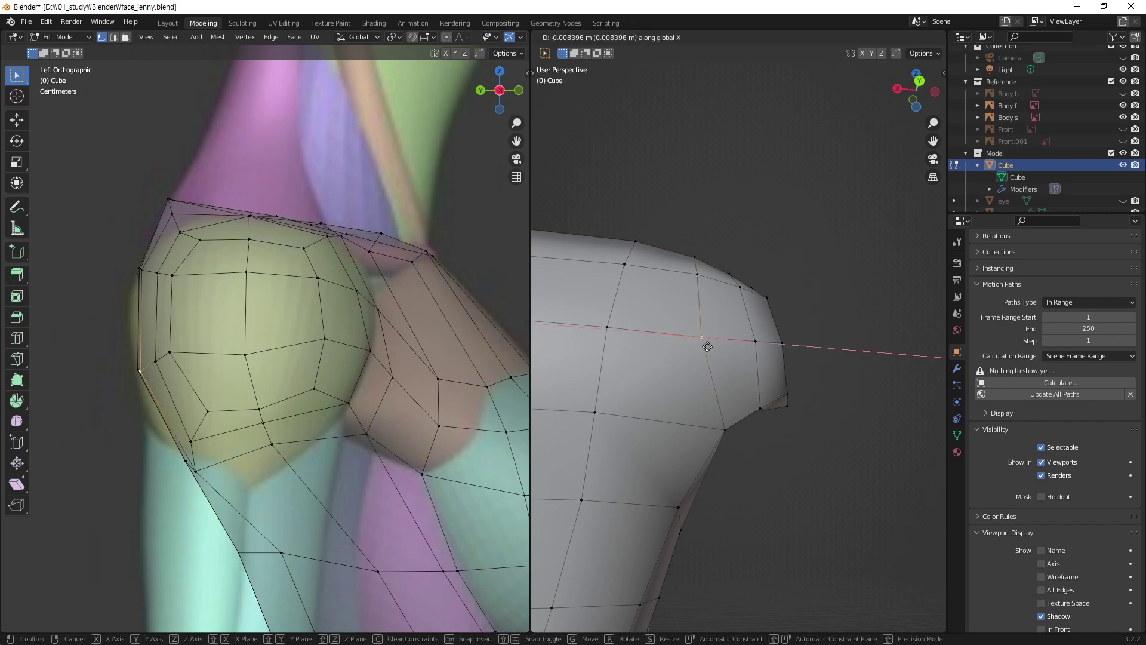
left_click(719, 343)
middle_click_drag(719, 340, 698, 338)
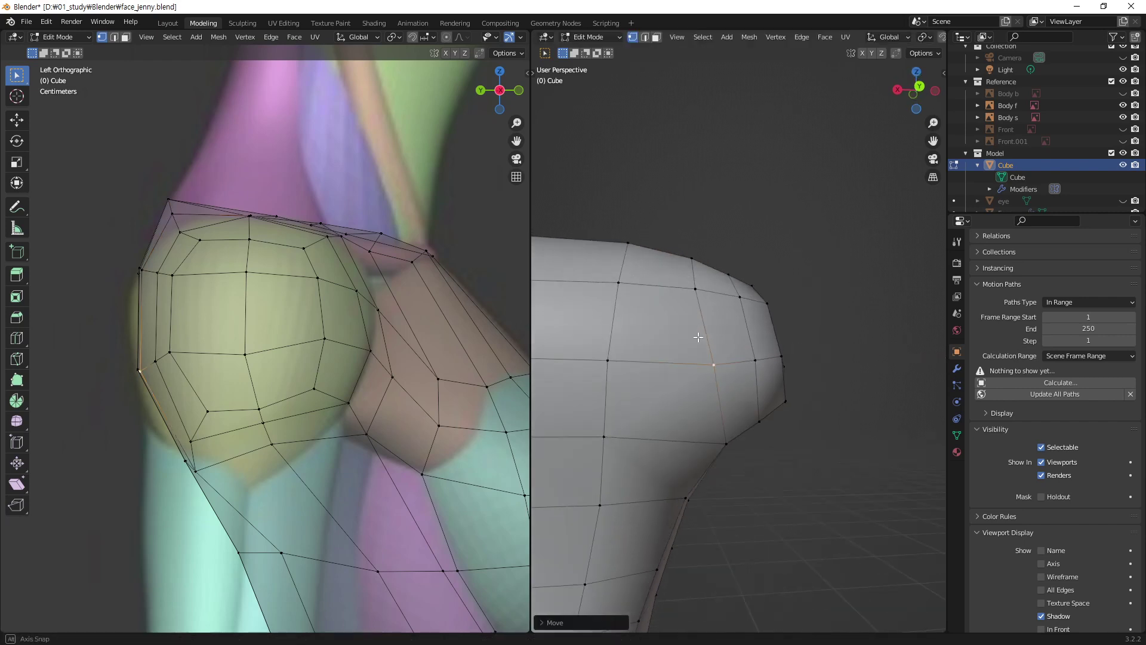
left_click(697, 289)
key("g")
key("x")
left_click(707, 307)
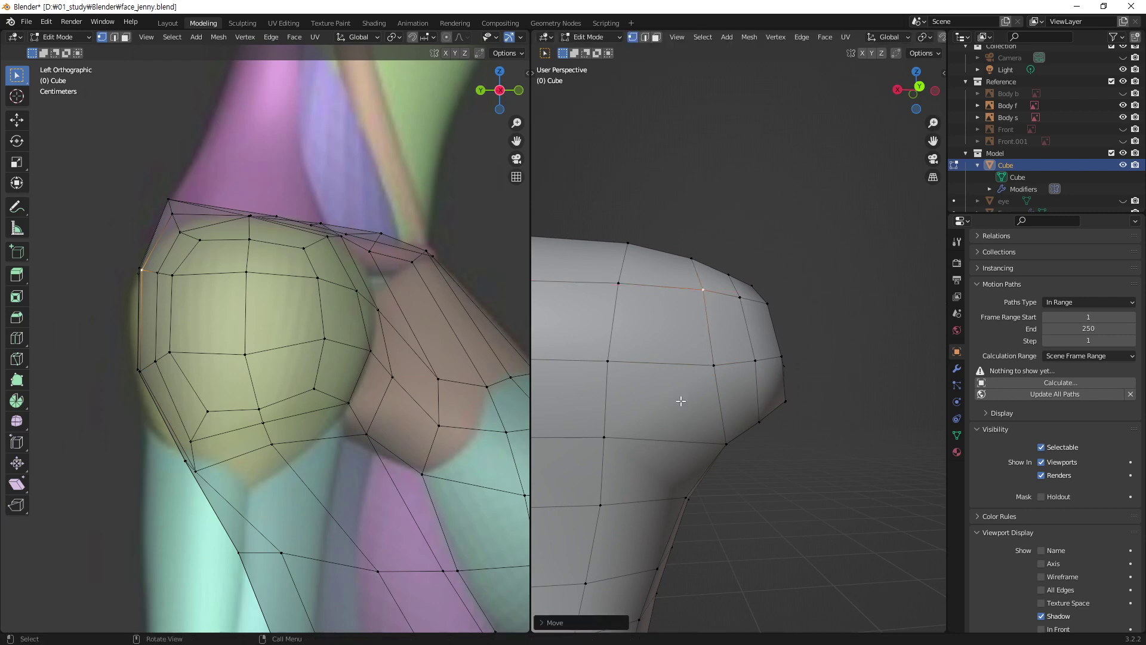
- Move another shoulder vertex and a torso-side vertex along X
left_click(604, 434)
mouse_move(635, 461)
middle_mouse_down()
mouse_move(645, 454)
mouse_move(653, 469)
mouse_move(671, 456)
middle_mouse_up()
key("g")
key("x")
left_click(672, 463)
left_click(690, 426)
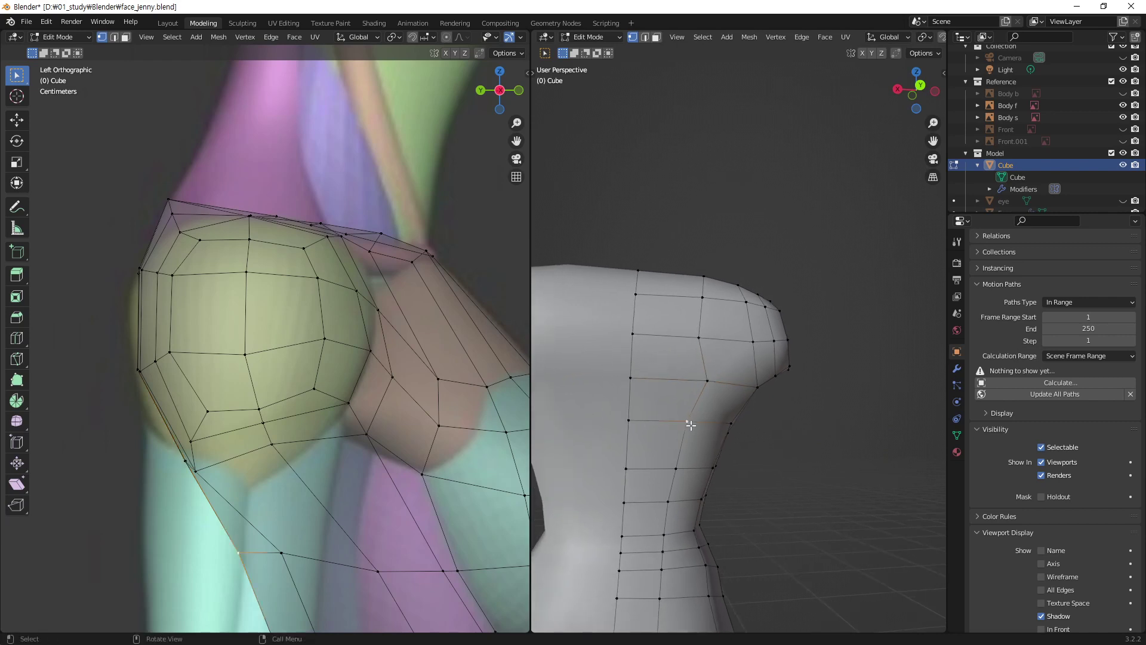
key("g")
key("x")
left_click(696, 425)
- Slide two more vertices up toward the shoulder top along X
left_click(699, 338)
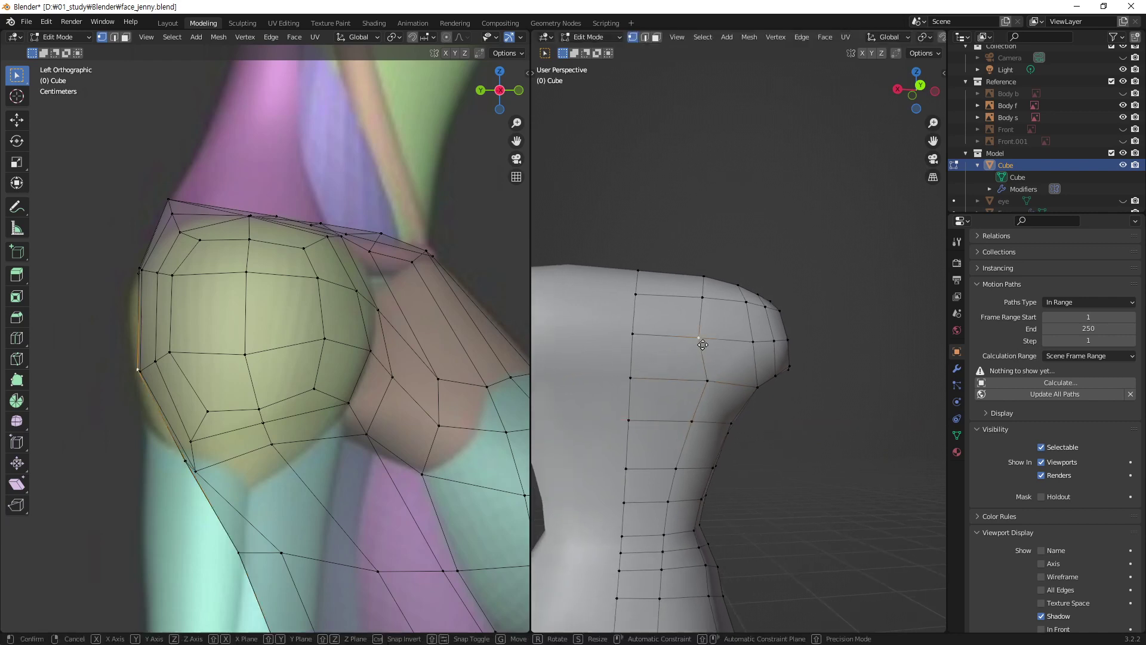
key("g")
key("x")
left_click(718, 352)
left_click(709, 298)
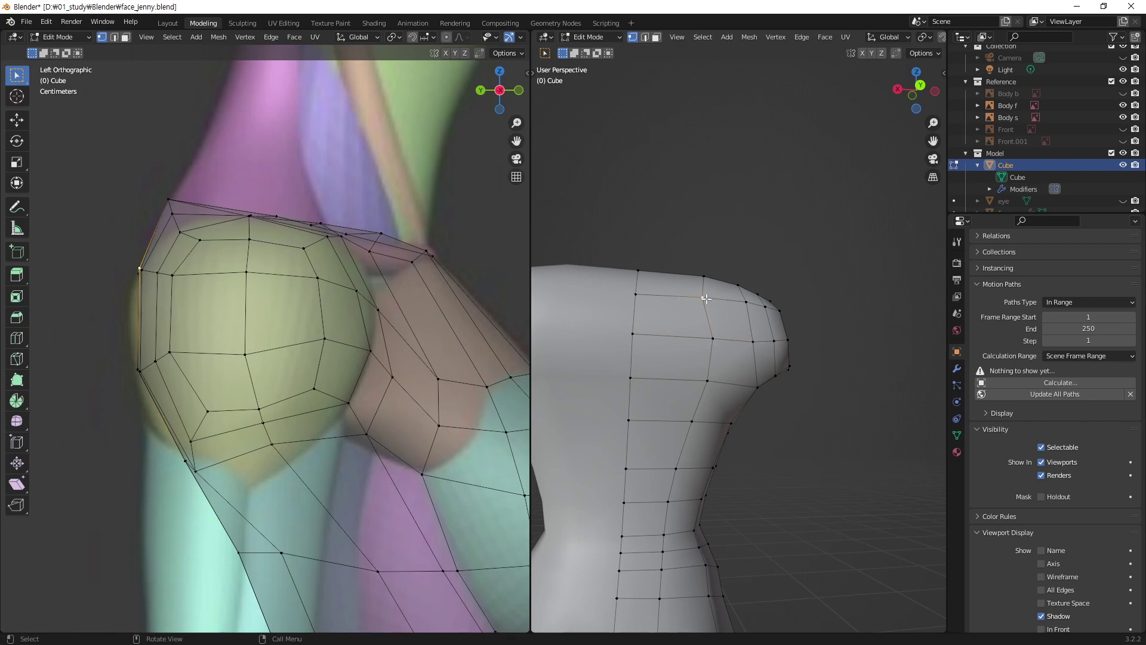
key("g")
key("x")
left_click(717, 303)
- Shift the topmost shoulder vertex slightly along X, then lower it about 0.0075 m along Z
middle_click_drag(717, 303, 703, 329)
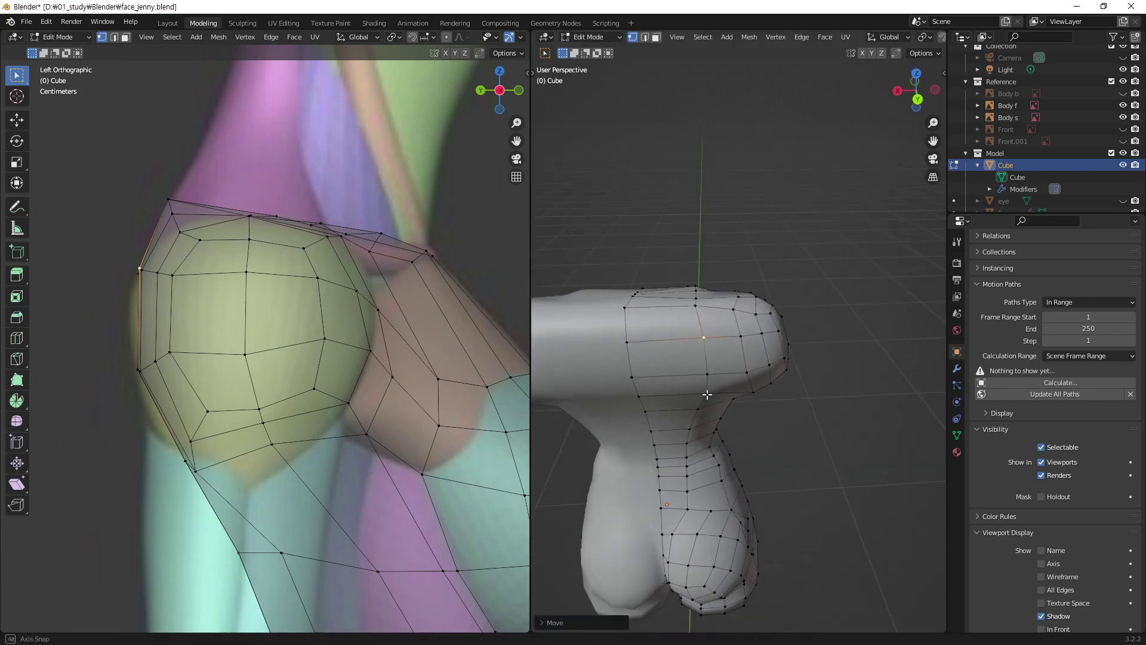
left_click(696, 296)
key("g")
key("x")
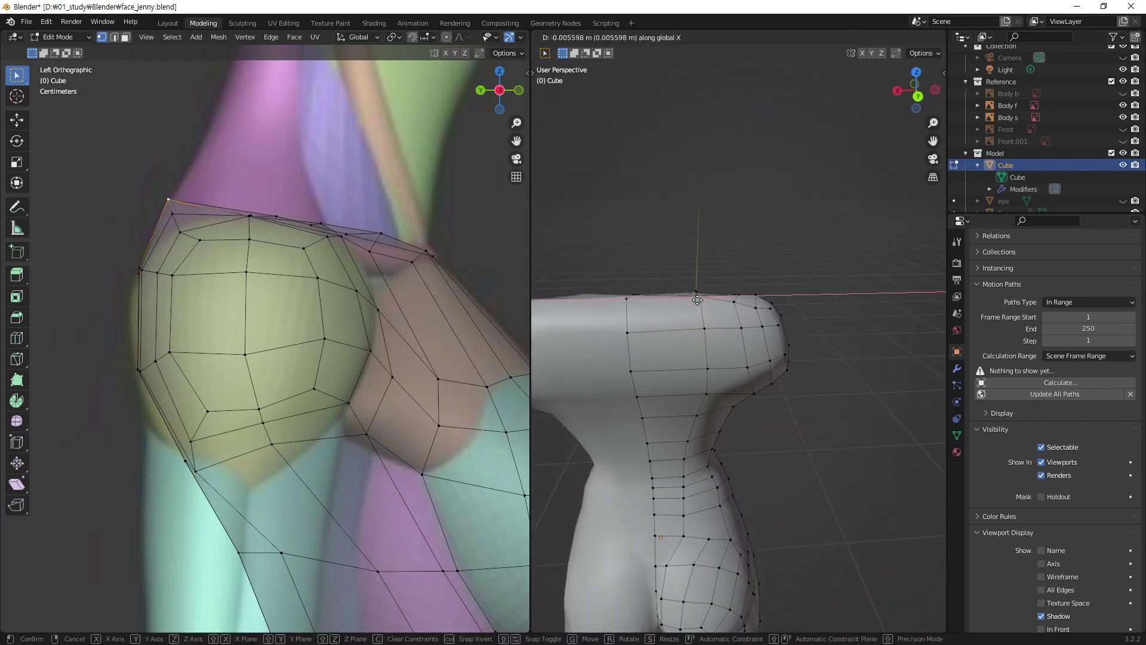
left_click(689, 312)
middle_click_drag(714, 327, 716, 278)
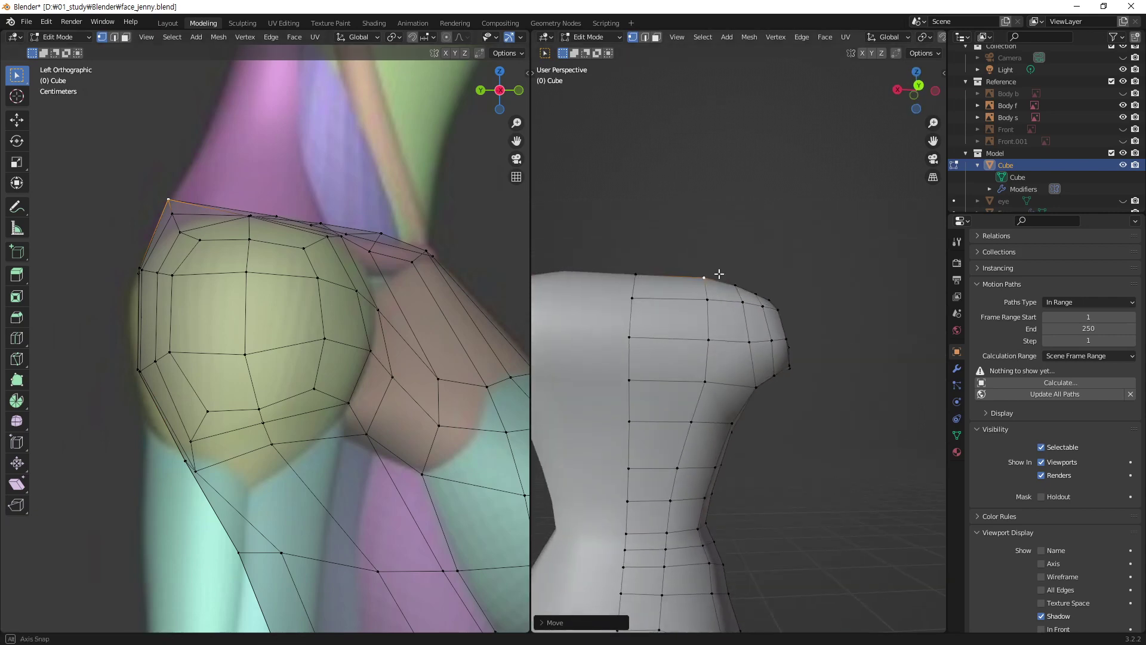
key("g")
key("z")
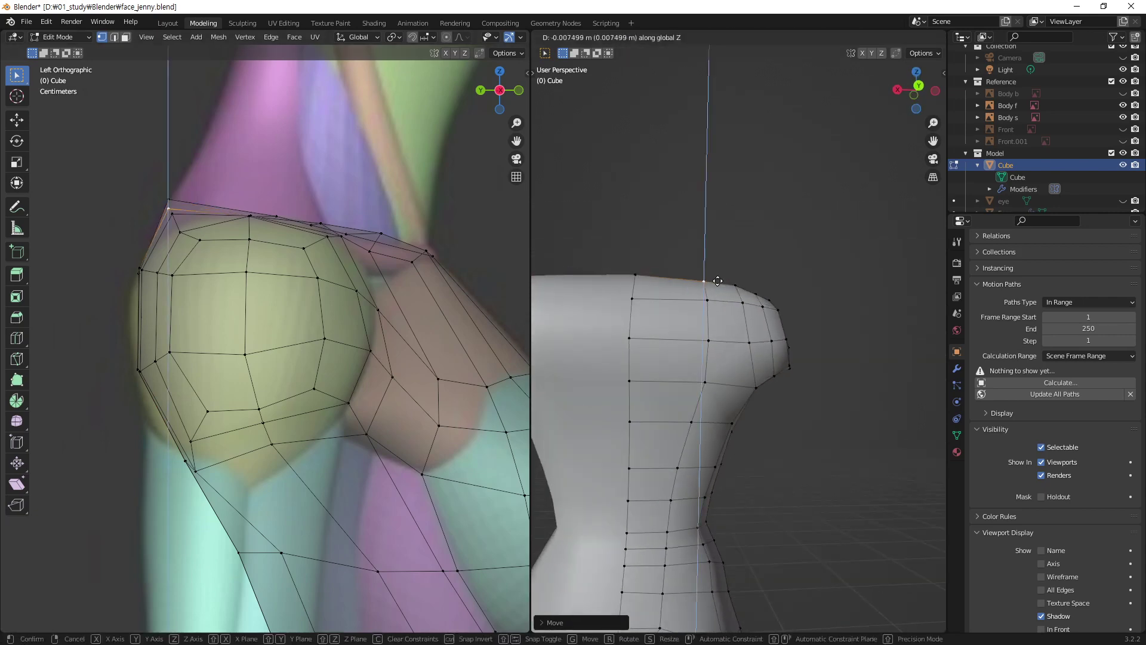
left_click(738, 322)
- Slide two neighbouring vertices on the shoulder's lower edge along Y
middle_click_drag(738, 322, 773, 461)
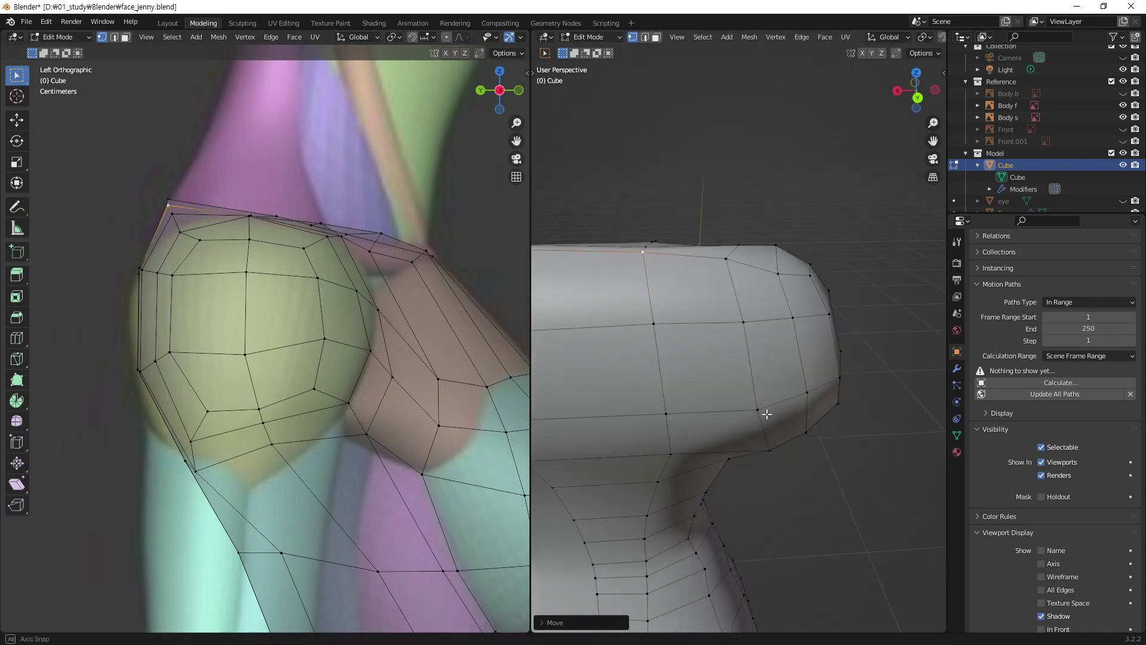
left_click(793, 389)
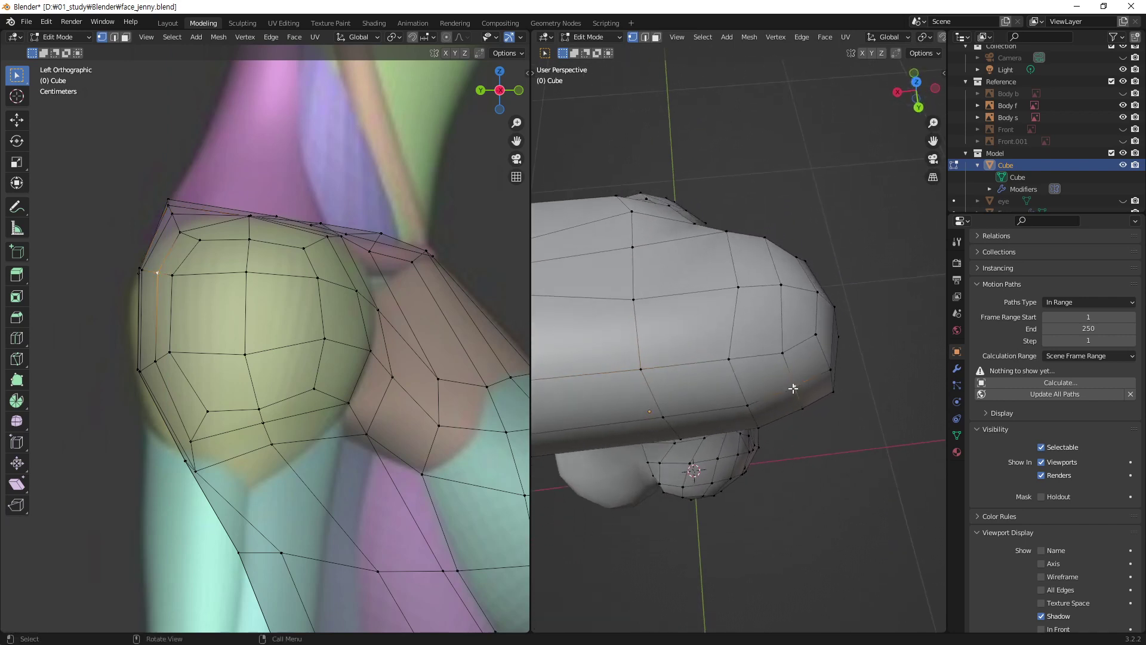
key("g")
key("y")
left_click(791, 394)
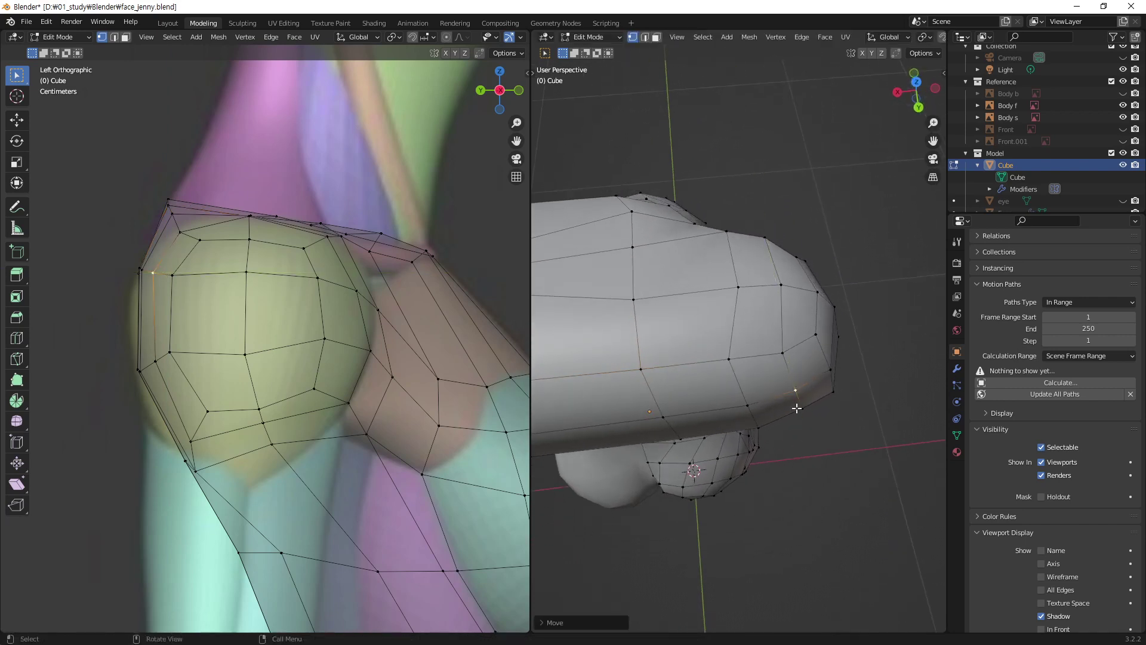
left_click(802, 409)
key("g")
key("y")
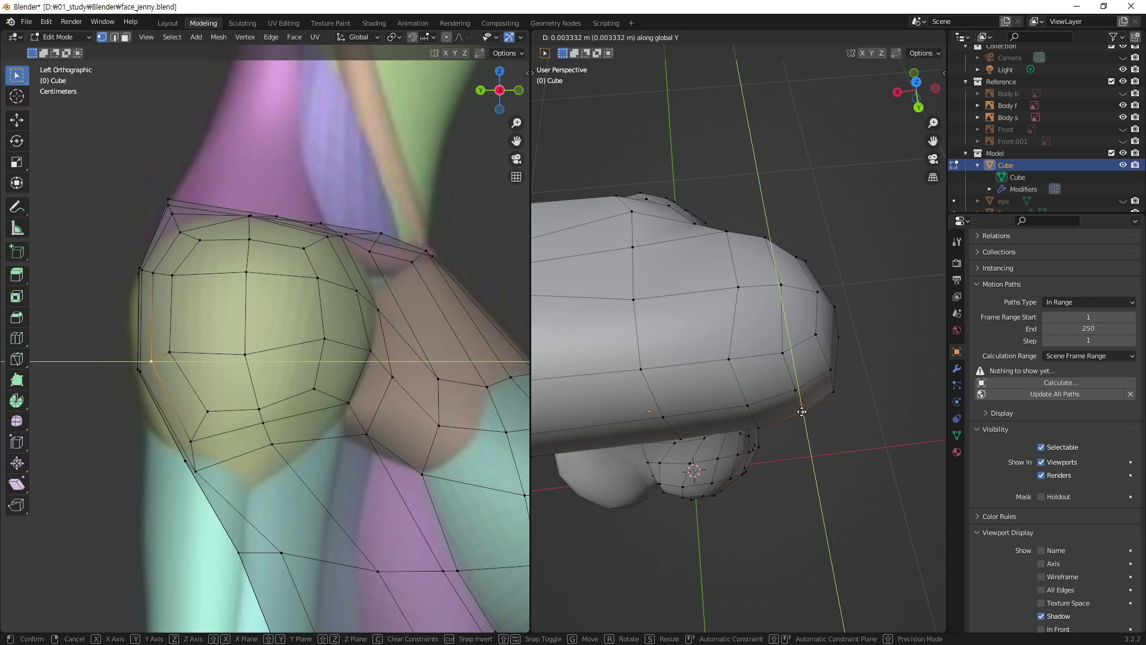
left_click(802, 413)
mouse_move(802, 412)
middle_mouse_down()
mouse_move(637, 192)
mouse_move(601, 212)
mouse_move(609, 230)
mouse_move(606, 215)
mouse_move(635, 236)
middle_mouse_up()
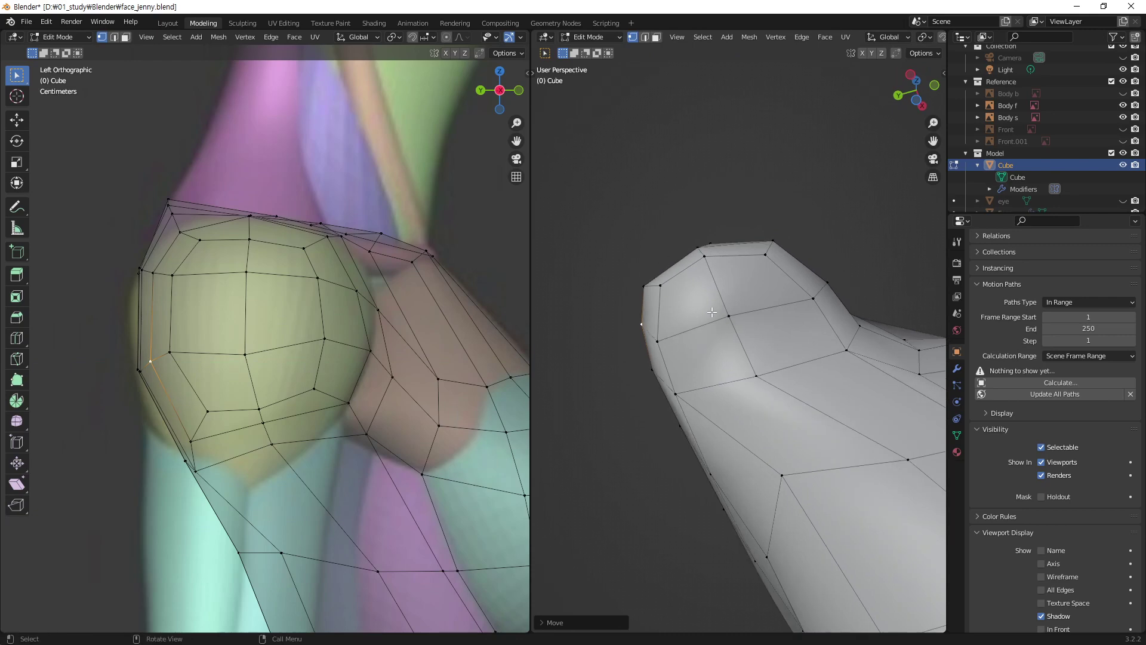
middle_click_drag(711, 311, 862, 410)
middle_click_drag(880, 463, 697, 364)
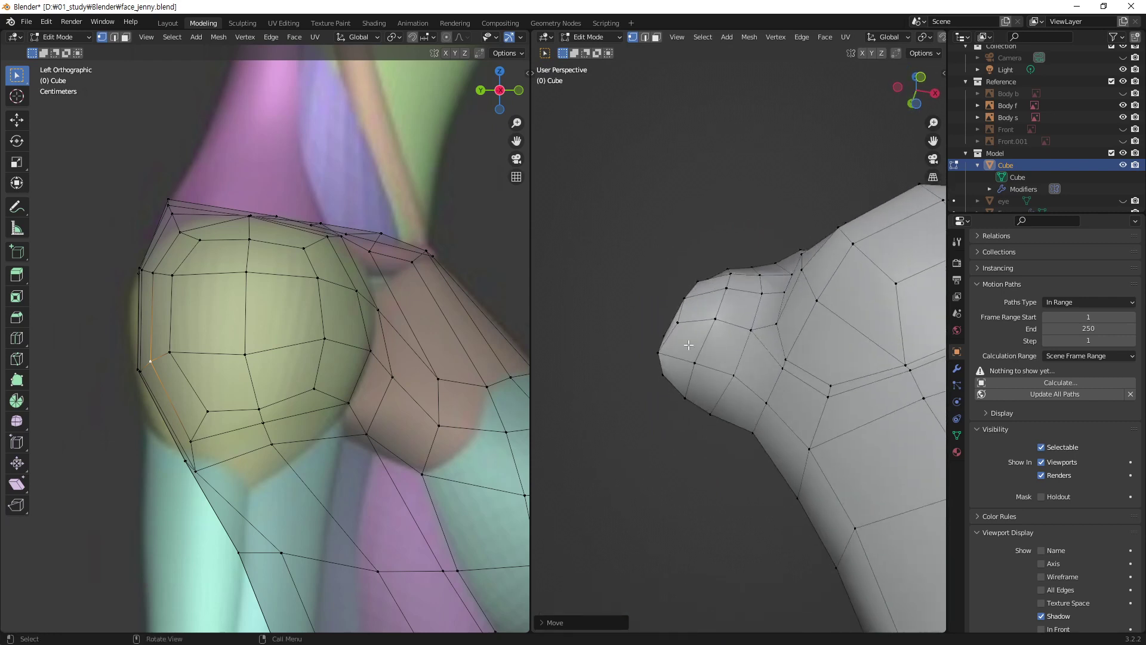
key("3")
left_click(688, 346)
left_click(731, 347, "shift")
left_click(714, 388, "shift")
left_click(675, 370, "shift")
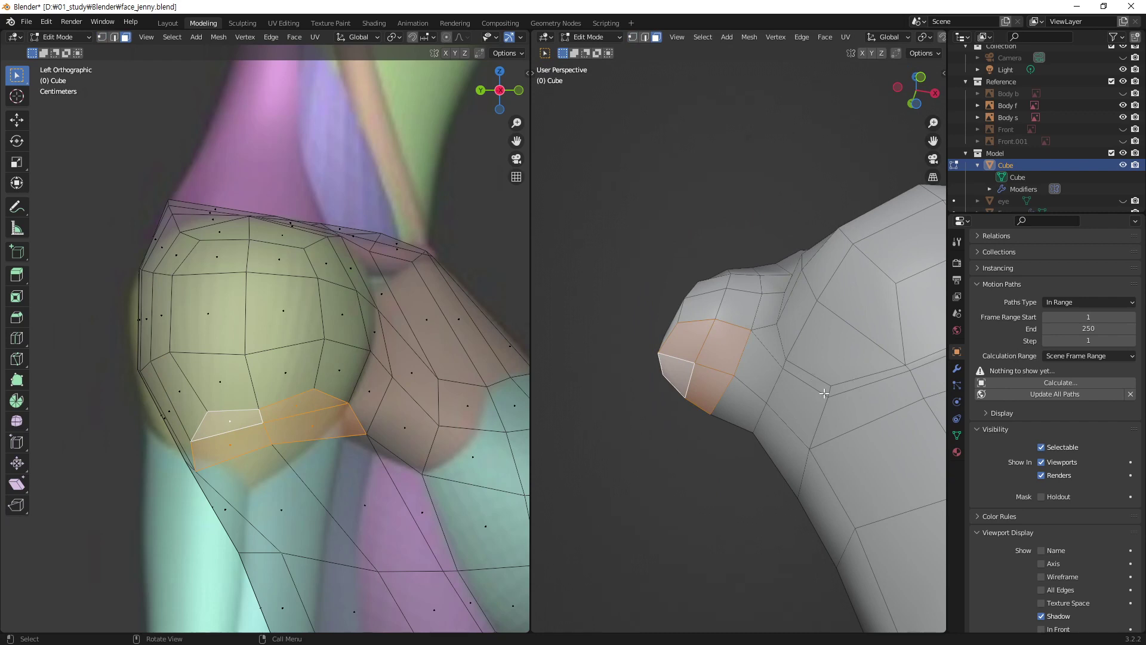
mouse_move(760, 376)
middle_mouse_down()
mouse_move(865, 307)
mouse_move(570, 378)
middle_mouse_up()
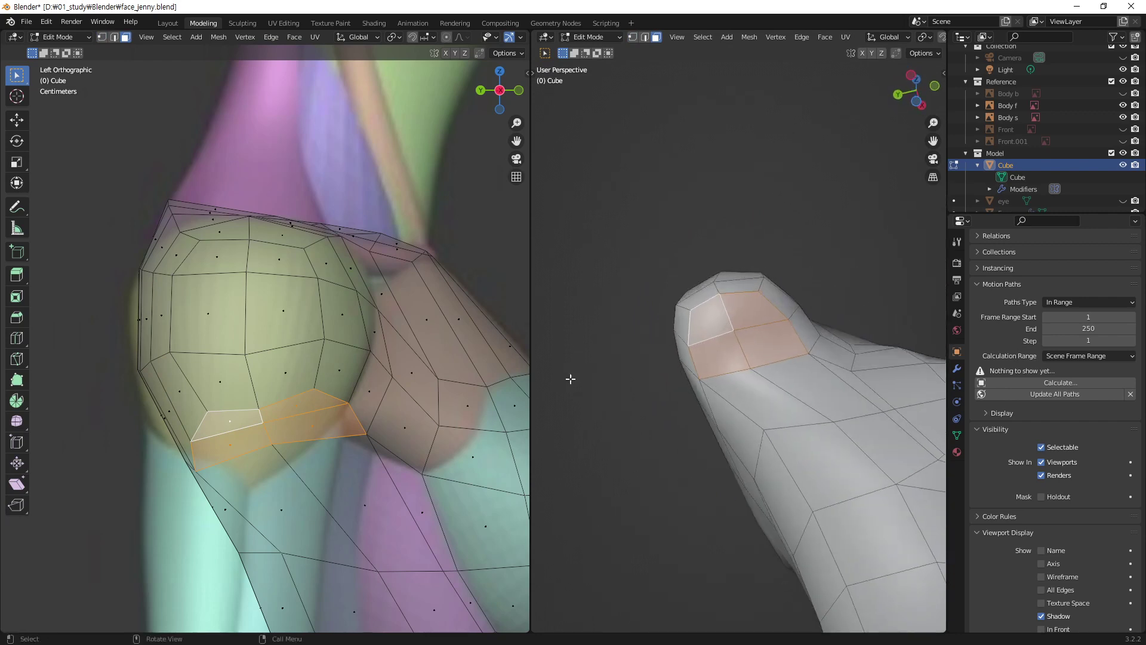
key("alt+a")
key("1")
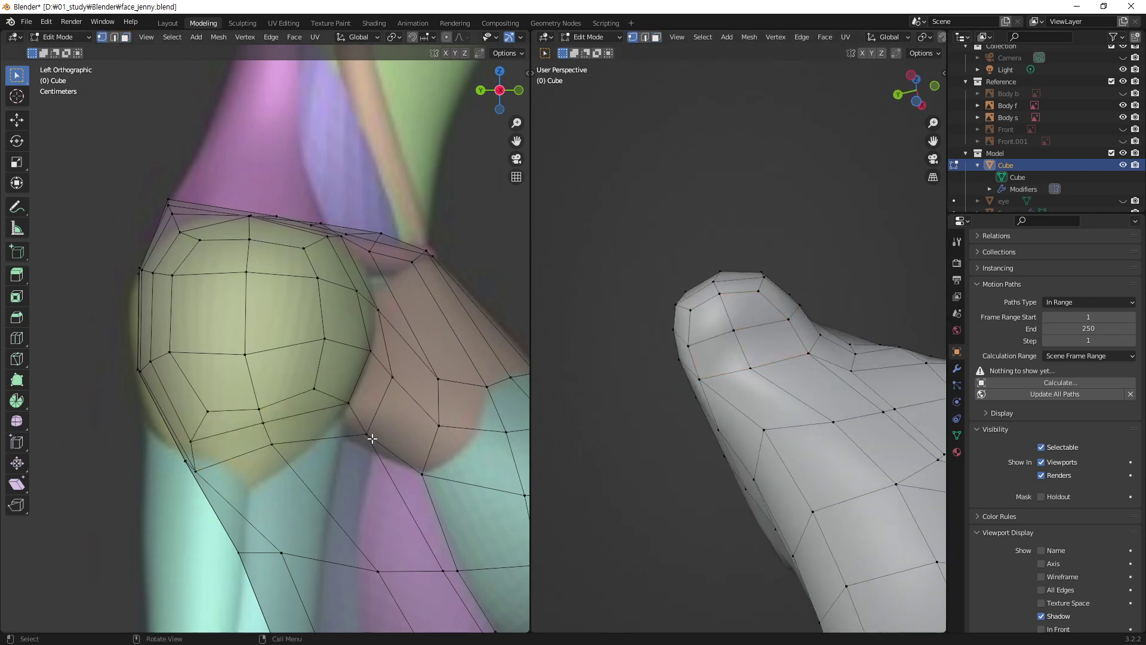
left_click(369, 436)
- Slide two armpit vertices along the Y axis toward the chest
key("g")
key("y")
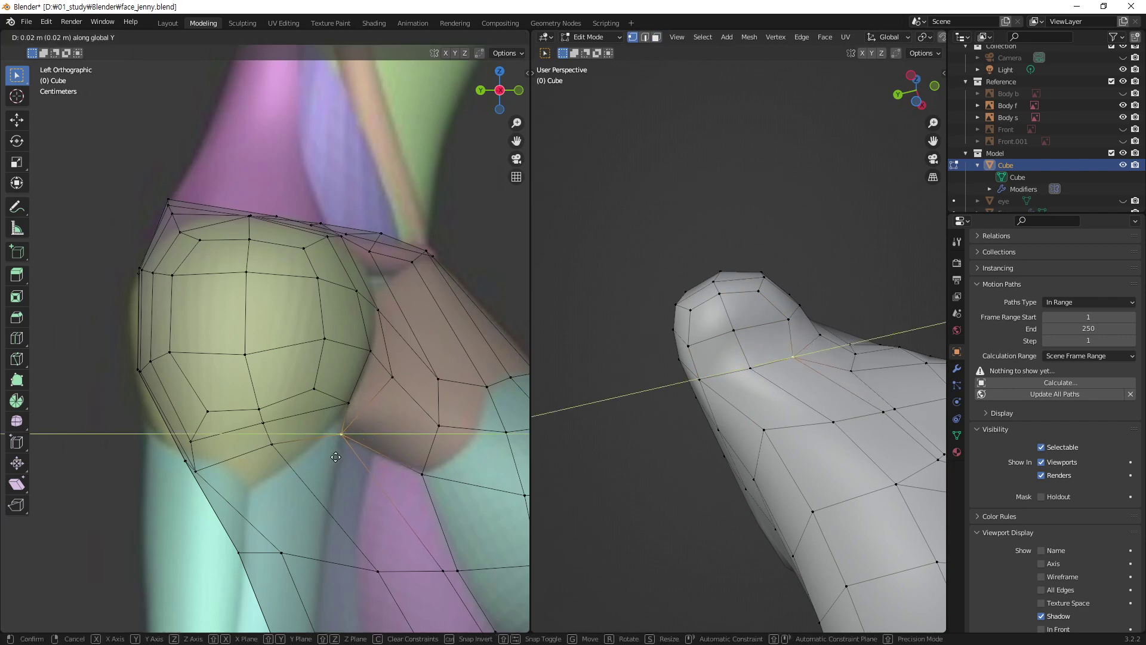
left_click(336, 457)
left_click(396, 381)
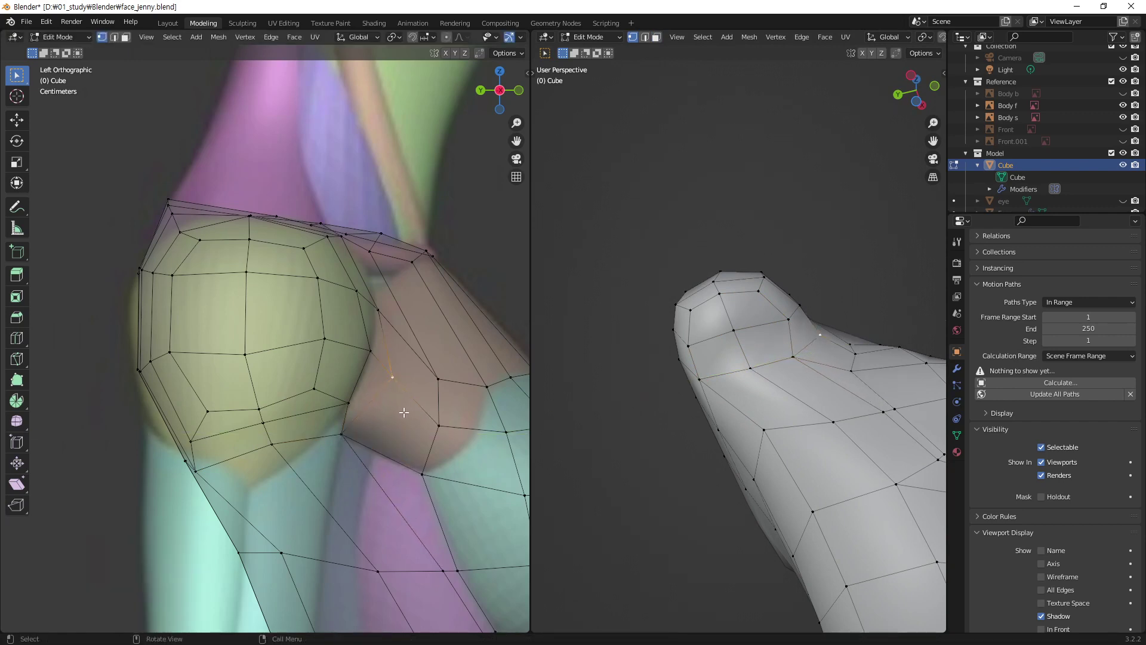
key("g")
key("y")
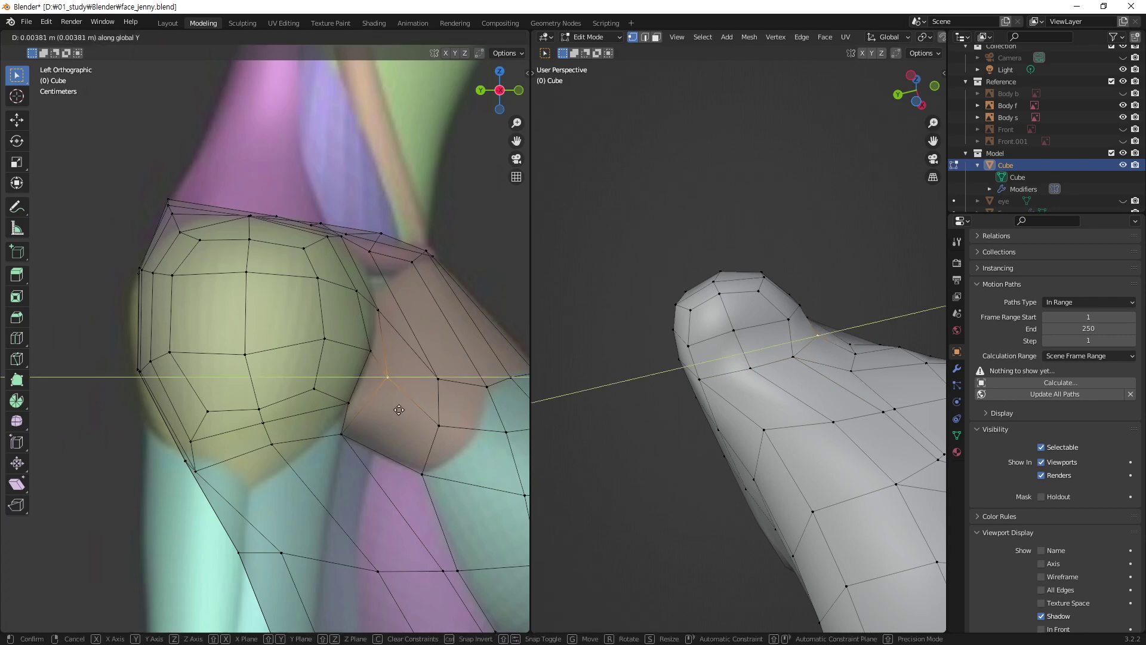
left_click(391, 406)
- In front X-ray view, move an armpit vertex onto the chest's outer side edge
middle_click_drag(868, 411, 770, 457)
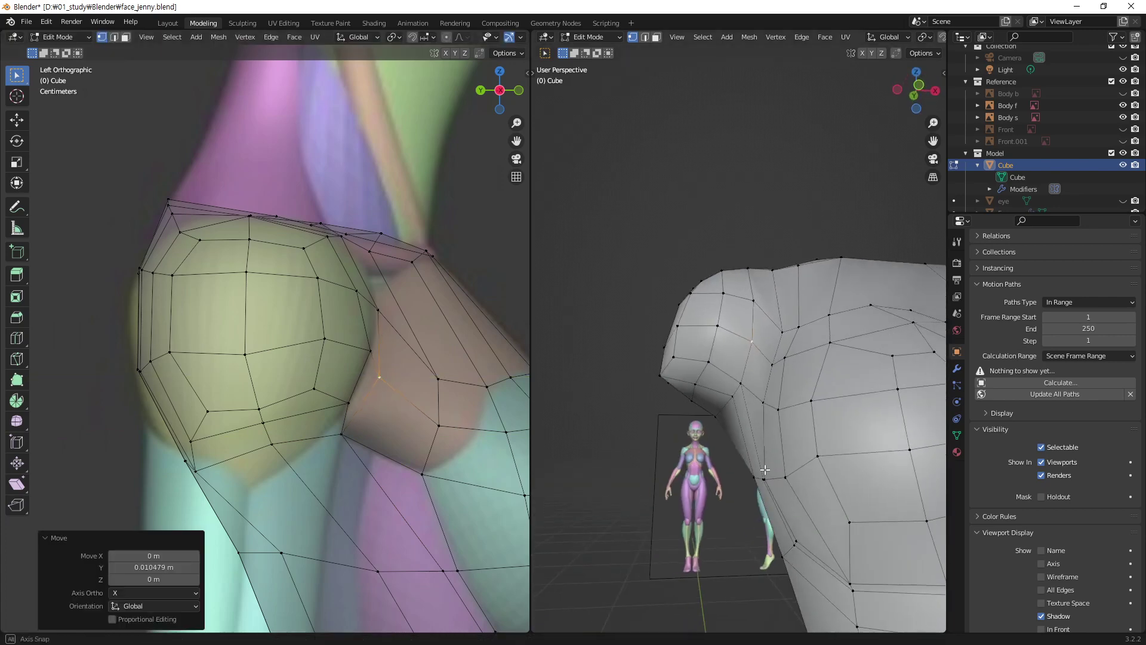
key("KP_1")
key("alt+z")
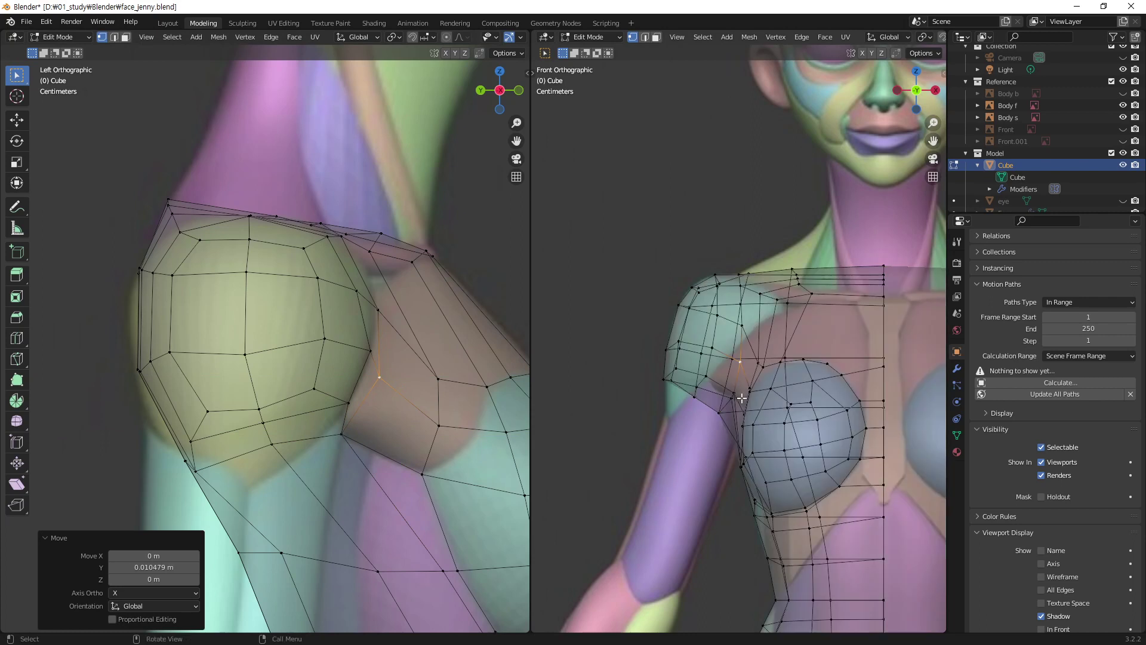
left_click(746, 397)
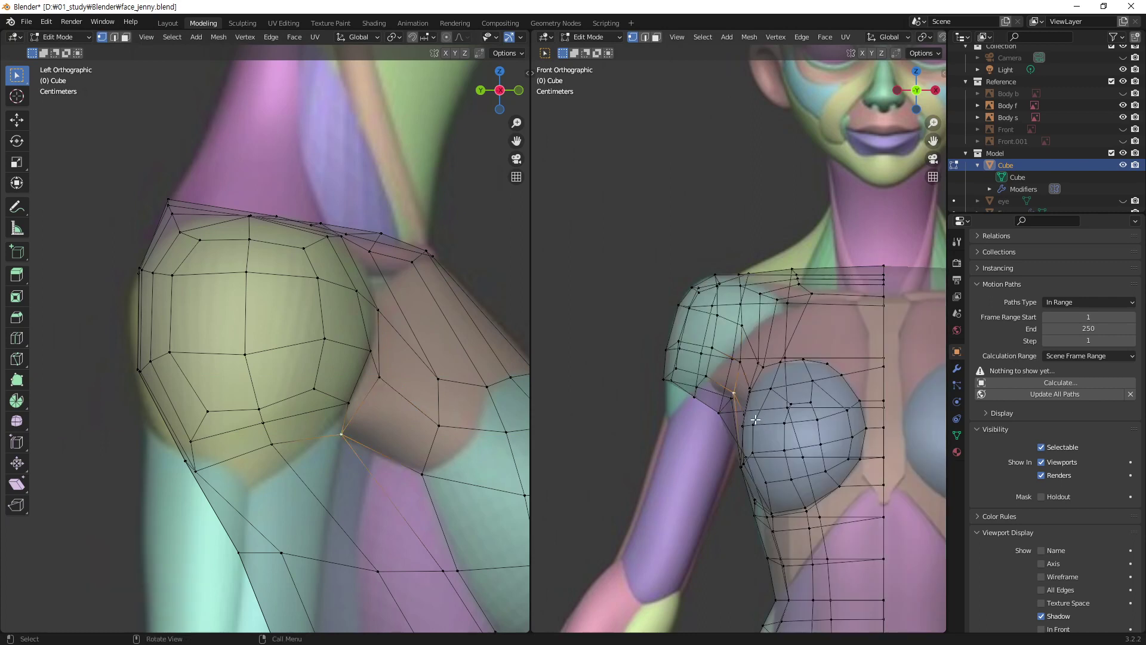
left_click(718, 414)
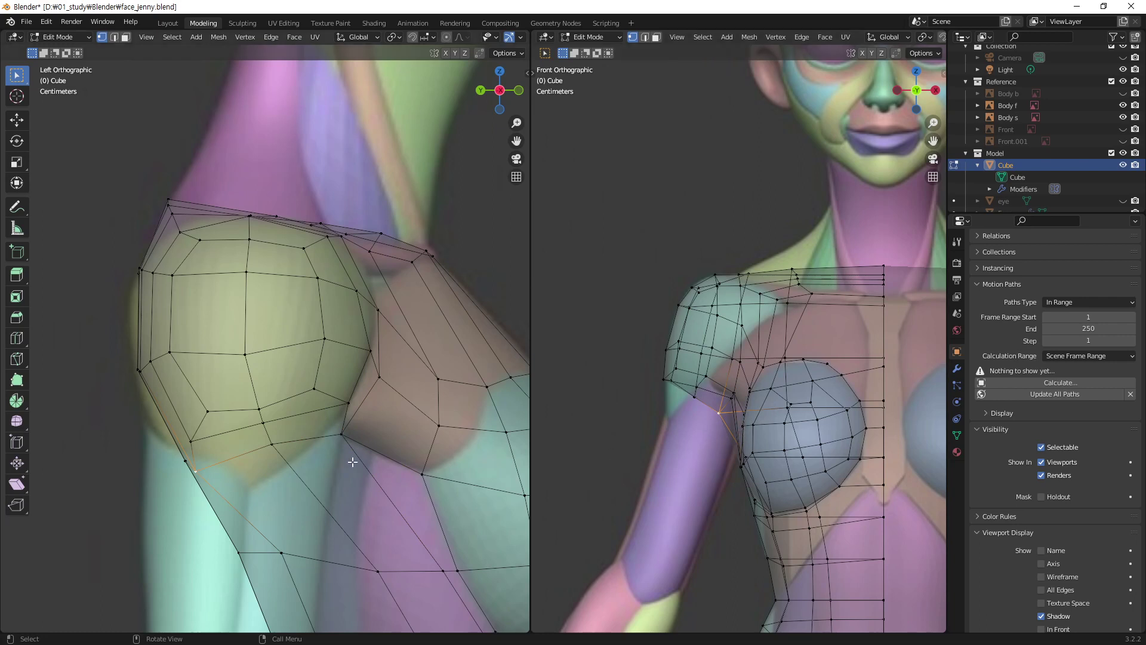
left_click(269, 441)
key("g")
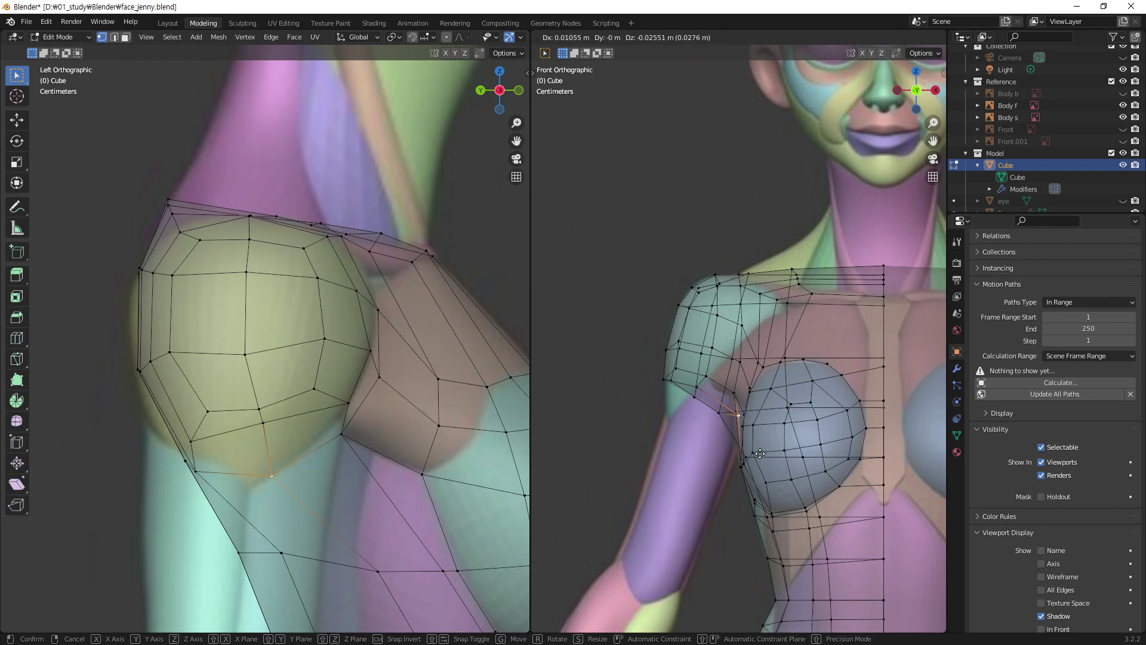
left_click(759, 454)
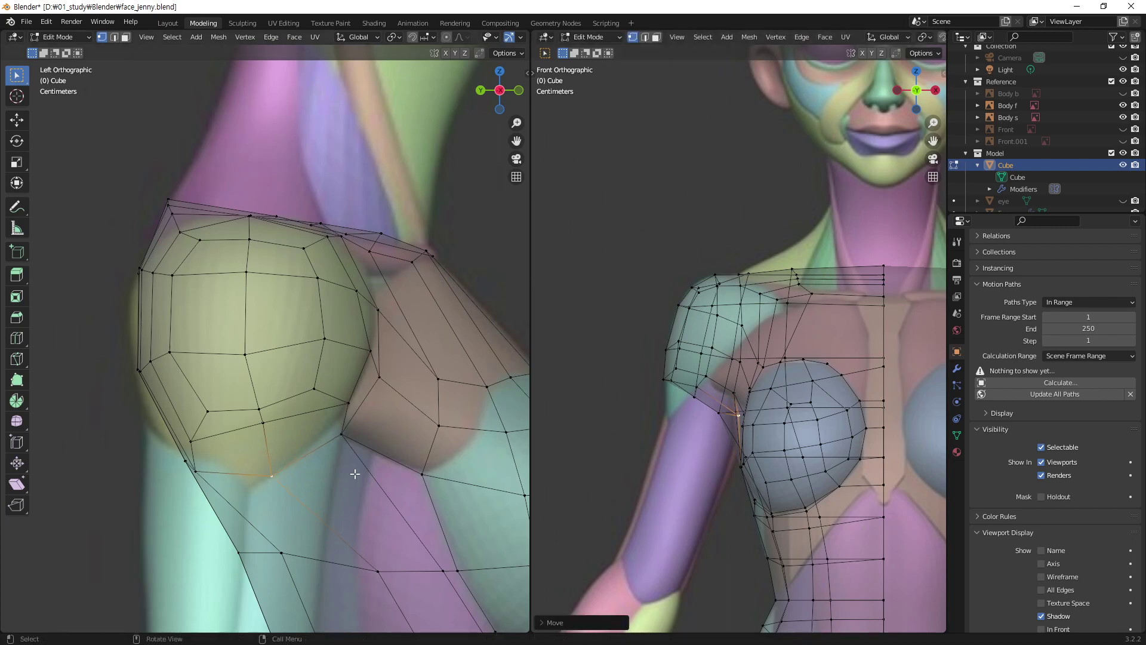
- In perspective view, nudge a vertex on the side of the chest
mouse_move(747, 421)
middle_mouse_down()
mouse_move(864, 327)
mouse_move(776, 332)
middle_mouse_up()
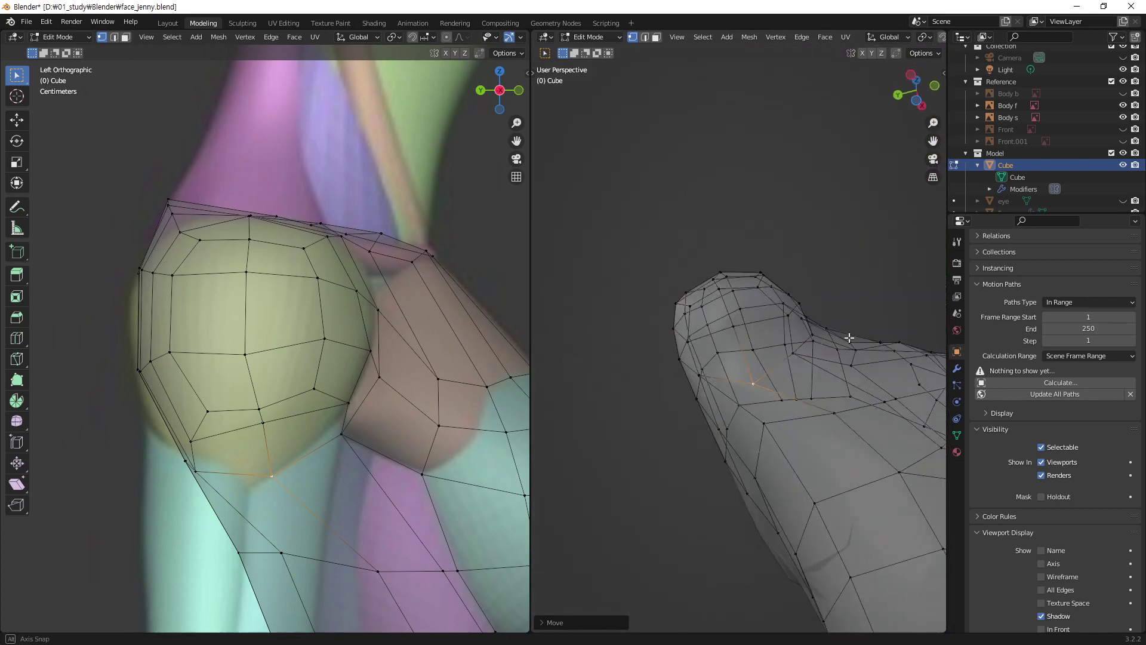
left_click(736, 329)
key("g")
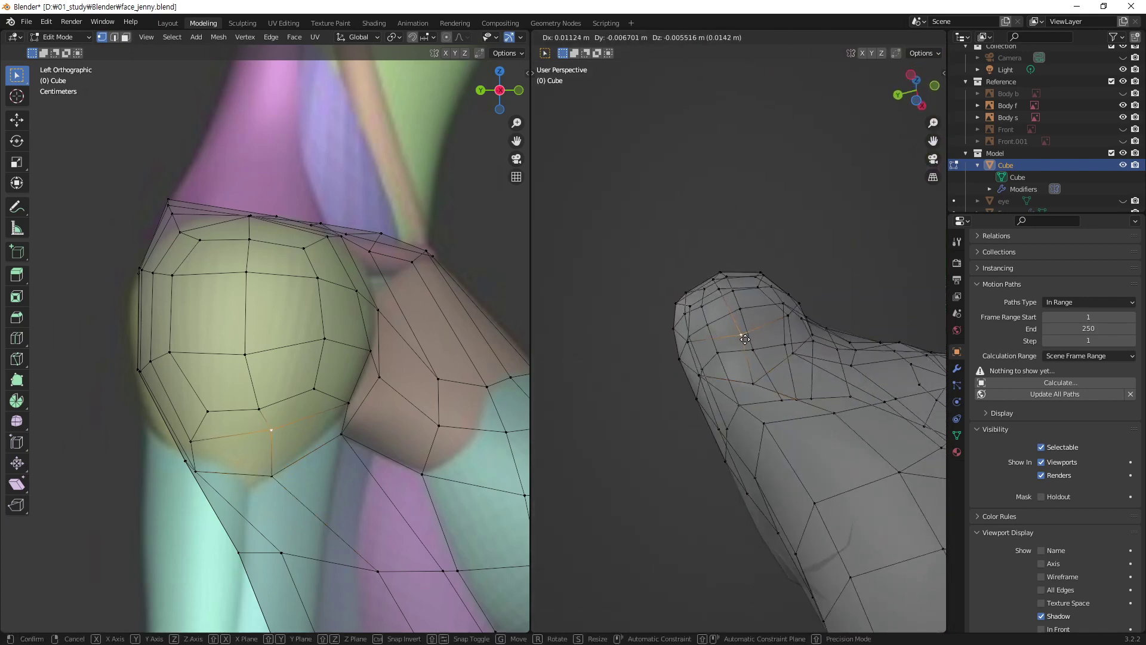
left_click(742, 333)
mouse_move(742, 333)
middle_mouse_down()
mouse_move(691, 449)
mouse_move(928, 428)
mouse_move(712, 426)
mouse_move(932, 442)
mouse_move(870, 440)
mouse_move(796, 461)
mouse_move(718, 456)
mouse_move(770, 445)
mouse_move(779, 472)
mouse_move(765, 452)
mouse_move(596, 445)
mouse_move(758, 444)
middle_mouse_up()
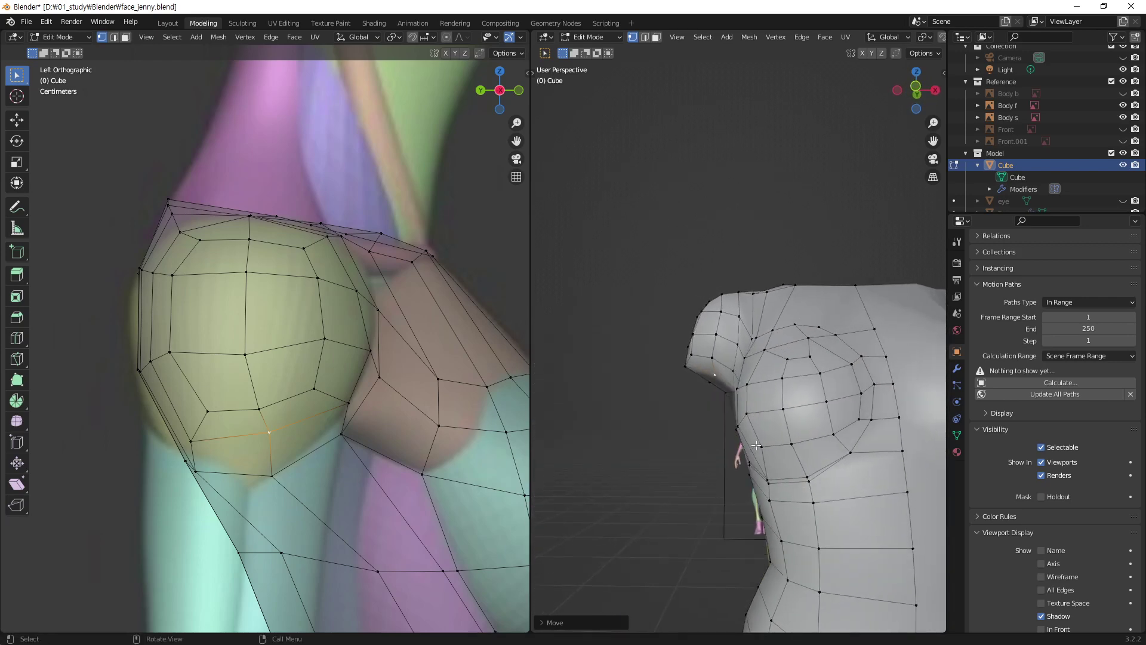
- Reposition the lower and upper shoulder vertices over the yellow shoulder reference
mouse_move(758, 445)
middle_mouse_down()
mouse_move(770, 454)
mouse_move(896, 440)
mouse_move(883, 453)
mouse_move(900, 464)
mouse_move(769, 449)
mouse_move(563, 455)
mouse_move(735, 430)
mouse_move(737, 463)
mouse_move(711, 463)
middle_mouse_up()
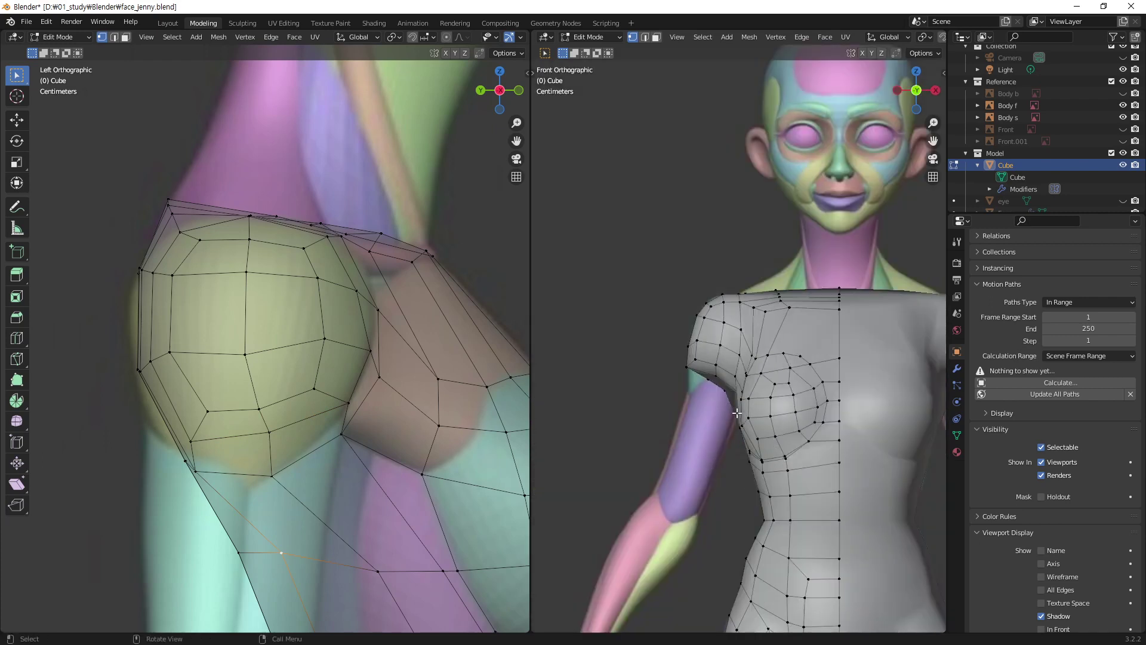
left_click(271, 477)
left_click(269, 432)
key("g")
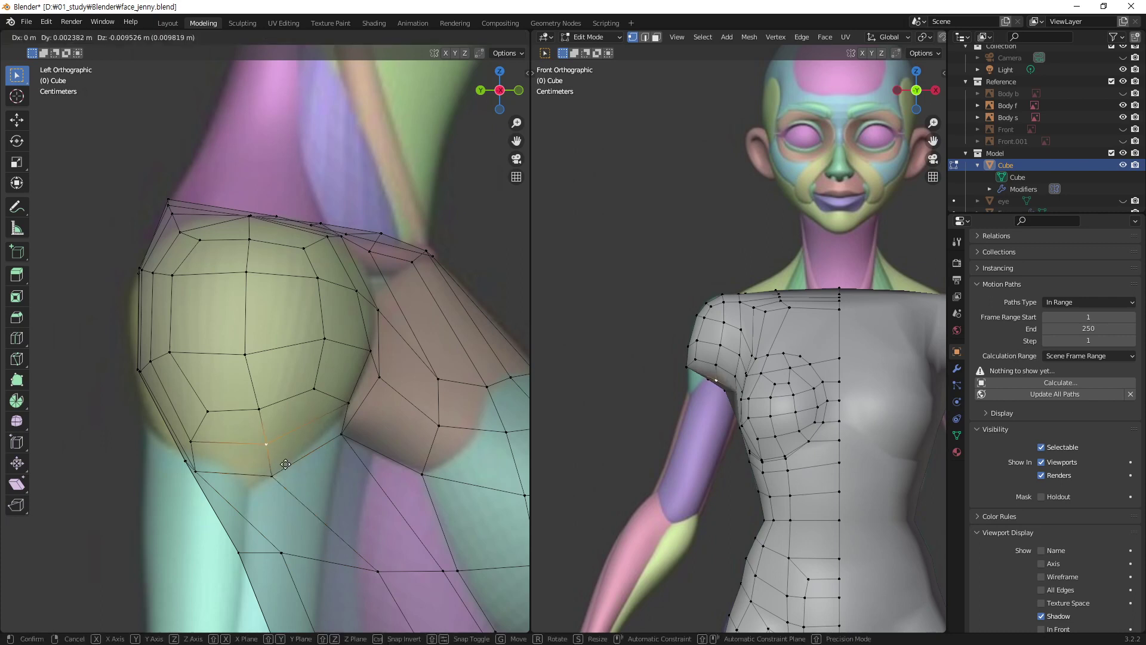
left_click(287, 461)
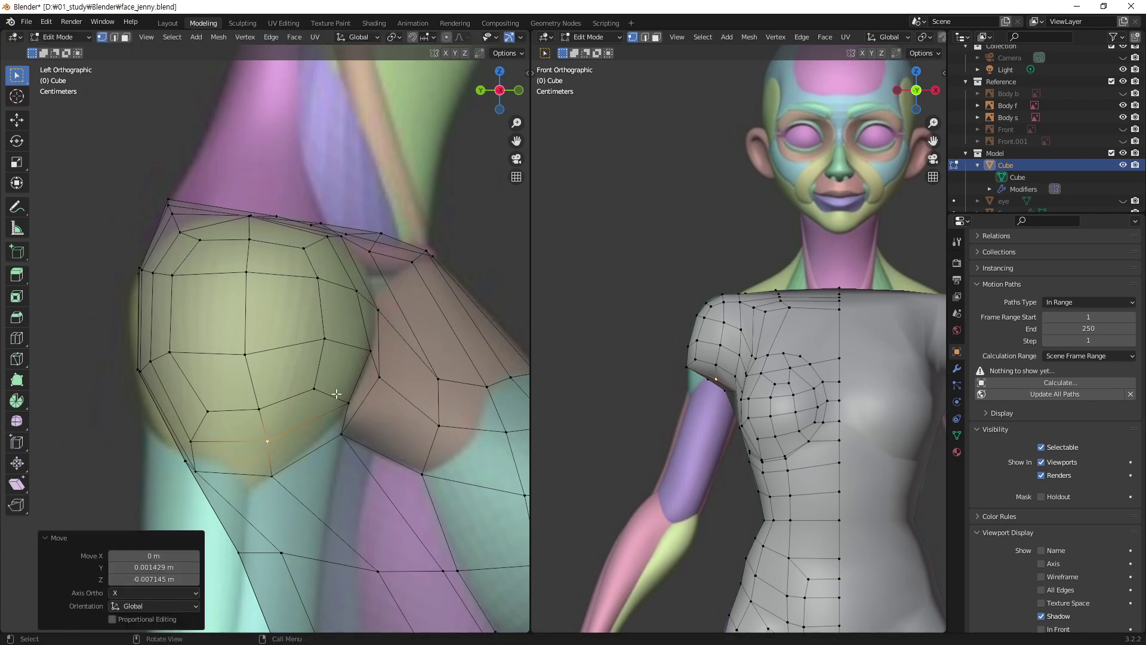
left_click(249, 234)
key("g")
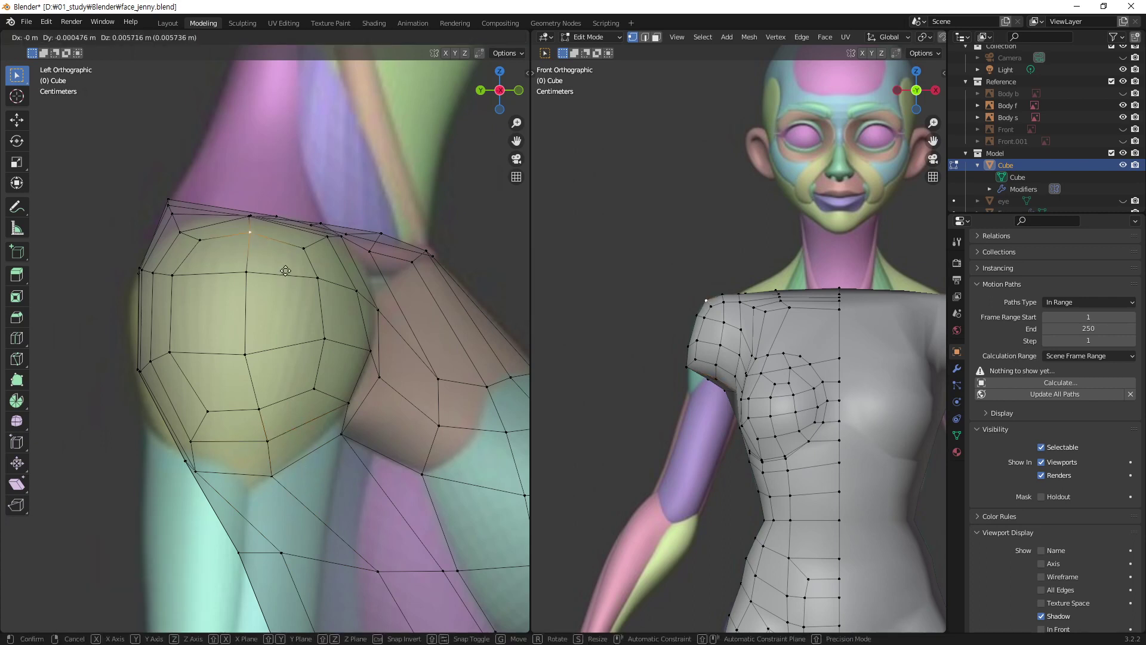
left_click(285, 272)
- Nudge the central shoulder vertex and the one below it into place
left_click(254, 272)
key("g")
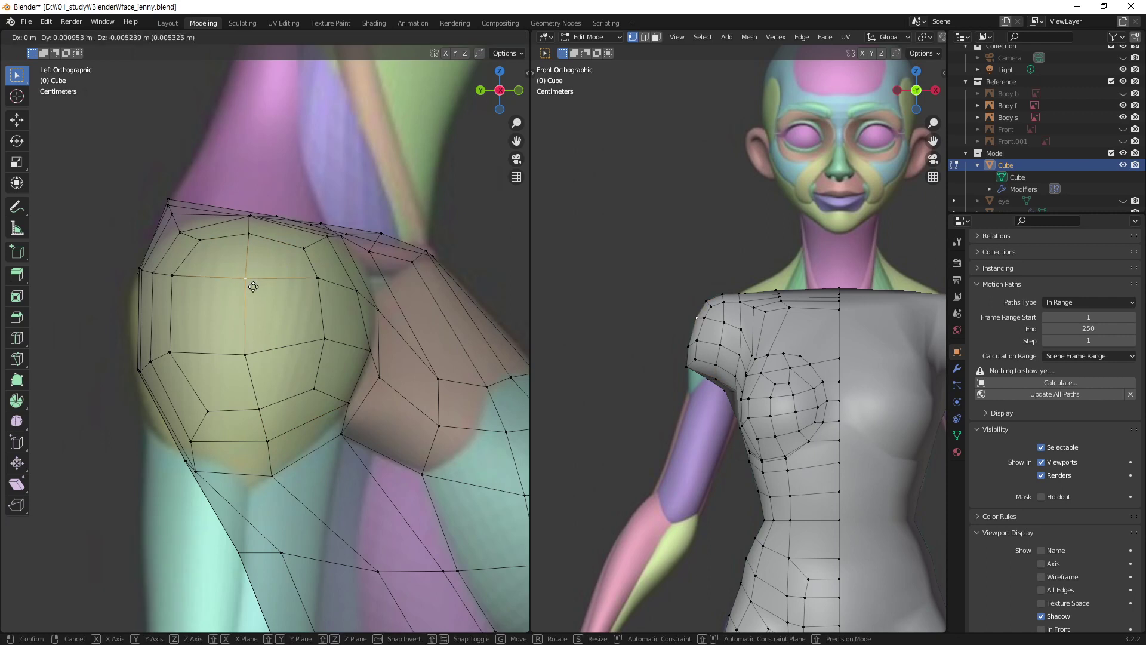
left_click(253, 286)
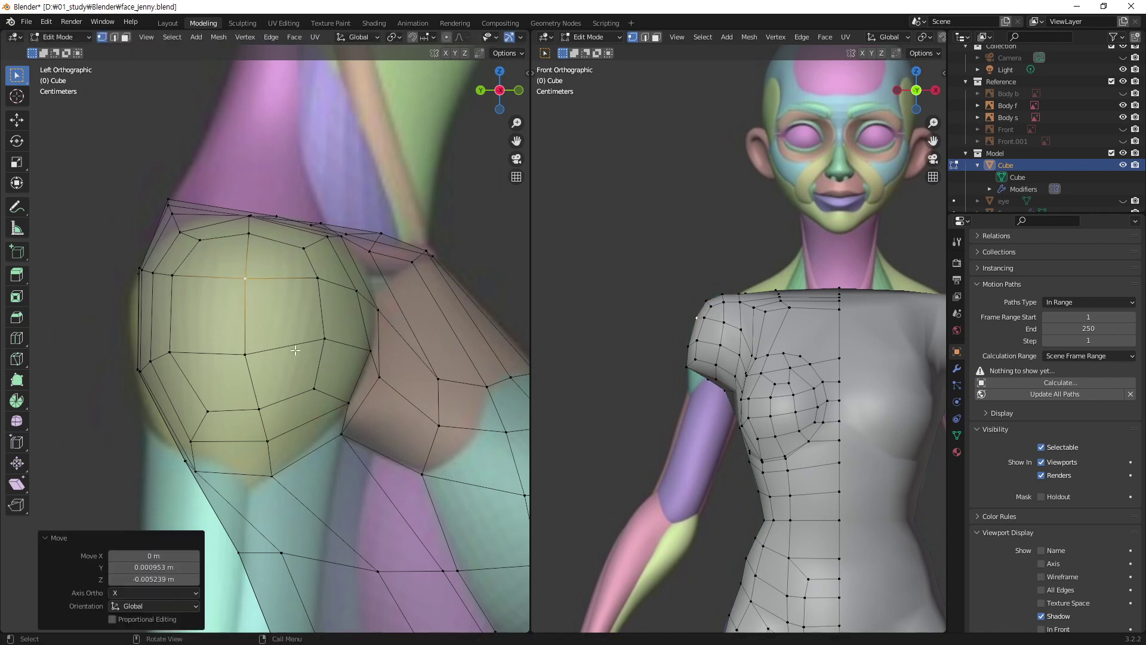
left_click(249, 360)
key("g")
left_click(250, 356)
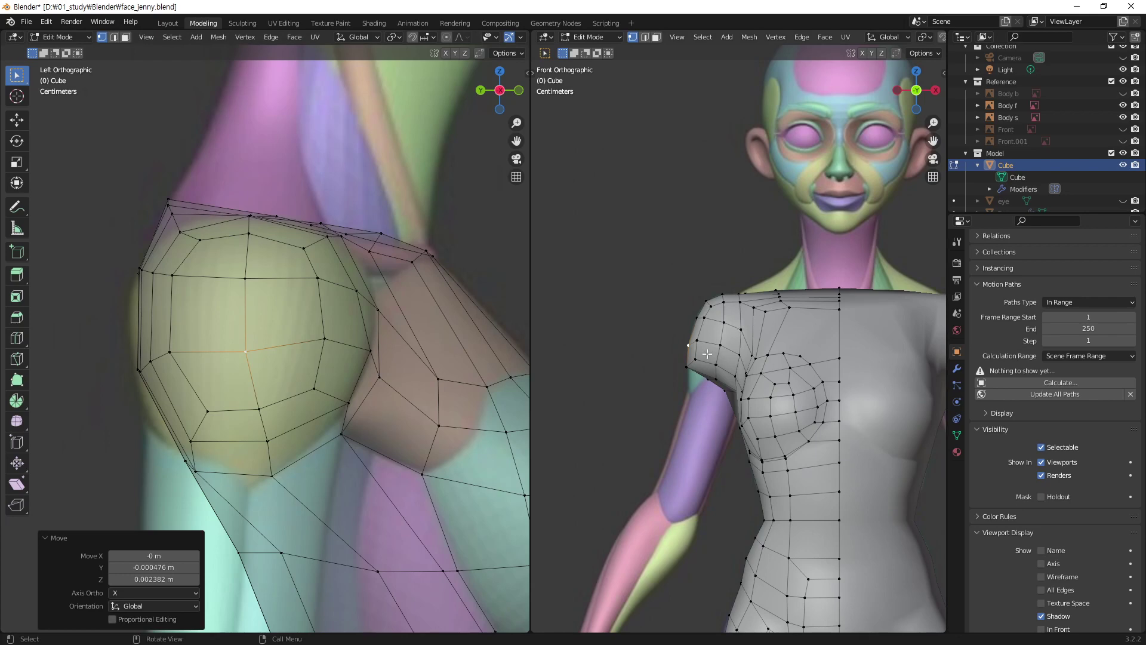
- Move a vertex on the front of the shoulder onto the reference
scroll(753, 336, "up", 3)
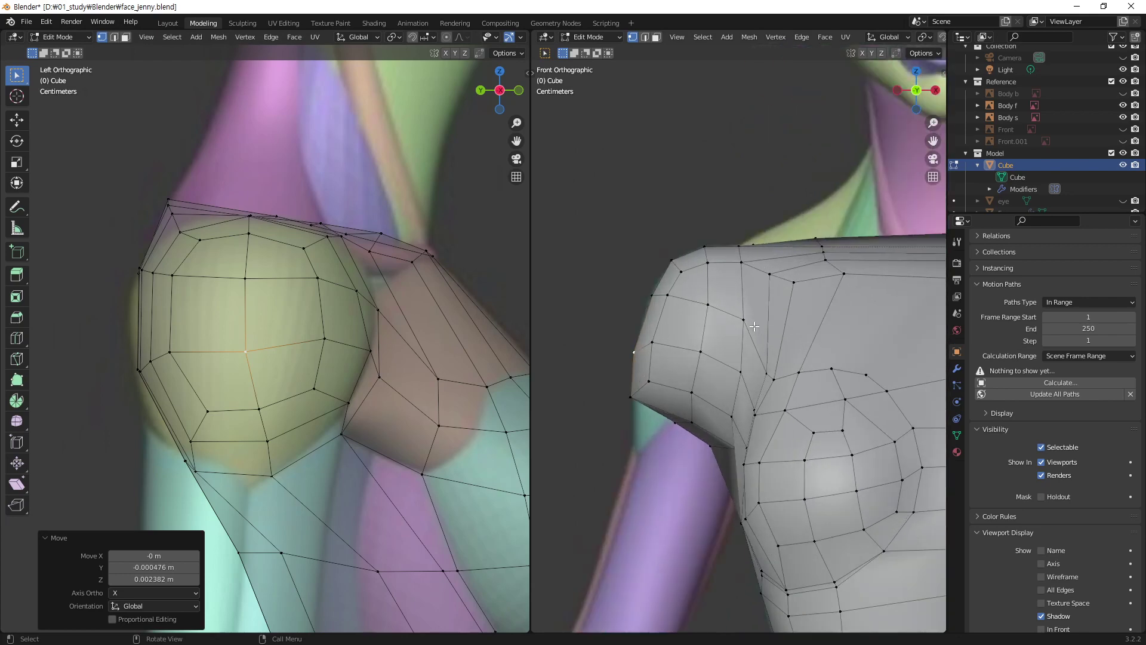
left_click(705, 308)
key("g")
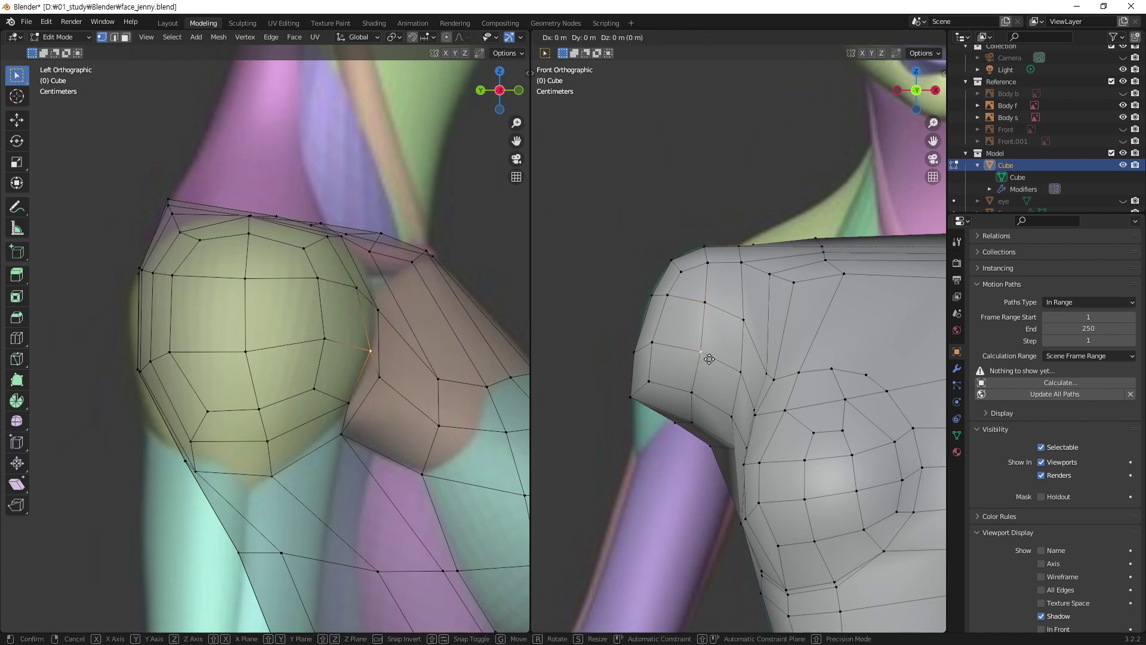
left_click(709, 355)
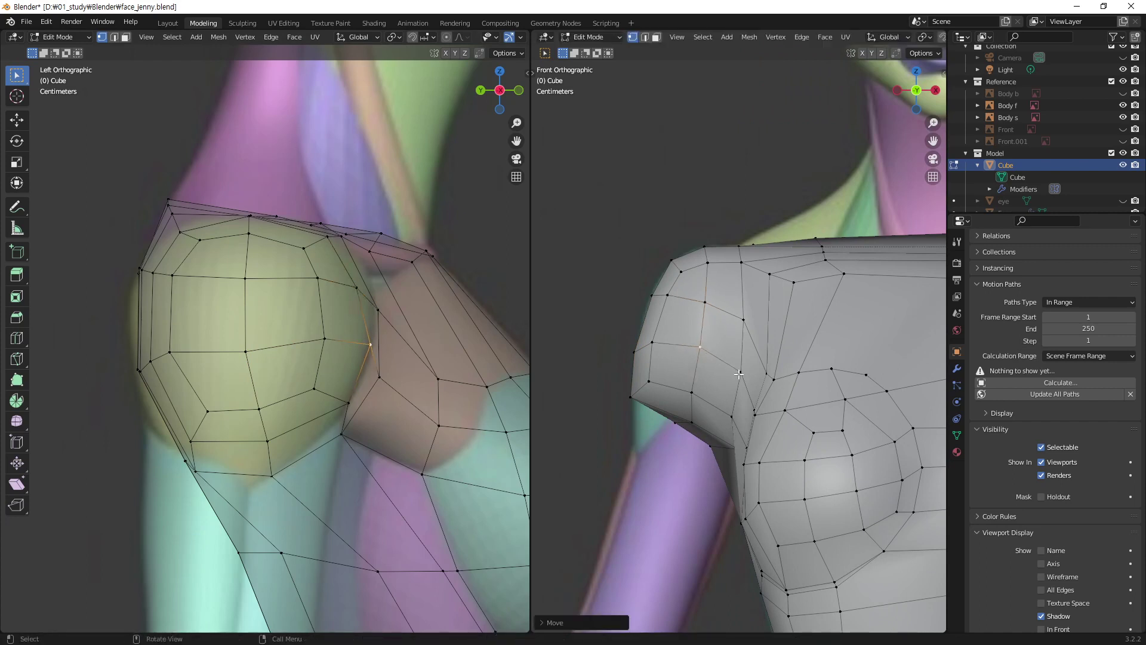
mouse_move(754, 357)
middle_mouse_down()
mouse_move(898, 405)
mouse_move(768, 396)
mouse_move(783, 409)
mouse_move(706, 418)
middle_mouse_up()
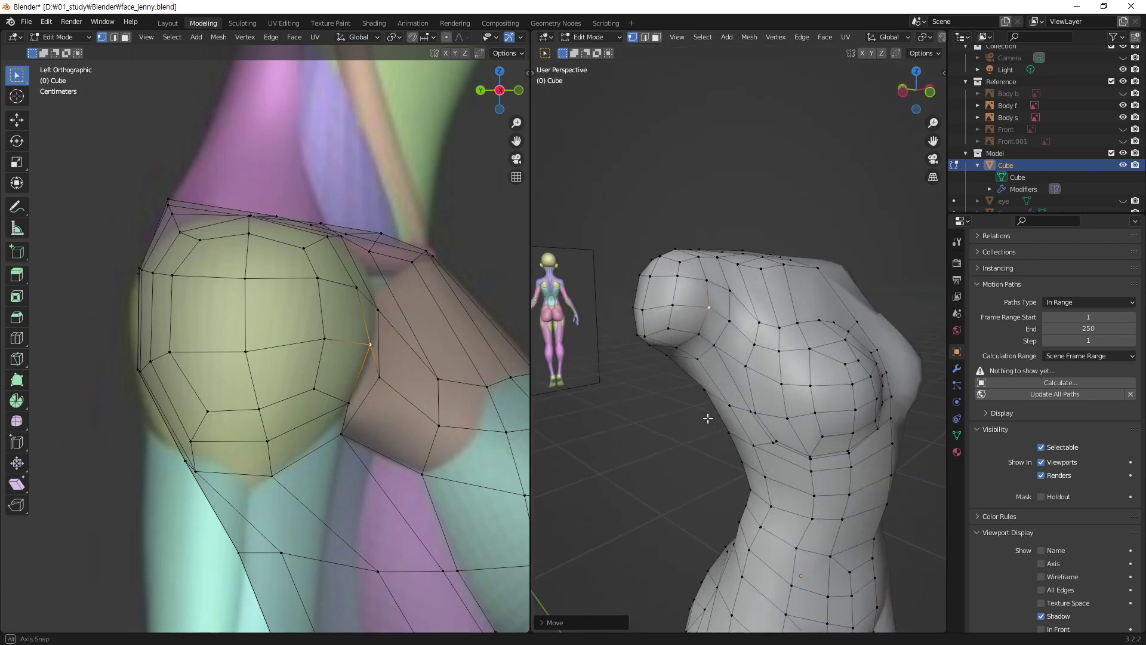
- Shift a mid-side chest vertex toward the back in three adjustments
scroll(412, 472, "down", 2)
scroll(412, 454, "down", 1, "shift")
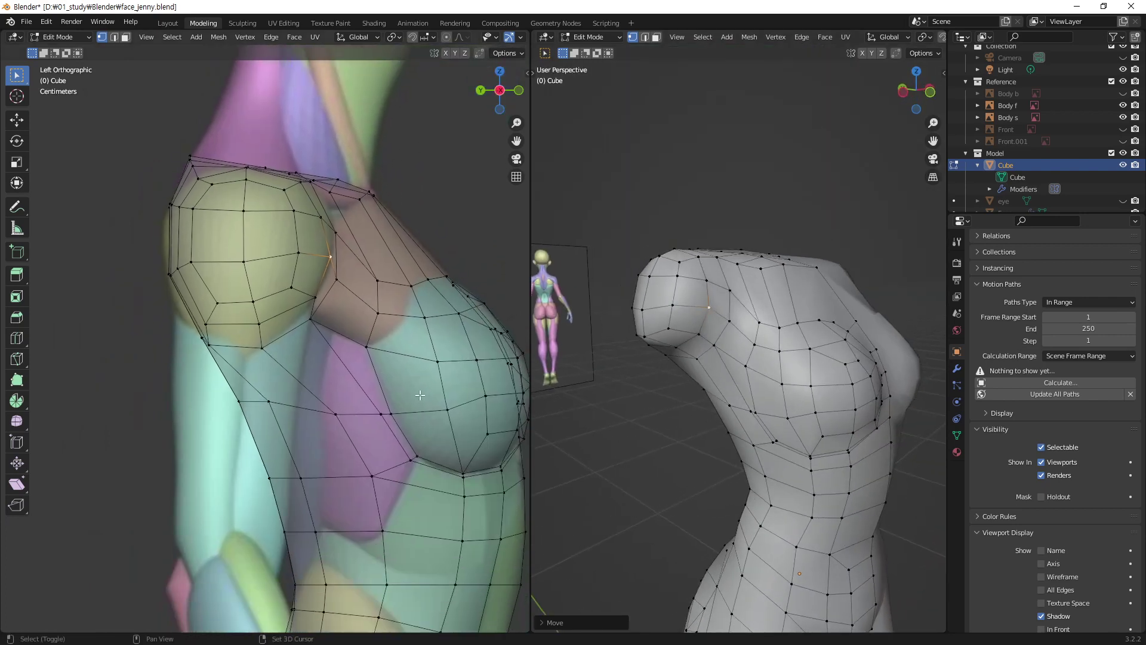
left_click(391, 413)
key("g")
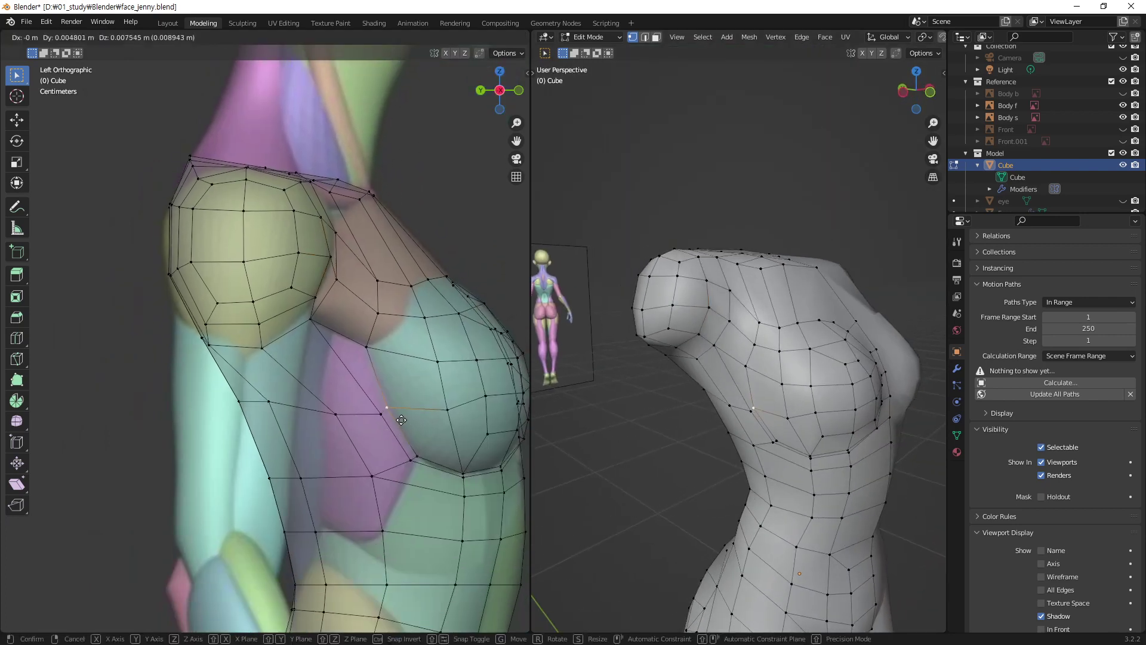
left_click(388, 419)
key("g")
left_click(373, 416)
key("g")
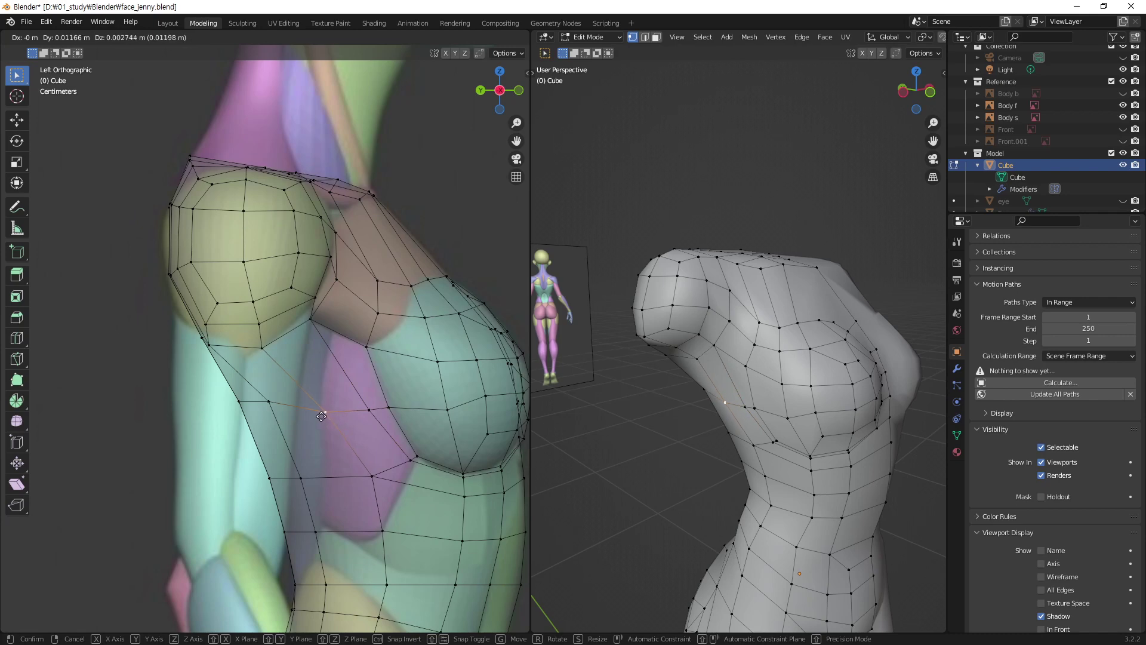
left_click(315, 411)
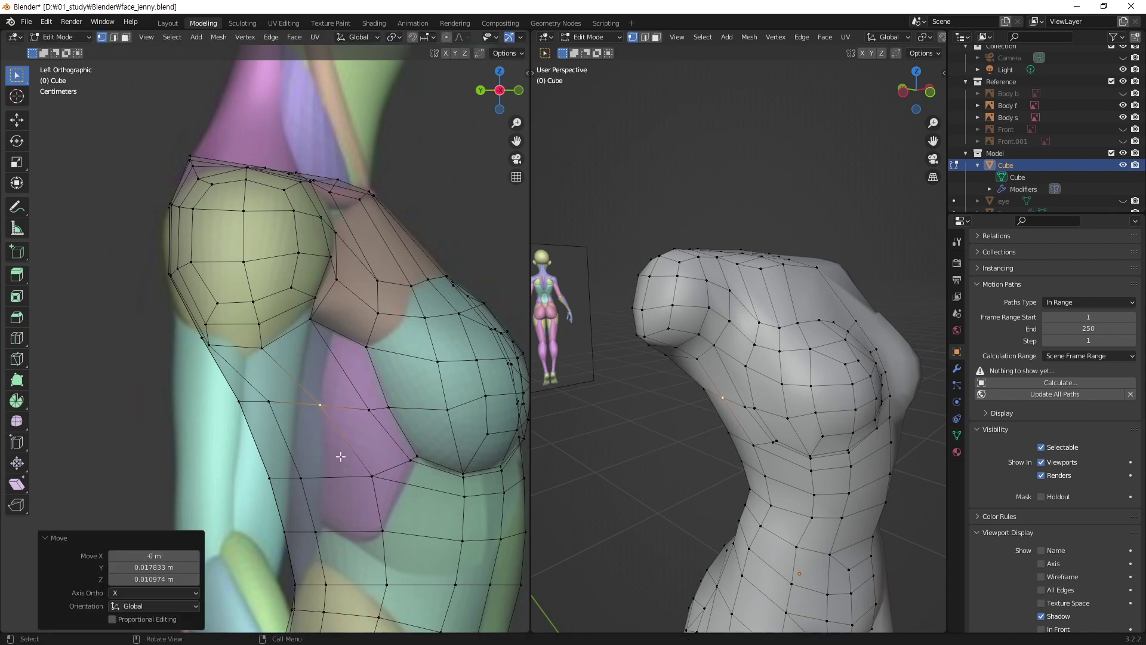
- Adjust two lower vertices further down the side of the torso
left_click(366, 480)
key("g")
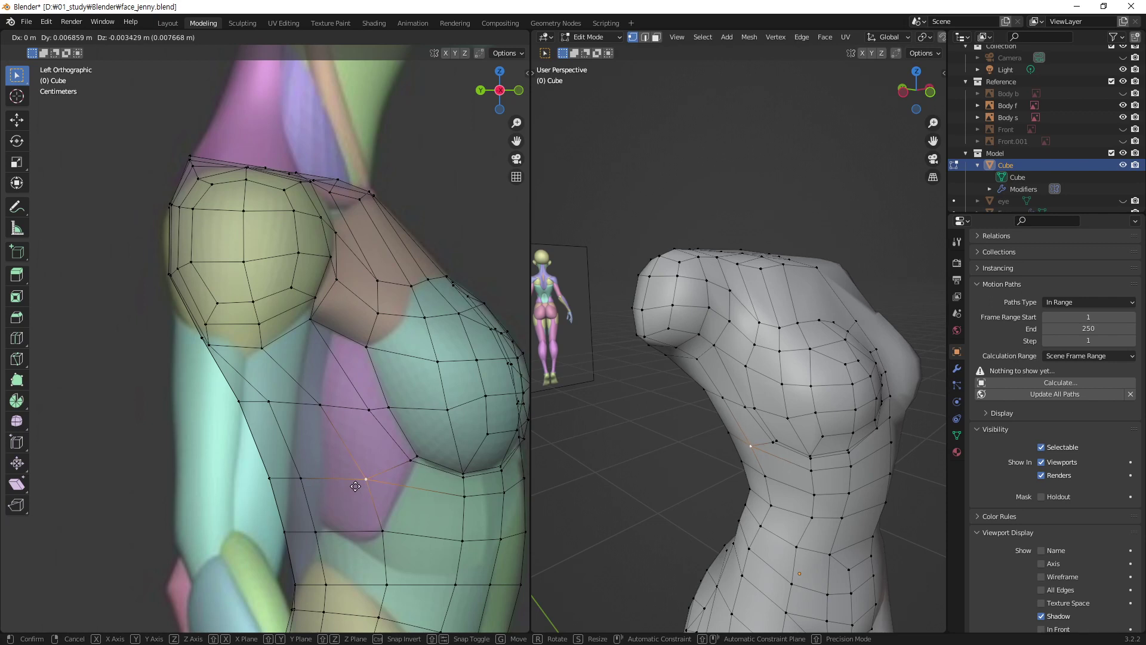
left_click(356, 486)
left_click(384, 536)
key("g")
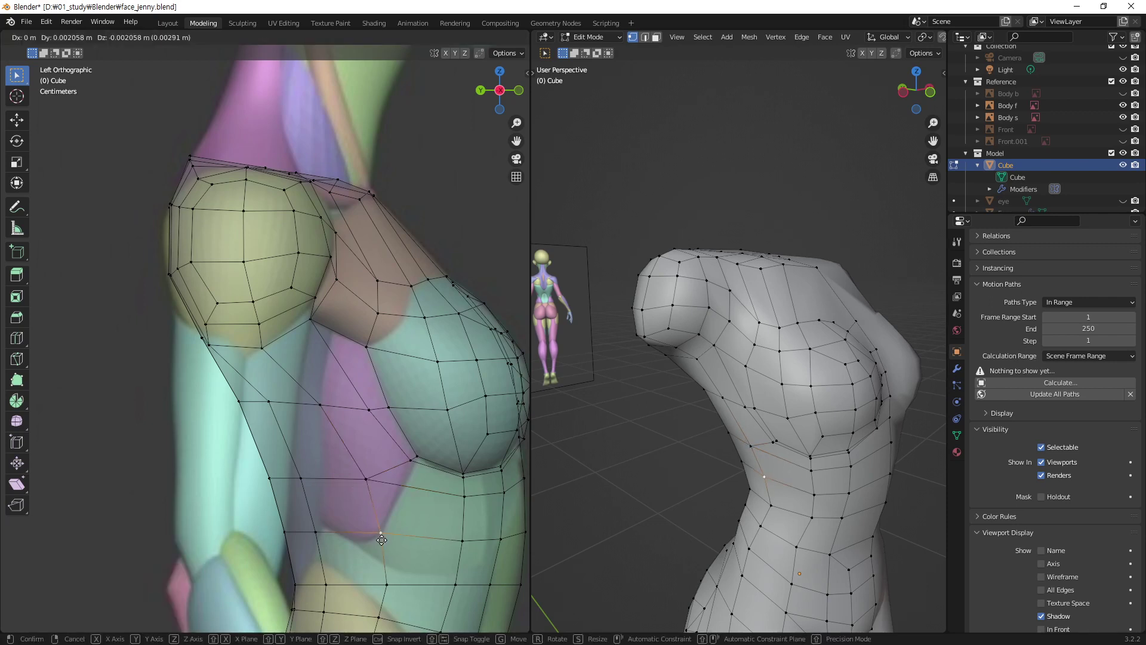
left_click(383, 540)
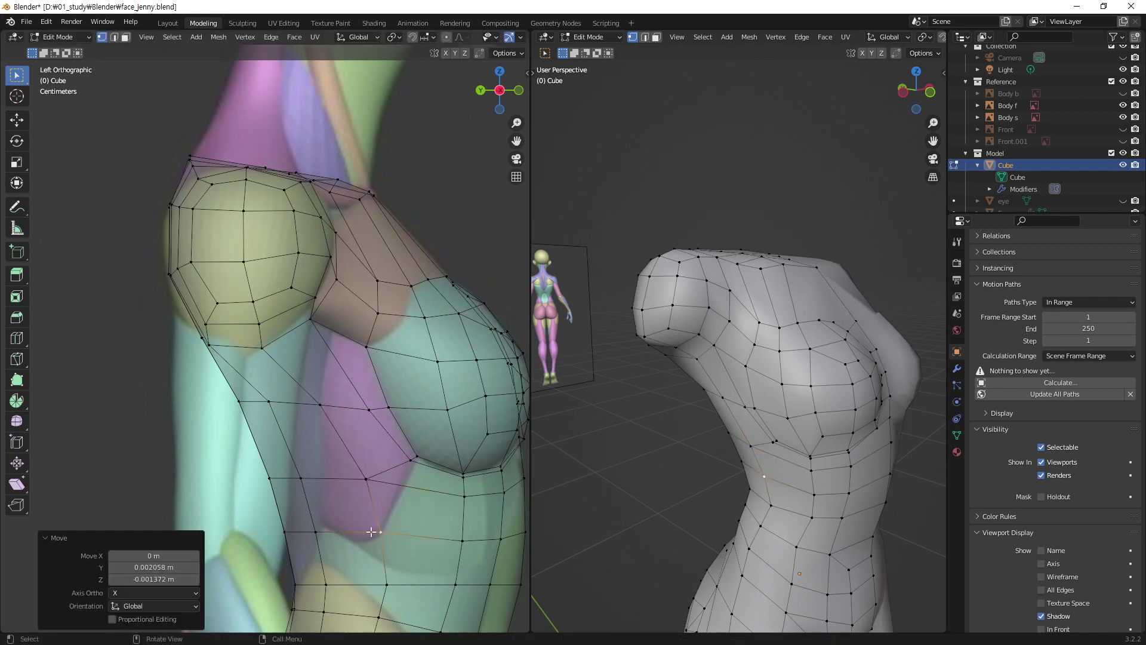
- Move the back-edge side vertices toward the back along the reference contour
left_click(271, 402)
key("g")
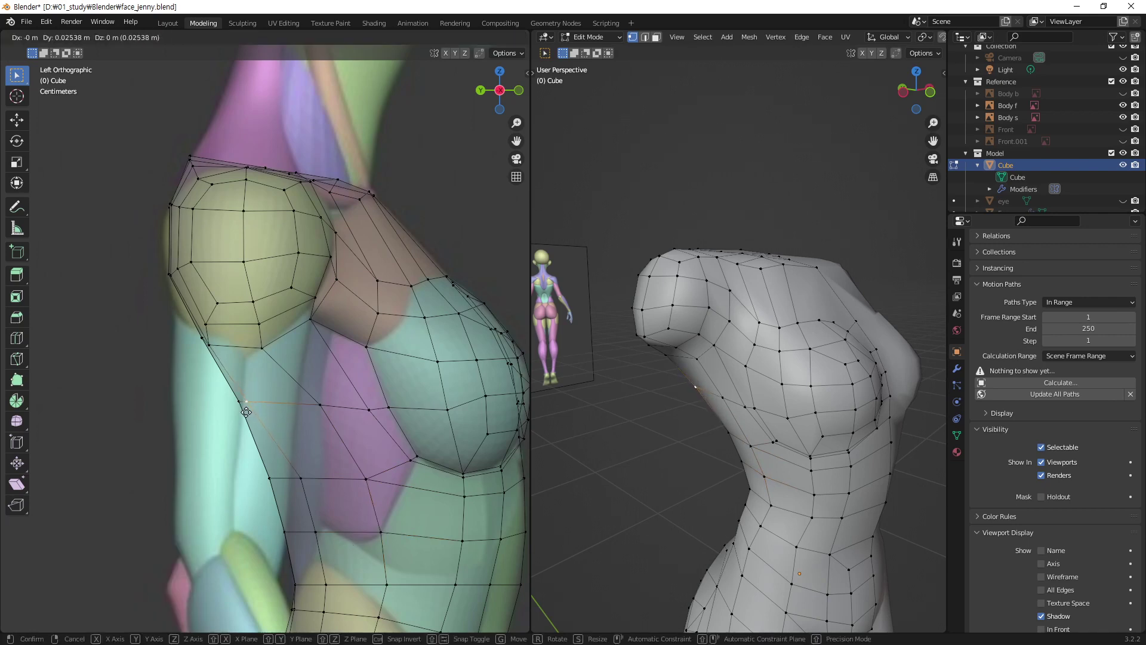
left_click(246, 412)
left_click(301, 484)
key("g")
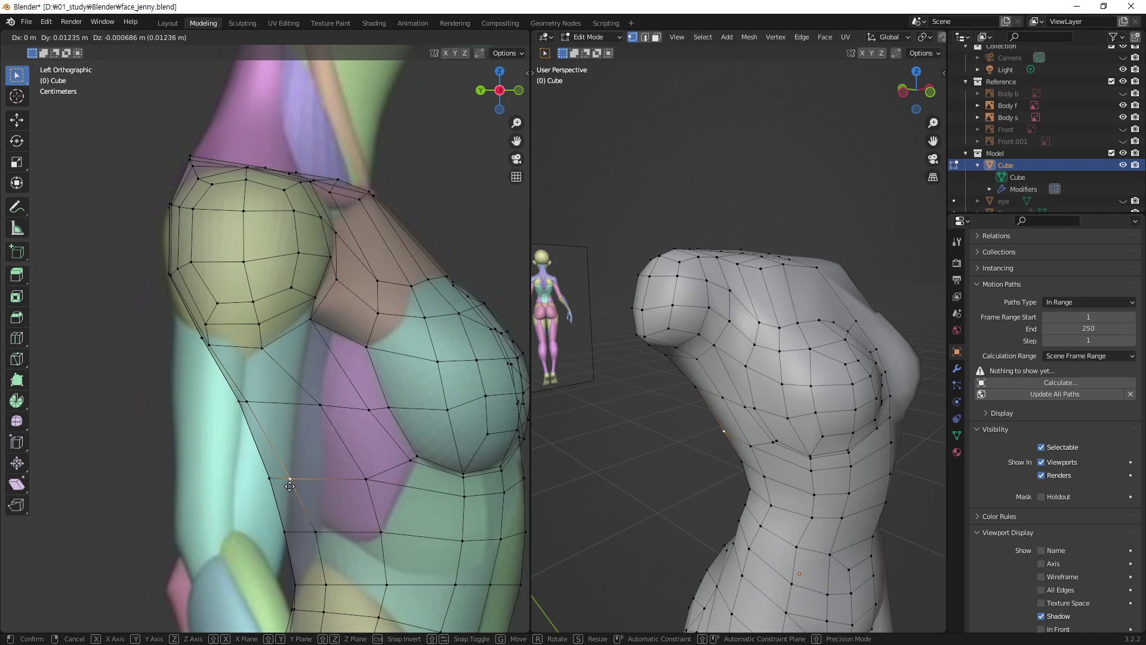
left_click(290, 484)
left_click(311, 532)
key("g")
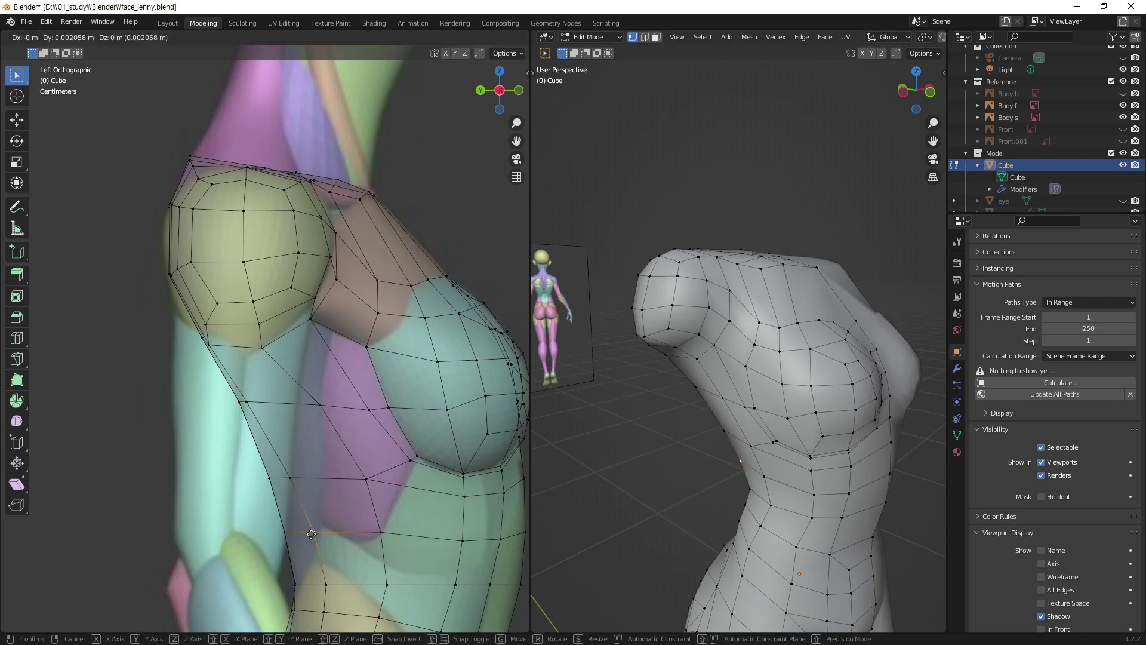
- Nudge the vertex below the armpit and the middle side vertex, then inspect the torso
left_click(328, 412)
key("g")
left_click(318, 410)
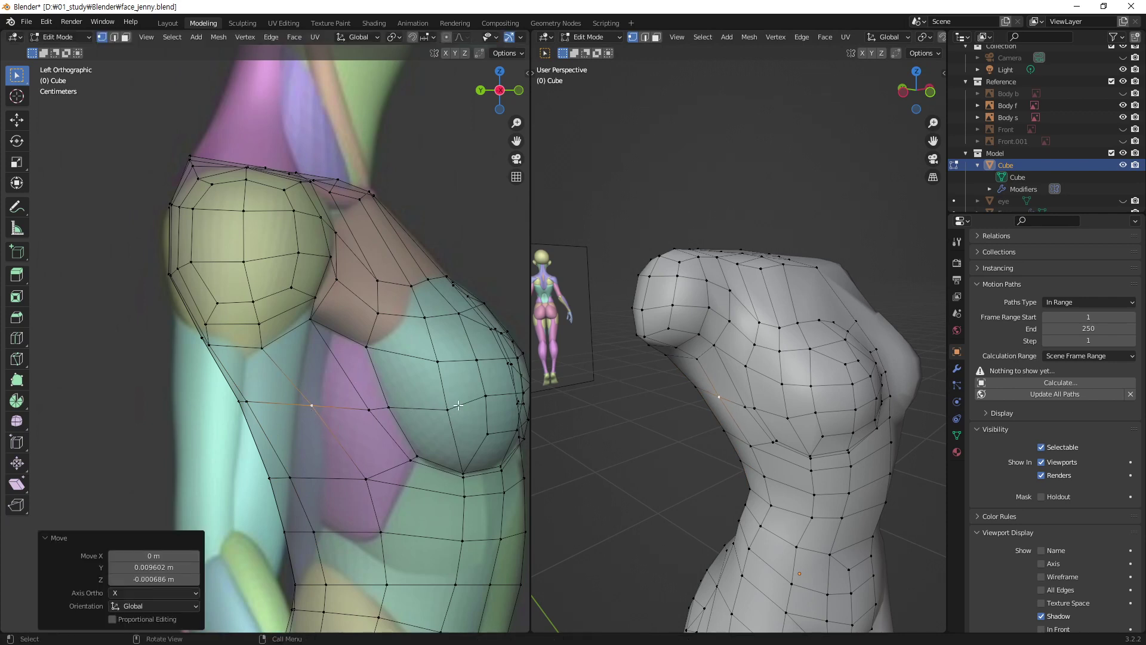
left_click(371, 414)
key("g")
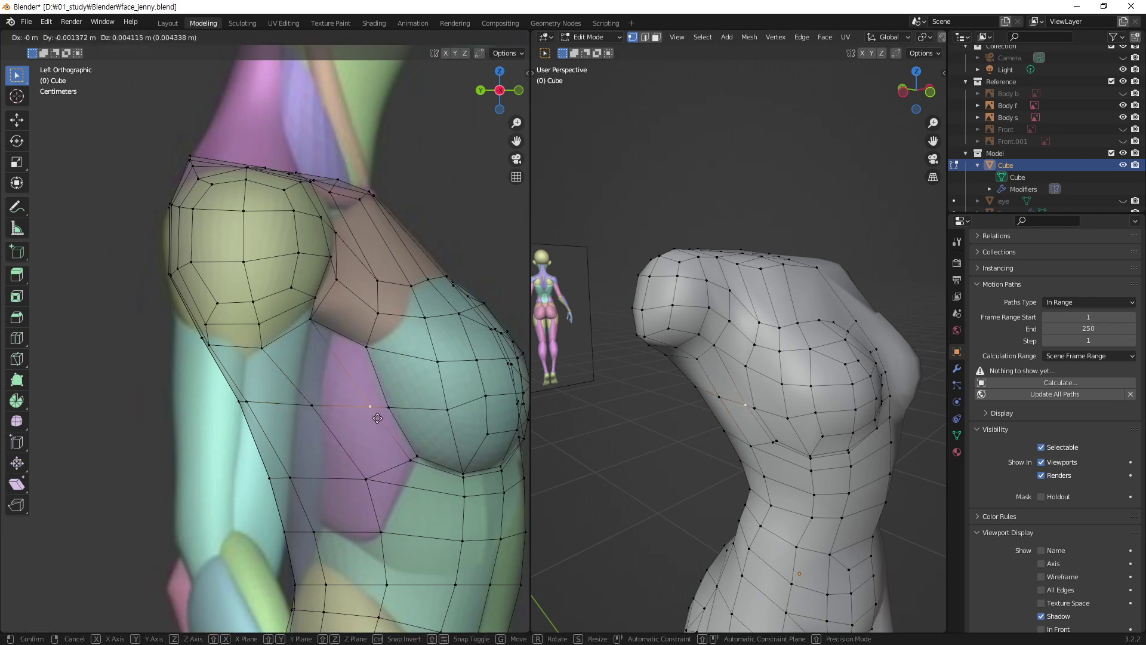
left_click(378, 420)
mouse_move(796, 450)
middle_mouse_down()
mouse_move(829, 394)
mouse_move(732, 438)
mouse_move(746, 427)
mouse_move(884, 426)
mouse_move(769, 434)
mouse_move(792, 451)
middle_mouse_up()
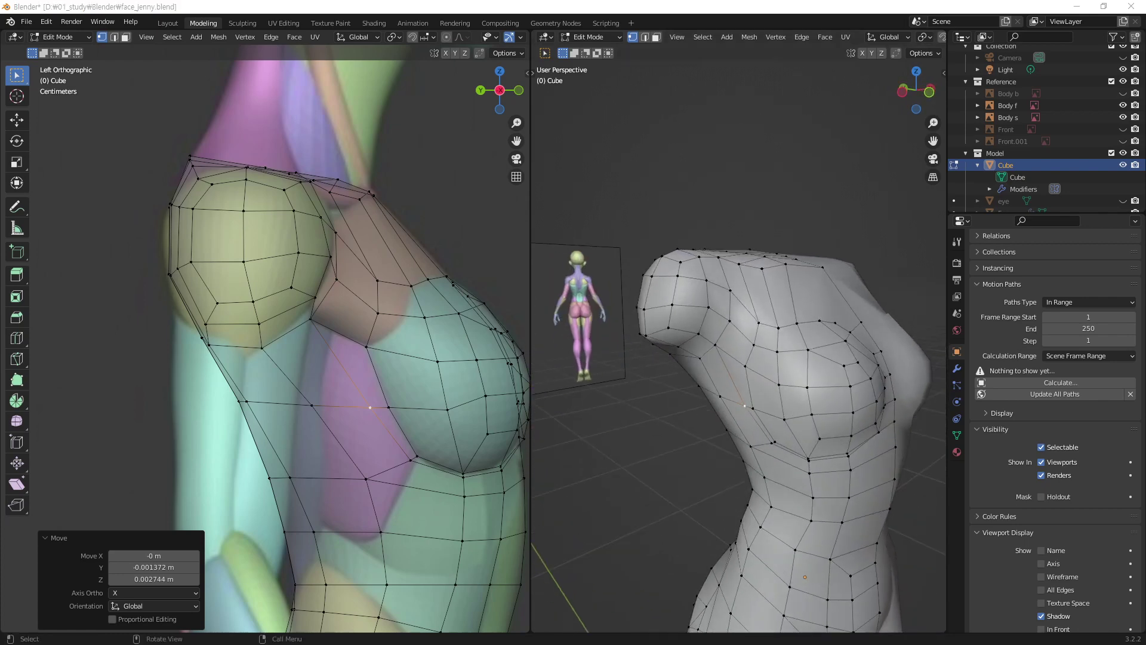
middle_click_drag(799, 405, 656, 306)
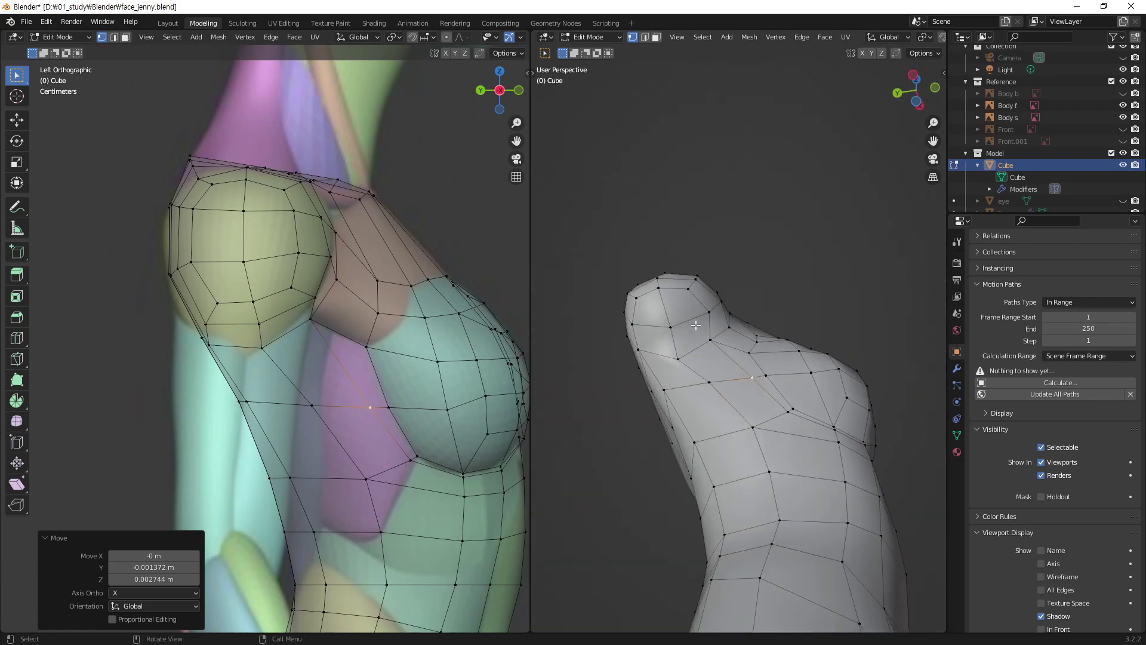
- Switch to face select mode and select two adjacent faces under the shoulder
key("3")
left_click(666, 314)
left_click(692, 335, "shift")
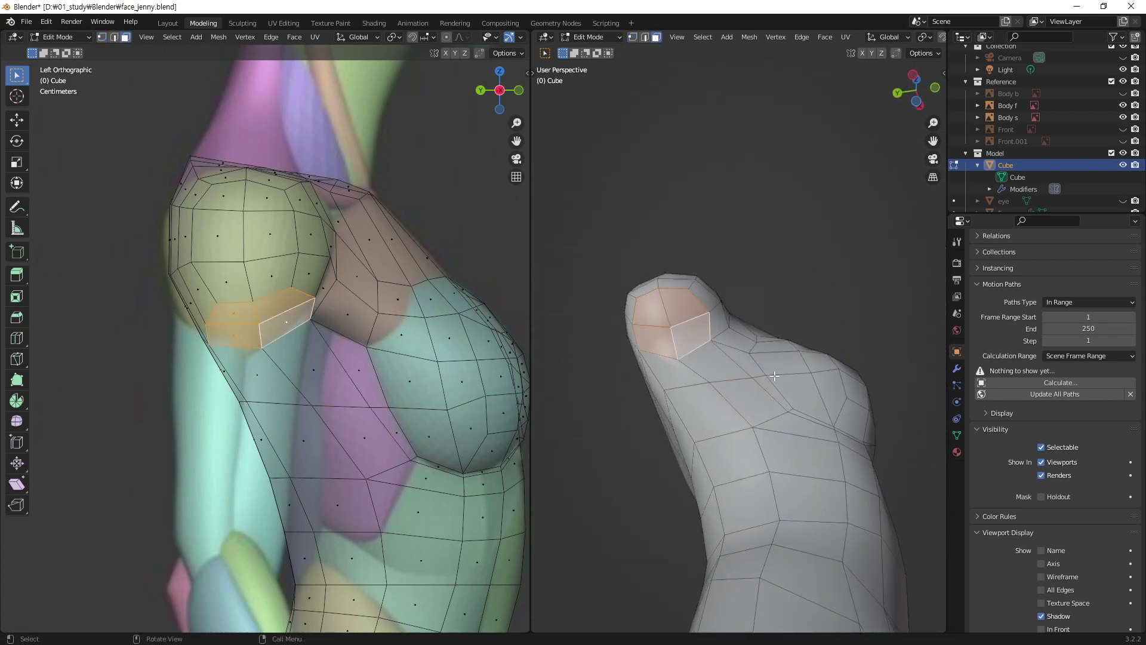
middle_click_drag(775, 376, 797, 439)
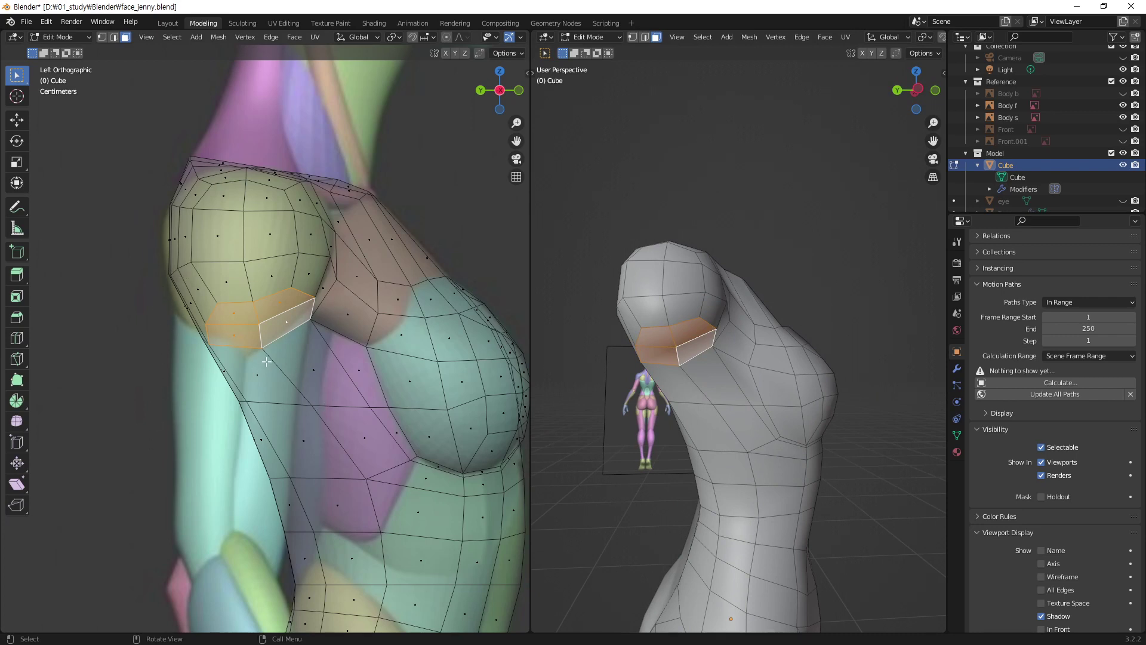
- Extrude the shoulder face about 0.124 m down the arm and flatten its end loop to zero Z scale
key("e")
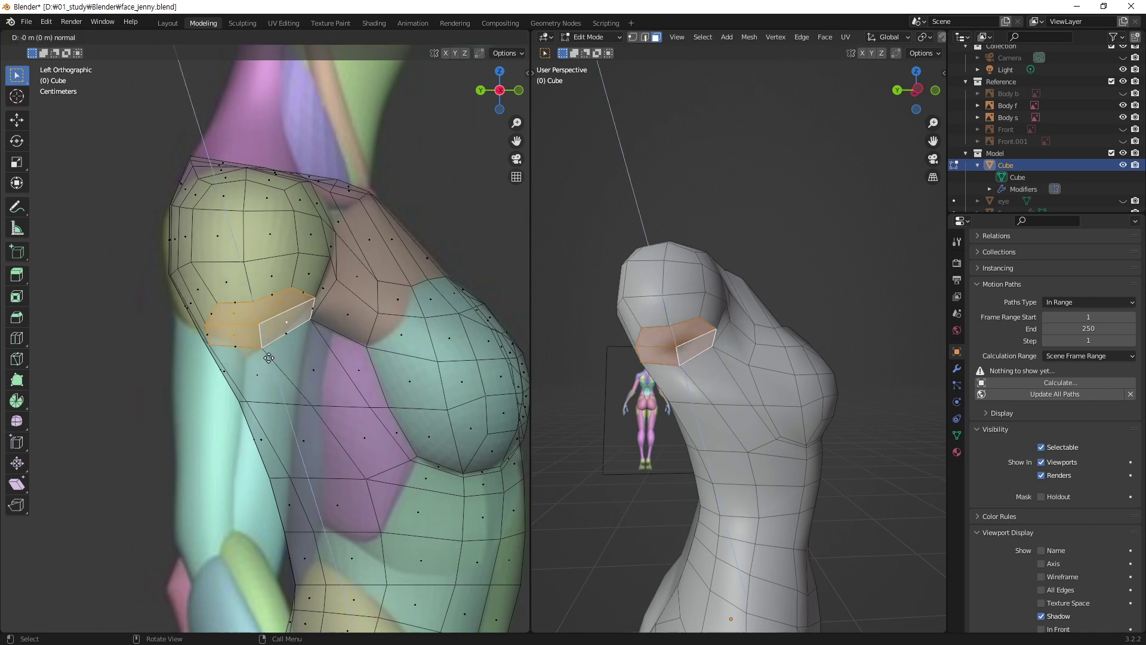
key("g")
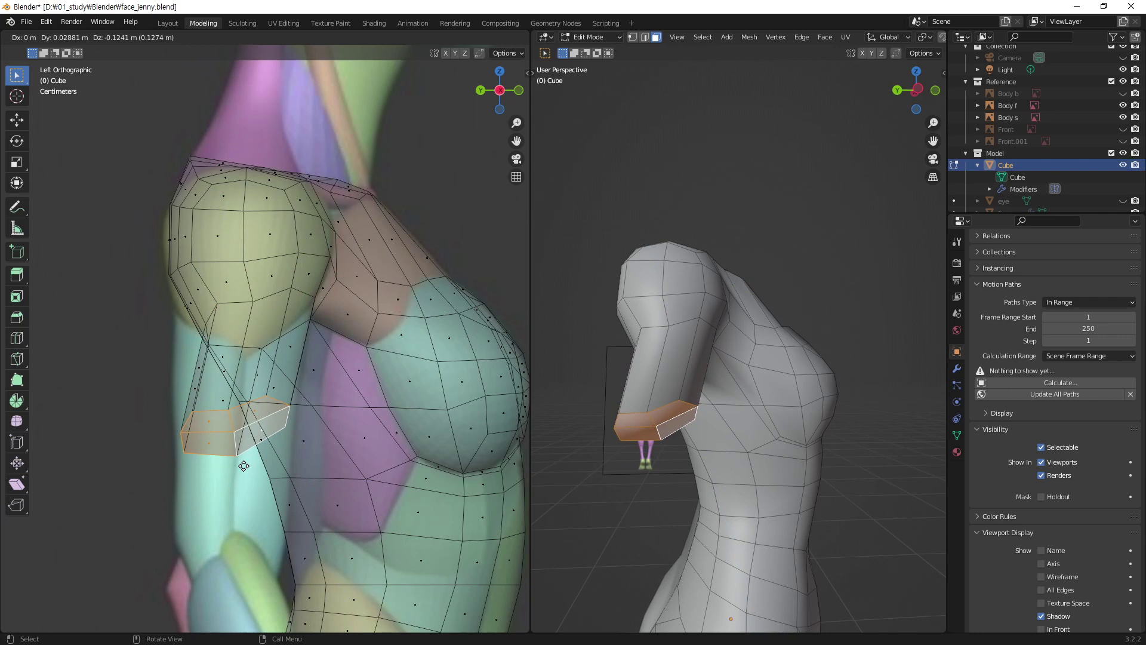
left_click(244, 467)
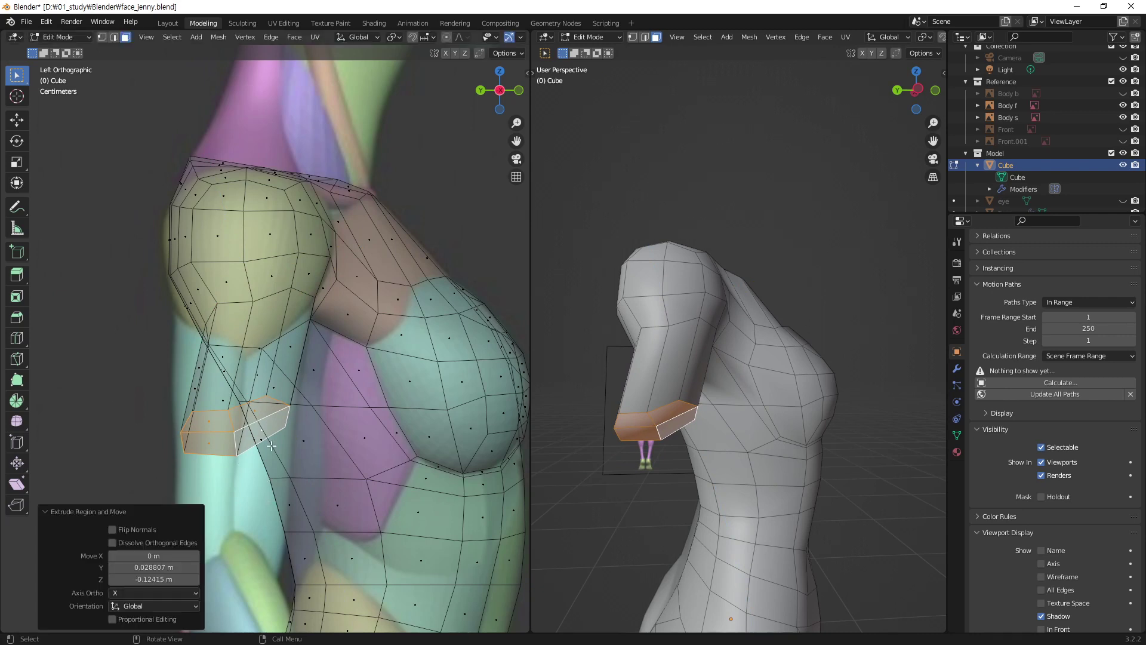
key("s")
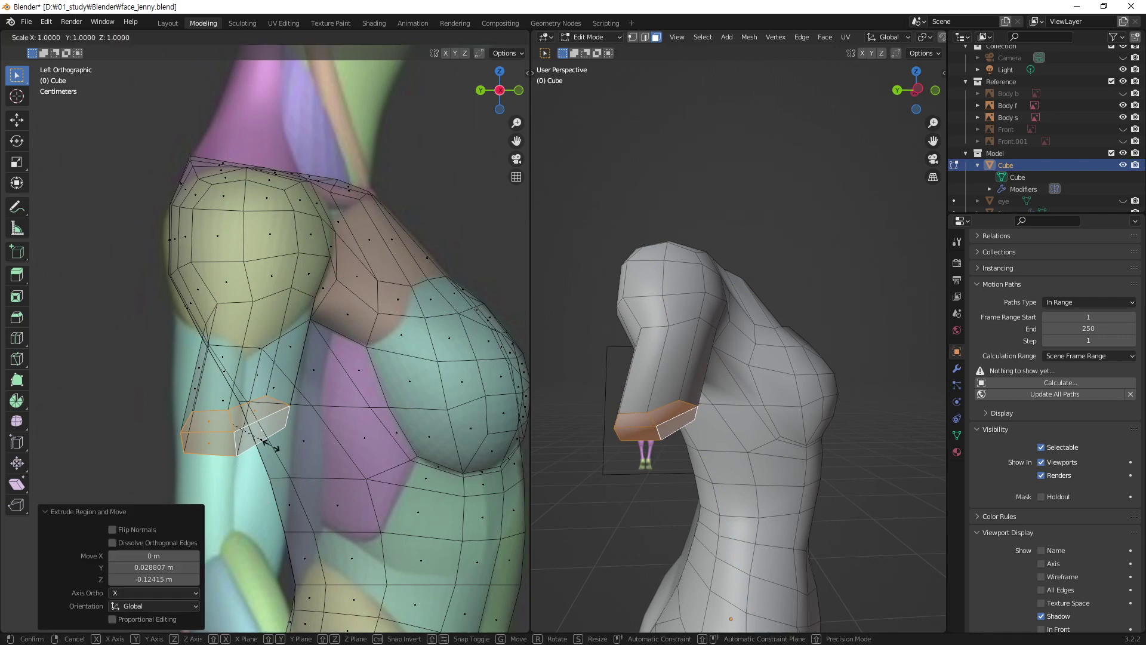
type("z")
type("0")
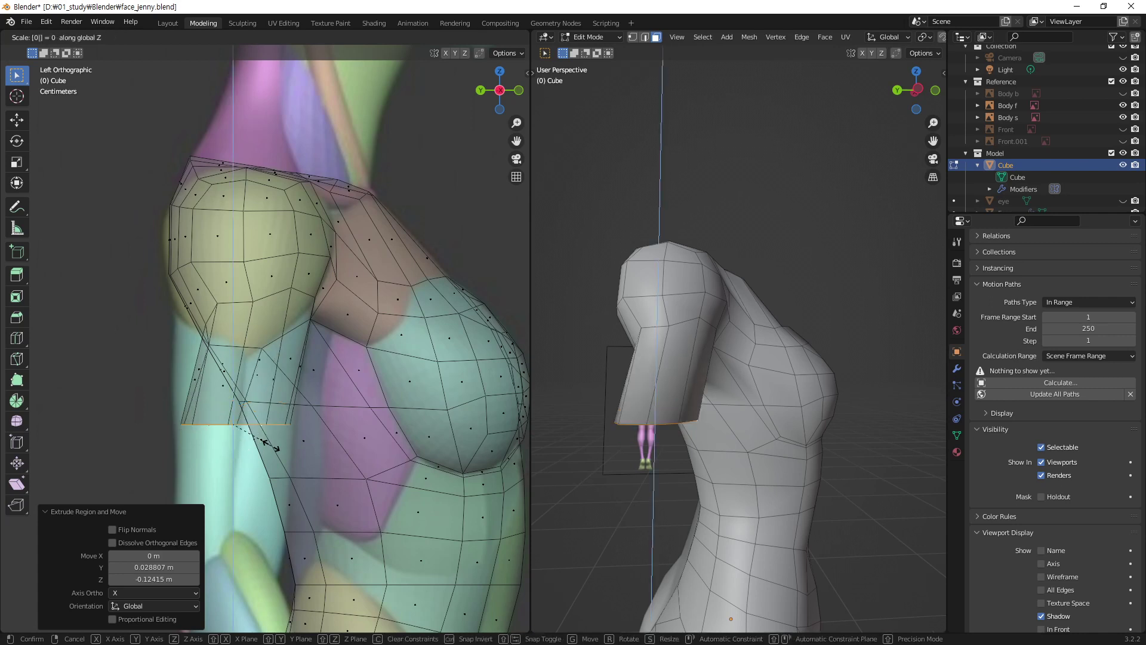
key("Return")
- Nudge the sleeve's end loop slightly and widen it to 1.114 scale
scroll(241, 468, "up", 2)
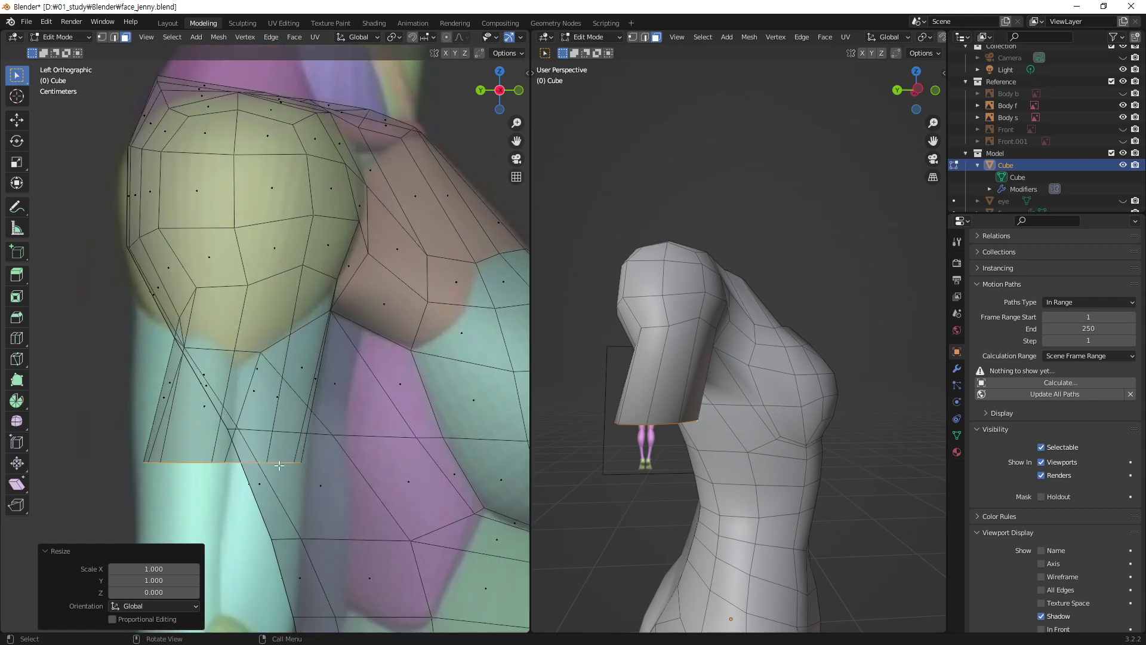
middle_click_drag(331, 457, 411, 399, "shift")
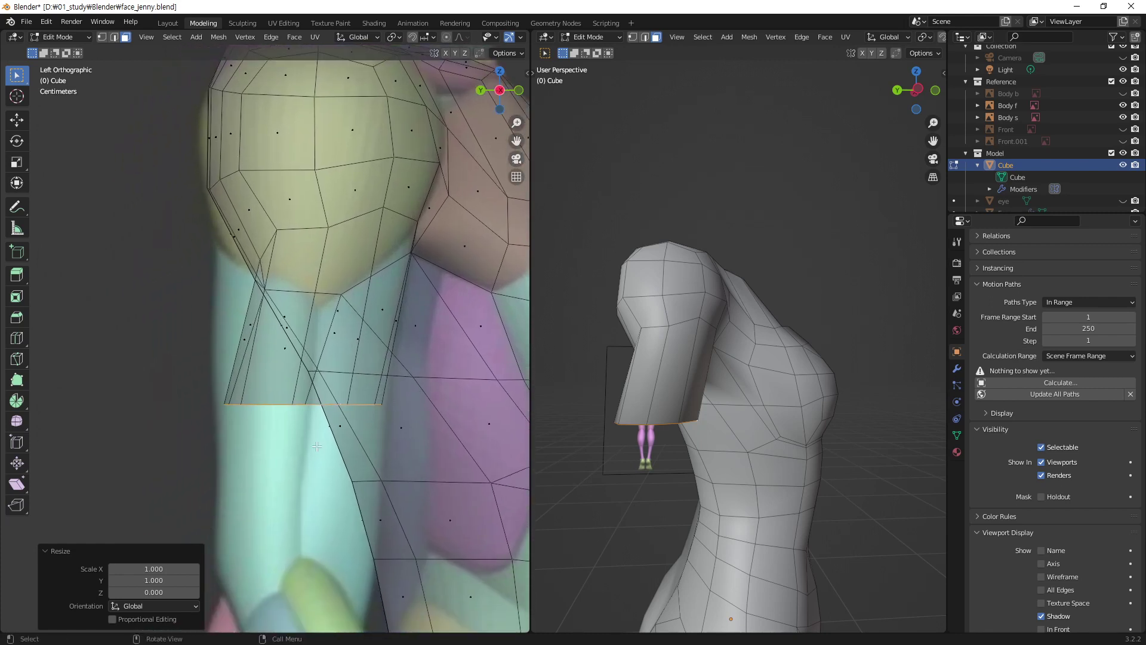
key("g")
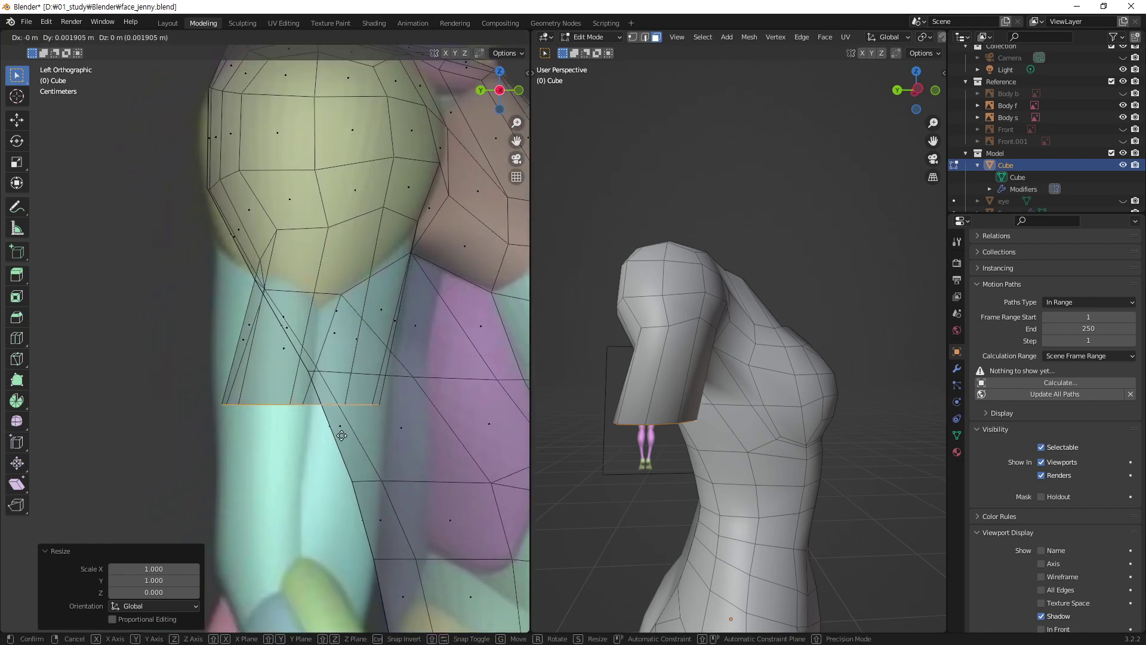
left_click(342, 435)
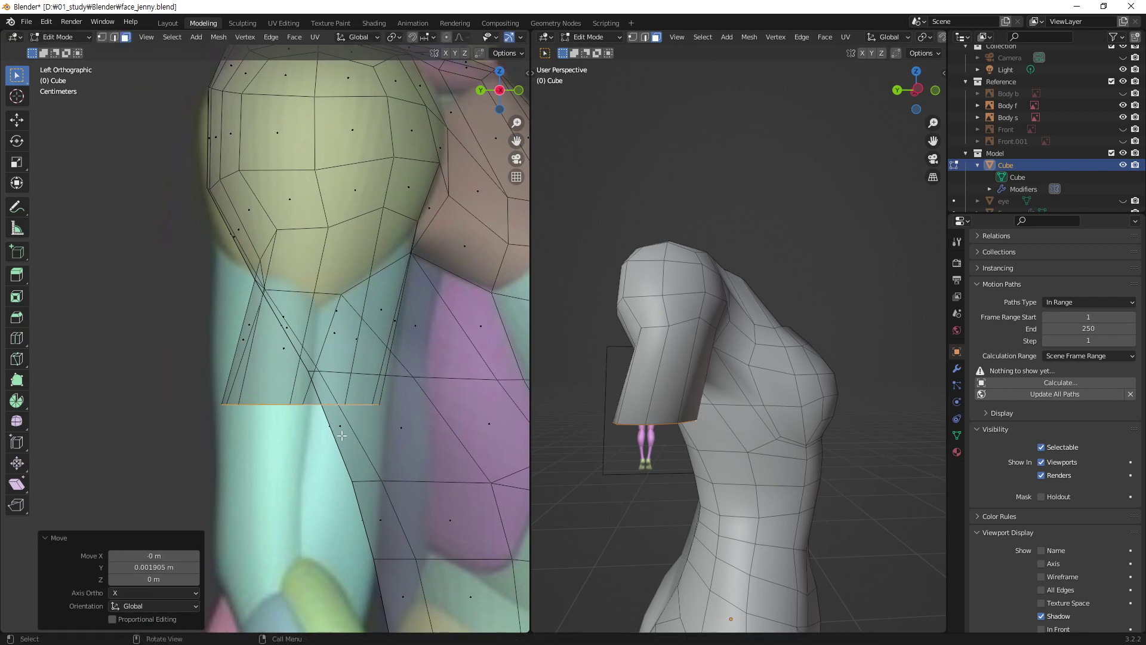
key("s")
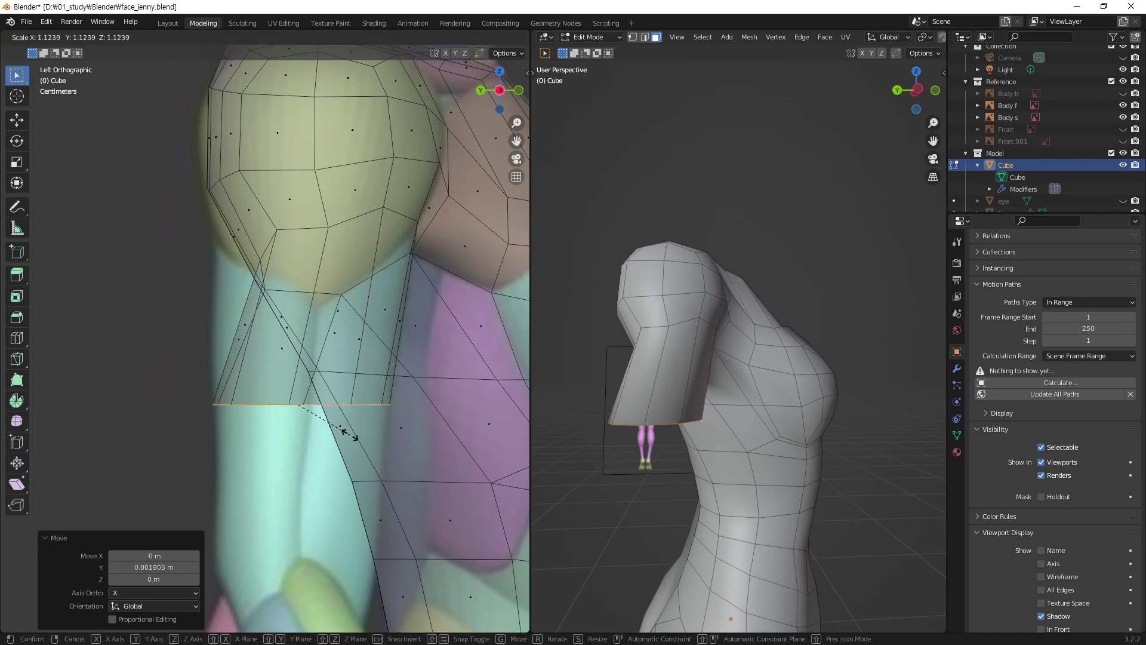
left_click(345, 434)
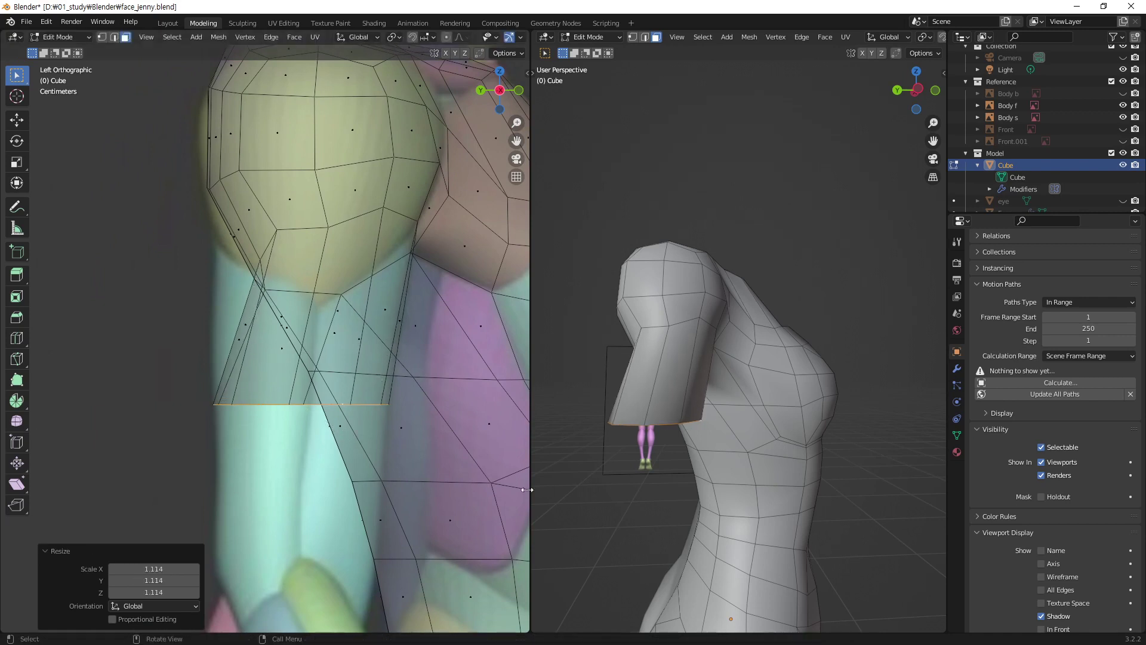
- In front view, shift the end loop about -0.021 m in X to match the reference arm
mouse_move(426, 451)
middle_mouse_down()
mouse_move(412, 461)
mouse_move(297, 449)
middle_mouse_up()
key("KP_1")
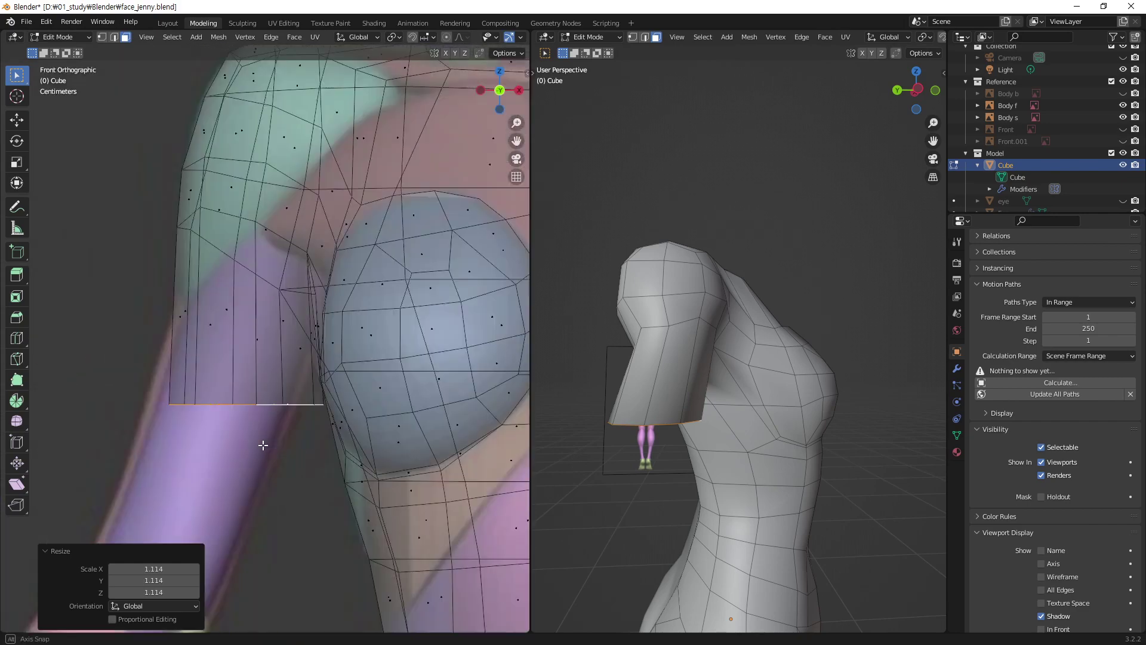
scroll(302, 444, "down", 1)
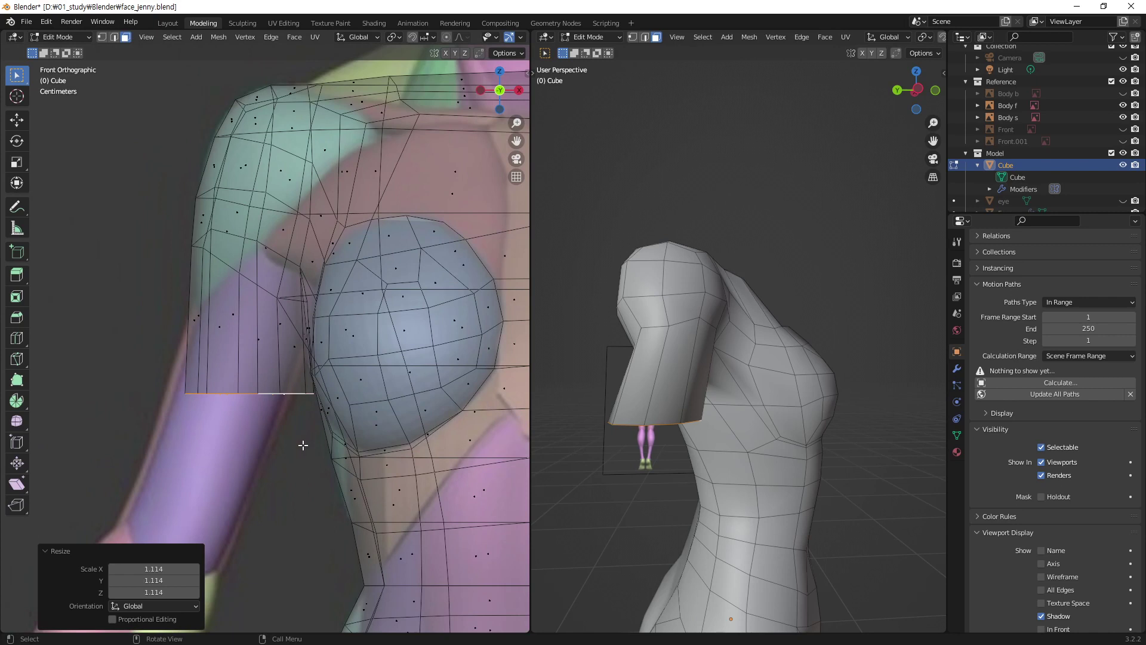
key("g")
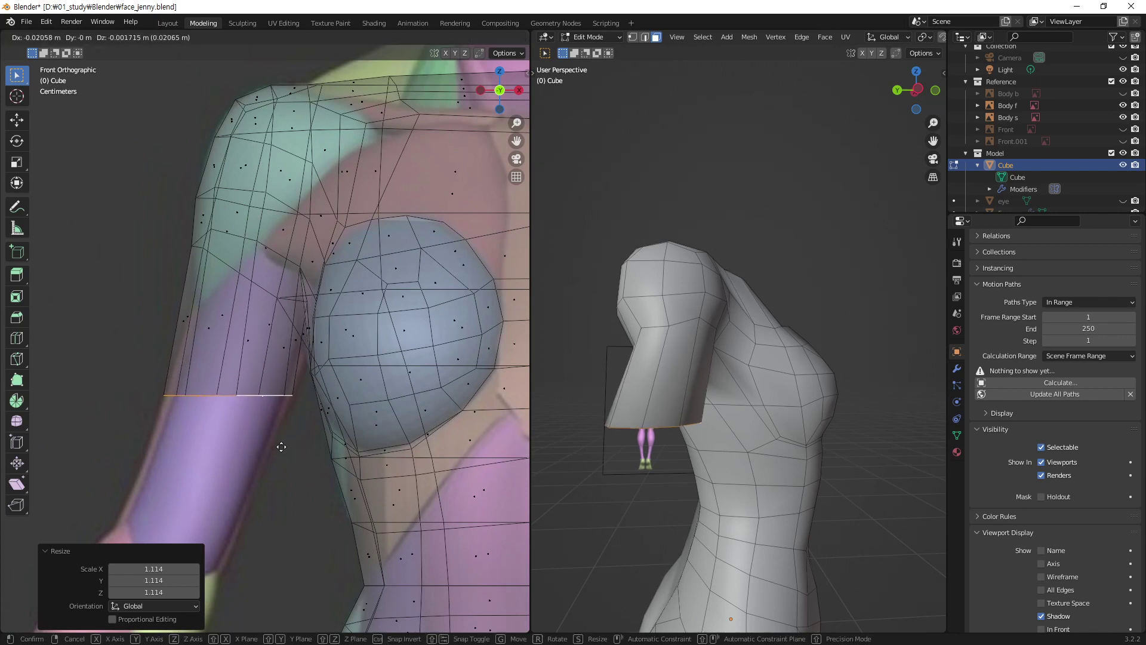
left_click(281, 447)
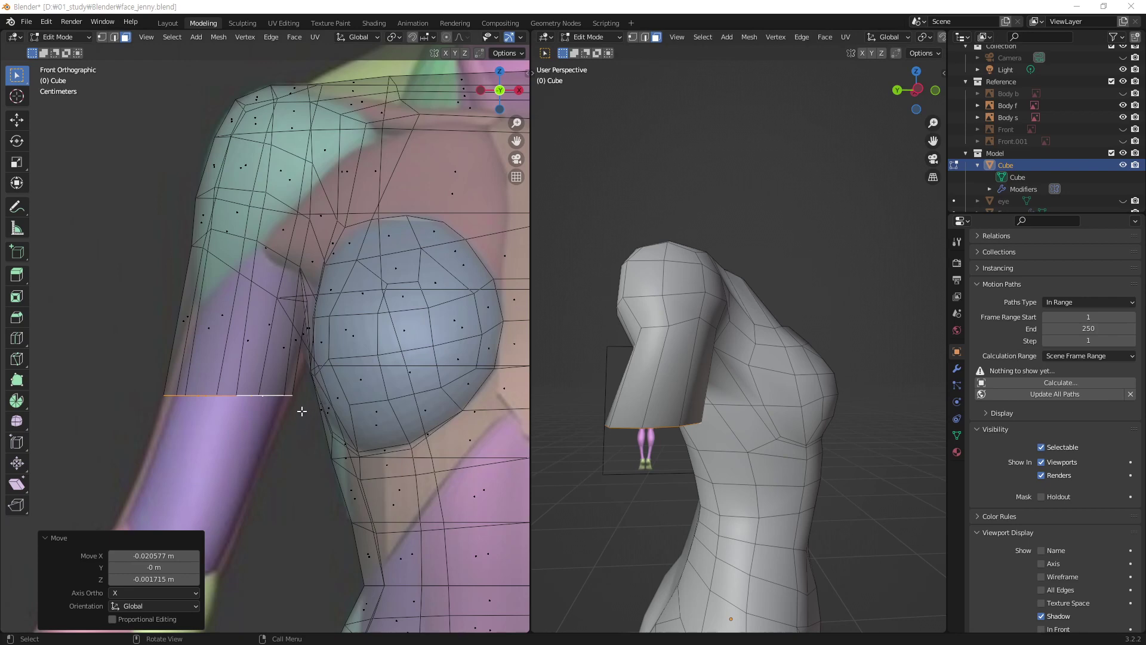
- Select the arm's bottom edge loop, tilt it 13.6° and scale it down to 0.979
left_click(299, 417)
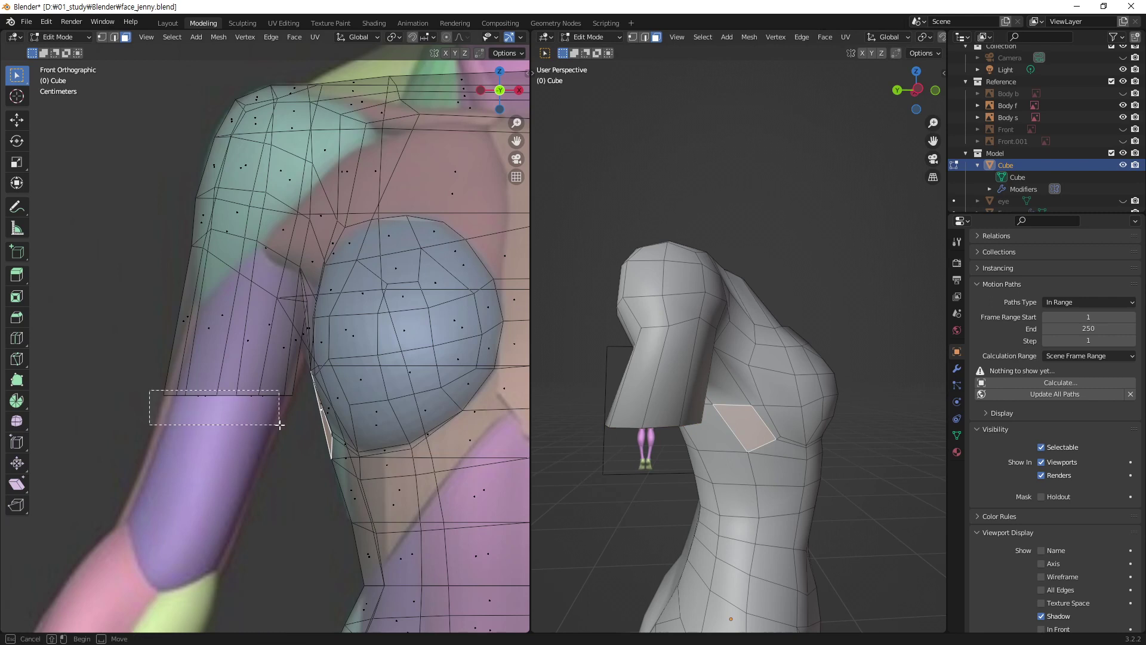
left_click_drag(150, 391, 299, 425)
key("r")
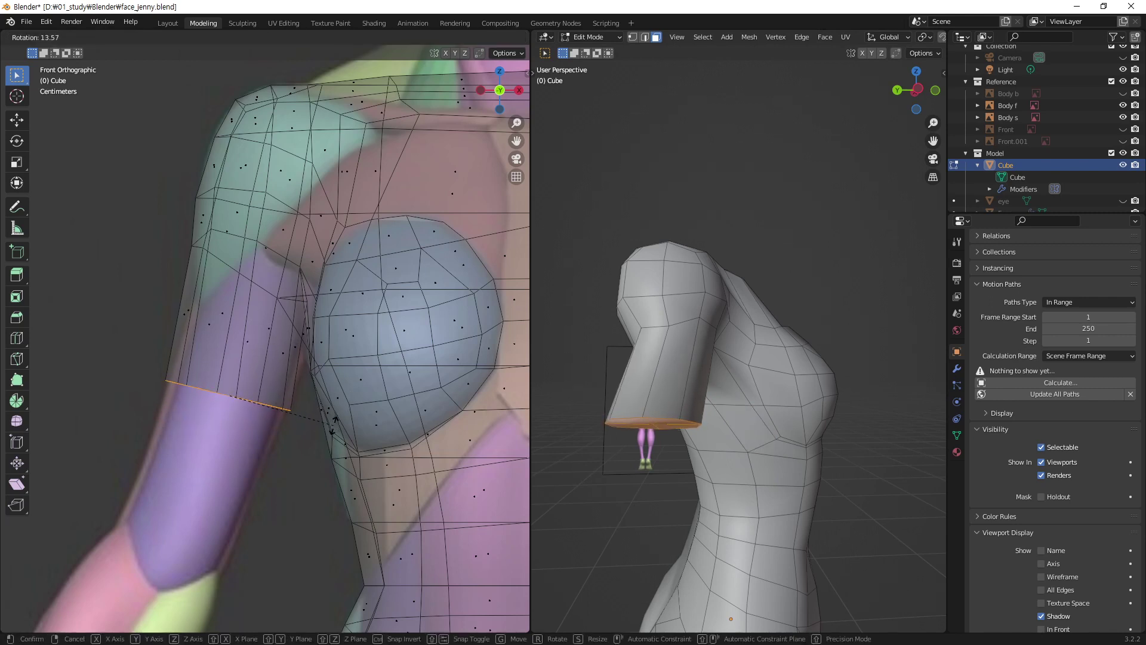
left_click(334, 425)
key("s")
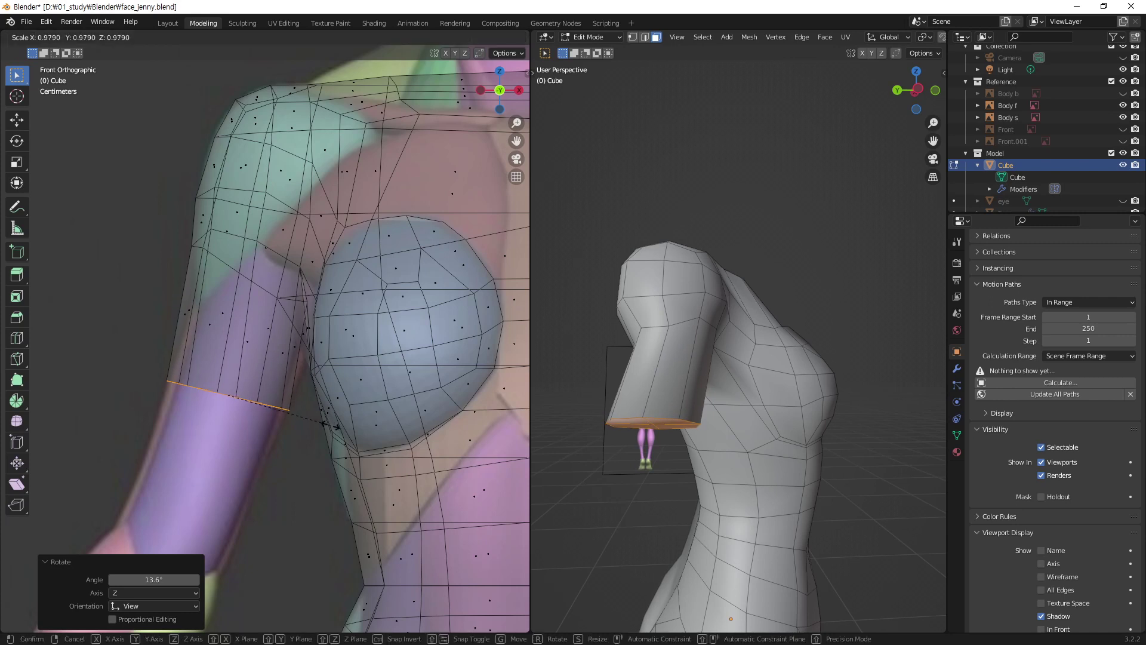
left_click(328, 428)
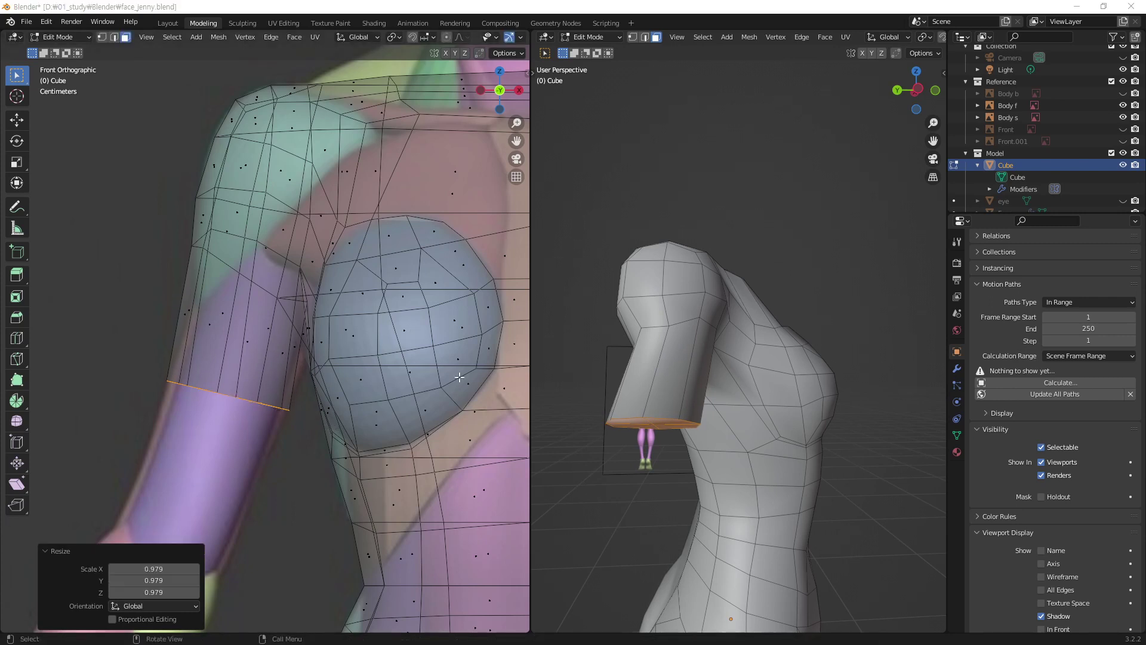
mouse_move(674, 342)
middle_mouse_down()
mouse_move(775, 350)
mouse_move(742, 367)
middle_mouse_up()
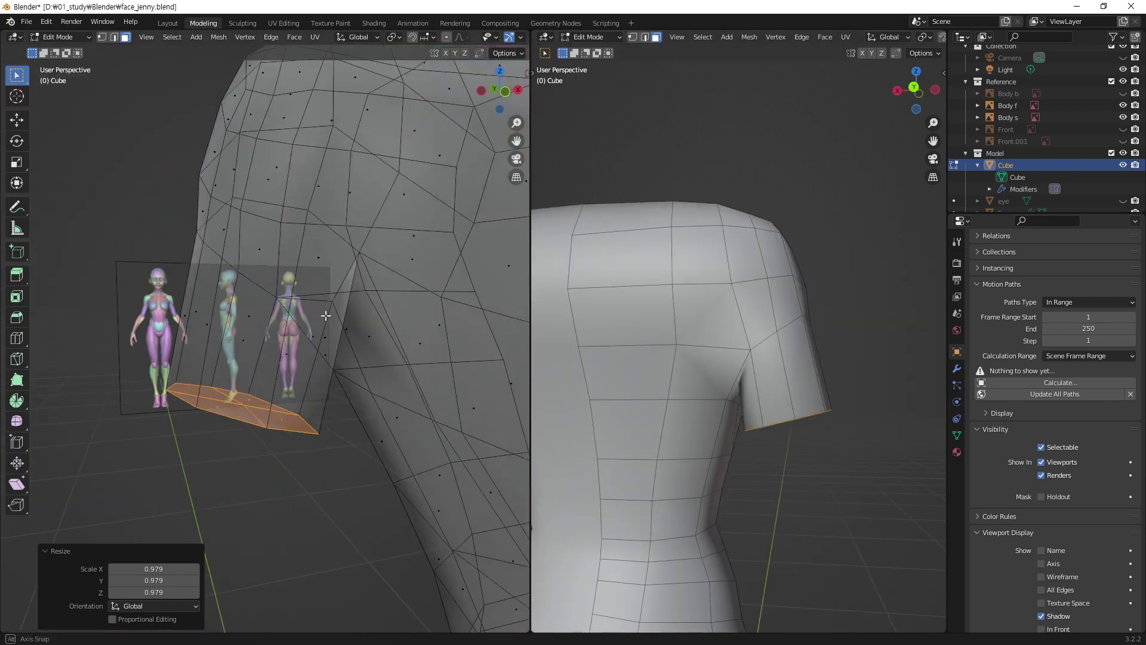
- In vertex select mode, slide a shoulder vertex along Y toward the reference
middle_click_drag(305, 324, 410, 321)
middle_click_drag(748, 381, 812, 362)
key("1")
left_click(798, 311)
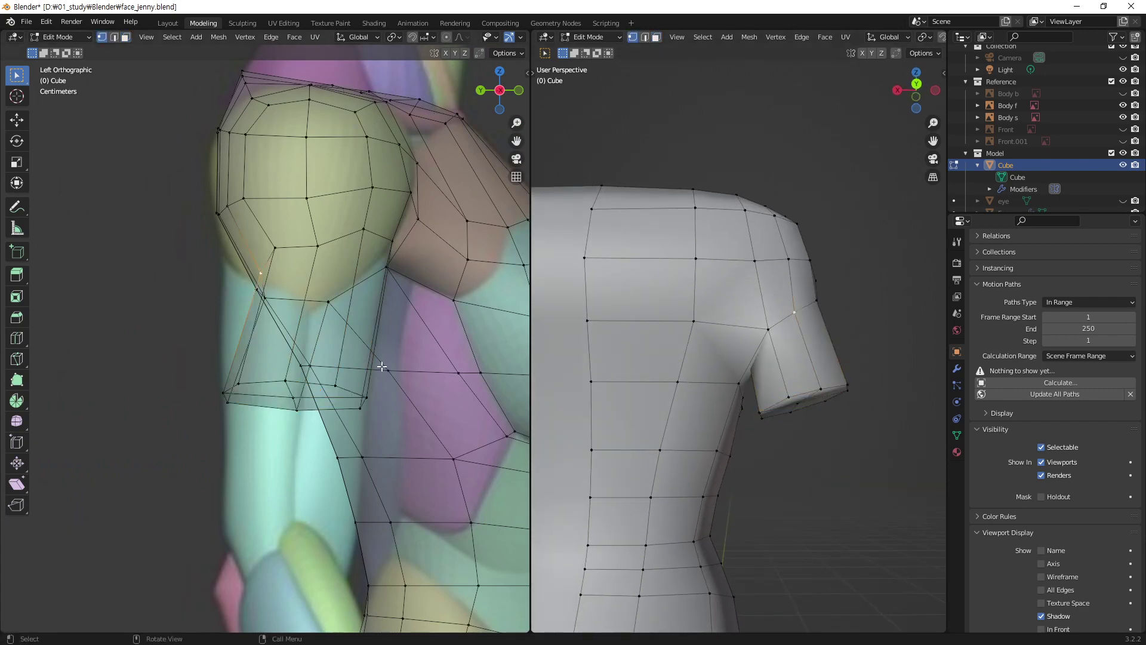
key("g")
key("y")
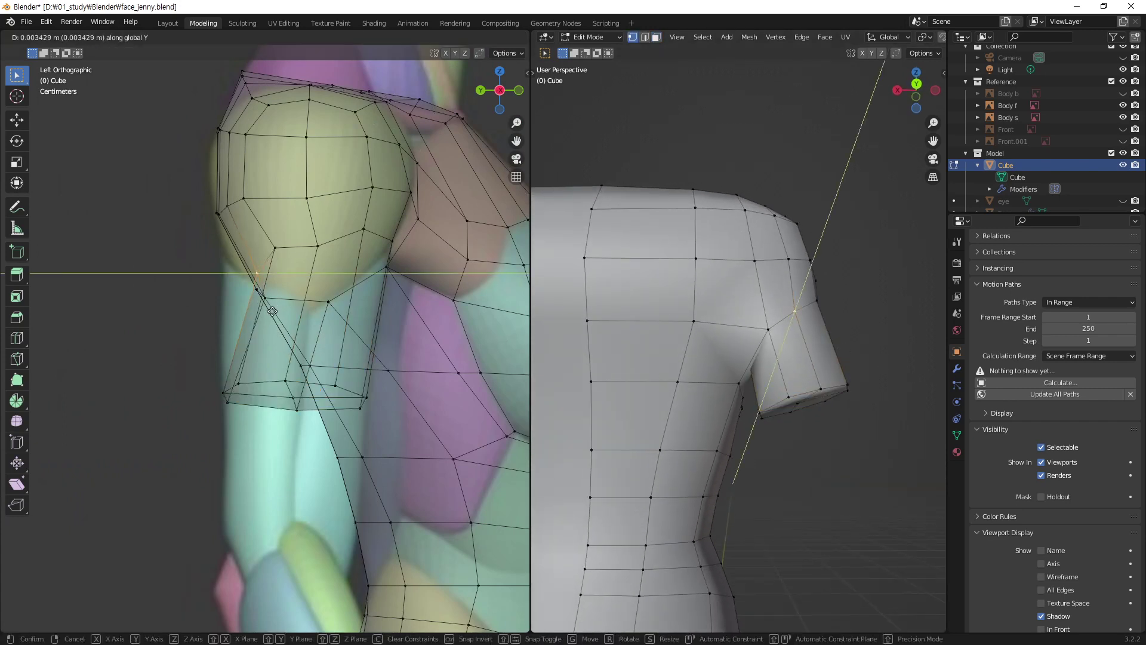
left_click(238, 318)
- Reposition several shoulder vertices, including one at the top of the shoulder
left_click(774, 332, "alt")
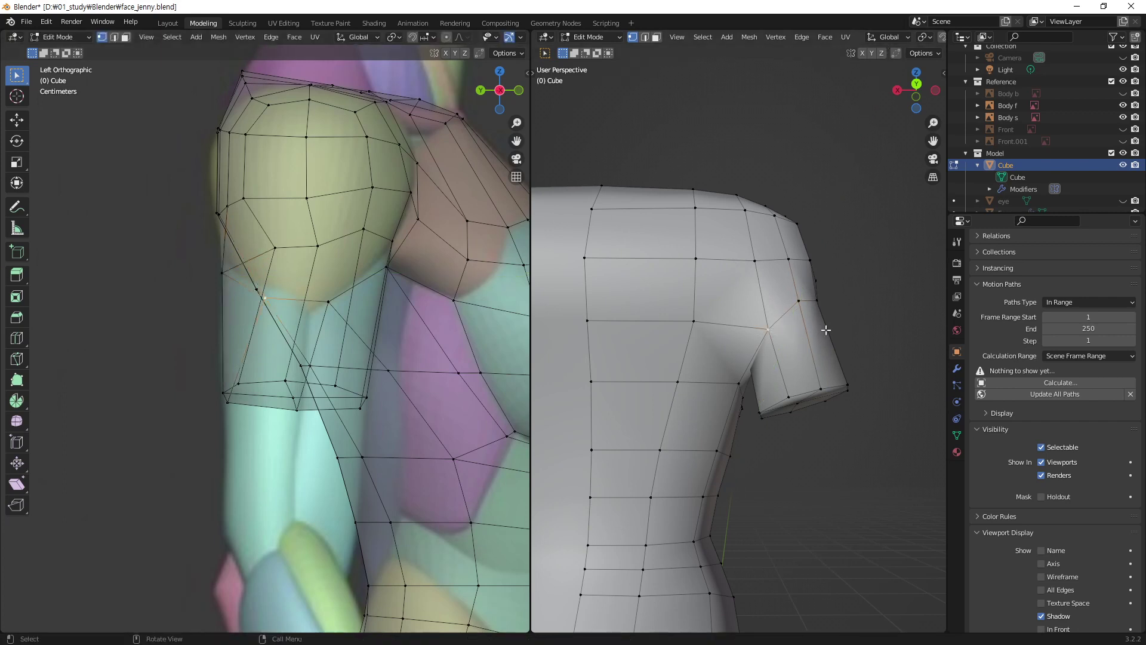
left_click(817, 300)
key("g")
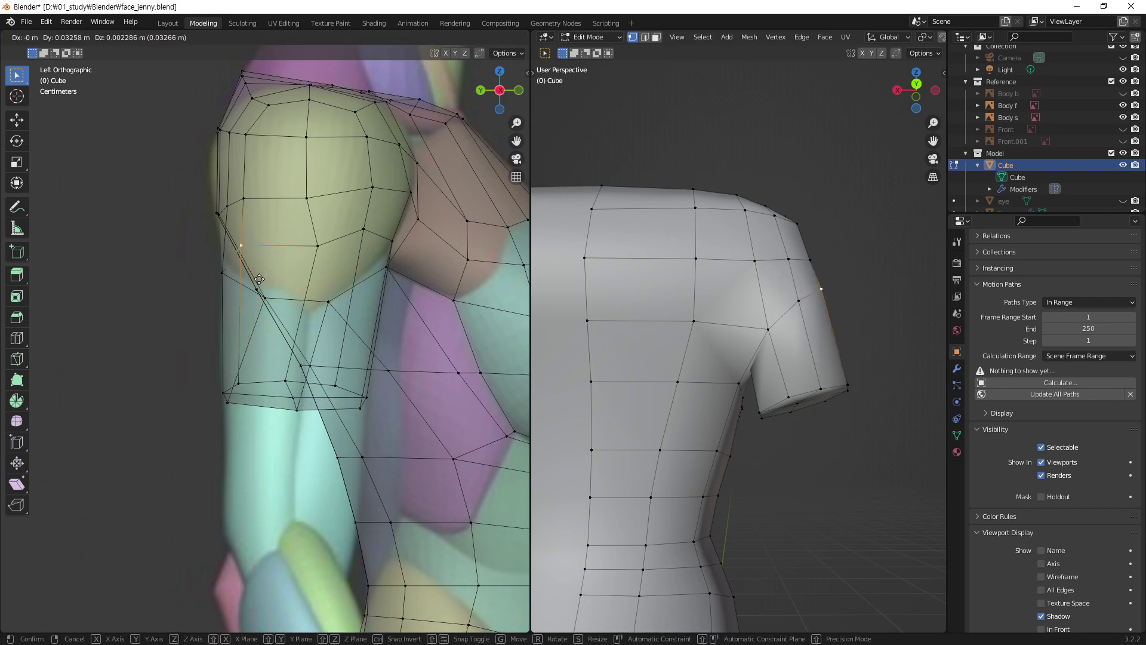
left_click(260, 278)
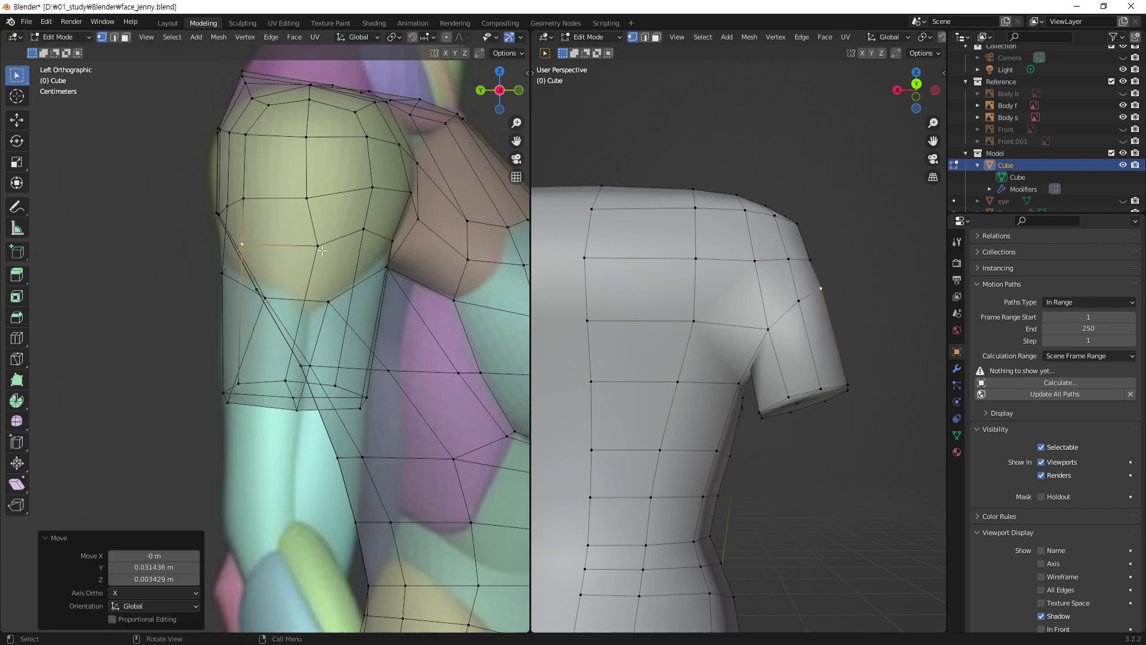
key("g")
left_click(302, 212)
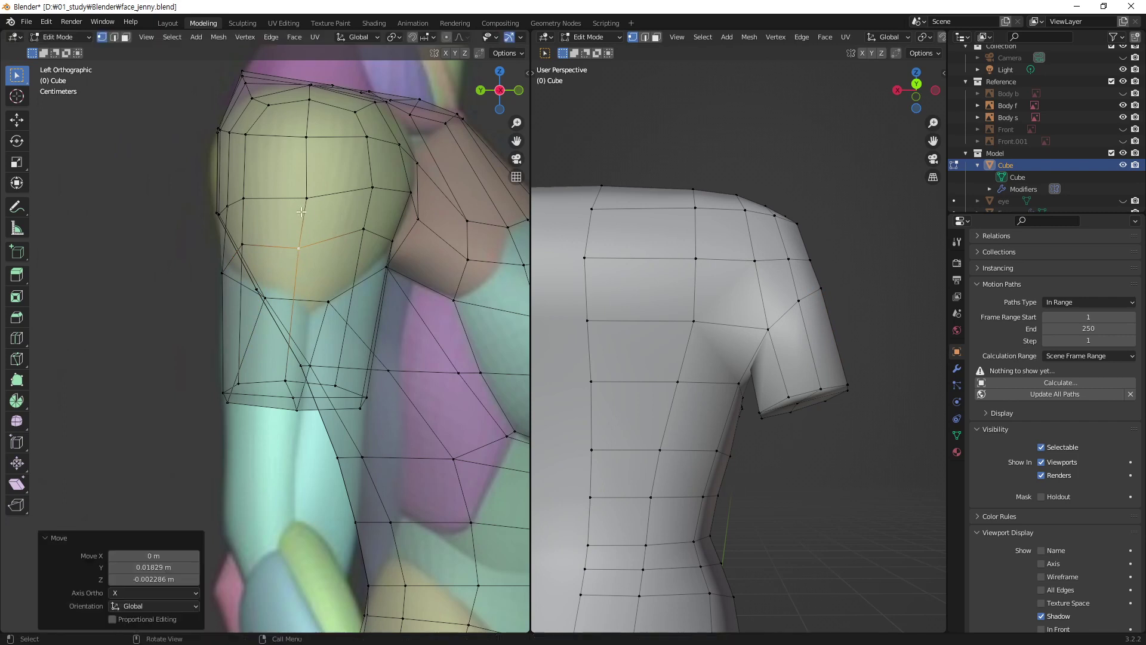
key("g")
left_click(302, 202)
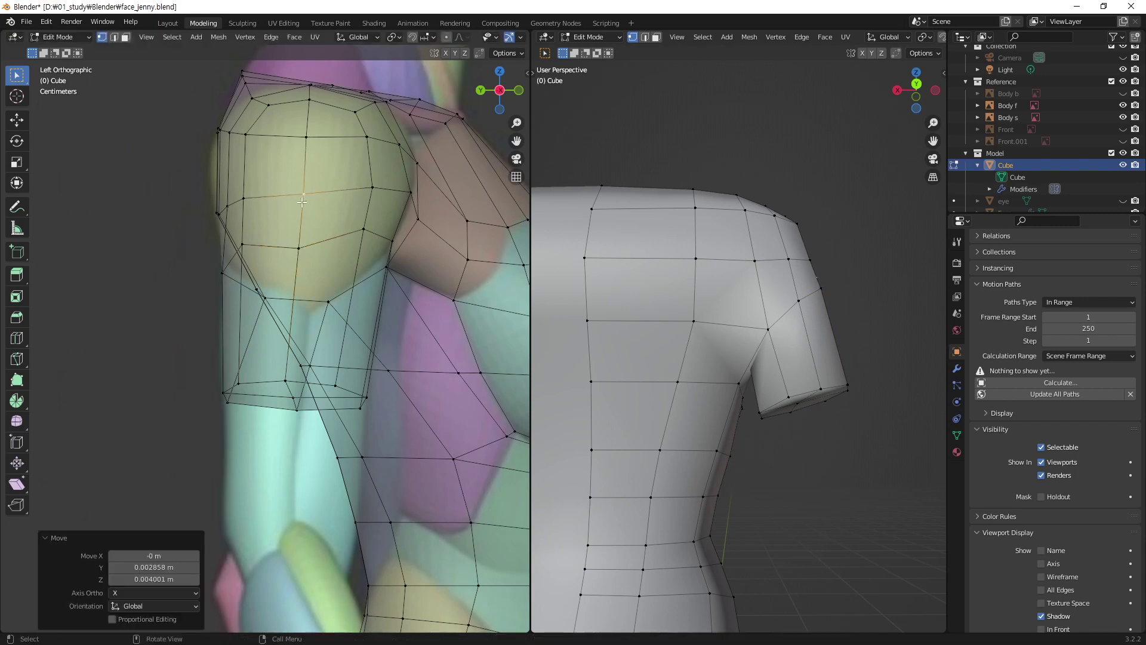
left_click(247, 137)
key("g")
left_click(261, 141)
- Select a vertex near the armpit and slide it along Y
mouse_move(672, 313)
middle_mouse_down()
mouse_move(781, 288)
mouse_move(774, 256)
middle_mouse_up()
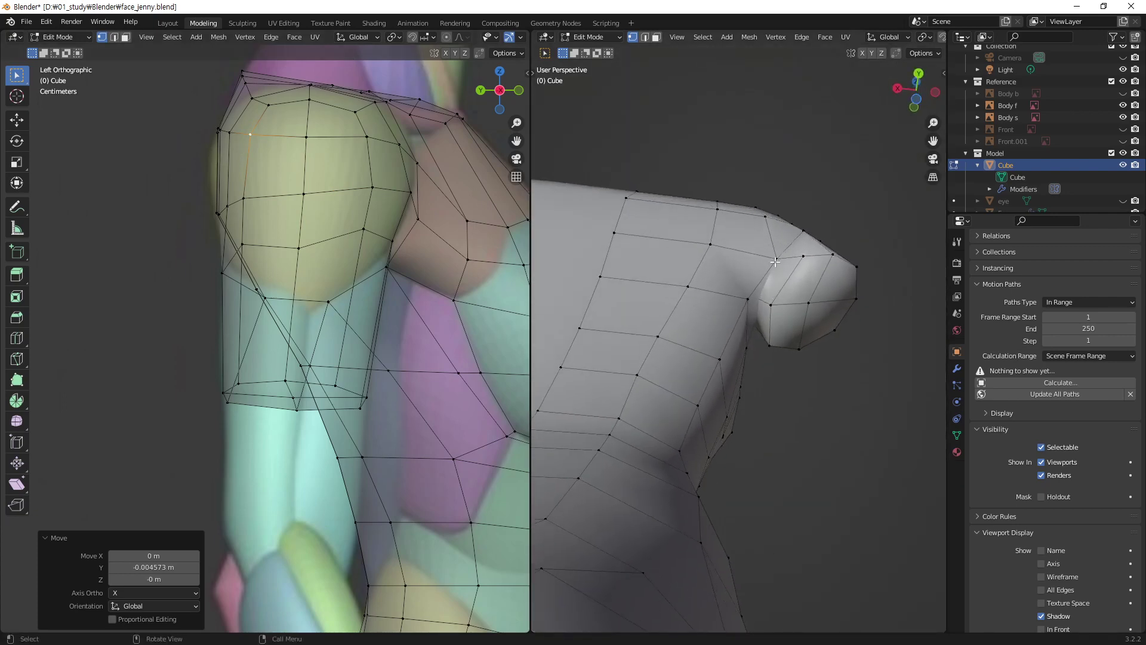
left_click(774, 256)
scroll(774, 256, "down", 3)
scroll(606, 160, "up", 5)
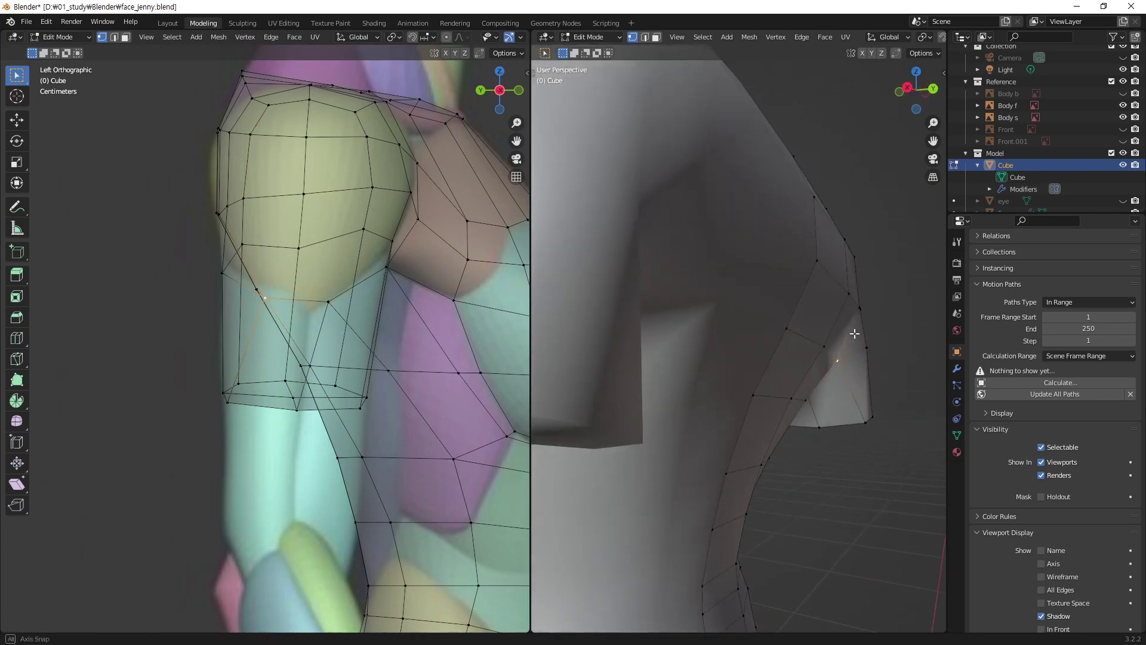
middle_click_drag(606, 160, 854, 317)
key("g")
key("y")
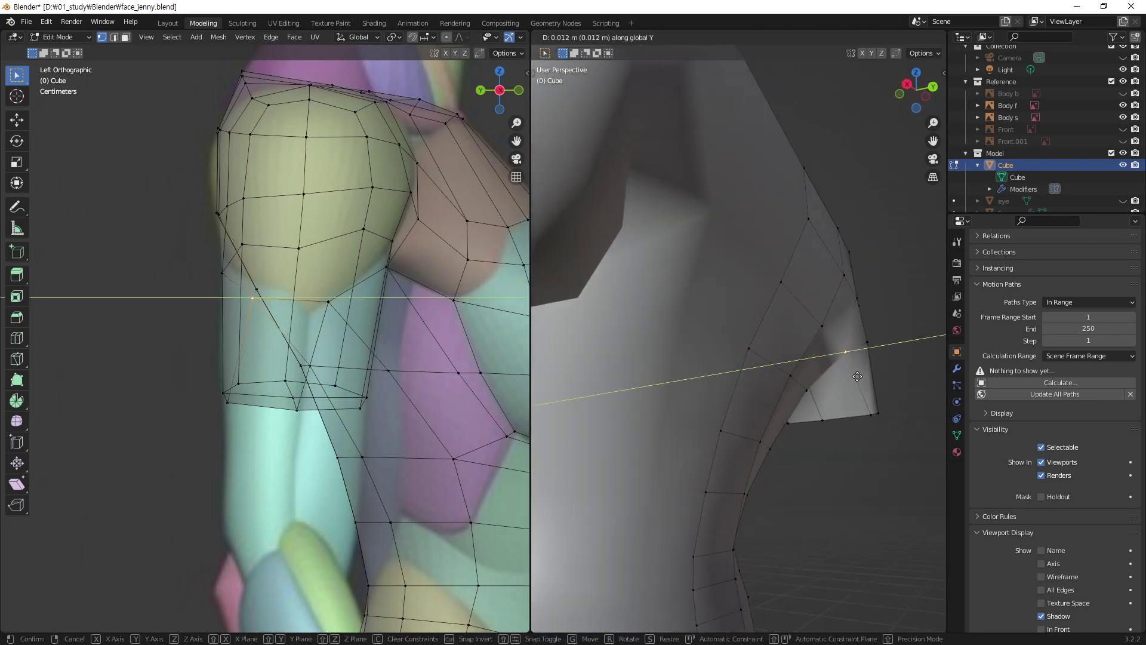
left_click(863, 376)
- Shift a vertex on top of the shoulder slightly along Y
mouse_move(862, 376)
middle_mouse_down()
mouse_move(755, 314)
mouse_move(761, 240)
mouse_move(776, 385)
middle_mouse_up()
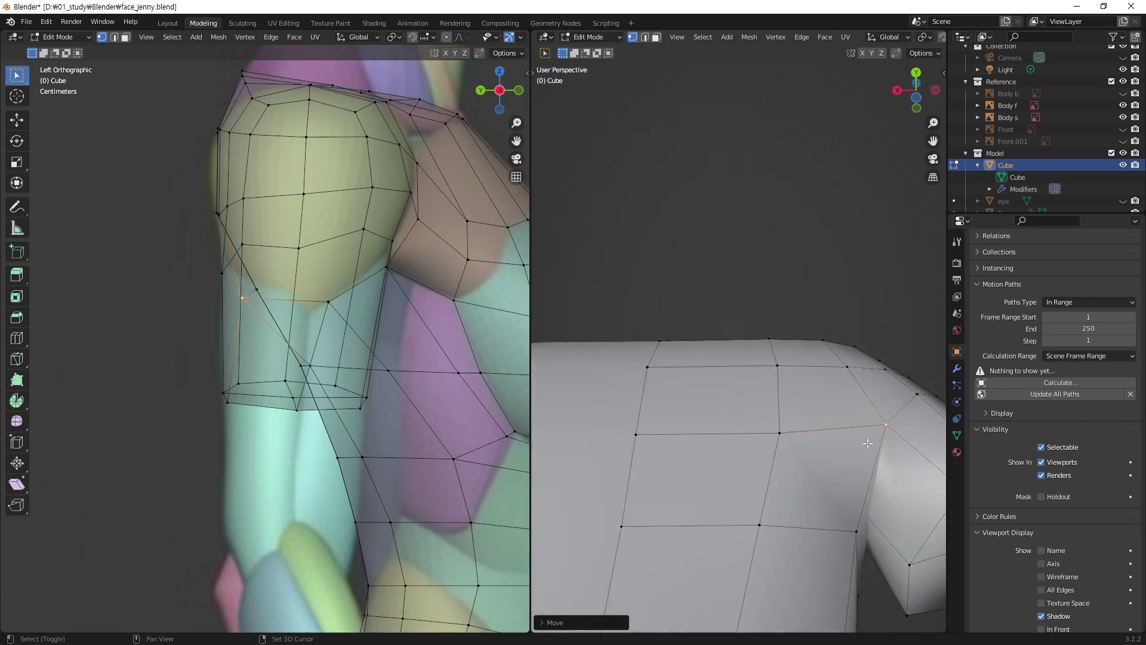
left_click(776, 386)
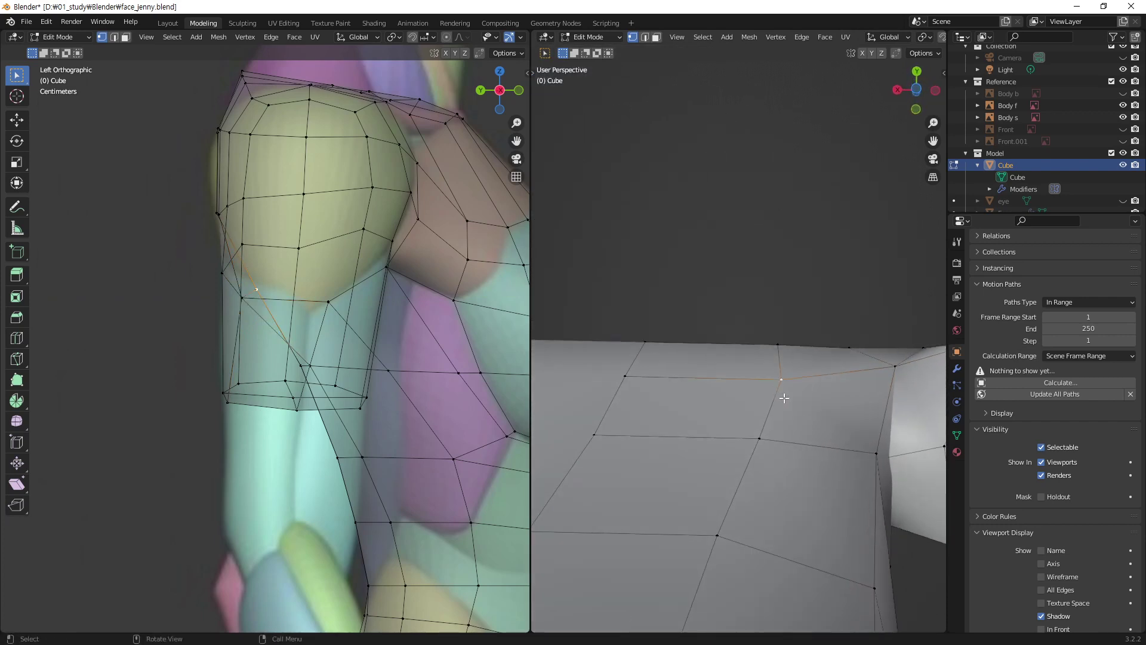
key("g")
key("y")
left_click(787, 394)
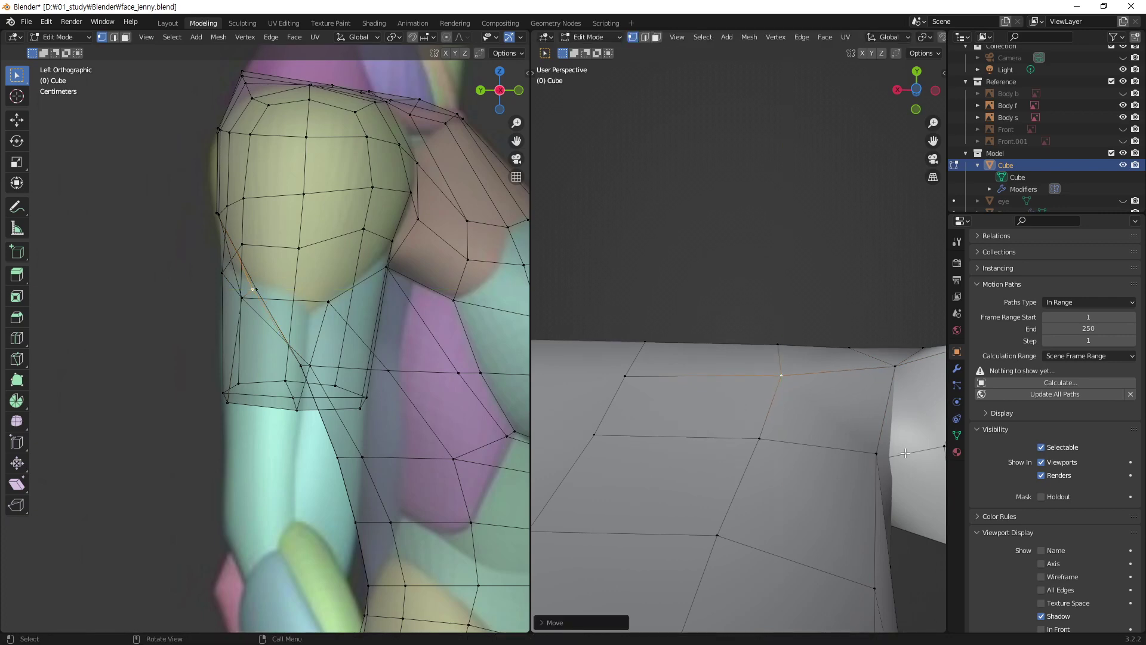
mouse_move(905, 453)
middle_mouse_down()
mouse_move(860, 501)
mouse_move(874, 443)
mouse_move(691, 367)
mouse_move(688, 317)
middle_mouse_up()
- Slide an armpit vertex along Y, then clear the selection
left_click(676, 294)
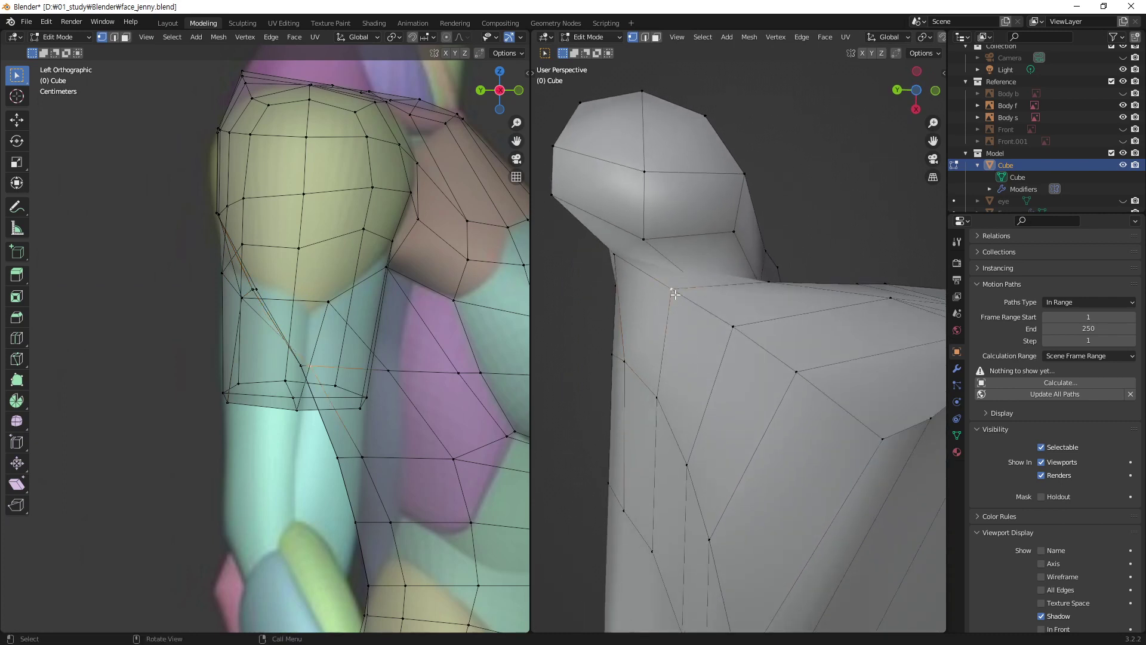
key("g")
key("y")
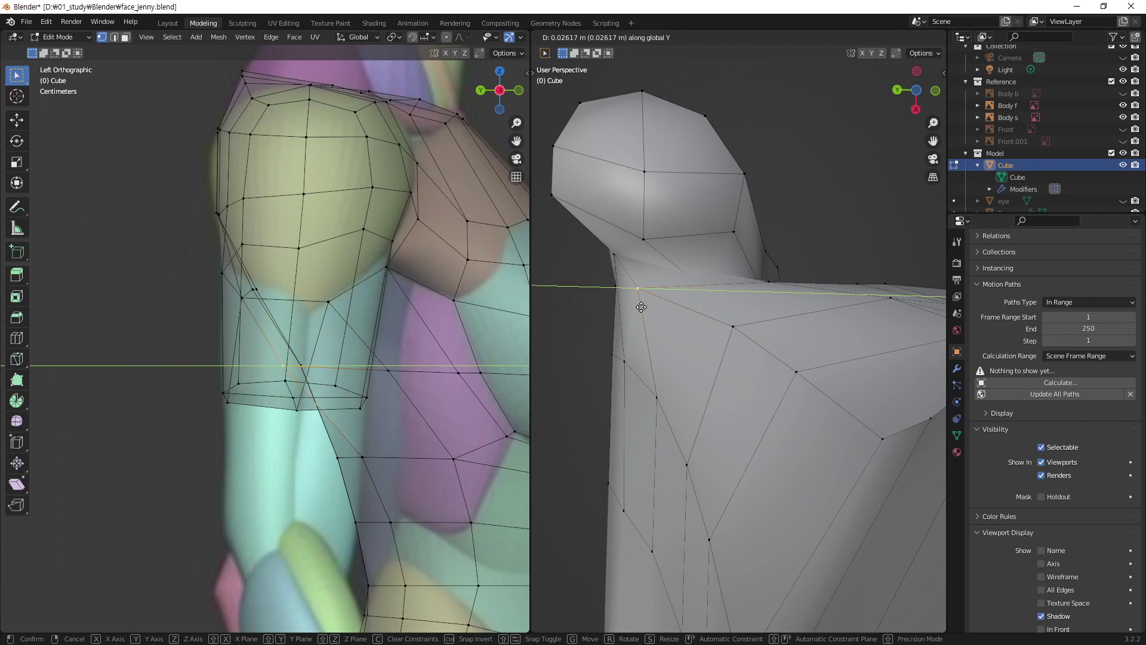
left_click(642, 307)
left_click(362, 455)
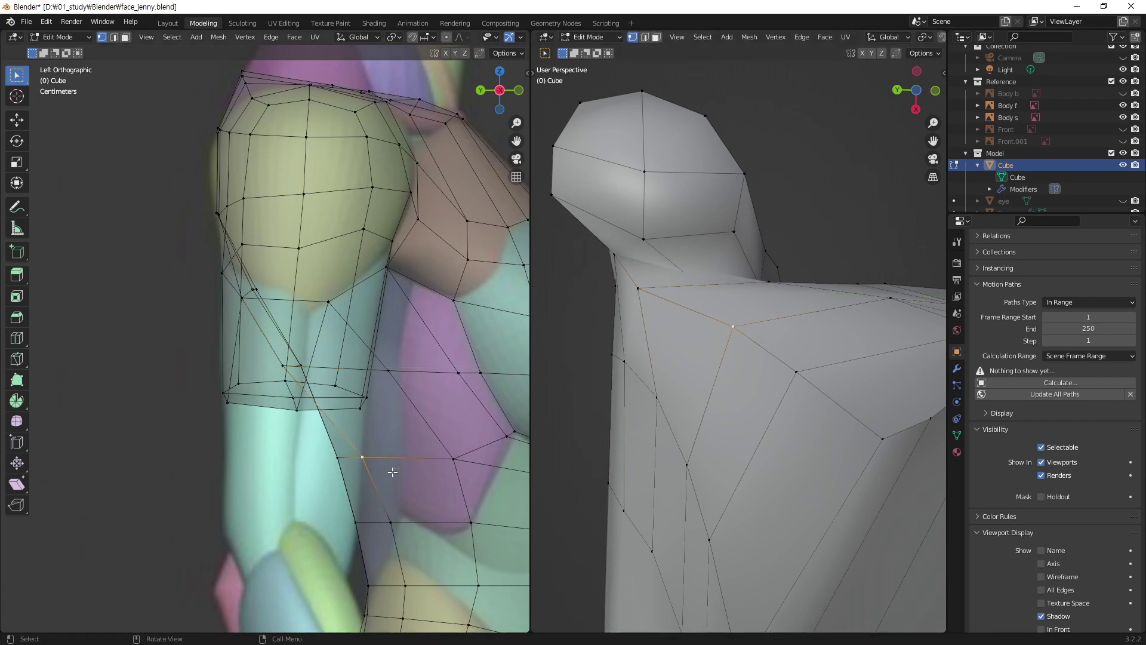
key("alt+a")
- Move the armpit corner vertex up and inward
middle_click_drag(712, 322, 639, 485)
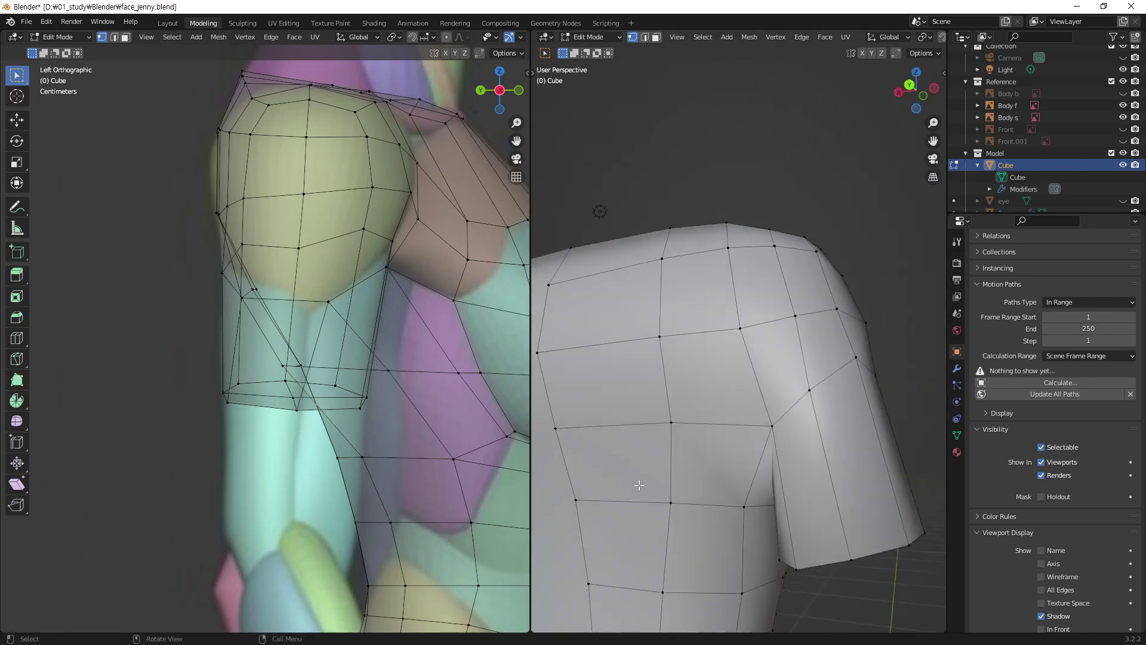
middle_click_drag(578, 376, 835, 477)
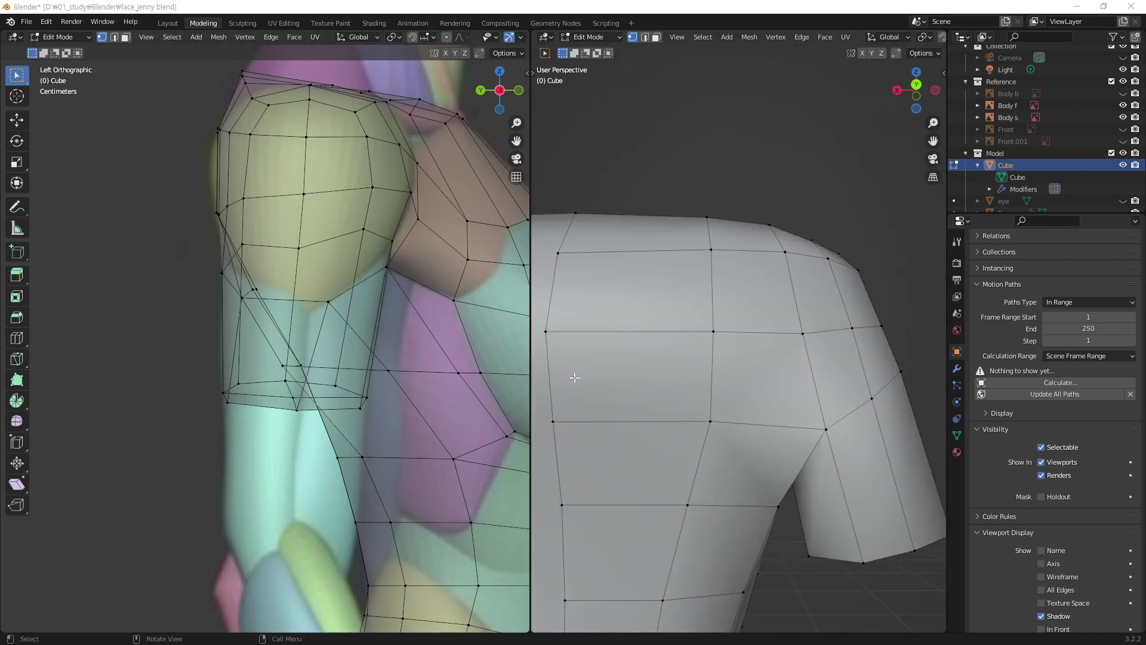
left_click(817, 423)
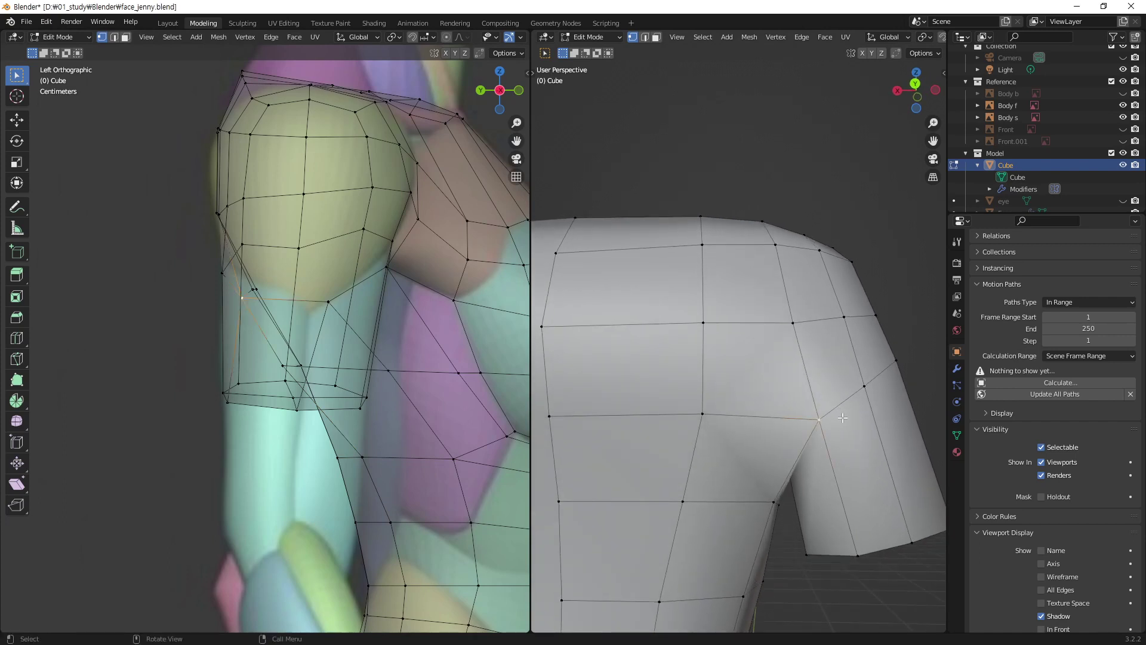
key("g")
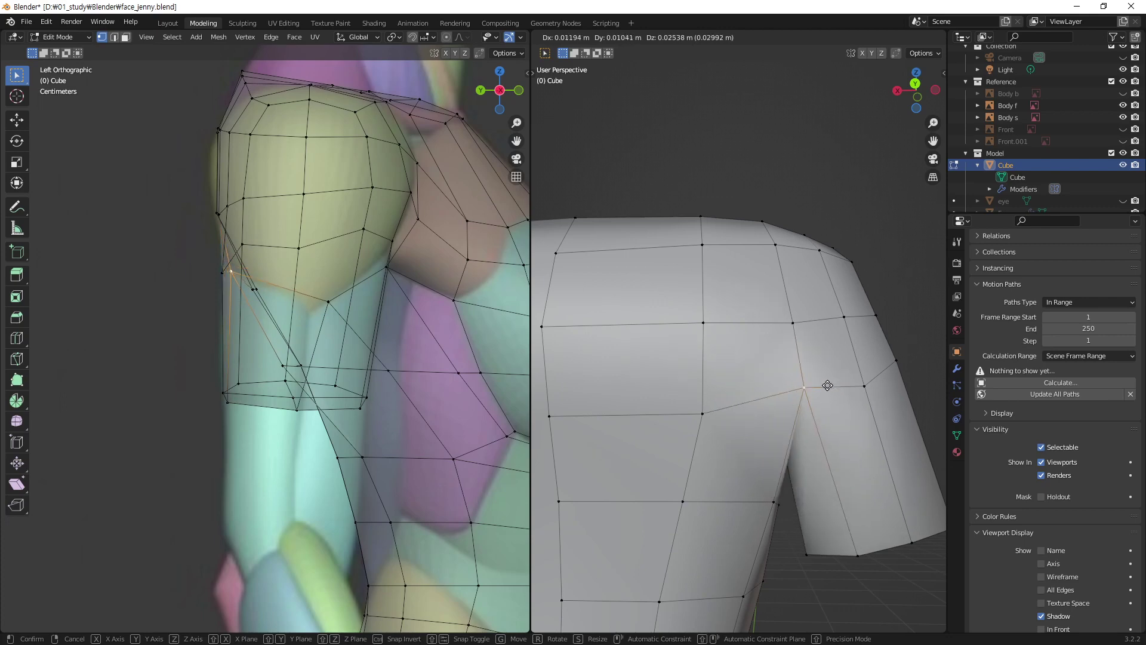
left_click(827, 397)
- Shift another underarm vertex along X
mouse_move(800, 466)
middle_mouse_down()
mouse_move(765, 383)
mouse_move(741, 264)
mouse_move(785, 469)
middle_mouse_up()
left_click(714, 261)
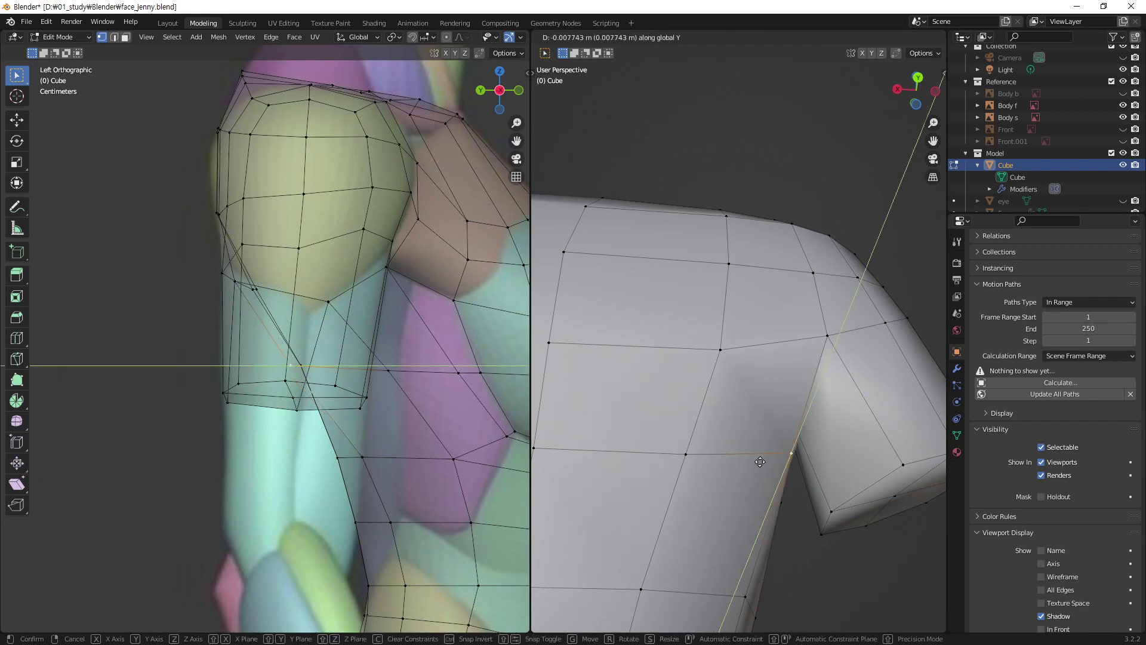
middle_click_drag(780, 462, 781, 485)
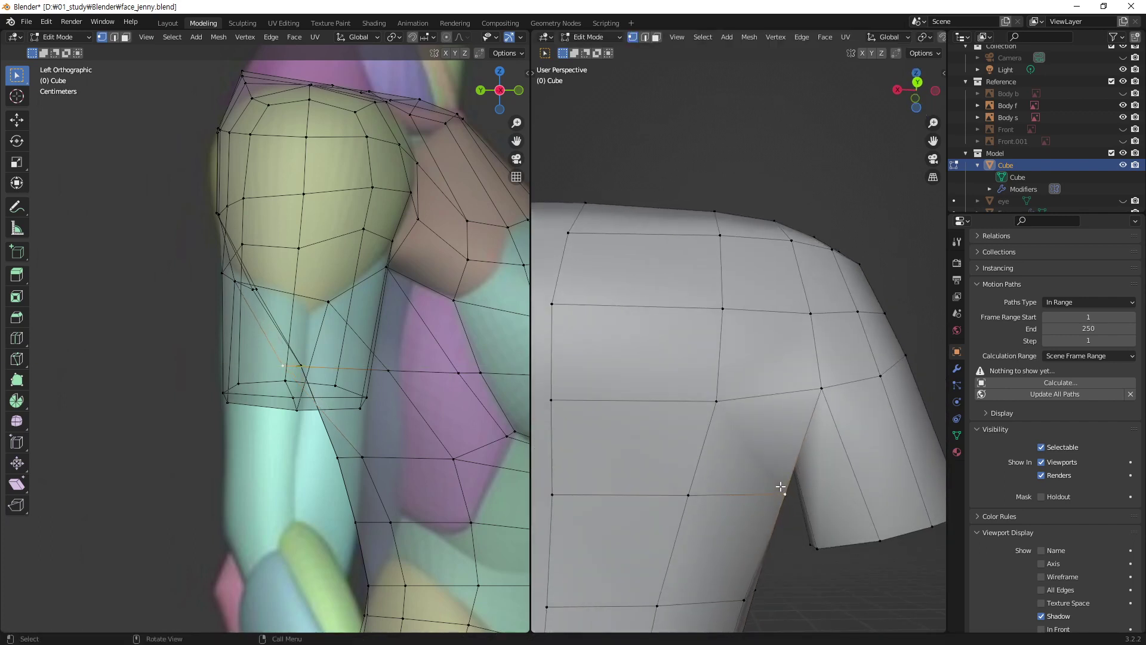
key("g")
key("x")
left_click(744, 479)
- Orbit around the shoulder to check the armpit, ending in front view
mouse_move(715, 473)
middle_mouse_down()
mouse_move(696, 389)
mouse_move(629, 410)
mouse_move(639, 455)
mouse_move(658, 469)
middle_mouse_up()
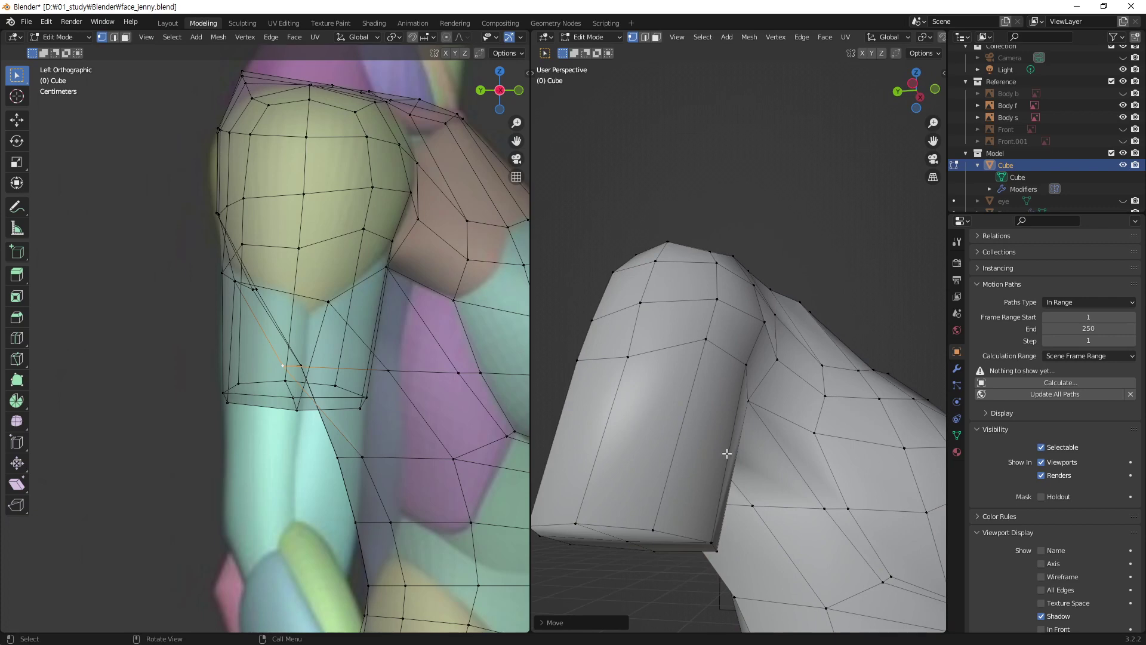
middle_click_drag(813, 476, 783, 507)
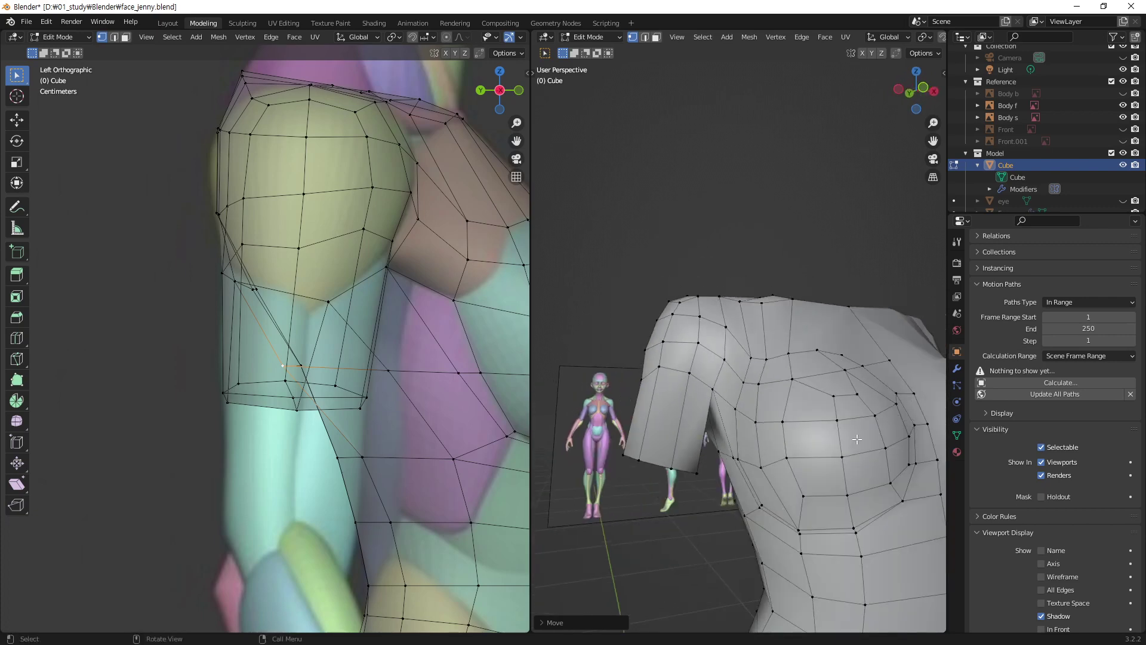
middle_click_drag(726, 441, 814, 388)
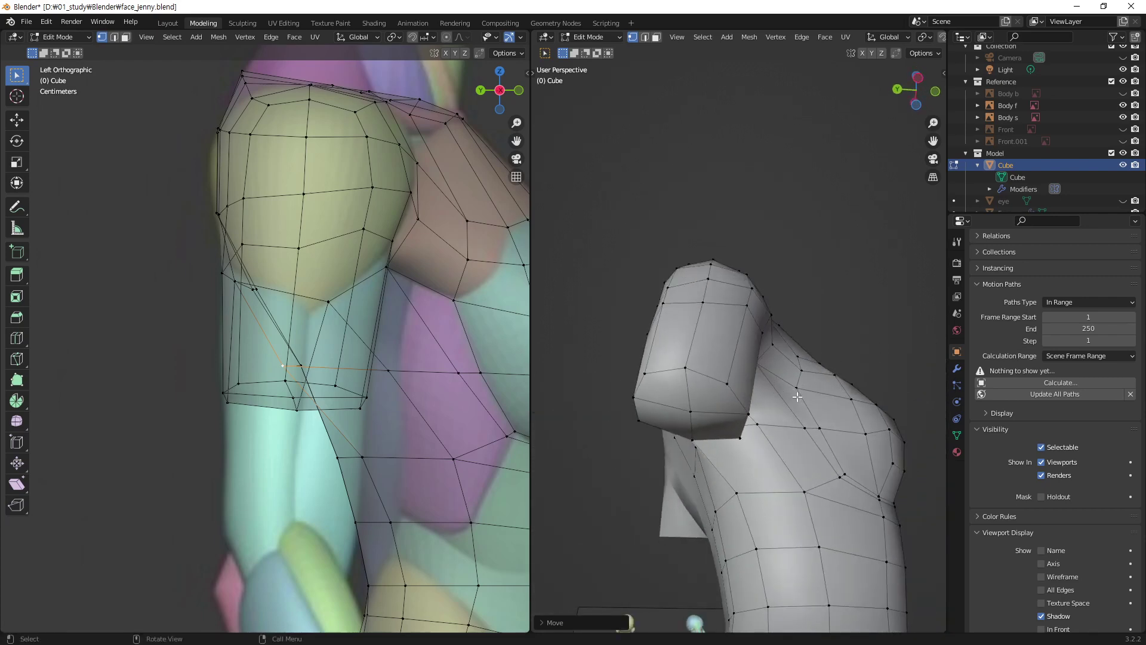
key("KP_1")
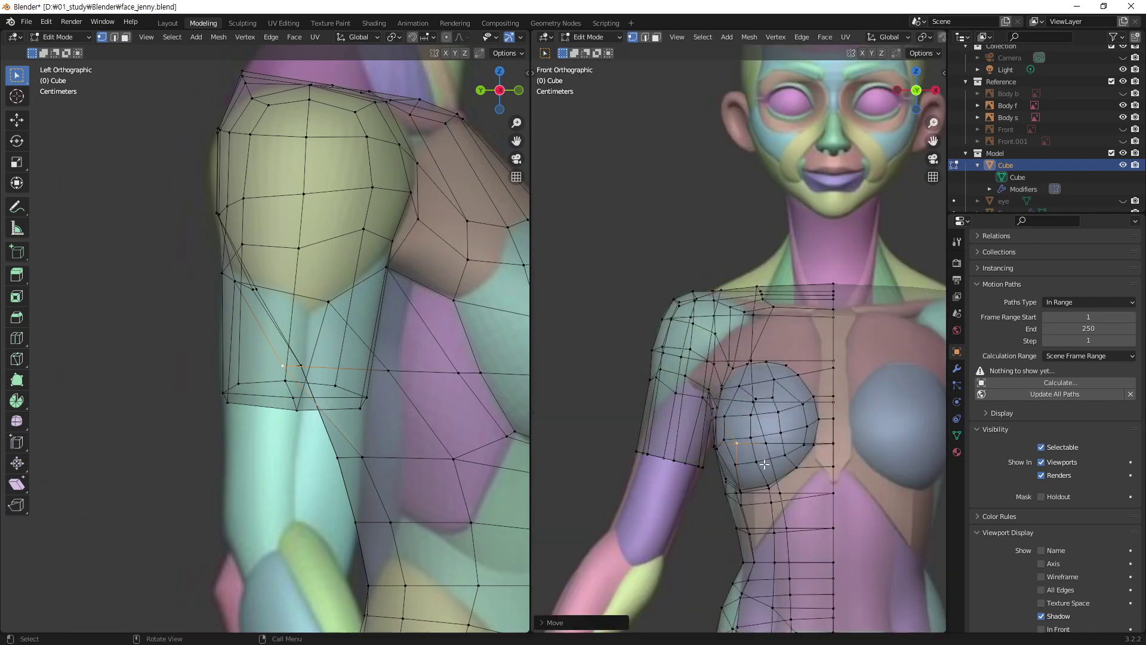
- Pick an armpit vertex and reposition it twice to match the reference
scroll(765, 463, "up", 3)
mouse_move(727, 517)
left_mouse_down()
mouse_move(661, 493)
mouse_move(719, 438)
mouse_move(751, 501)
left_mouse_up()
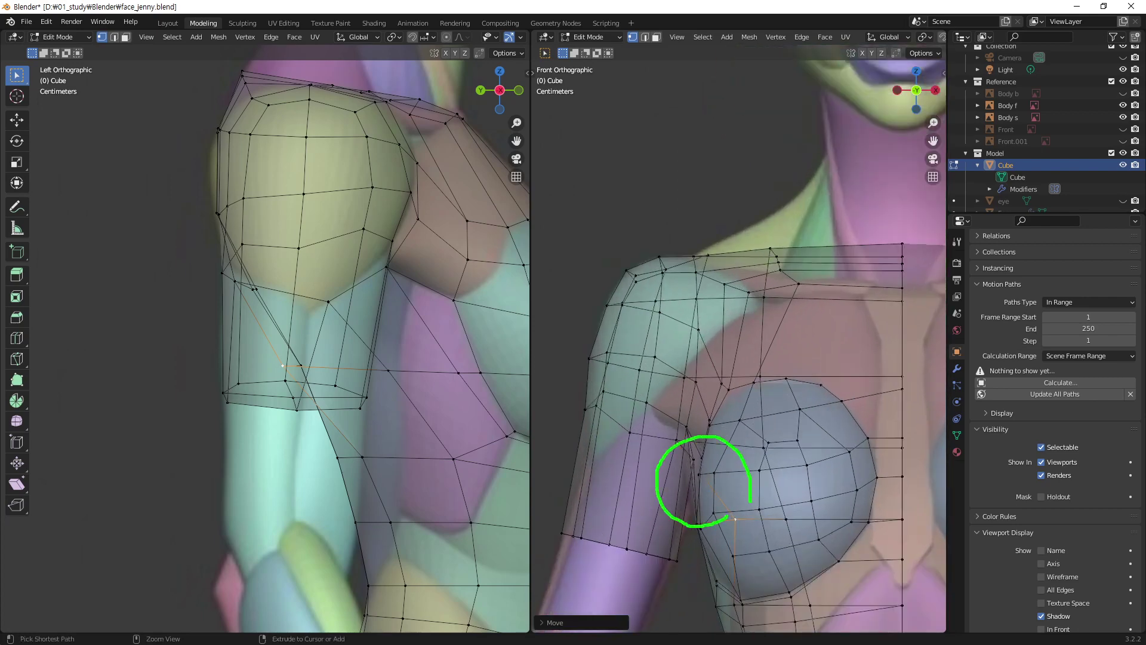
middle_click_drag(754, 543, 806, 502)
left_click_drag(903, 478, 711, 472, "ctrl")
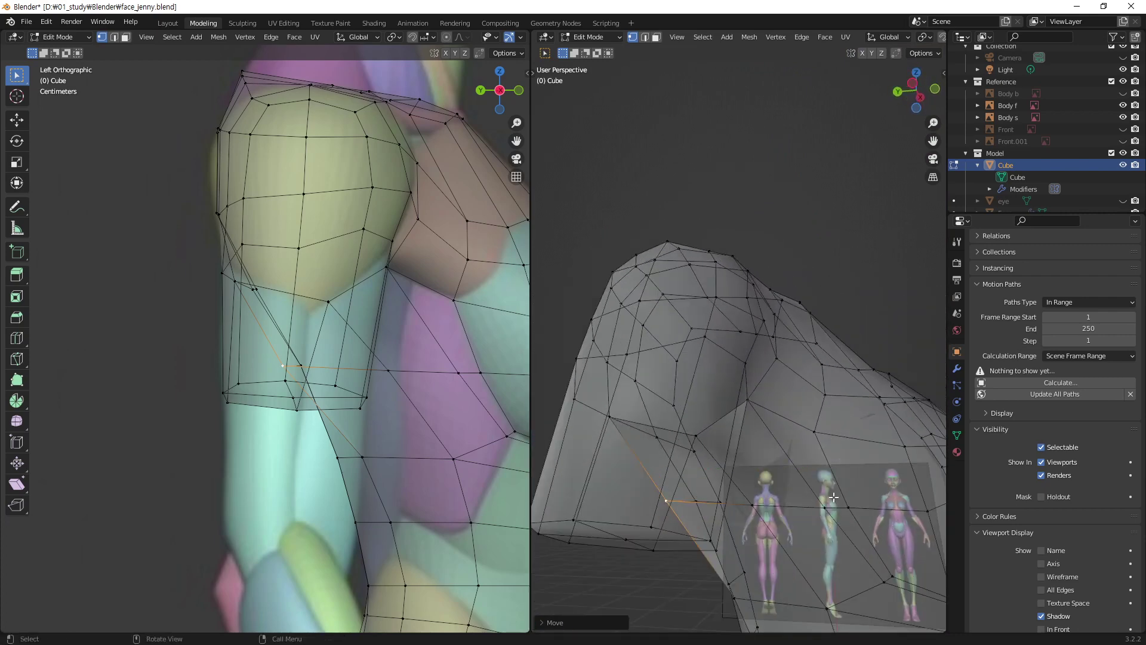
mouse_move(740, 477)
middle_mouse_down()
mouse_move(755, 451)
mouse_move(734, 481)
mouse_move(747, 478)
mouse_move(760, 499)
middle_mouse_up()
left_click(706, 426)
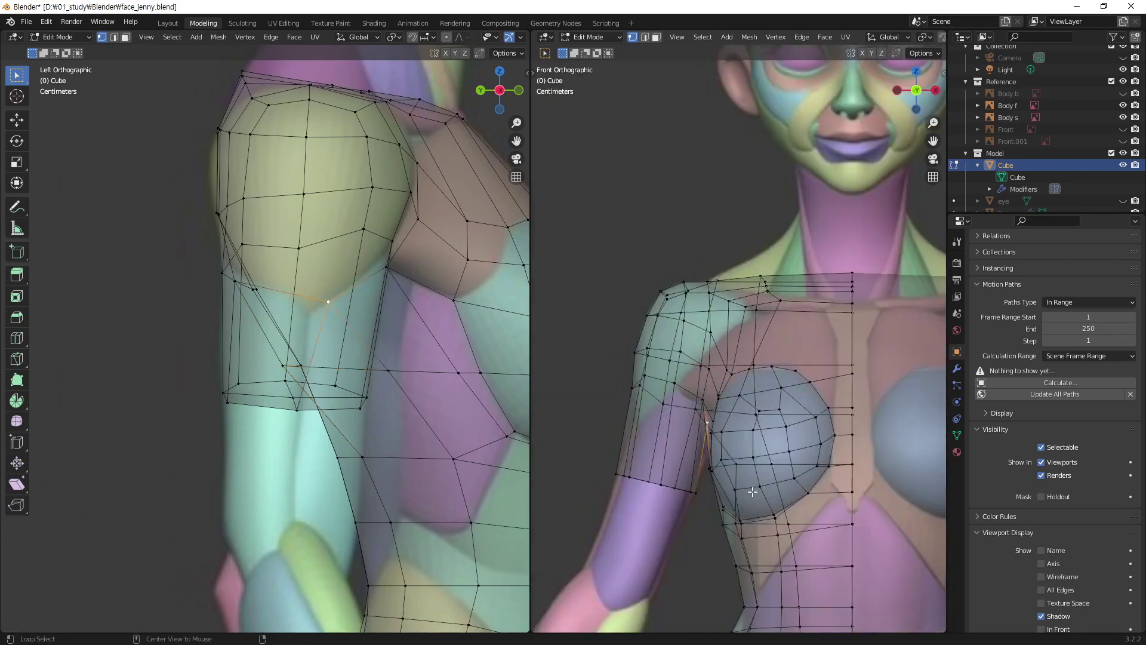
scroll(759, 499, "up", 1)
scroll(765, 427, "up", 1)
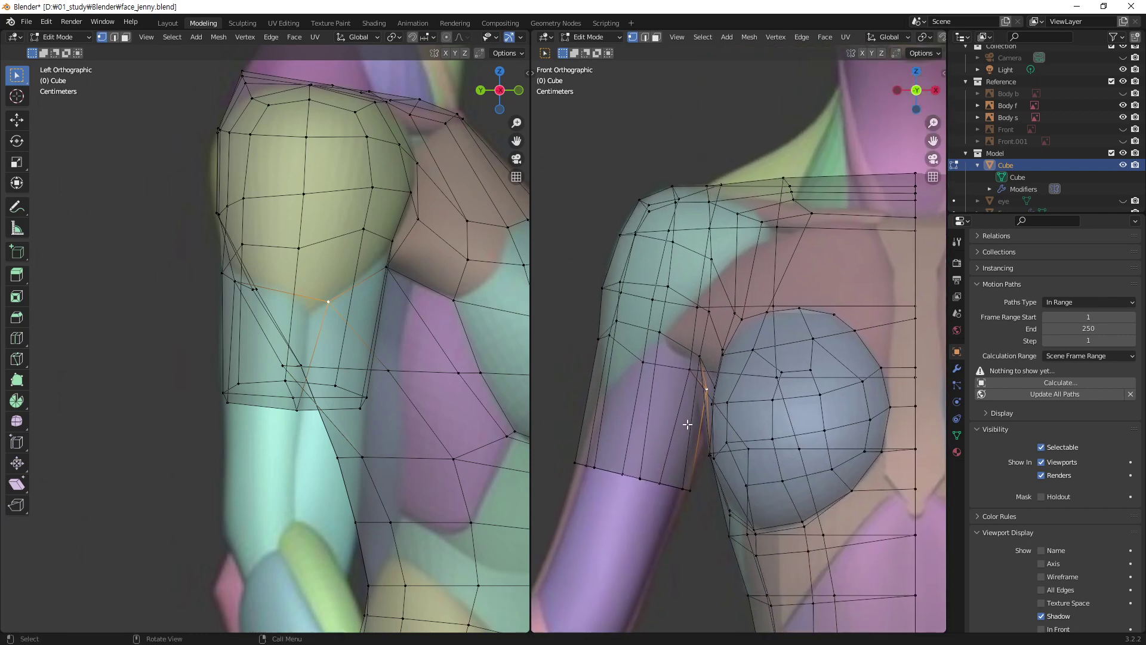
key("g")
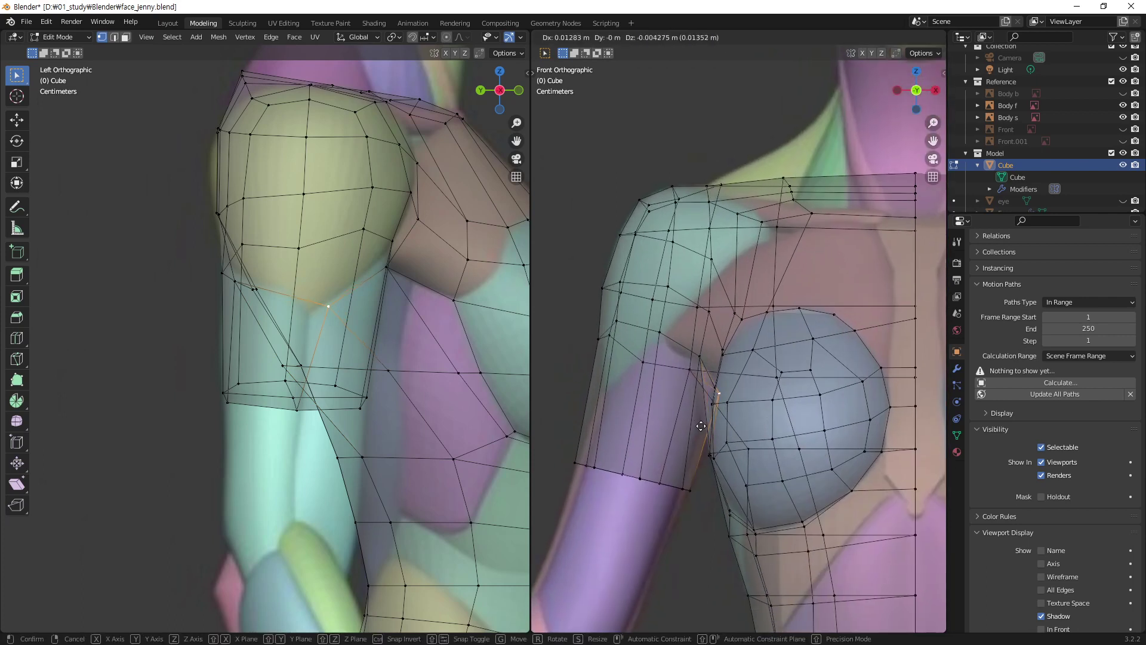
left_click(701, 425)
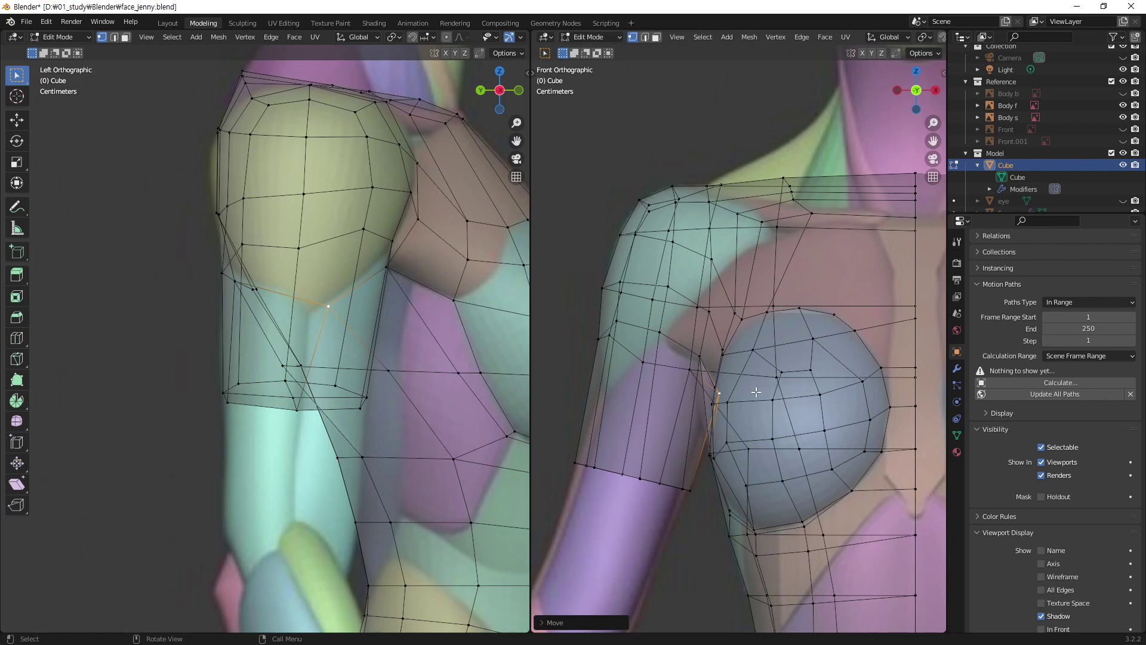
key("g")
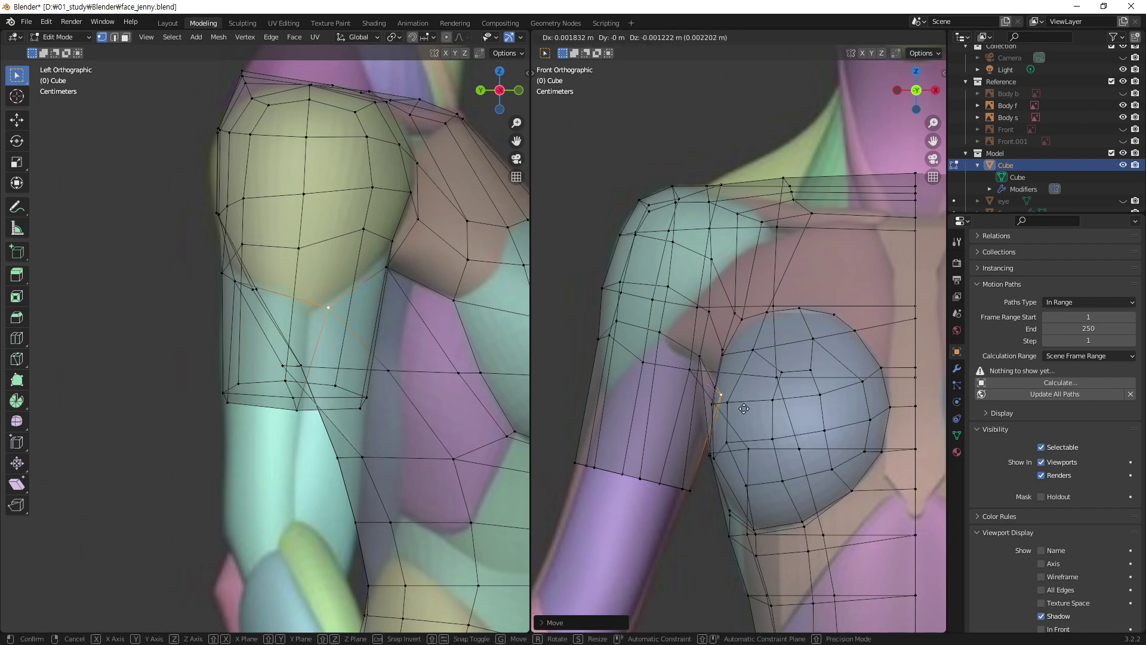
left_click(741, 418)
- Move the armpit vertex left, then shift it right along X
mouse_move(729, 455)
middle_mouse_down()
mouse_move(817, 390)
mouse_move(674, 402)
mouse_move(760, 430)
middle_mouse_up()
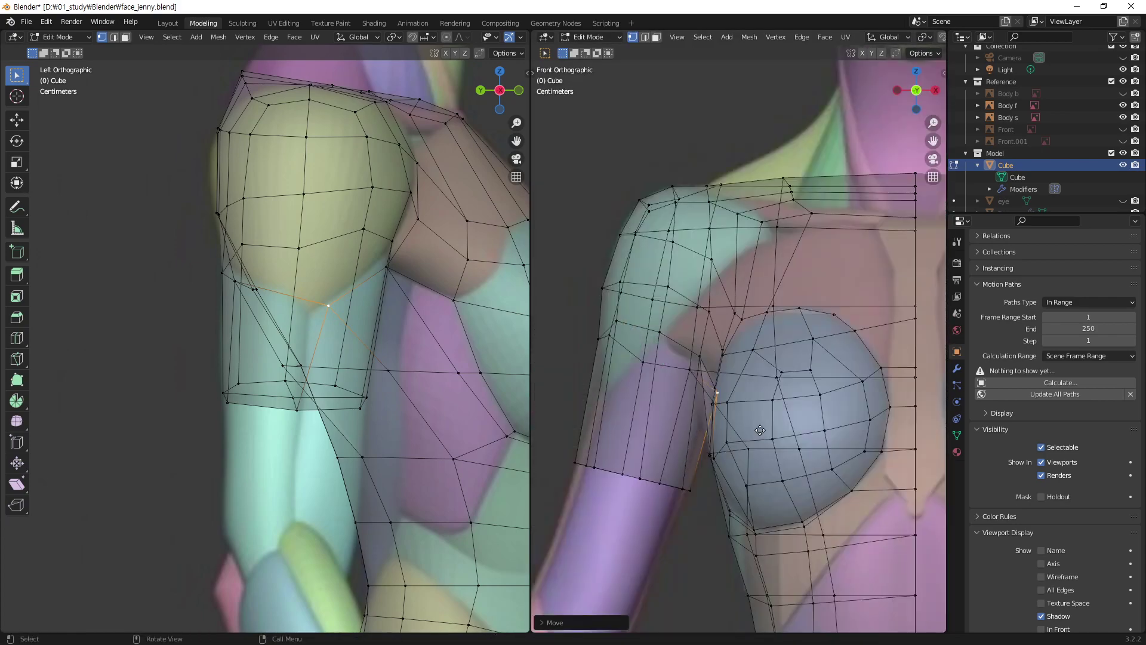
key("g")
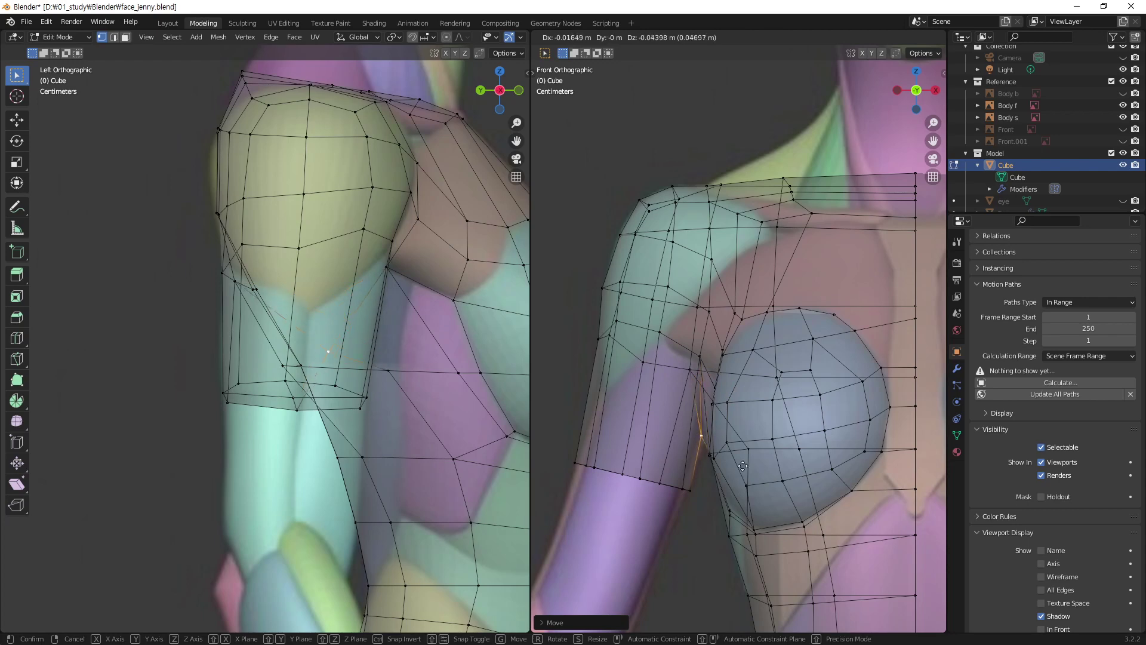
left_click(742, 430)
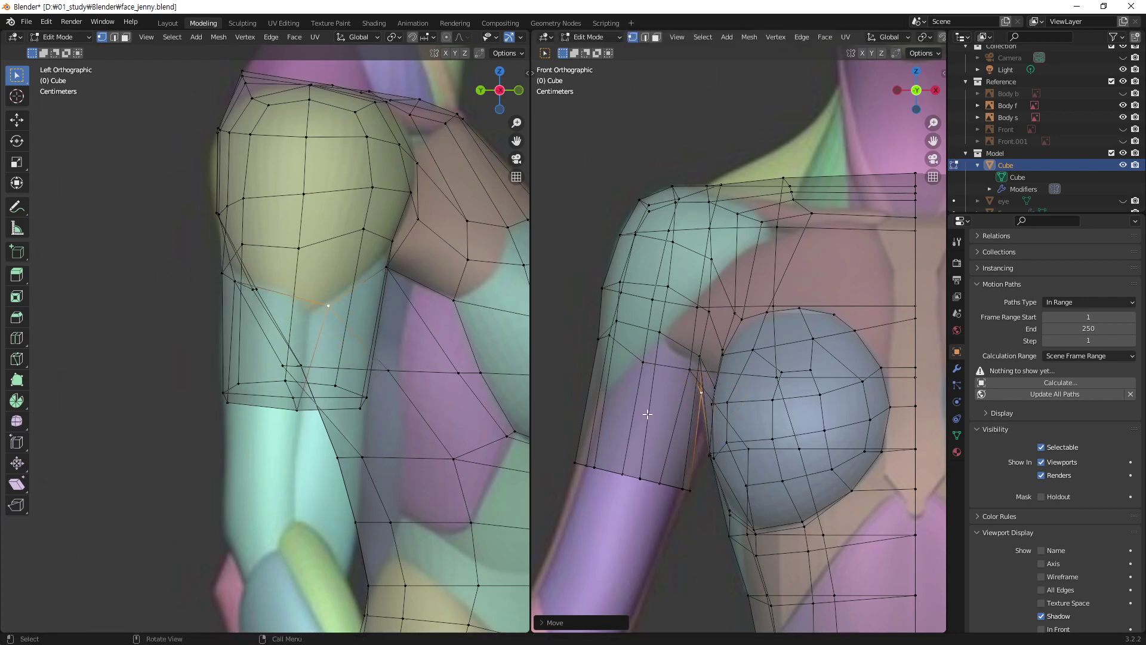
mouse_move(673, 453)
middle_mouse_down()
mouse_move(847, 460)
mouse_move(900, 333)
mouse_move(916, 402)
mouse_move(833, 317)
middle_mouse_up()
middle_click_drag(797, 275, 605, 382, "alt")
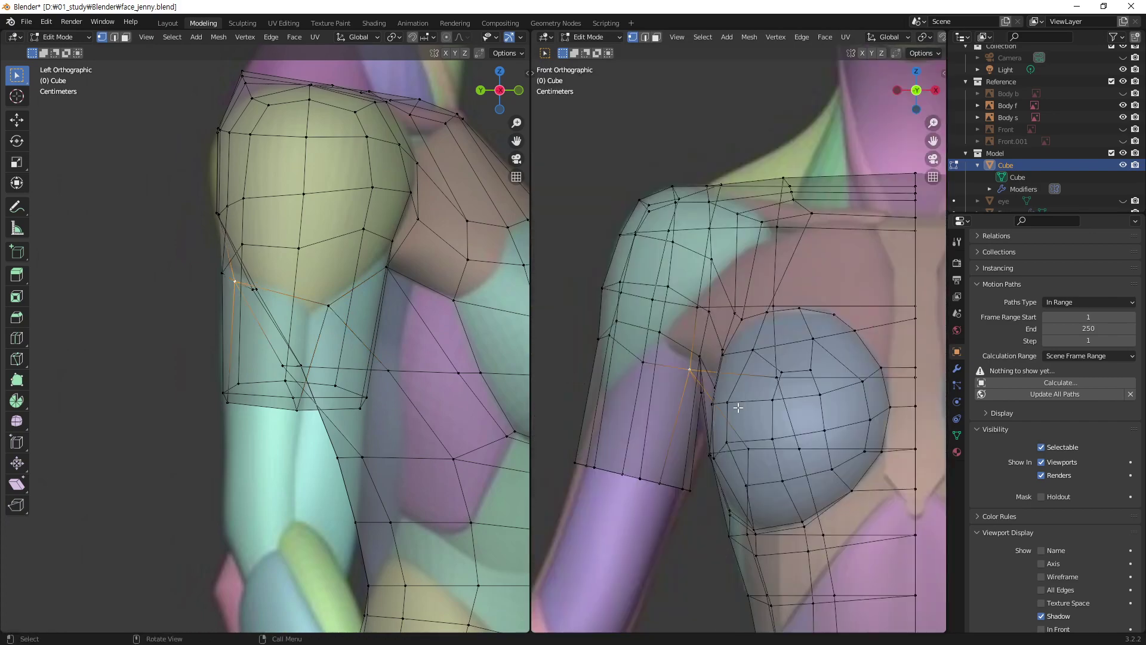
key("g")
key("x")
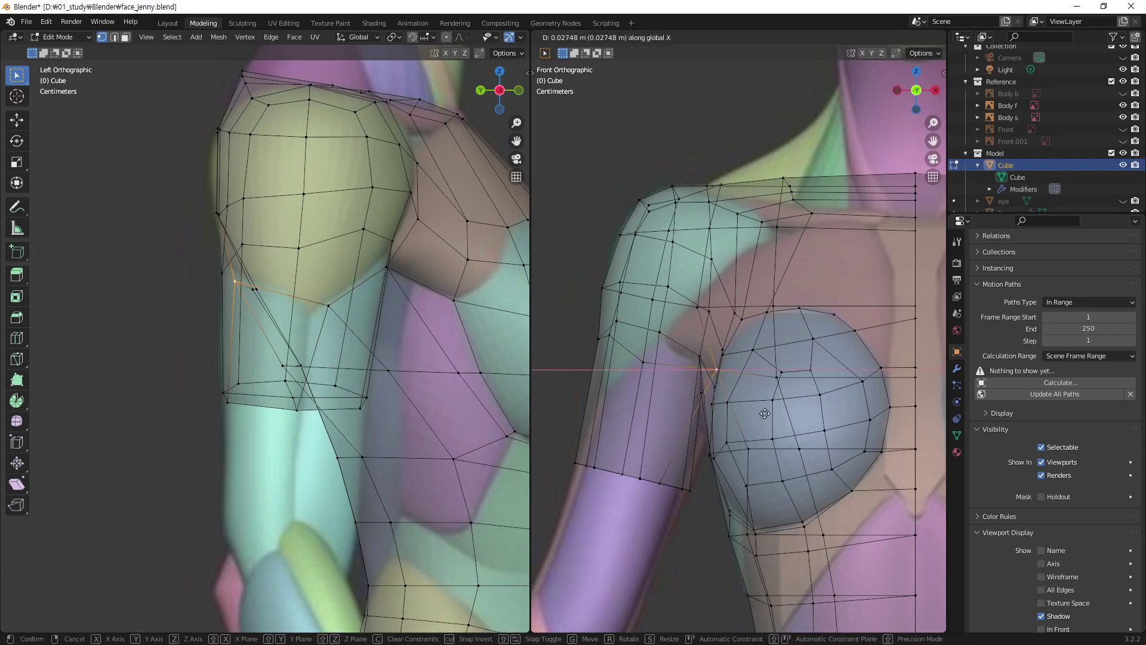
left_click(756, 407)
- Slide the arm edge loop about 0.03 m along X and lower one armpit vertex
mouse_move(736, 476)
middle_mouse_down()
mouse_move(892, 327)
mouse_move(863, 566)
middle_mouse_up()
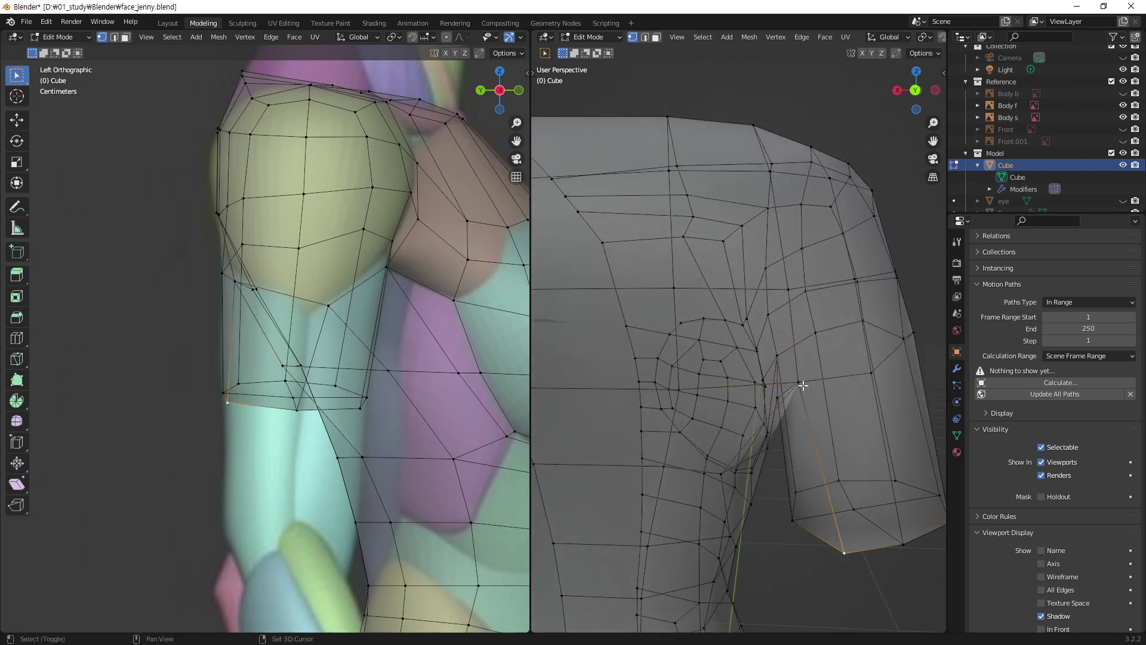
mouse_move(827, 448)
middle_mouse_down()
mouse_move(591, 440)
mouse_move(697, 425)
middle_mouse_up()
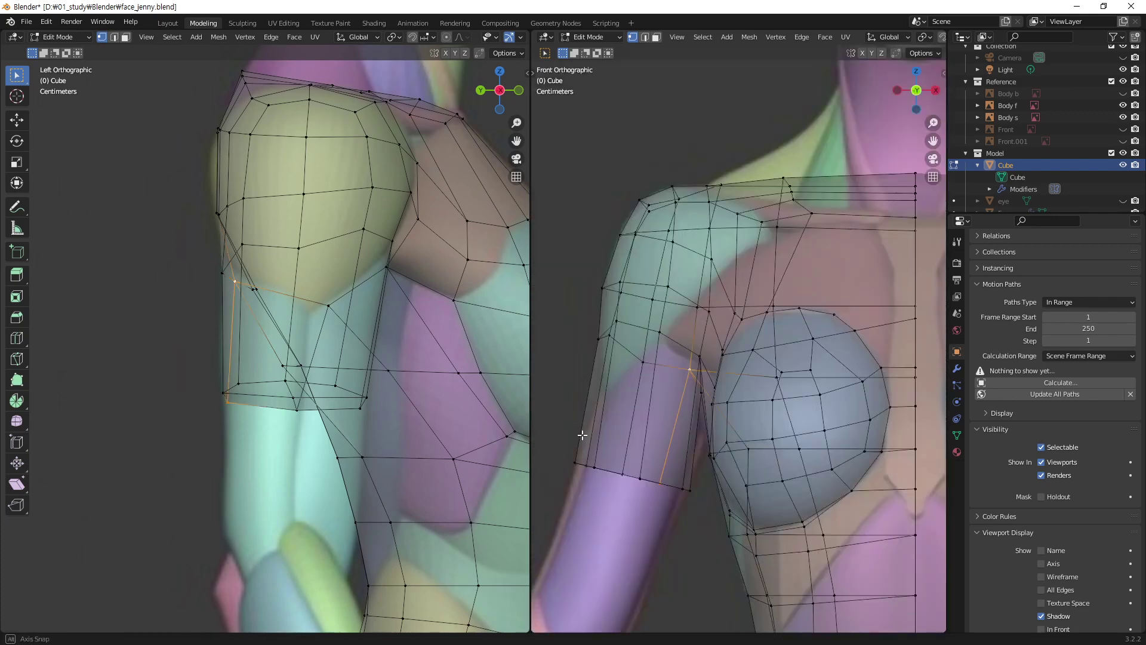
key("g")
key("x")
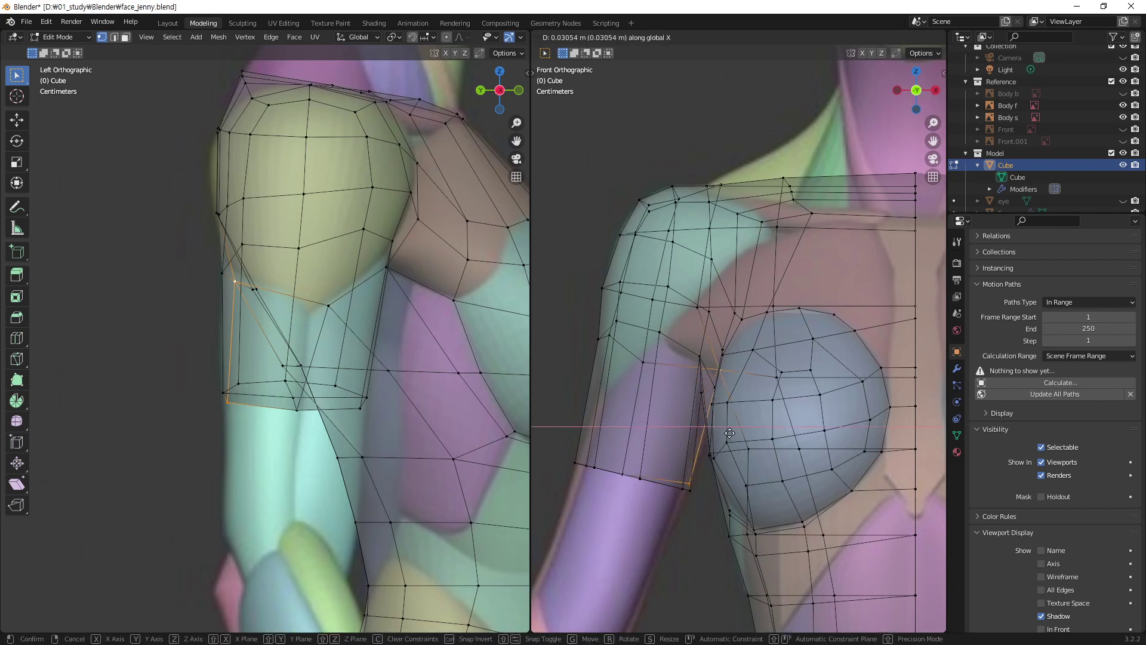
left_click(733, 422)
left_click(722, 371)
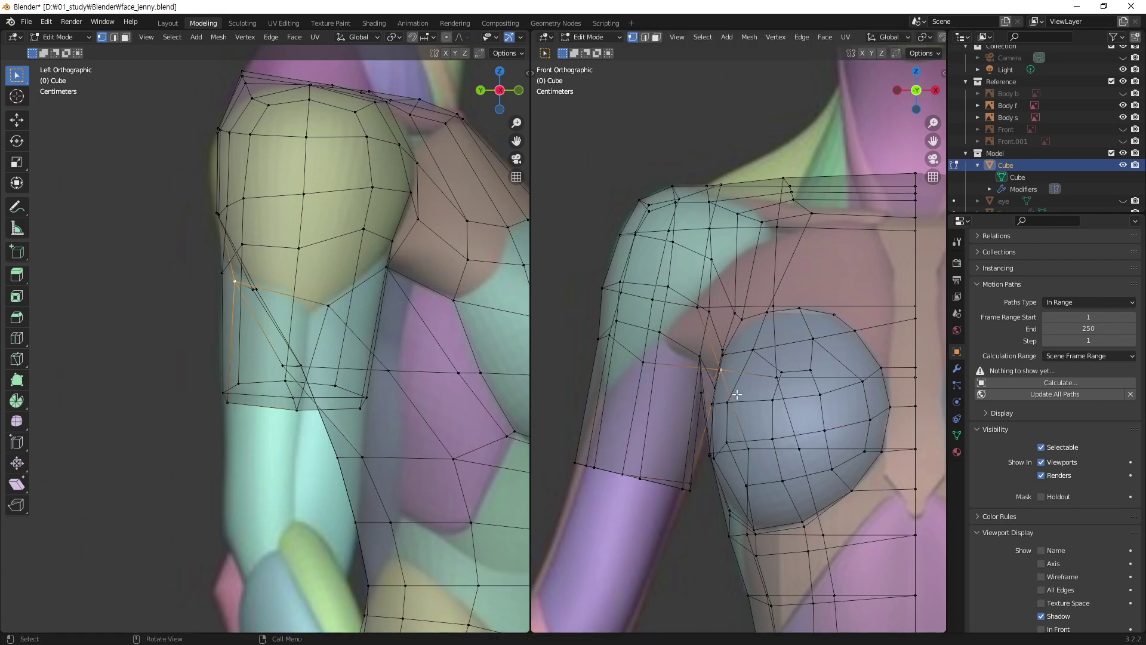
key("g")
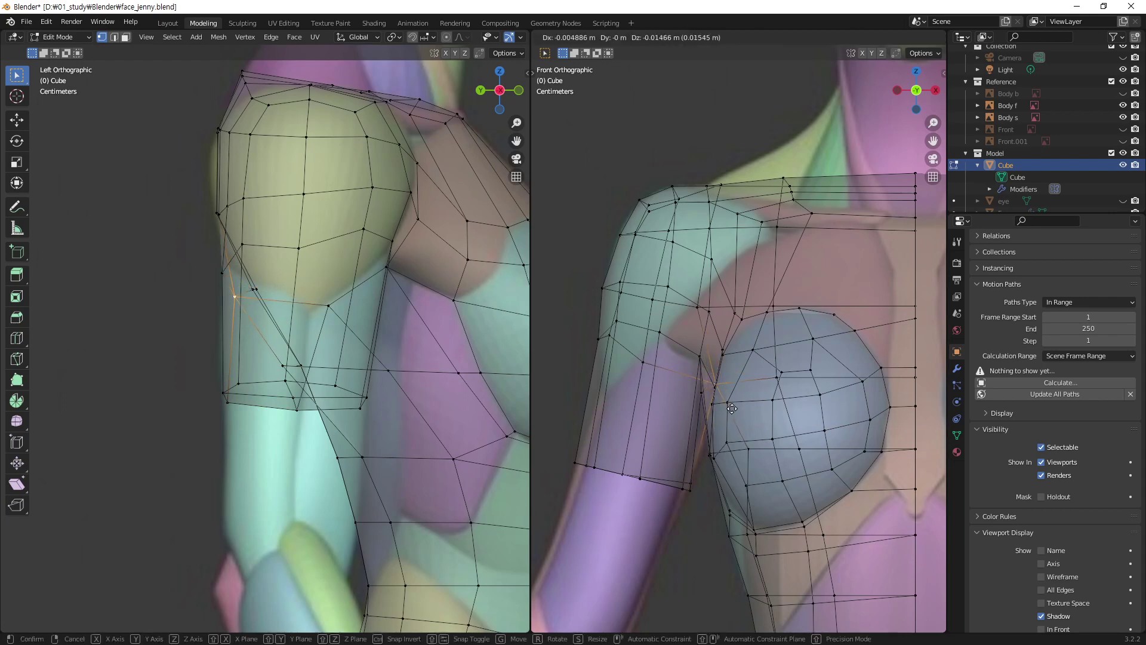
left_click(732, 409)
- Hide the front body reference and orbit both views to inspect the shoulder and back
middle_click_drag(679, 424, 805, 357)
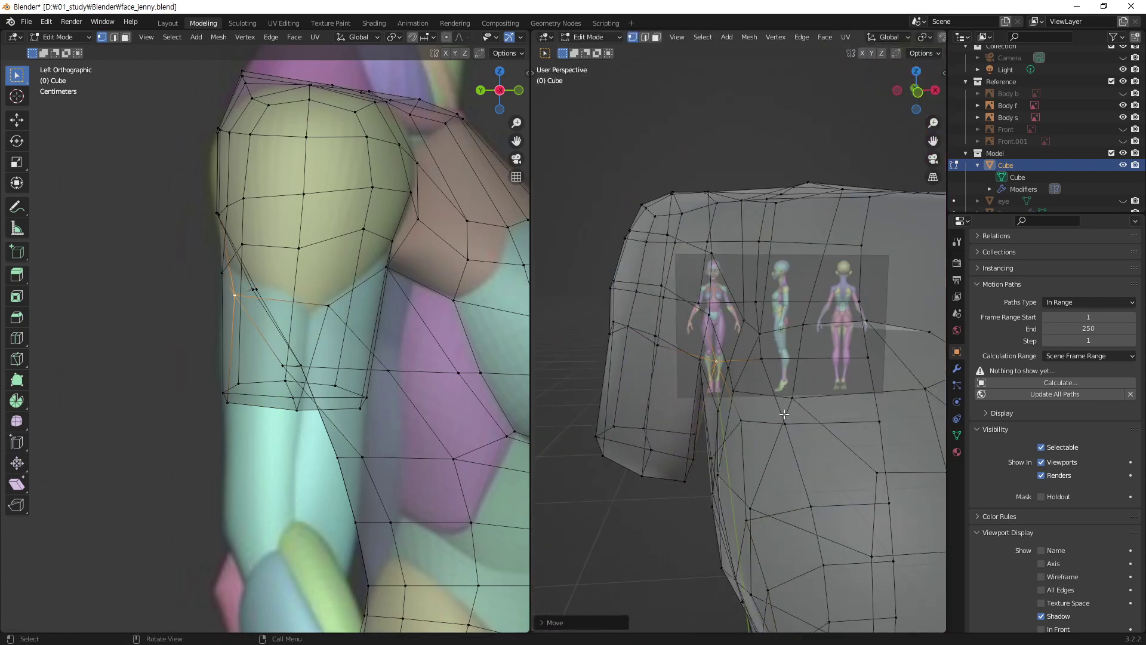
scroll(805, 357, "down", 2)
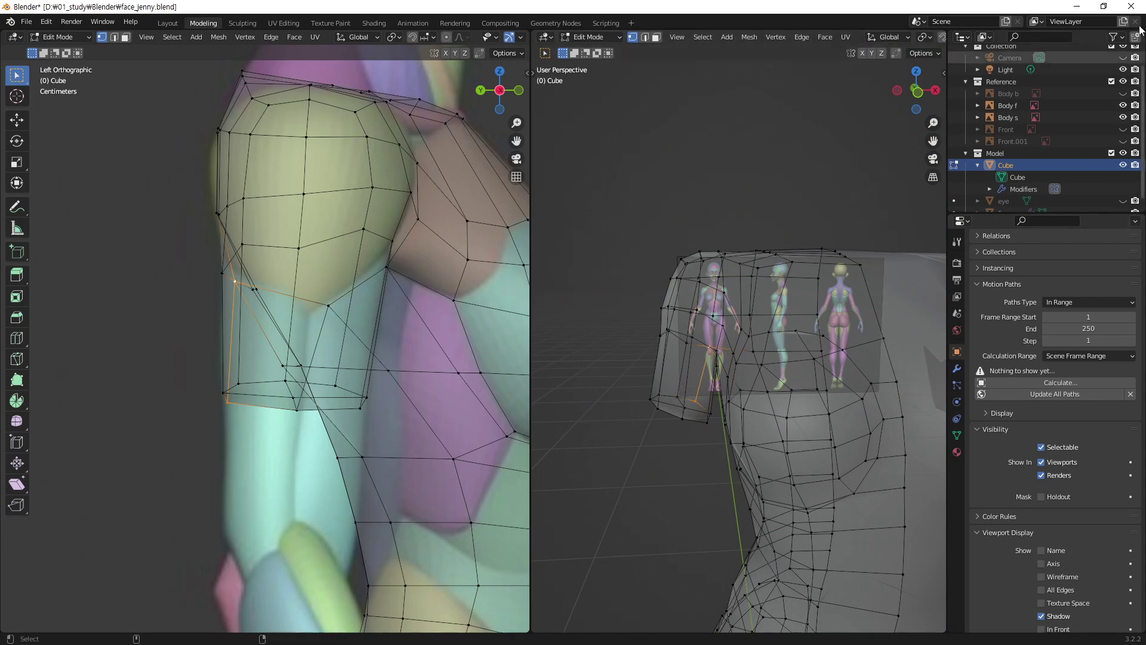
left_click(1123, 105)
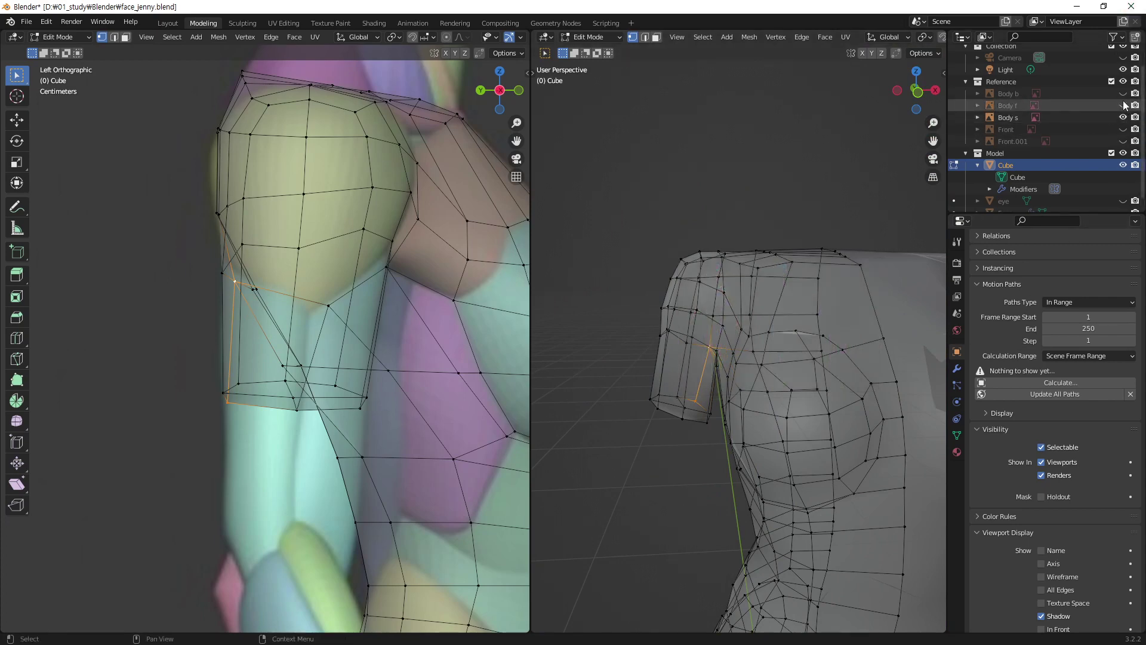
mouse_move(730, 337)
middle_mouse_down()
mouse_move(793, 360)
mouse_move(759, 393)
middle_mouse_up()
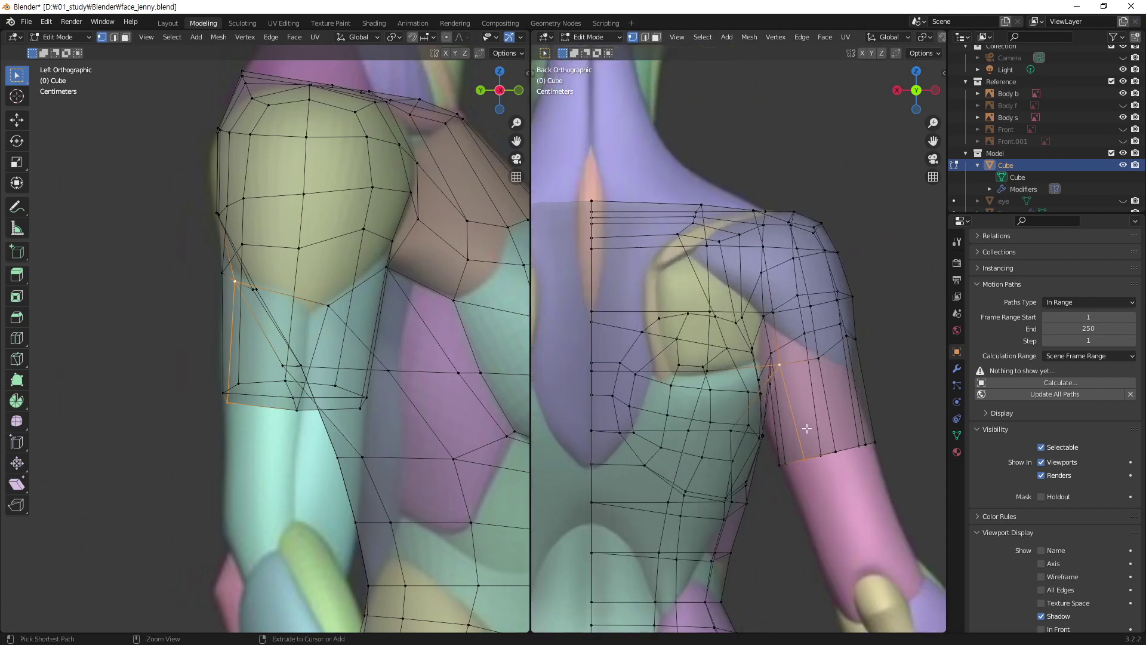
mouse_move(757, 328)
left_mouse_down()
mouse_move(764, 440)
mouse_move(835, 593)
left_mouse_up()
key("ctrl+z")
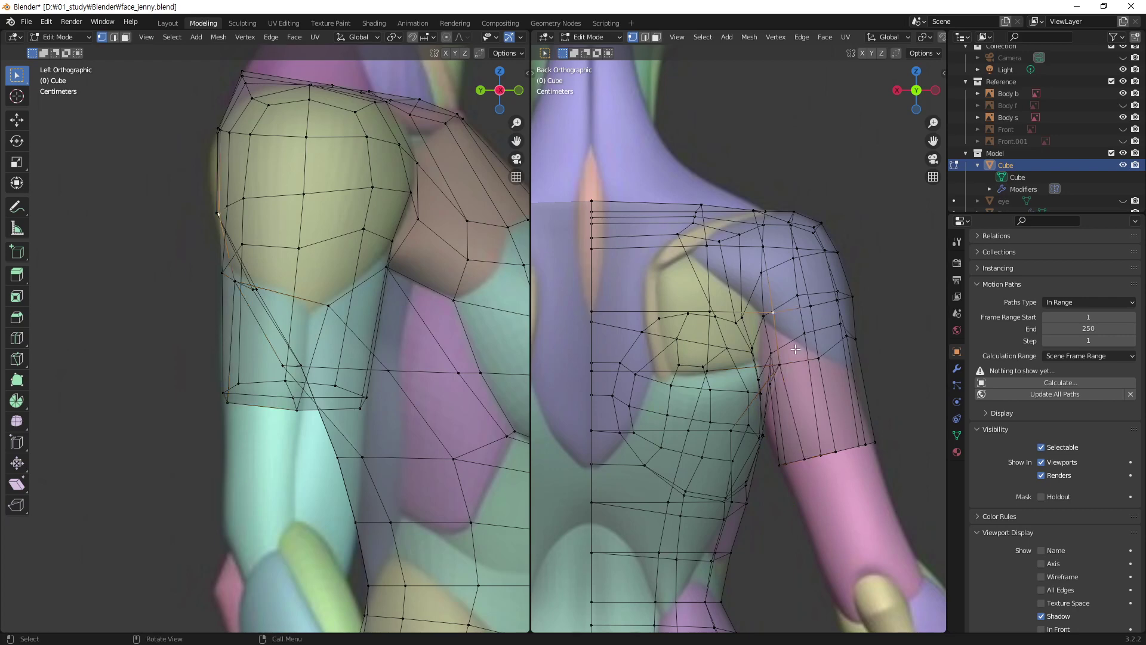
scroll(283, 246, "down", 5)
middle_click_drag(402, 261, 274, 253)
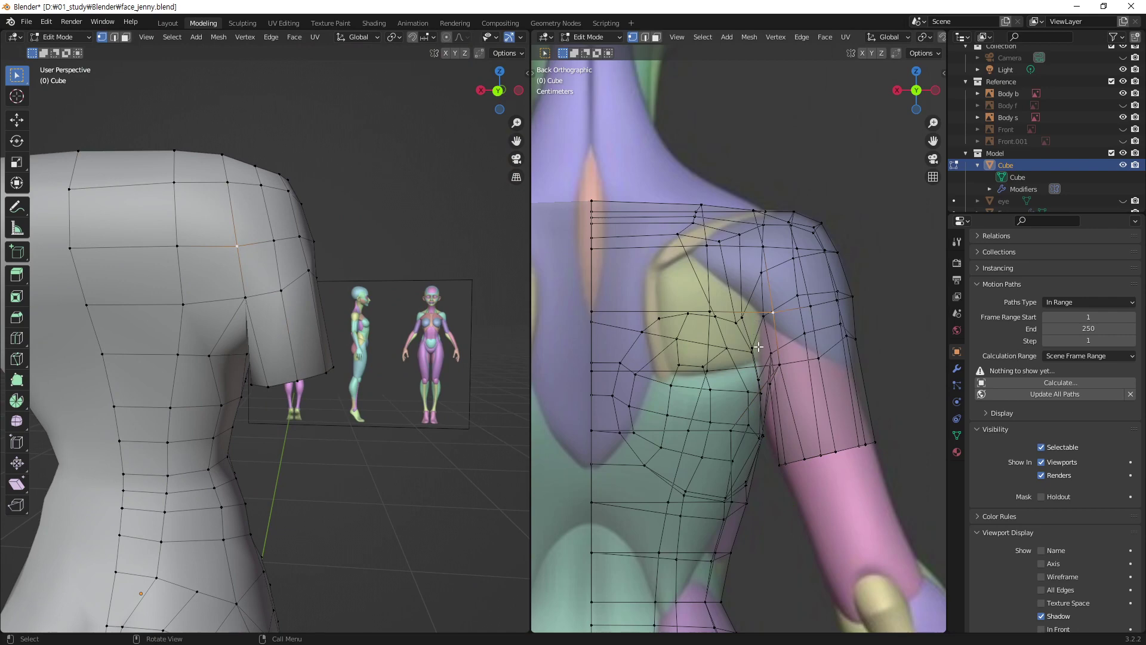
- Shift the shoulder vertex along X, then lower it along Z
key("g")
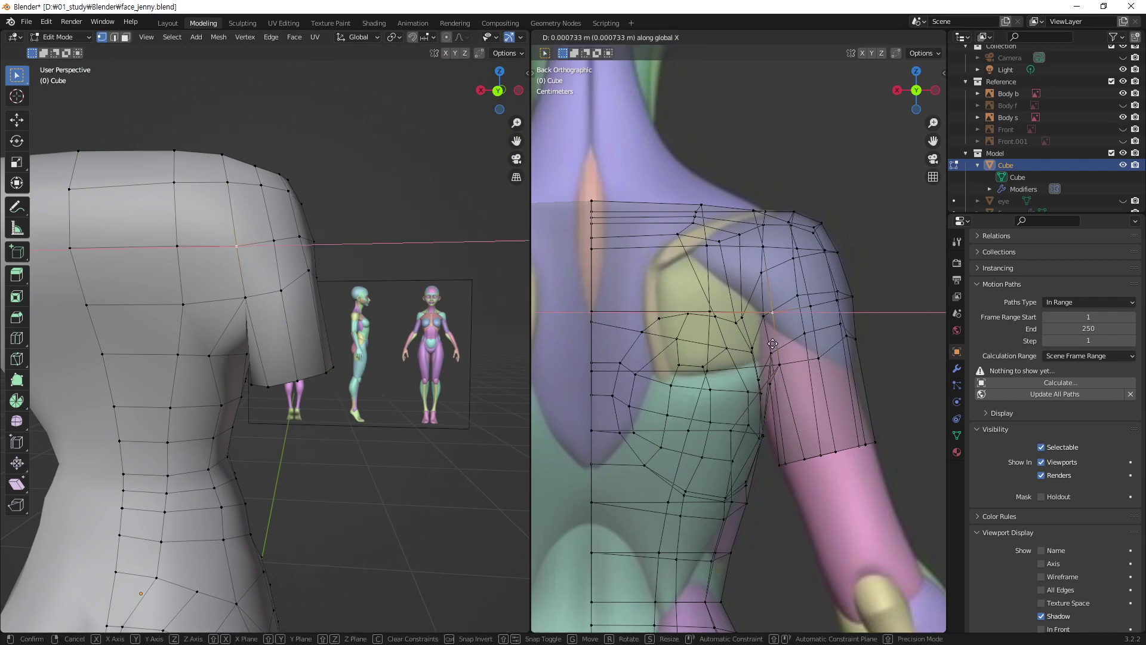
key("x")
left_click(764, 345)
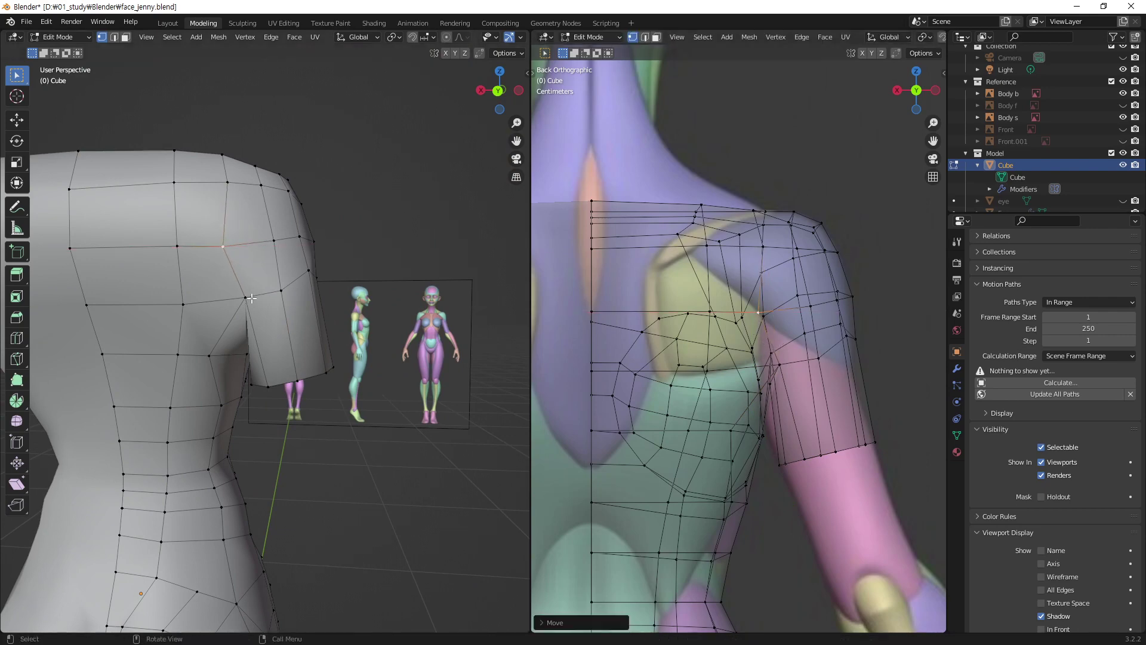
key("g")
key("z")
left_click(817, 406)
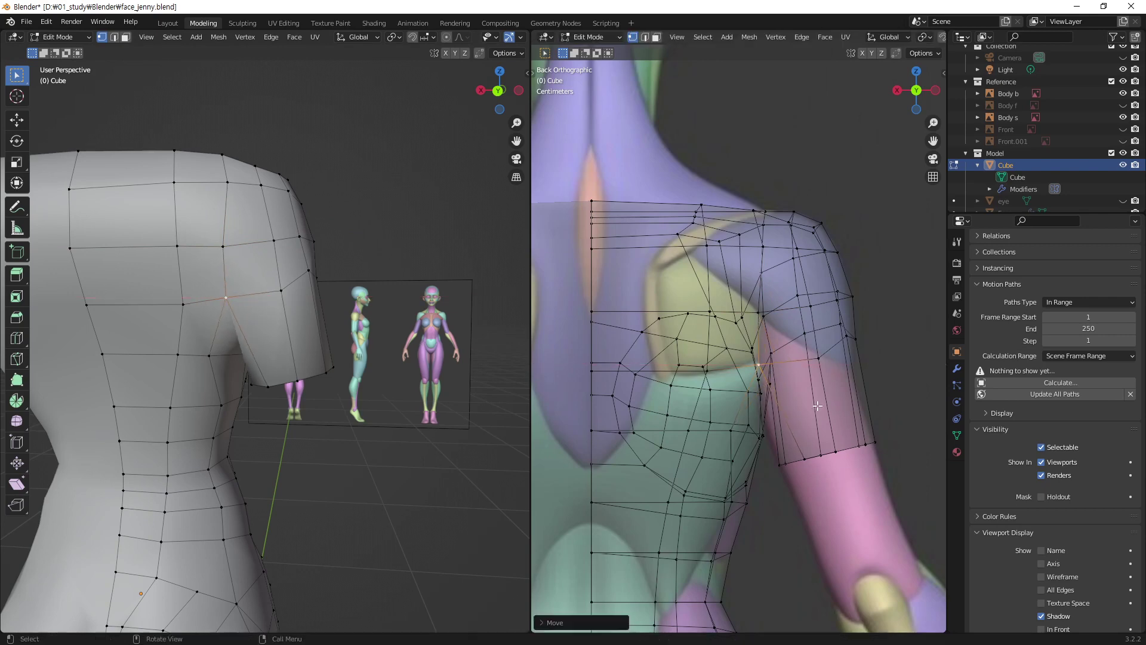
- Pull a vertex on the back of the arm inward and lower it slightly
left_click(805, 471)
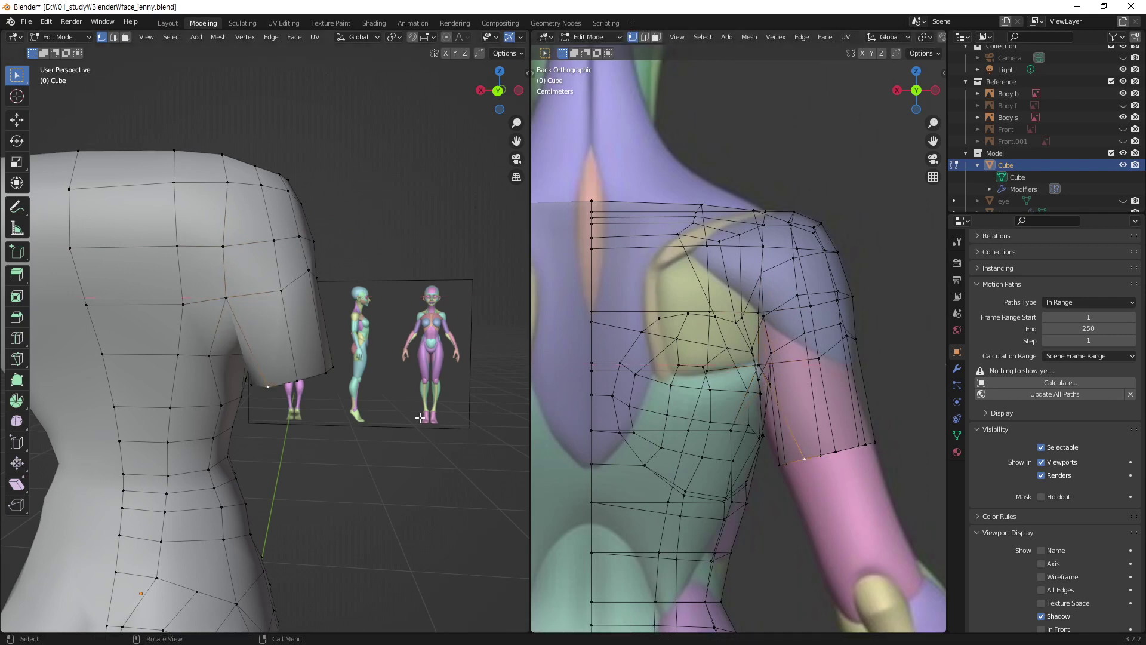
key("g")
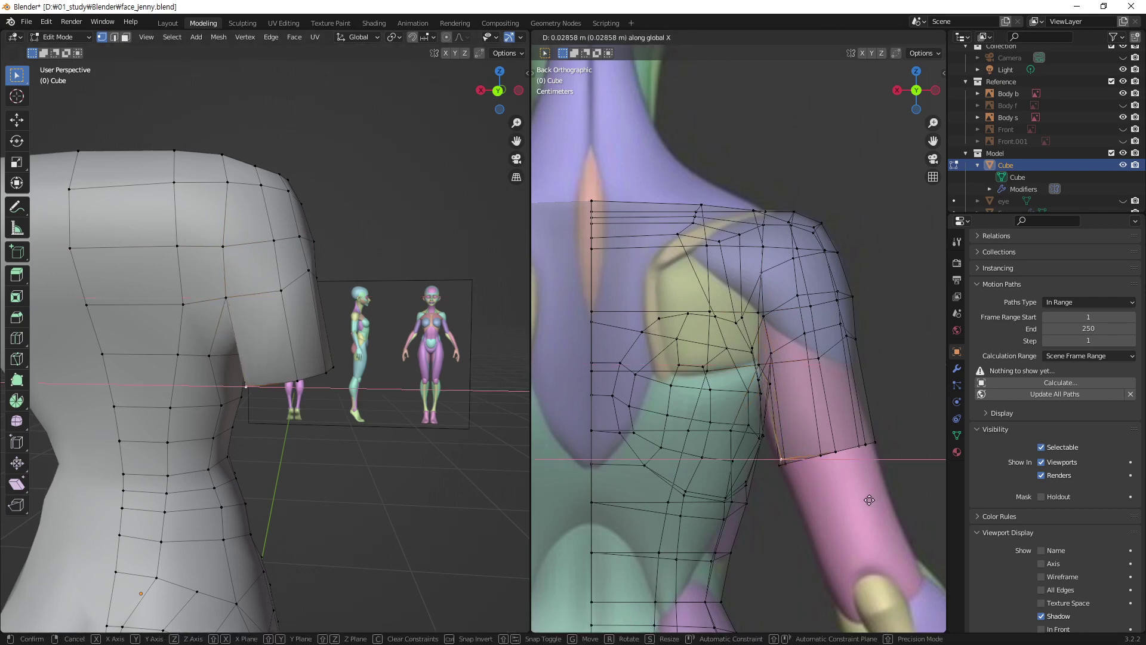
left_click(870, 501)
key("g")
key("z")
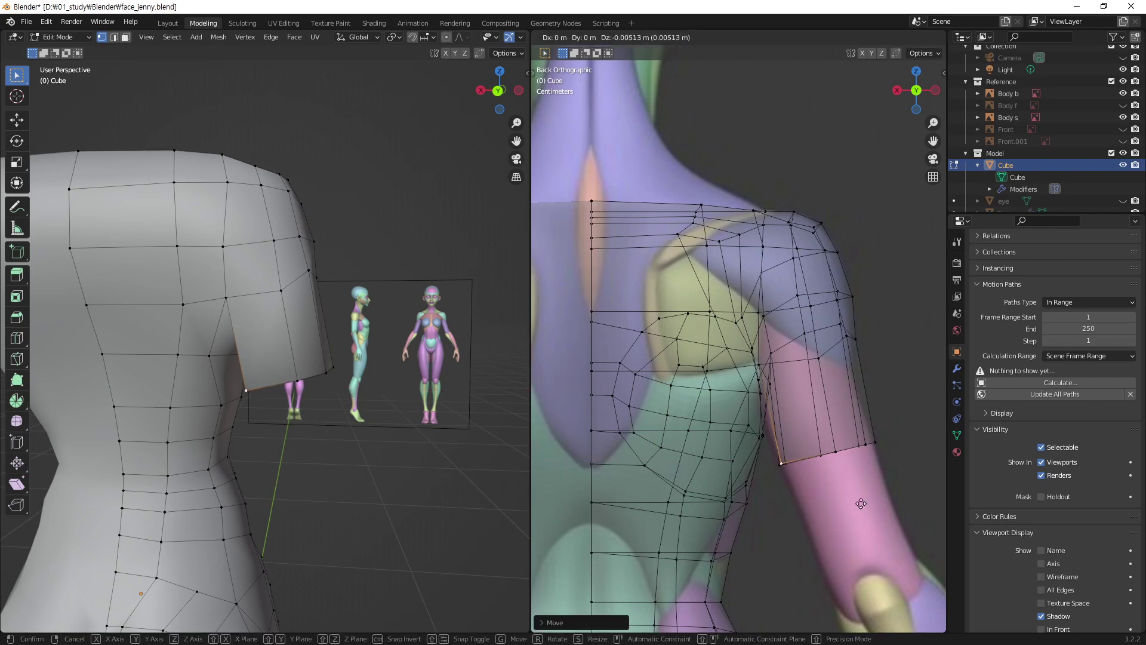
left_click(847, 501)
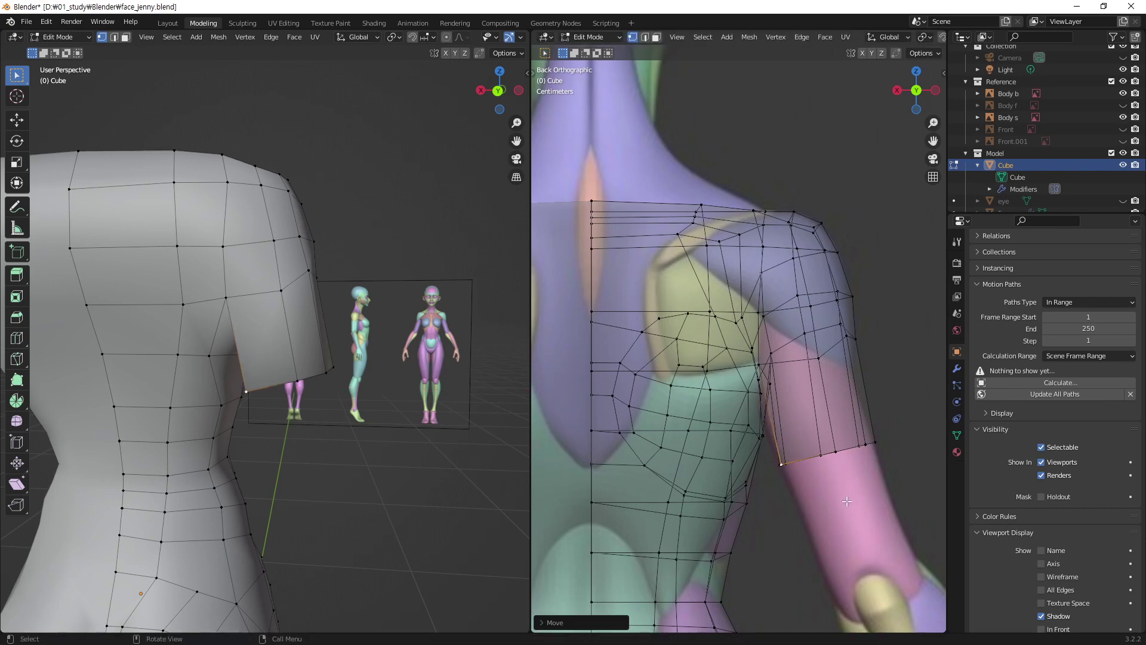
- Reposition the vertex at the back of the armpit
mouse_move(267, 365)
middle_mouse_down()
mouse_move(285, 242)
mouse_move(236, 338)
middle_mouse_up()
left_click(237, 371)
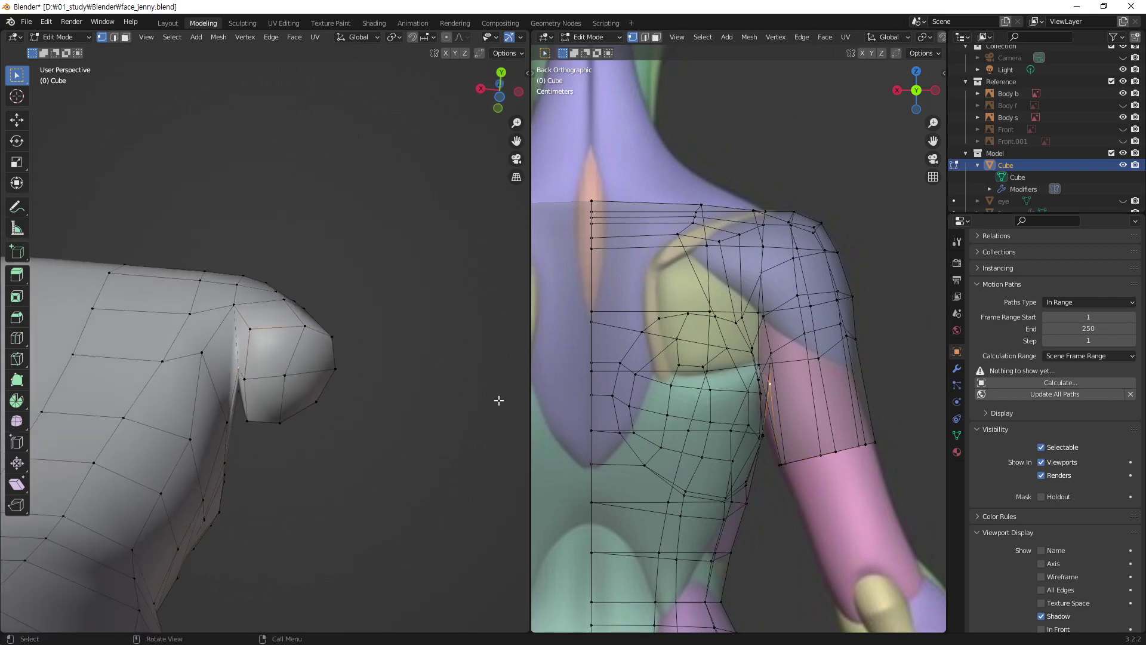
key("g")
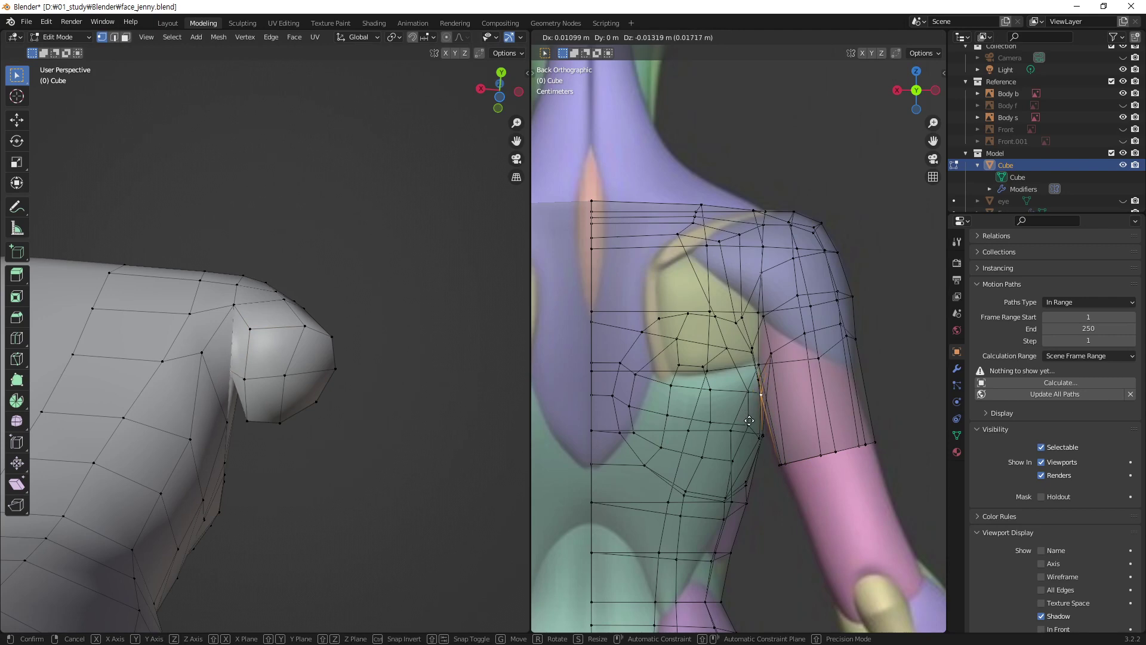
left_click(750, 402)
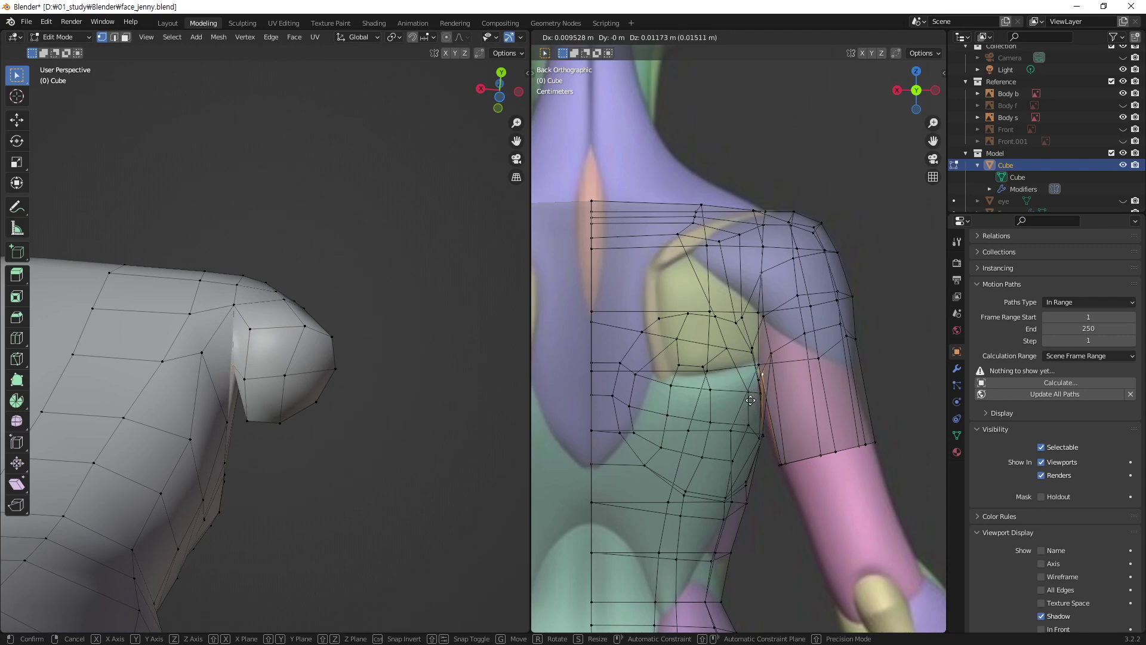
- Move the armpit crease vertex to follow the reference
middle_click_drag(231, 419, 16, 452)
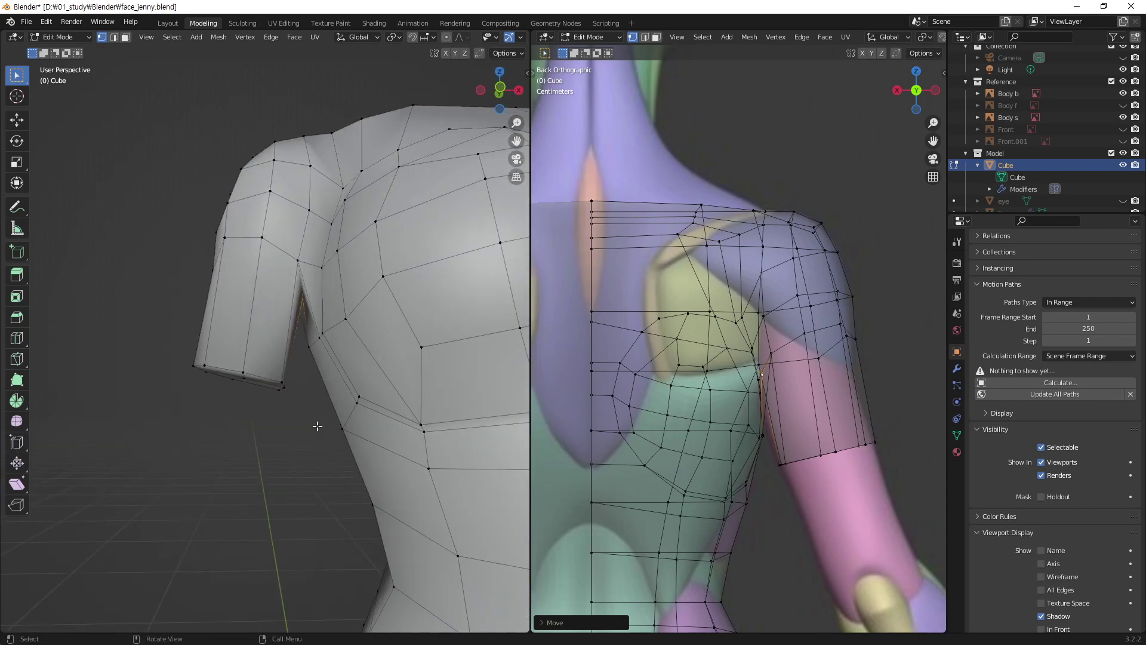
left_click(310, 347)
mouse_move(346, 366)
middle_mouse_down()
mouse_move(351, 375)
mouse_move(320, 299)
middle_mouse_up()
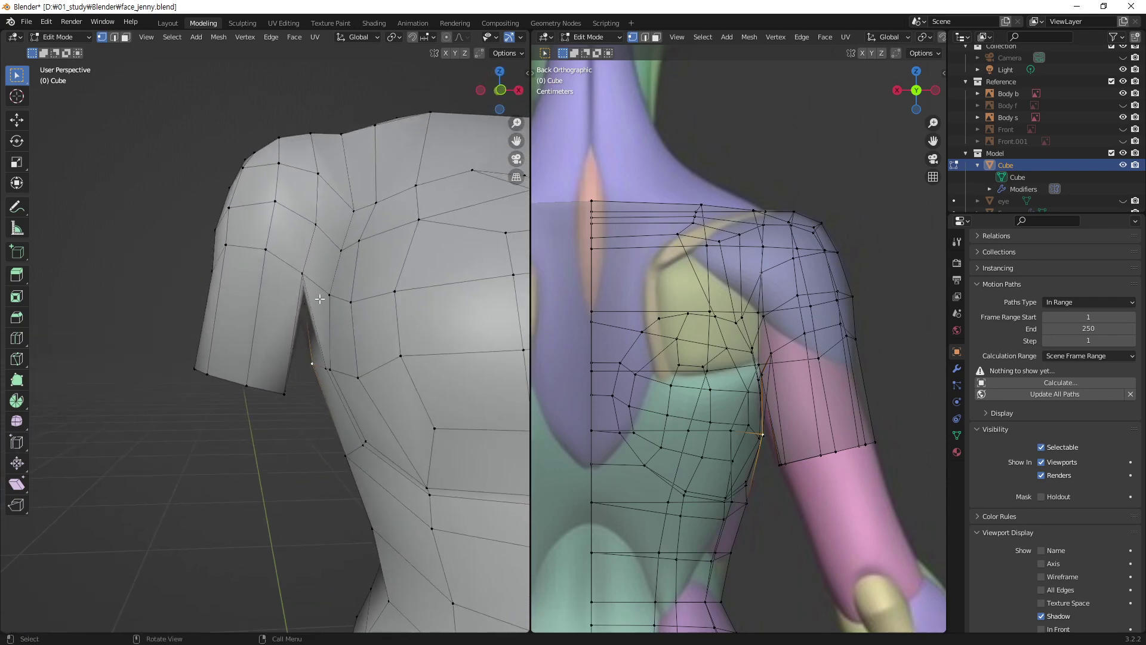
left_click(305, 273)
key("g")
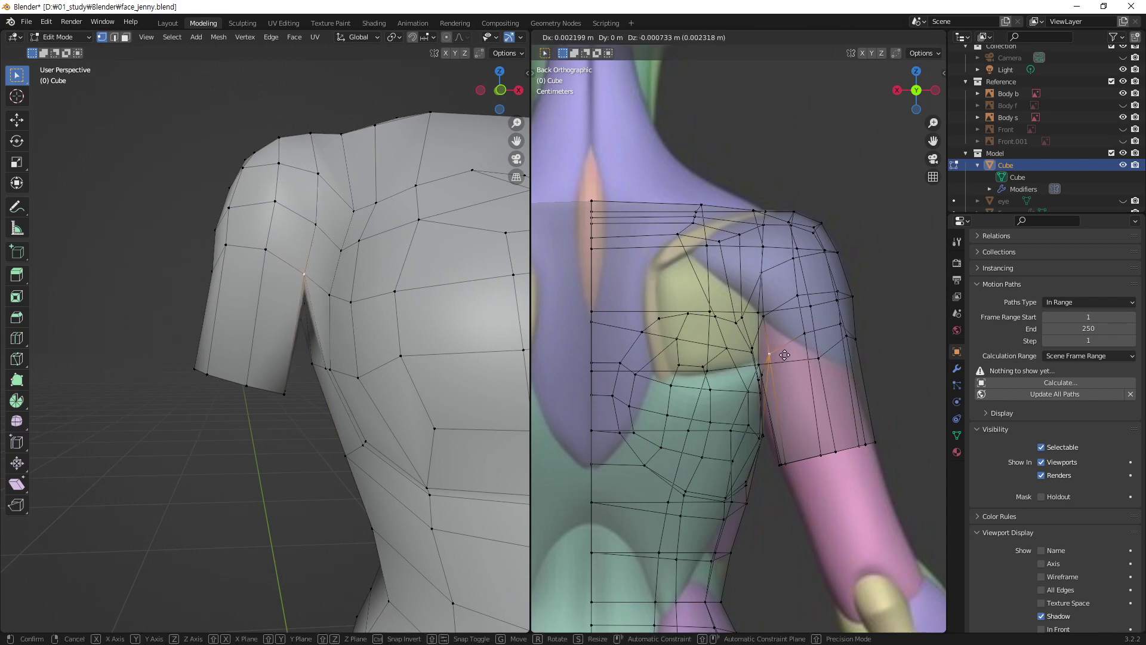
left_click(815, 356)
- Adjust two upper-arm vertices, moving the middle one up and inward
left_click(842, 322)
key("g")
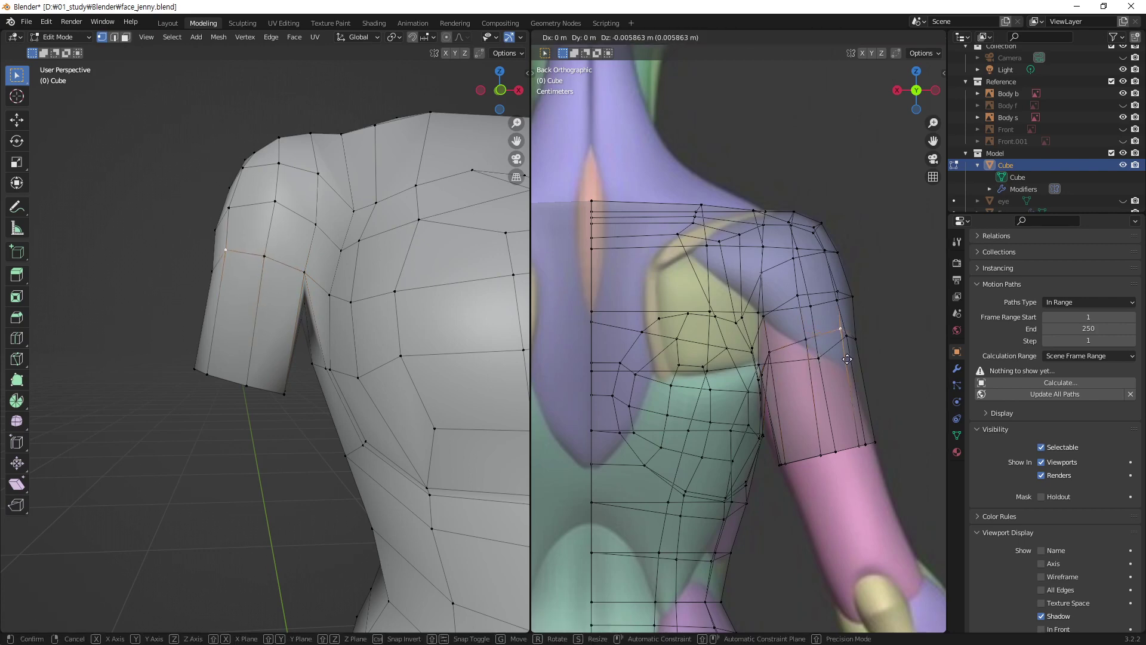
left_click(819, 352)
left_click(822, 363)
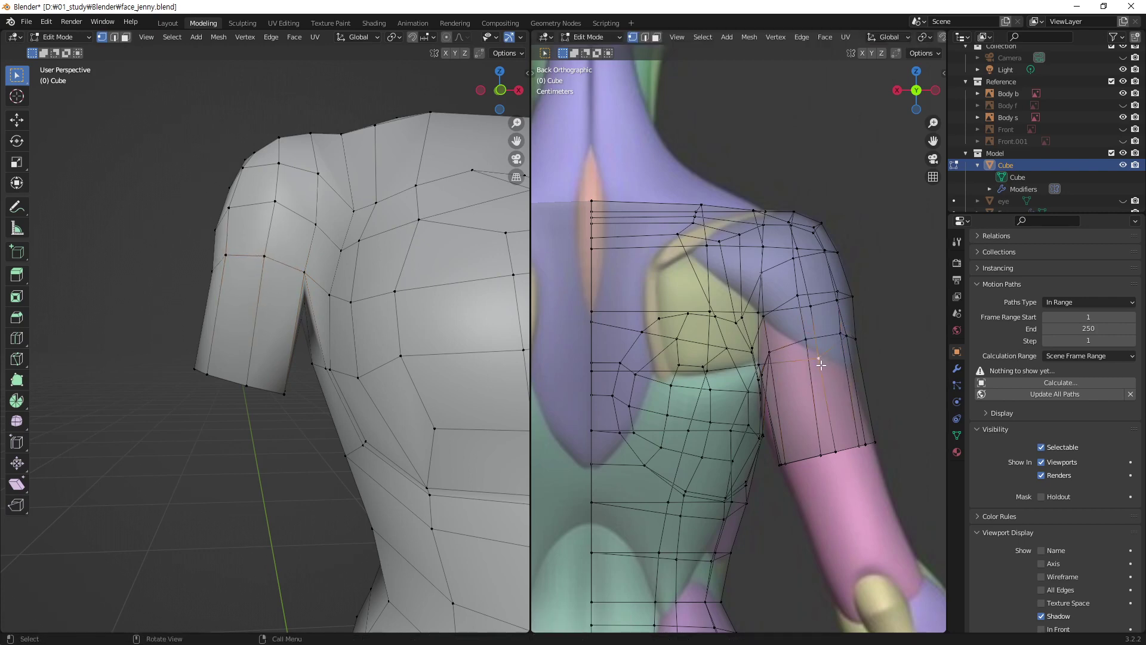
middle_click_drag(260, 293, 359, 349)
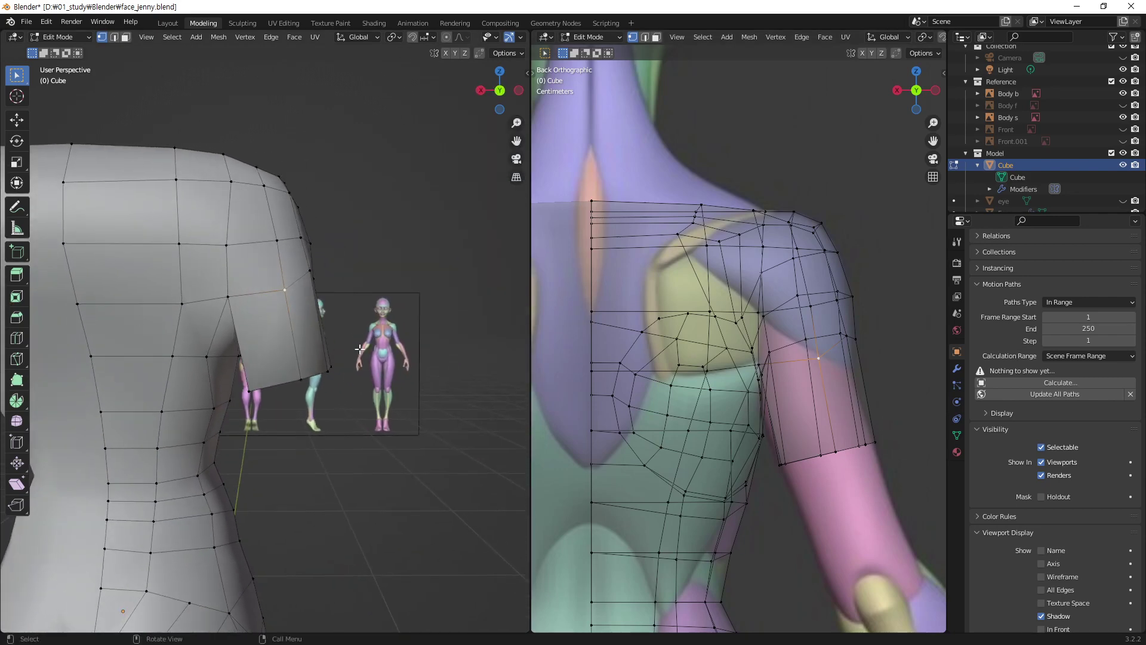
key("g")
left_click(831, 364)
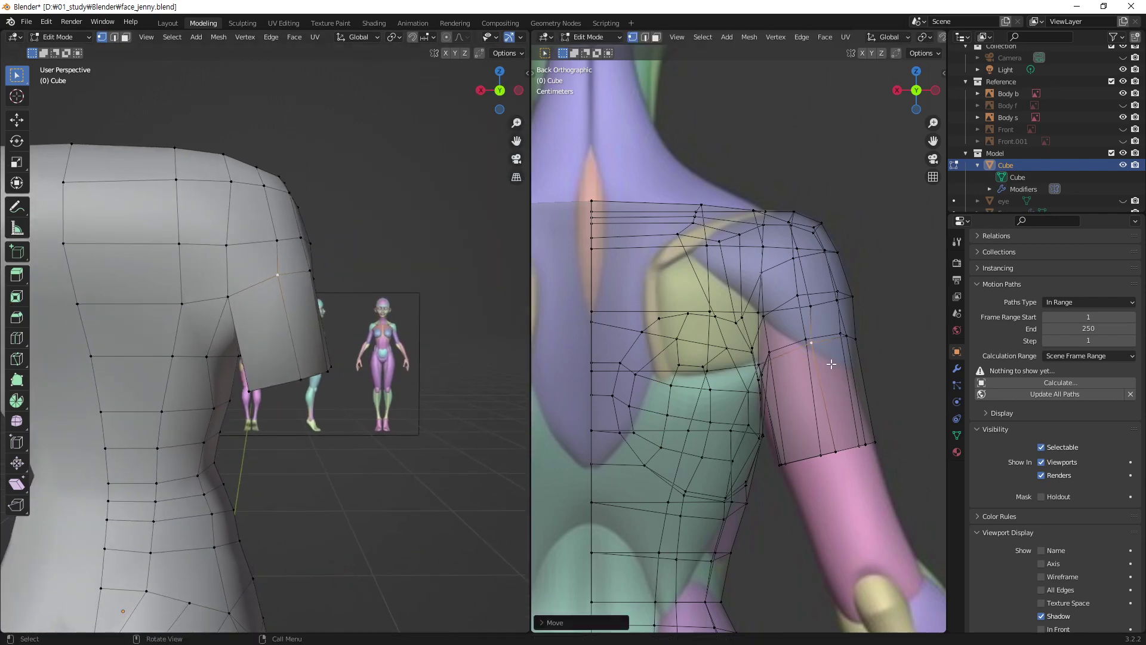
- Shift the side vertices below the armpit inward along X, one by 0.010407 m
middle_click_drag(254, 311, 208, 400)
left_click(191, 442)
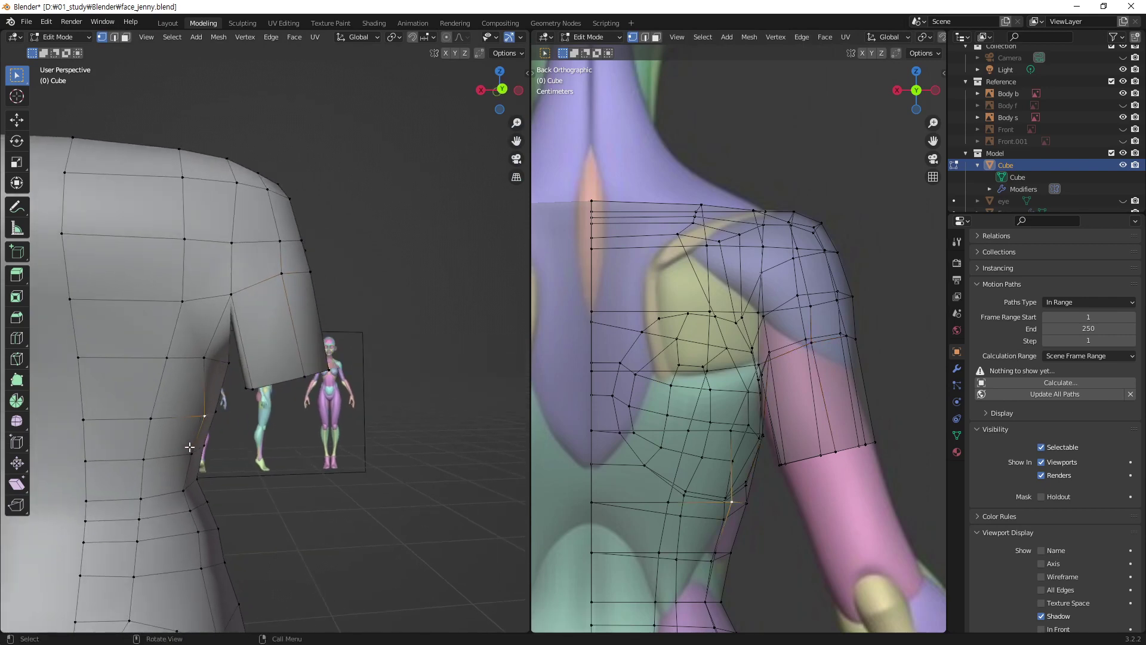
key("g")
key("x")
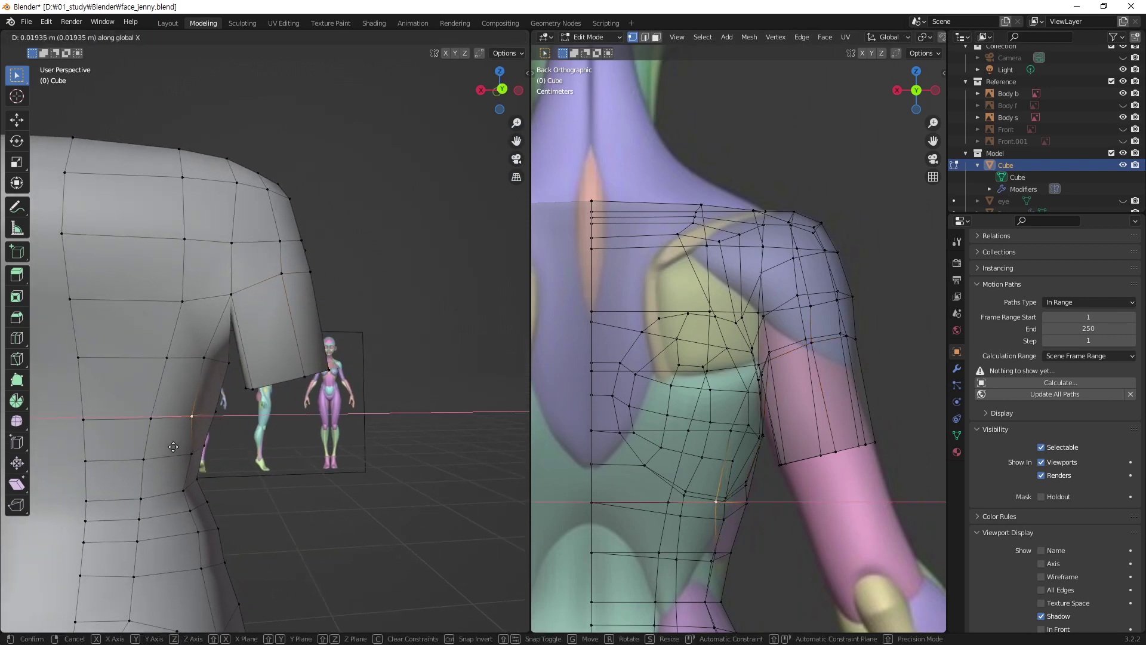
left_click(194, 457)
key("g")
key("x")
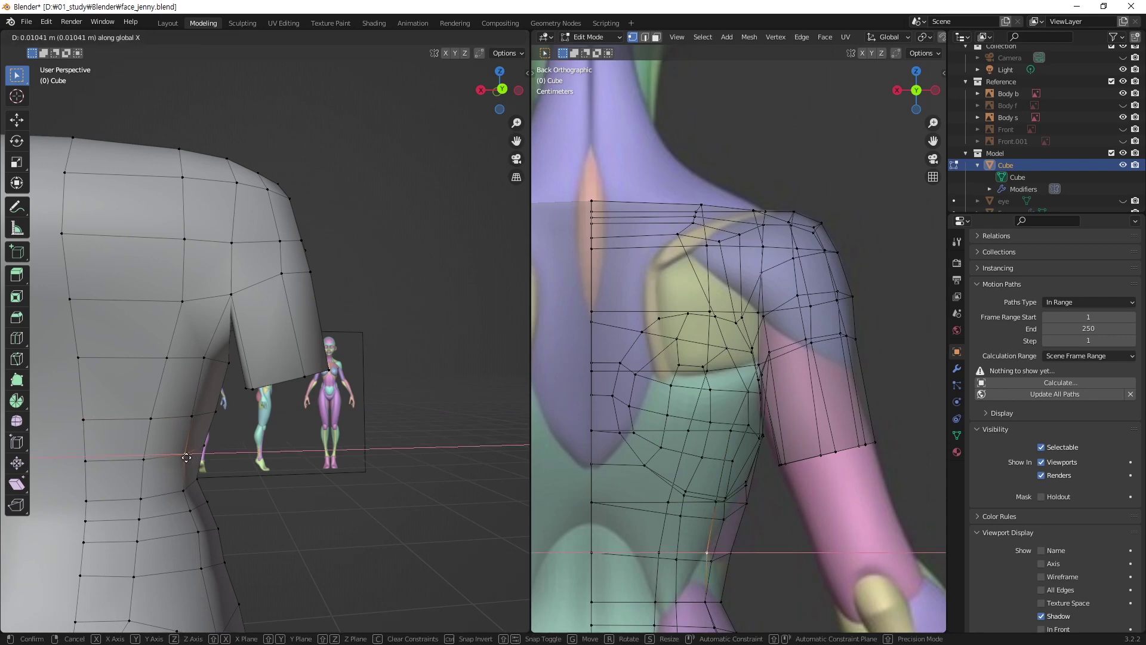
left_click(186, 457)
- Nudge the underarm vertex 0.006271 m along X and orbit both views to check
key("g")
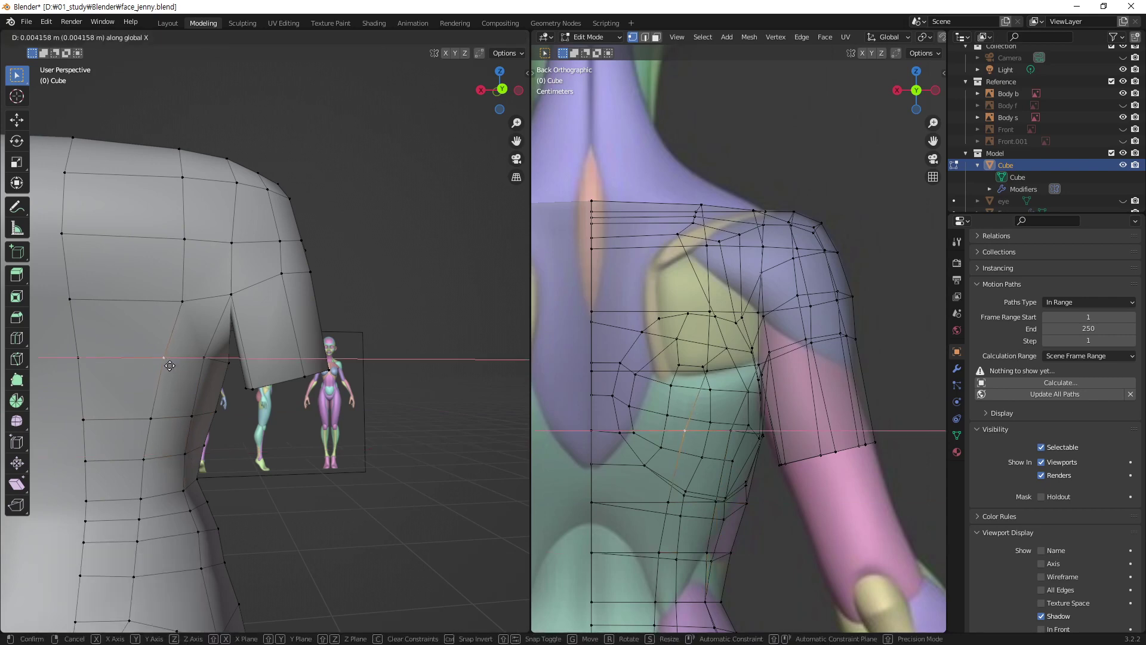
key("Escape")
left_click(182, 302)
key("g")
key("x")
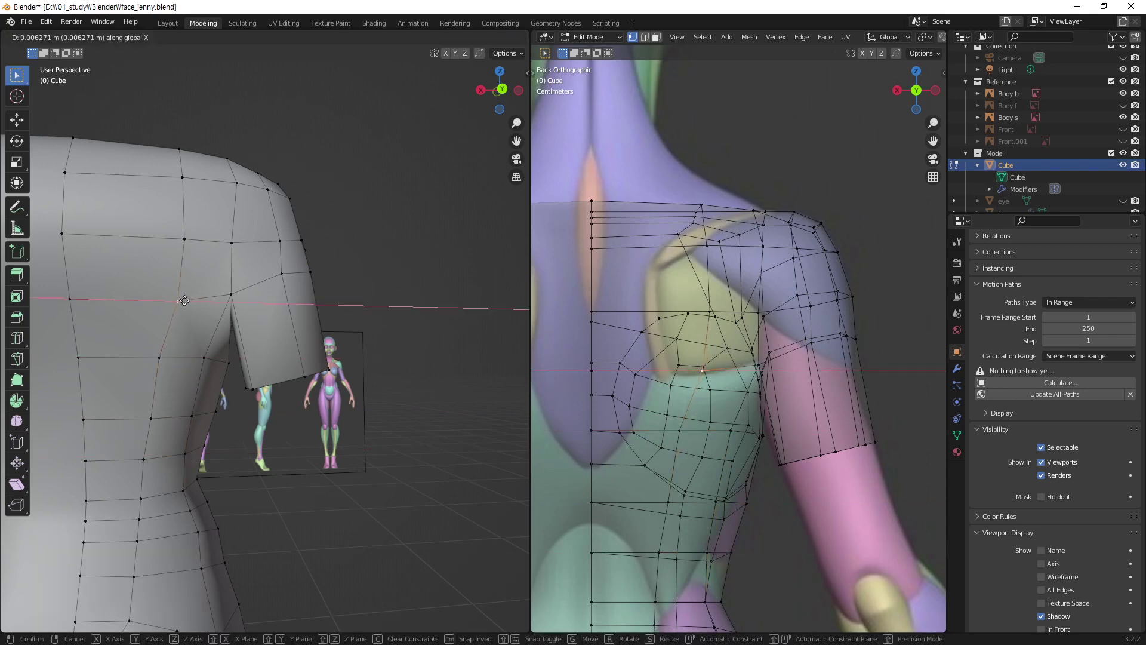
left_click(187, 301)
mouse_move(274, 306)
middle_mouse_down()
mouse_move(274, 235)
mouse_move(353, 277)
mouse_move(378, 197)
mouse_move(15, 304)
mouse_move(525, 270)
mouse_move(138, 341)
middle_mouse_up()
scroll(525, 270, "down", 3)
scroll(738, 394, "down", 1)
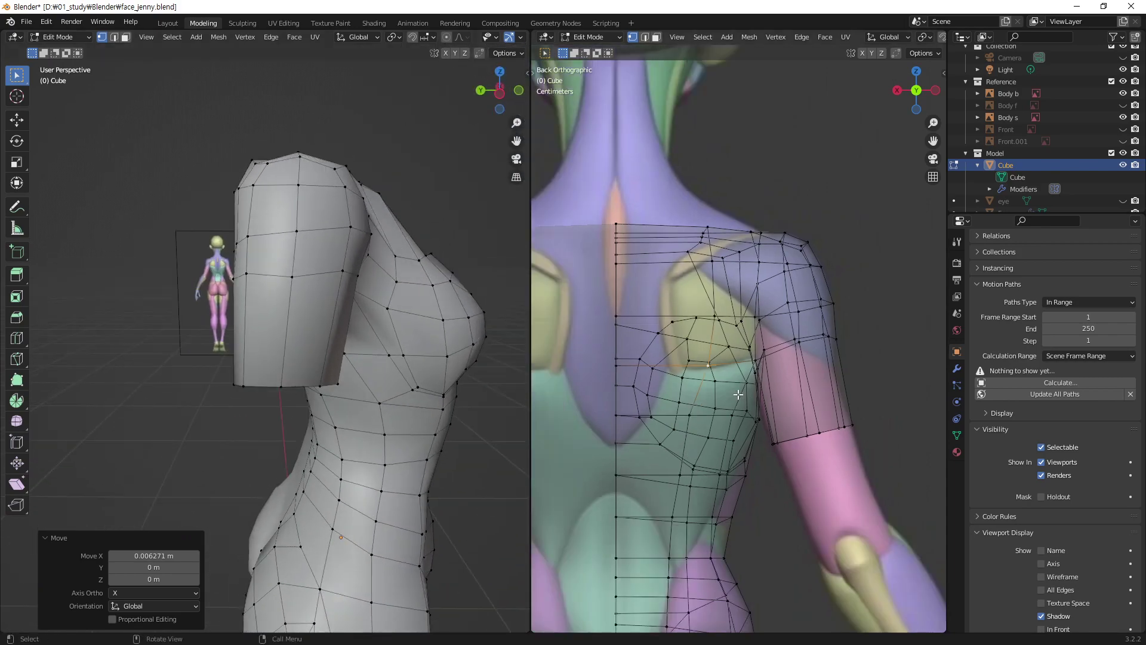
mouse_move(811, 378)
middle_mouse_down()
mouse_move(558, 363)
mouse_move(562, 339)
mouse_move(740, 373)
middle_mouse_up()
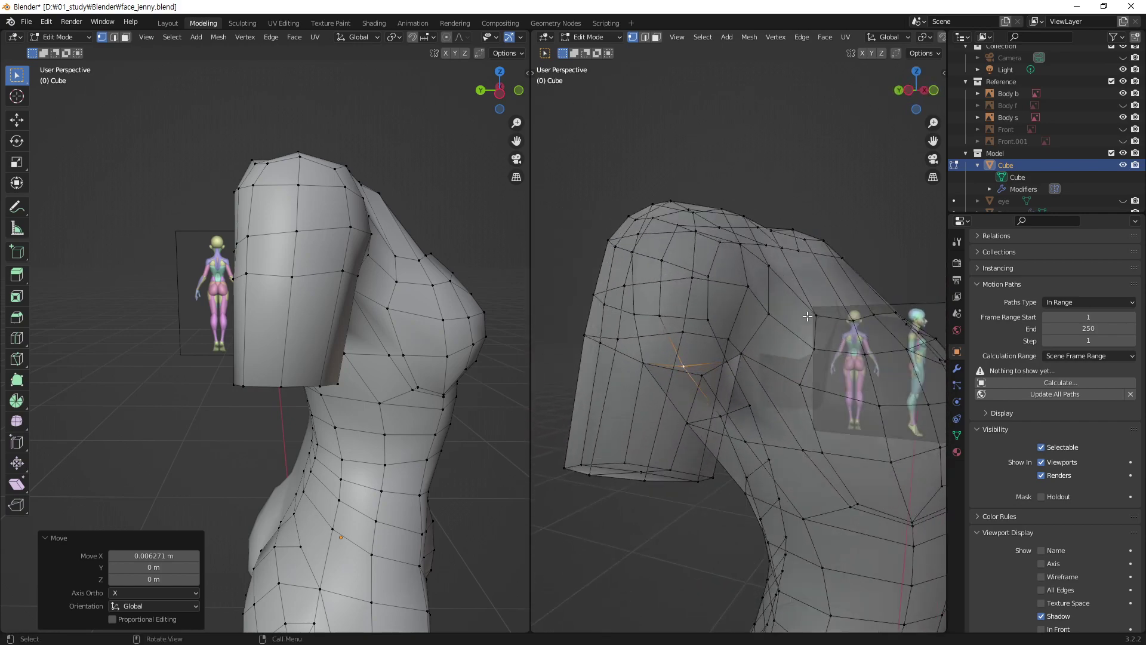
- In edge mode, select the full edge ring around the top of the shoulder, then enable X-ray
key("2")
left_click(759, 330, "alt")
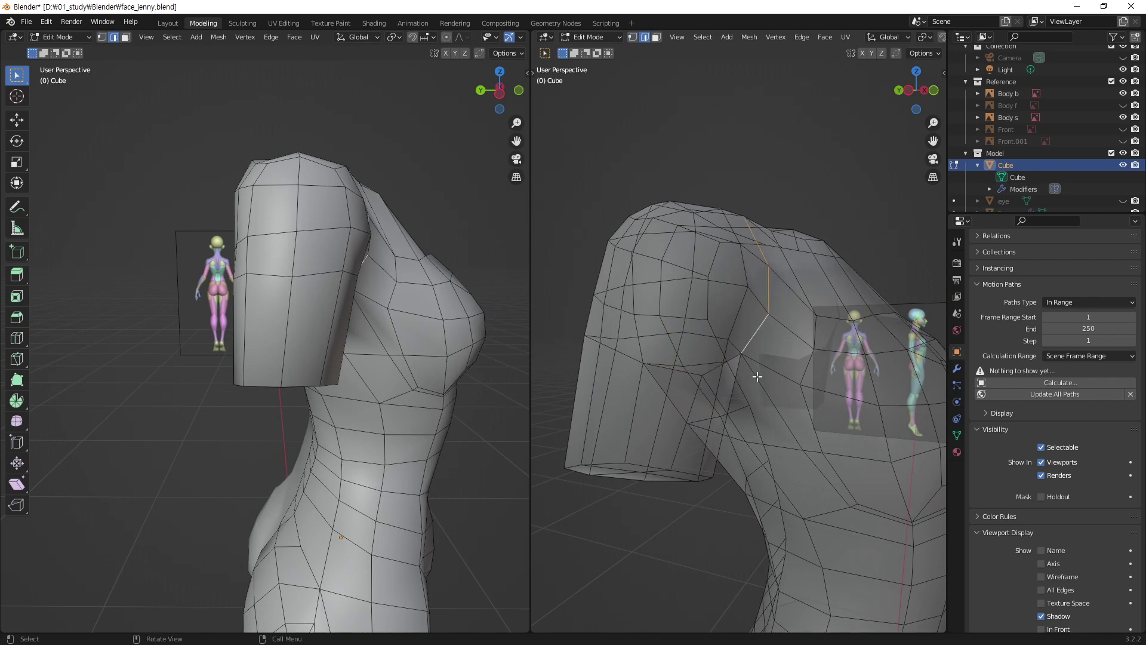
middle_click_drag(718, 368, 728, 350)
left_click(722, 348, "alt")
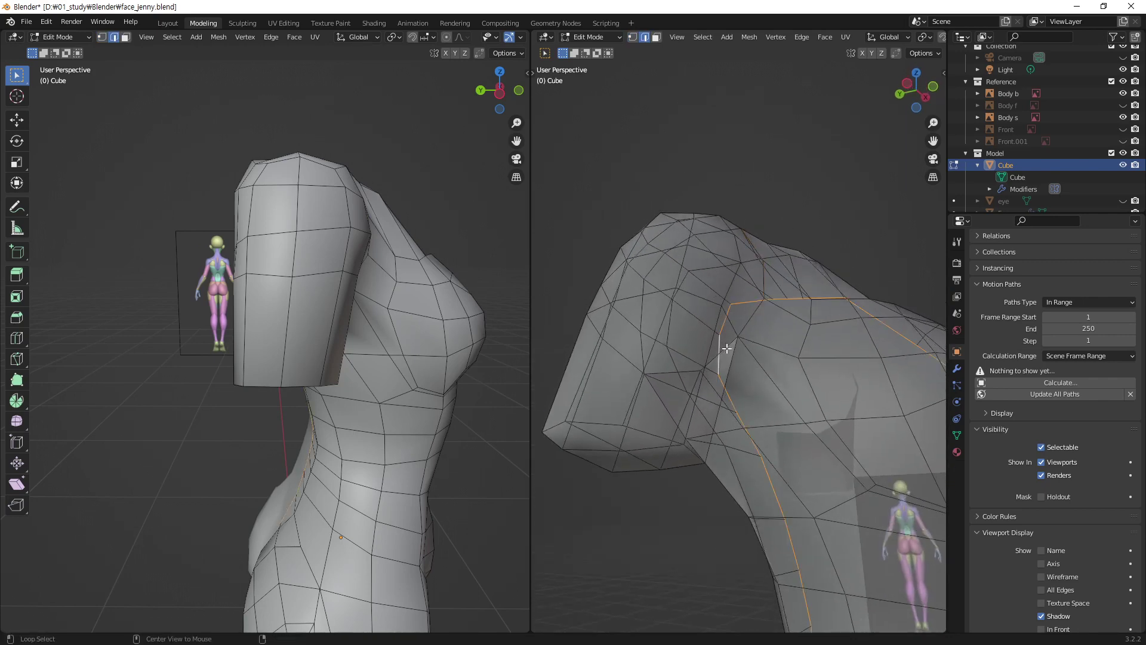
left_click(729, 342, "alt")
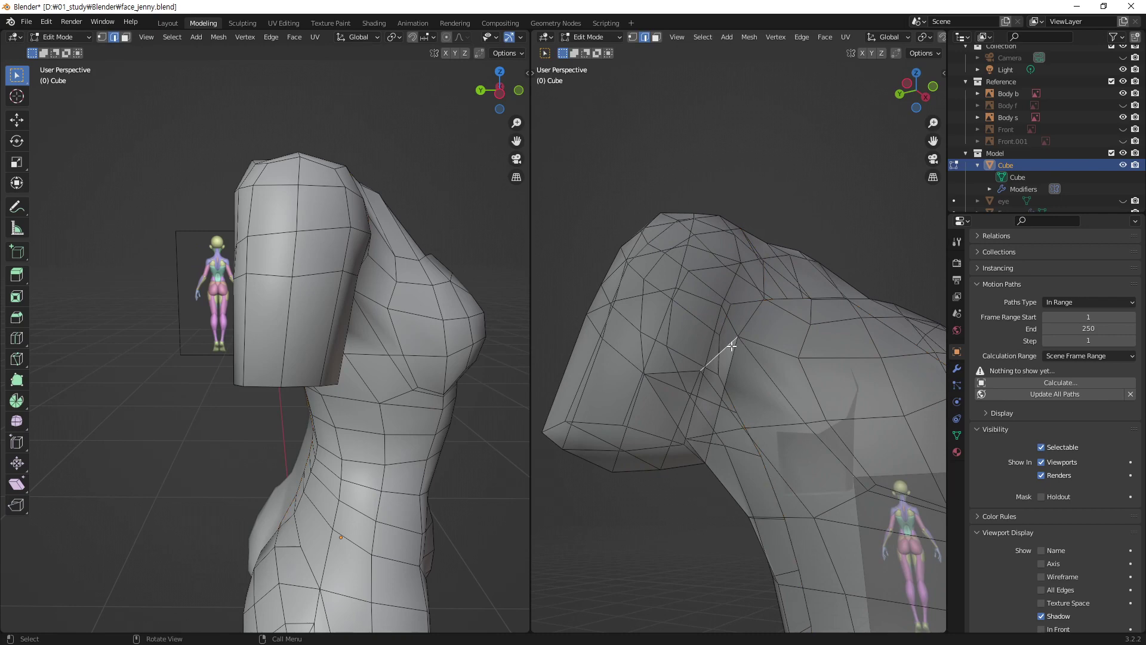
left_click(754, 316, "alt+shift")
left_click(642, 343, "alt+shift")
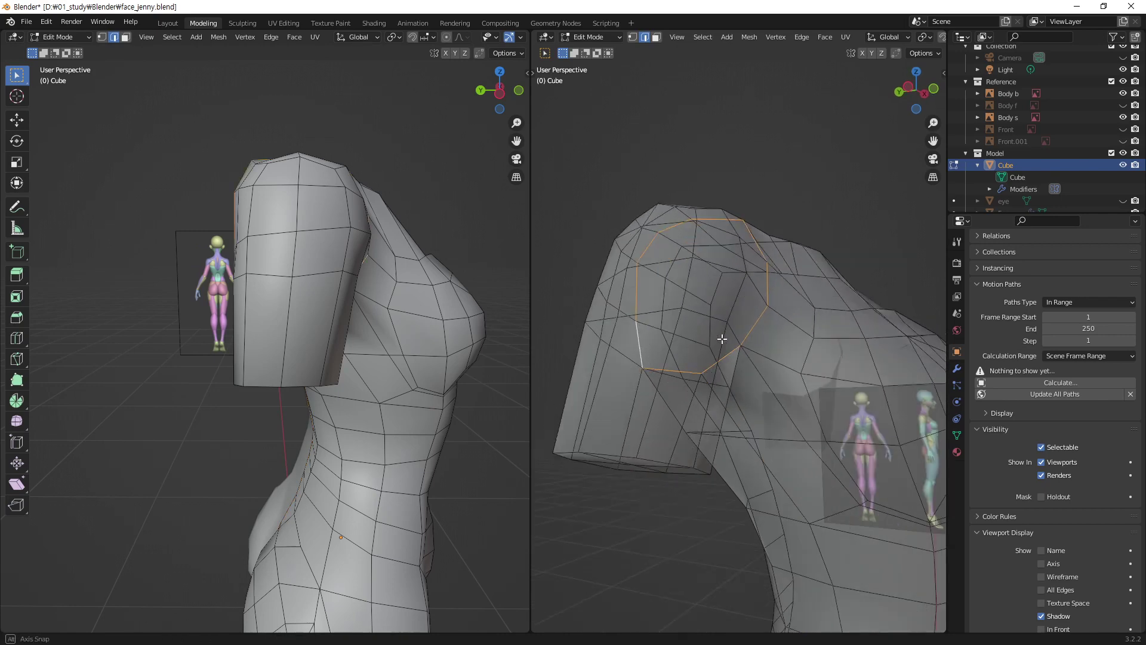
mouse_move(642, 343)
middle_mouse_down()
mouse_move(727, 359)
mouse_move(786, 461)
mouse_move(763, 447)
middle_mouse_up()
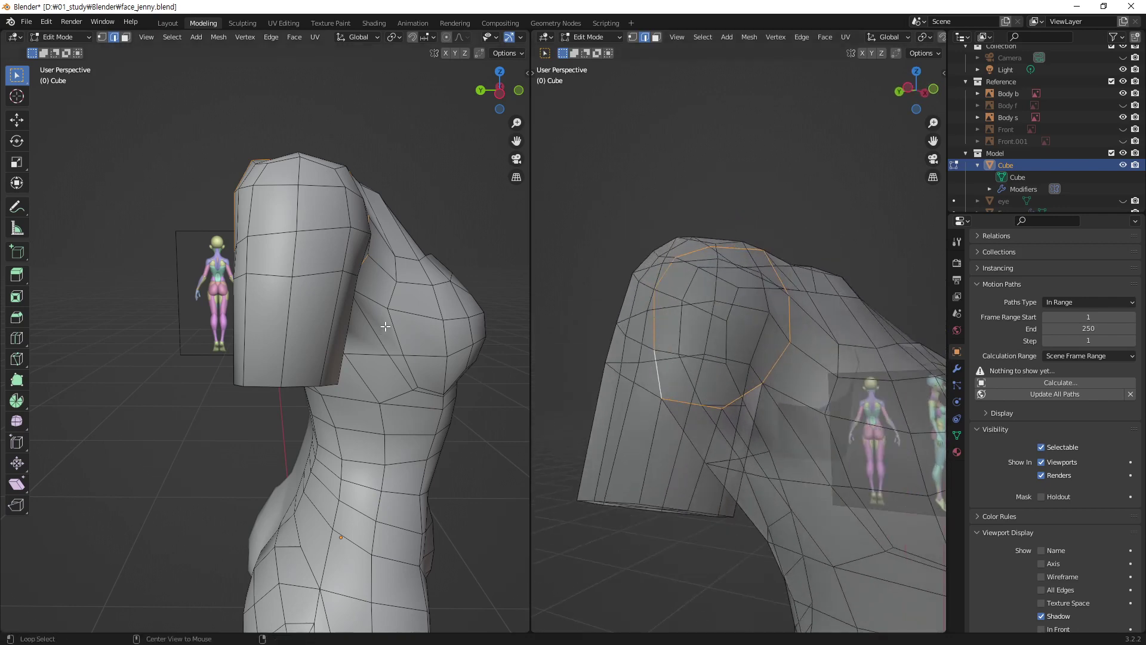
key("alt+z")
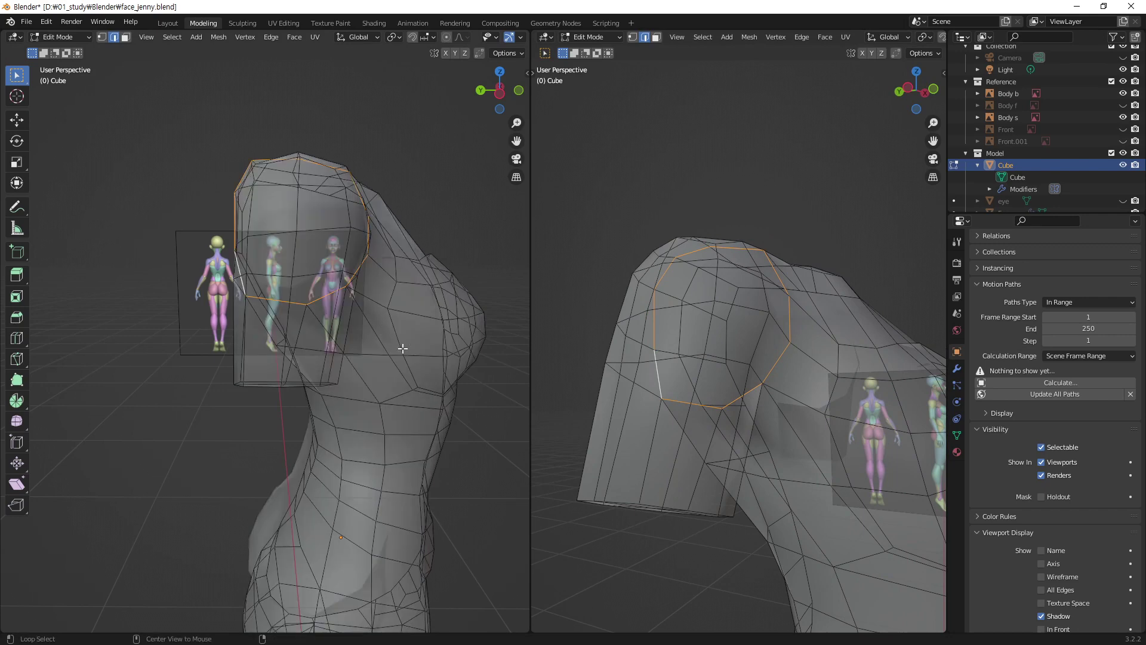
- Zoom the left view onto the shoulder loop and orbit the right view from front to back
middle_click_drag(402, 320, 413, 386)
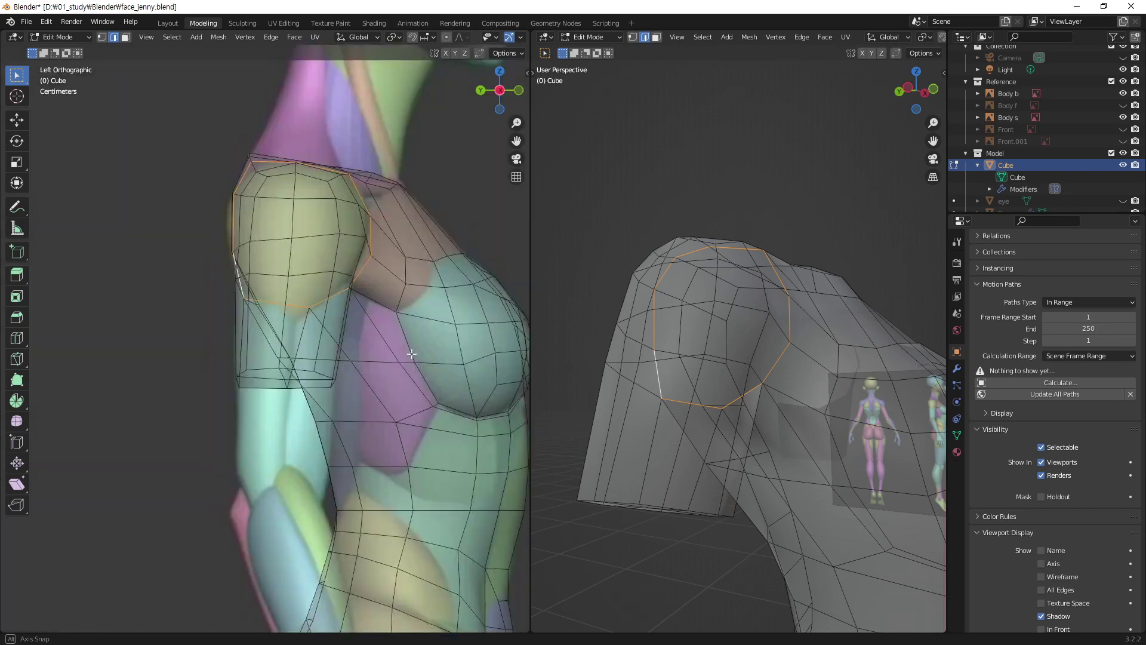
scroll(372, 237, "up", 1)
scroll(376, 237, "up", 1)
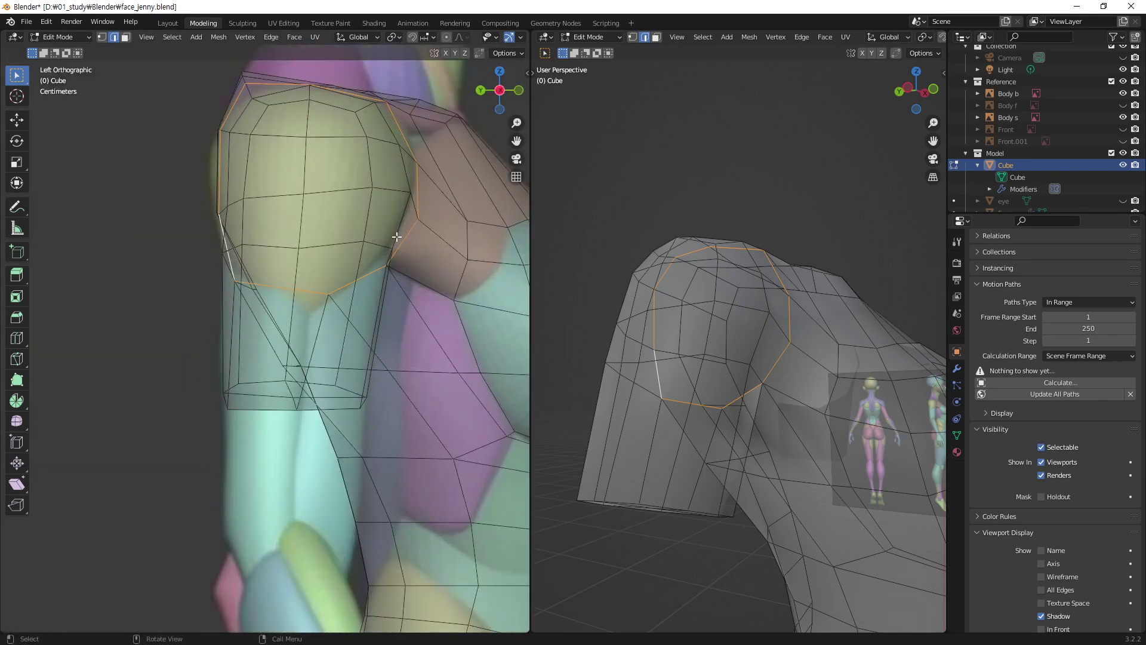
scroll(395, 237, "up", 1)
scroll(377, 352, "up", 1)
scroll(367, 275, "up", 1)
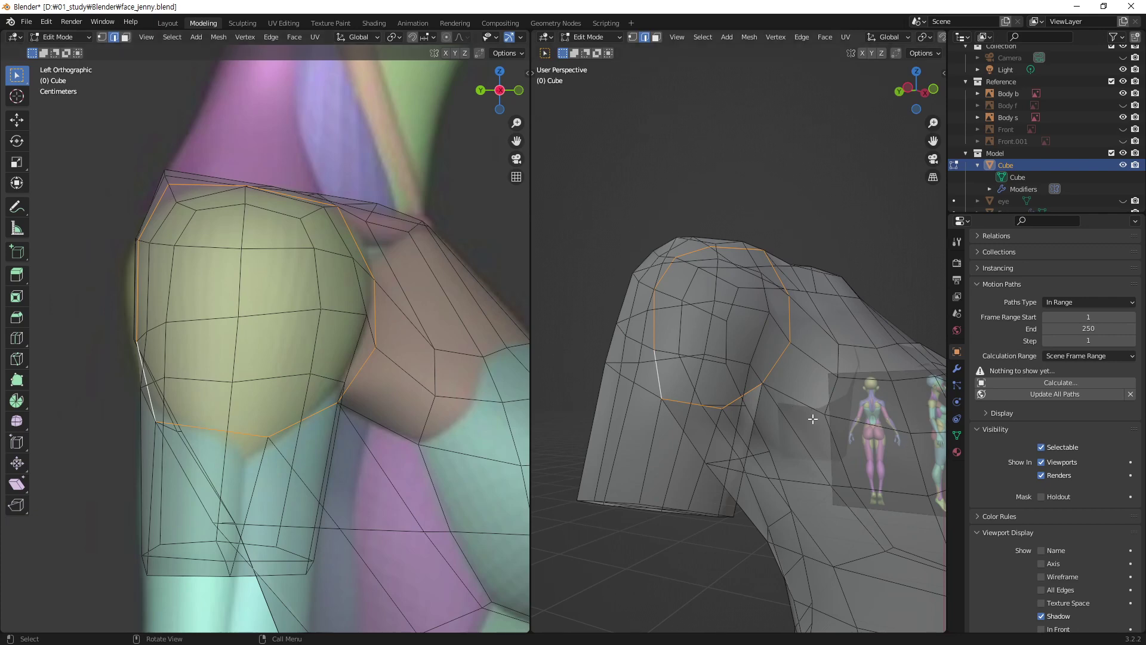
mouse_move(823, 406)
middle_mouse_down("alt")
mouse_move(716, 439)
mouse_move(822, 419)
middle_mouse_up("alt")
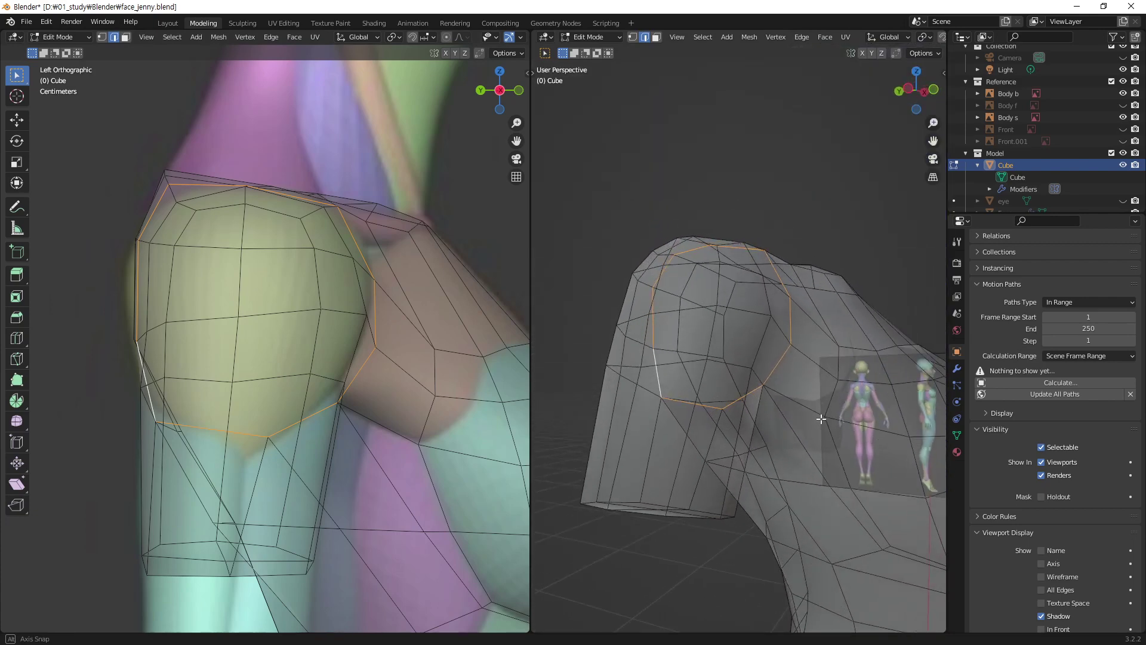
mouse_move(822, 420)
middle_mouse_down("alt")
mouse_move(873, 451)
mouse_move(879, 443)
middle_mouse_up("alt")
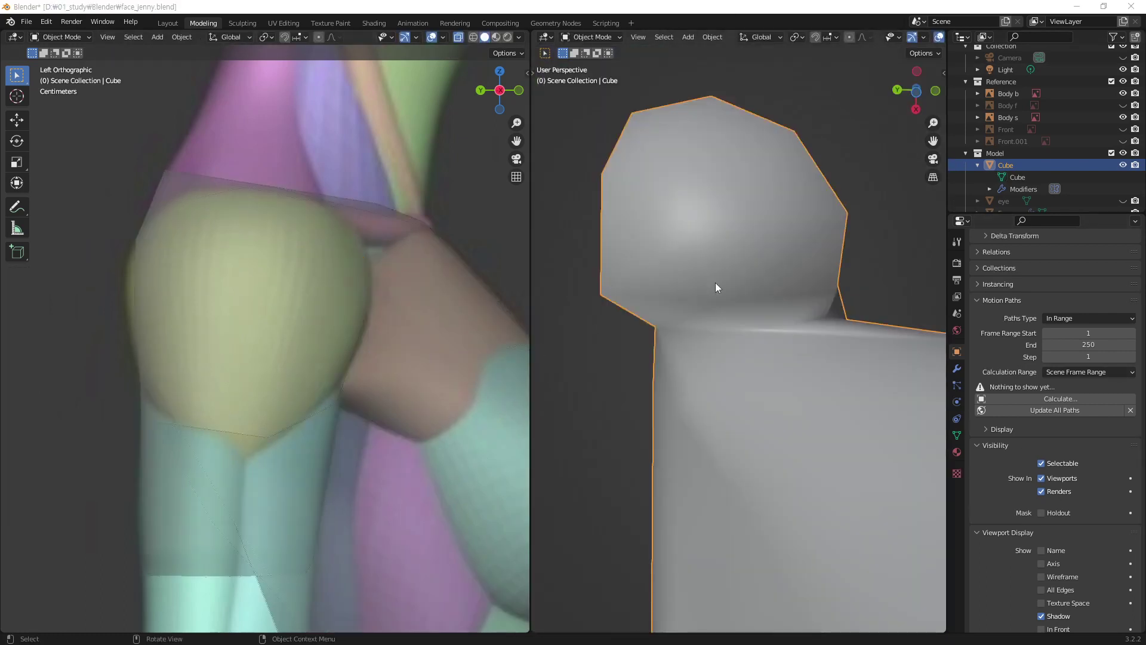
- Re-enter Edit Mode and orbit the left view out to a low view of the full torso
mouse_move(438, 349)
middle_mouse_down()
mouse_move(335, 384)
mouse_move(397, 360)
mouse_move(414, 253)
mouse_move(340, 428)
mouse_move(396, 439)
mouse_move(361, 317)
mouse_move(246, 270)
middle_mouse_up()
key("Tab")
scroll(230, 168, "down", 5)
mouse_move(340, 264)
middle_mouse_down()
mouse_move(440, 243)
mouse_move(384, 306)
mouse_move(258, 327)
mouse_move(334, 316)
mouse_move(389, 353)
mouse_move(187, 389)
middle_mouse_up()
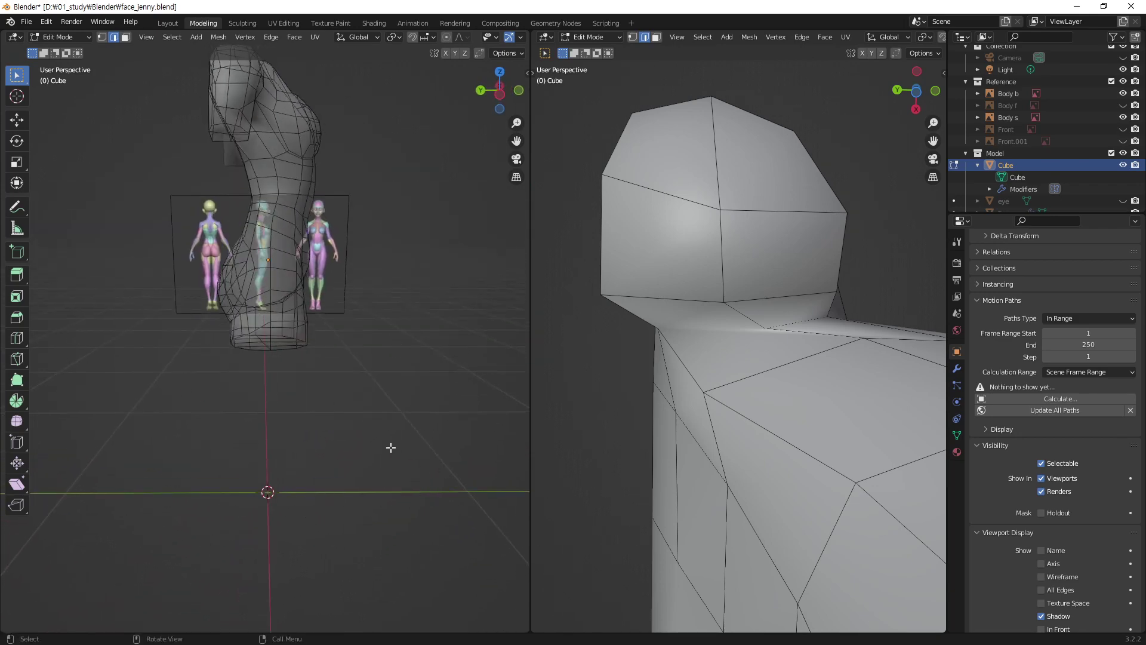
- Select the torso's bottom row of faces and extrude it freely down toward the reference ankle
mouse_move(273, 326)
middle_mouse_down()
mouse_move(144, 302)
mouse_move(257, 314)
mouse_move(266, 574)
middle_mouse_up()
scroll(266, 573, "up", 2)
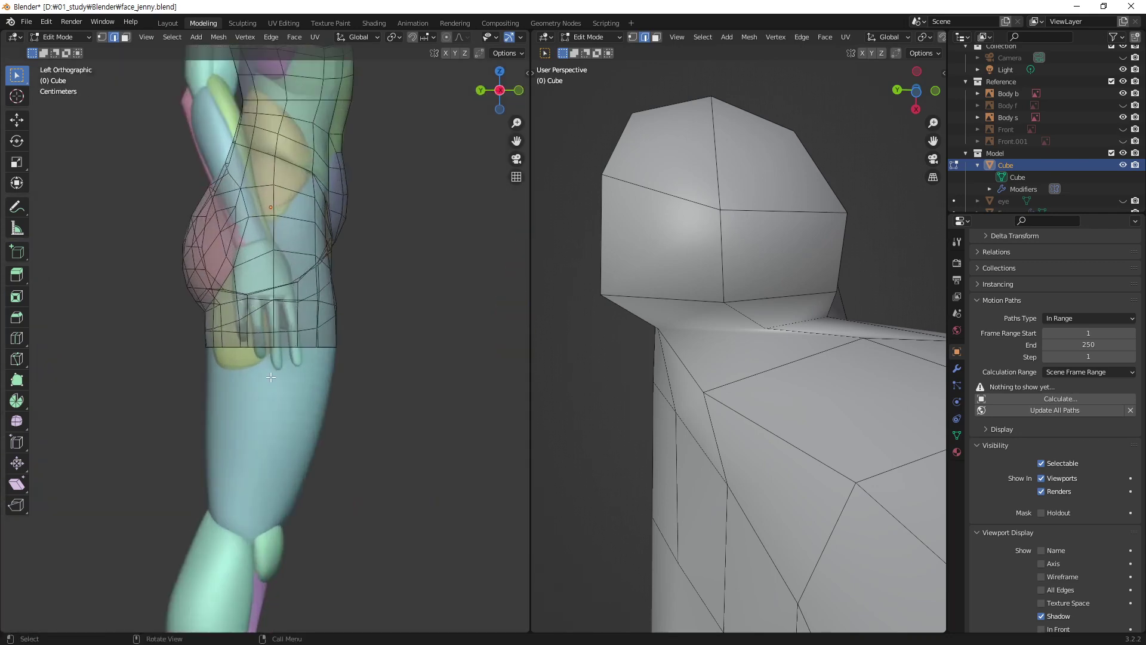
key("3")
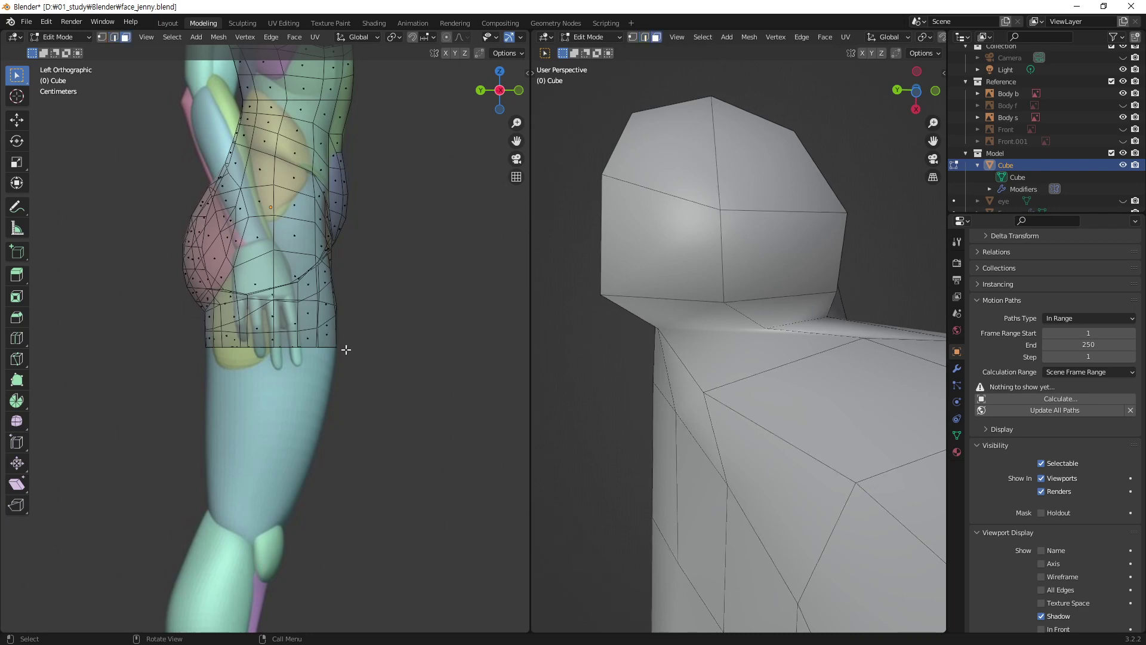
left_click_drag(378, 384, 195, 348)
scroll(271, 514, "down", 3)
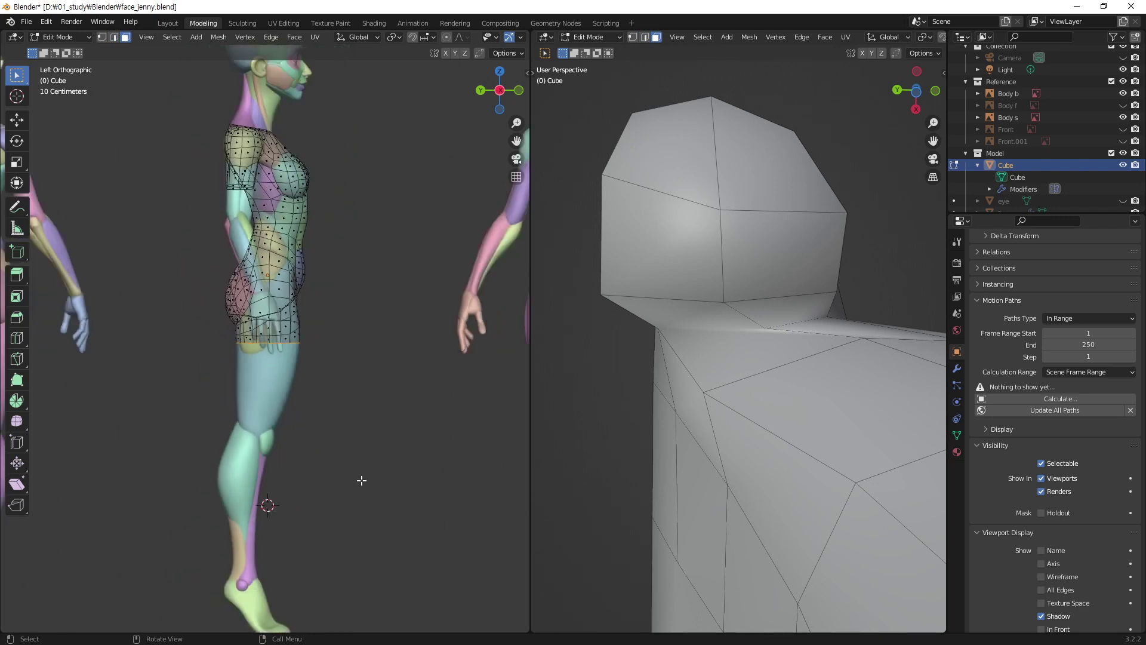
middle_click_drag(332, 421, 331, 358, "shift")
scroll(332, 335, "up", 1)
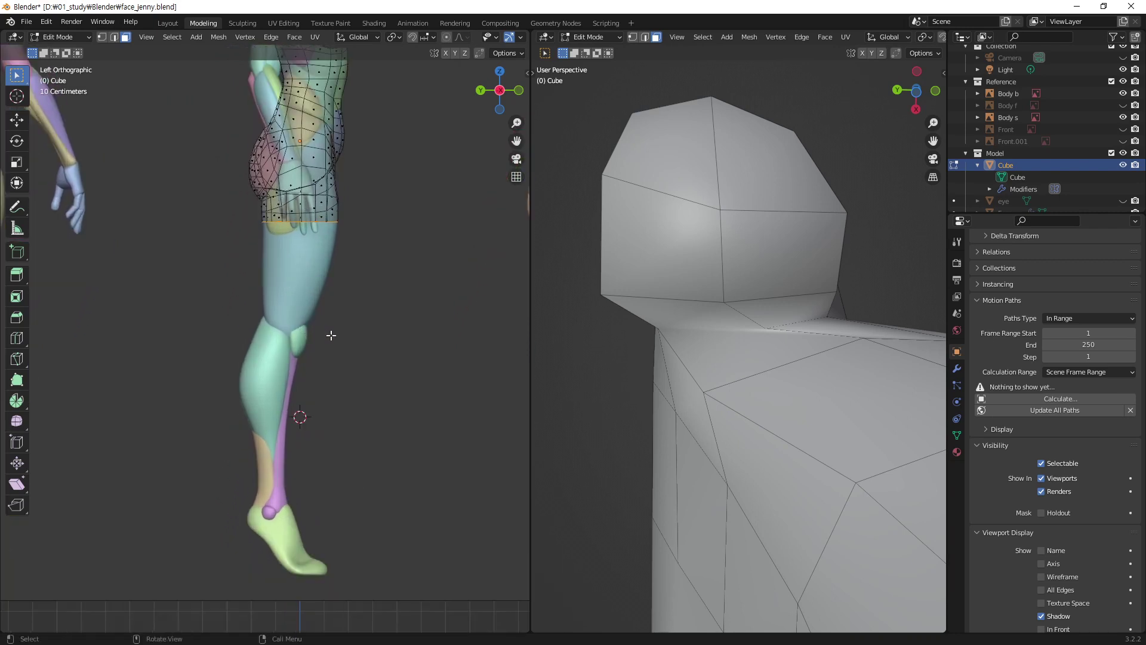
key("e")
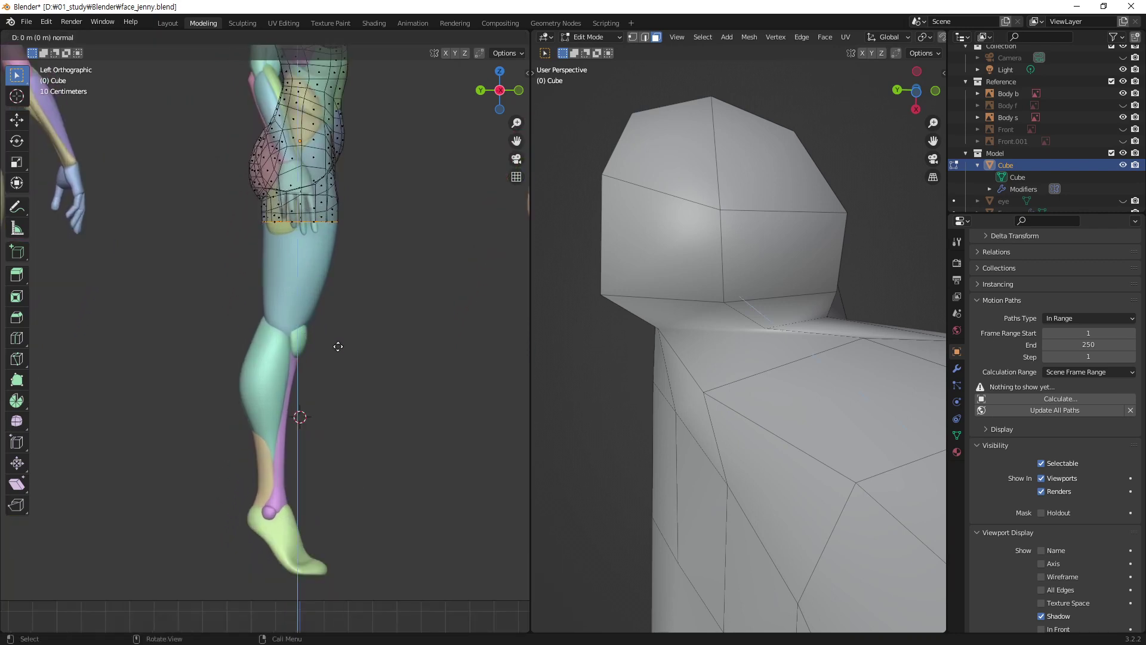
key("z")
key("z")
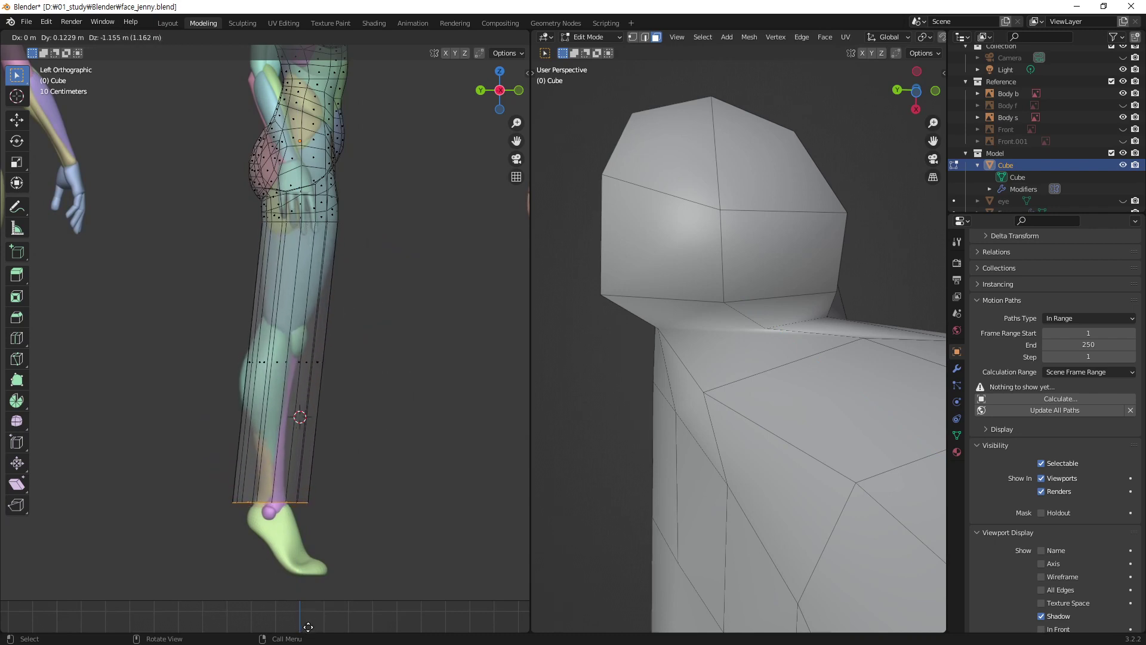
- Finish the leg extrusion at the ankle, narrow the ankle loop to 0.452 along Y, and shift it
left_click(309, 629)
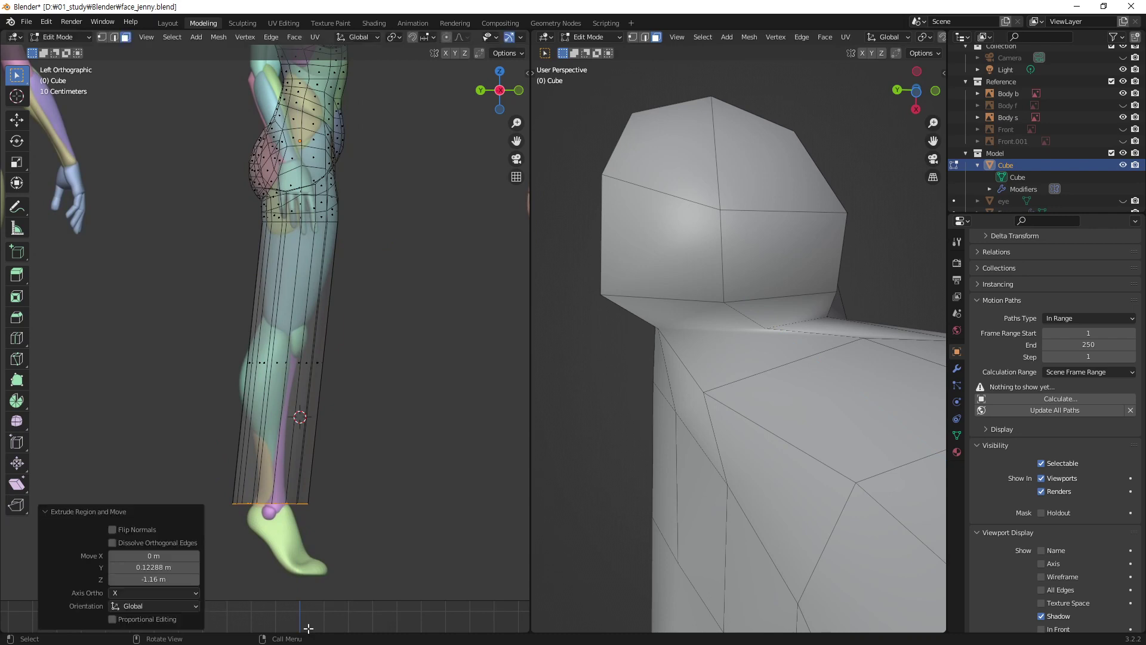
scroll(343, 542, "up", 5)
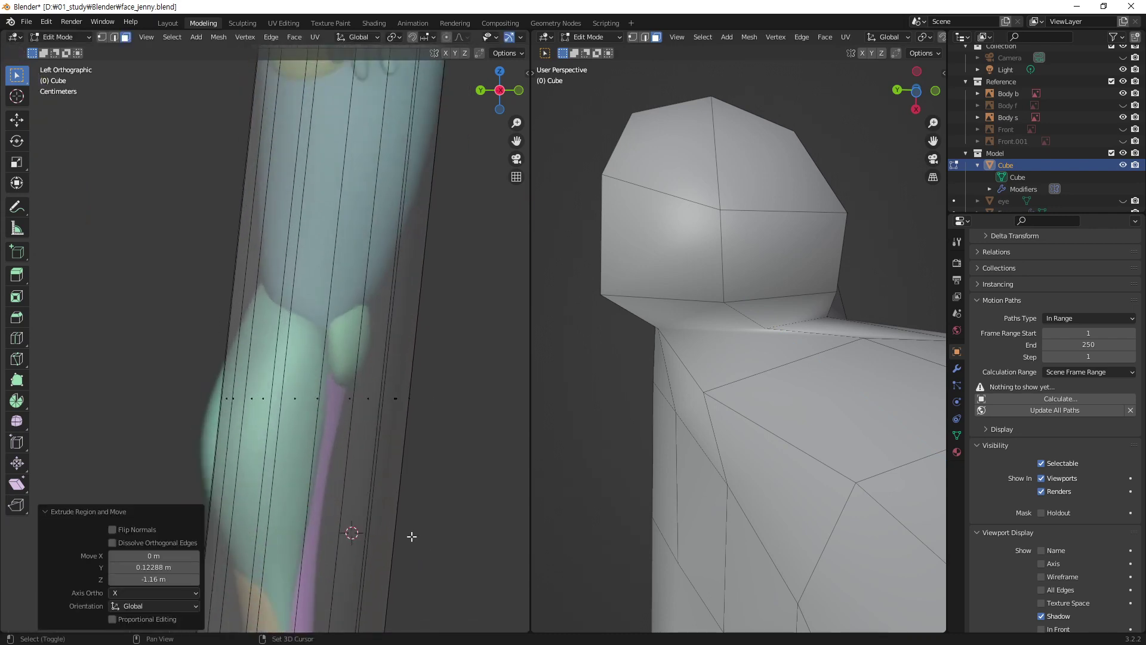
scroll(415, 533, "down", 2)
mouse_move(415, 533)
middle_mouse_down("shift")
mouse_move(448, 266)
mouse_move(426, 176)
mouse_move(415, 181)
middle_mouse_up("shift")
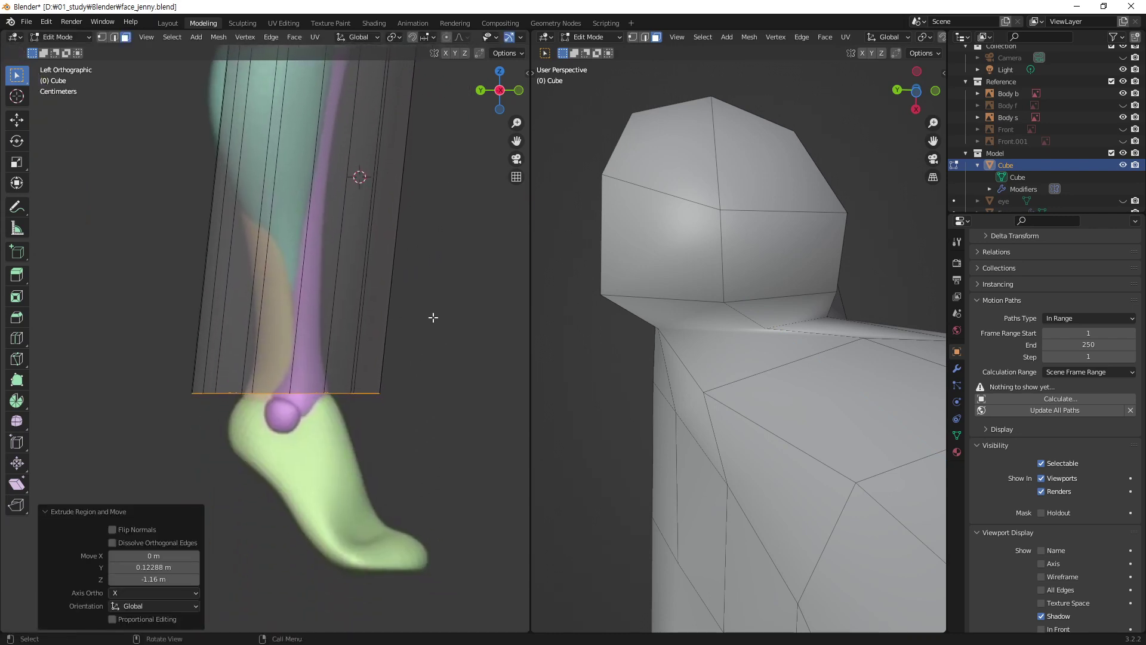
key("s")
key("y")
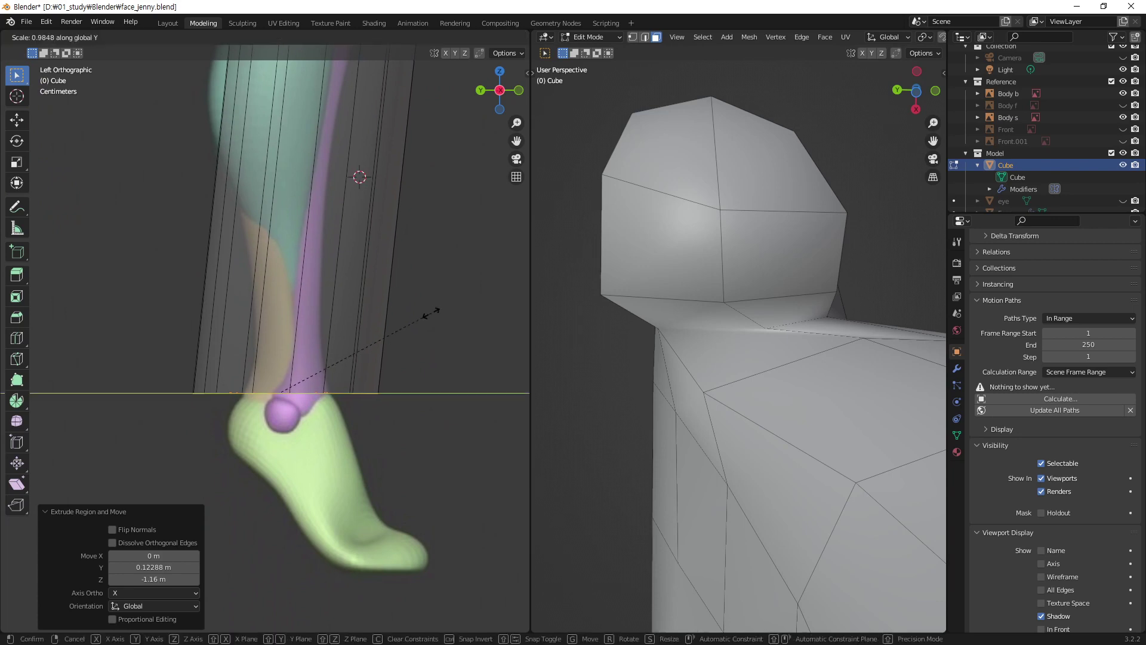
left_click(356, 378)
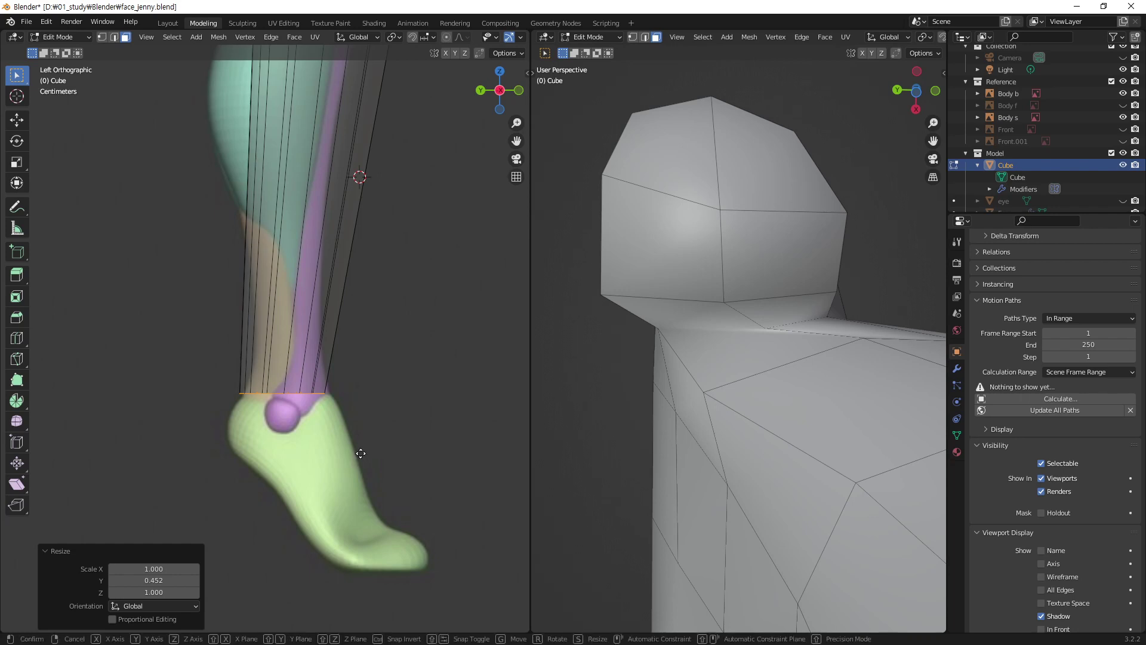
key("g")
left_click(365, 454)
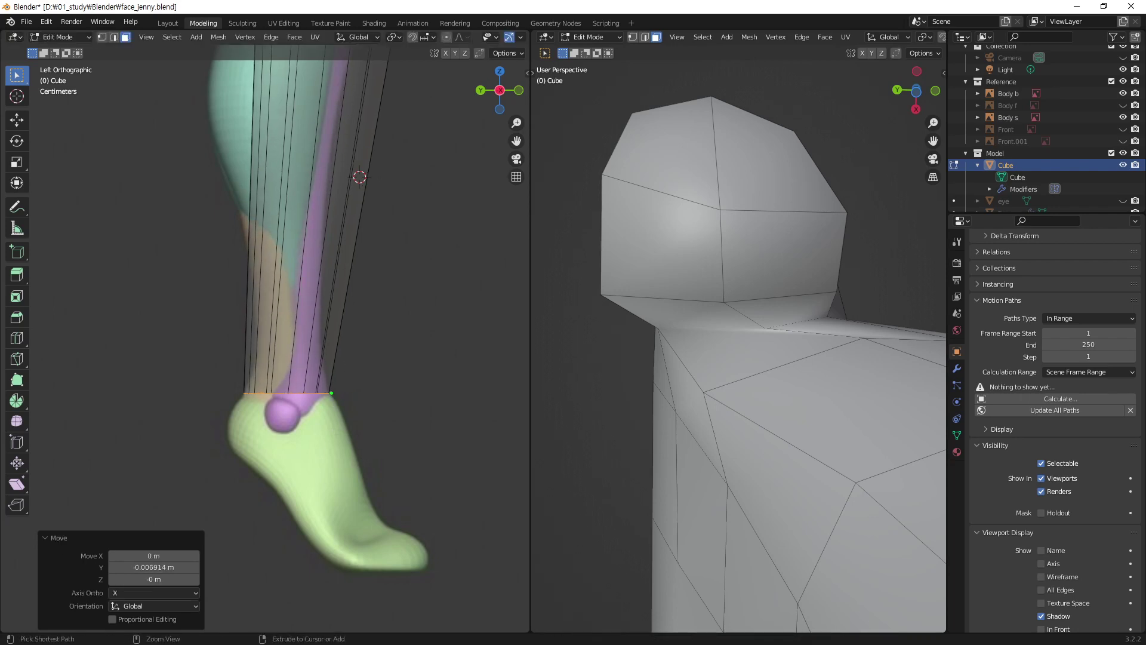
left_click_drag(314, 384, 257, 362)
- Tilt the ankle loop 13.7°, nudge it up, and narrow it to 0.973 along Y
key("r")
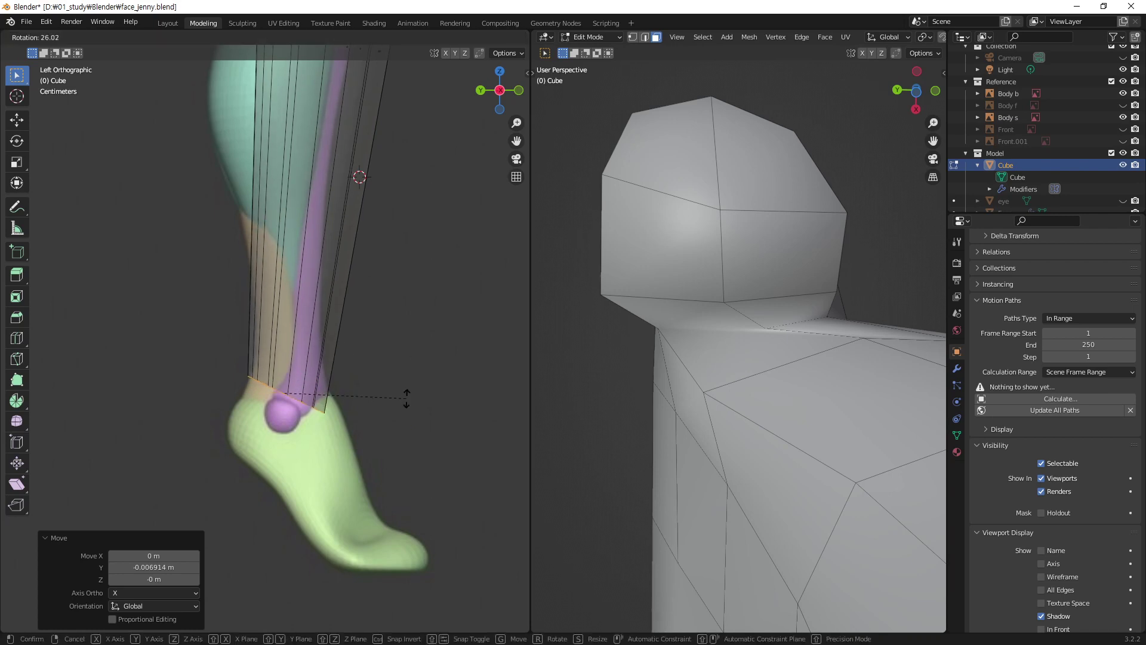
left_click(415, 369)
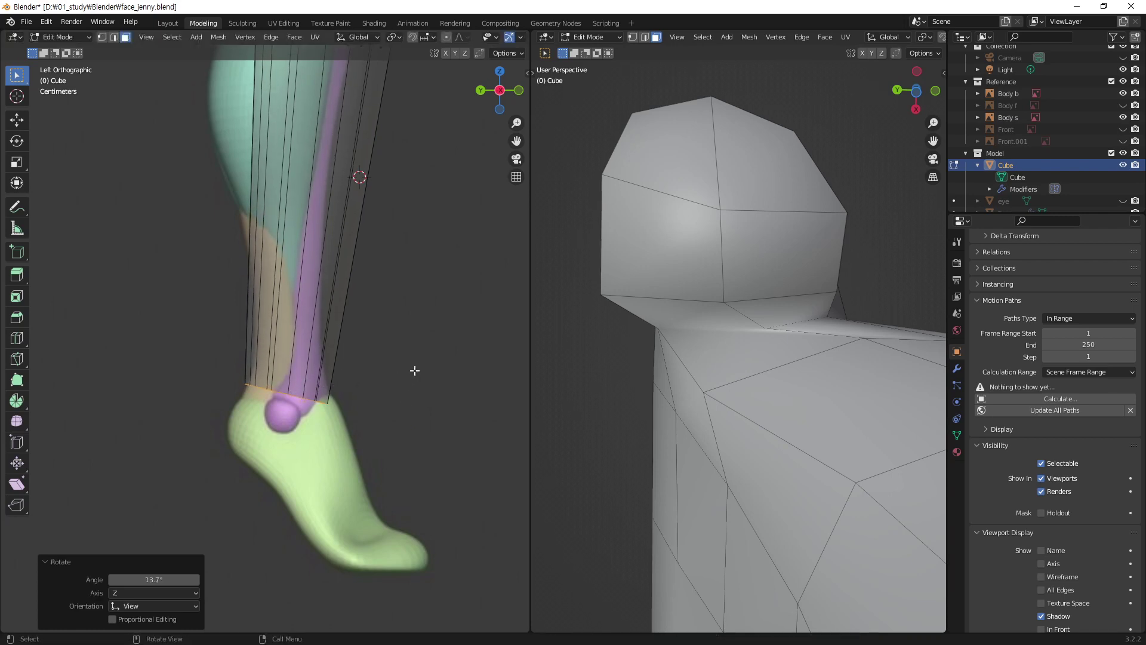
key("g")
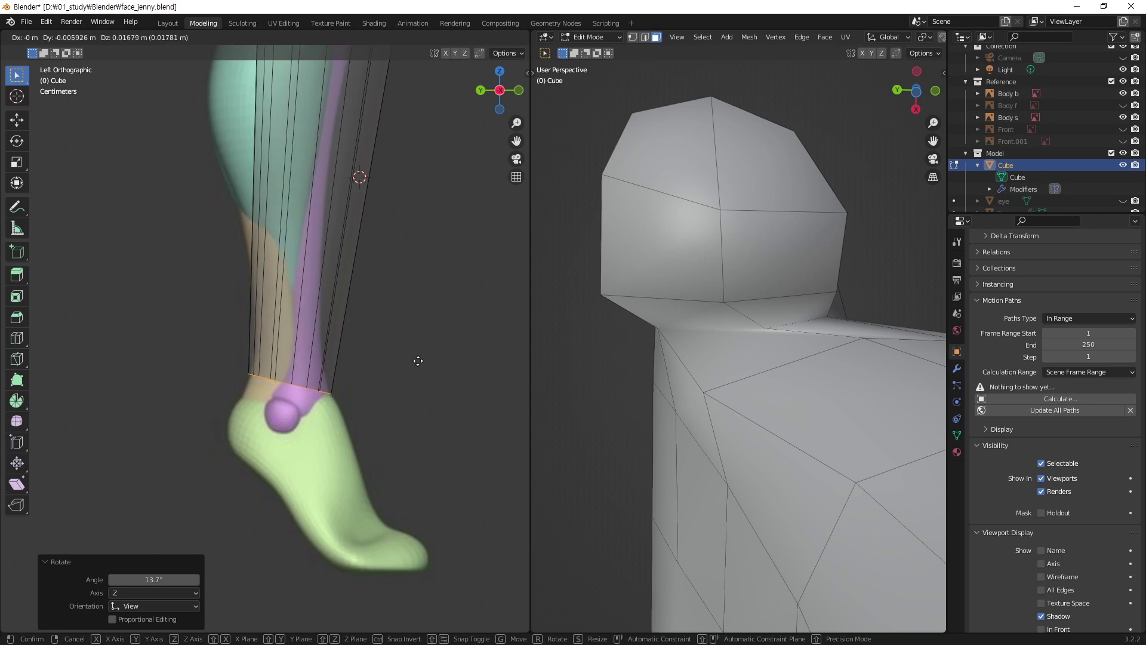
left_click(418, 361)
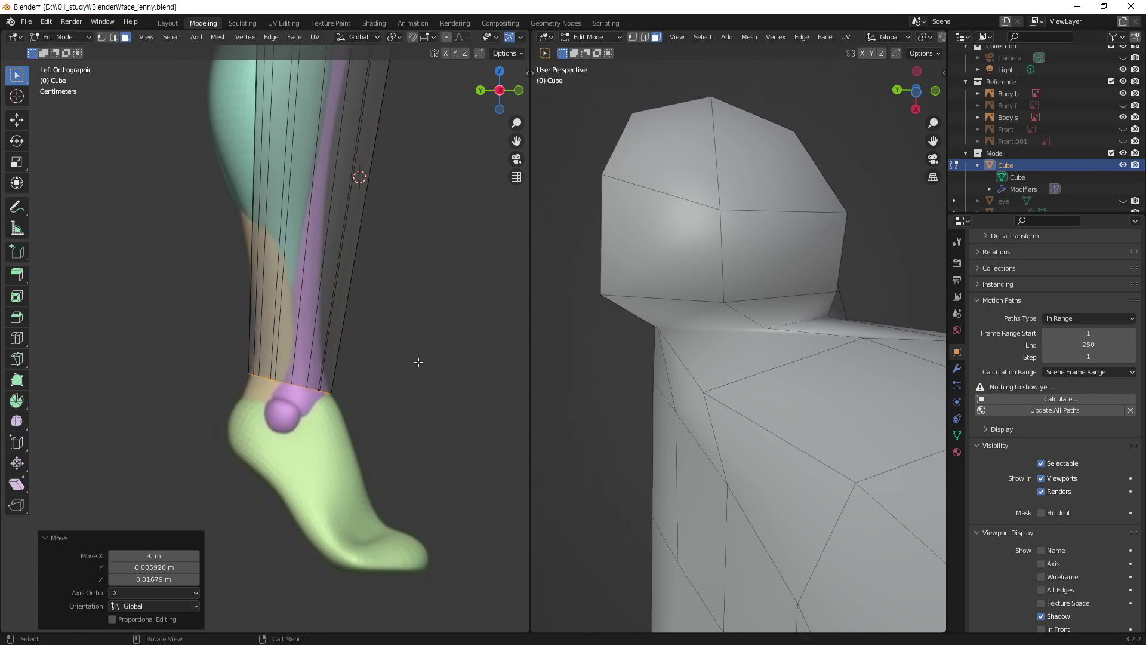
key("s")
key("y")
left_click(416, 402)
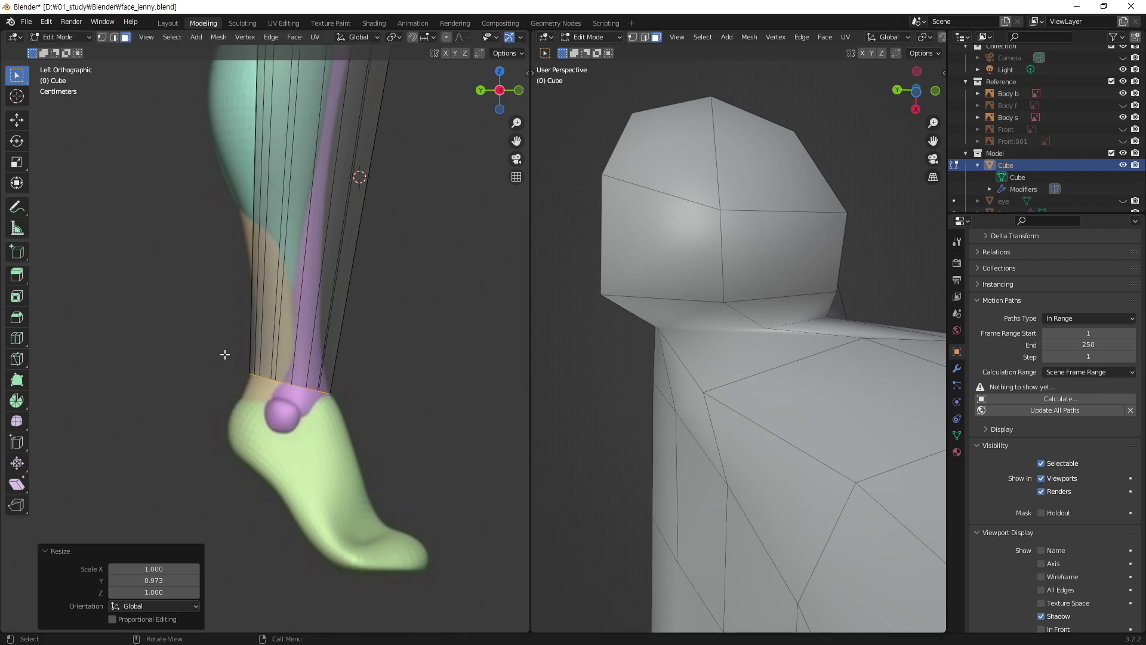
mouse_move(325, 420)
middle_mouse_down()
mouse_move(273, 440)
mouse_move(195, 428)
middle_mouse_up()
key("KP_1")
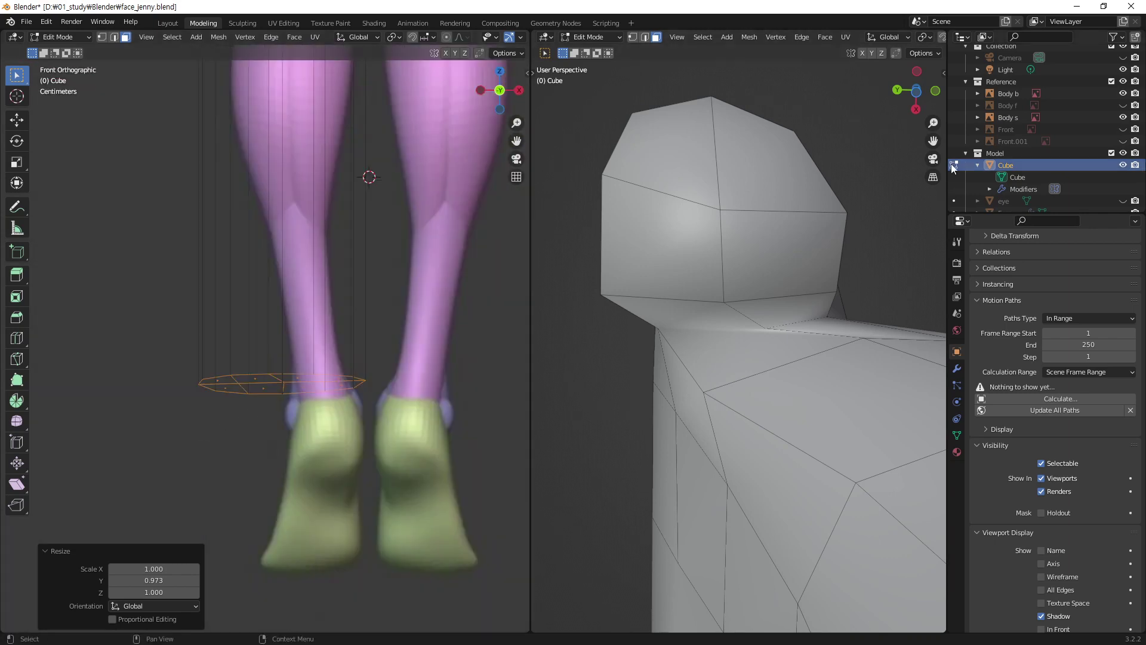
- Swap the Body b reference for the Body f front reference
left_click(1123, 94)
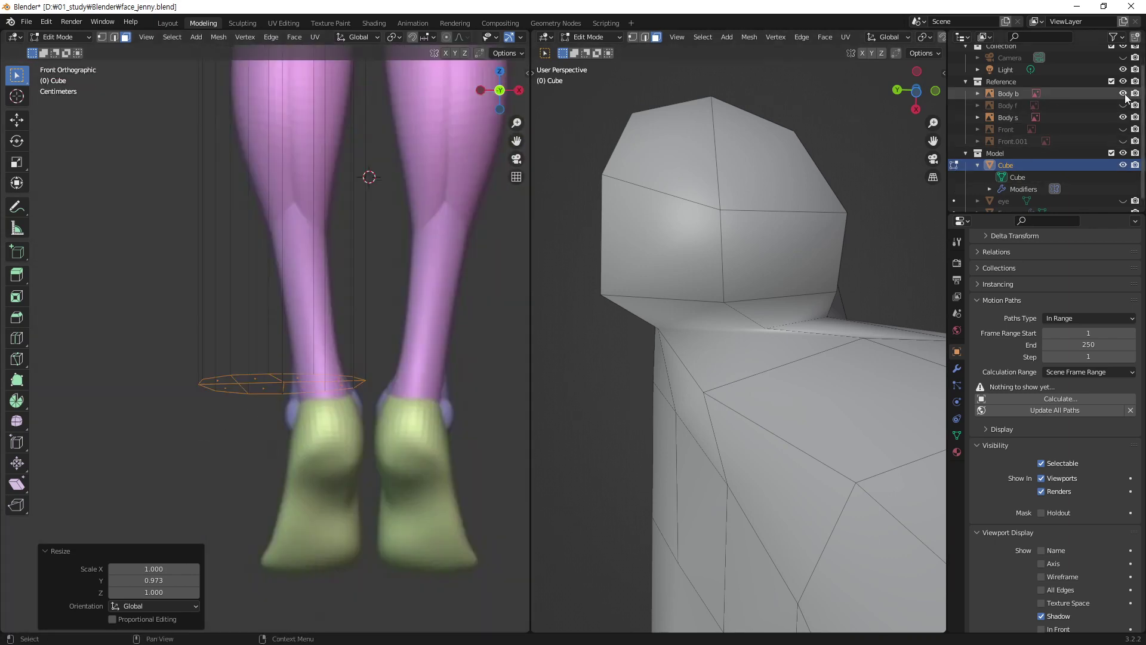
left_click(1123, 105)
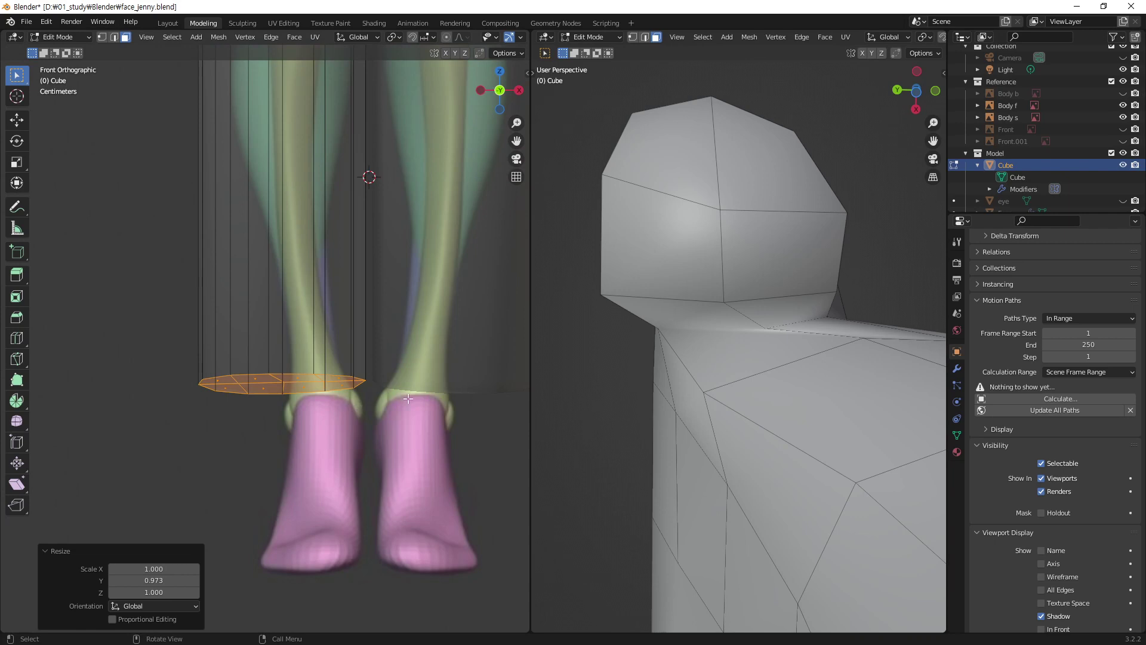
scroll(446, 373, "up", 1)
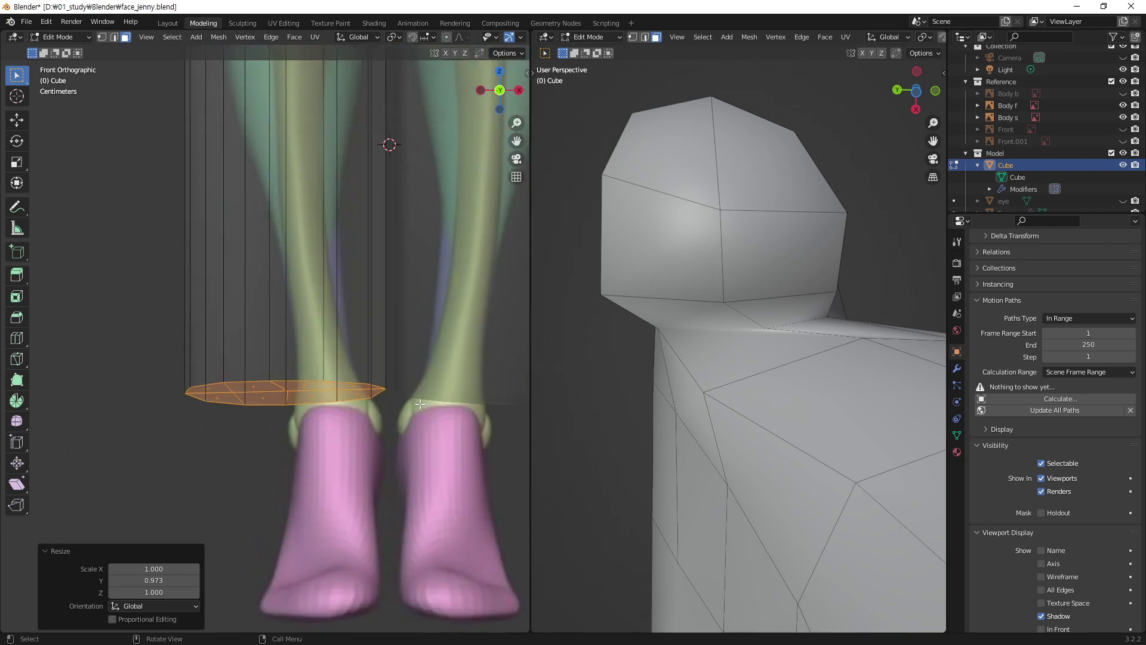
- Narrow the ankle loop to 0.341 along X and move it onto the reference ankle
key("s")
key("x")
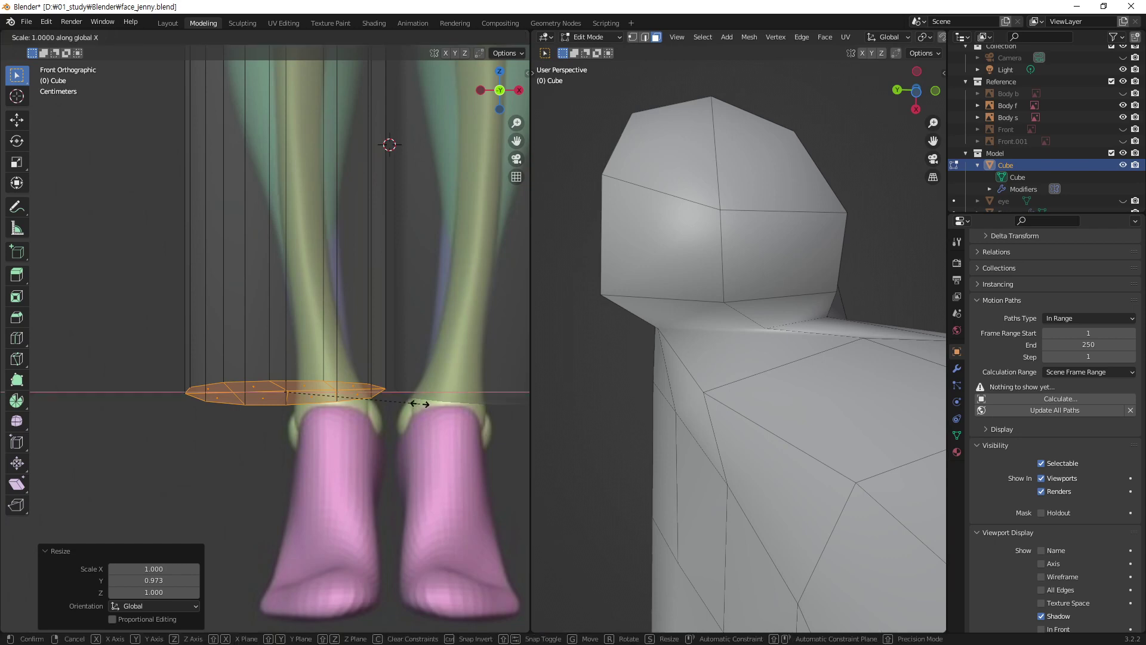
left_click(327, 410)
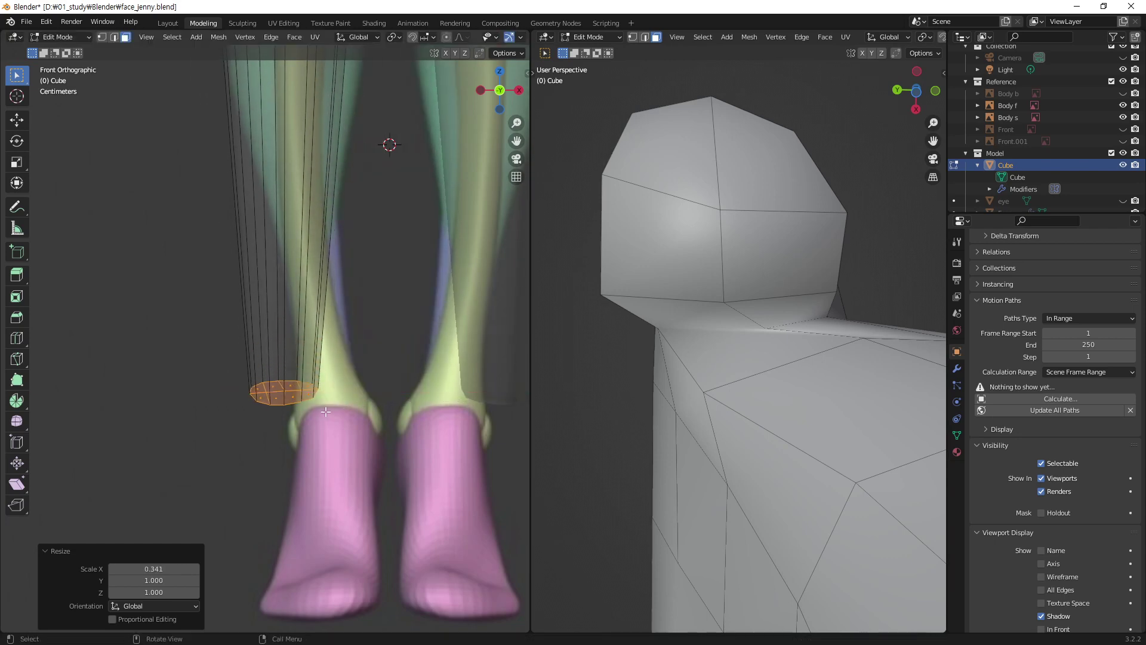
key("g")
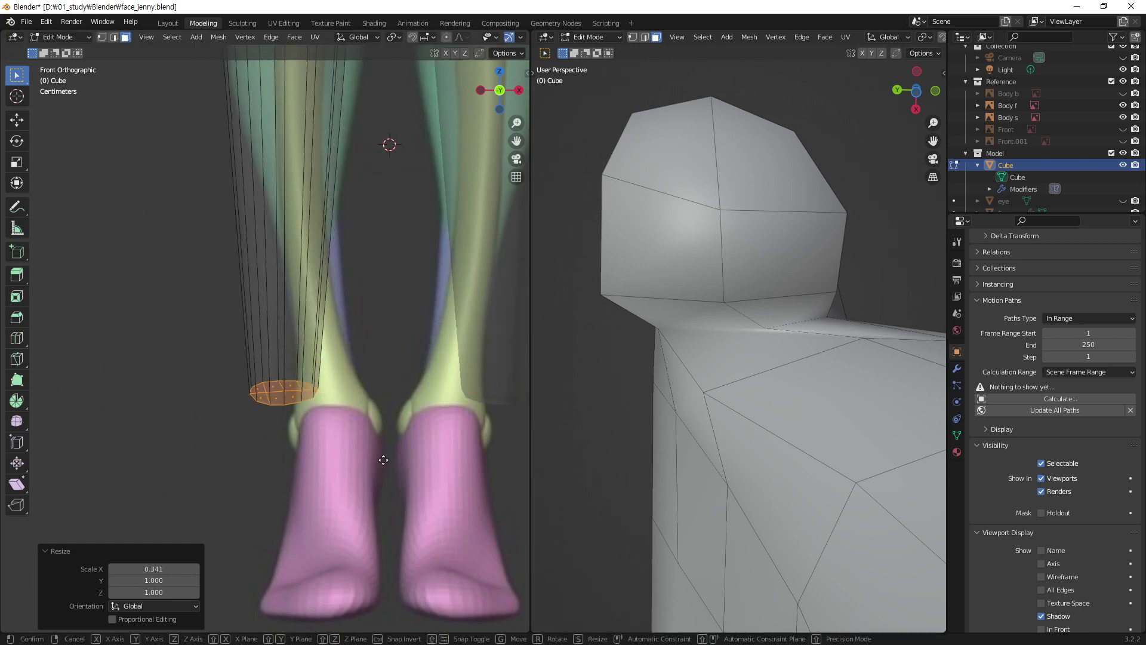
key("x")
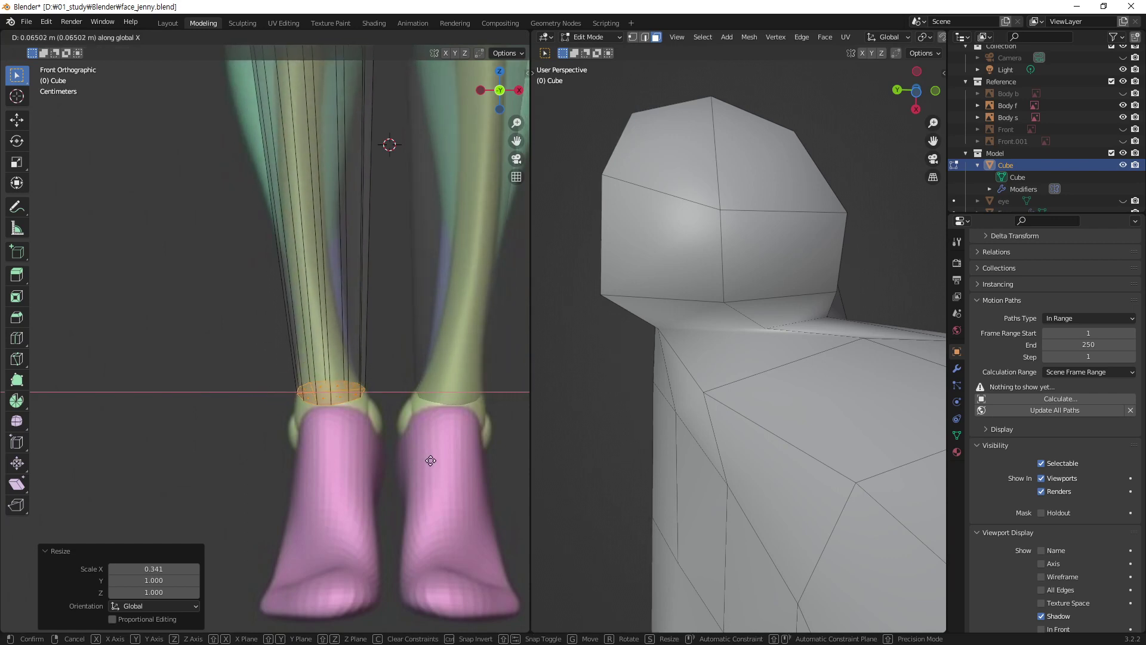
left_click(429, 460)
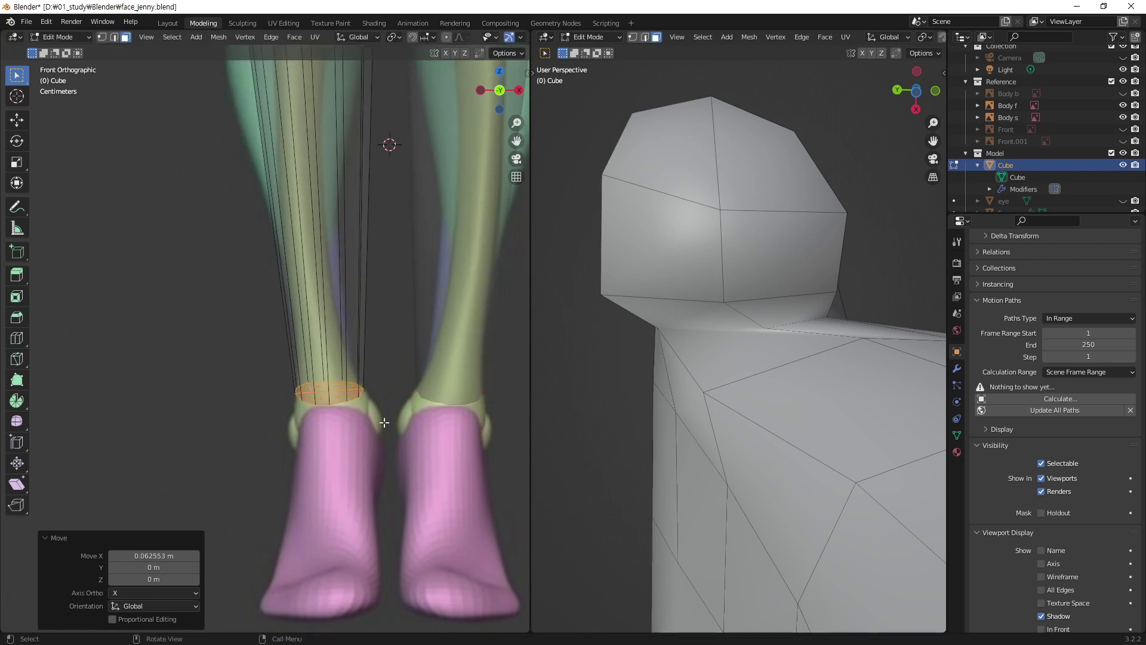
- Zoom out and orbit the left view to the side to show the whole leg
scroll(389, 422, "down", 4)
scroll(322, 364, "down", 1)
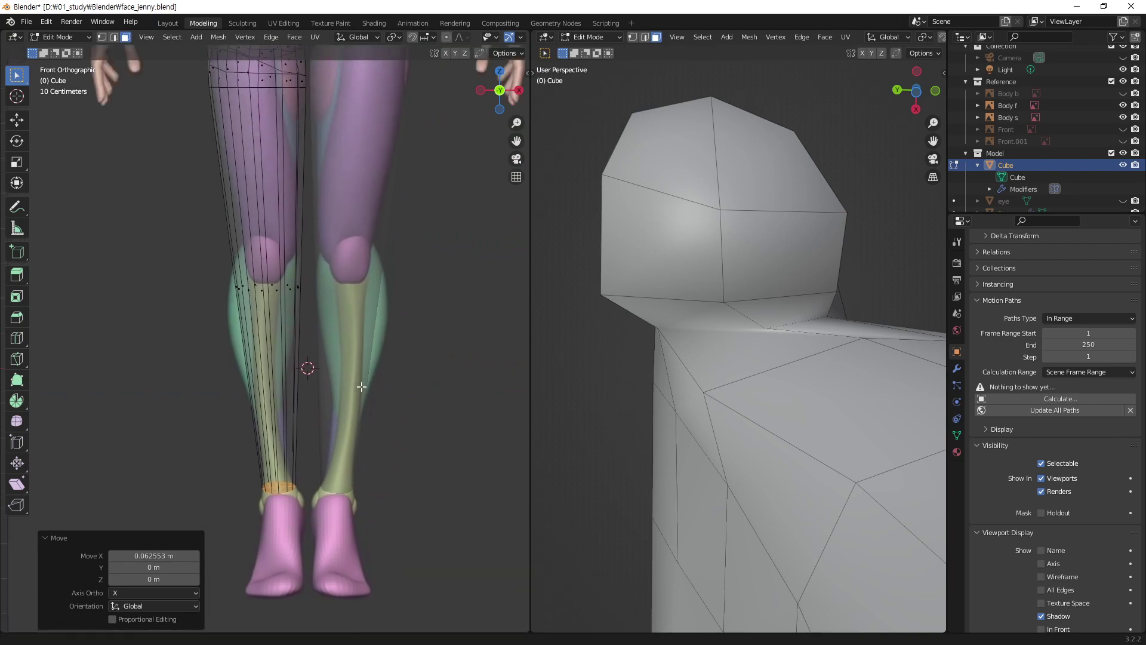
scroll(295, 406, "down", 1)
scroll(283, 423, "down", 1)
middle_click_drag(283, 423, 398, 422)
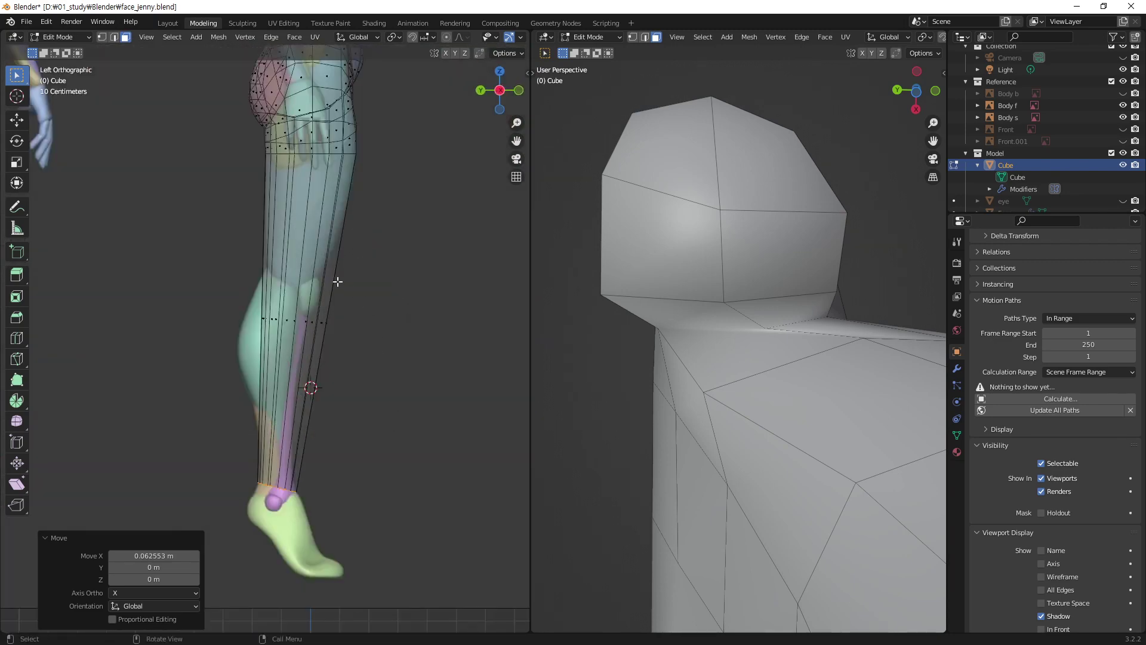
middle_click_drag(338, 281, 348, 319, "shift")
scroll(752, 373, "up", 3)
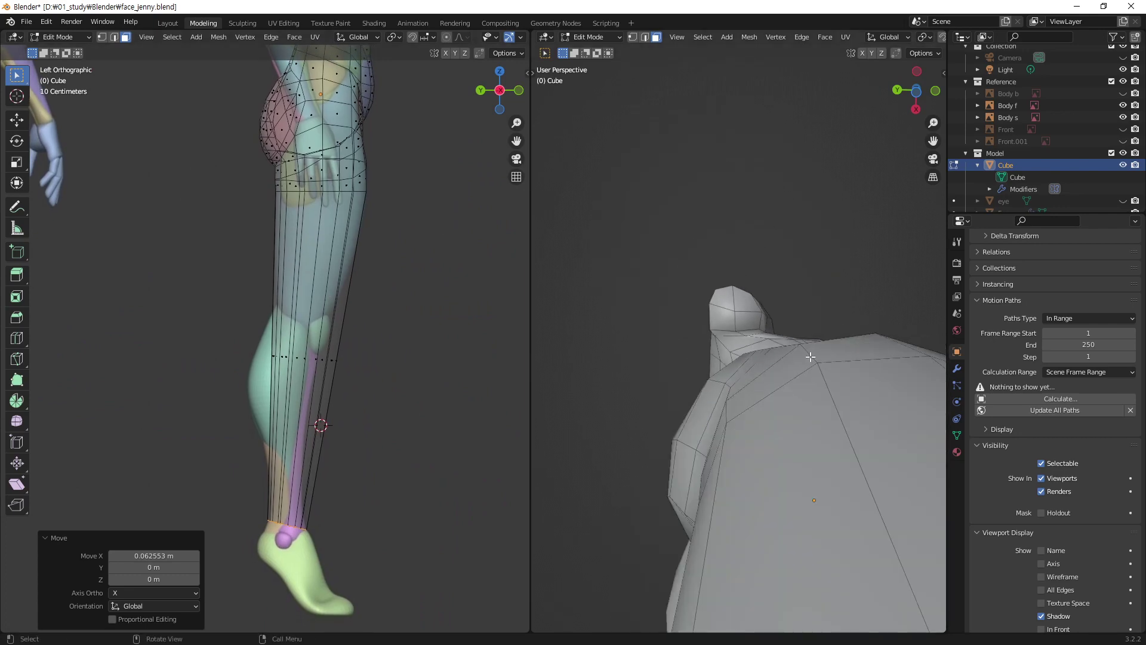
key("KP_Divide")
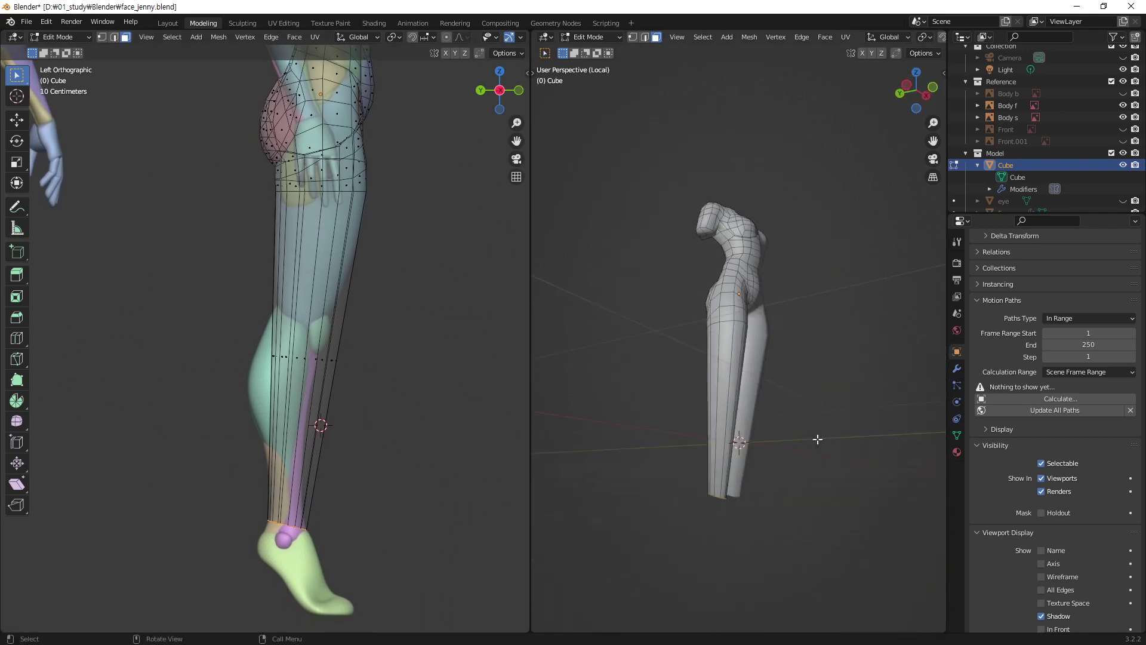
key("KP_Divide")
- Enable X-ray and frame the legs over the front reference in the right view
mouse_move(731, 399)
middle_mouse_down()
mouse_move(704, 535)
mouse_move(793, 389)
middle_mouse_up()
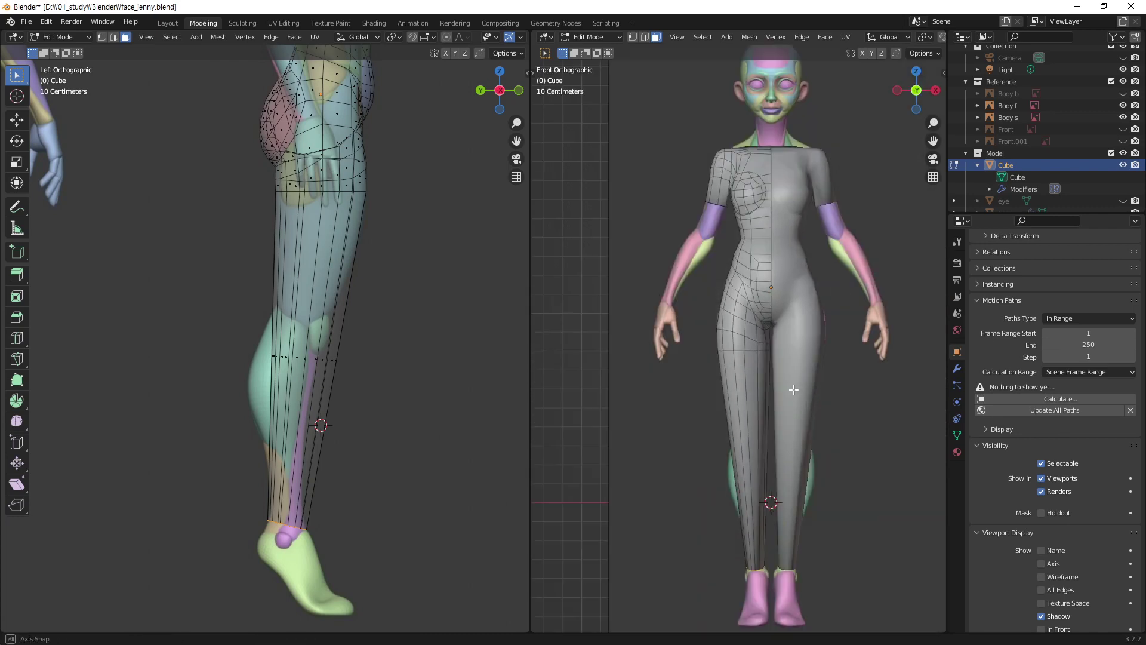
key("alt+z")
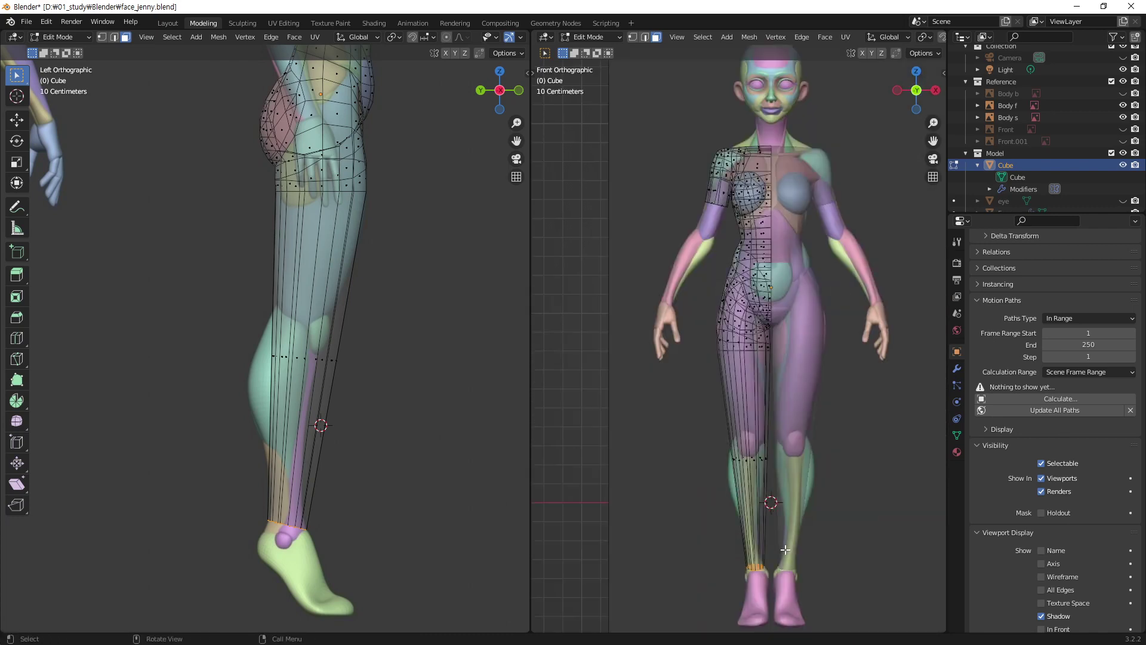
mouse_move(789, 554)
middle_mouse_down("ctrl")
mouse_move(808, 452)
mouse_move(795, 461)
middle_mouse_up("ctrl")
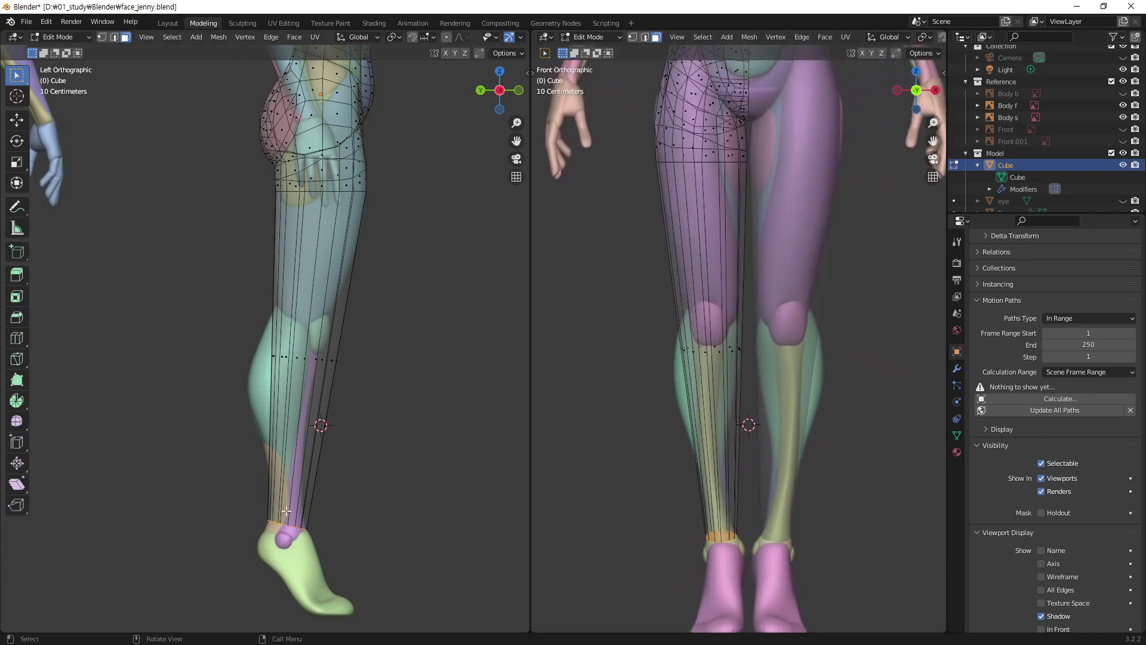
scroll(336, 361, "up", 1)
middle_click_drag(336, 360, 331, 374, "shift")
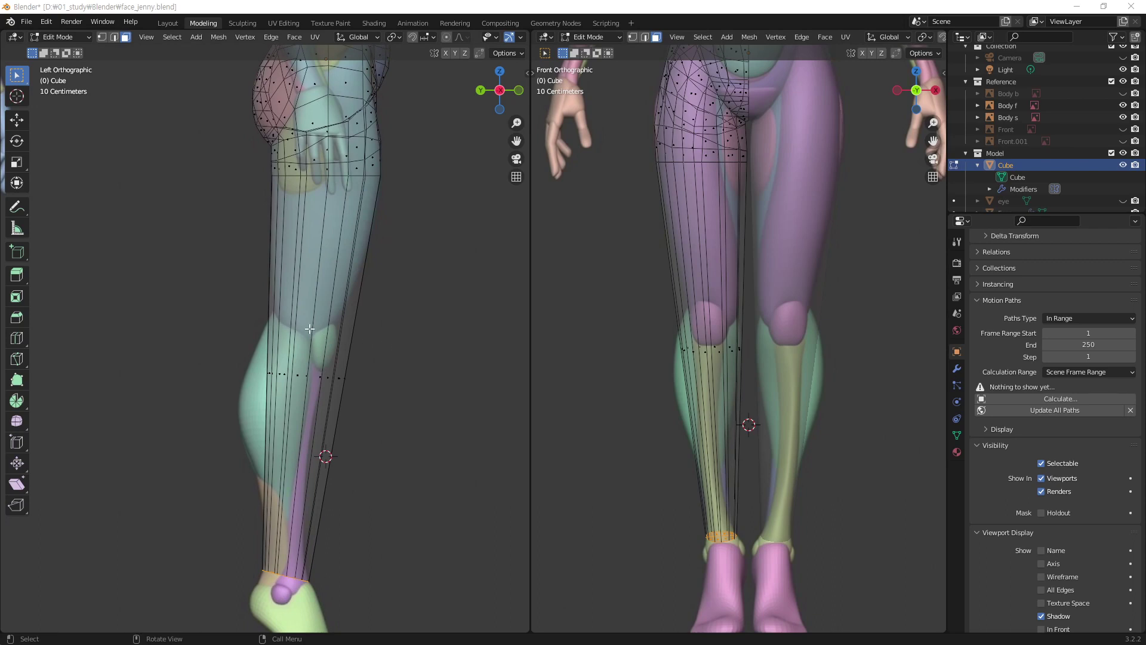
- Insert a new edge loop across the shin and slide it upward
key("alt+a")
key("ctrl+r")
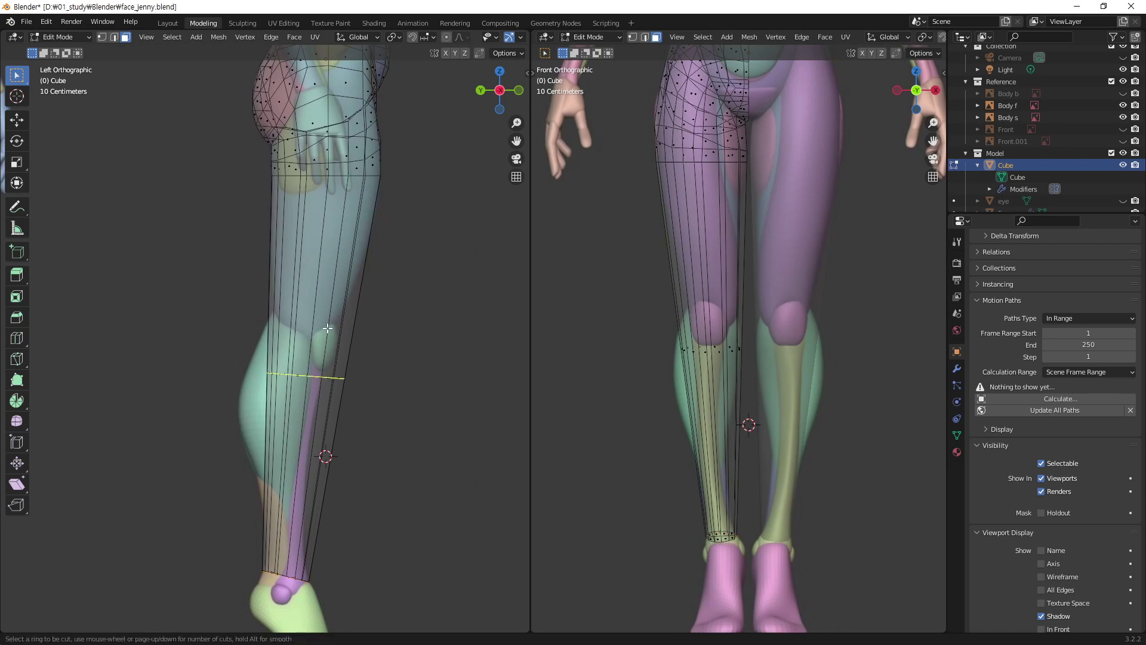
left_click(292, 357)
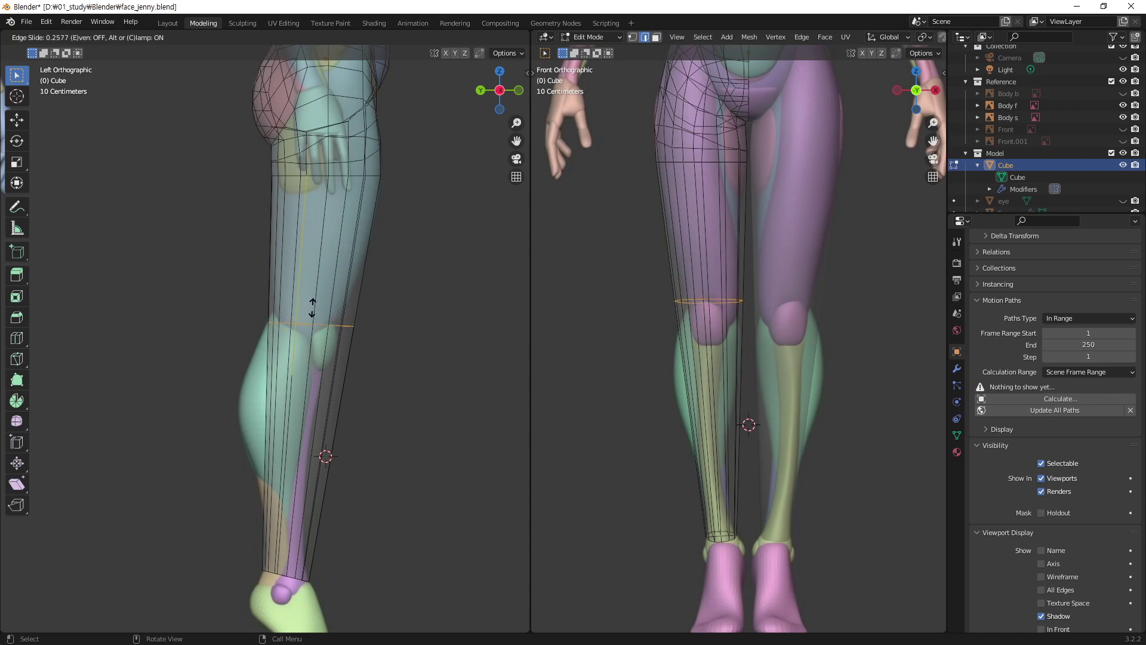
left_click(338, 249)
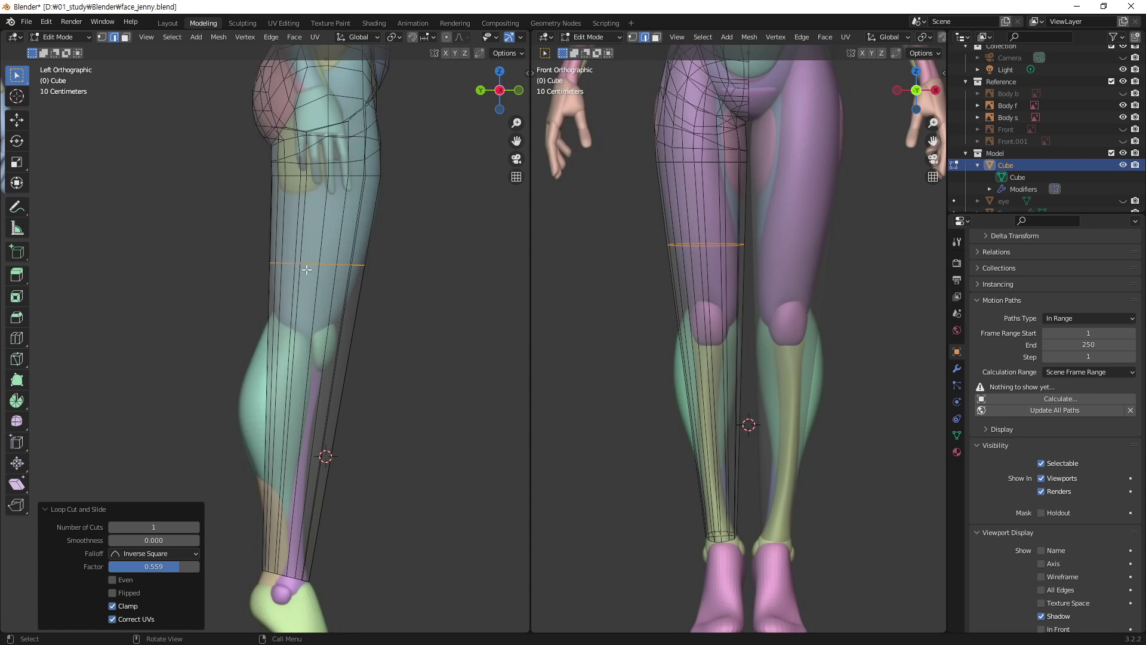
- Move the new loop down to the knee, narrow it front-to-back, and tilt it
key("g")
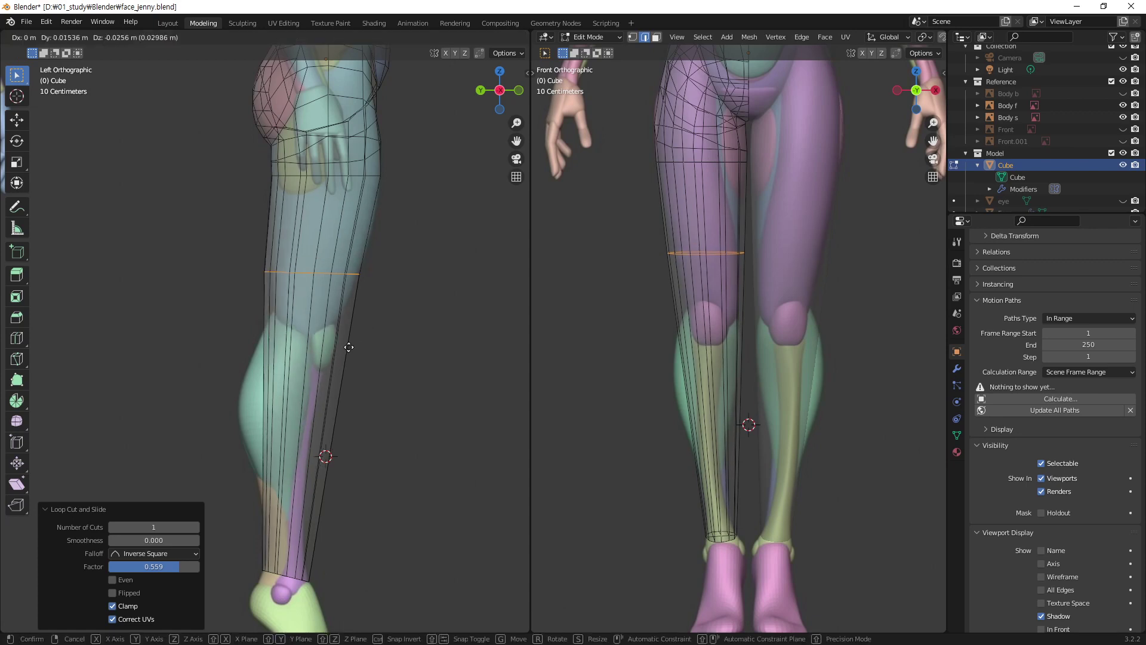
left_click(361, 375)
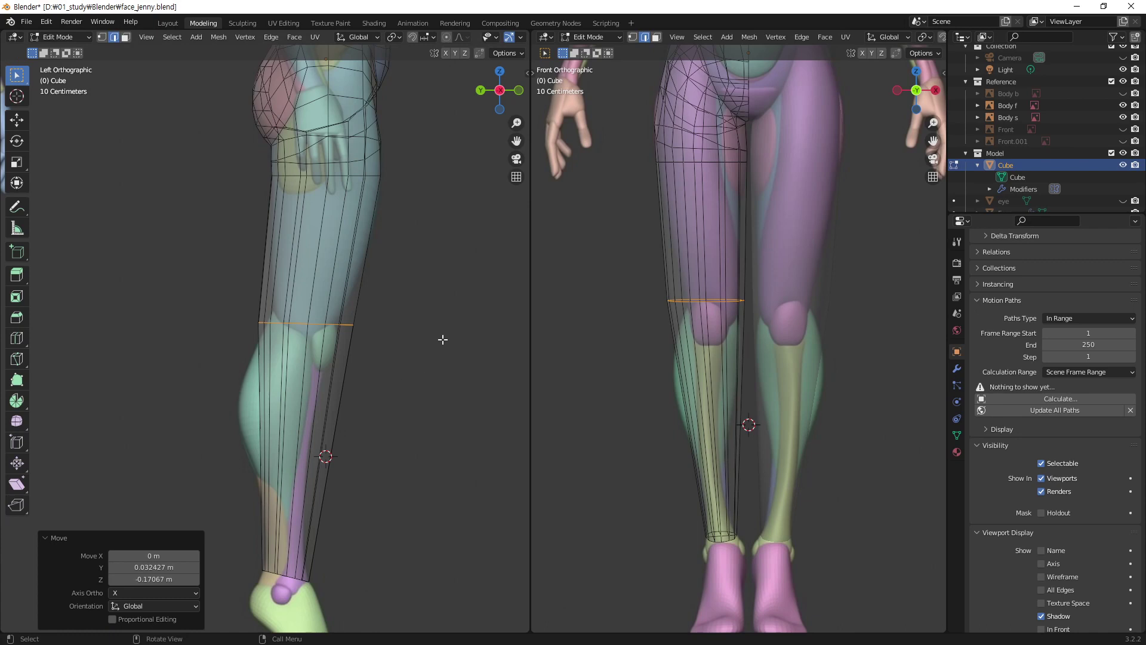
key("s")
key("y")
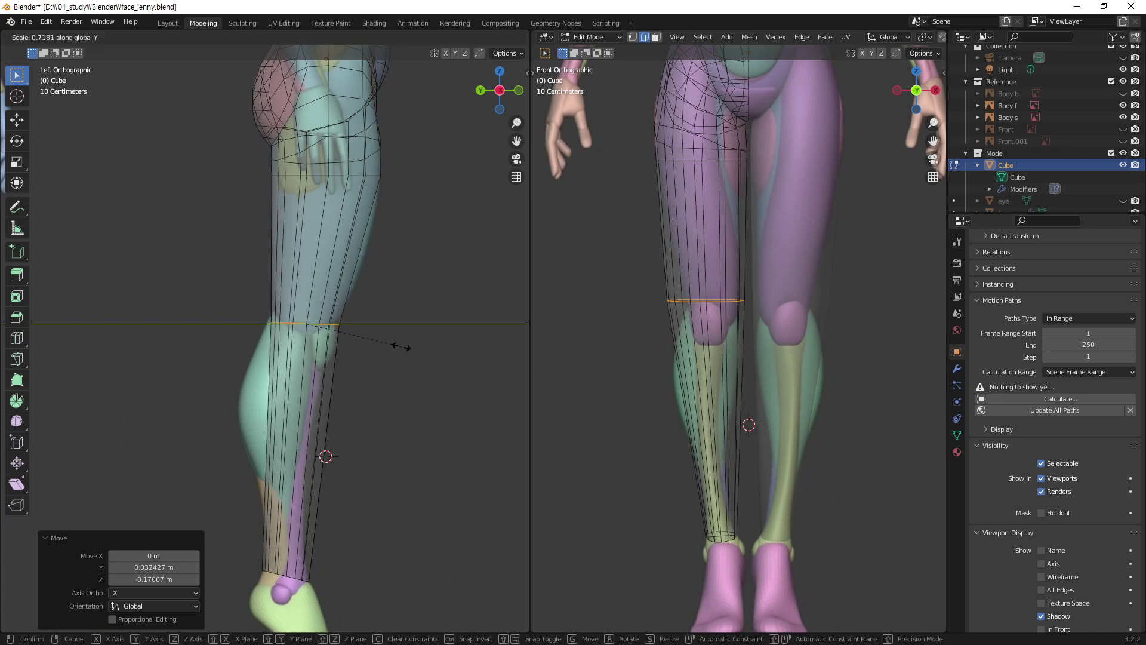
left_click(398, 346)
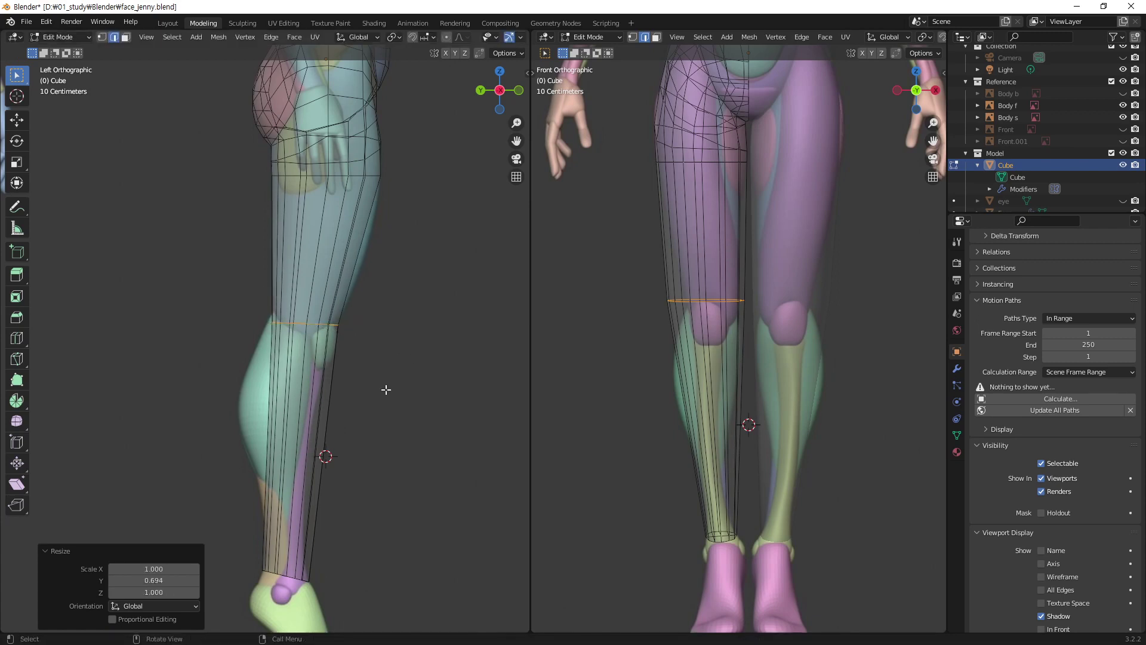
key("r")
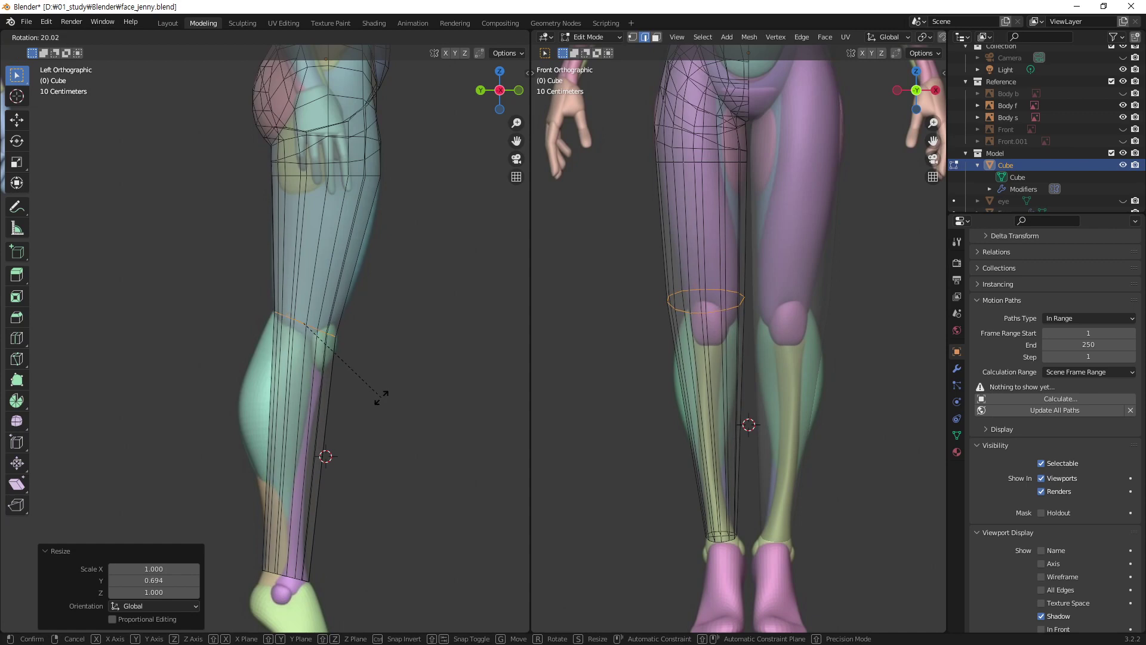
left_click(376, 408)
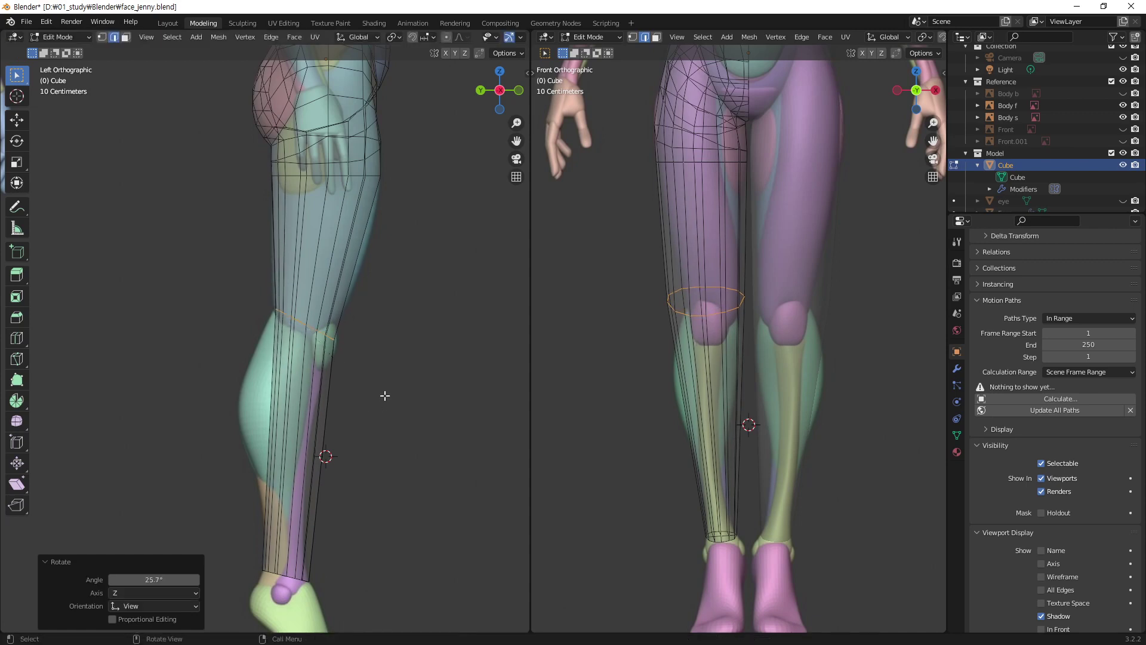
- Nudge the knee loop slightly, tilt it 4.46° and enlarge it to 1.084
key("g")
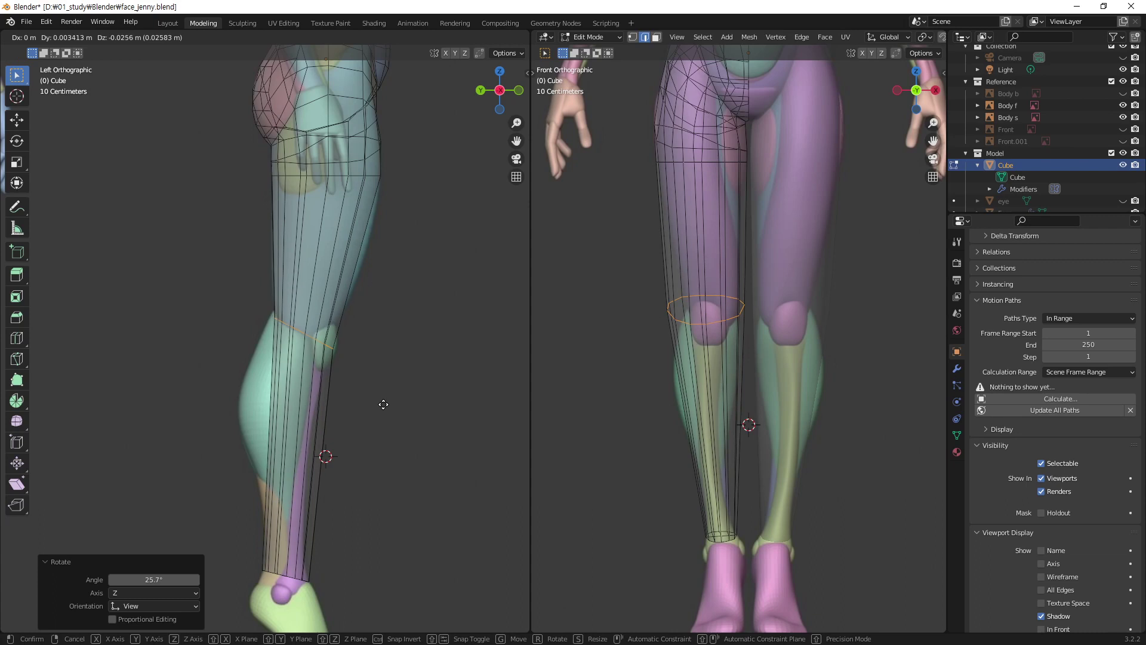
left_click(383, 403)
key("g")
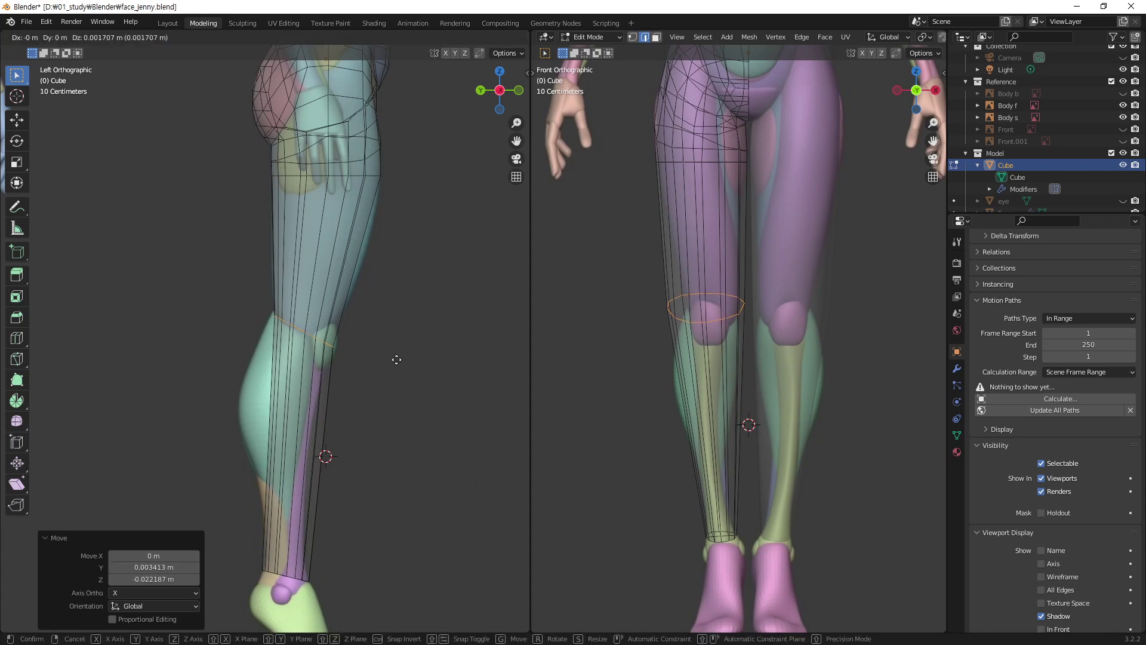
left_click(396, 359)
key("r")
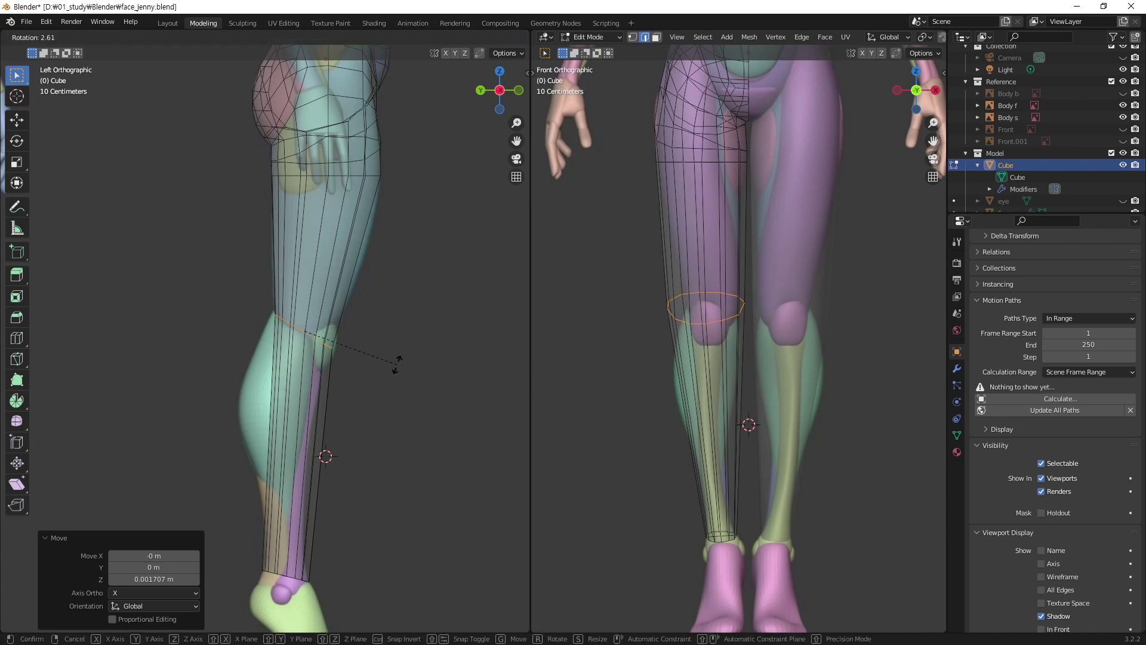
left_click(395, 366)
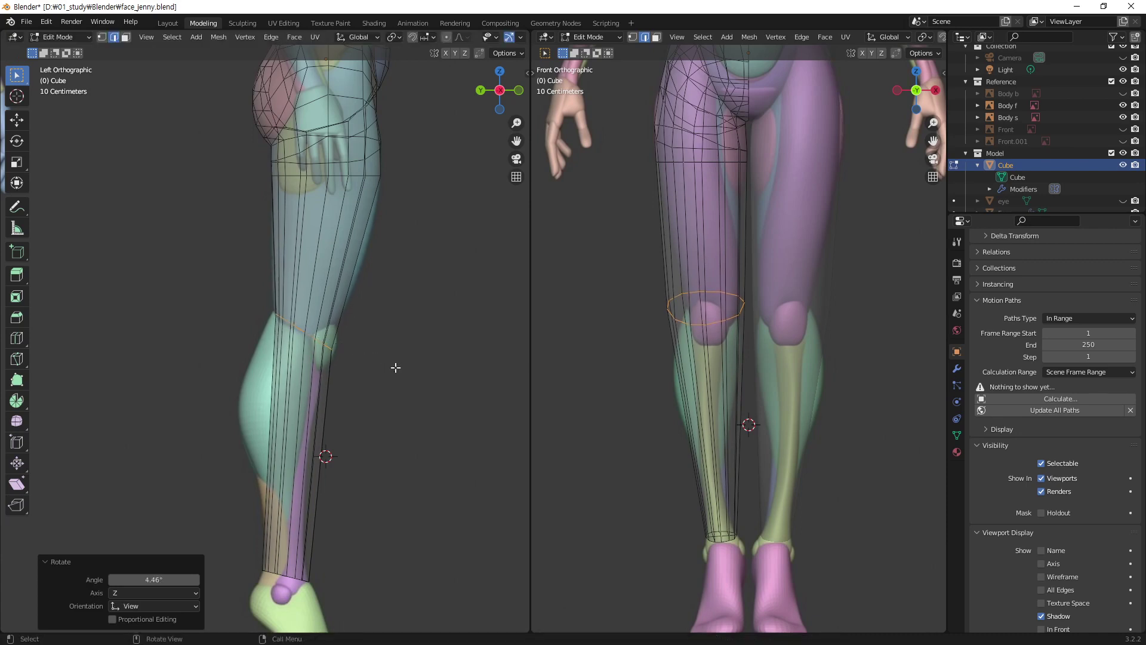
key("s")
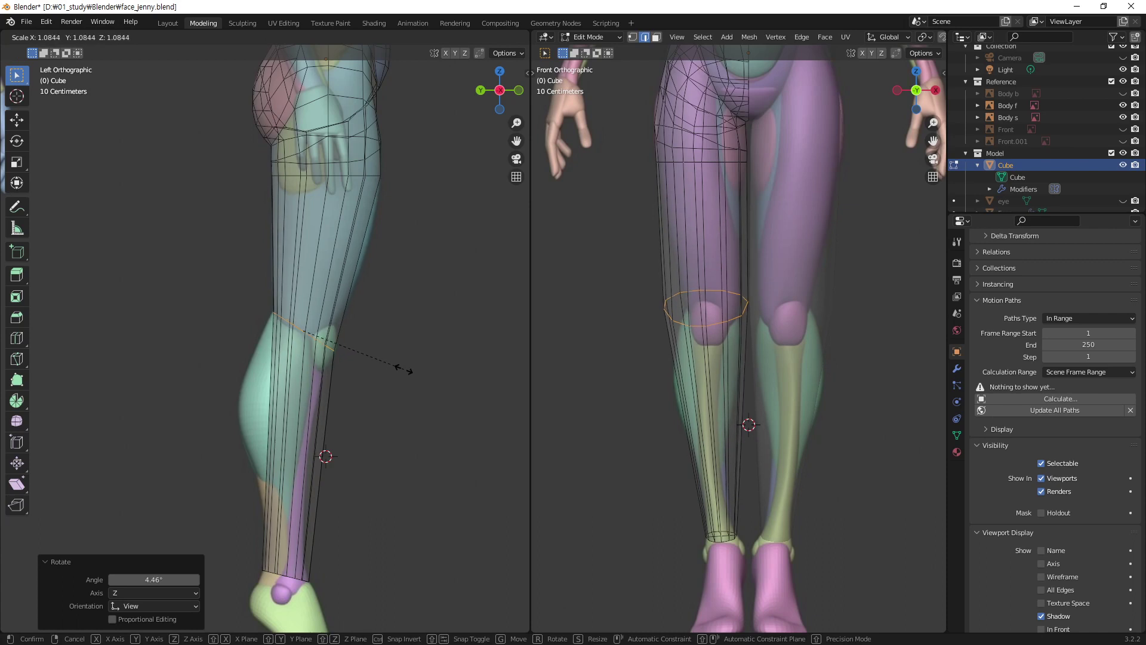
left_click(404, 370)
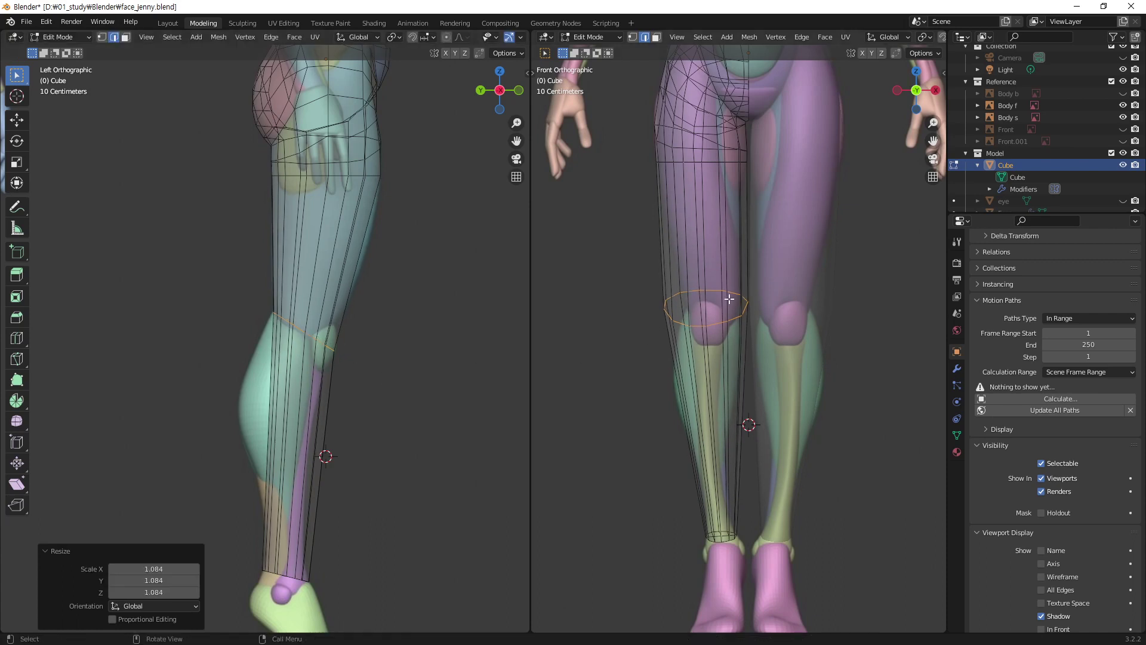
- Narrow the knee loop sideways and shift it along X toward the reference kneecap
scroll(730, 298, "up", 3)
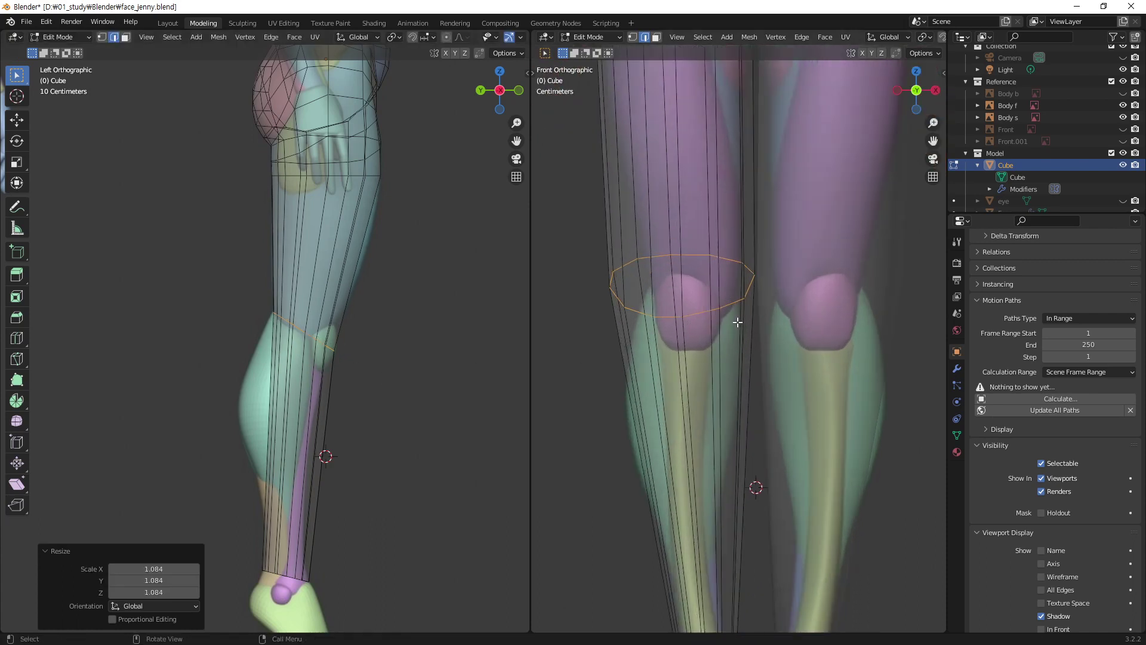
key("s")
key("x")
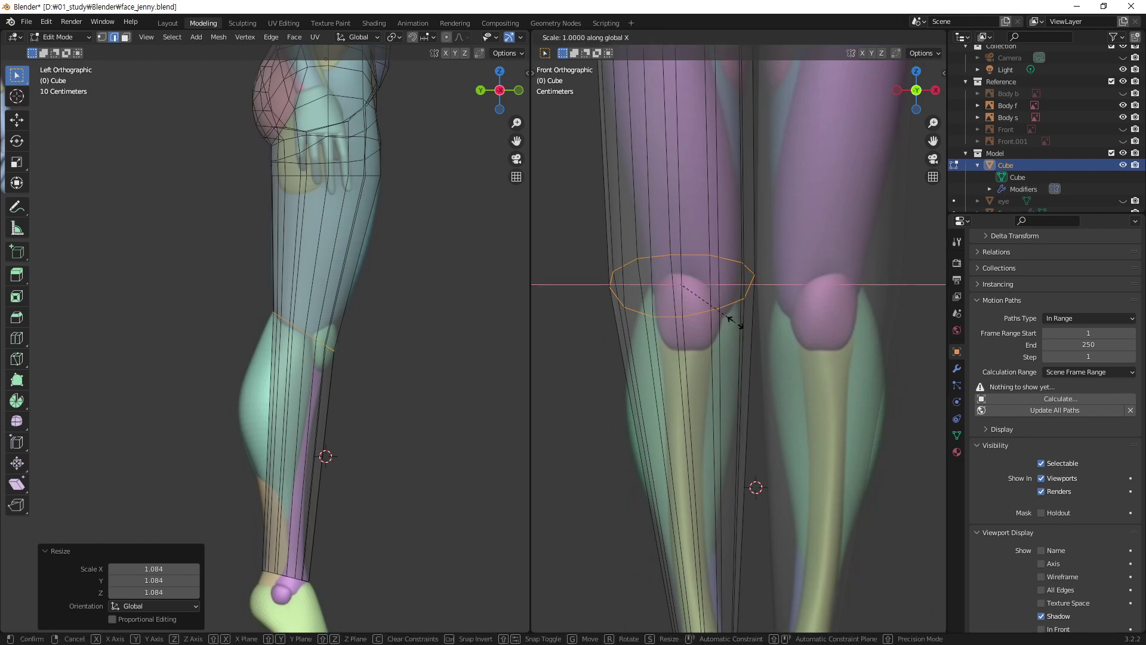
left_click(684, 327)
key("g")
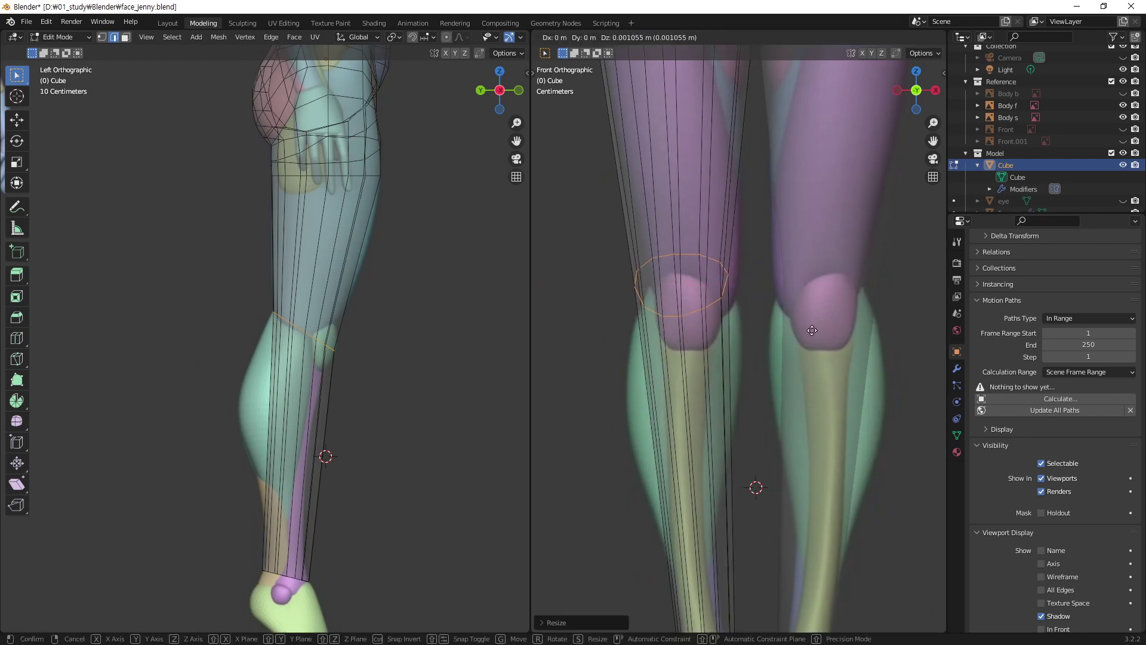
key("x")
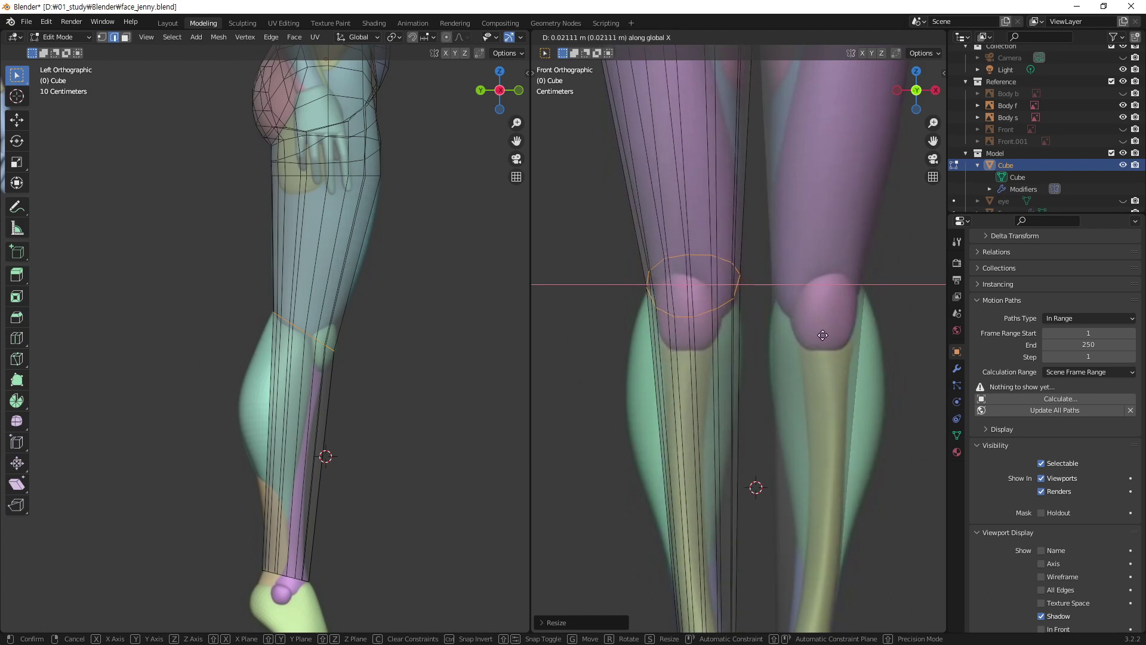
left_click(823, 335)
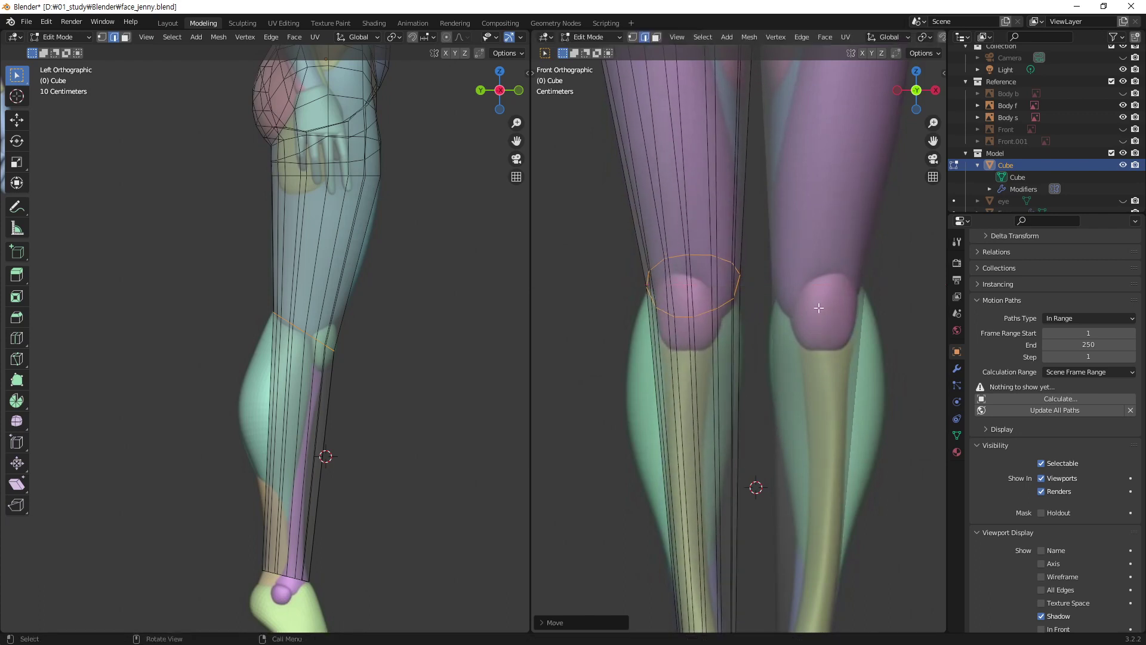
- Narrow the knee loop further along X and set its final sideways position, about 0.01 m
key("s")
key("x")
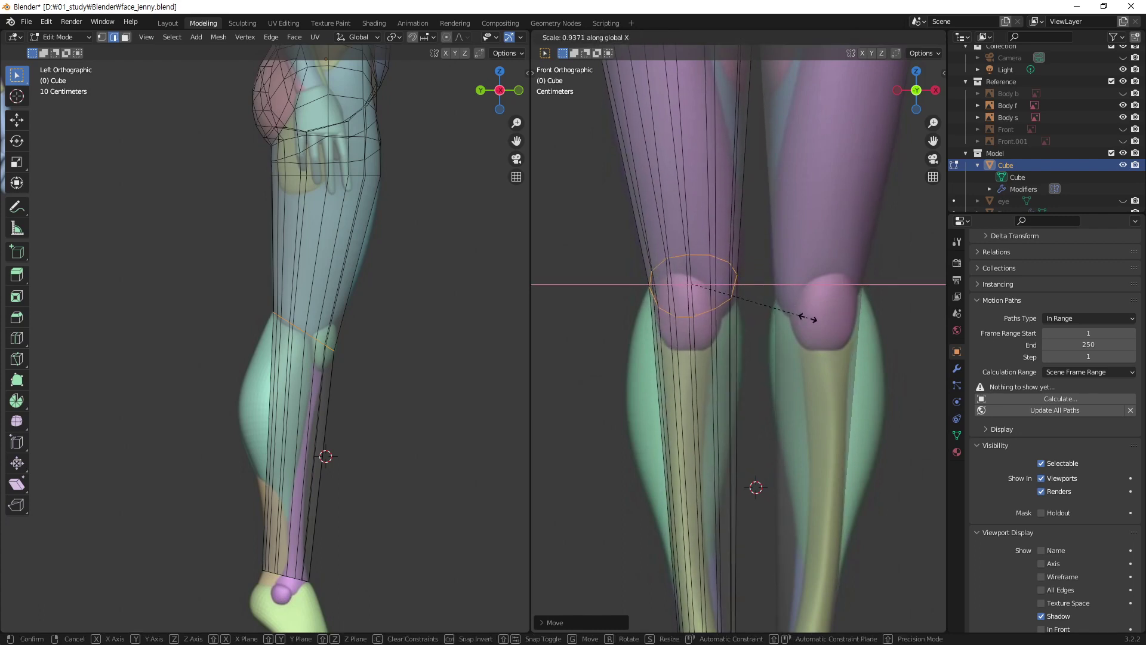
left_click(809, 318)
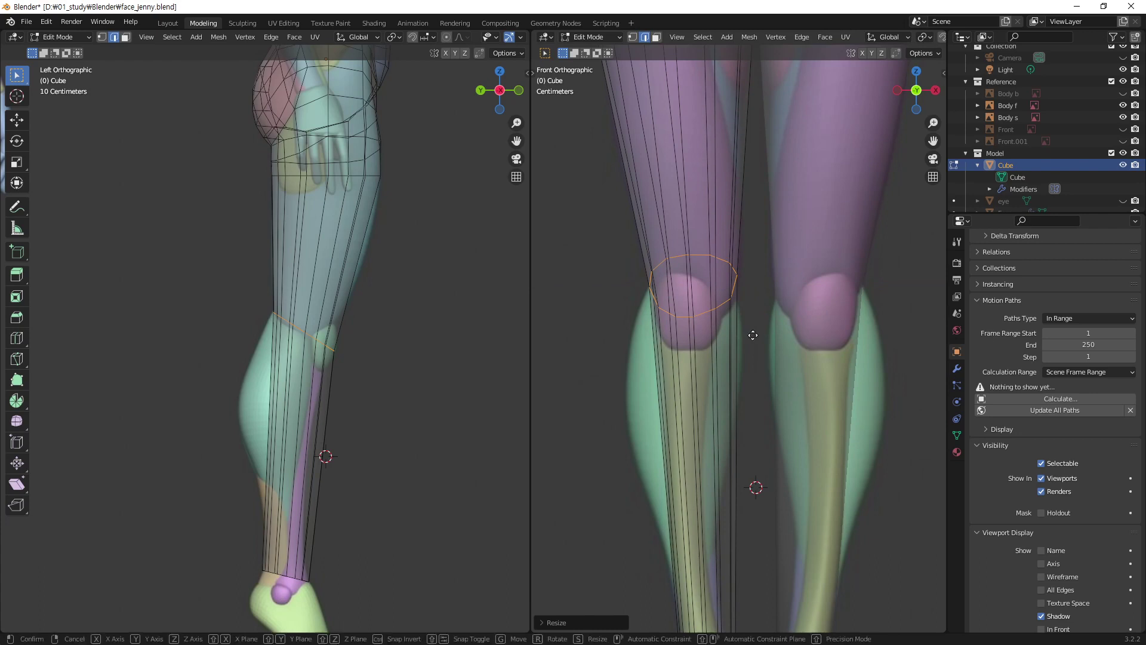
key("g")
key("x")
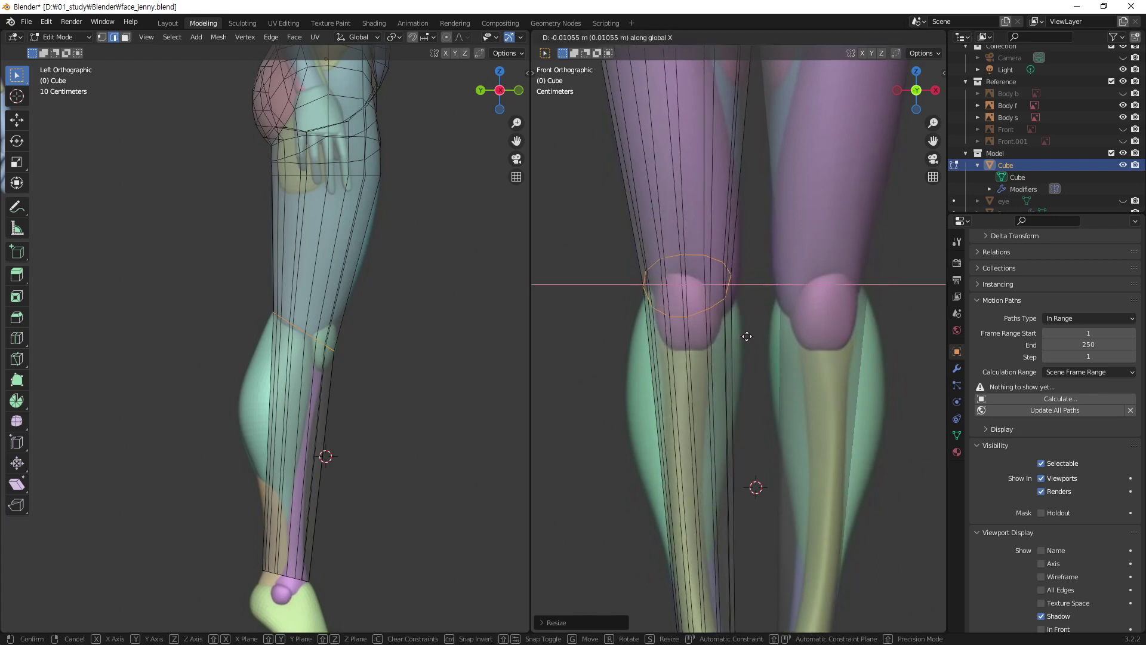
left_click(754, 339)
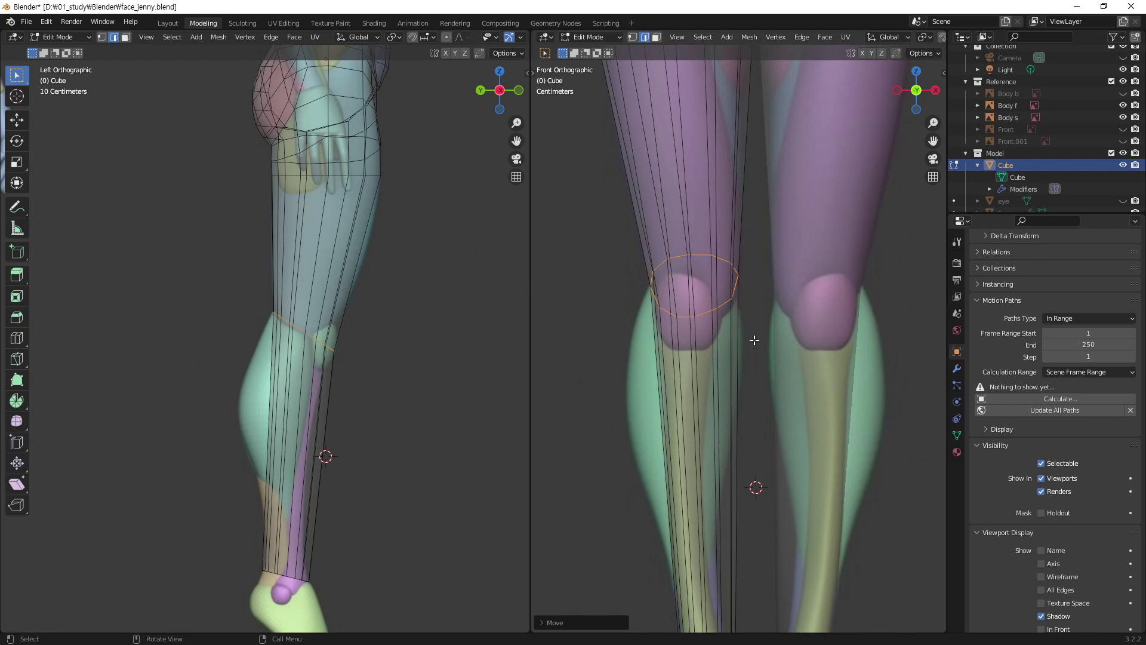
scroll(739, 343, "down", 4)
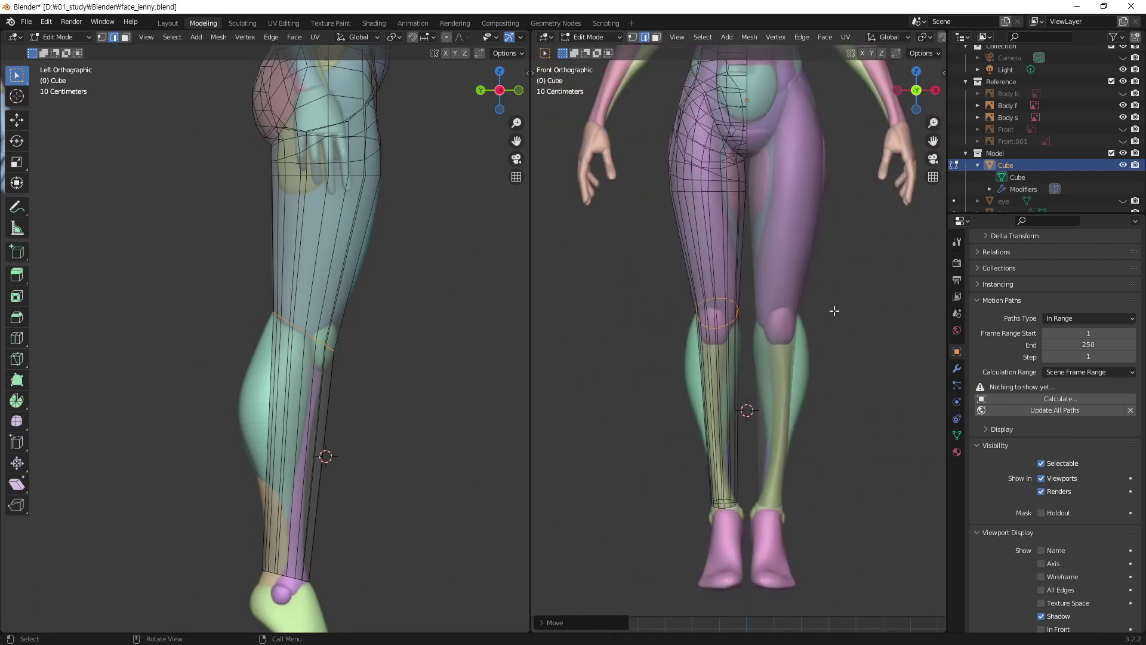
- Enable Wireframe in Viewport Display and center the legs in both views
left_click(1042, 577)
scroll(872, 376, "up", 2)
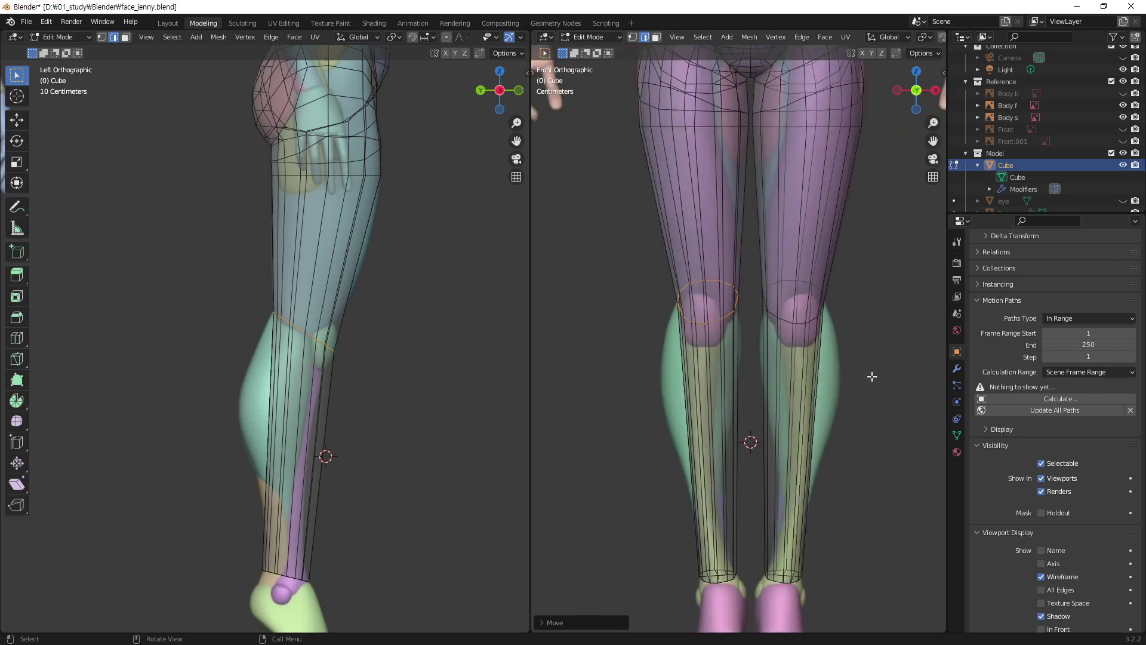
middle_click_drag(801, 326, 754, 329, "shift")
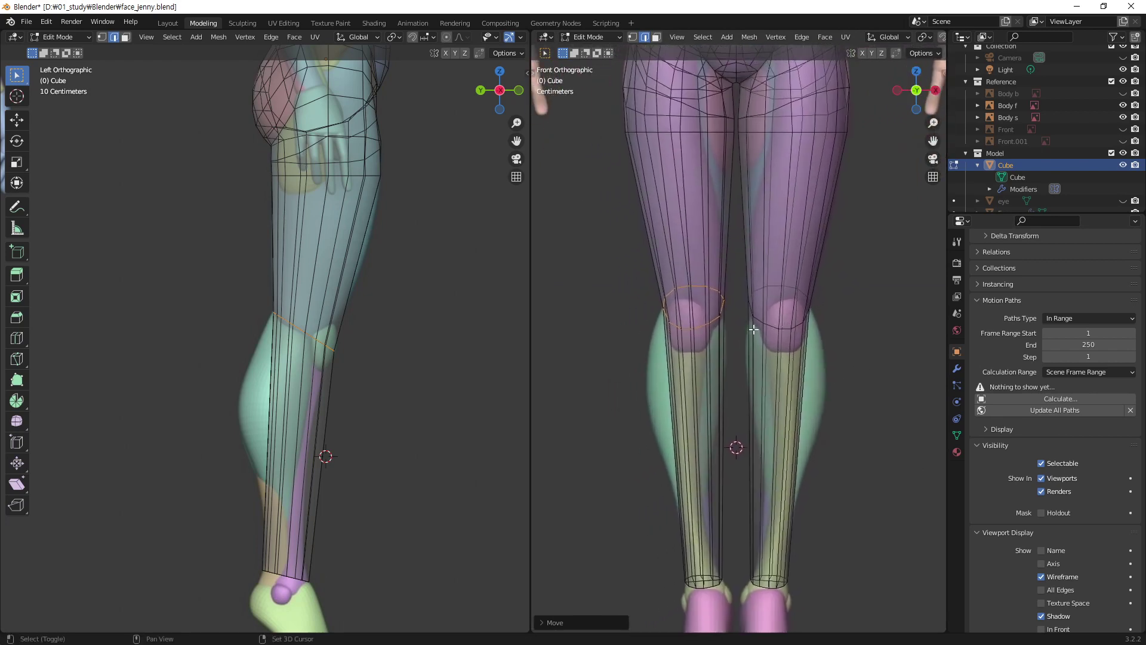
middle_click_drag(325, 389, 311, 361, "shift")
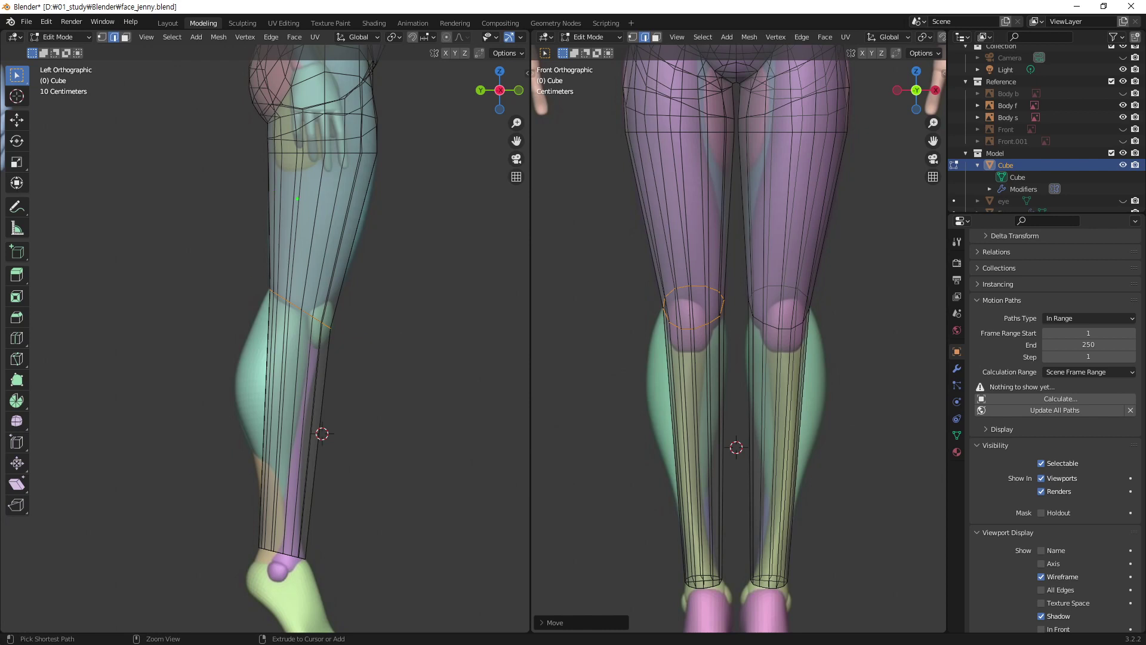
- Sketch six temporary guide lines across thigh, calf and shin, then clear them
left_click_drag(263, 194, 402, 200)
left_click_drag(269, 237, 365, 260)
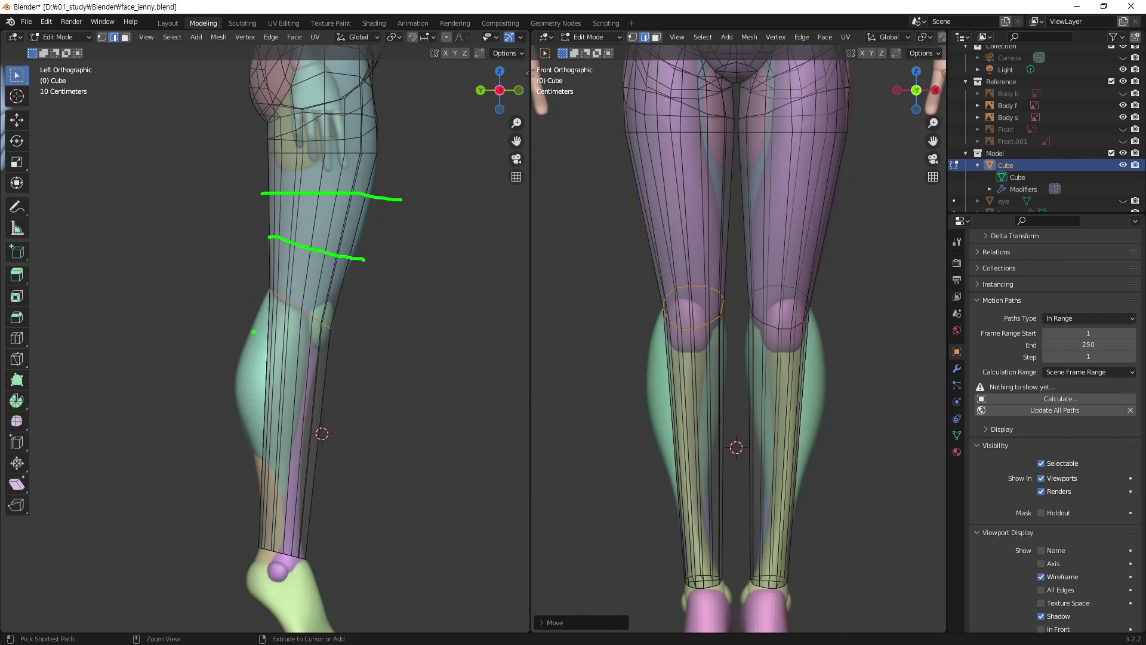
left_click_drag(255, 332, 355, 380)
left_click_drag(255, 395, 337, 419)
left_click_drag(253, 454, 330, 483)
left_click_drag(248, 508, 338, 524)
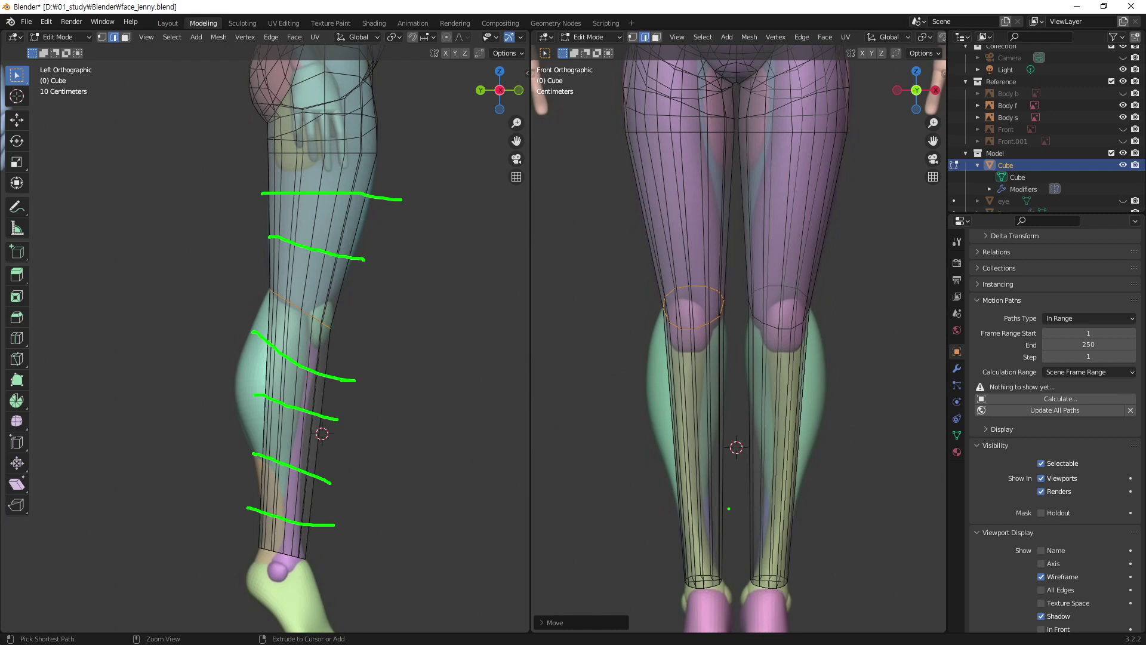
key("Escape")
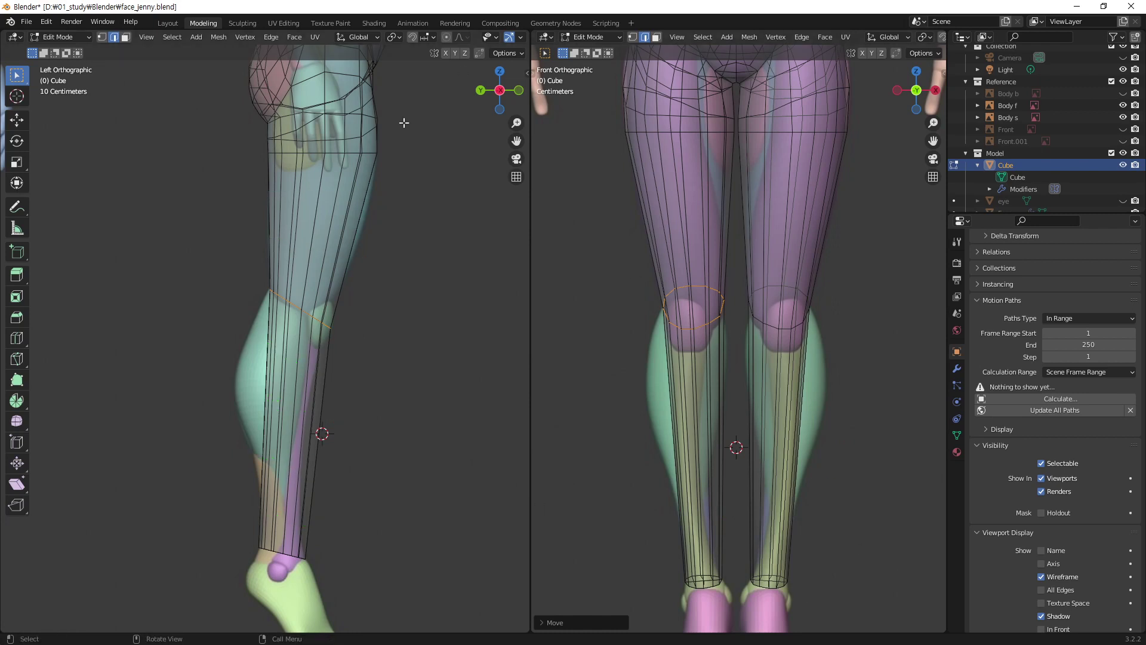
- Deselect the knee loop and add two new edge loops across the thigh
left_click(444, 281)
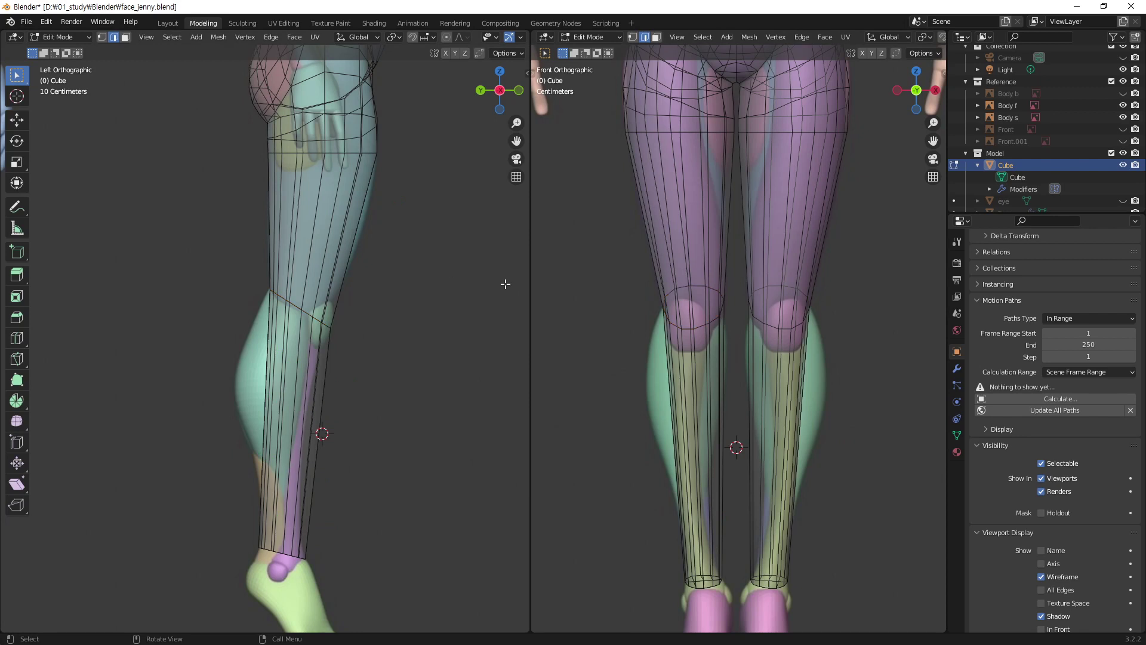
key("ctrl+r")
scroll(344, 223, "up", 1)
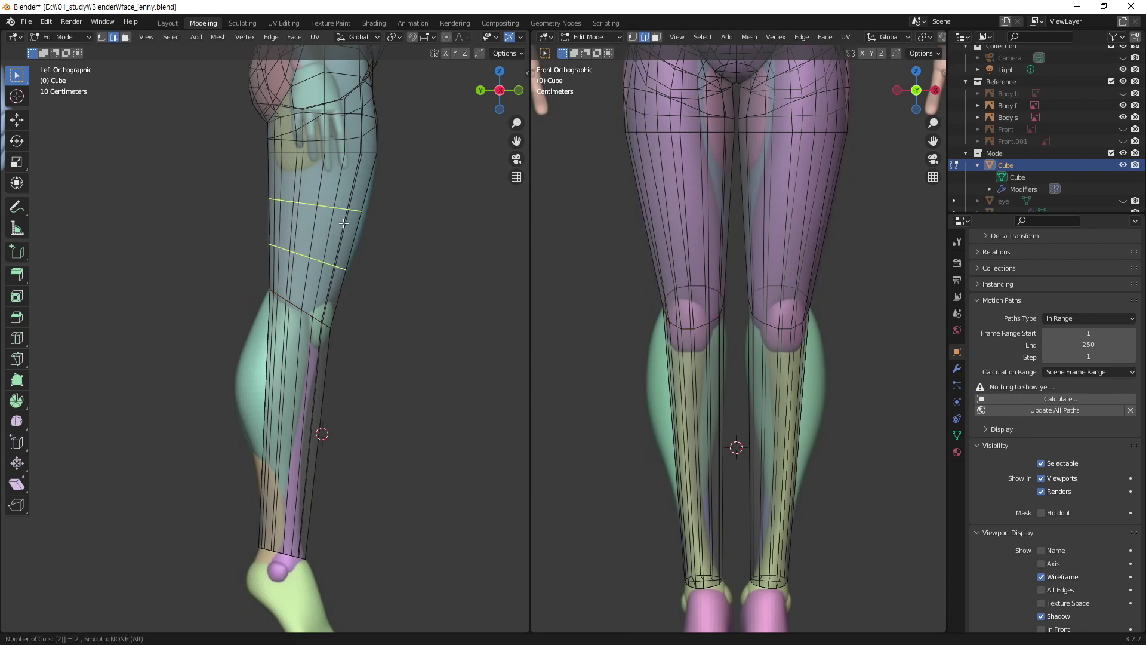
left_click(344, 224)
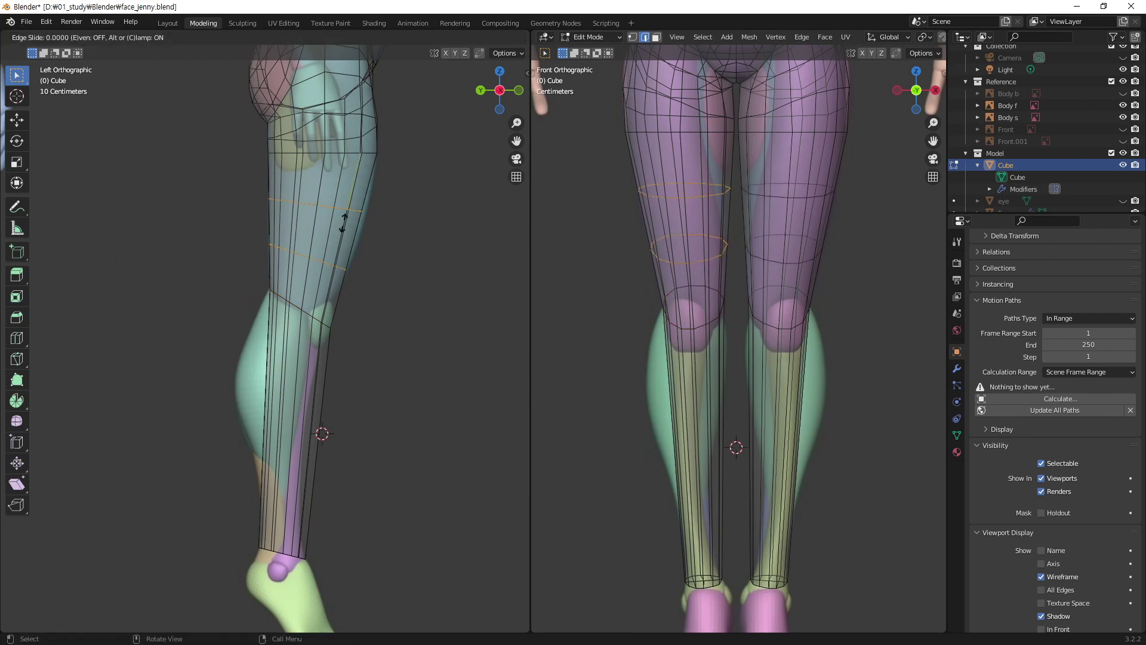
left_click(394, 233)
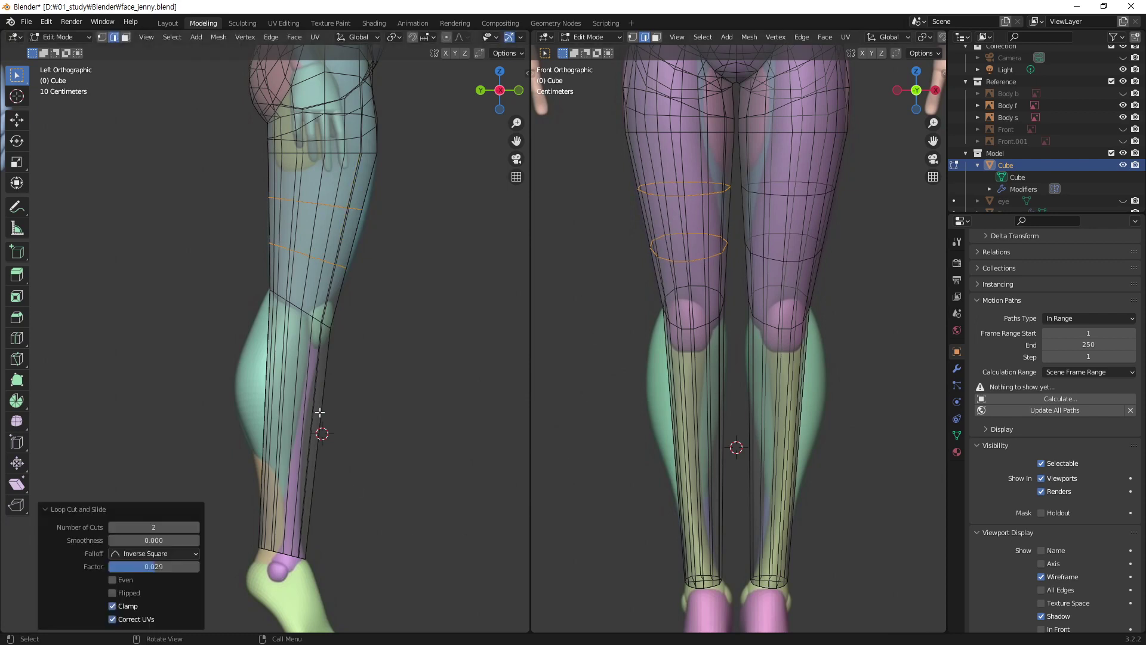
- Add four evenly spaced edge loops across the lower leg
key("ctrl+r")
key("4")
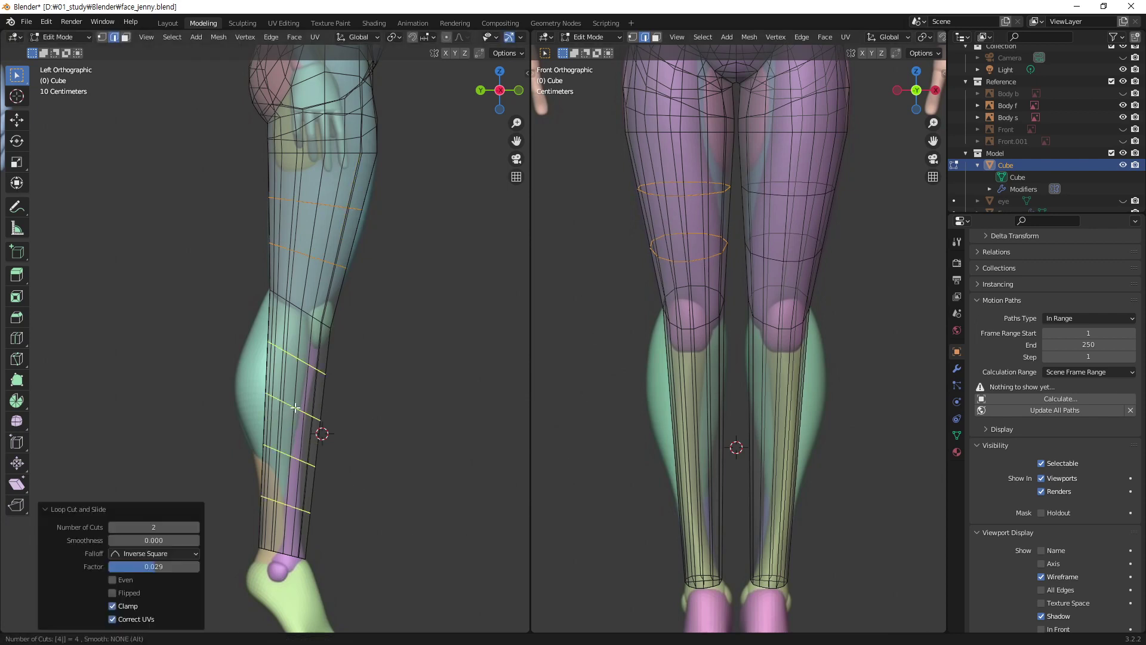
left_click(295, 408)
right_click(351, 214)
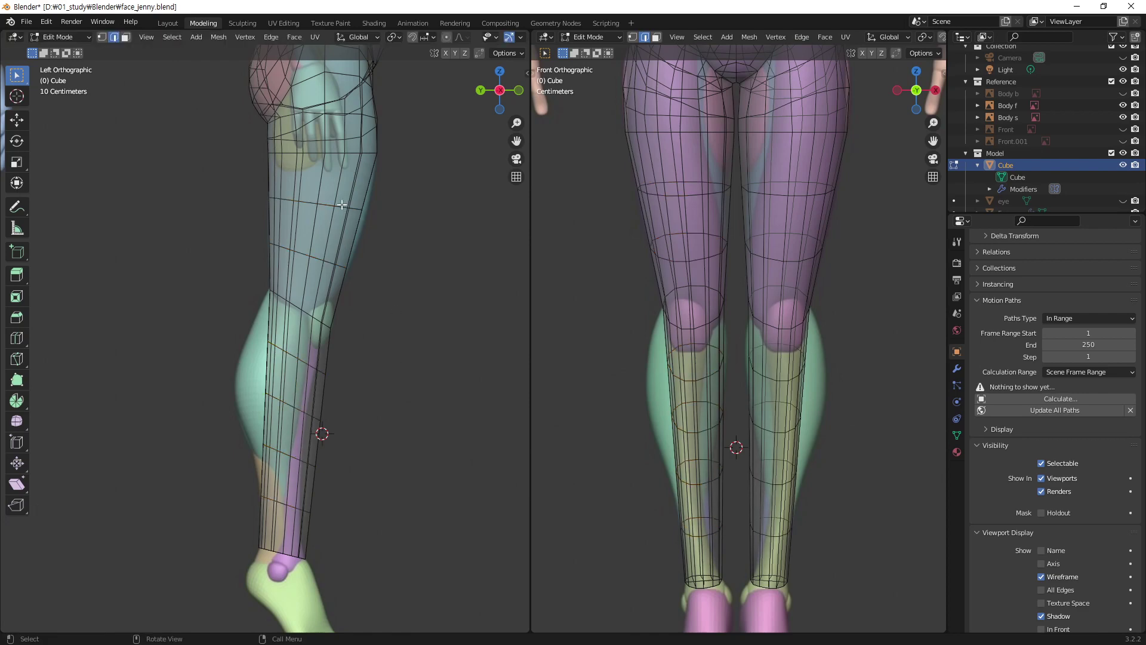
- Shift the upper-thigh loop about -0.007 m along Y and scale its depth to 1.074
key("ctrl+r")
scroll(370, 191, "up", 2)
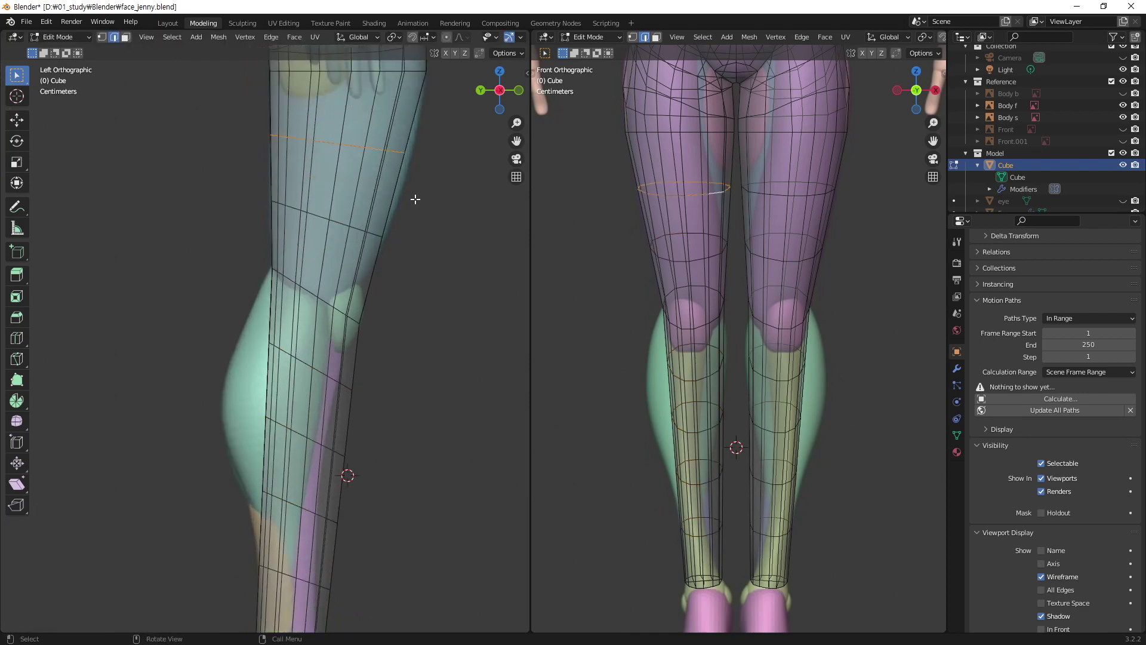
middle_click_drag(392, 177, 359, 270, "shift")
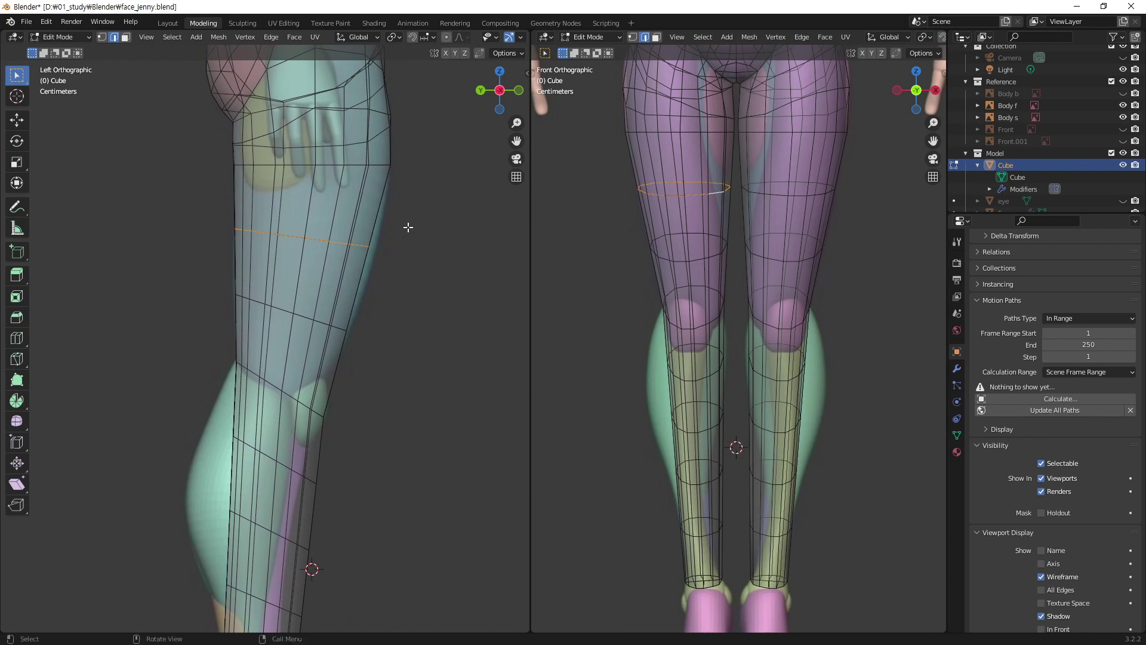
key("g")
key("y")
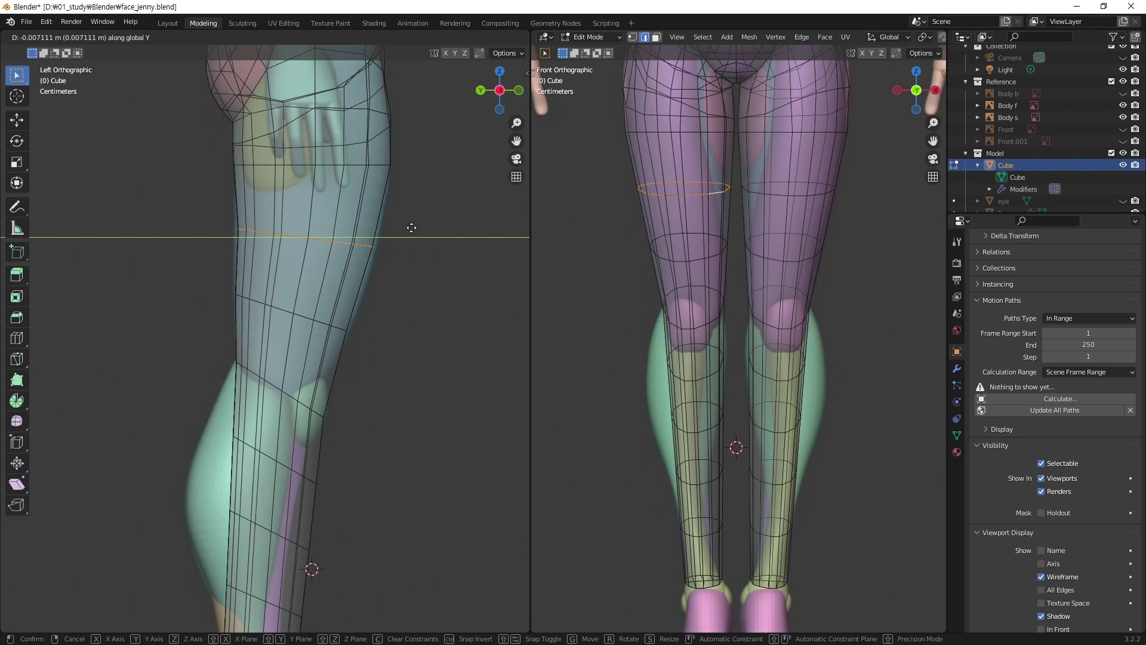
left_click(411, 228)
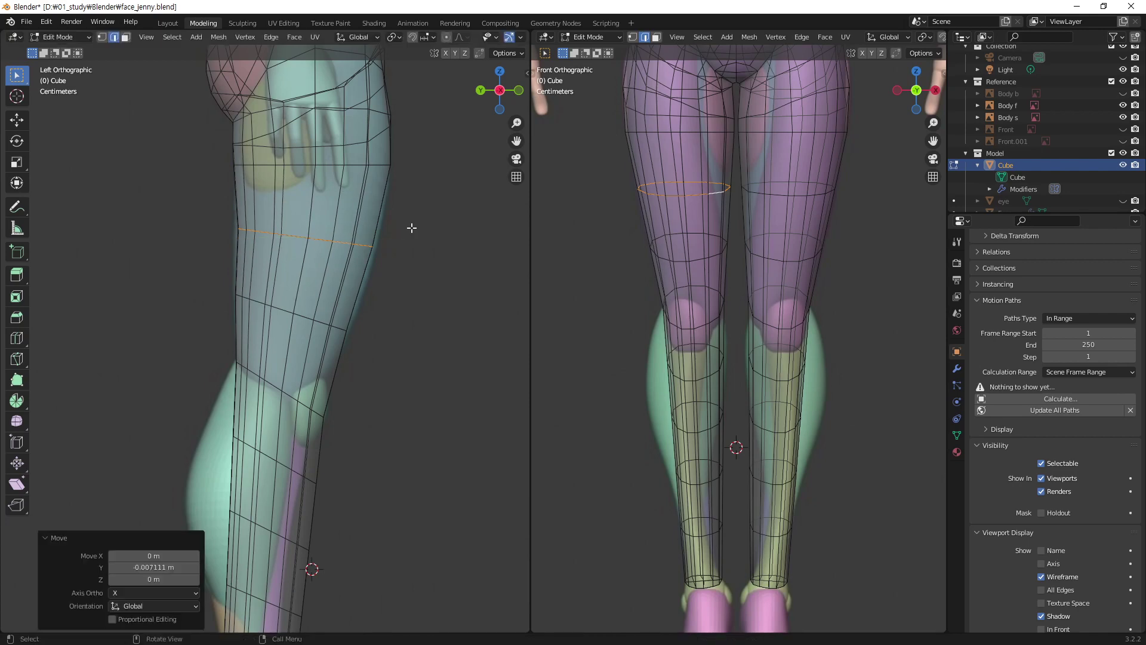
key("s")
key("y")
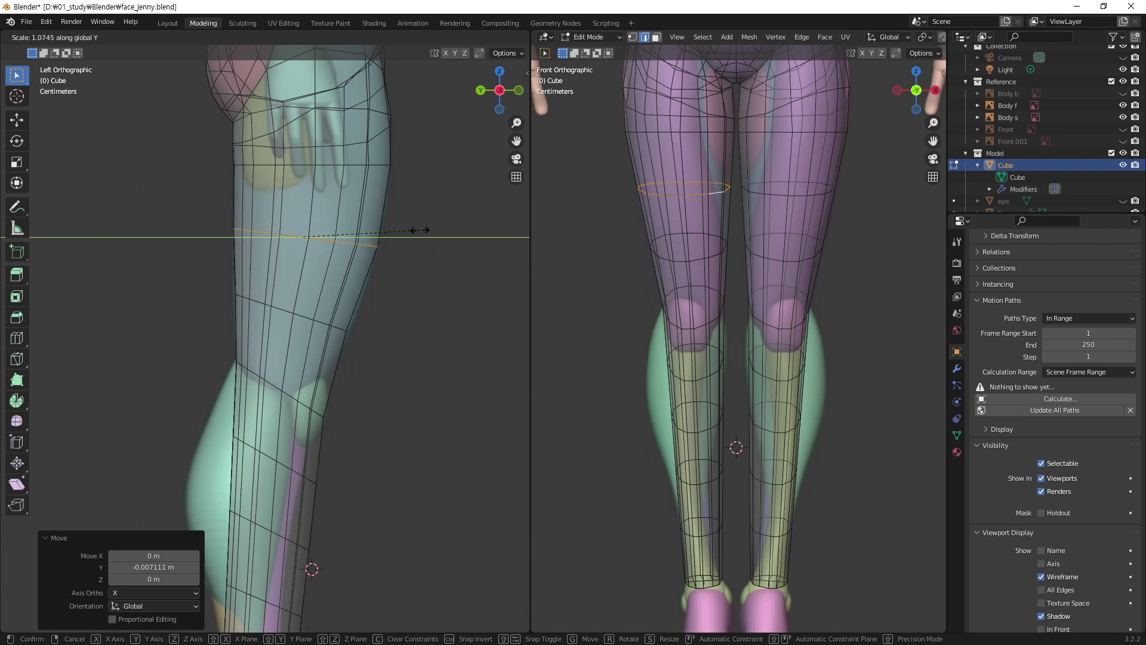
left_click(419, 230)
scroll(724, 185, "up", 2)
- In front view, narrow the thigh loop sideways and shift it along X
scroll(715, 197, "up", 2)
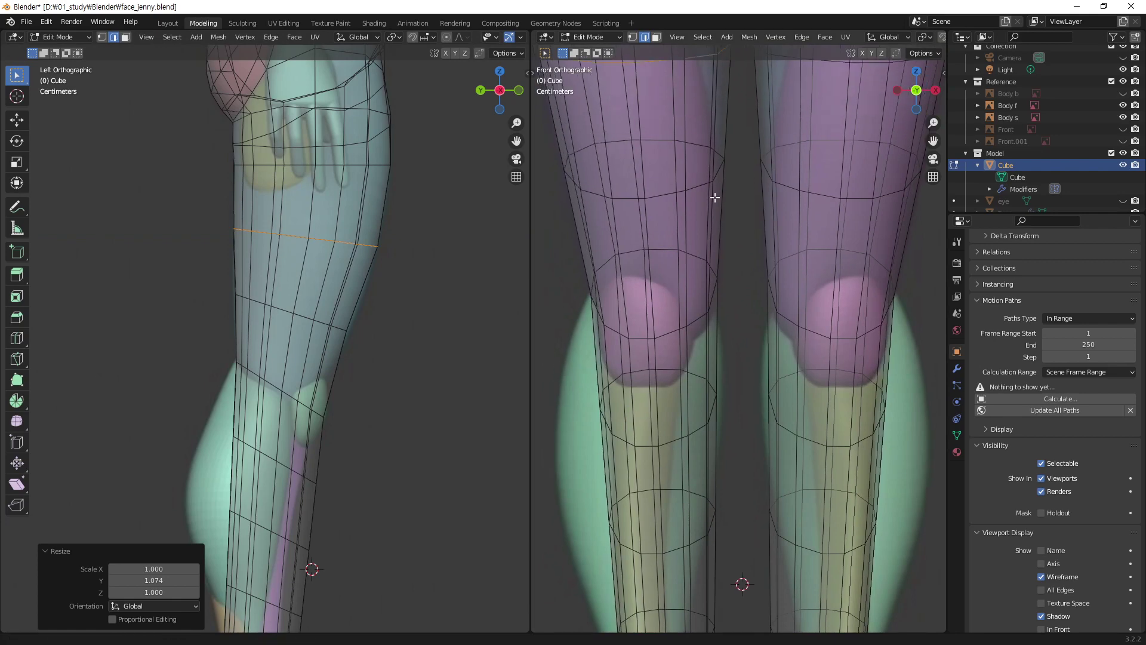
middle_click_drag(715, 197, 771, 458, "shift")
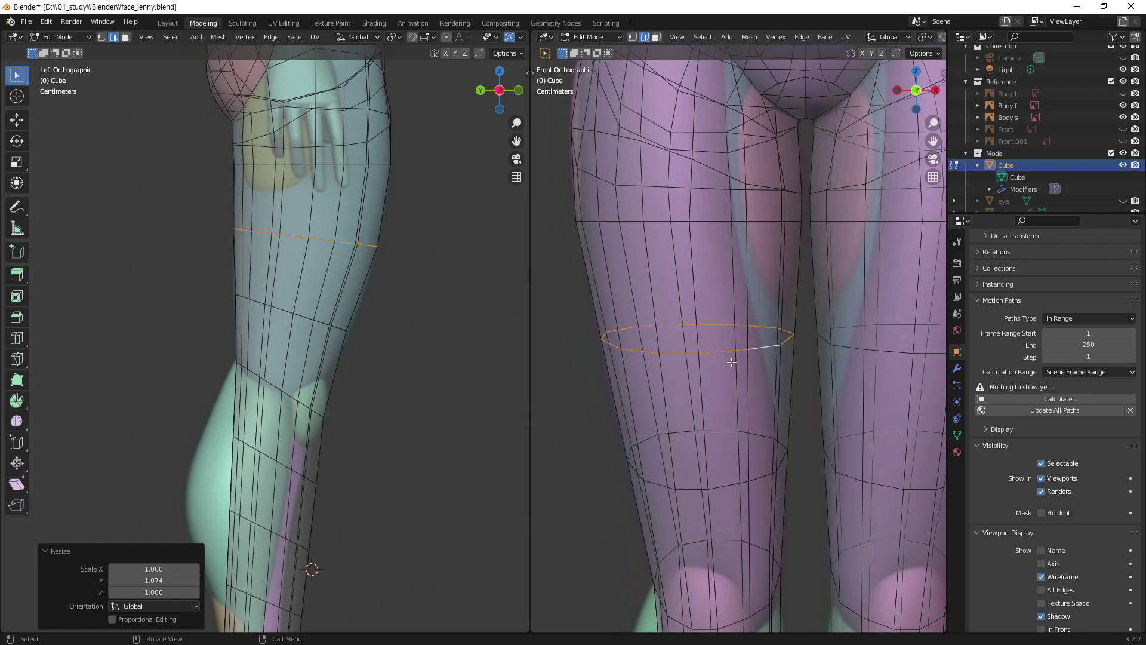
key("s")
key("x")
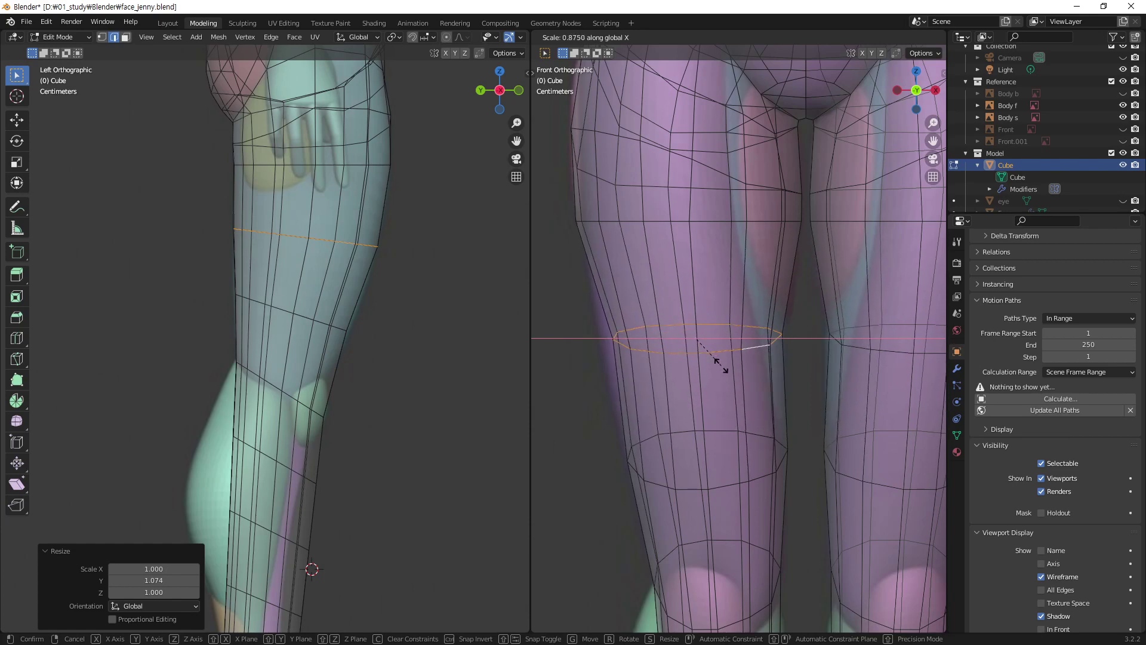
left_click(726, 368)
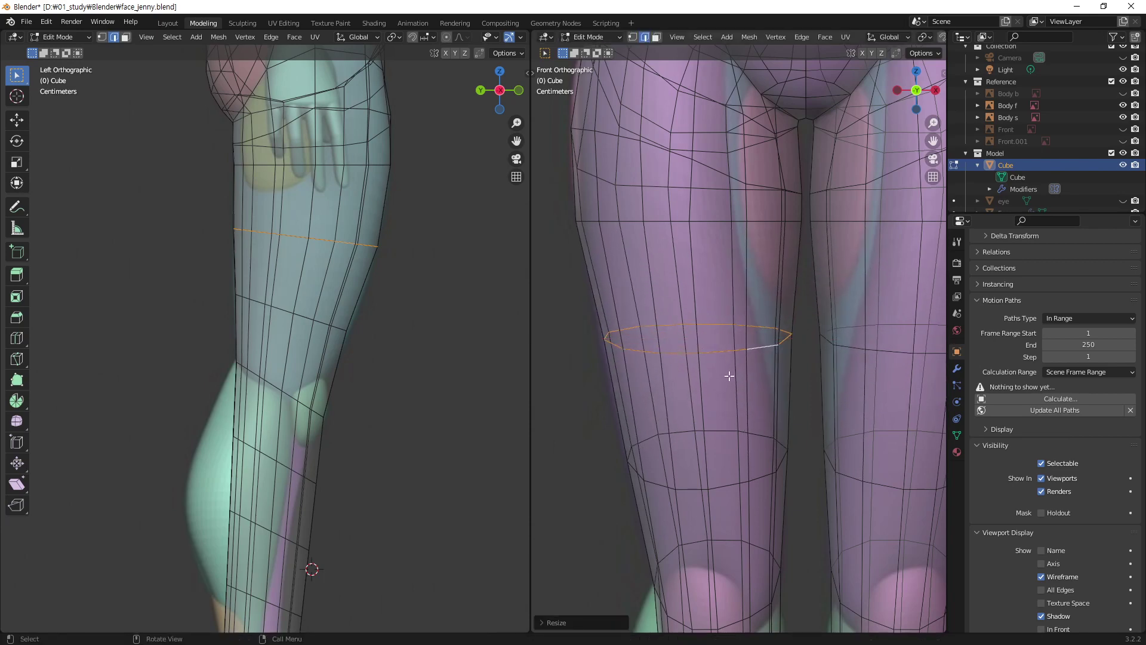
key("g")
key("x")
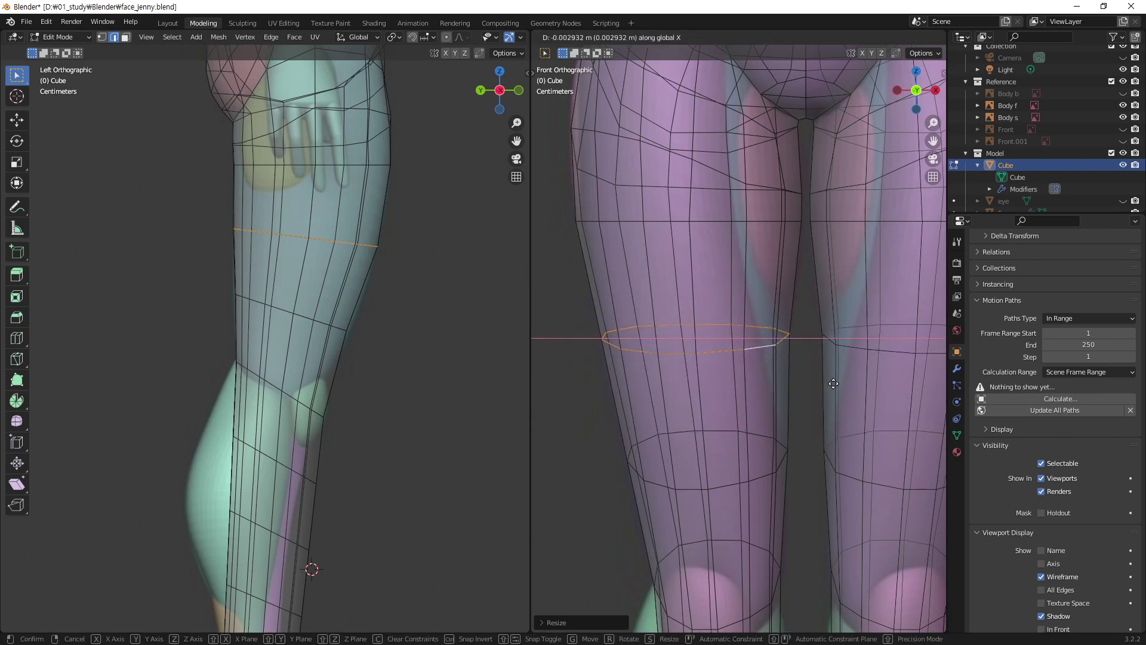
left_click(830, 383)
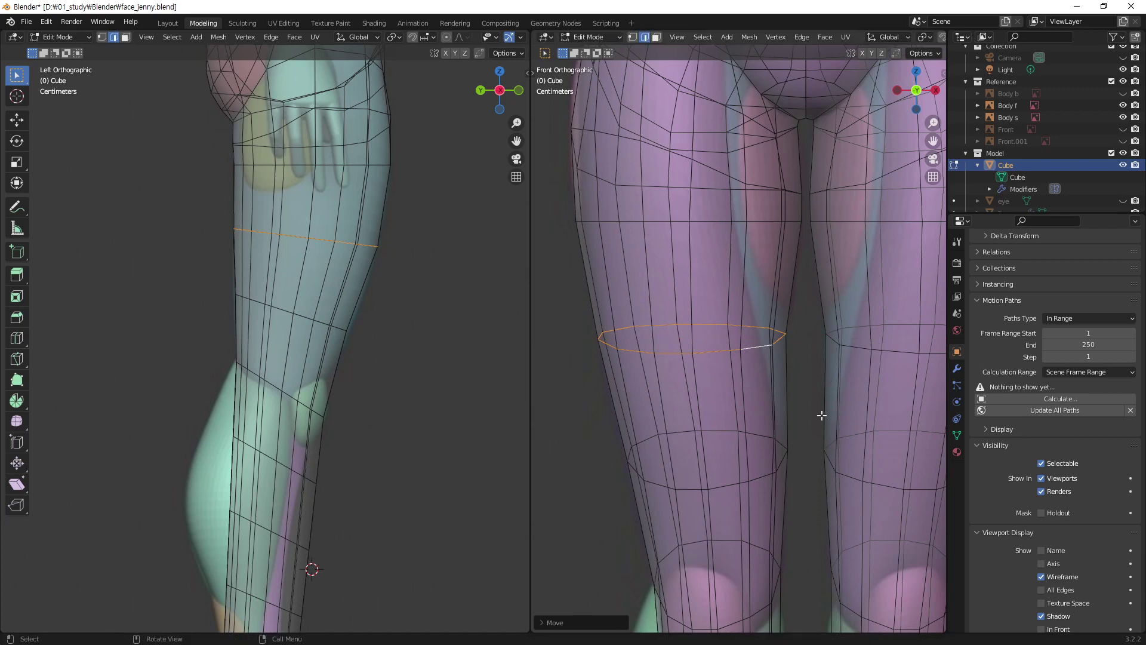
- Select the lower-thigh loop, shift it along X, narrow it to about 0.96, and reposition it
left_click(759, 479, "alt")
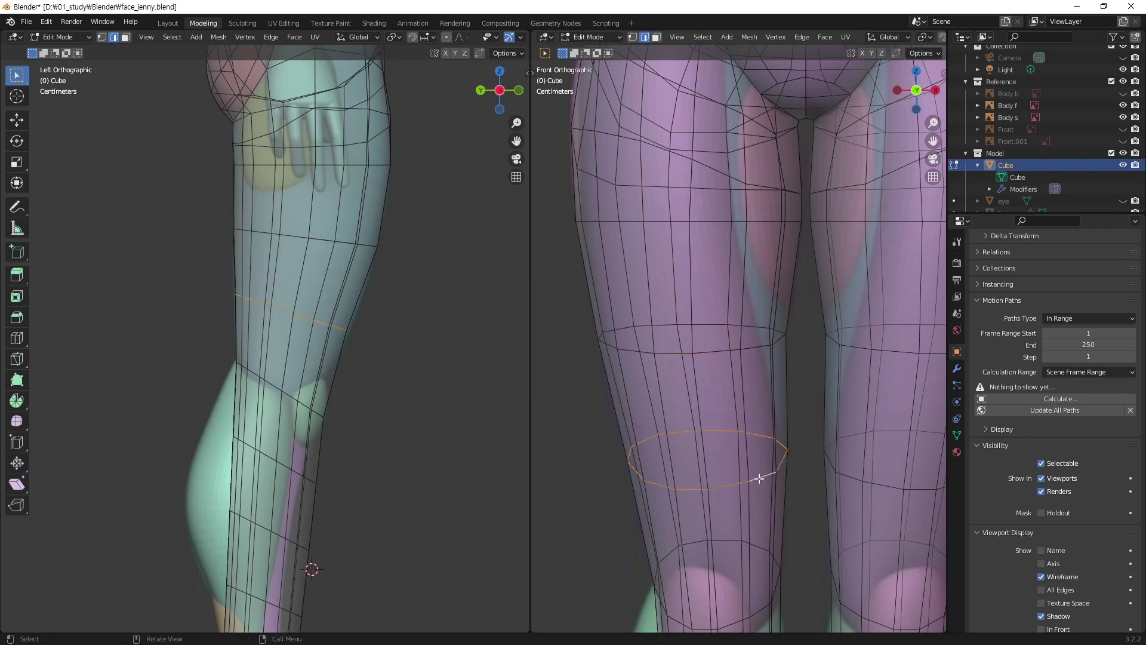
key("g")
key("x")
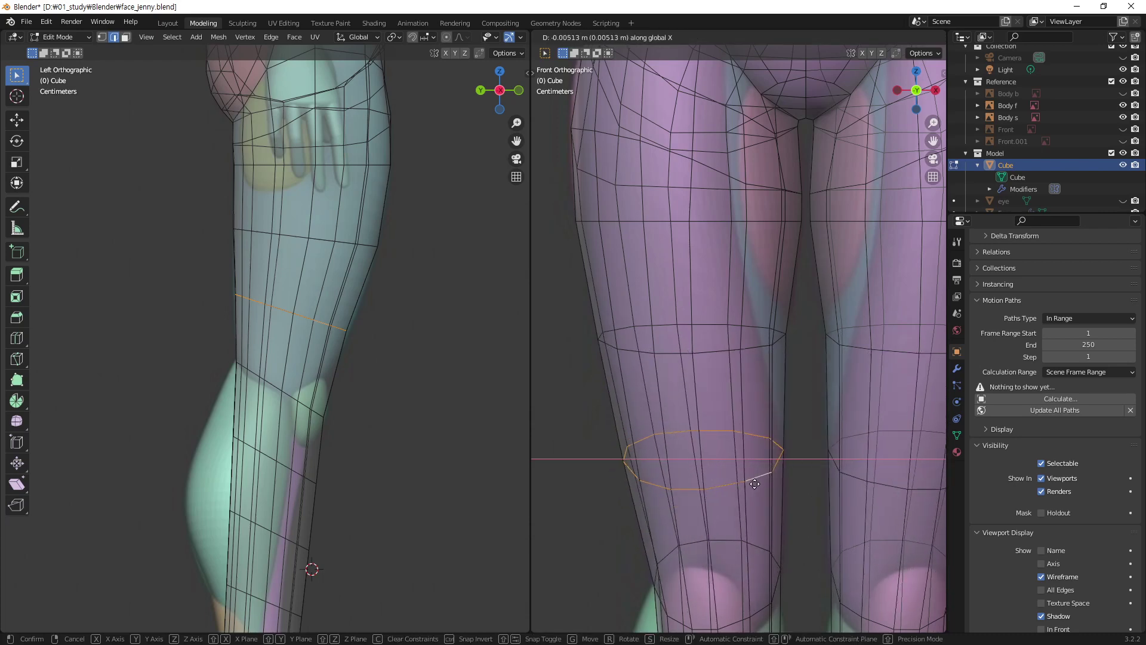
left_click(755, 484)
key("s")
key("x")
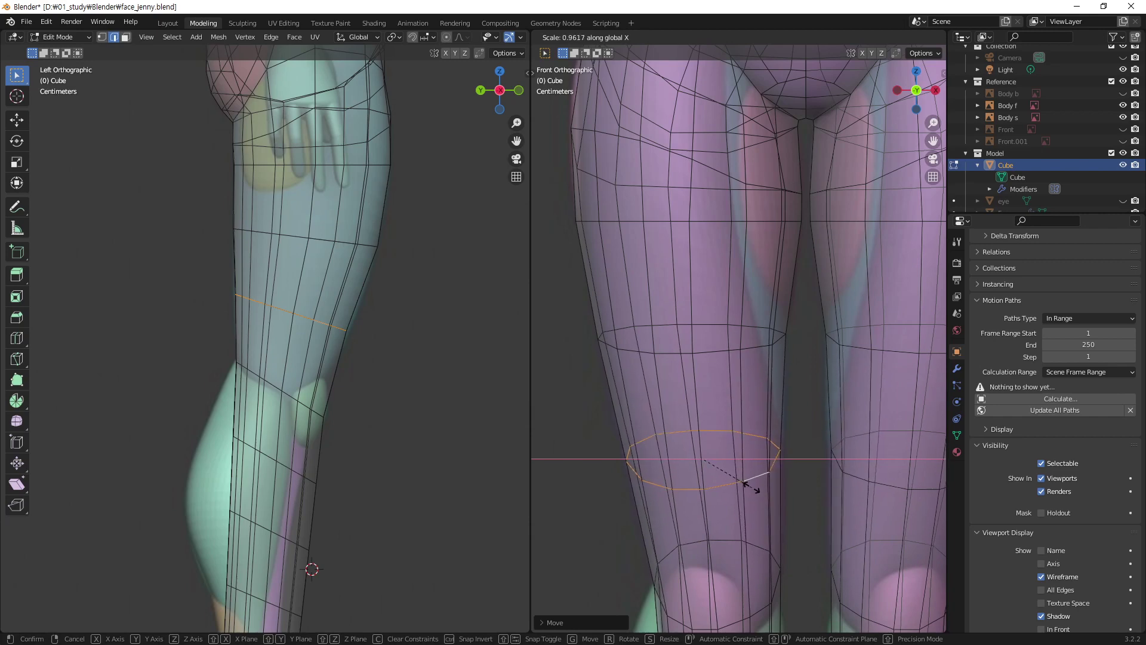
left_click(748, 483)
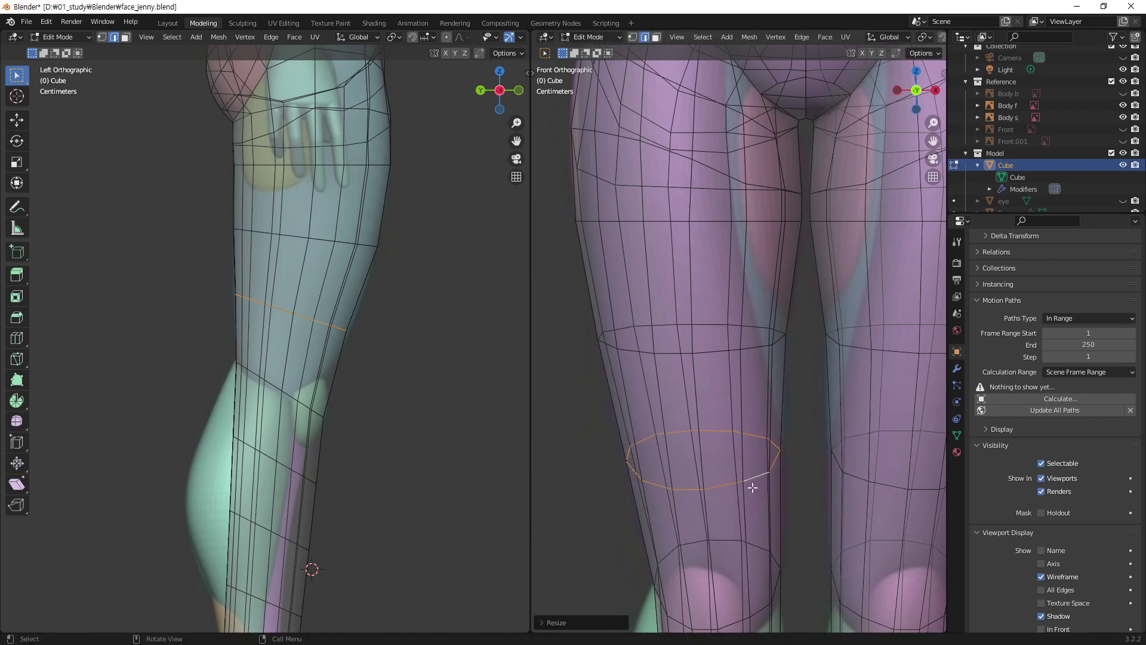
key("g")
key("x")
left_click(790, 473)
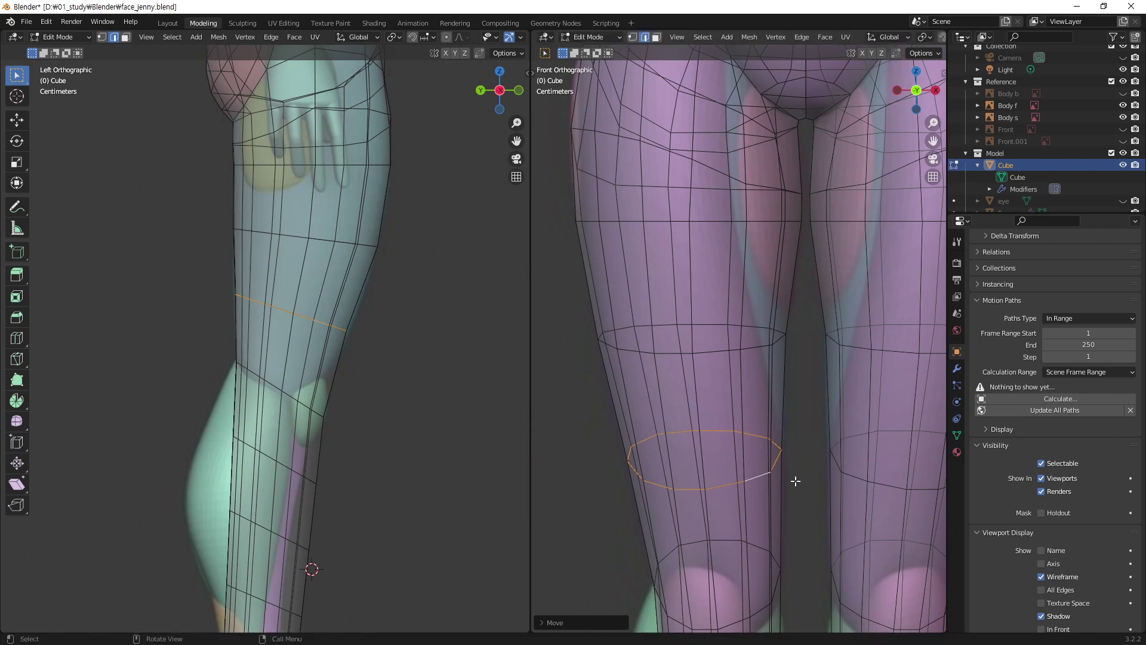
scroll(794, 490, "down", 2)
- Frame the knees and thigh, then nudge the thigh loop about -0.002 m along Y
scroll(797, 505, "down", 2)
middle_click_drag(793, 509, 754, 335, "shift")
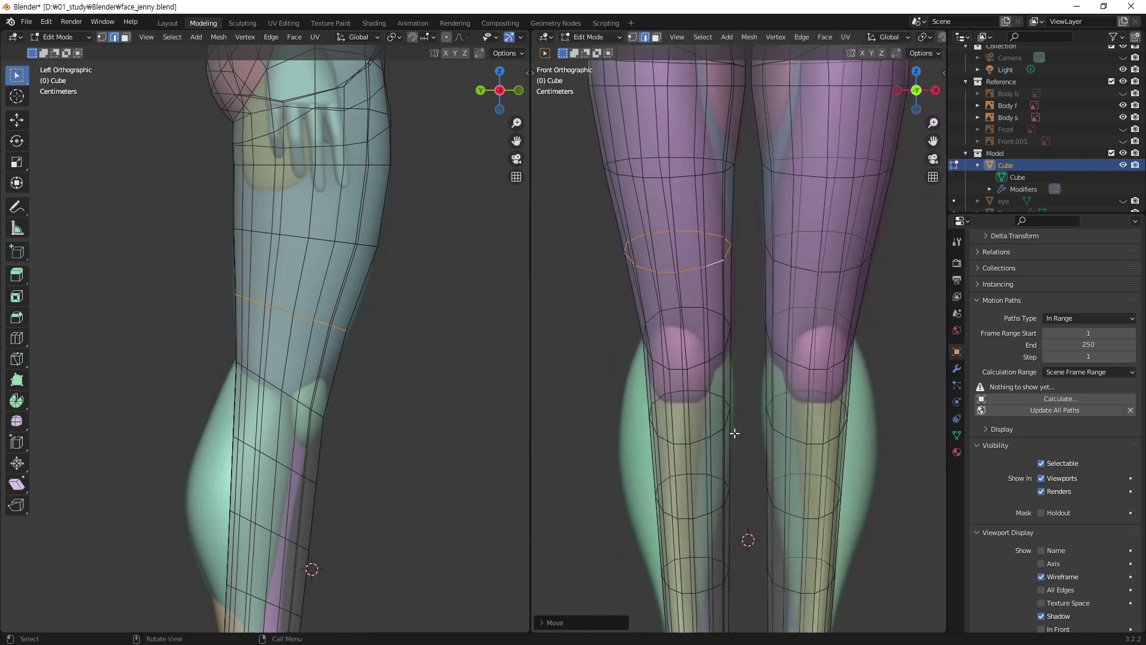
scroll(740, 417, "up", 2)
middle_click_drag(741, 433, 792, 361, "shift")
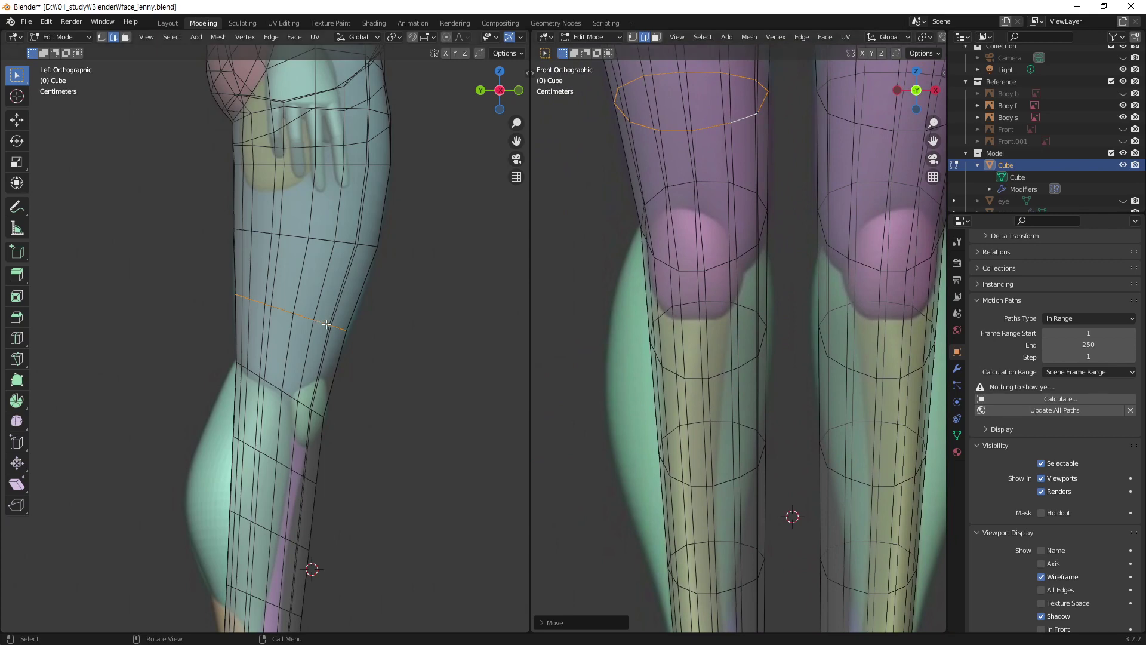
key("g")
key("y")
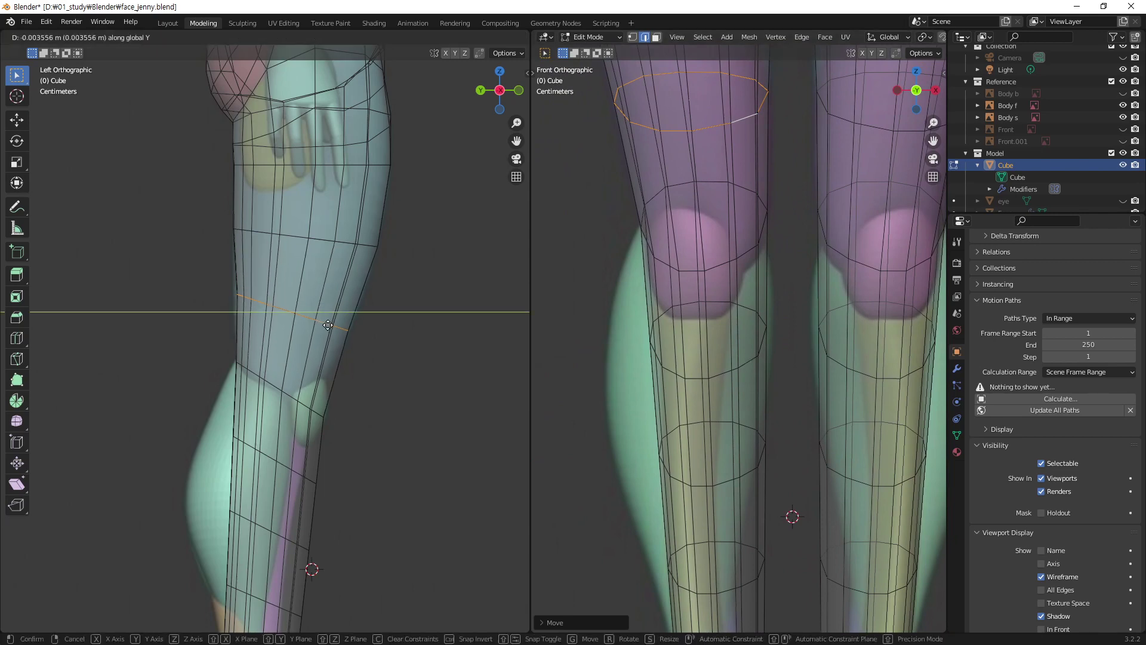
left_click(328, 325)
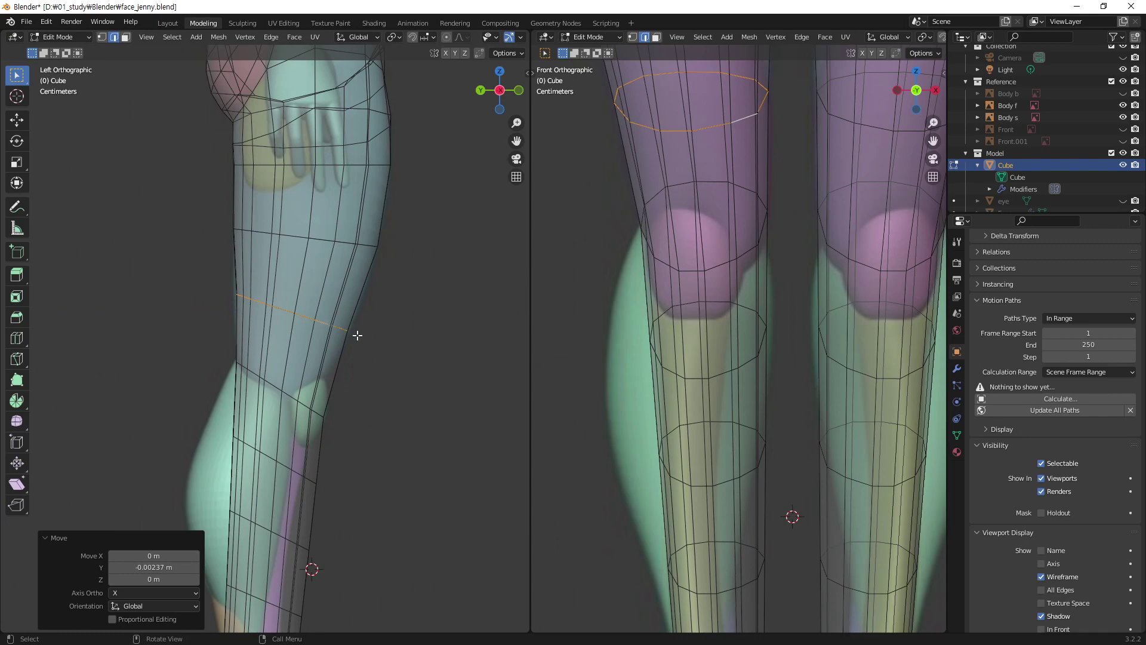
- Deepen the thigh loop front-to-back to about 1.051 in side view
key("s")
key("y")
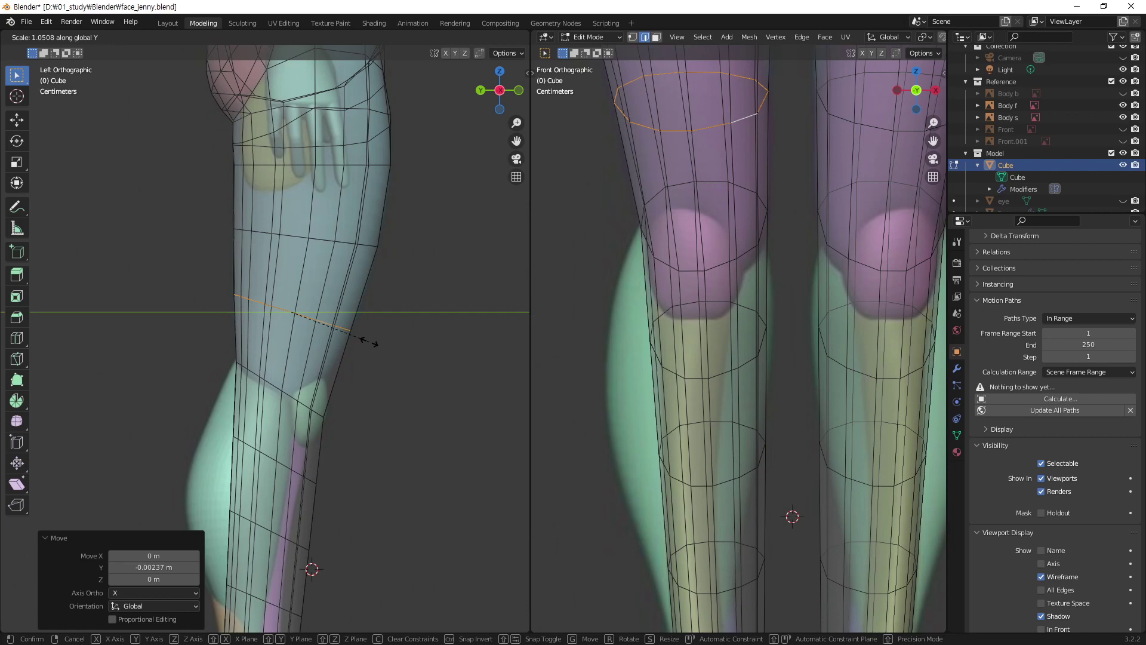
left_click(369, 342)
key("g")
key("y")
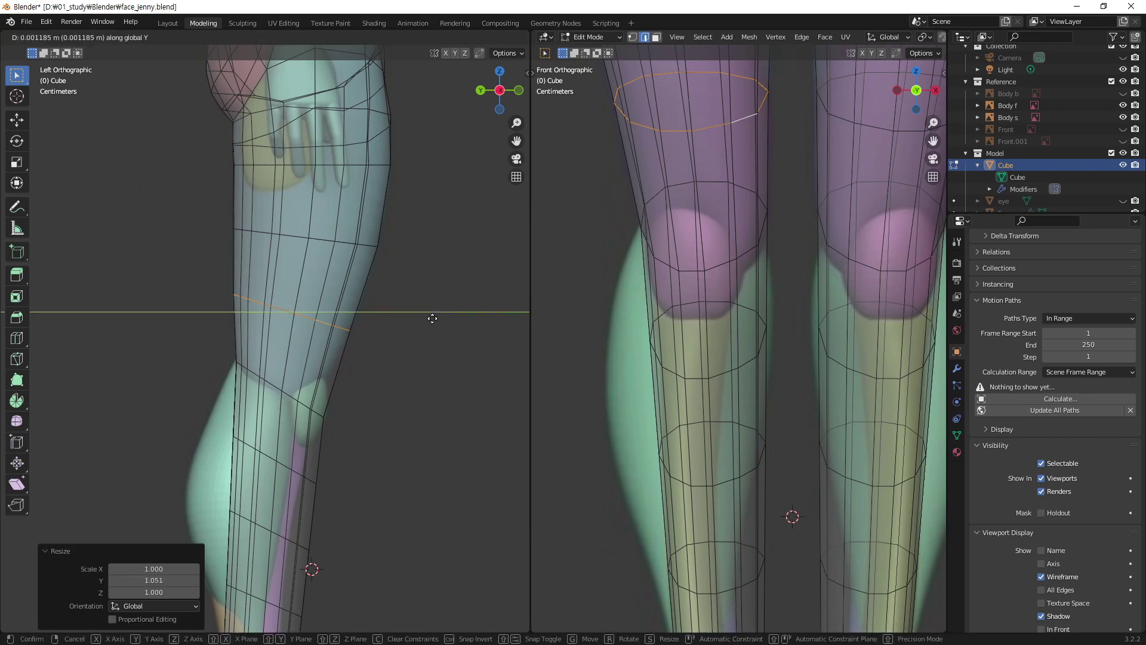
left_click(433, 318)
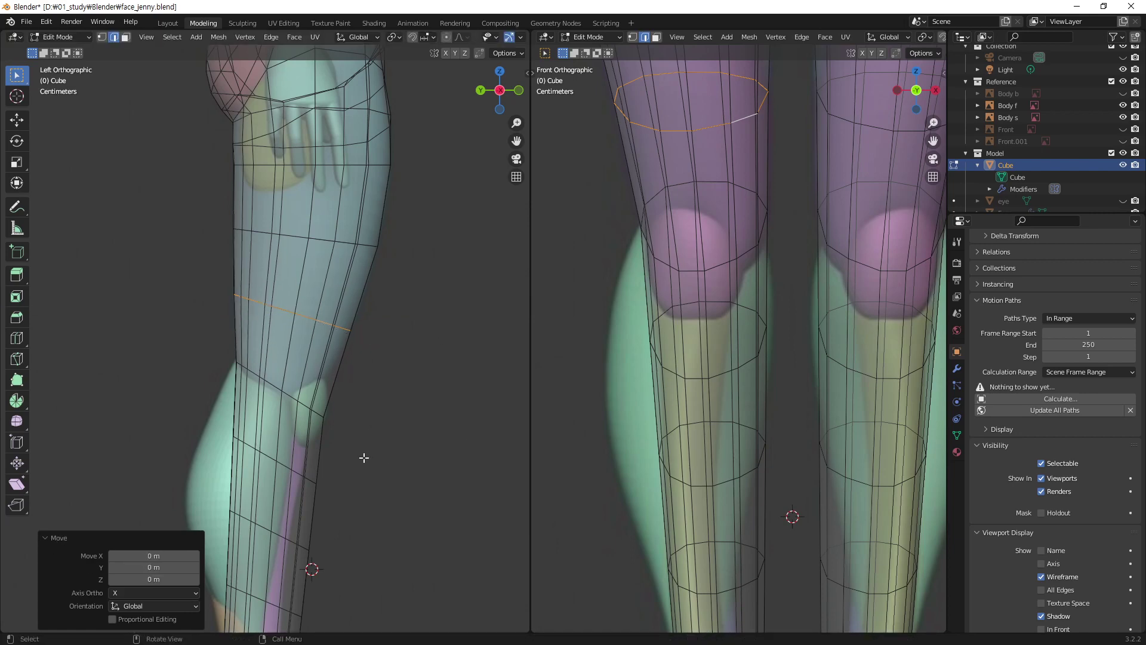
middle_click_drag(279, 469, 375, 335, "shift")
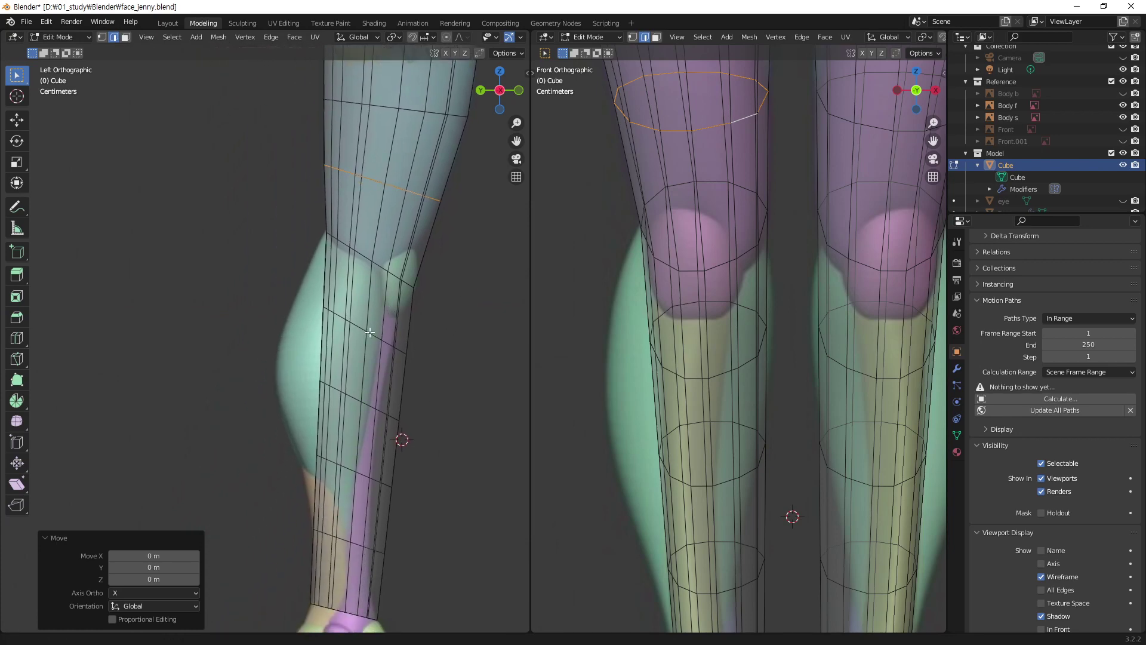
- Select the loop below the knee, deepen it and push it forward along Y
left_click(408, 339, "alt")
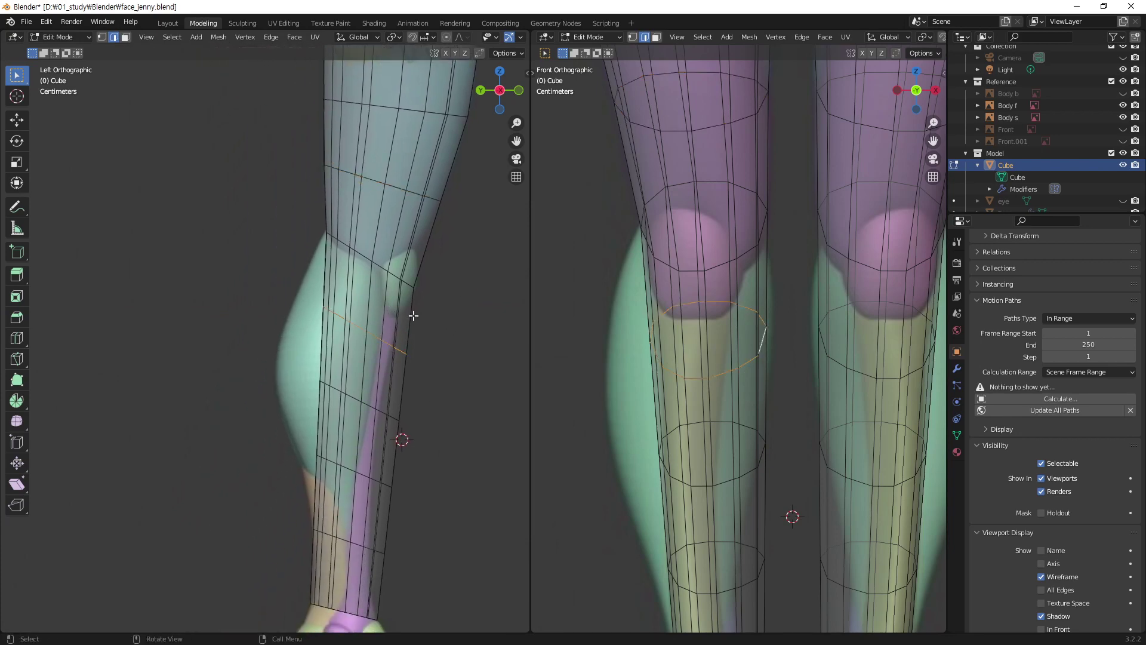
key("s")
key("y")
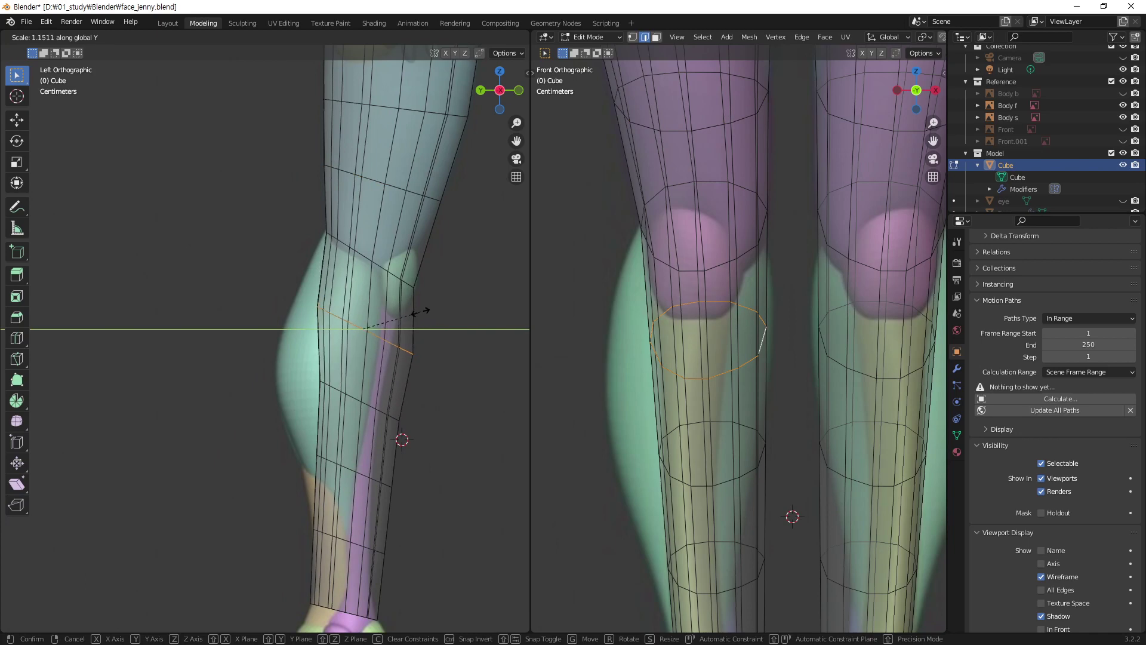
left_click(421, 311)
key("g")
key("y")
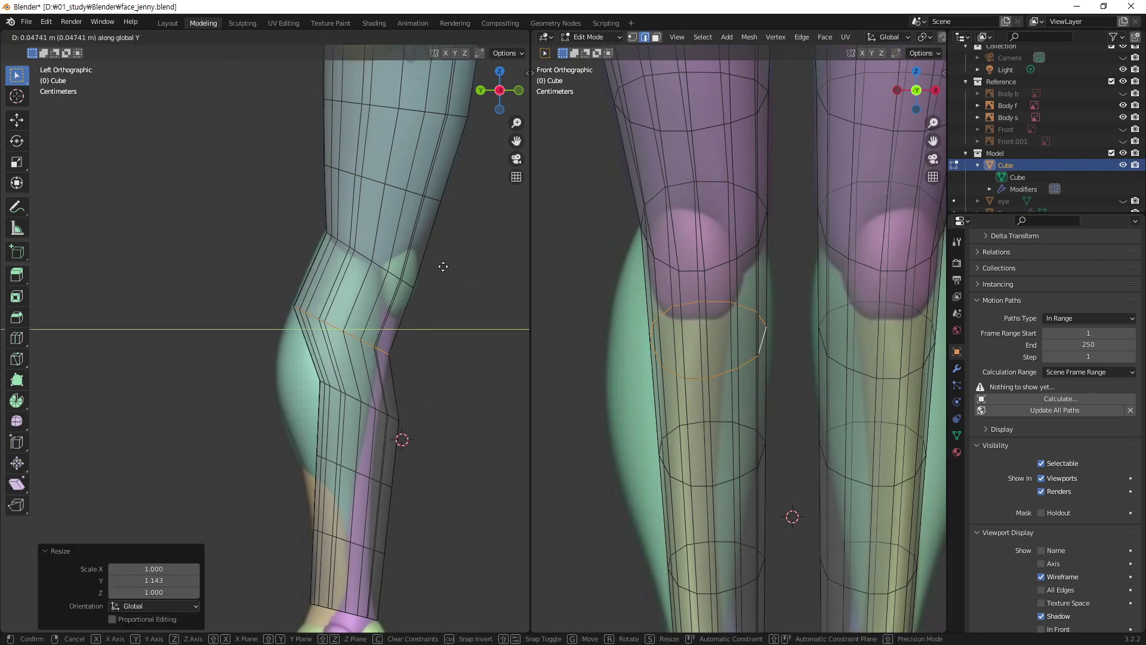
left_click(442, 266)
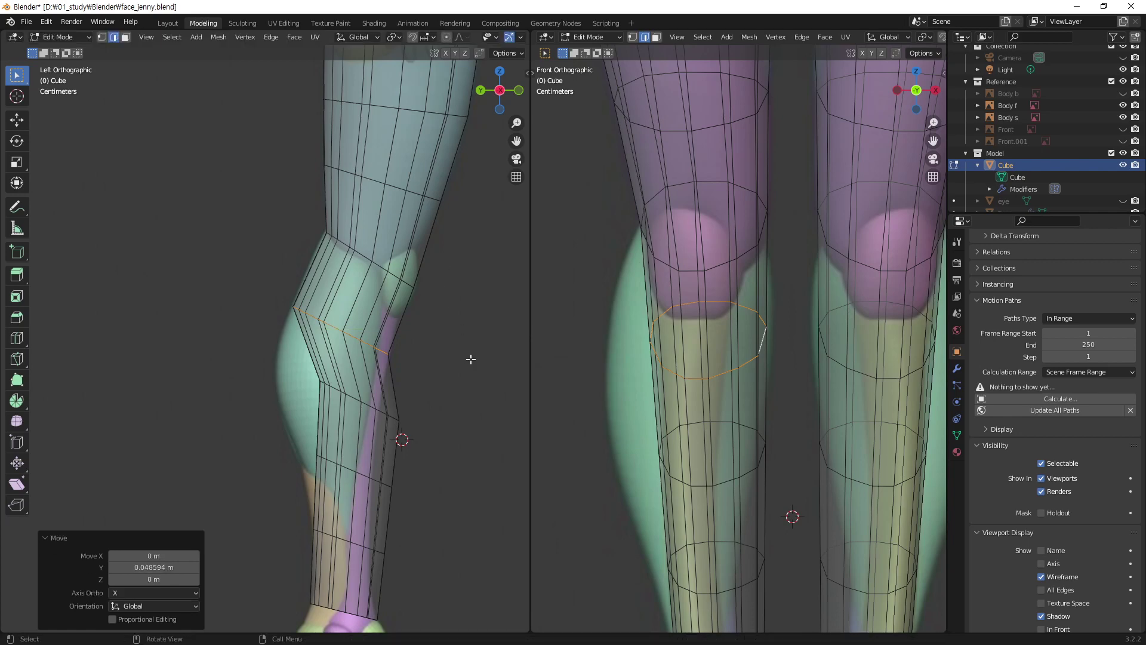
- Add slight extra depth to the below-knee loop (1.041 total), then select the knee loop
key("s")
key("y")
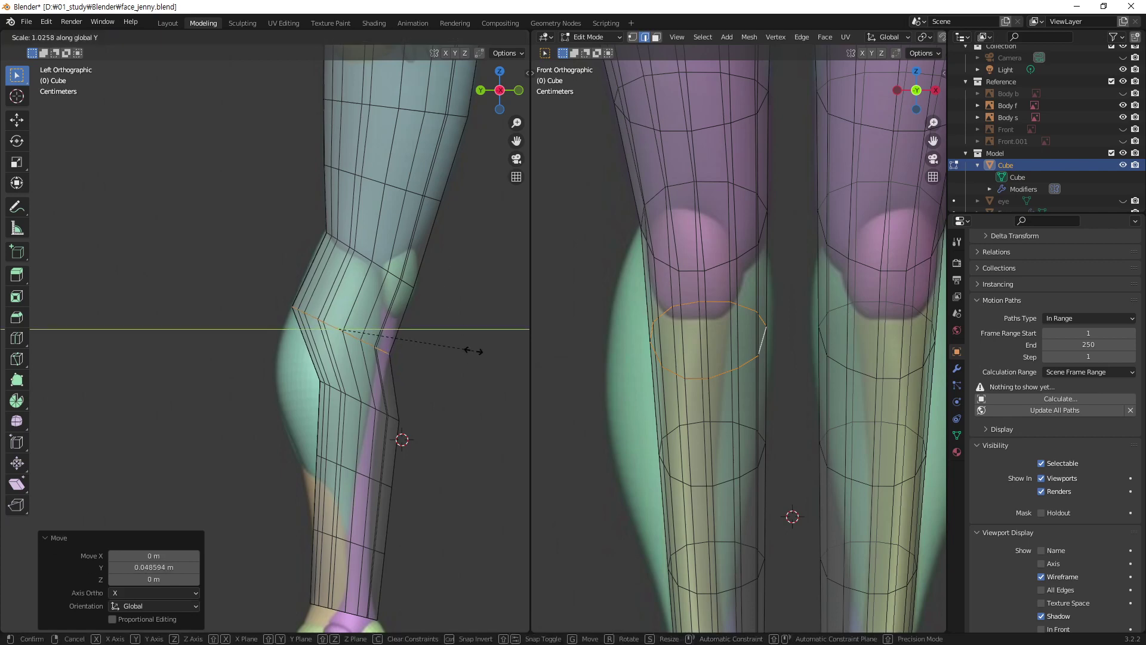
left_click(475, 352)
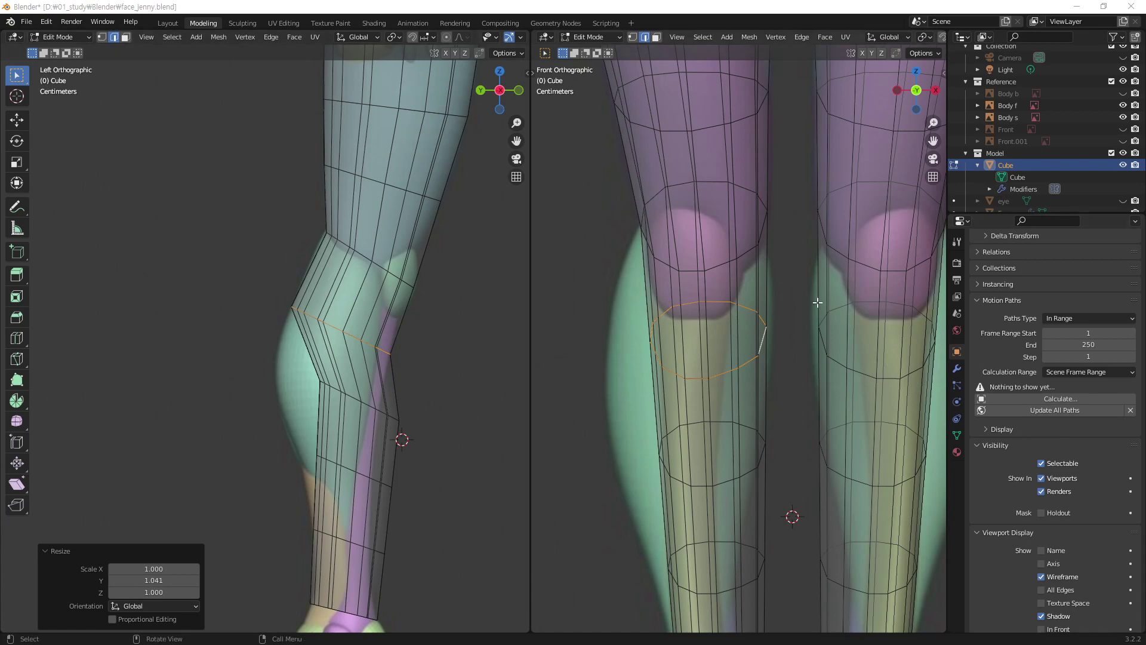
left_click(785, 344)
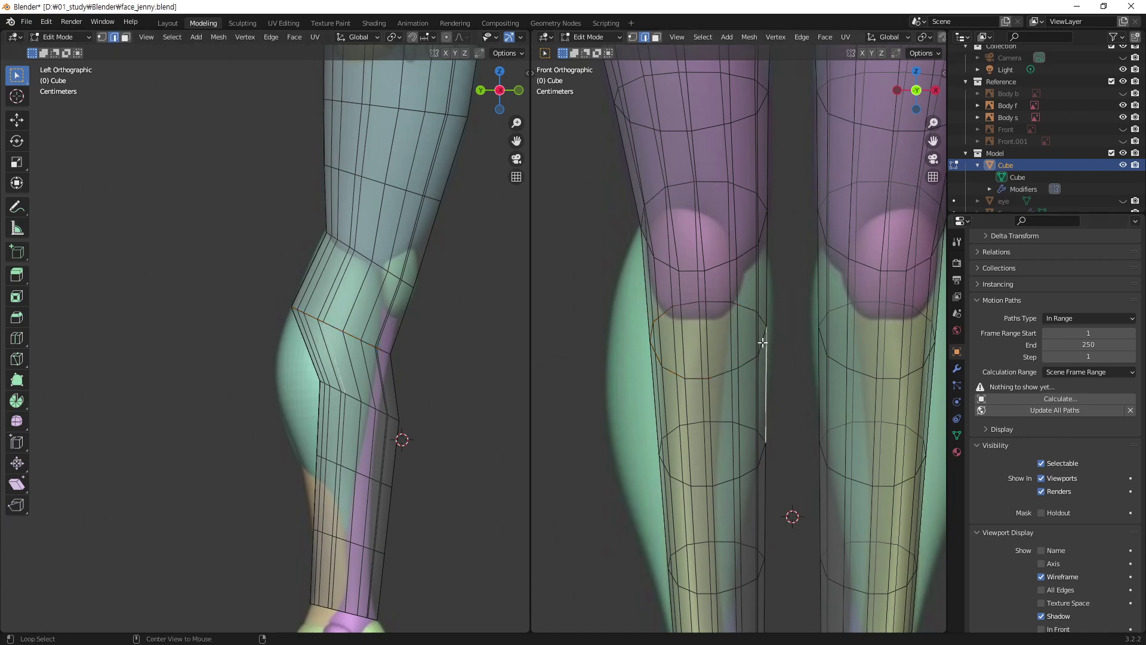
left_click(763, 344, "alt")
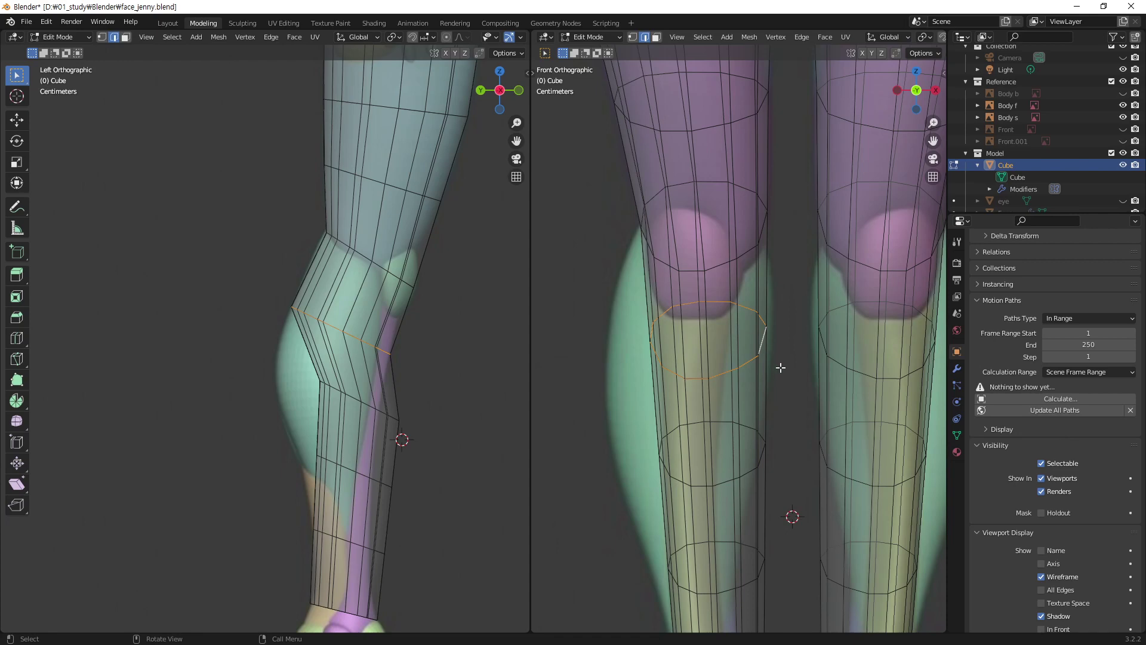
- Try shrinking the knee loop, undo it, and reframe the knee in front view
key("s")
left_click(763, 366)
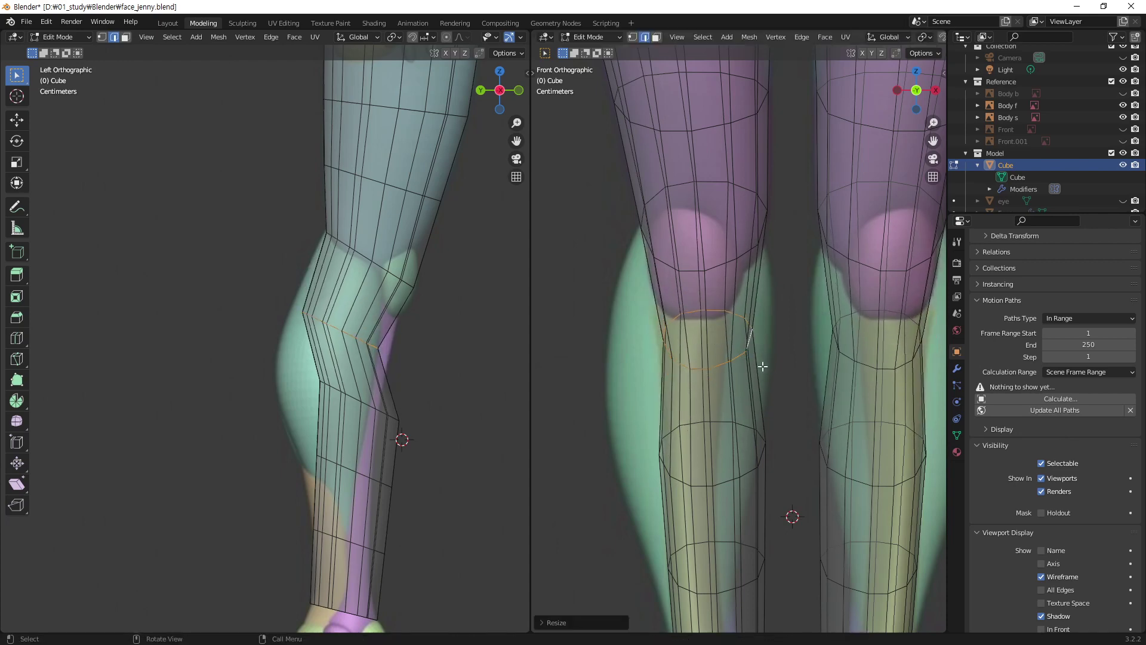
key("ctrl+z")
scroll(762, 267, "down", 4)
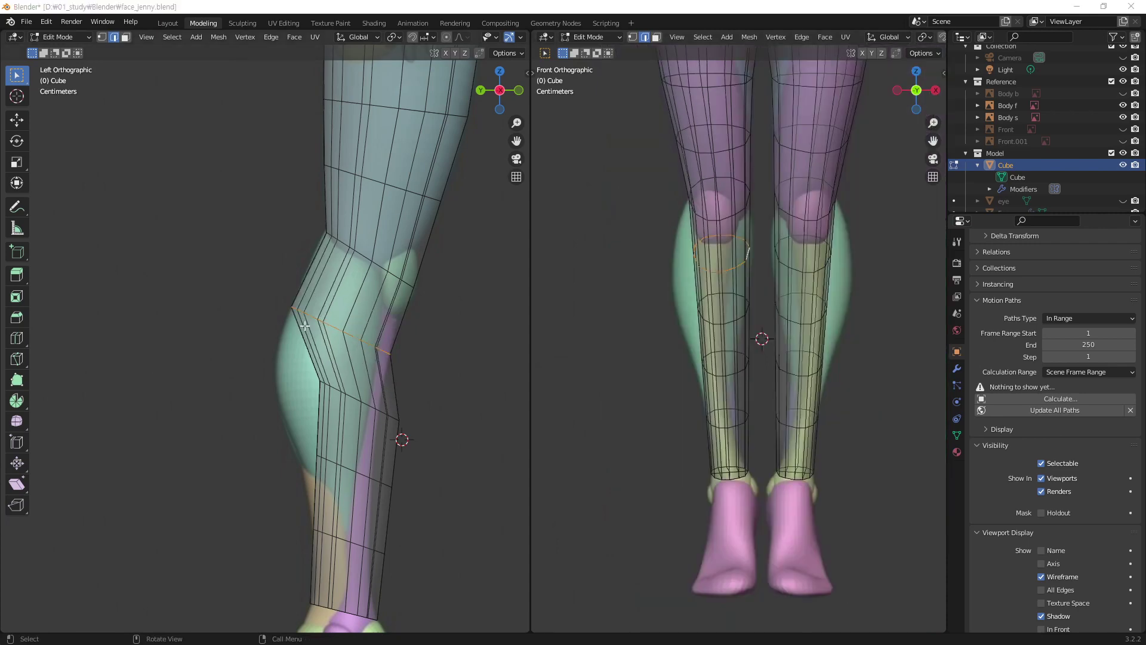
middle_click_drag(763, 267, 751, 201)
scroll(751, 201, "up", 5)
middle_click_drag(701, 138, 729, 309, "shift")
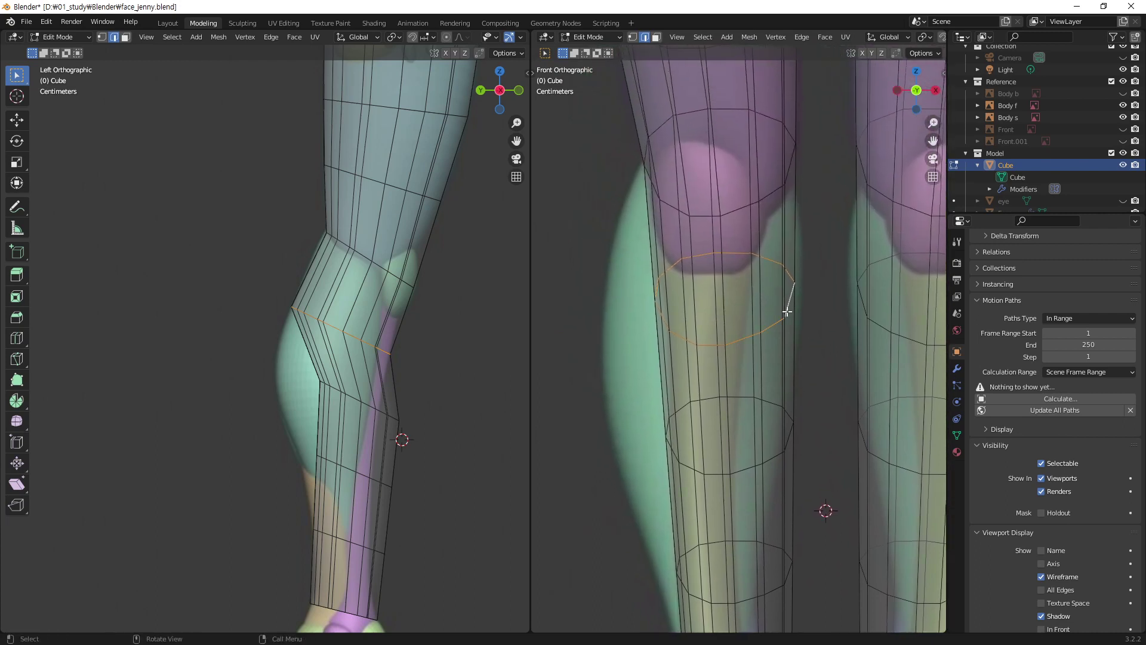
- Shrink the knee loop, then widen it along X and shift it sideways to fit the reference
key("s")
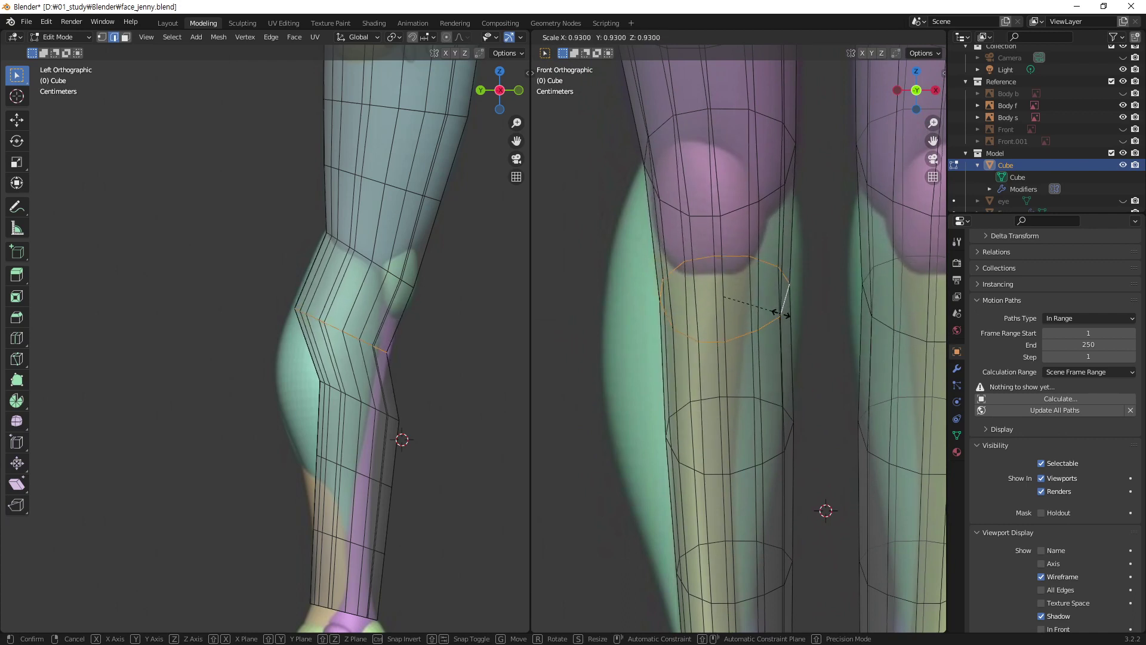
left_click(783, 314)
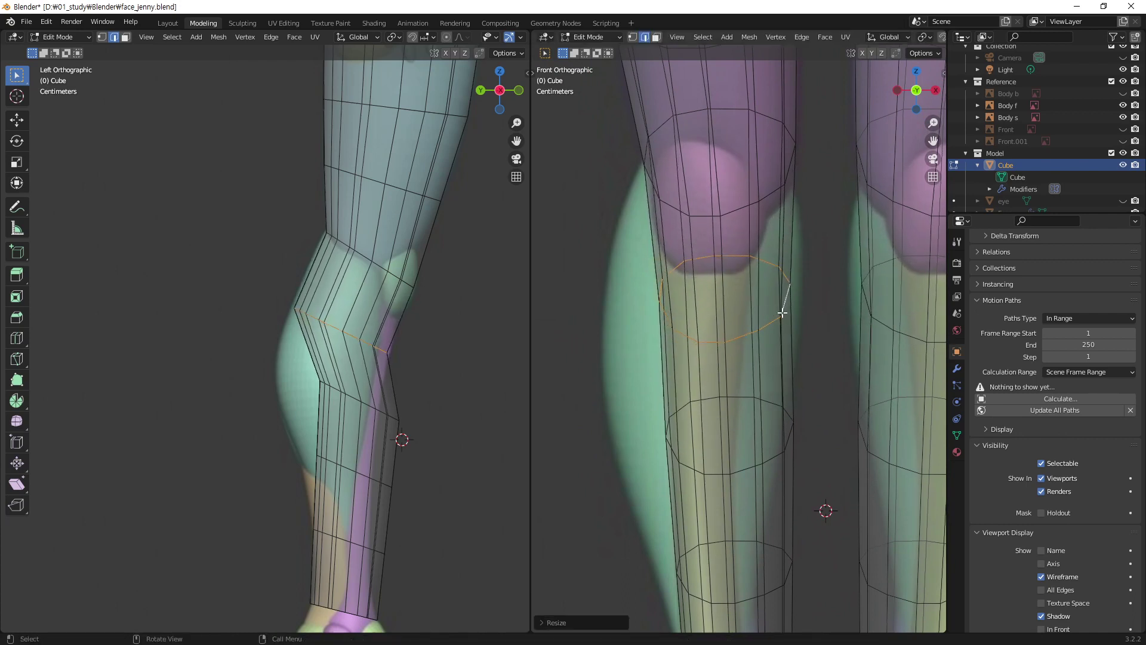
key("g")
key("x")
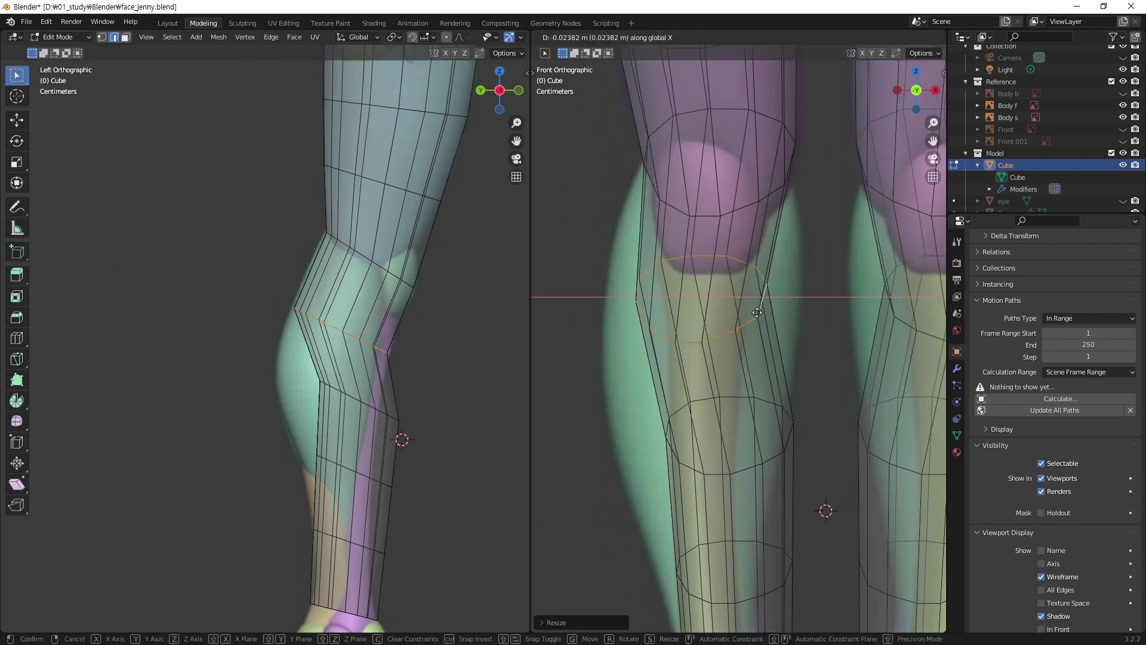
left_click(760, 314)
key("s")
key("x")
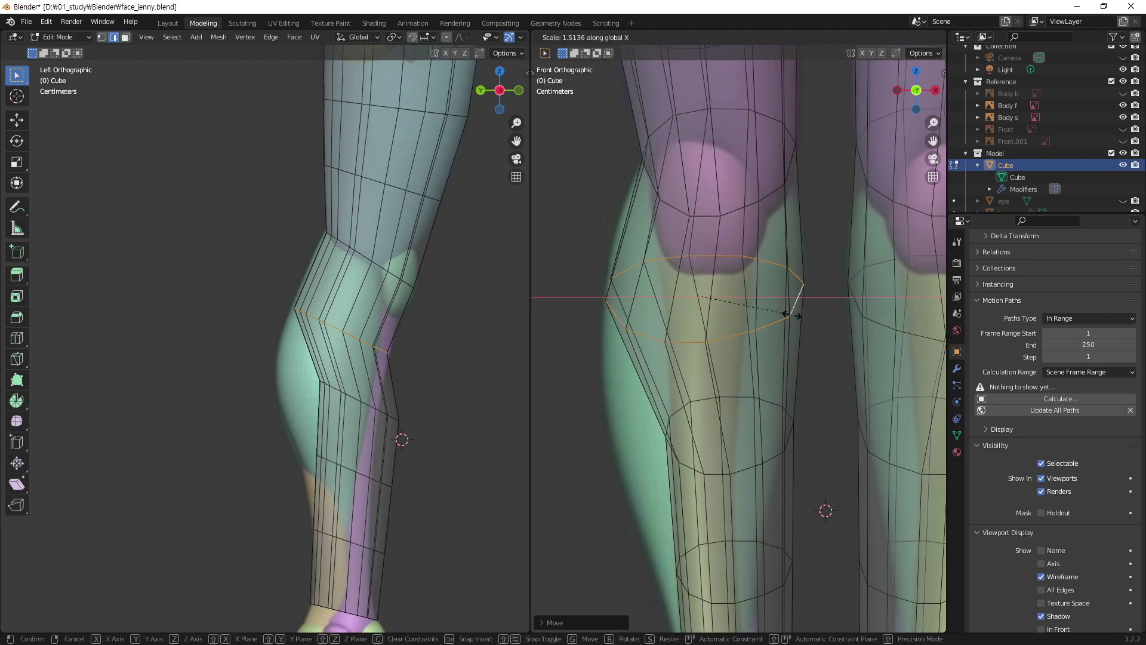
left_click(794, 314)
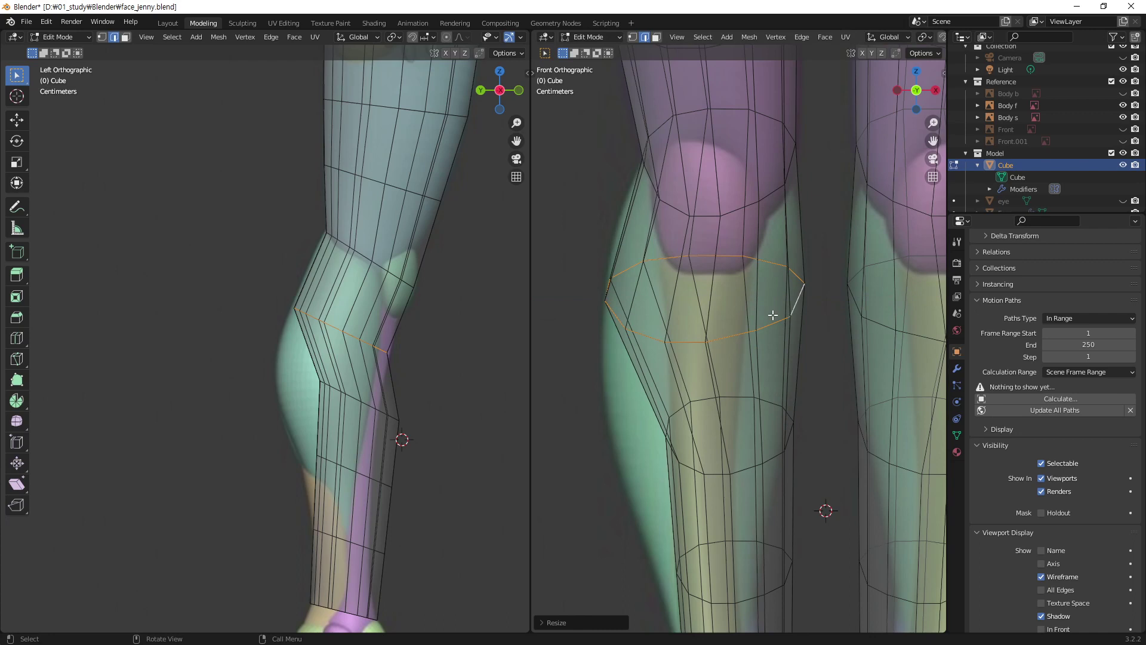
key("g")
key("x")
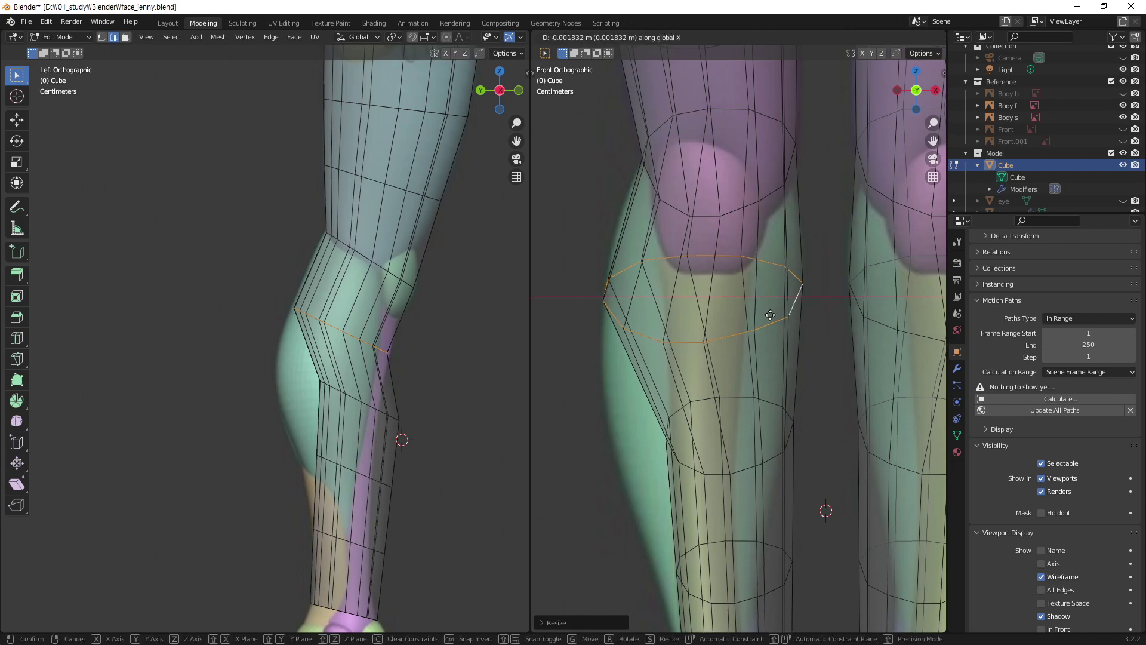
left_click(766, 313)
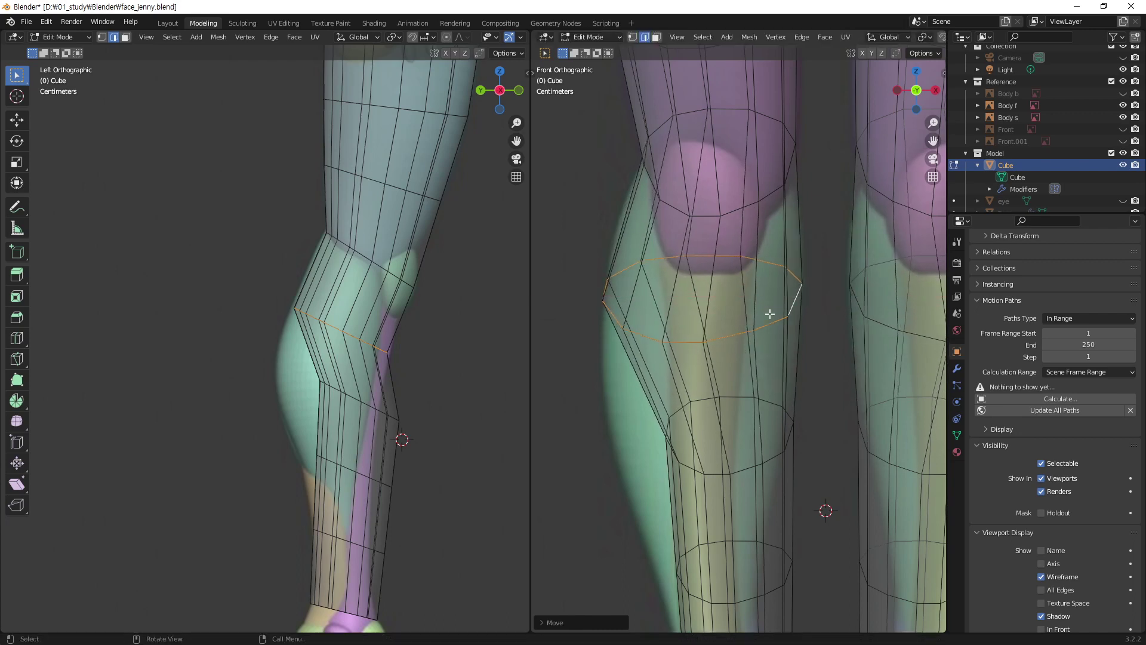
- In side view, deepen the knee loop to 1.078 and nudge it about 0.0014 m along Y
scroll(353, 330, "up", 2)
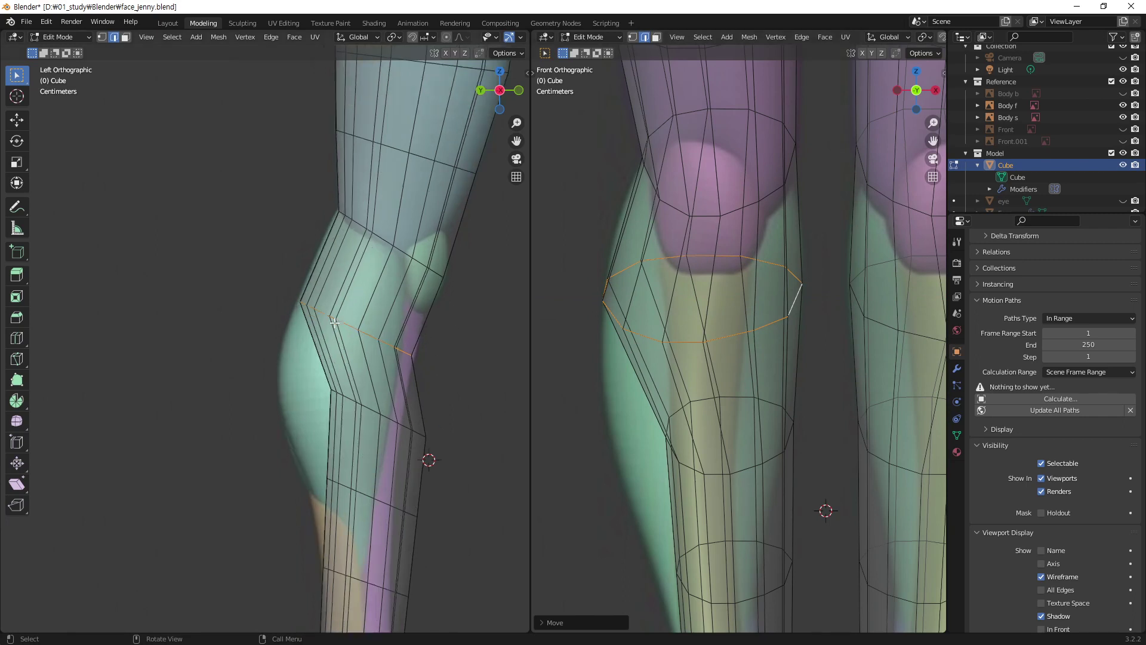
scroll(335, 322, "up", 1)
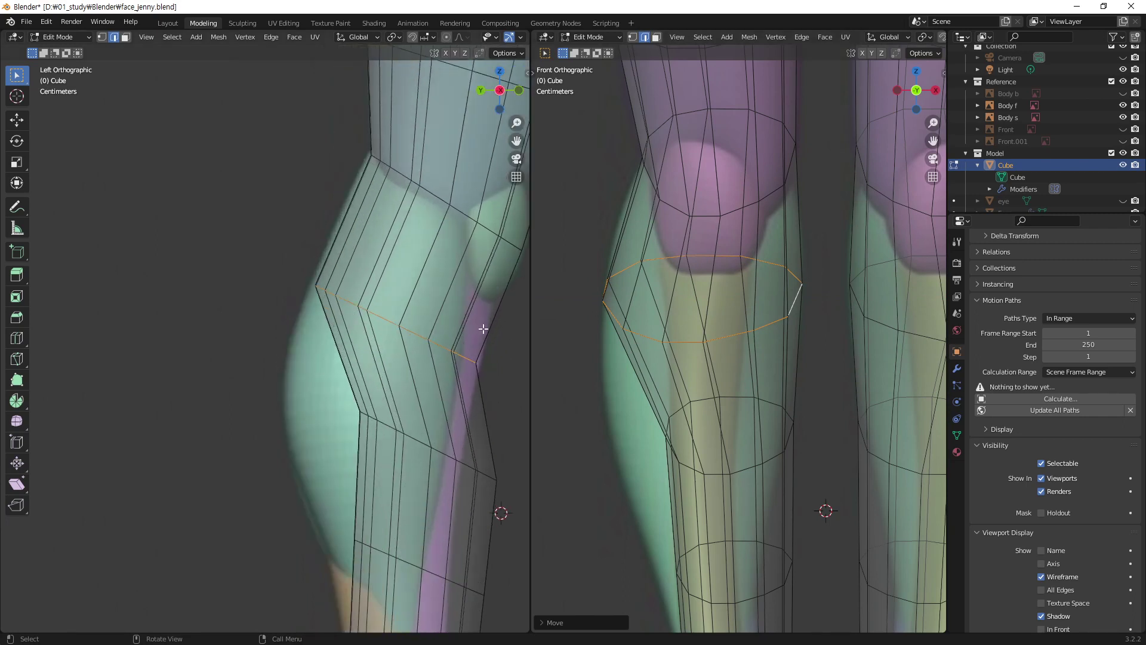
key("s")
key("y")
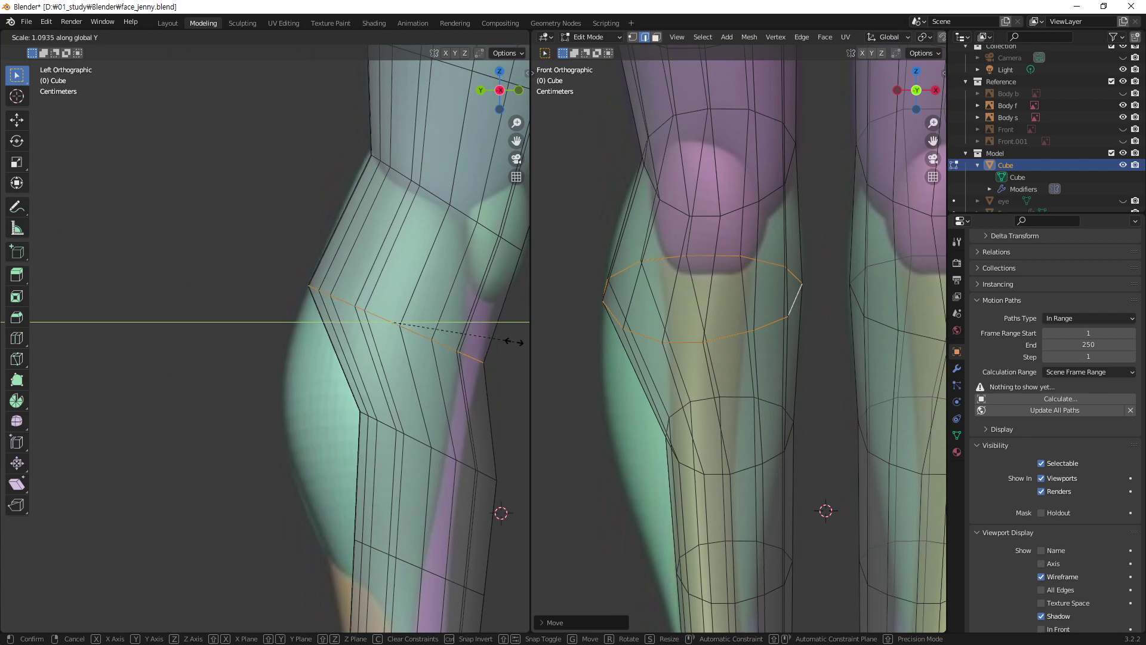
left_click(512, 342)
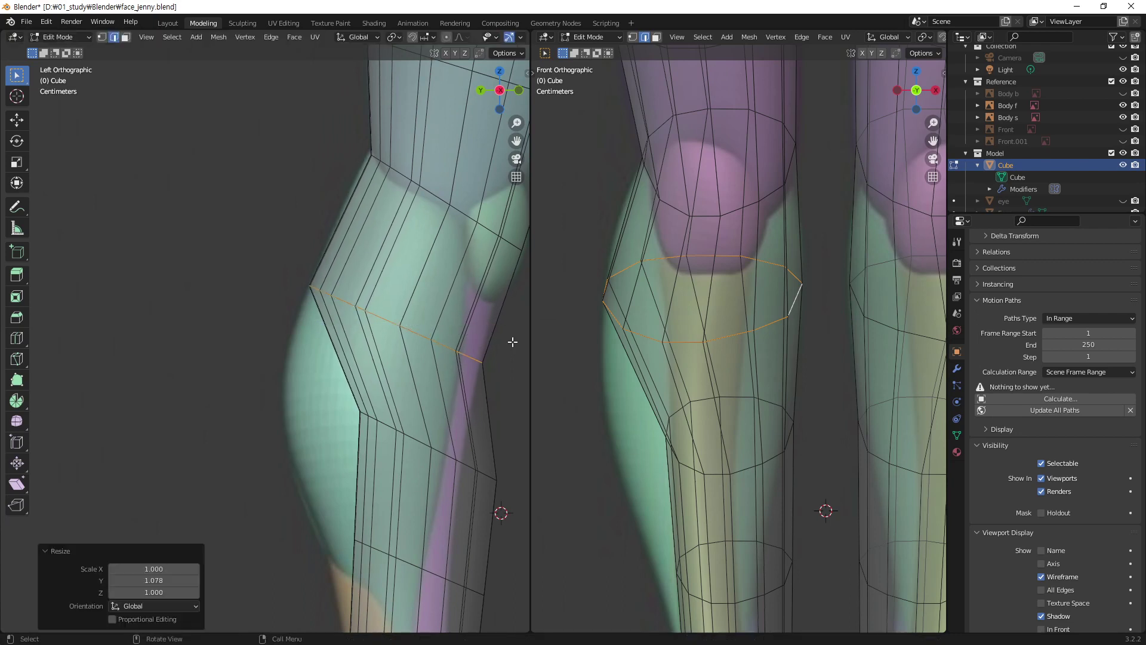
key("g")
key("y")
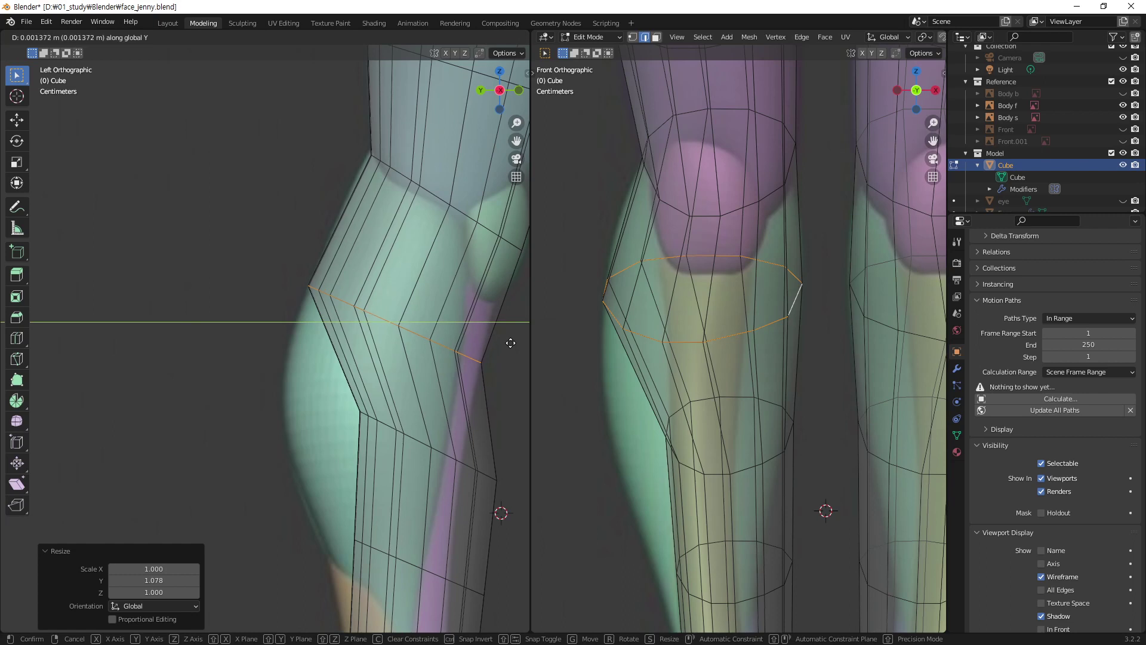
left_click(510, 343)
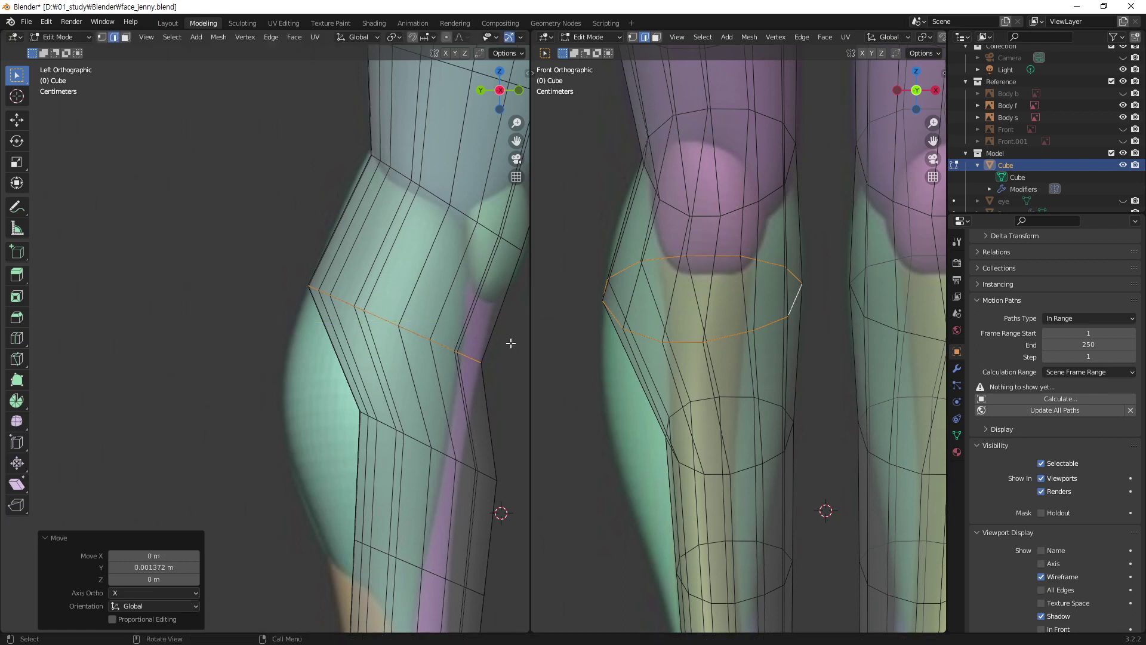
left_click(751, 469, "alt")
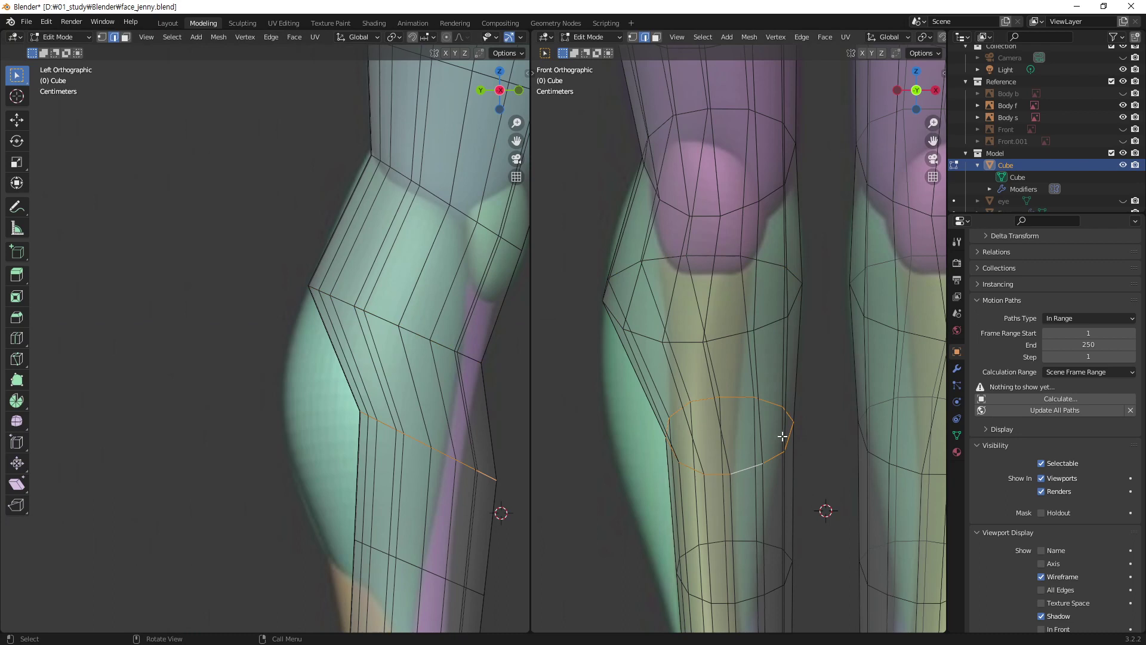
- Shift the below-knee calf loop sideways along X and widen it in front view
key("g")
key("x")
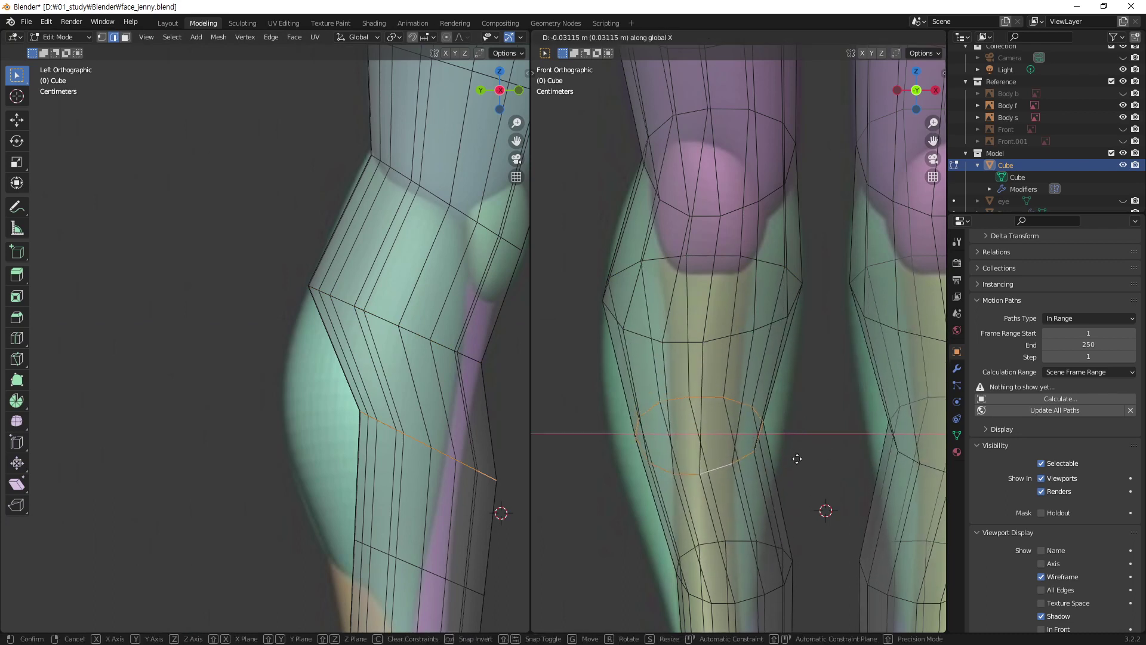
left_click(797, 459)
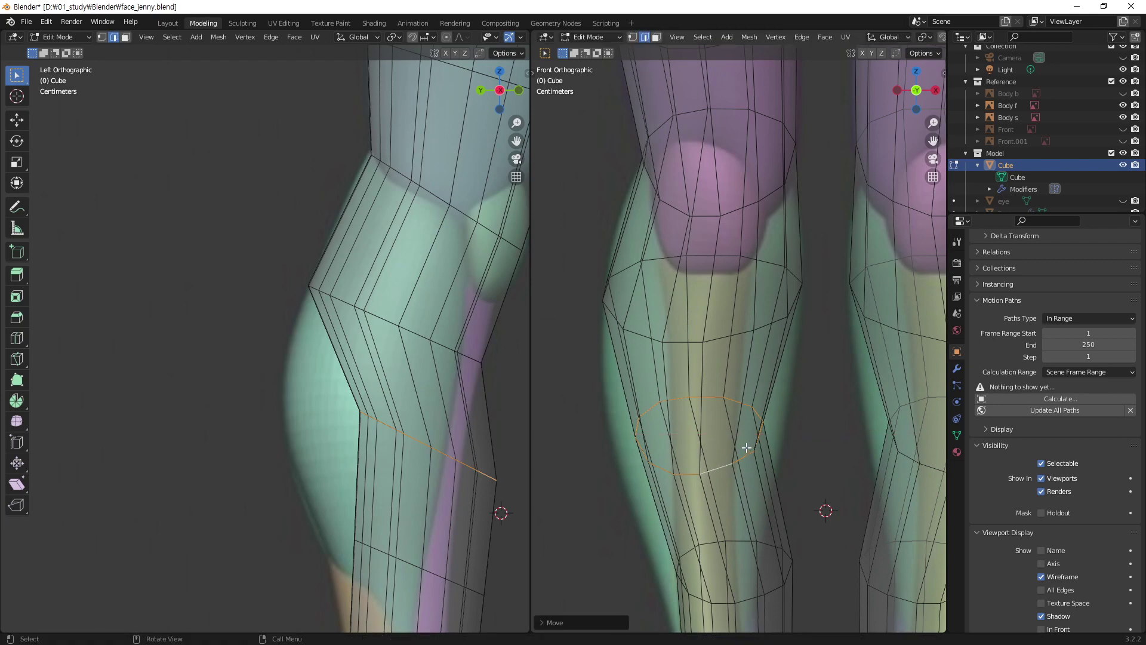
key("s")
key("x")
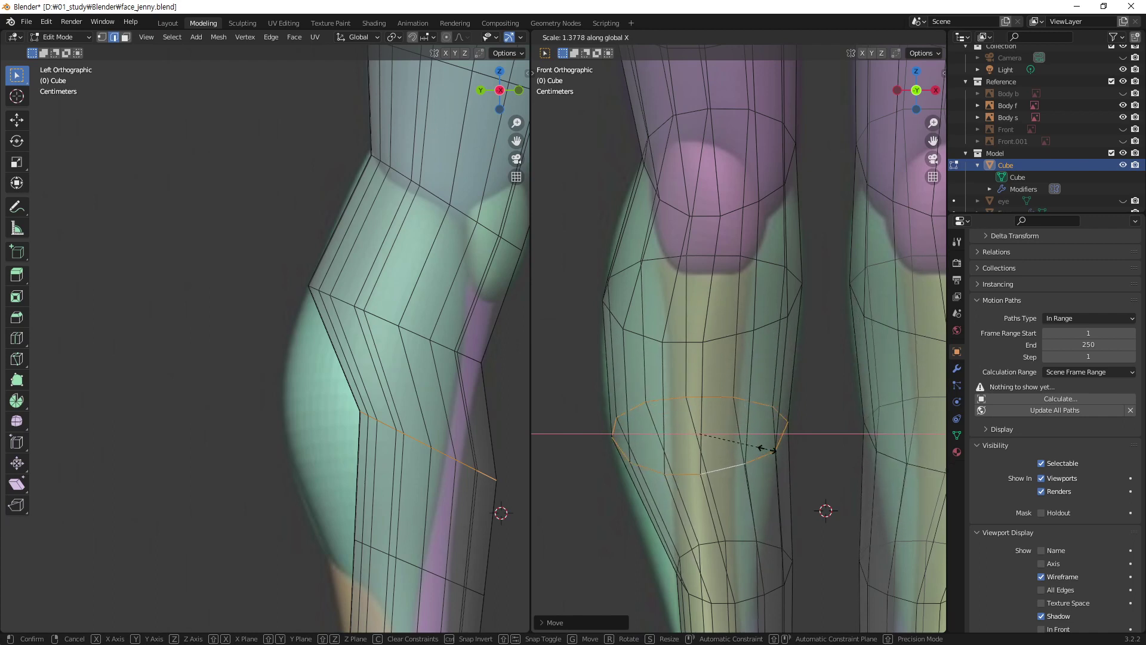
left_click(769, 449)
- Fine-tune the calf loop's sideways position and final X width
key("g")
key("x")
left_click(800, 461)
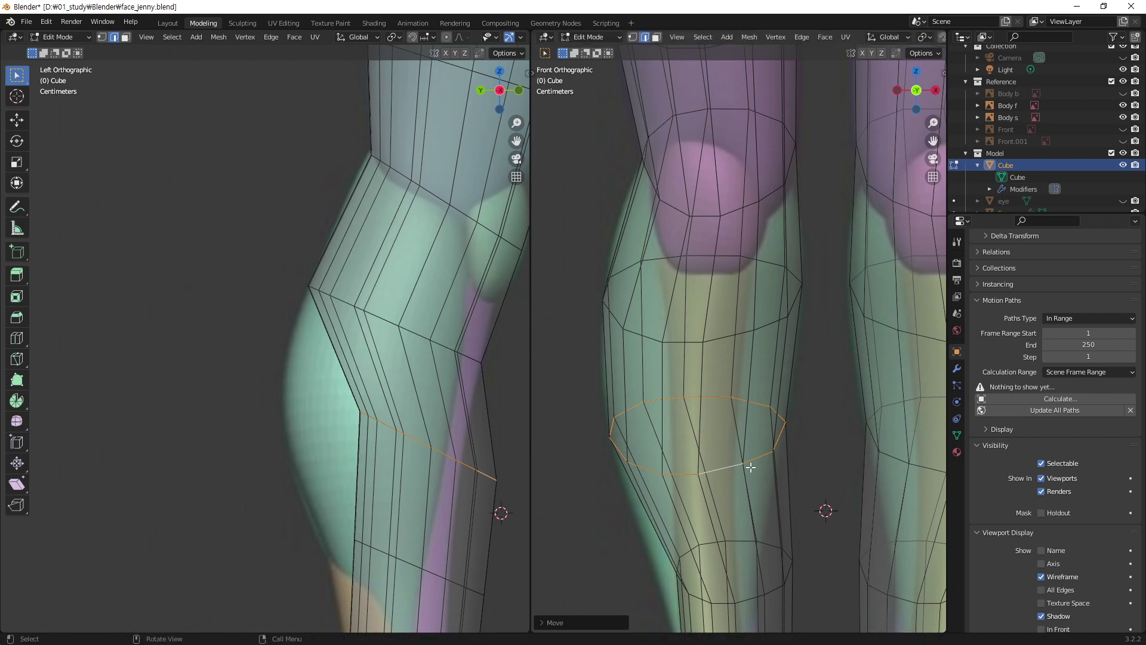
key("s")
key("x")
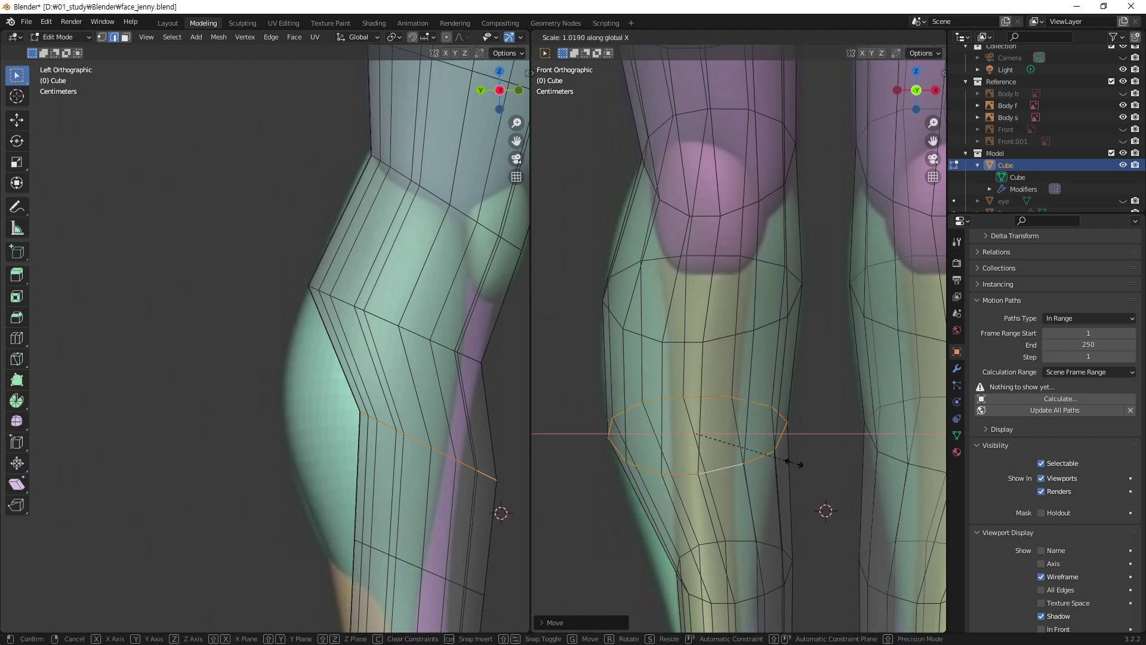
left_click(794, 463)
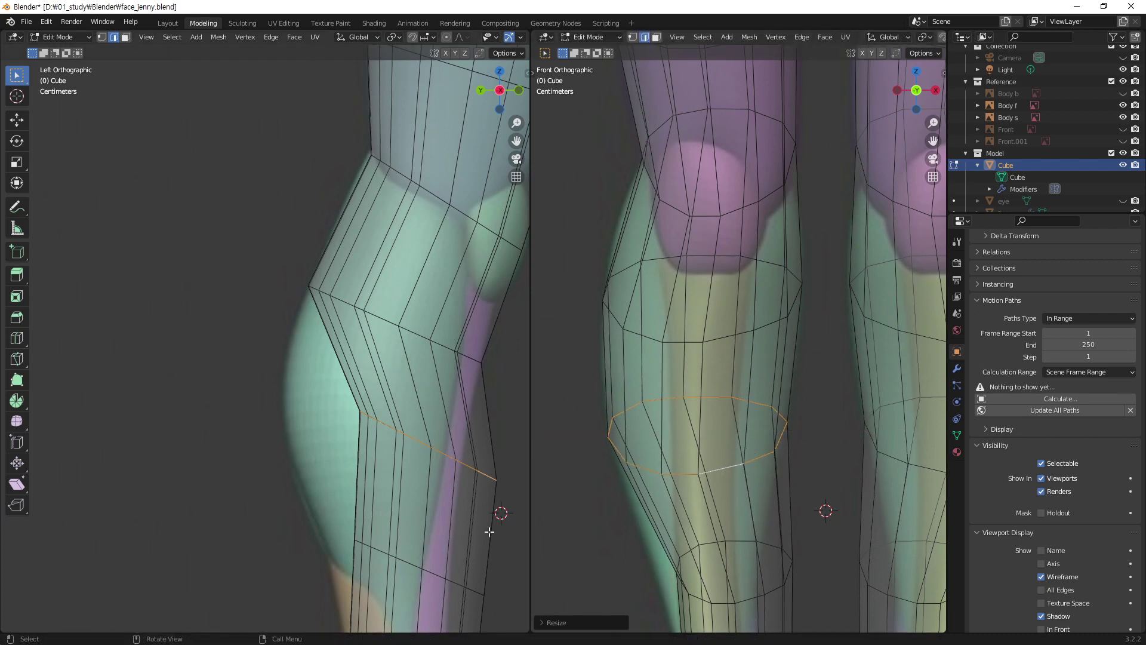
- Move the calf loop back about 0.067 m along Y in side view, then reselect it
key("g")
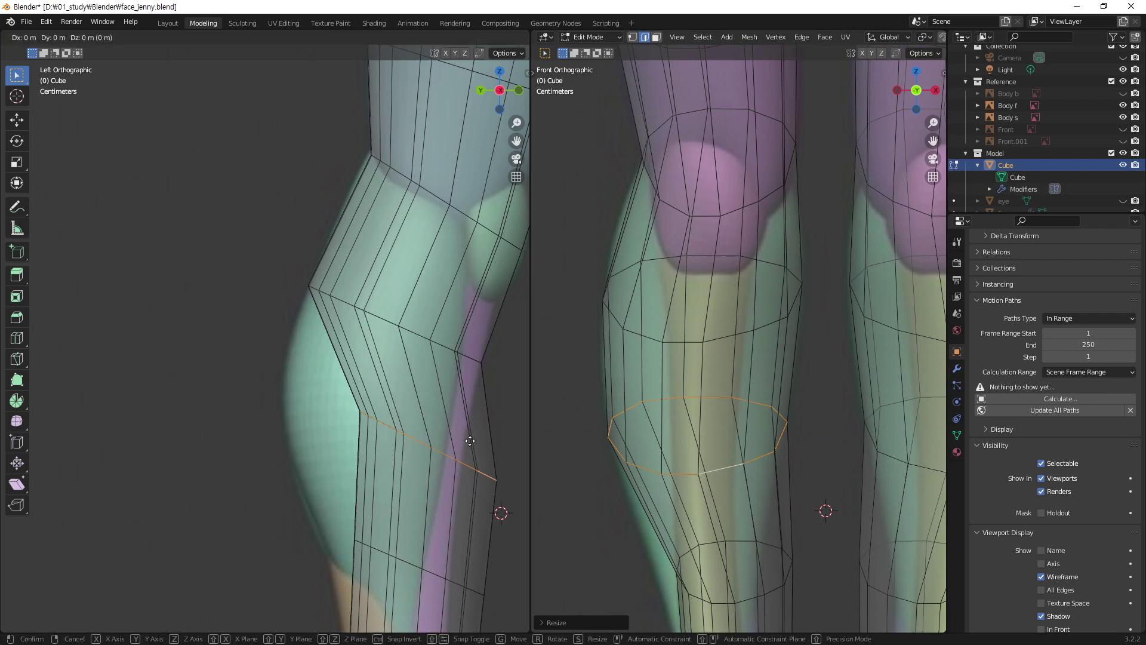
key("y")
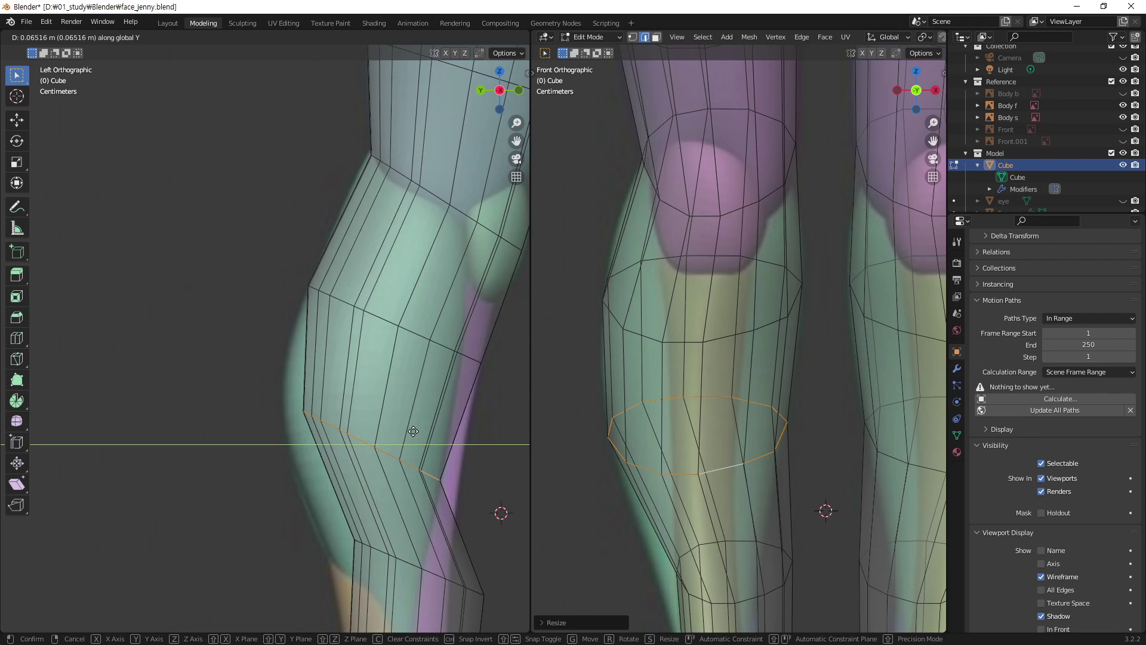
left_click(412, 431)
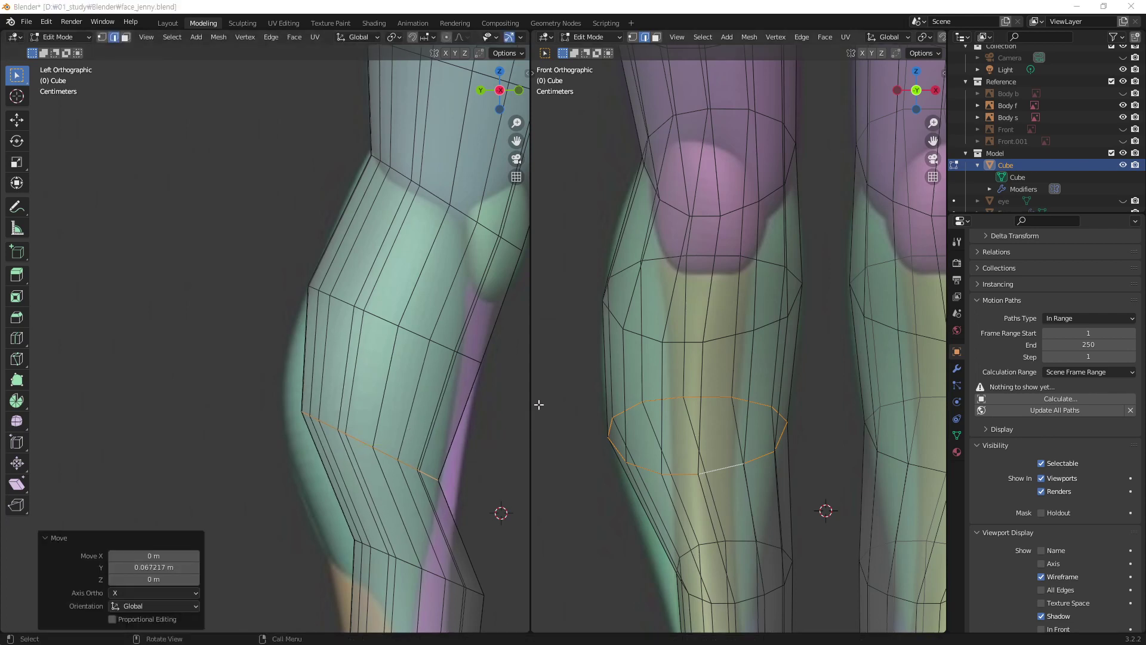
left_click(480, 433)
left_click(407, 464, "alt")
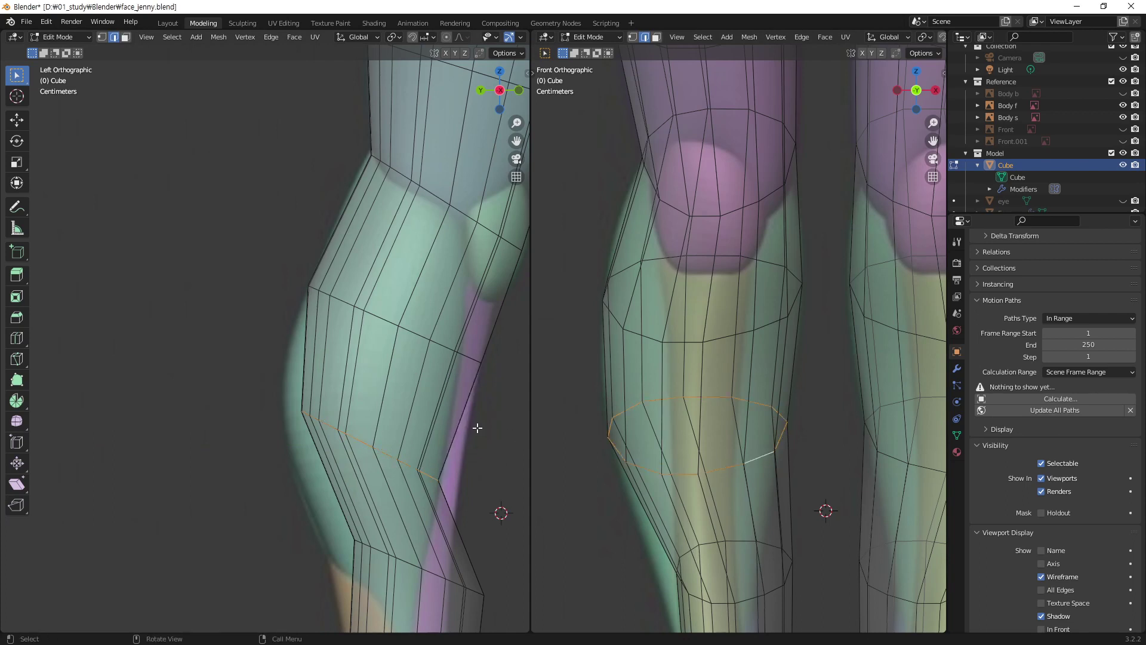
- Scale the calf loop about 1.296 times deeper along Y to fit the side reference
key("s")
key("y")
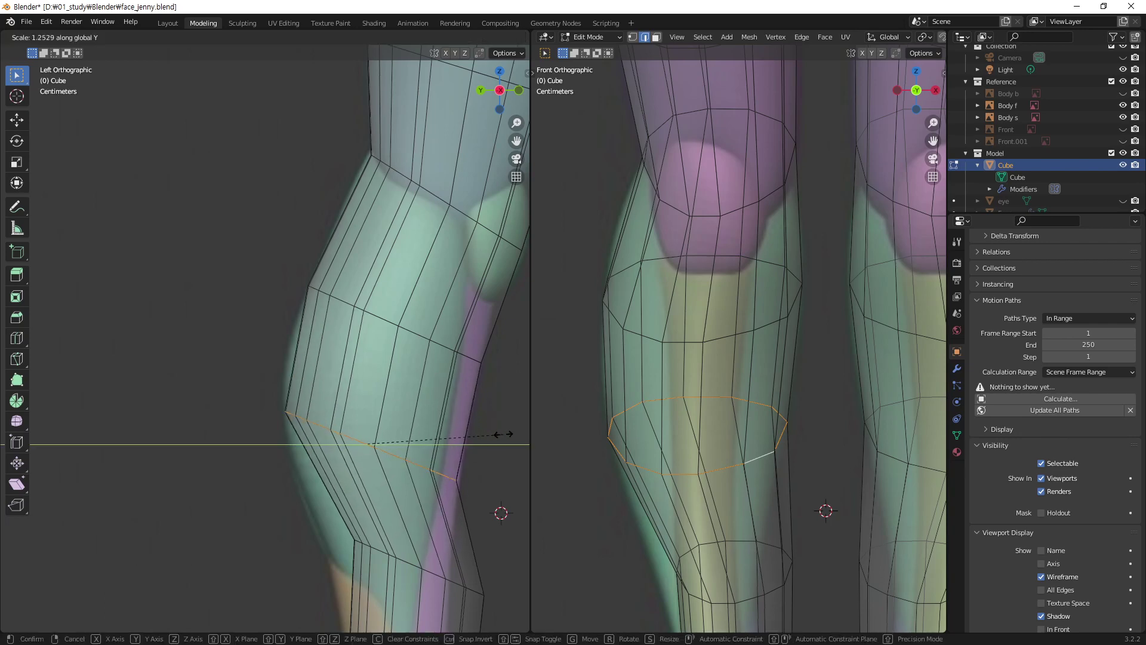
left_click(508, 434)
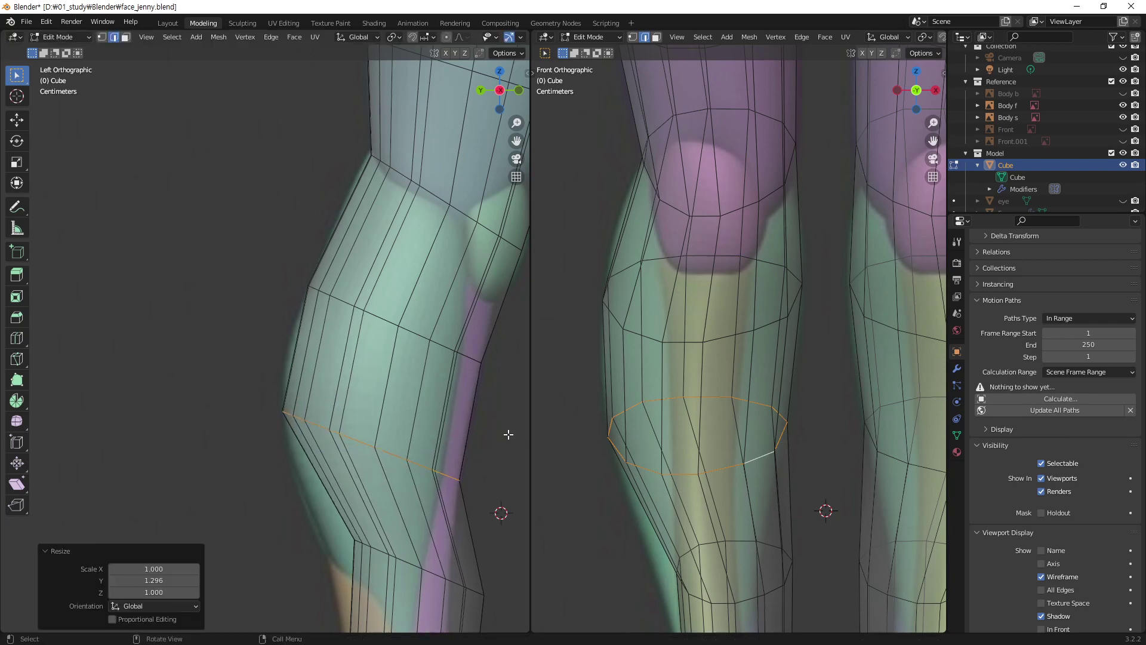
key("s")
key("y")
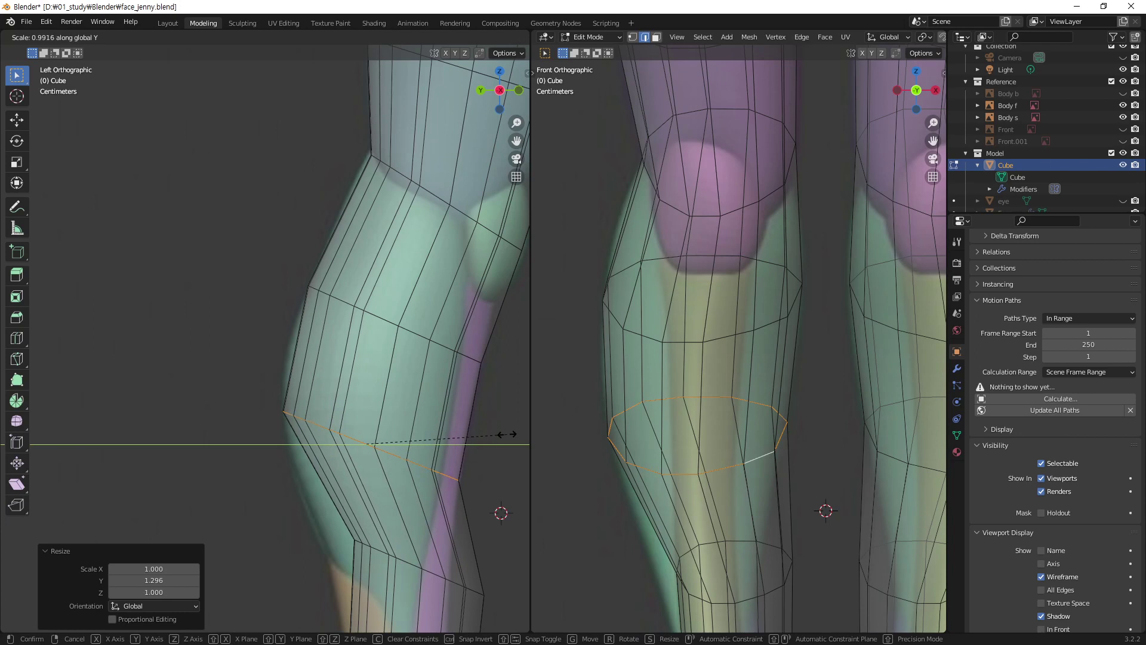
left_click(507, 434)
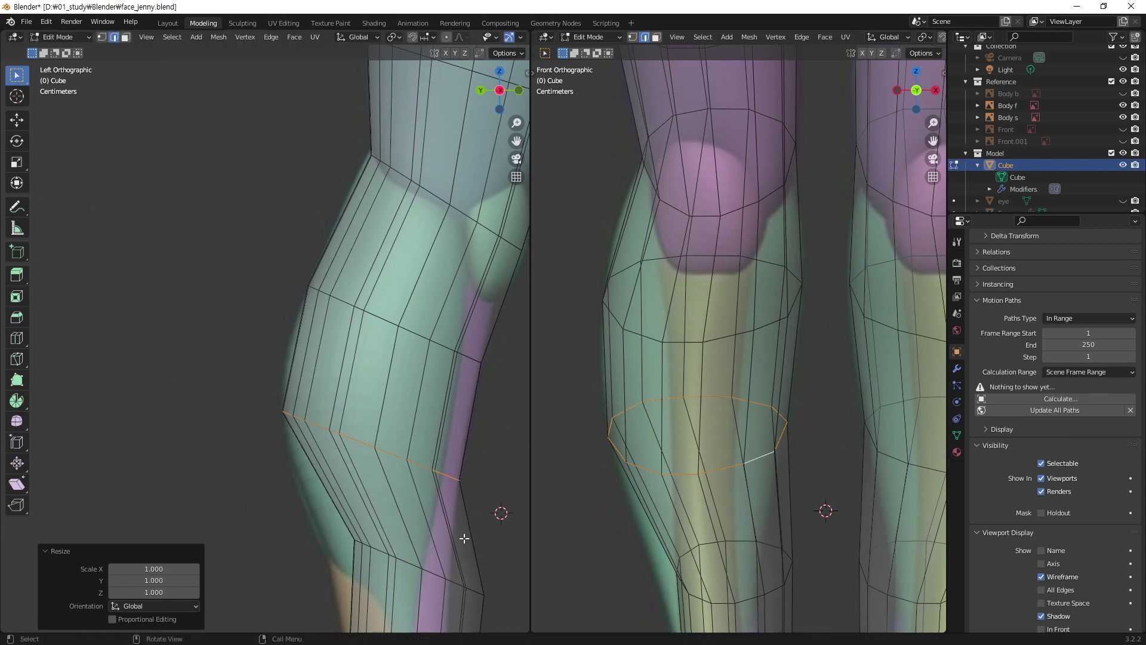
middle_click_drag(487, 523, 435, 332, "shift")
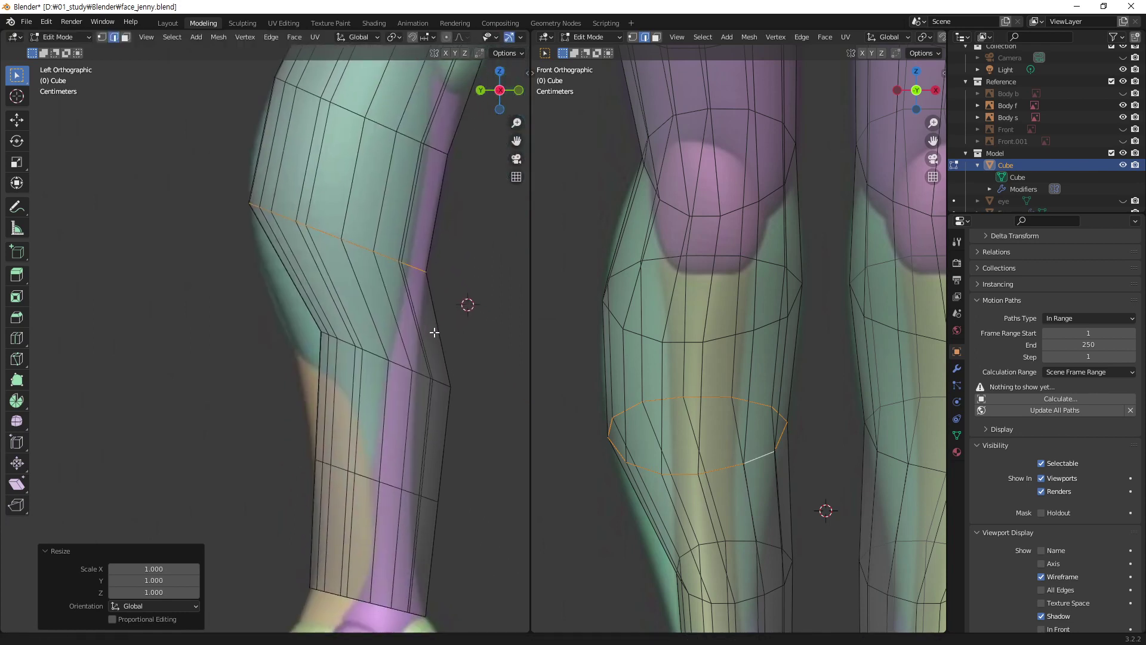
- Select the loop just below the knee, move it along Y and make it slightly deeper
left_click(427, 378, "alt")
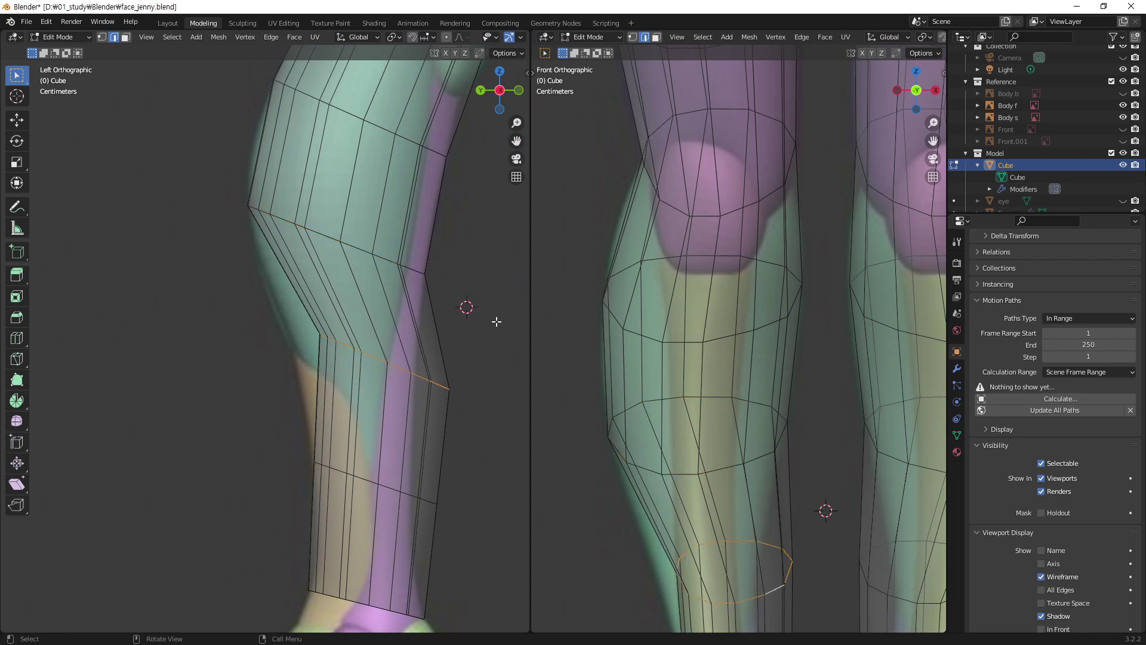
key("g")
key("y")
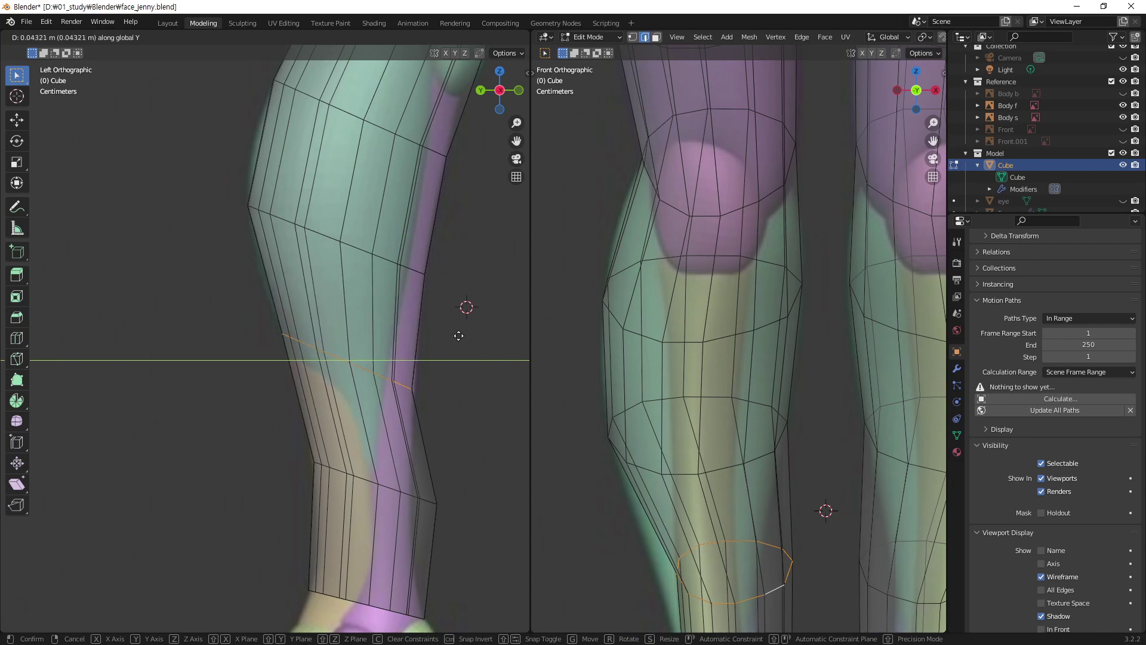
left_click(459, 335)
key("s")
key("y")
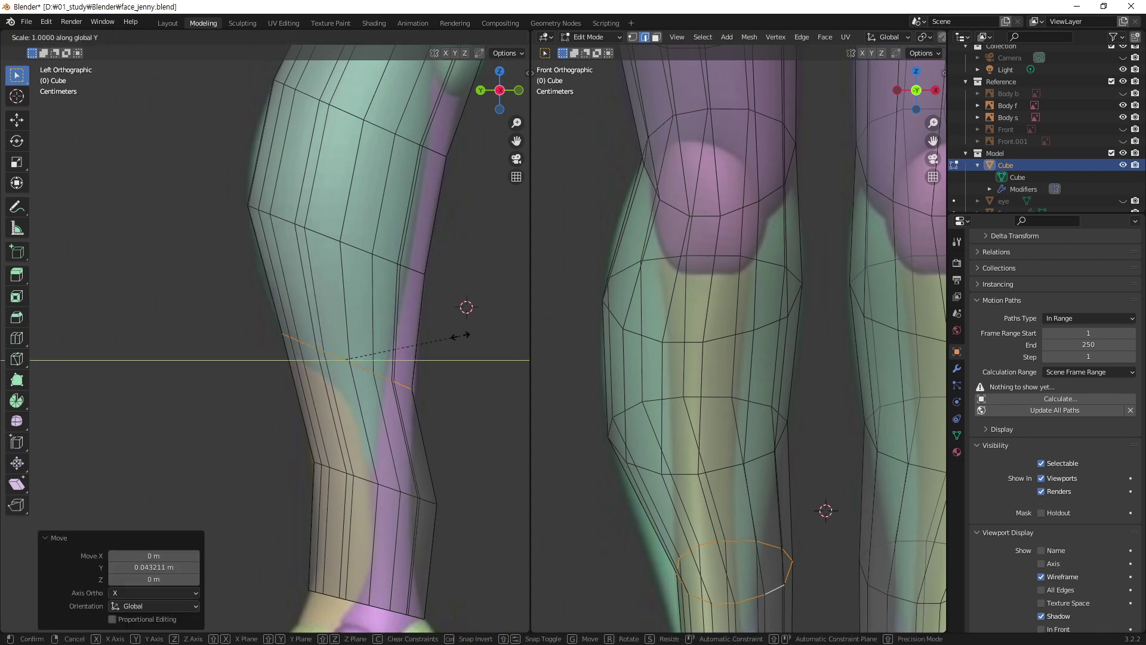
left_click(465, 336)
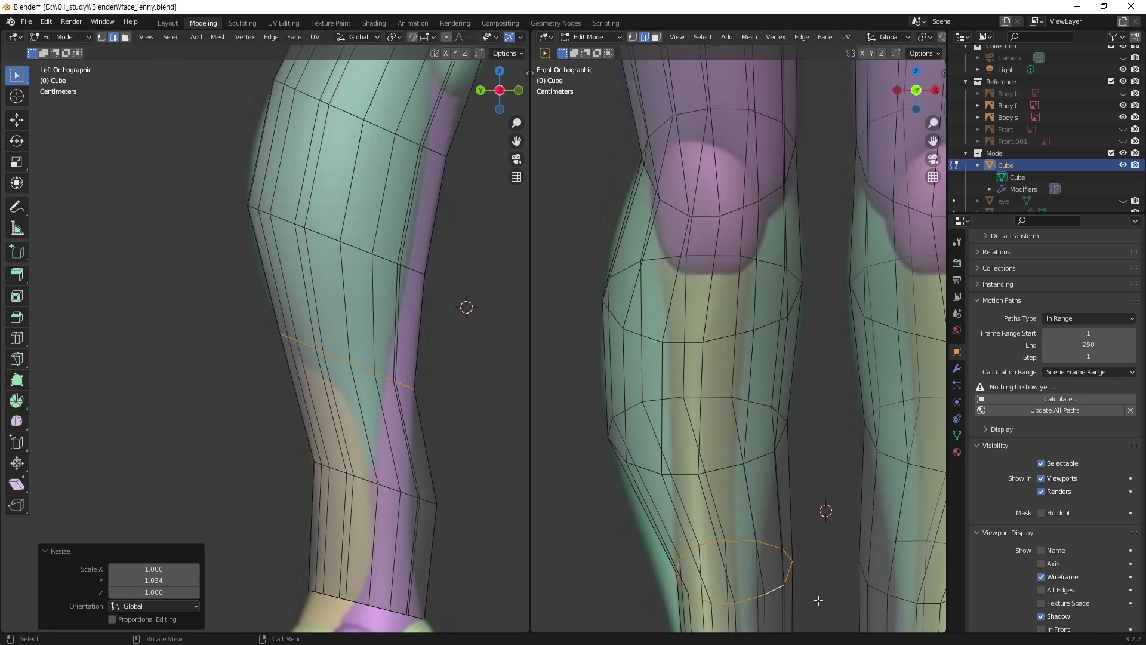
- In front view, shift the knee loop sideways along X and narrow its width
middle_click_drag(762, 543, 745, 387, "shift")
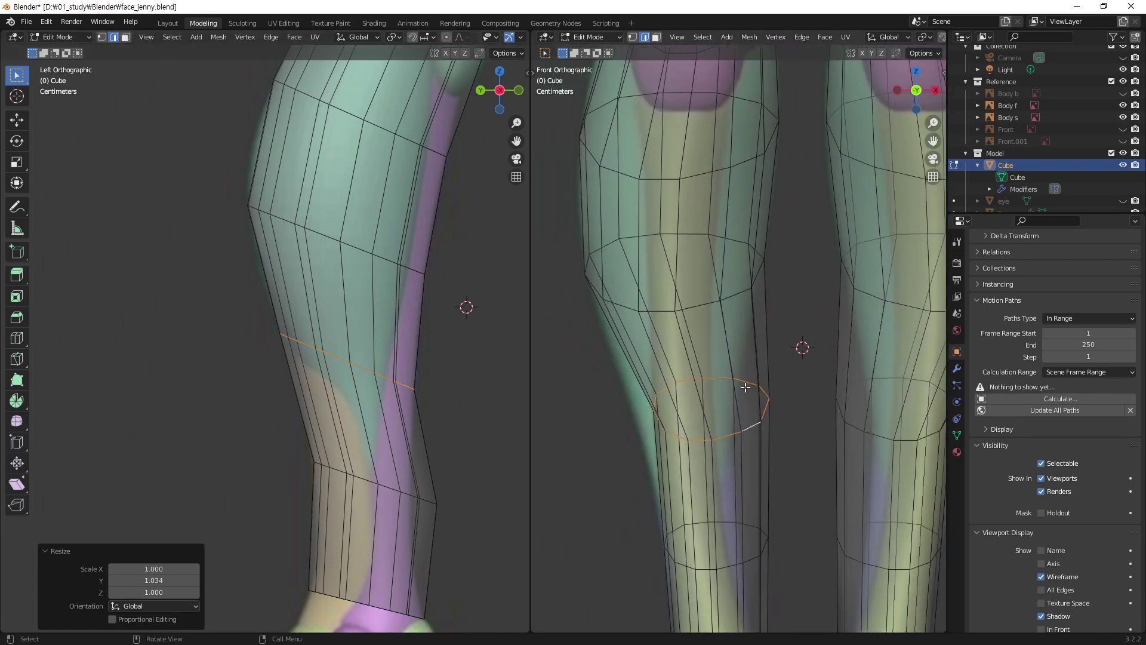
key("g")
key("x")
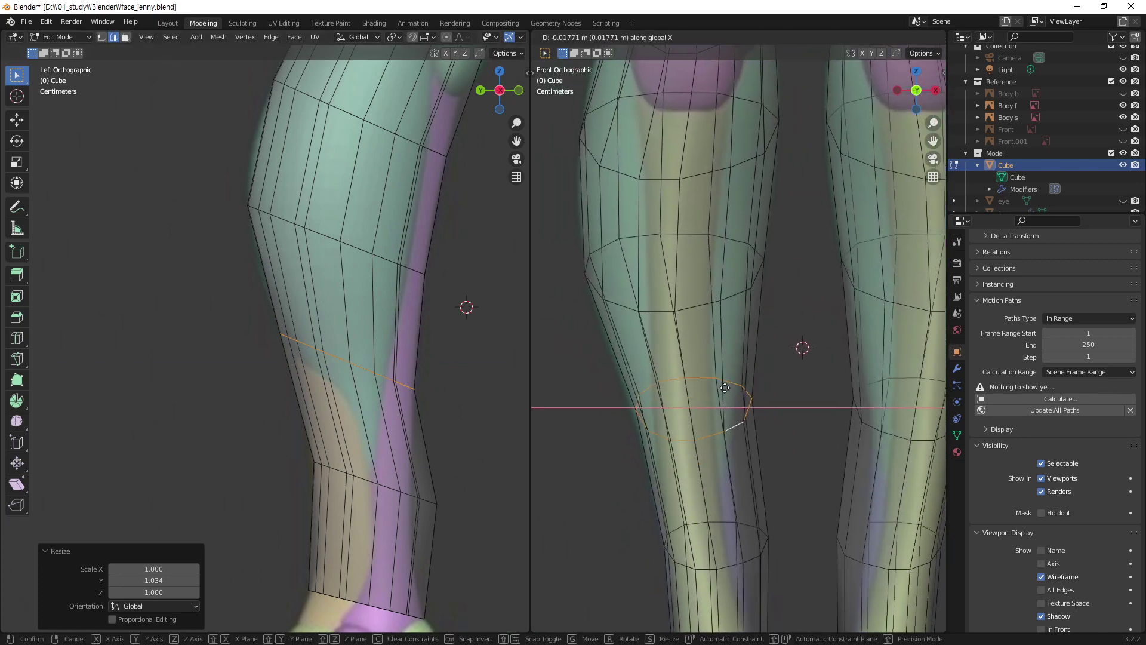
left_click(716, 389)
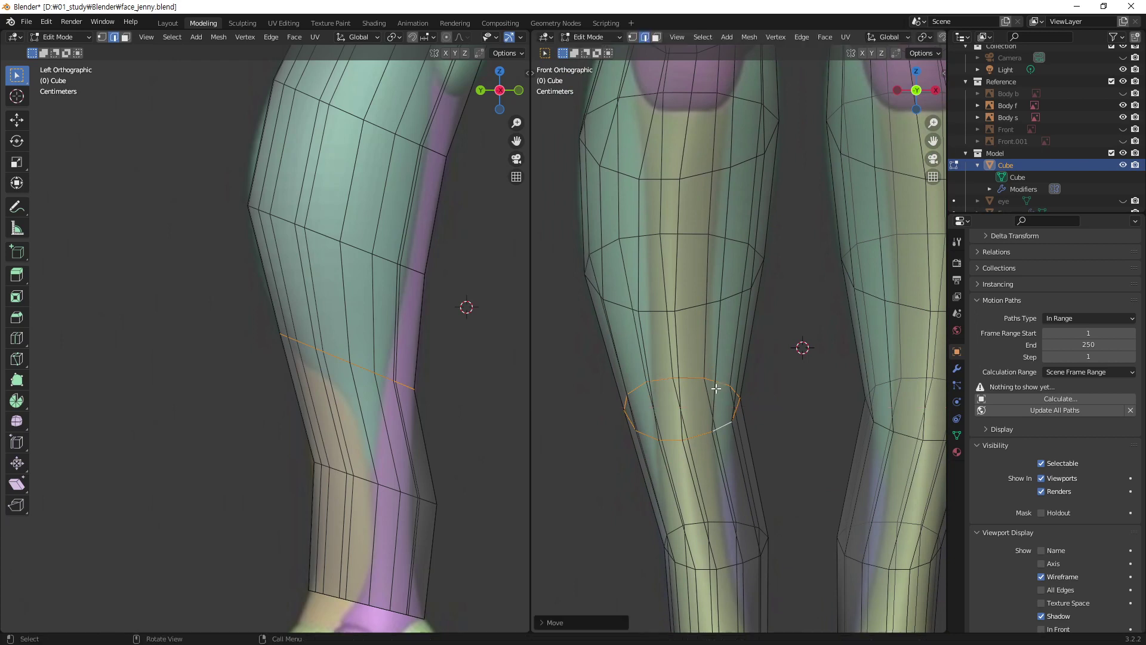
key("s")
key("x")
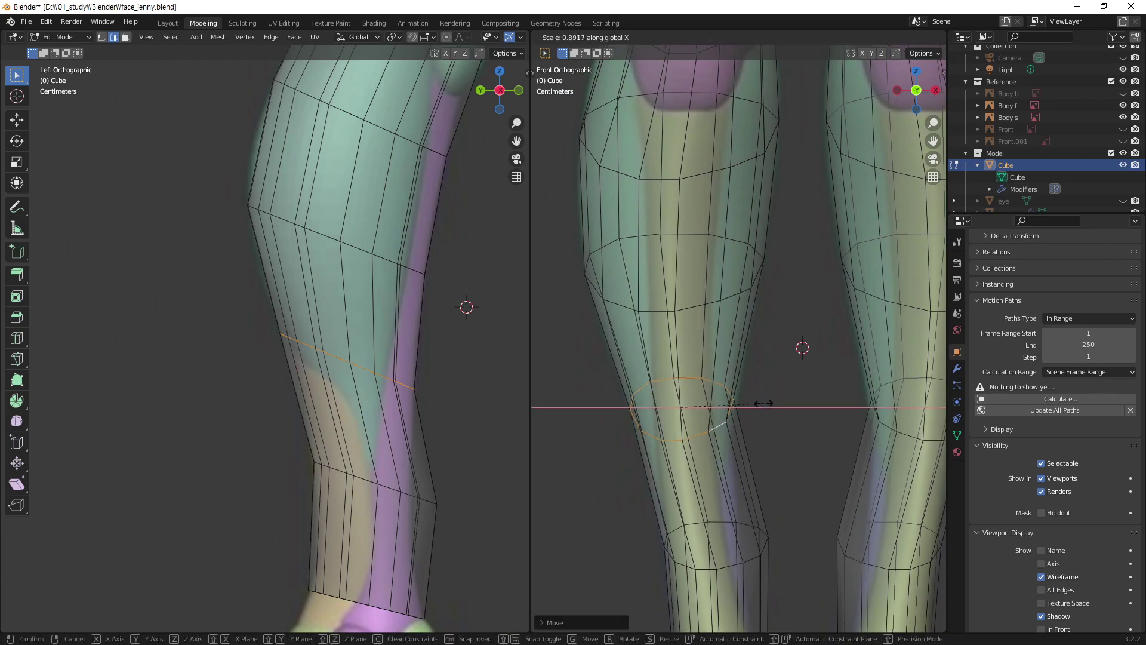
left_click(764, 404)
- Nudge the loop sideways again and widen it slightly, about 1.03 along X
key("g")
key("x")
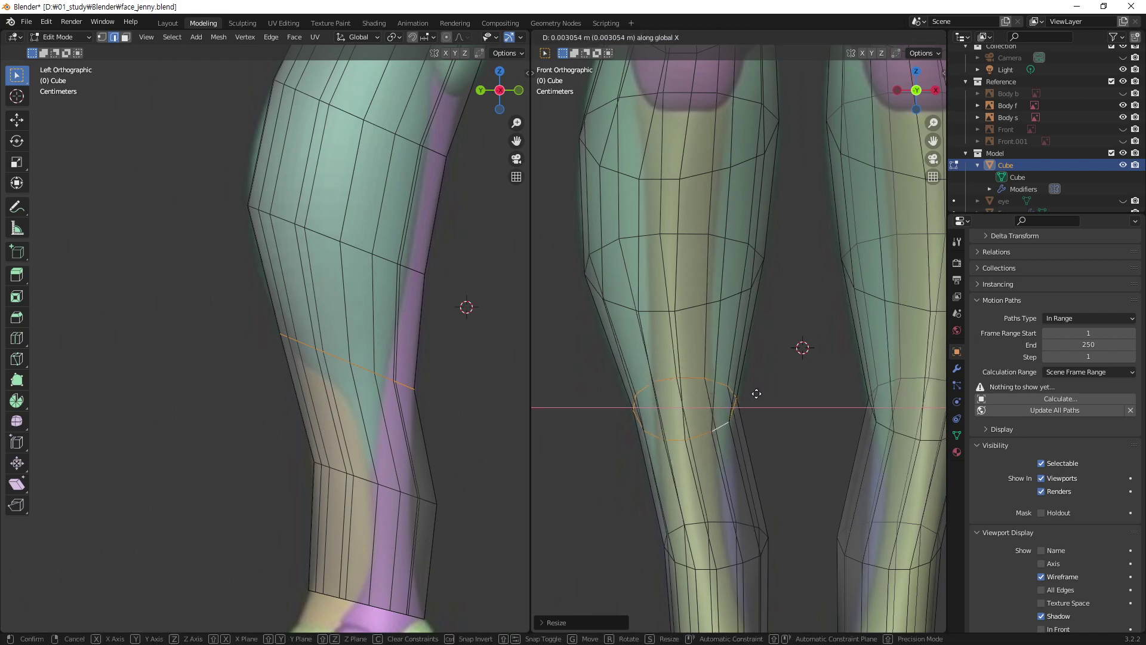
left_click(756, 394)
key("s")
key("x")
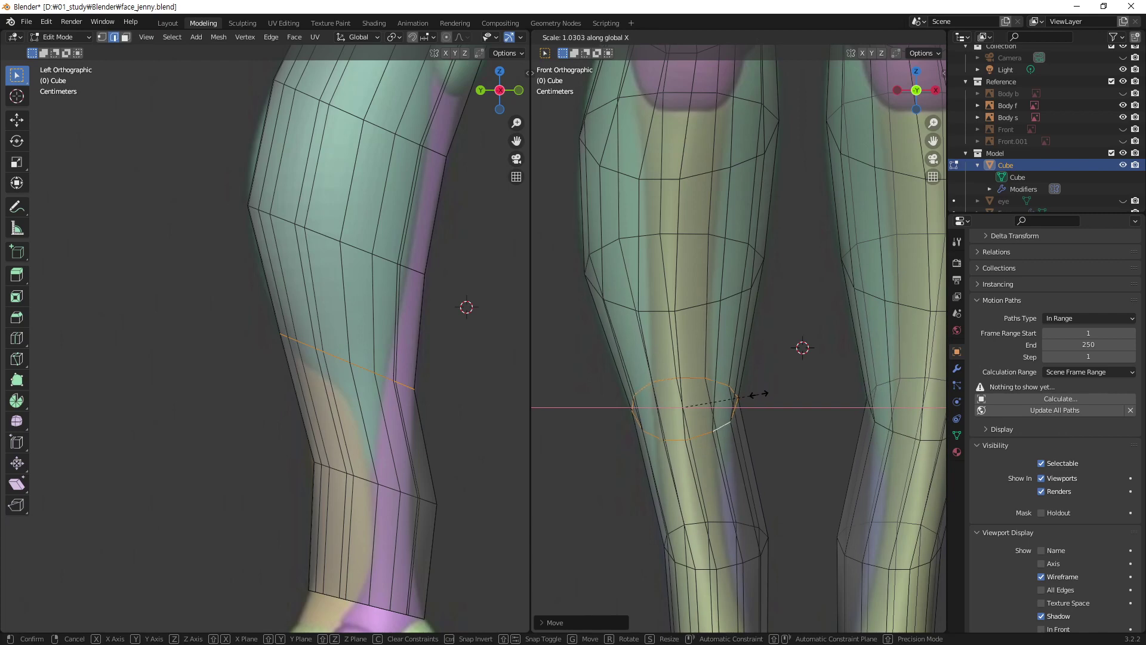
left_click(759, 395)
- Select the lower calf loop, shift it along X and make it much narrower
middle_click(768, 479, "alt")
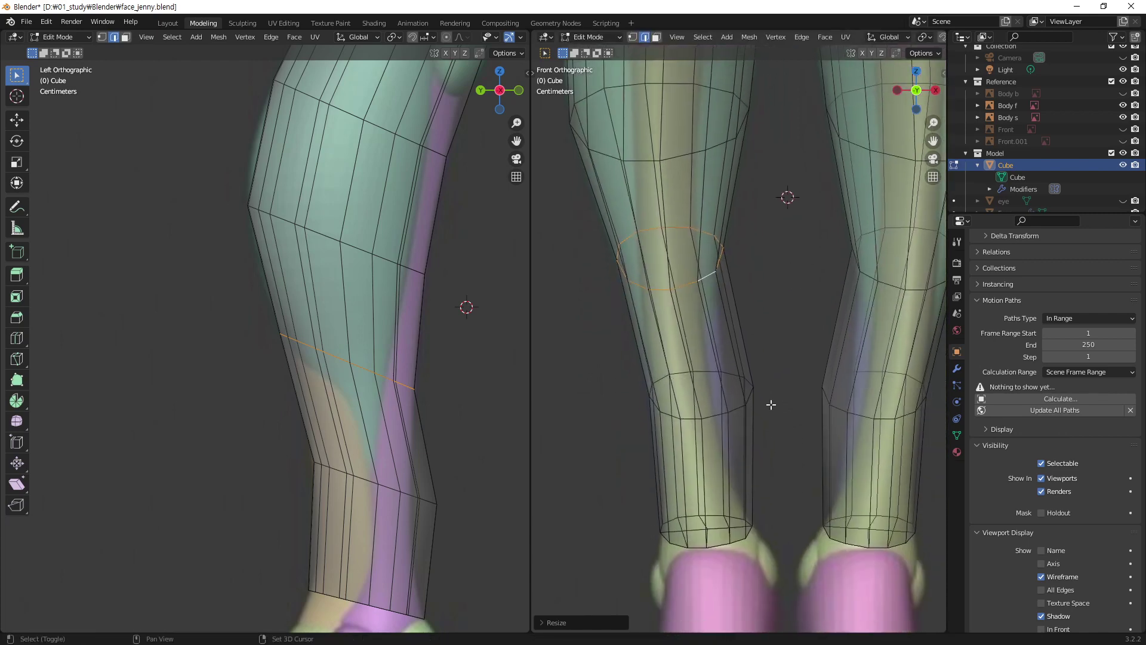
left_click(738, 407, "alt")
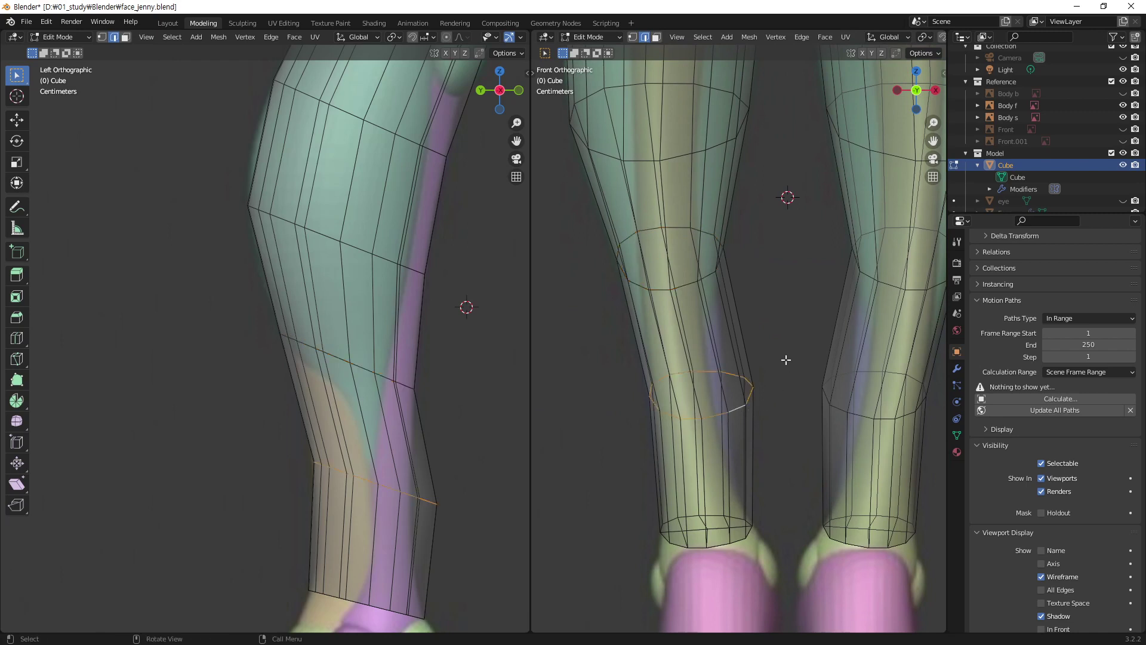
key("g")
key("x")
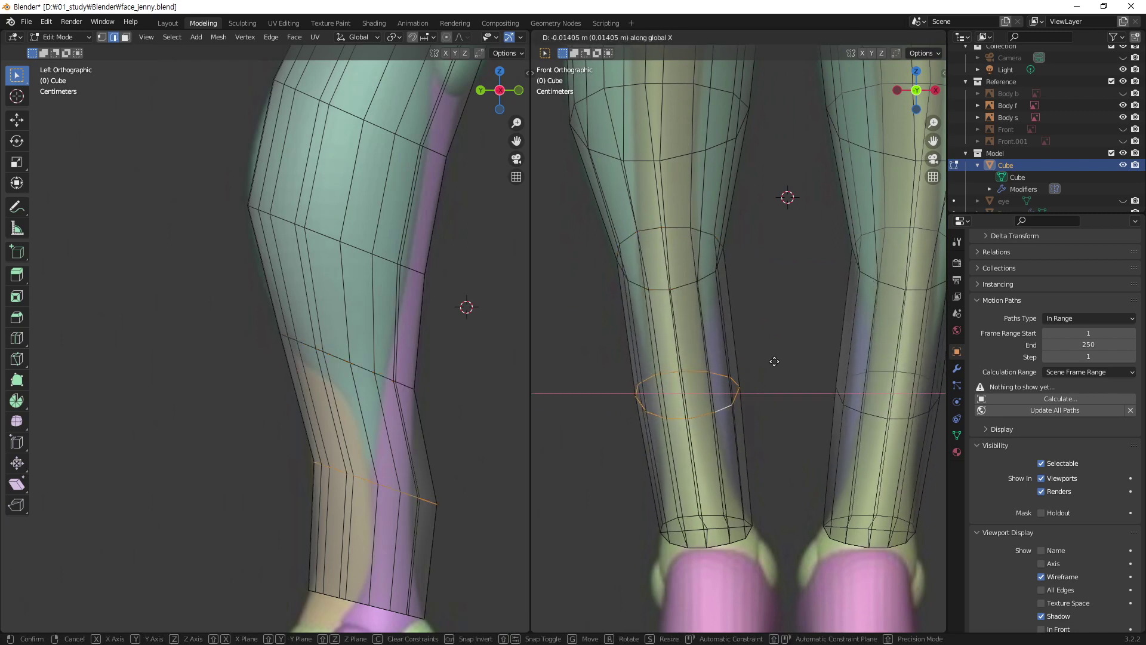
left_click(774, 361)
key("s")
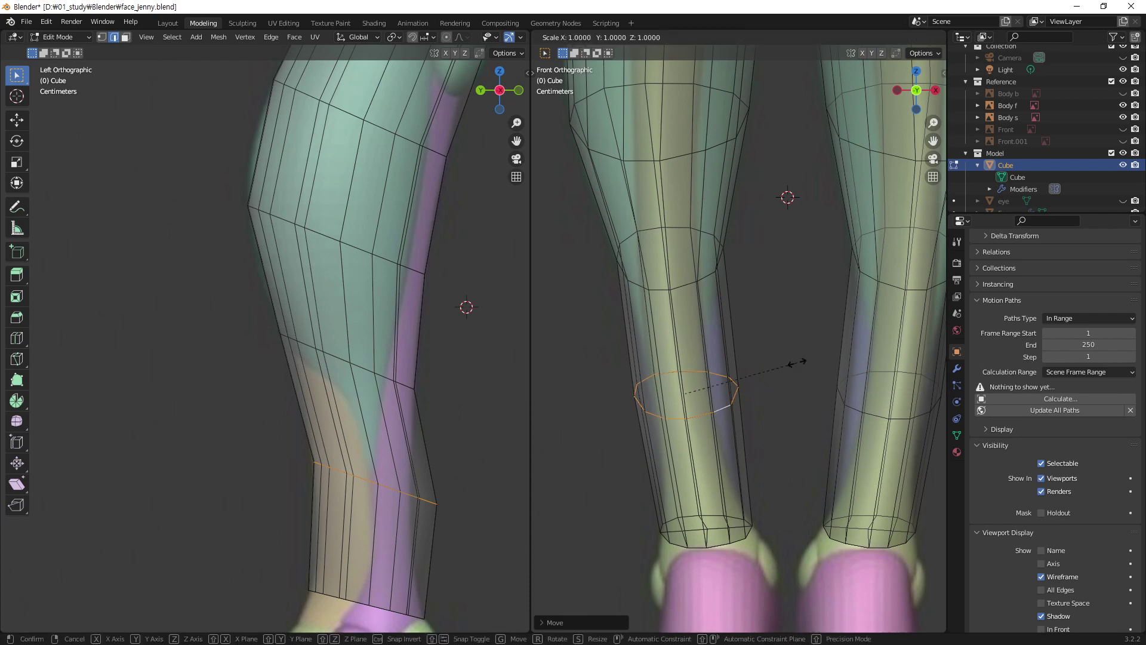
key("x")
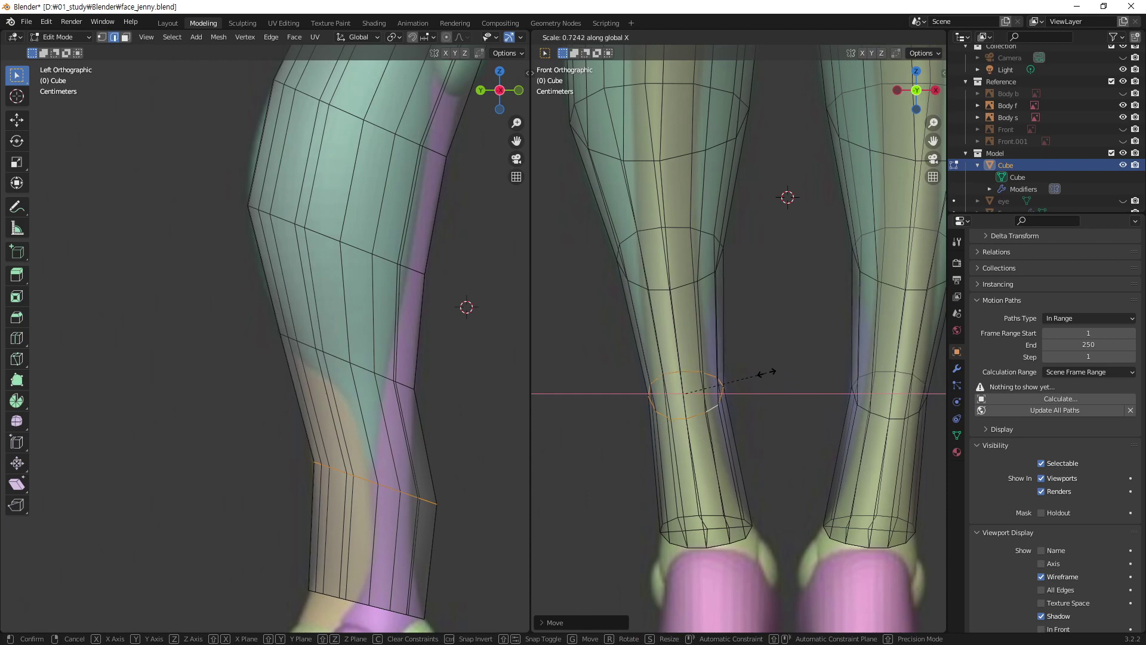
left_click(767, 373)
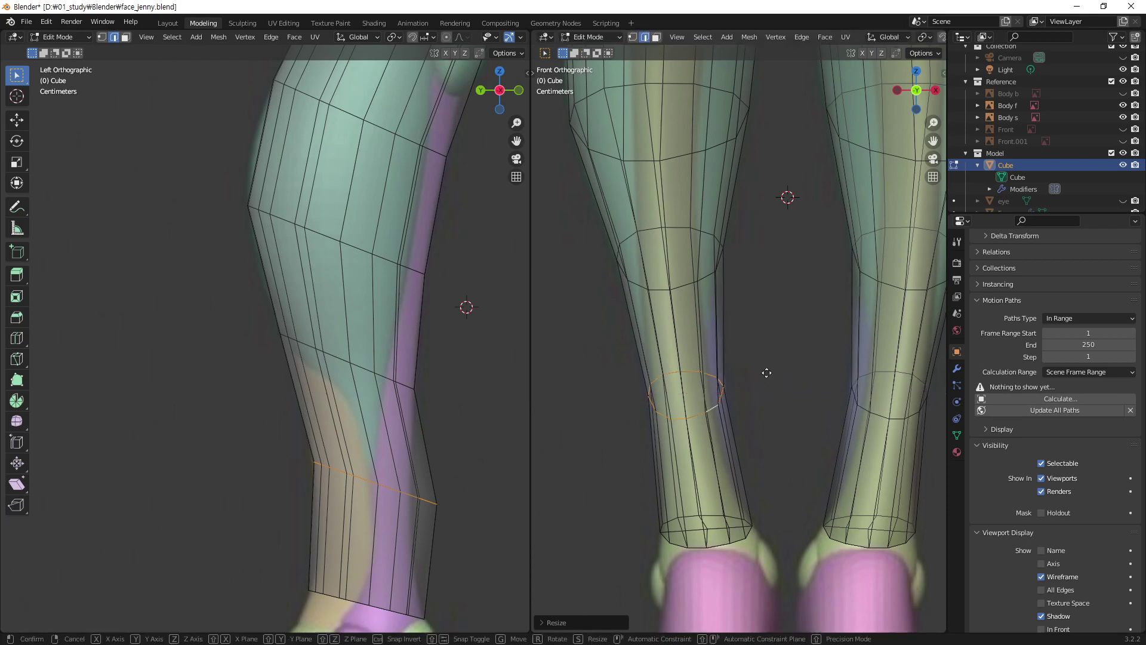
- Nudge the calf loop slightly along X and reframe both legs in front view
key("g")
key("x")
left_click(768, 372)
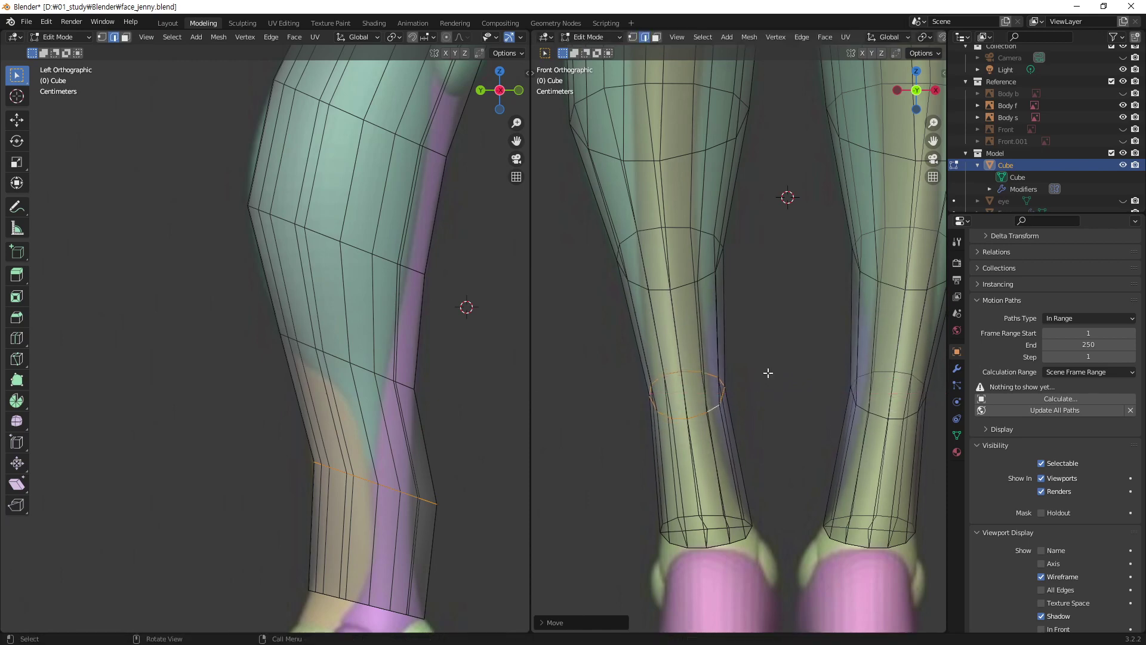
scroll(714, 342, "down", 4)
middle_click_drag(715, 342, 729, 377, "shift")
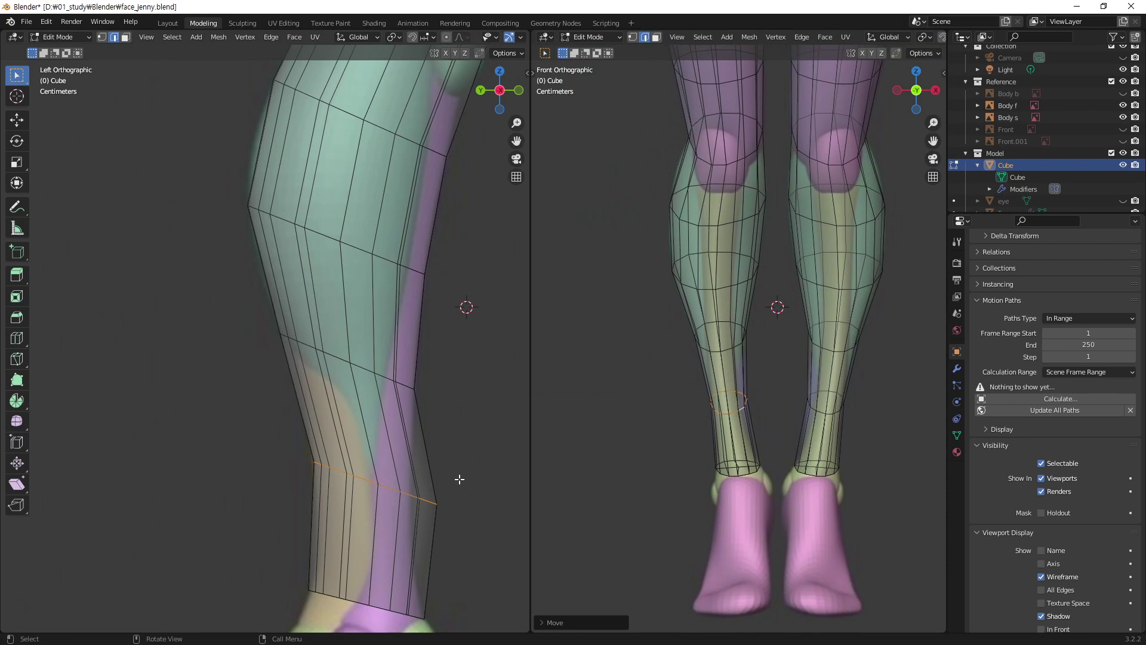
- Move the lower calf loop about 0.016 m along Y in side view and start thinning its depth
key("g")
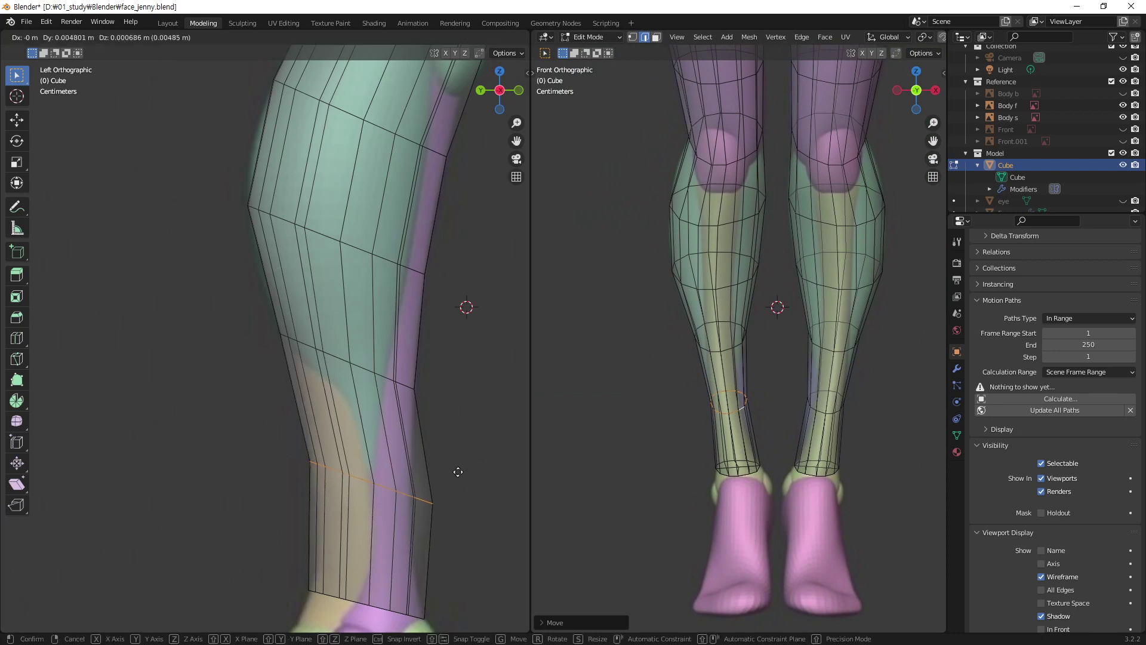
key("y")
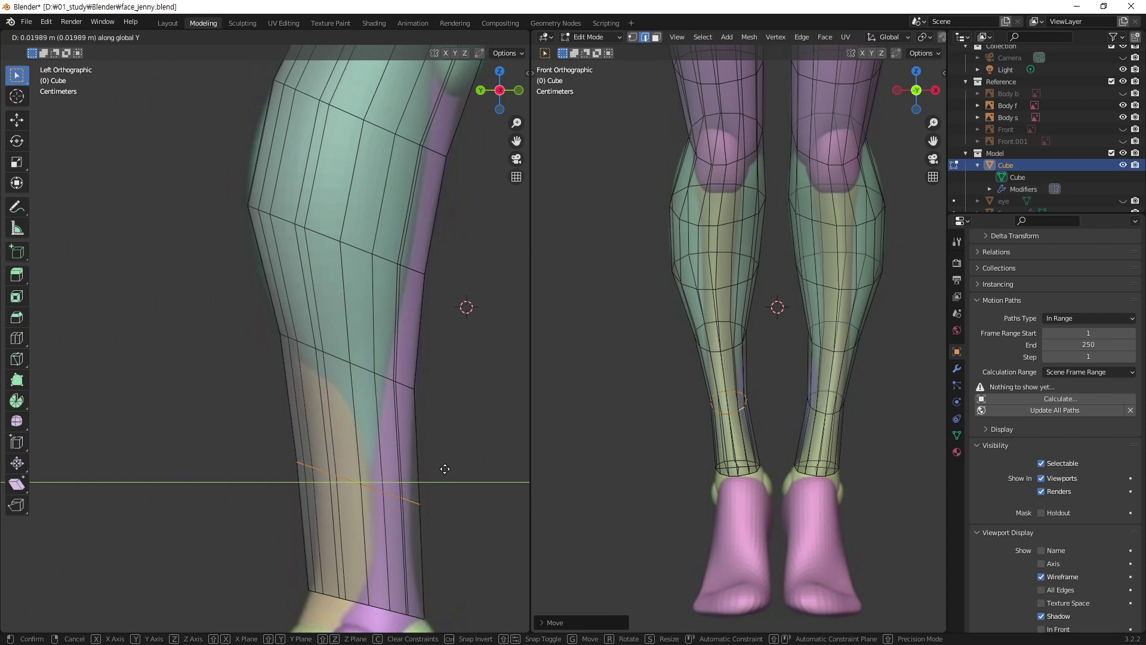
left_click(447, 468)
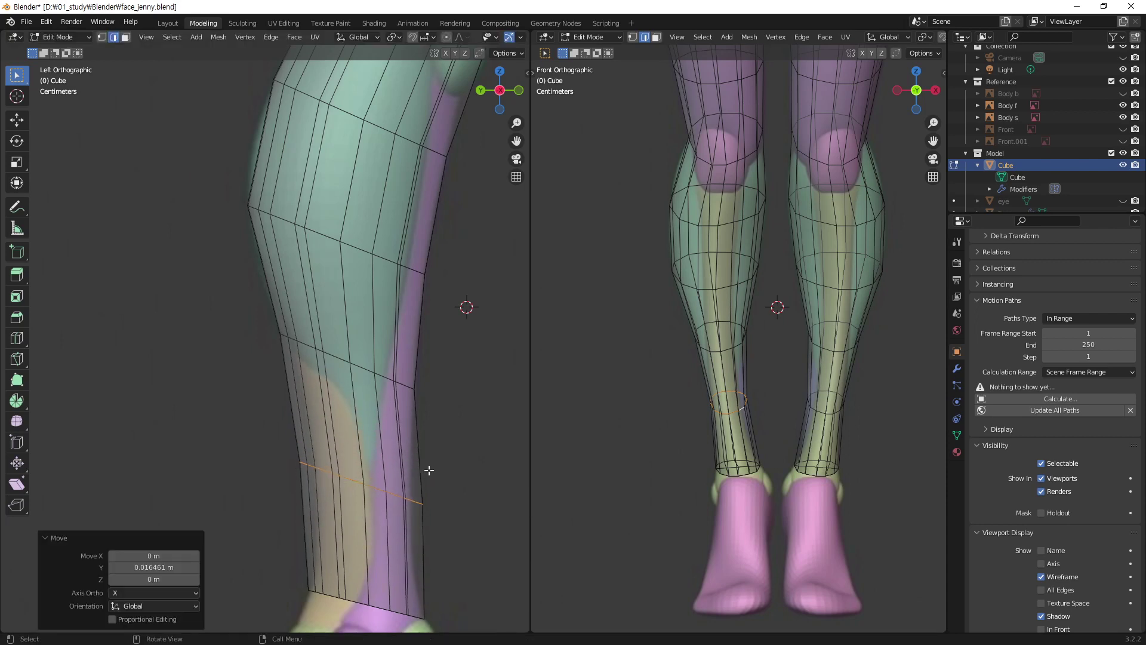
key("s")
key("y")
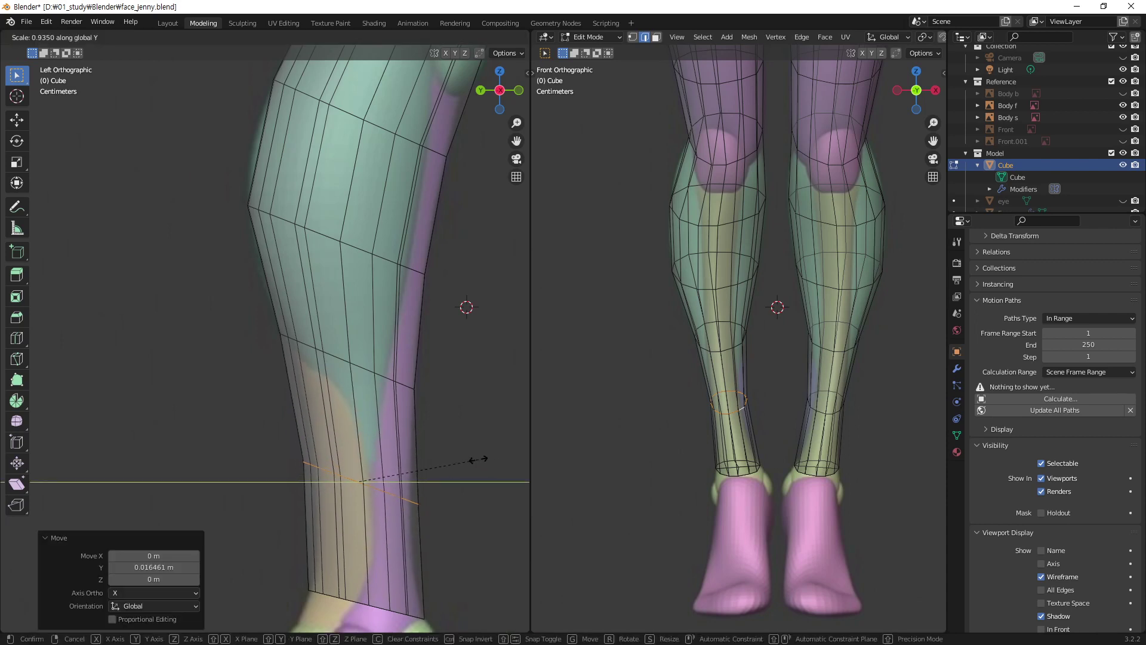
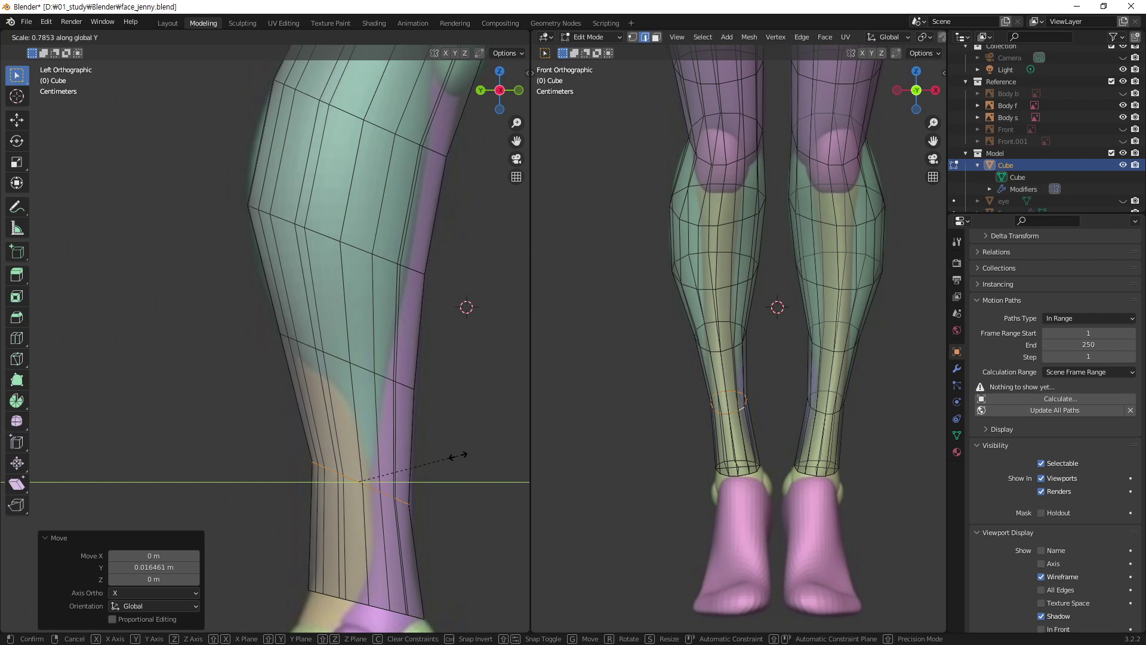
- Squeeze, nudge and rescale the ankle loop along Y to 1.022 to match the side reference
left_click(460, 455)
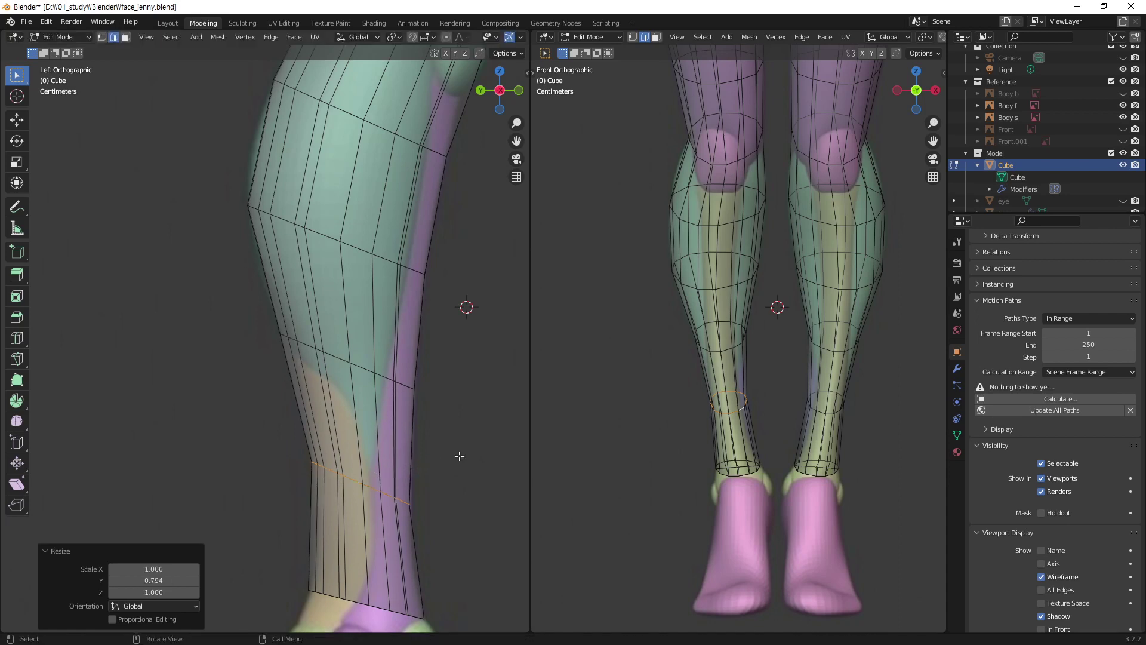
key("g")
key("y")
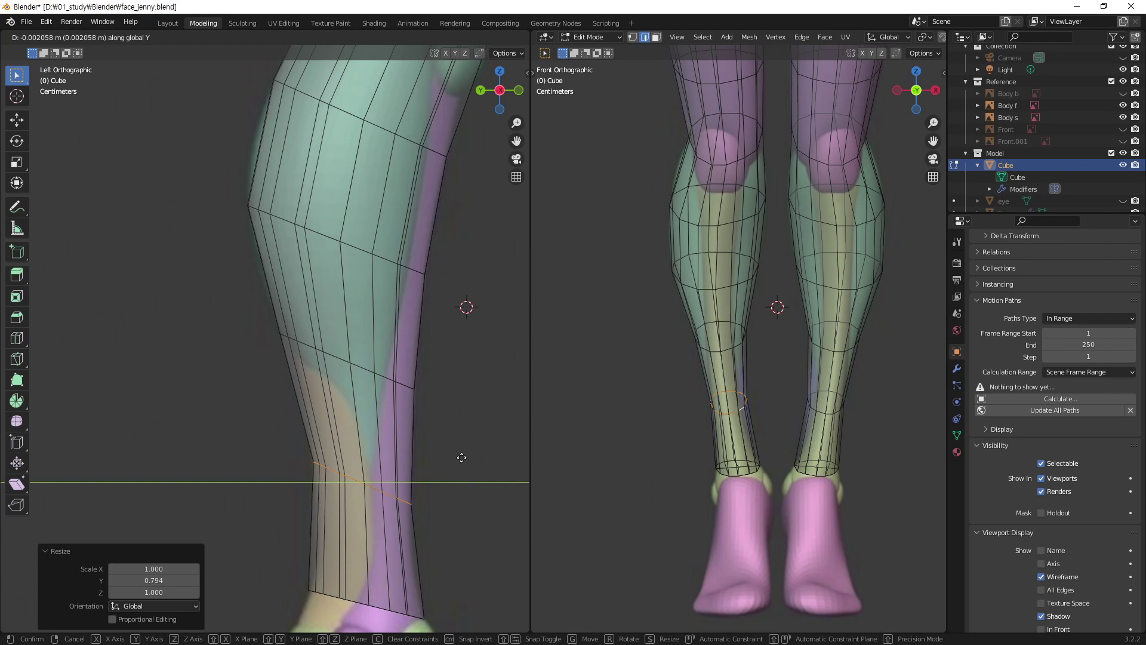
left_click(461, 457)
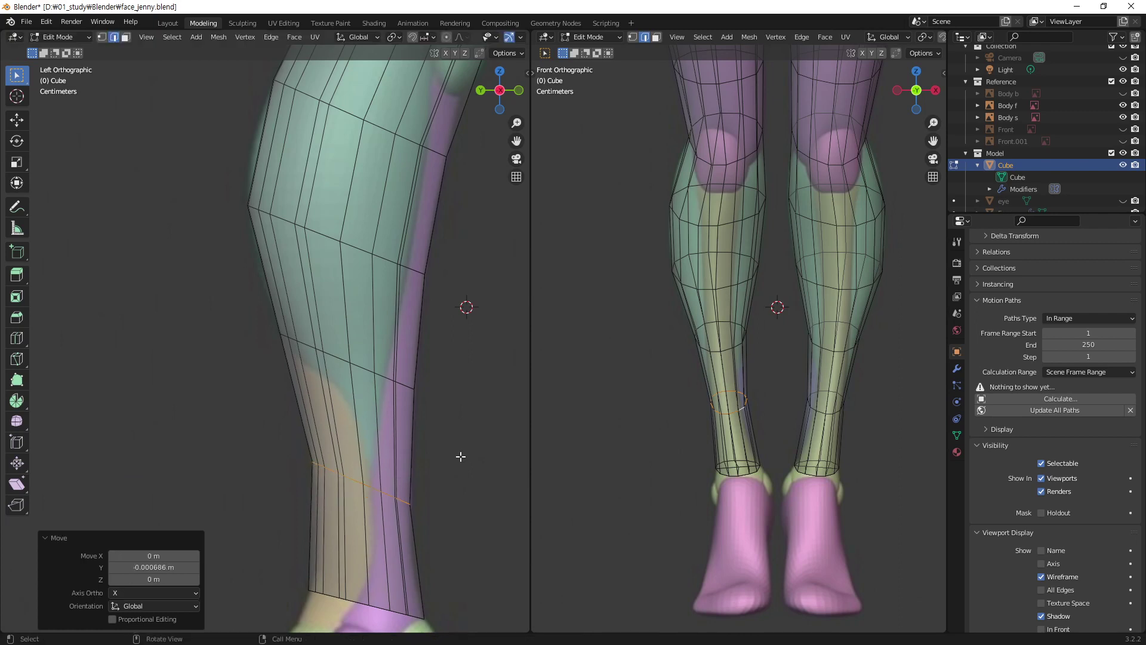
key("s")
key("y")
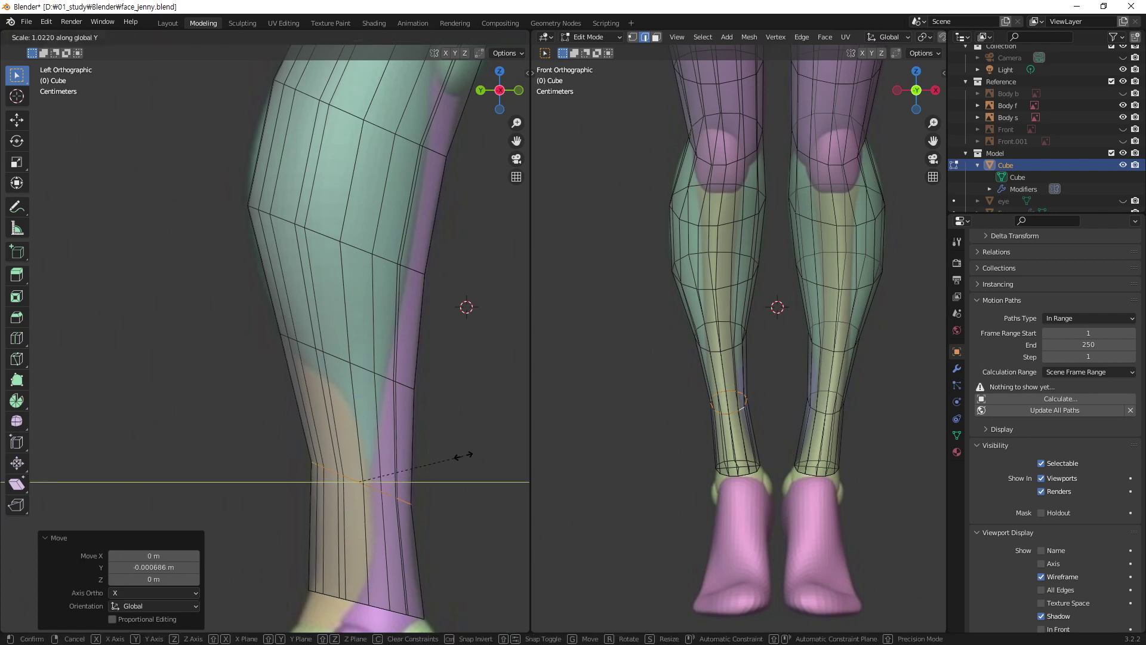
left_click(464, 456)
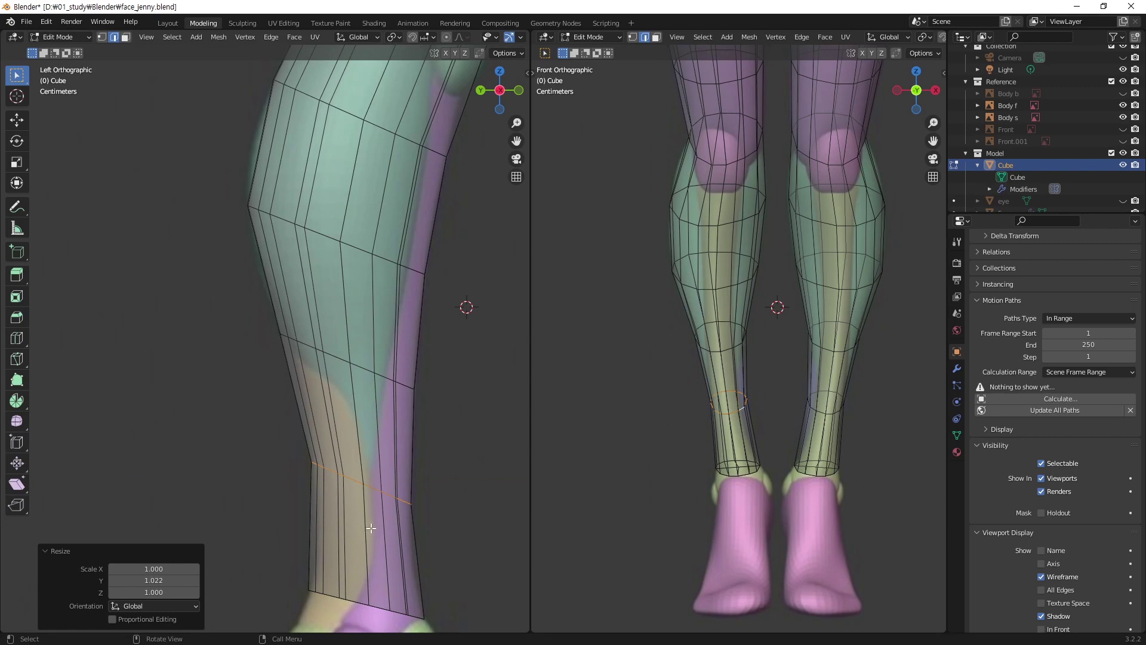
scroll(378, 522, "down", 4)
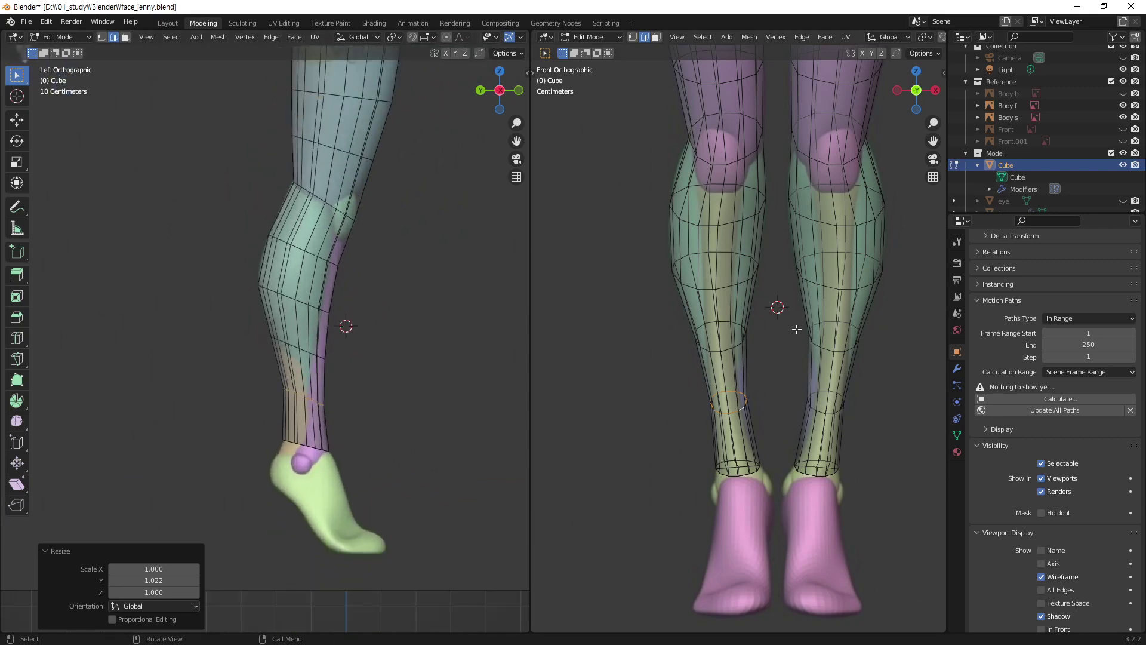
mouse_move(332, 255)
middle_mouse_down()
mouse_move(308, 397)
mouse_move(299, 336)
mouse_move(324, 357)
middle_mouse_up()
scroll(299, 337, "down", 1)
scroll(317, 342, "up", 1)
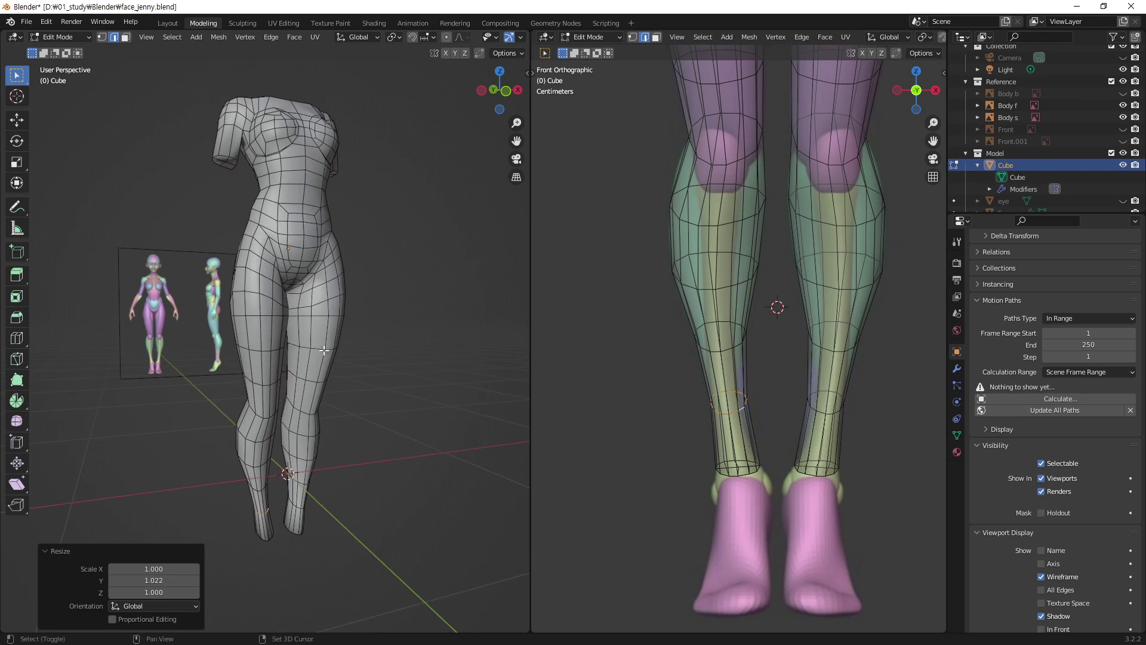
- In Object Mode, add a Catmull-Clark Subdivision Surface modifier below the body's Mirror modifier
left_click(412, 373)
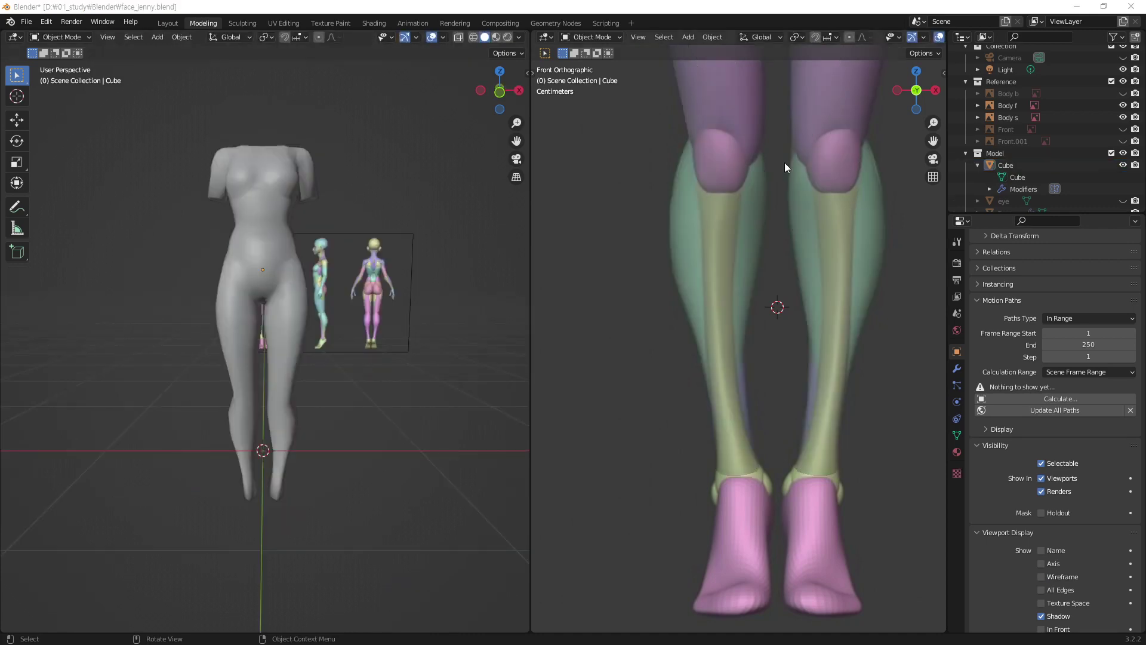
middle_click_drag(435, 289, 324, 314)
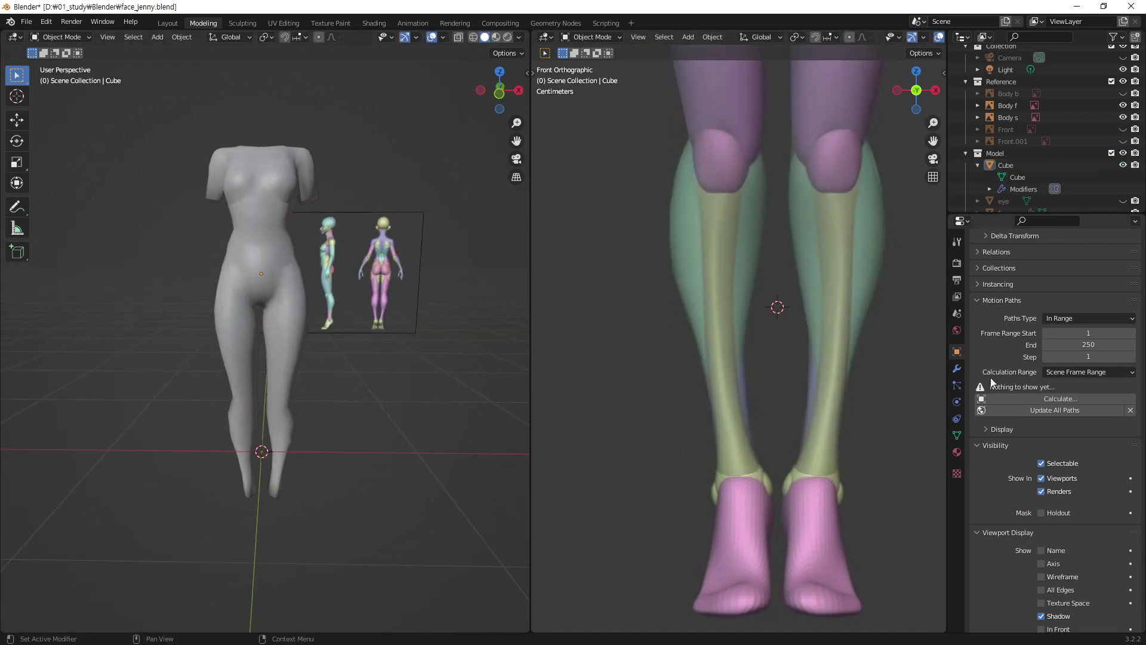
left_click(957, 369)
left_click(1048, 260)
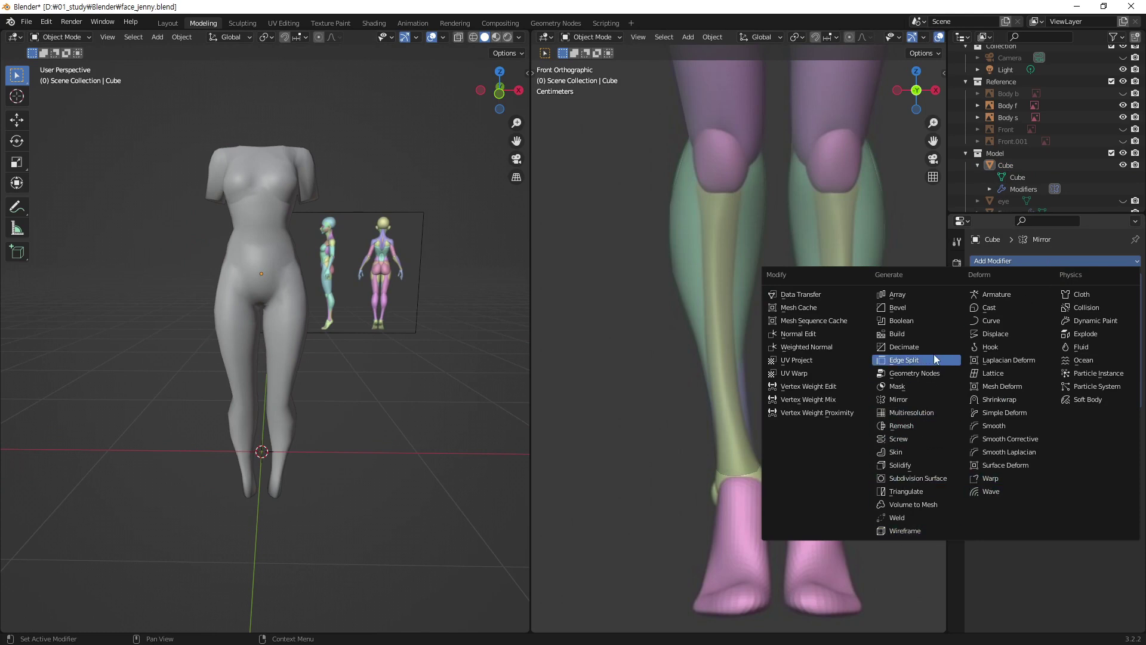
left_click(927, 482)
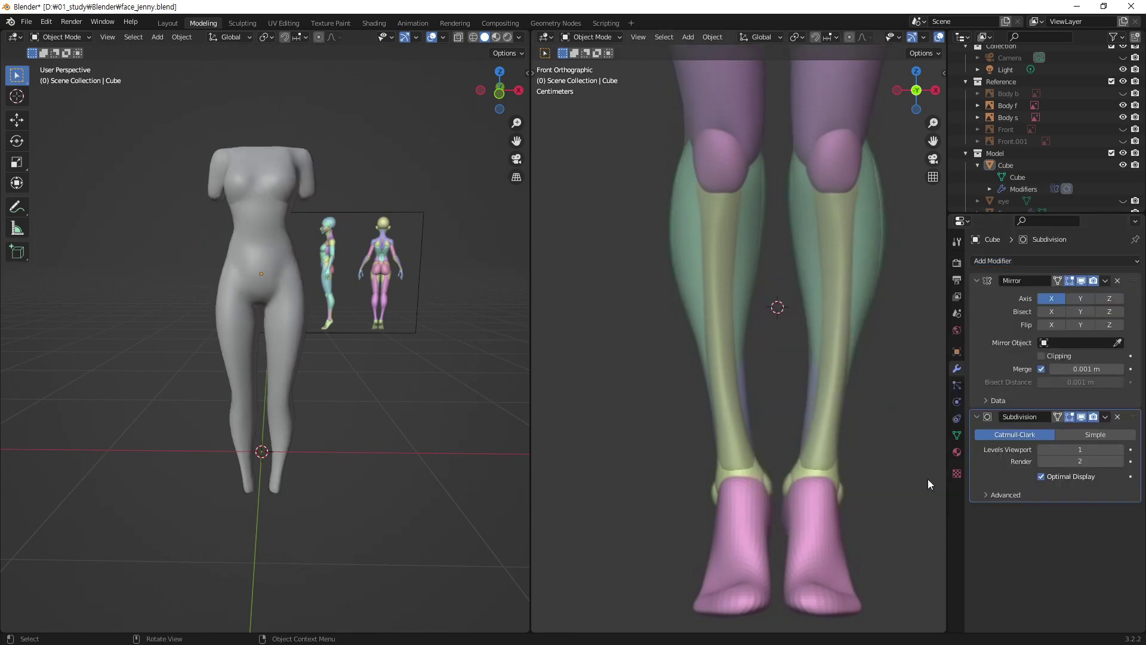
- Switch the left viewport to a solid front orthographic view with X-ray turned off
mouse_move(299, 335)
middle_mouse_down()
mouse_move(281, 342)
mouse_move(277, 361)
middle_mouse_up()
scroll(277, 360, "up", 4)
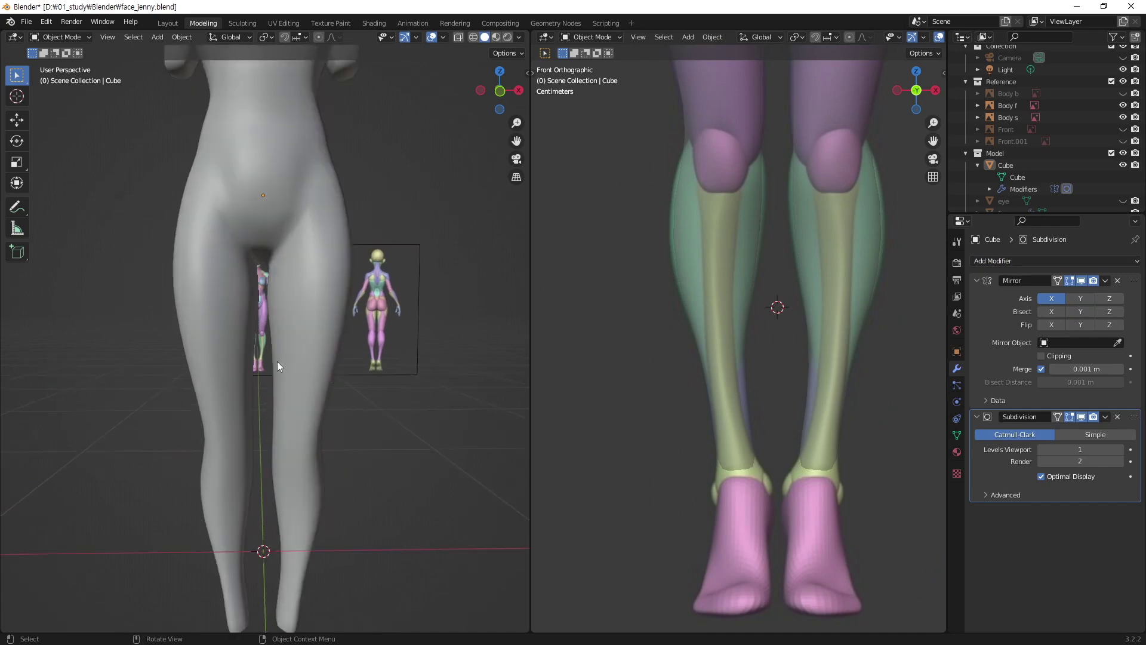
key("KP_1")
scroll(289, 394, "up", 1)
scroll(291, 419, "up", 2)
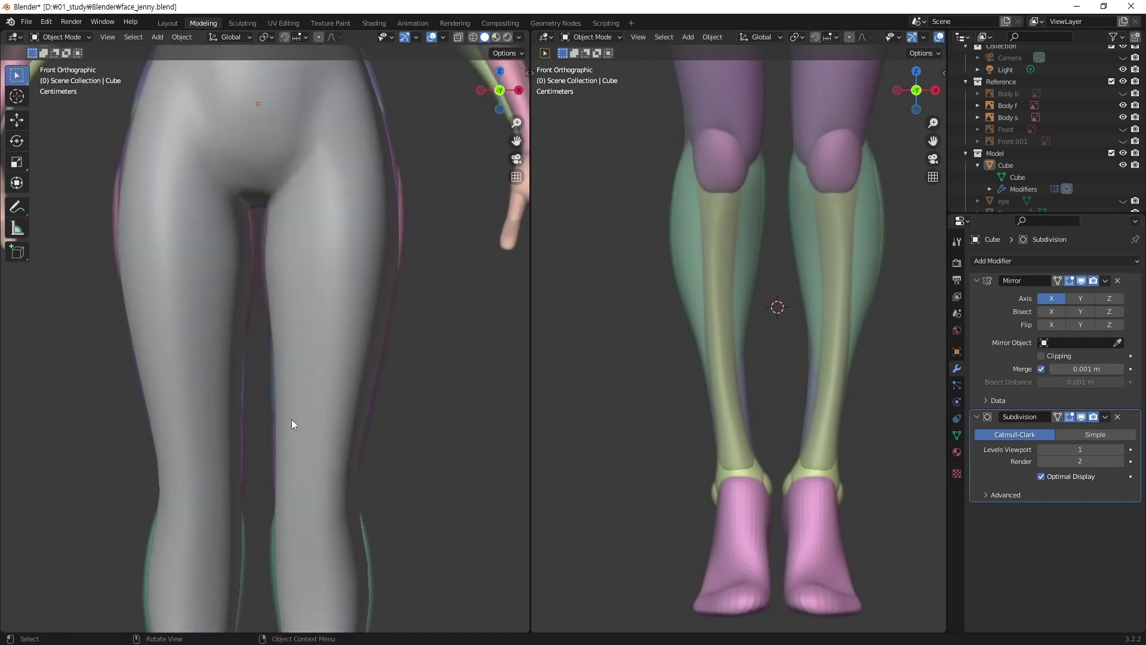
scroll(305, 420, "up", 3)
key("alt+z")
- Rotate the second viewport to a left-side view of the upper torso and enter Edit Mode
scroll(328, 479, "down", 1)
scroll(321, 514, "down", 2)
scroll(336, 245, "up", 2)
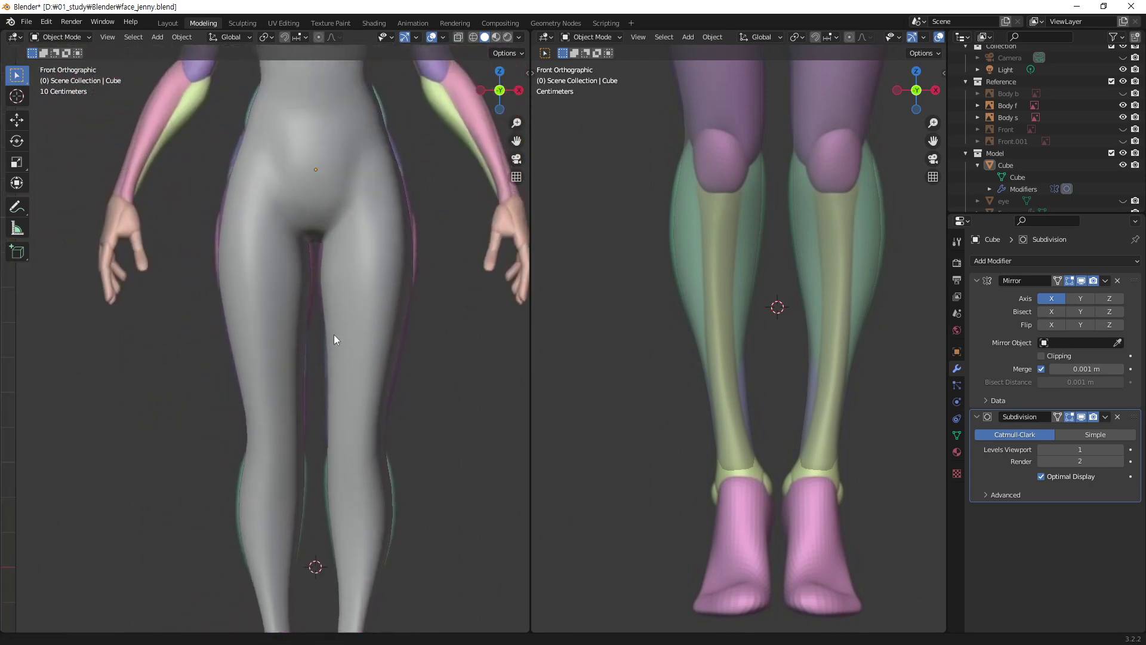
scroll(324, 220, "up", 1, "shift")
scroll(705, 400, "down", 2)
scroll(755, 331, "down", 2)
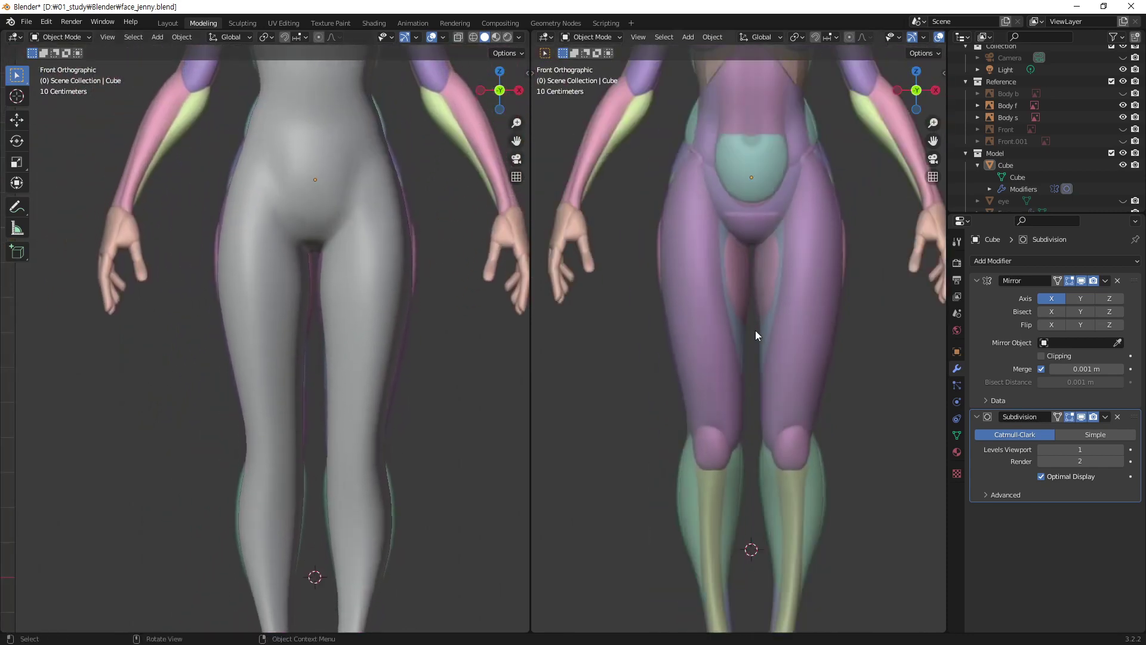
middle_click_drag(754, 331, 833, 270, "alt")
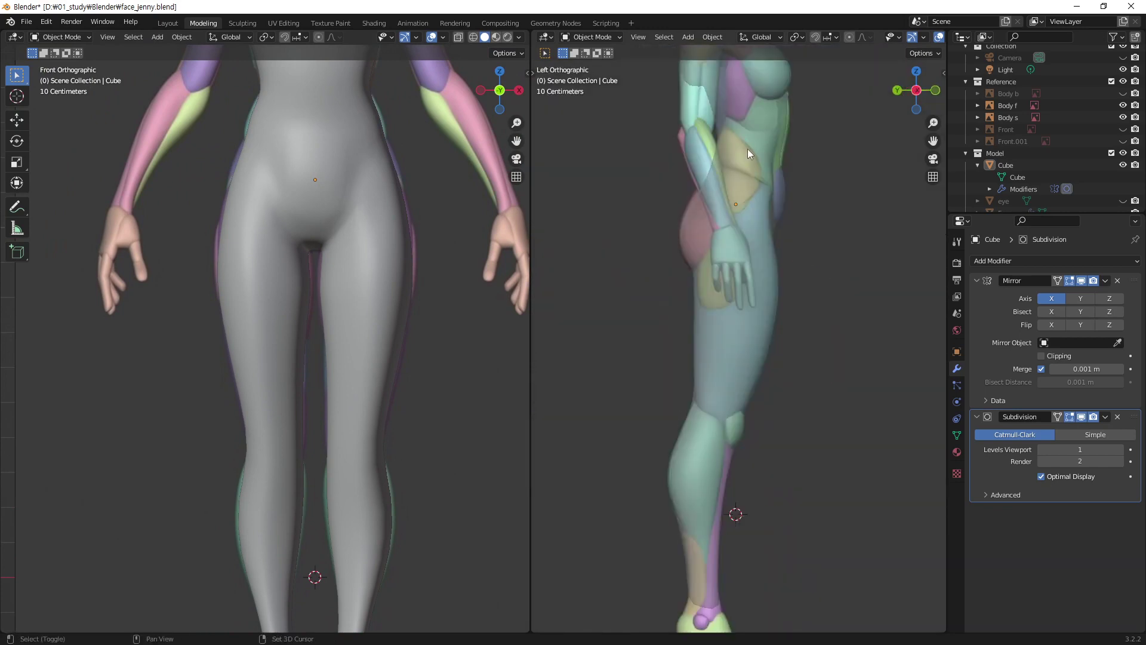
middle_click_drag(747, 148, 743, 306, "shift")
scroll(746, 317, "up", 2)
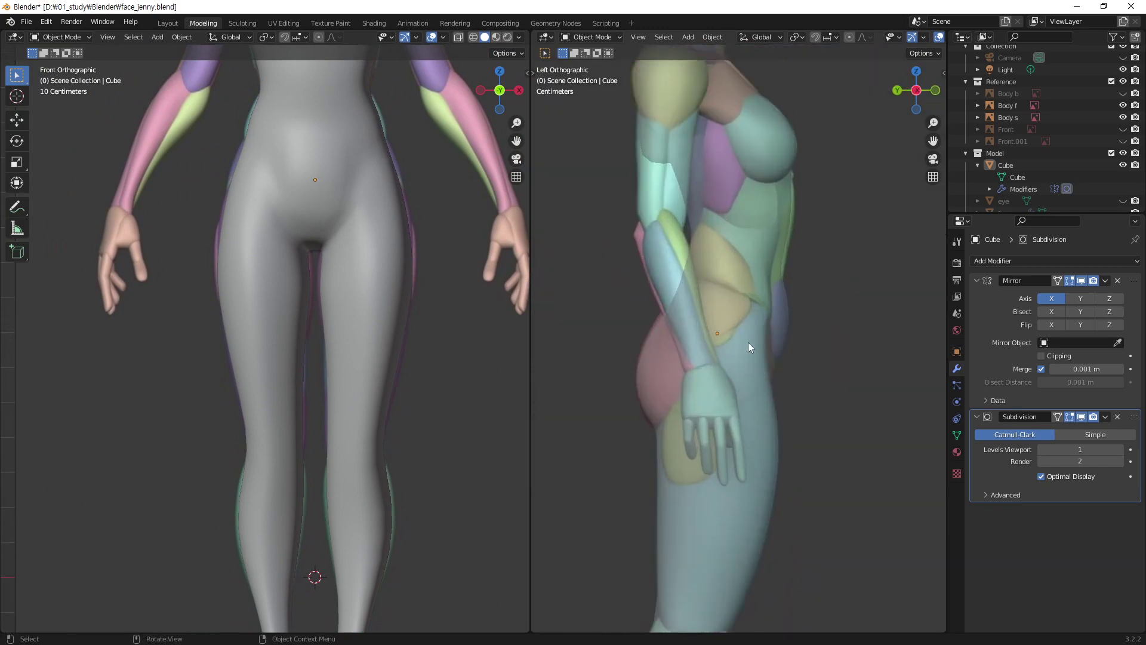
key("Tab")
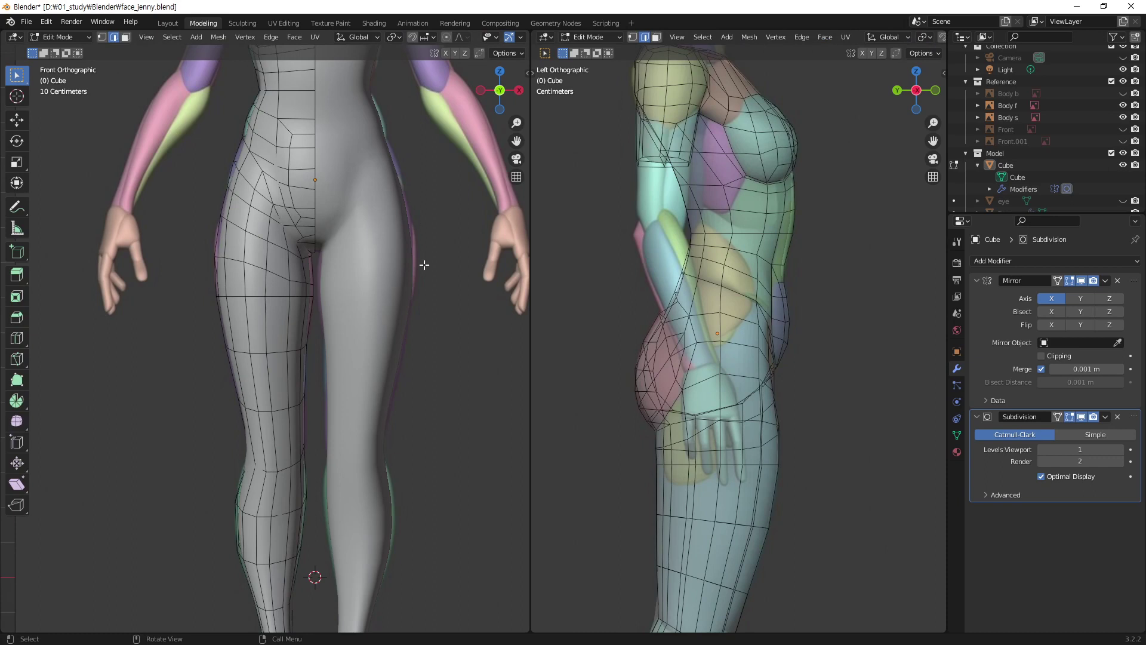
- In vertex mode, select the upper-thigh edge loop and scale it up slightly
key("1")
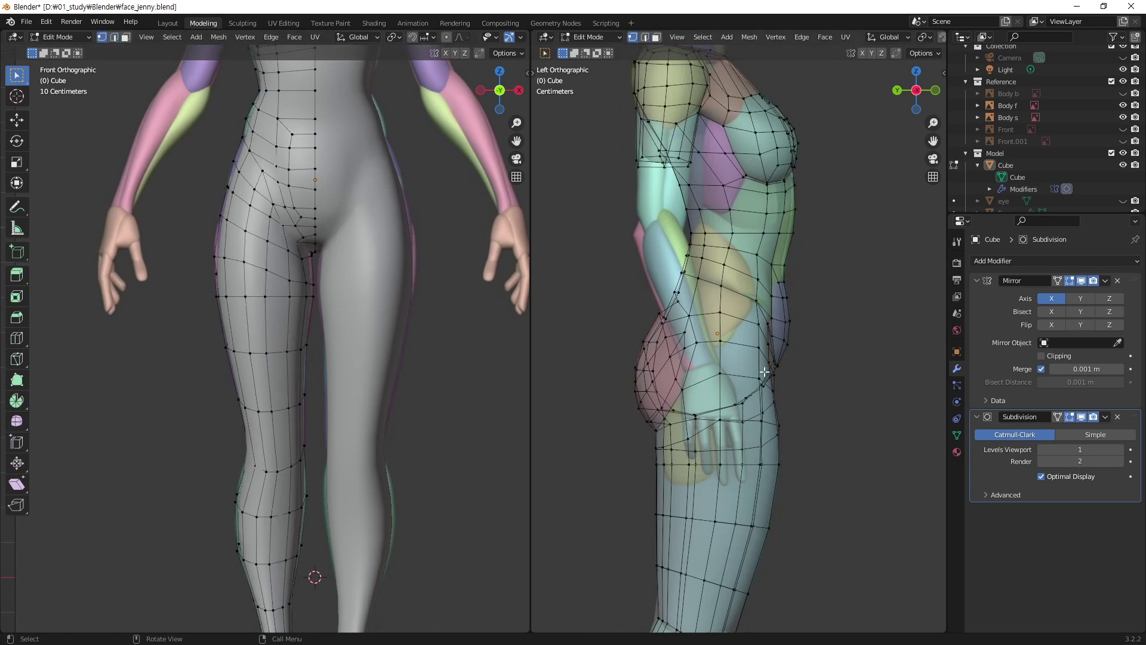
left_click(773, 464, "alt")
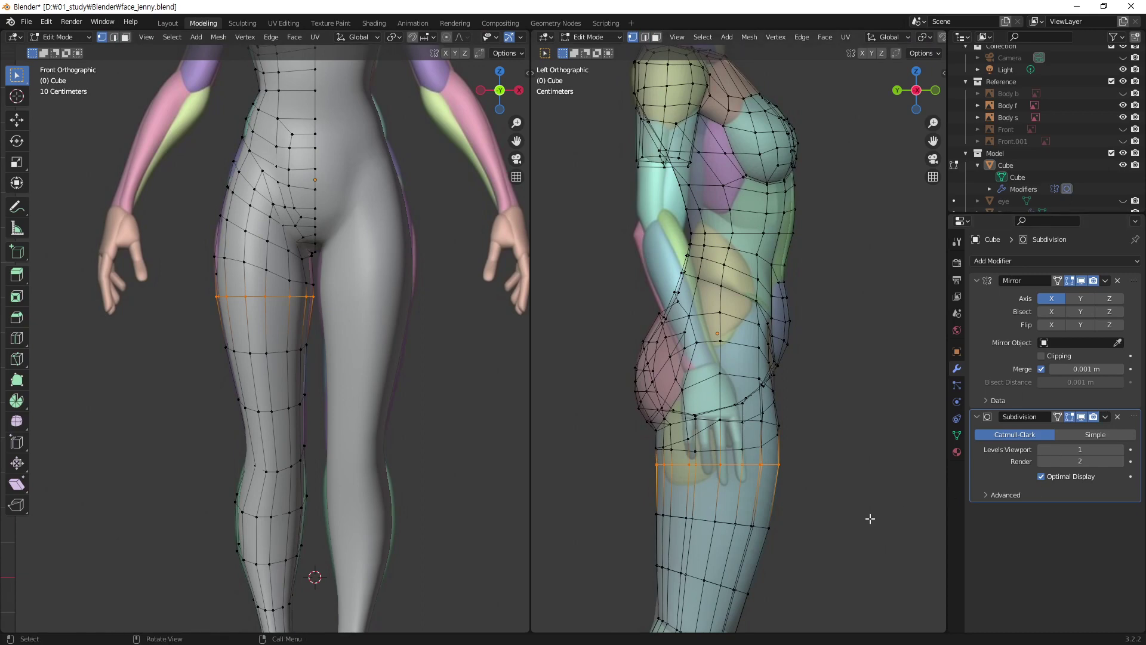
scroll(704, 520, "up", 4)
middle_click_drag(704, 520, 752, 279, "shift")
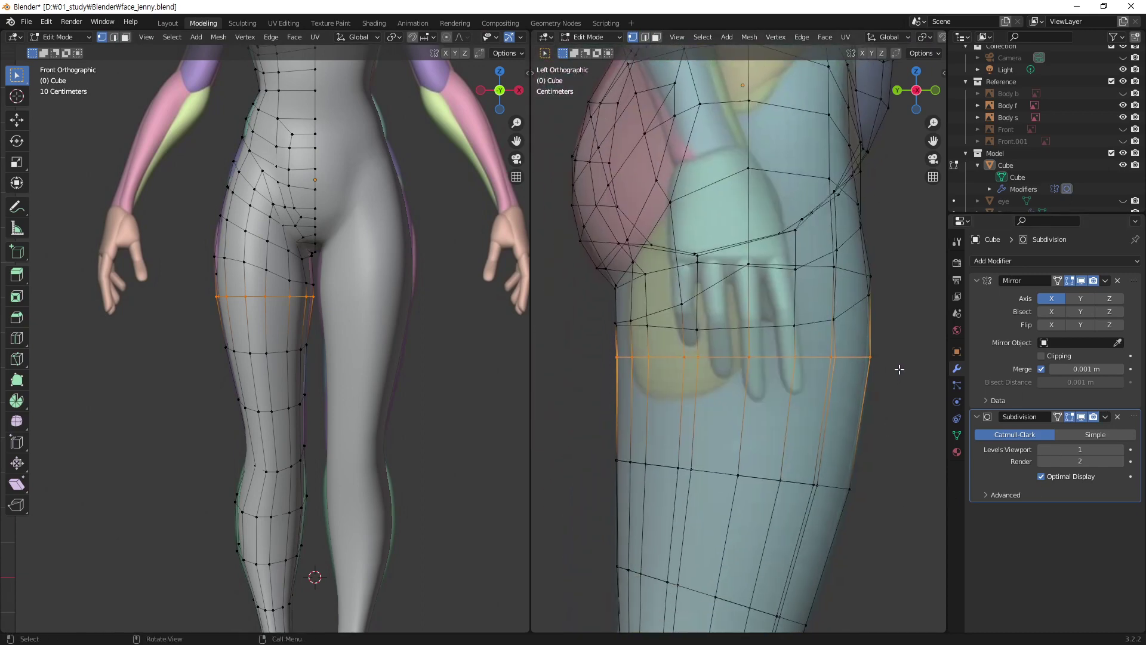
key("alt+z")
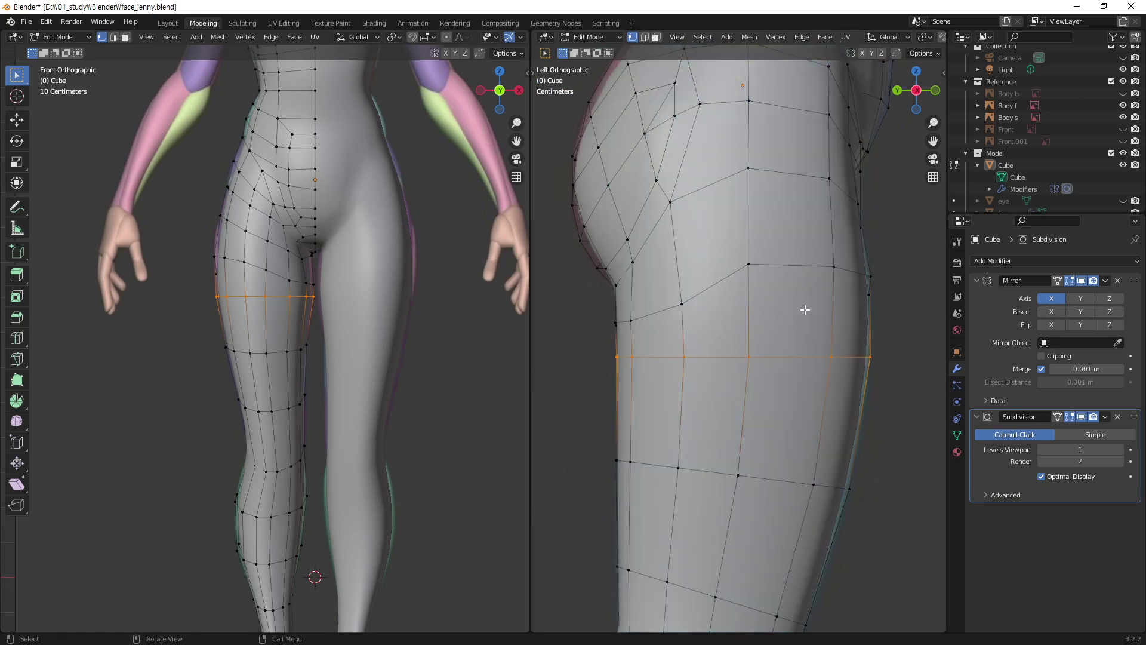
key("s")
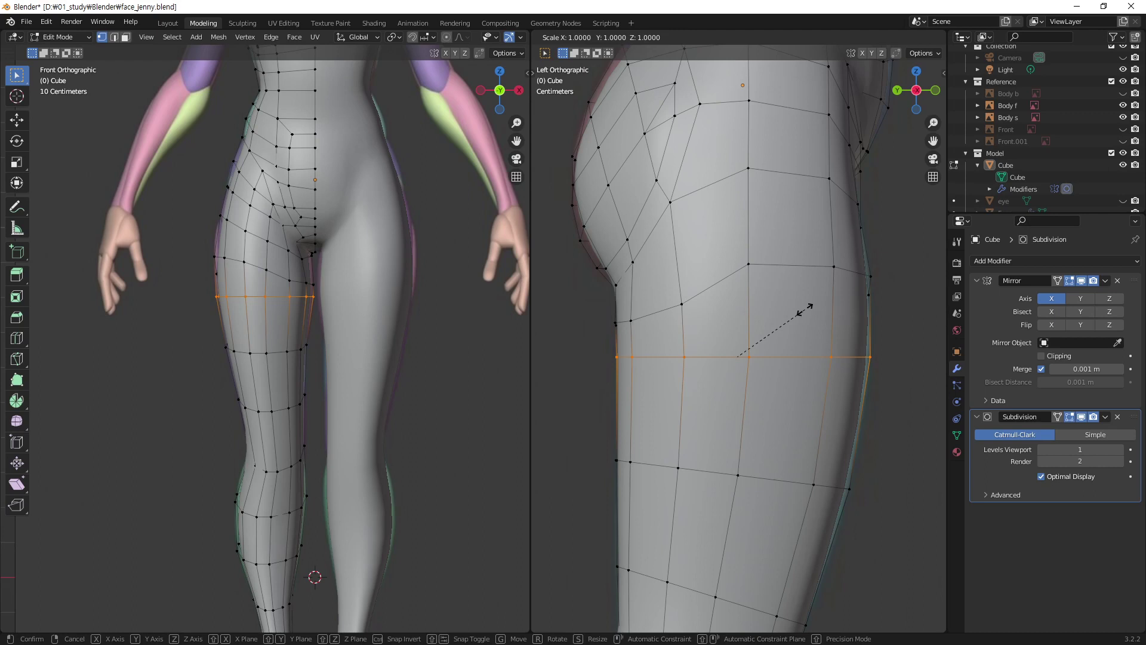
left_click(809, 310)
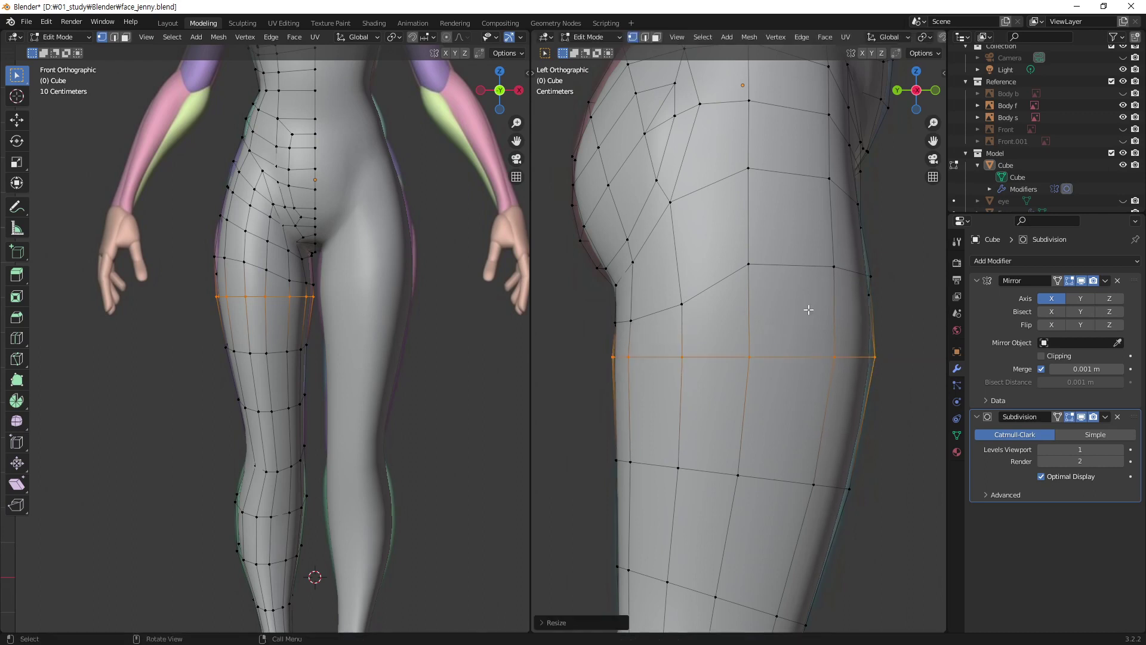
- Stretch the thigh loop further sideways to 1.083 along X
scroll(286, 322, "up", 3)
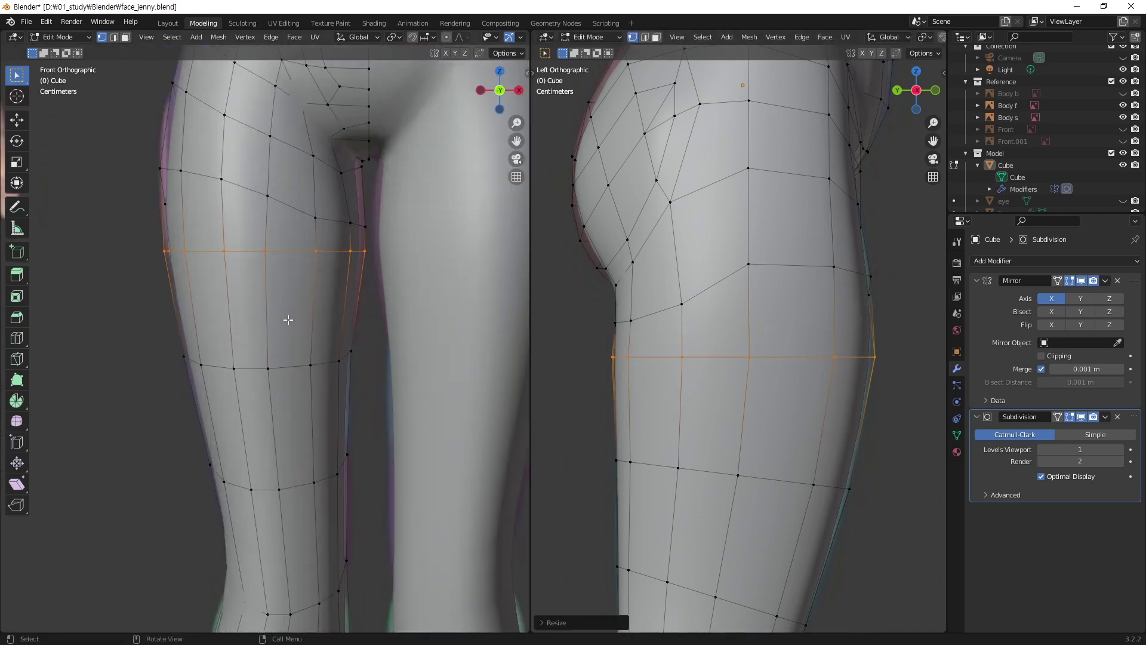
scroll(318, 258, "up", 2)
scroll(332, 317, "up", 1)
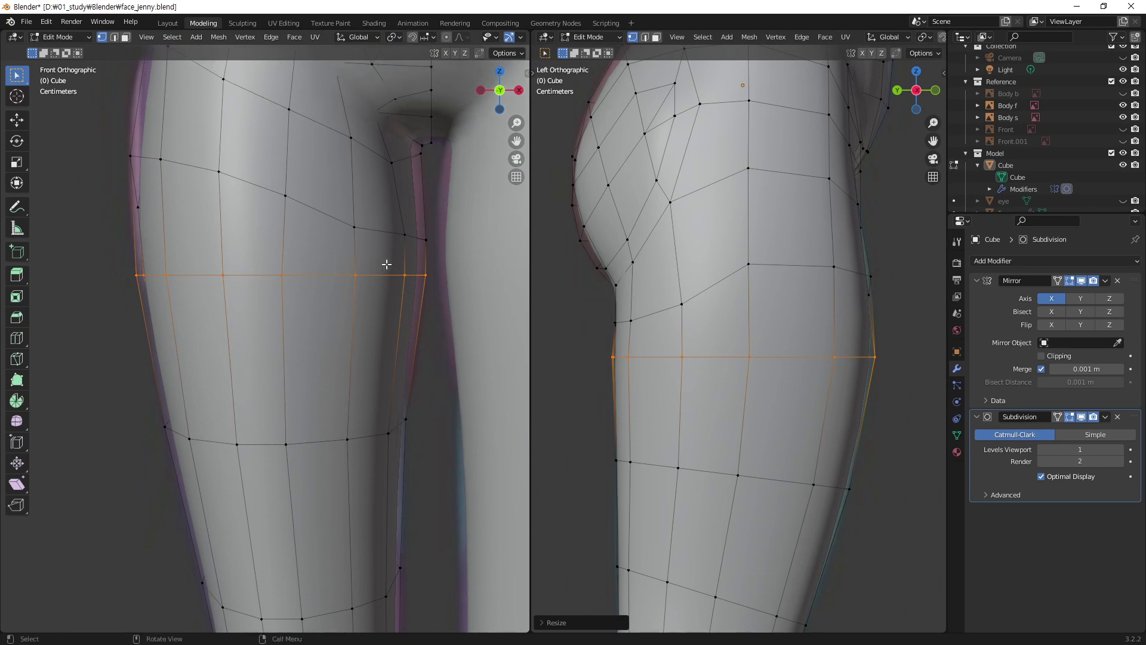
key("s")
key("x")
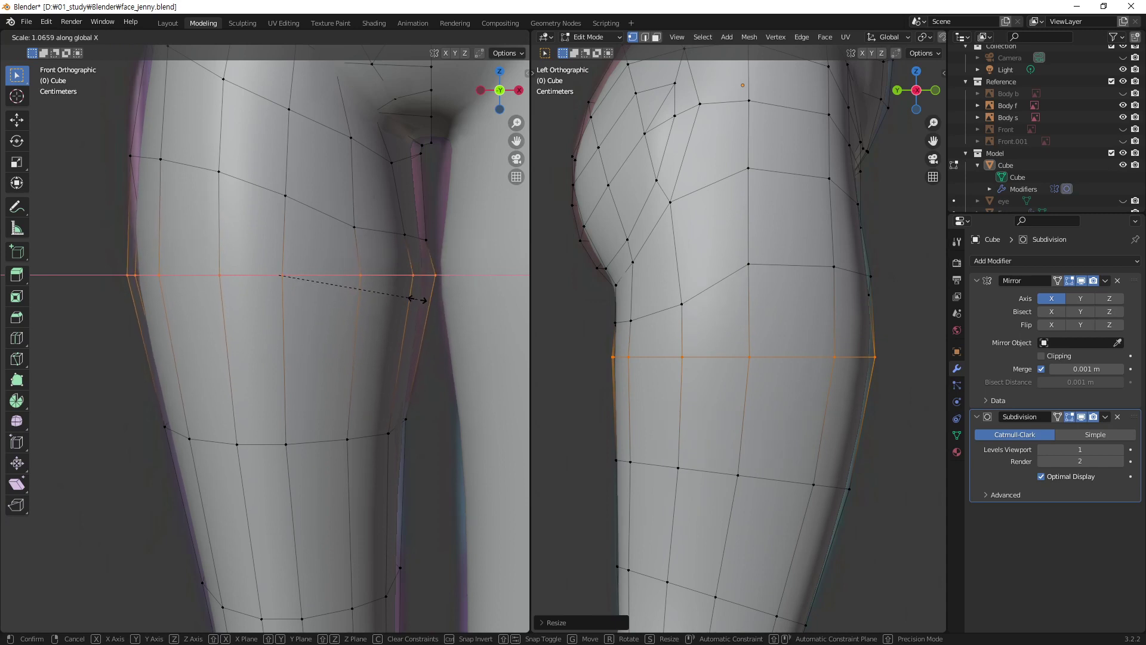
left_click(418, 299)
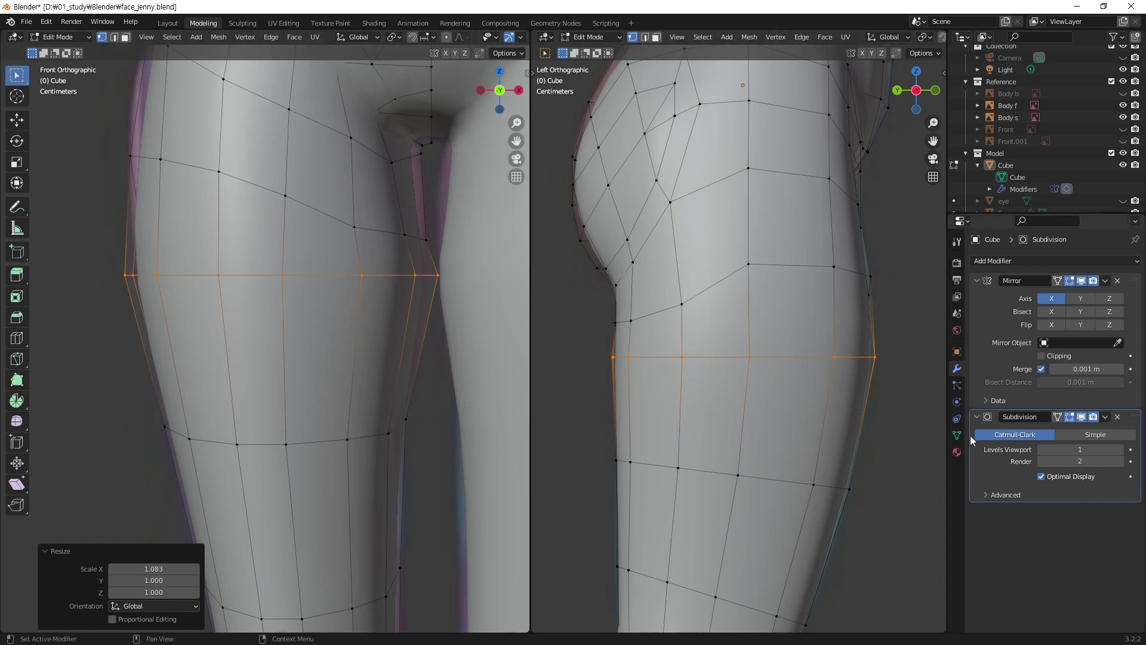
- Show the unsmoothed cage mesh and orbit in perspective around the thigh and hips
left_click(1081, 416)
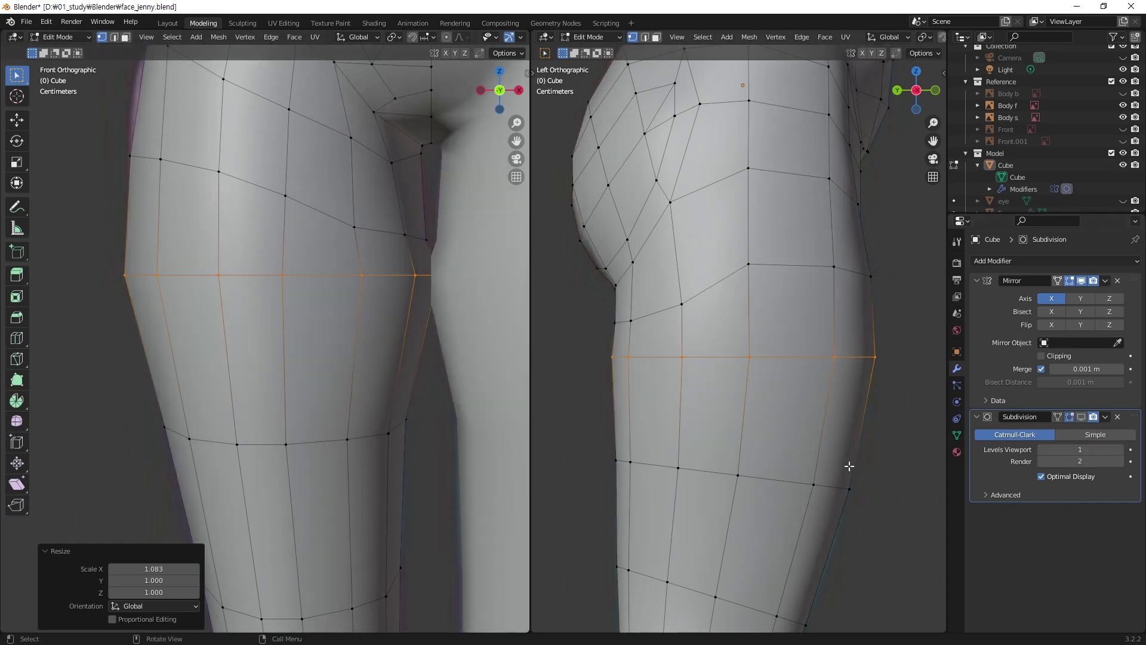
scroll(265, 327, "up", 4)
scroll(238, 320, "down", 4)
mouse_move(239, 320)
middle_mouse_down()
mouse_move(323, 336)
mouse_move(455, 310)
mouse_move(362, 311)
mouse_move(284, 276)
middle_mouse_up()
scroll(456, 310, "up", 3)
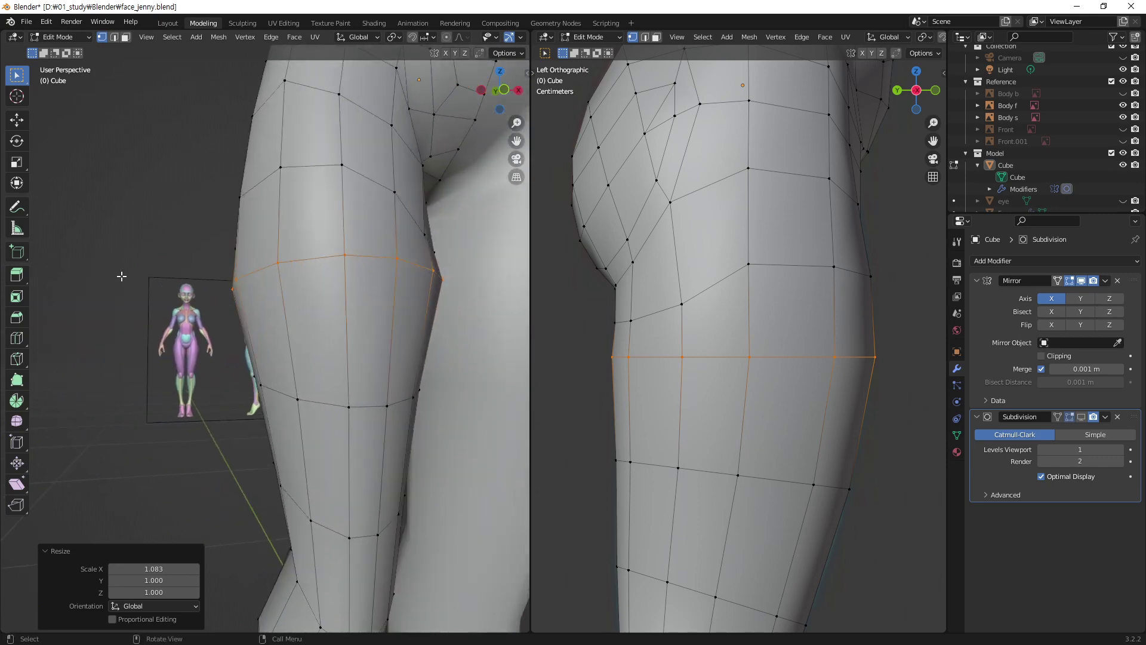
scroll(334, 264, "down", 6)
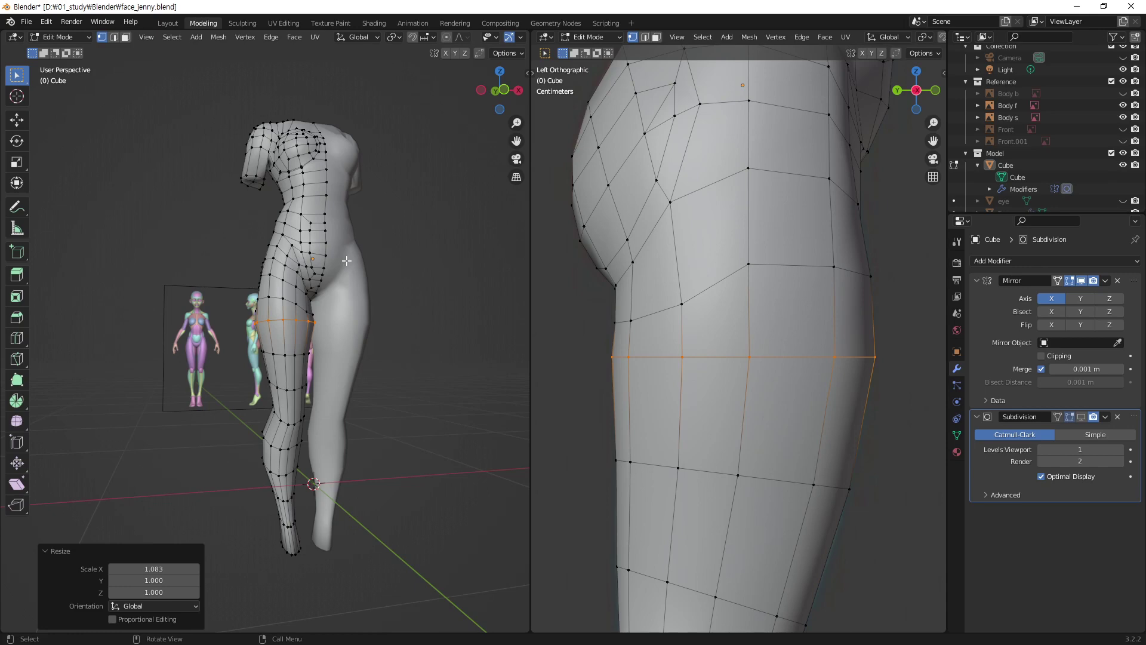
scroll(348, 263, "up", 2)
scroll(353, 250, "up", 2)
scroll(358, 230, "up", 3)
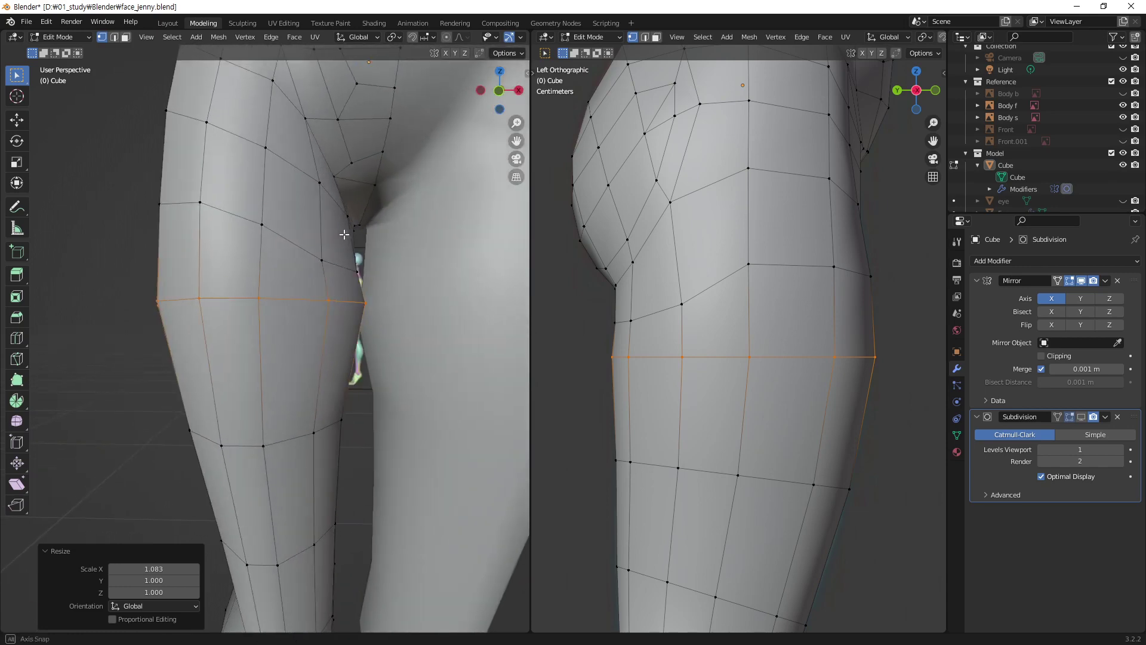
scroll(359, 263, "down", 3)
middle_click_drag(293, 279, 303, 281)
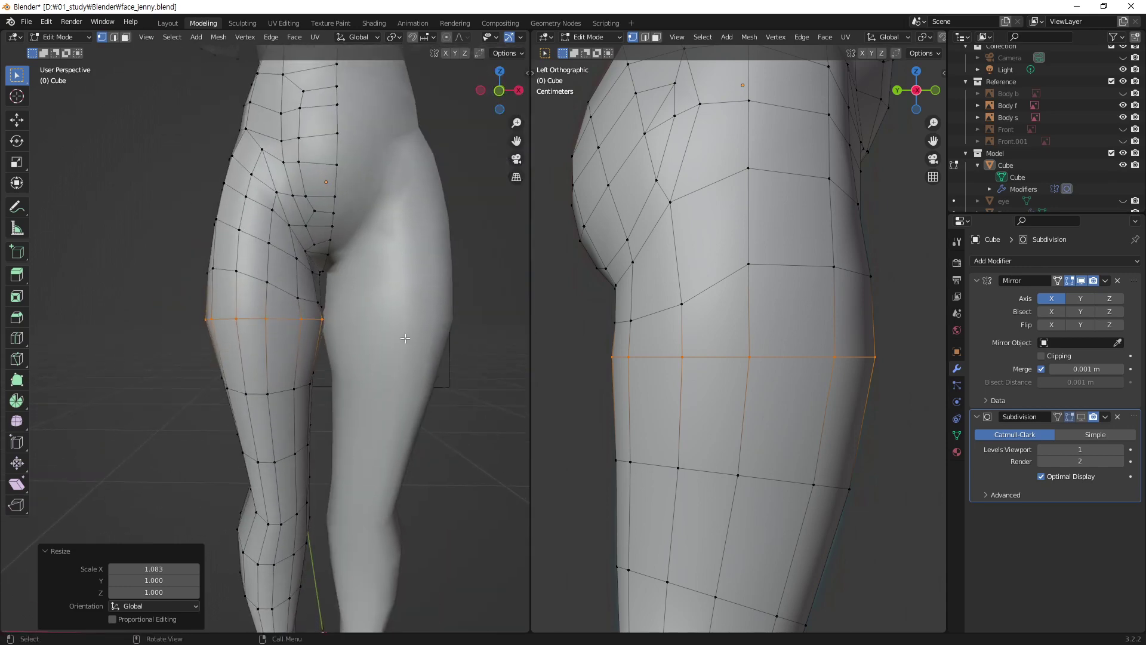
- Turn the smoothed preview back on, undo twice on the thigh loop, and frame the hips in side view
left_click(1082, 417)
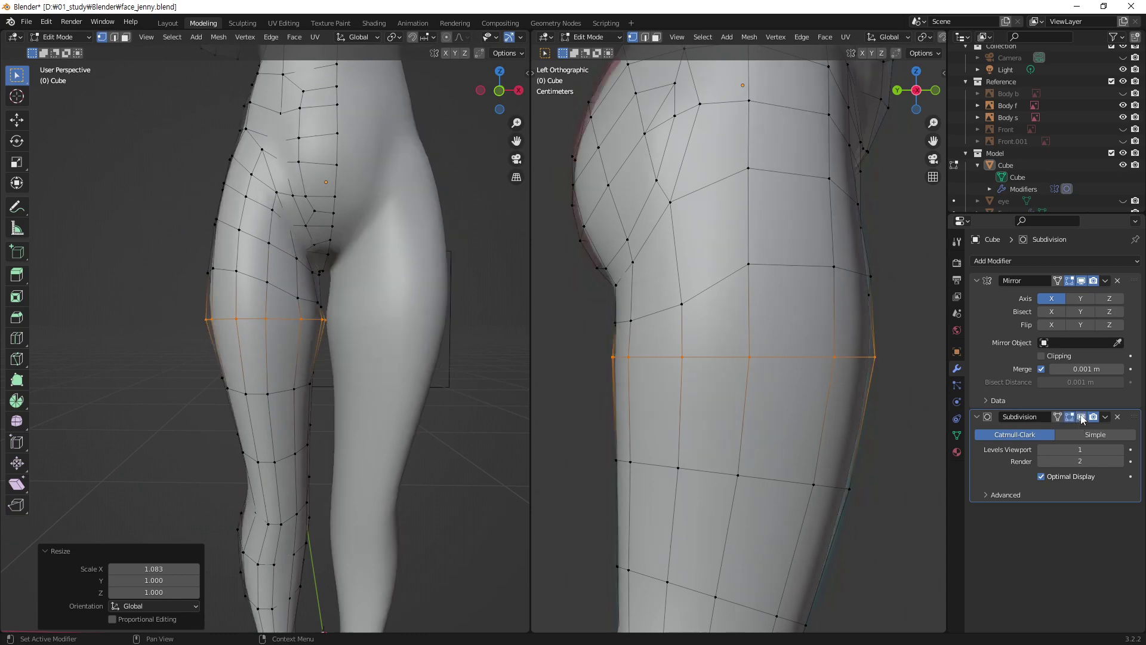
key("ctrl+z")
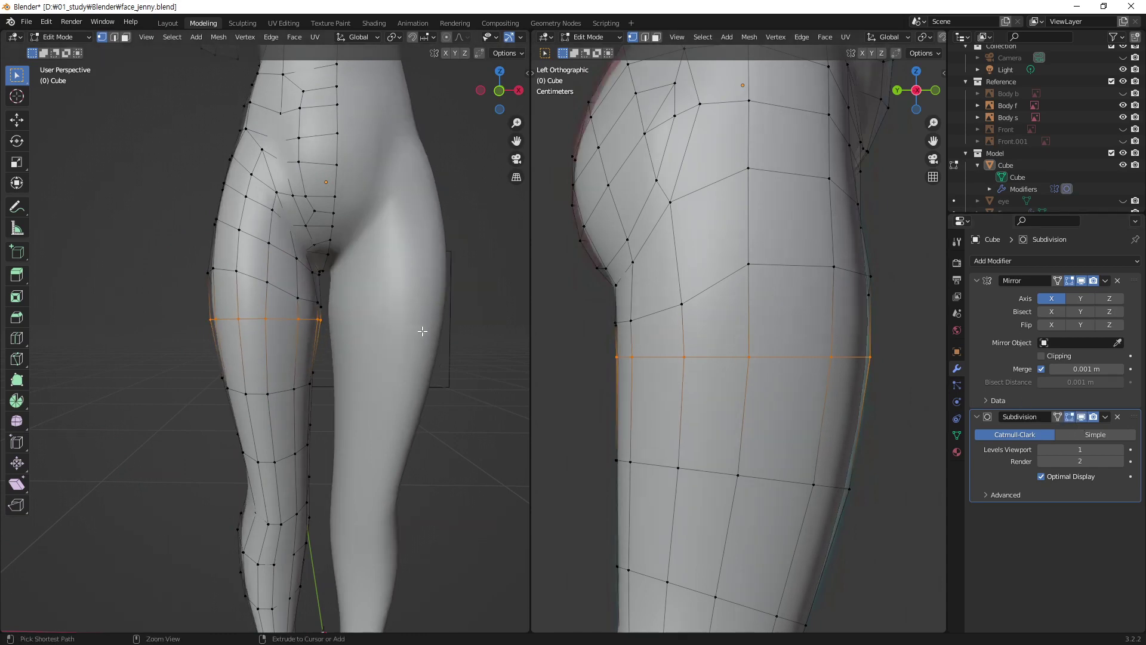
key("ctrl+z")
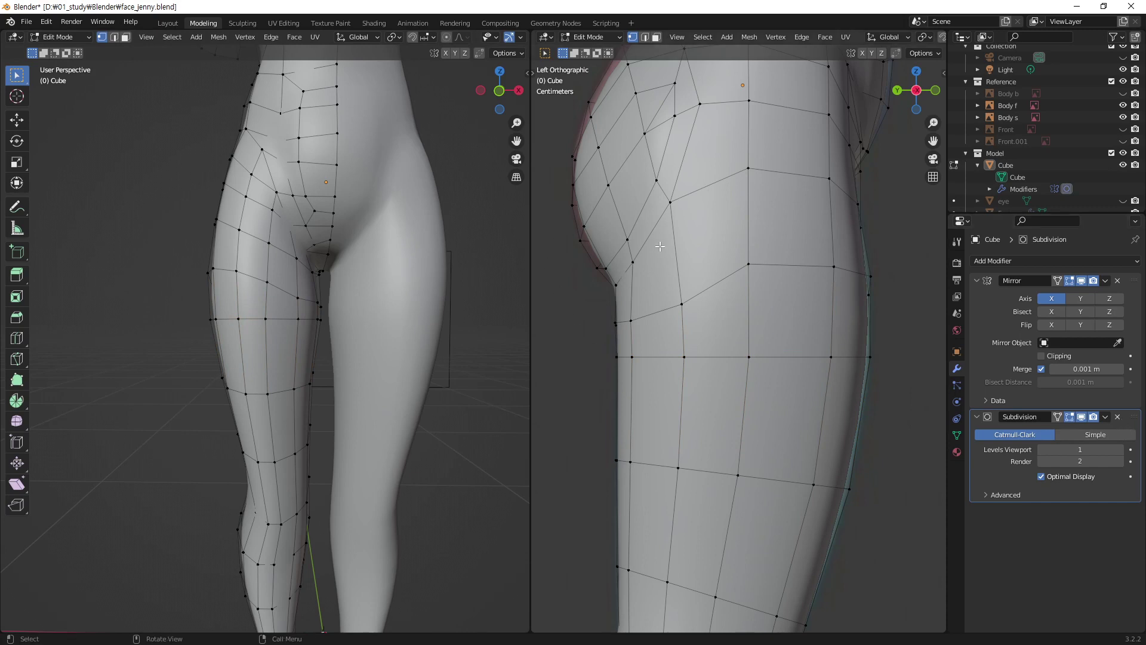
scroll(648, 179, "down", 2)
middle_click_drag(650, 181, 722, 254, "shift")
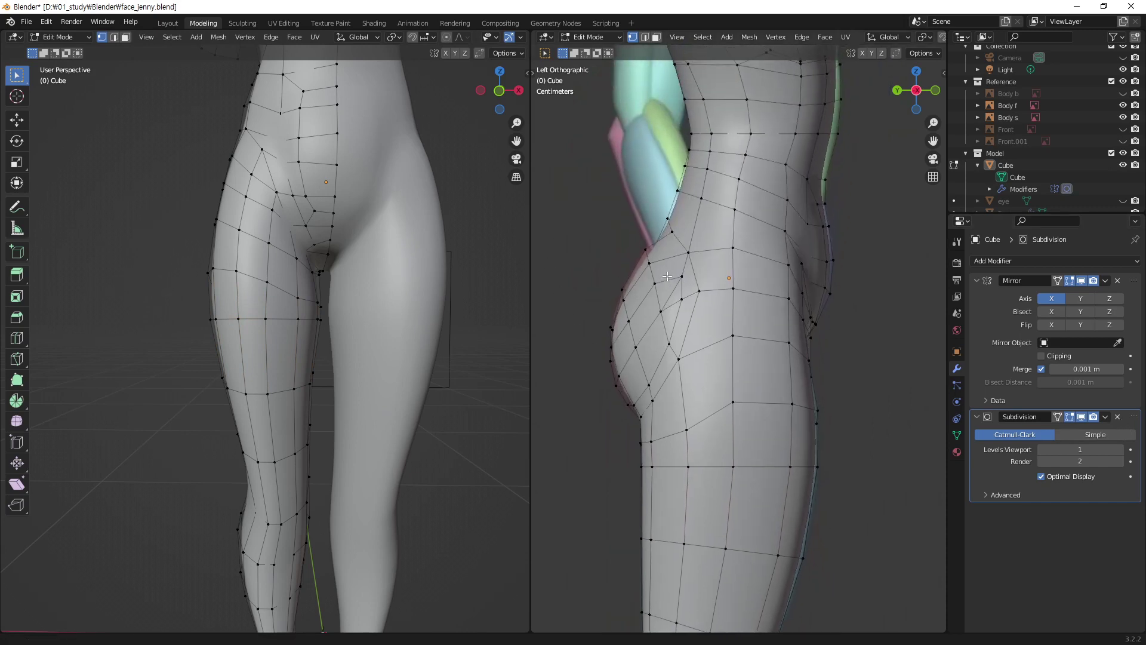
middle_click_drag(824, 188, 829, 327, "shift")
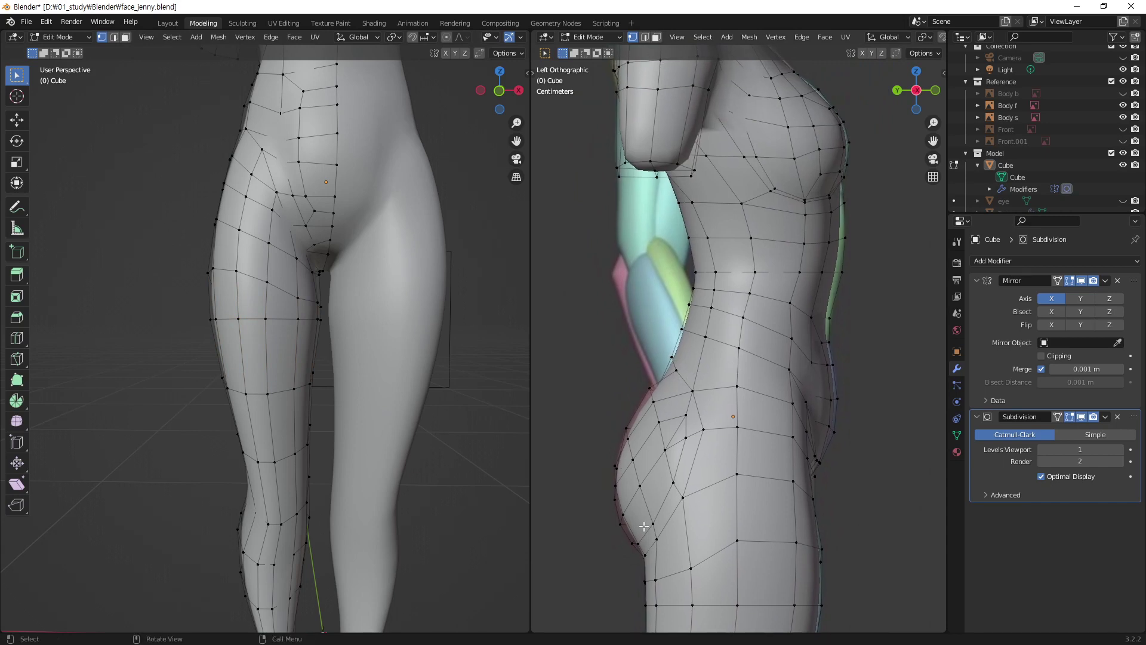
middle_click_drag(824, 461, 823, 360, "shift")
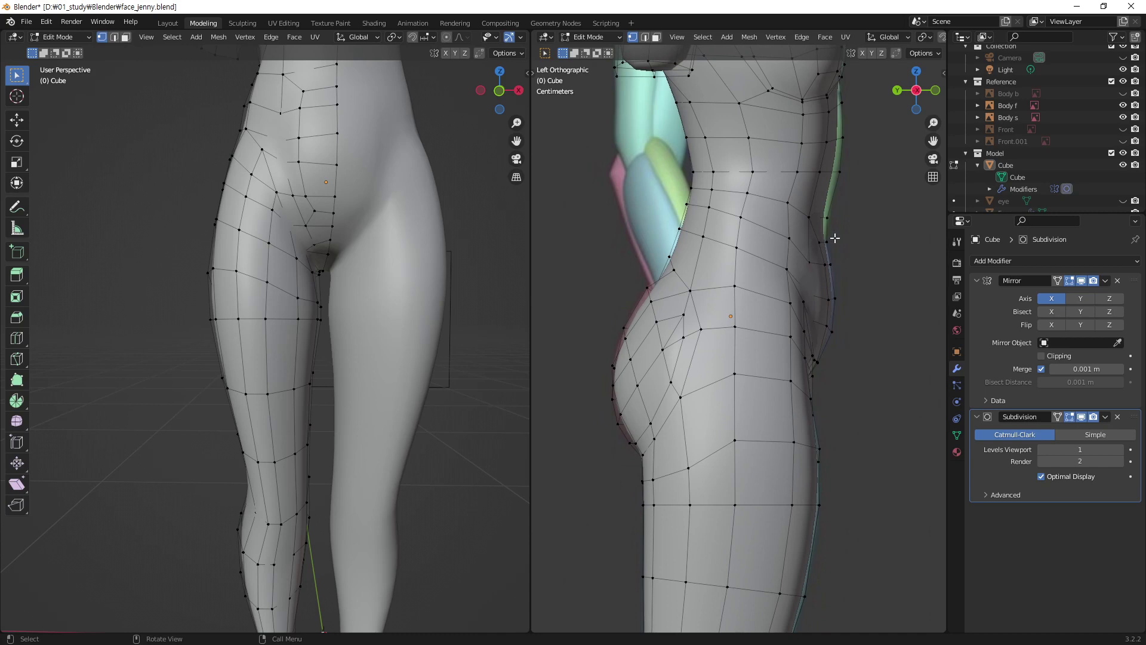
middle_click_drag(714, 280, 700, 375, "shift")
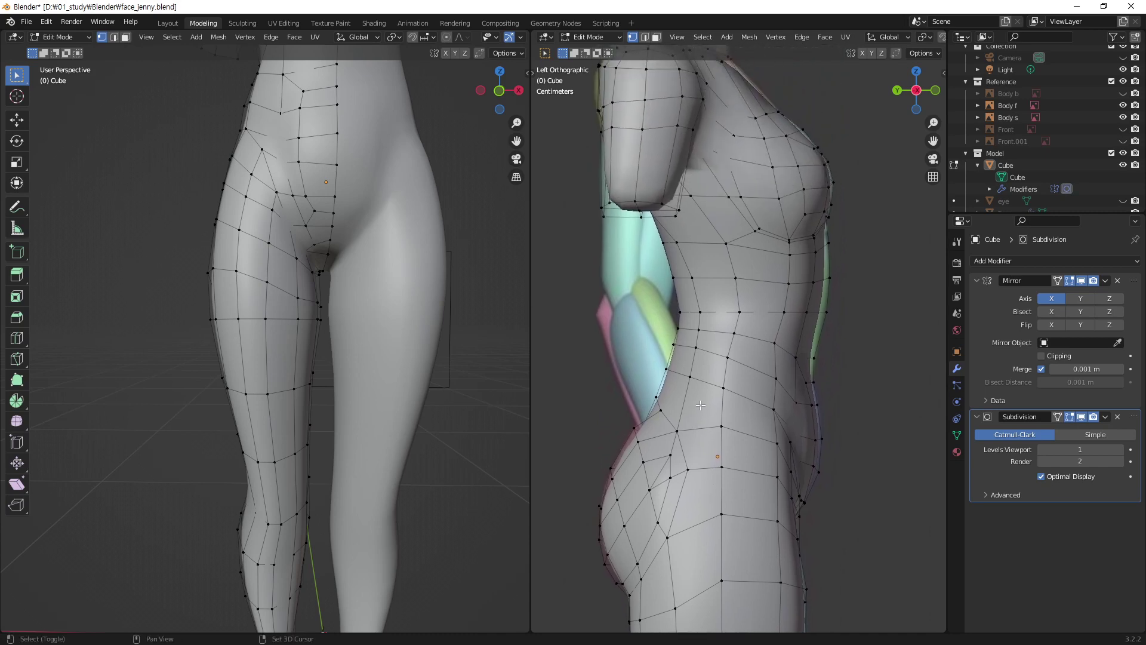
scroll(676, 163, "up", 5, "shift")
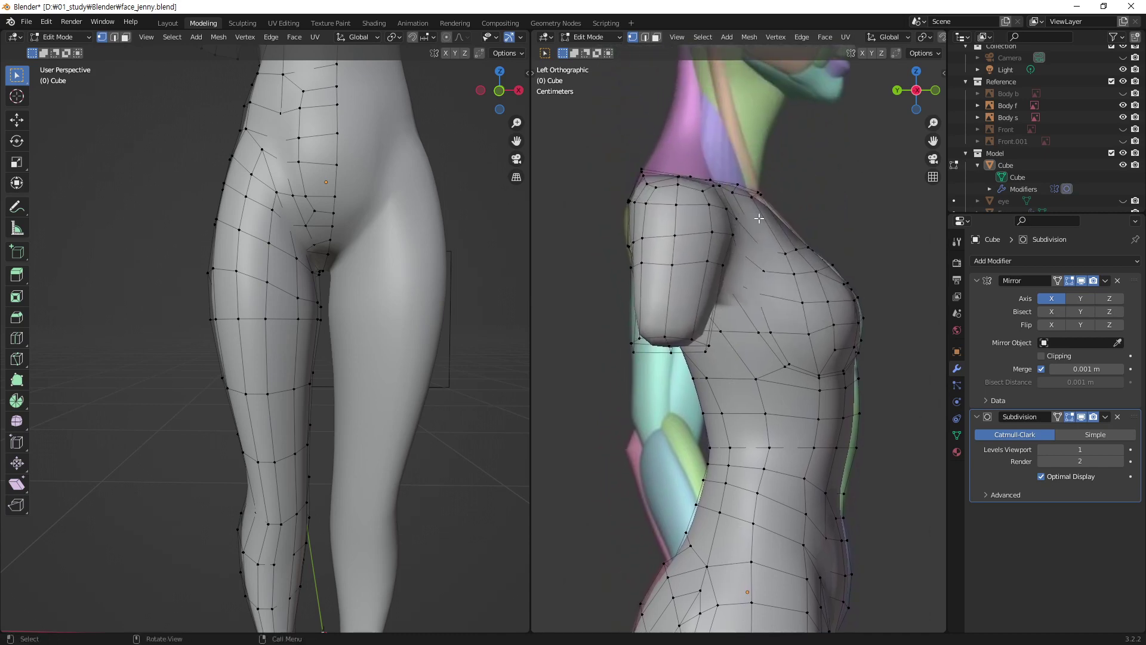
middle_click_drag(769, 541, 755, 340, "shift")
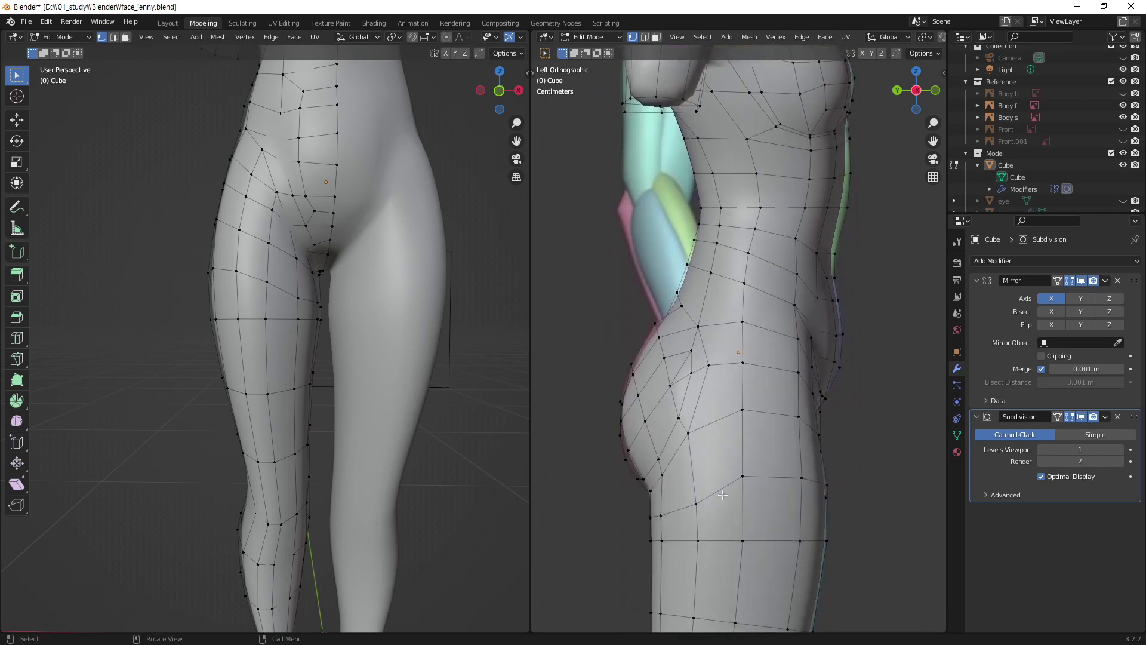
mouse_move(724, 494)
middle_mouse_down("shift")
mouse_move(730, 404)
mouse_move(734, 449)
middle_mouse_up("shift")
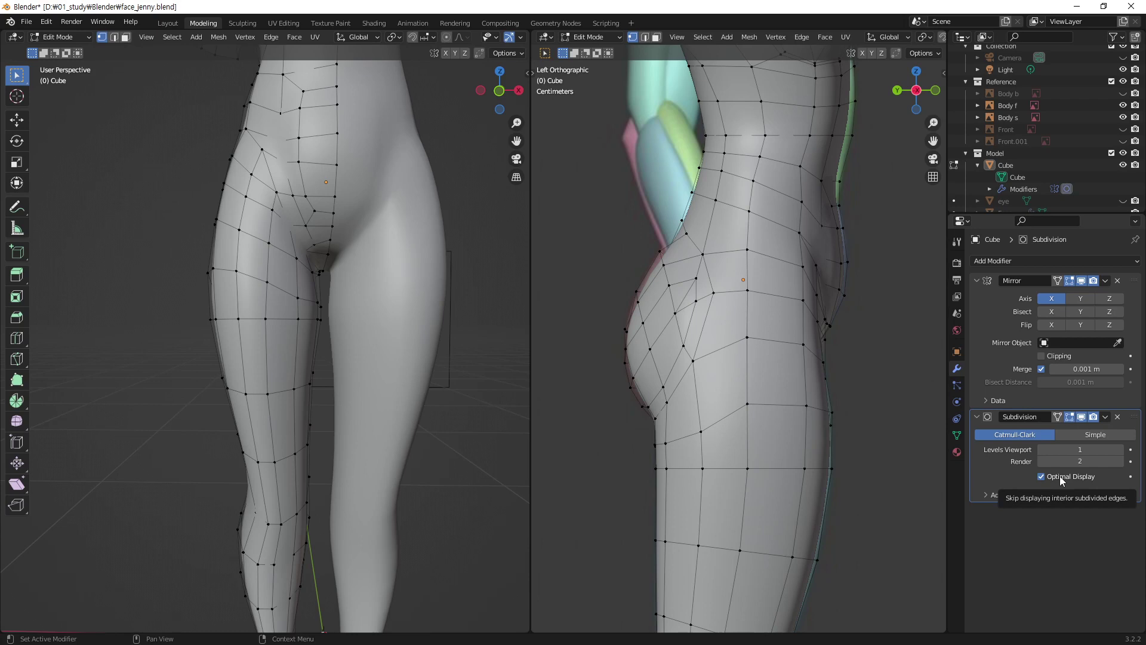
- Hide the smoothed preview and nudge a hip-curve vertex along Y to refine the outline
left_click(1082, 416)
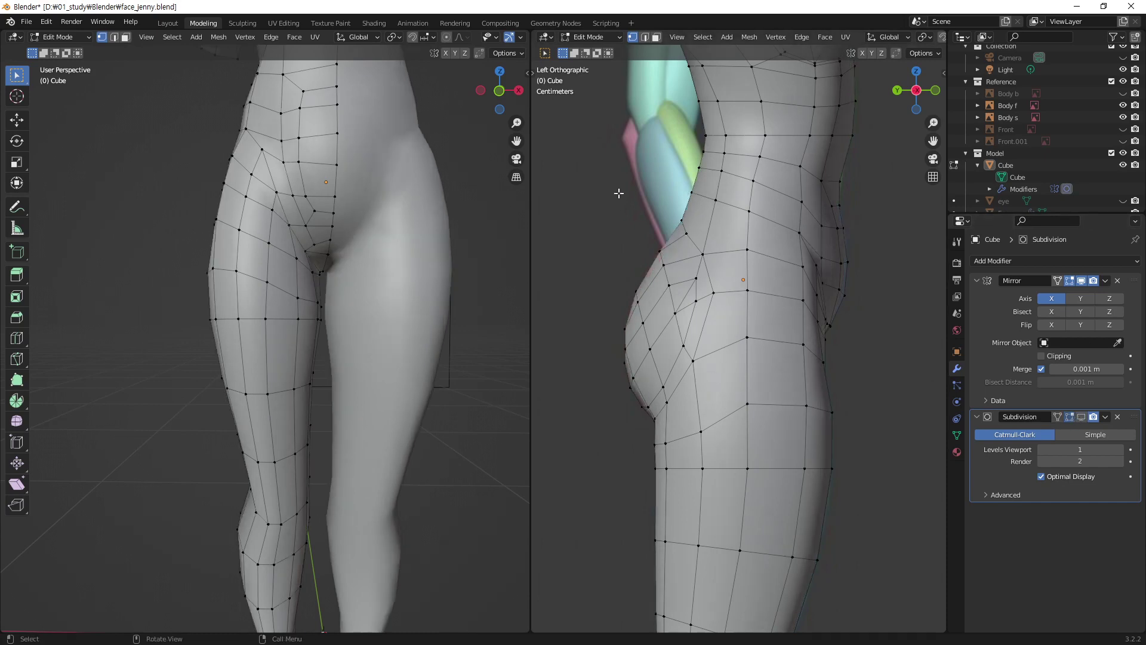
left_click(697, 279)
key("g")
key("y")
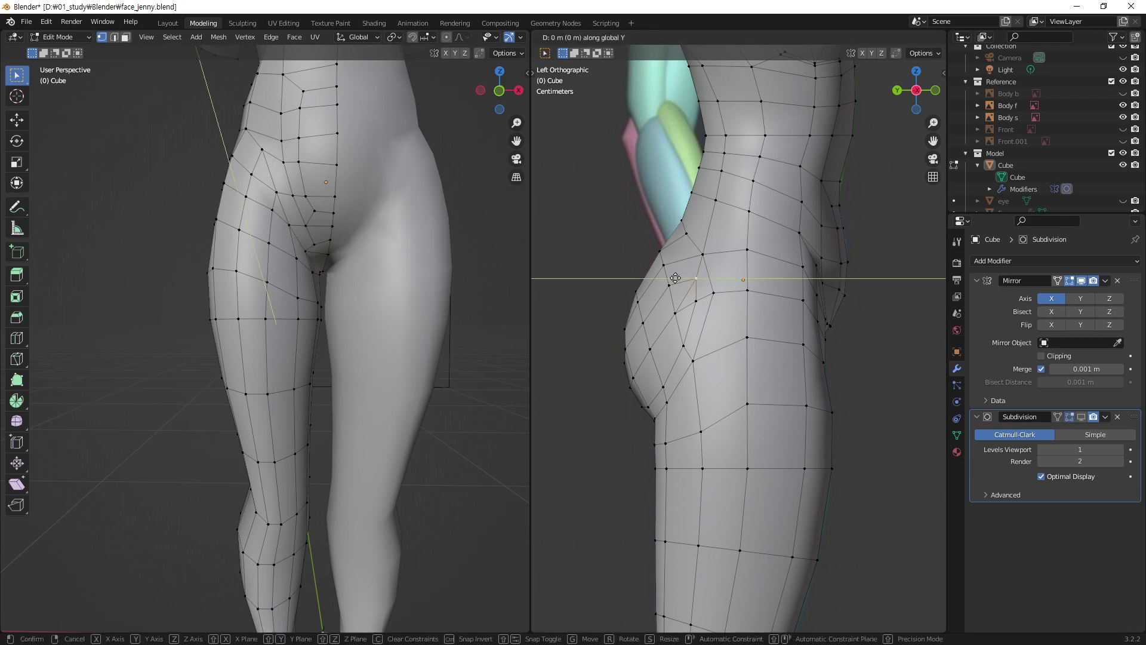
left_click(674, 278)
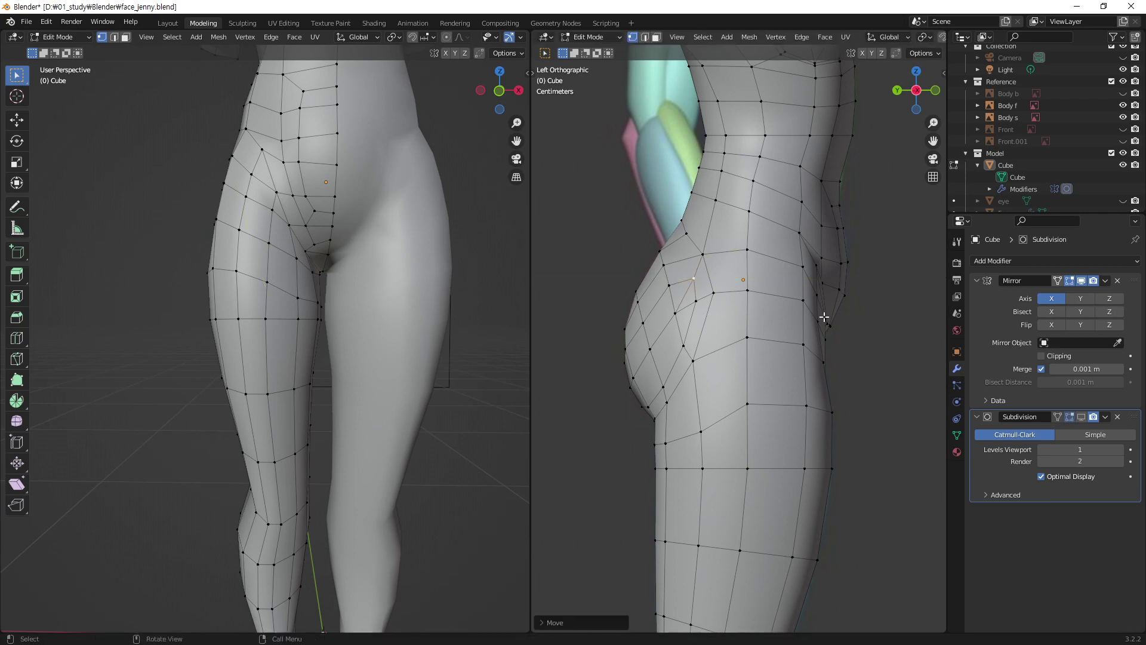
left_click(876, 364)
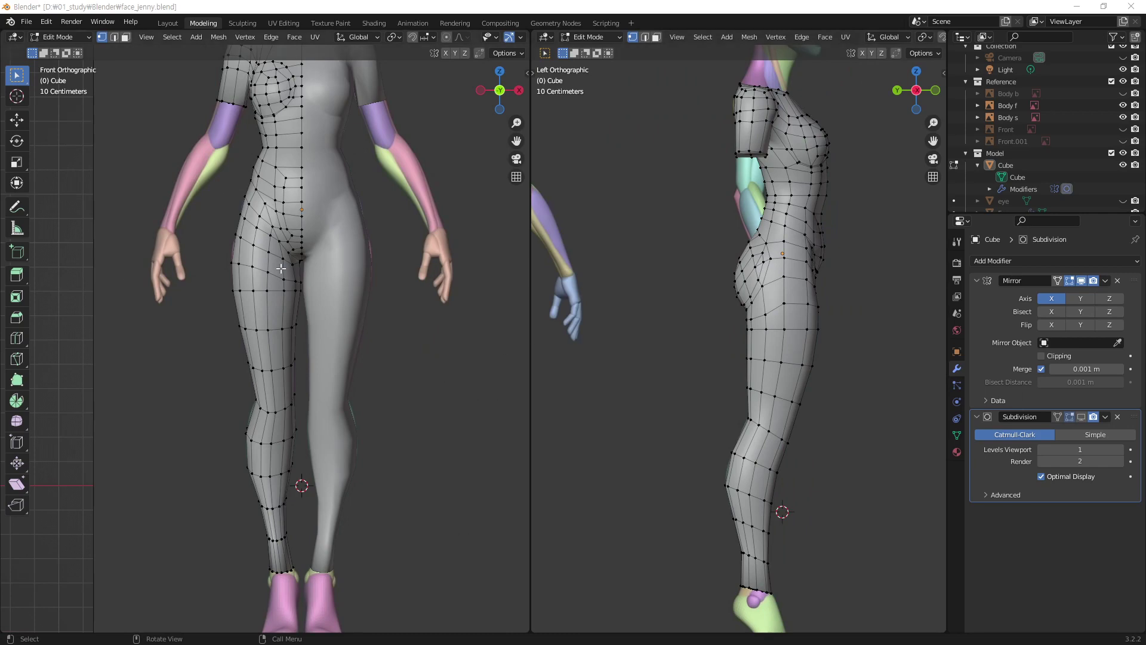
- In face select mode, select the sleeve-end loop and return to the front view
scroll(335, 224, "down", 2)
scroll(289, 182, "up", 1)
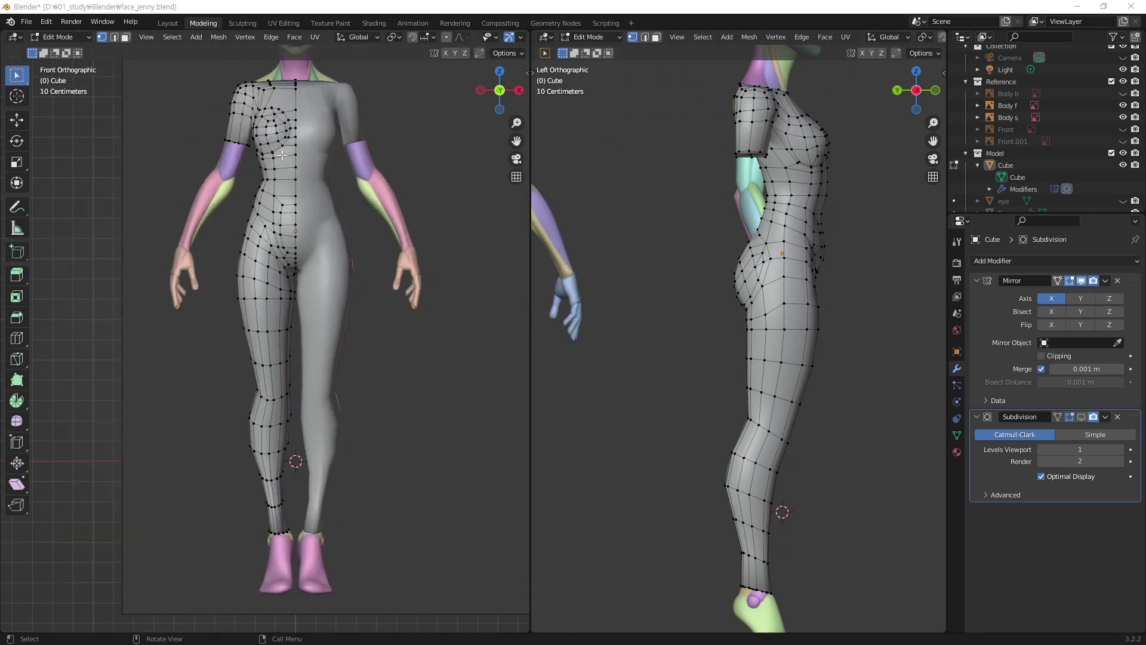
middle_click_drag(282, 158, 340, 266)
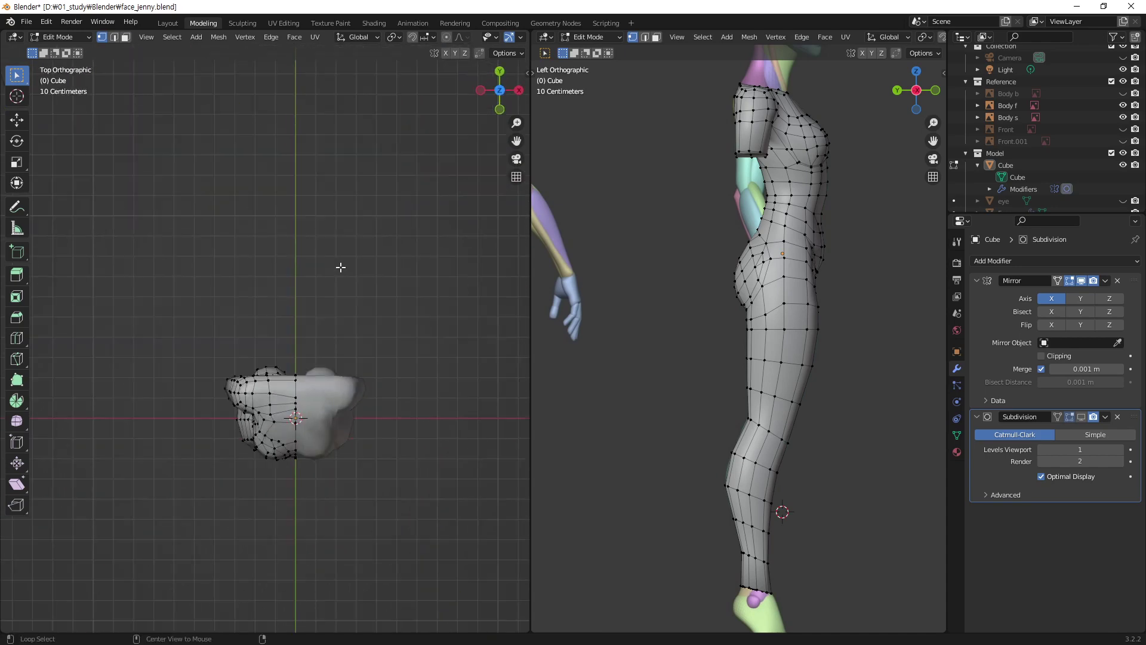
mouse_move(303, 462)
middle_mouse_down()
mouse_move(302, 335)
mouse_move(333, 315)
middle_mouse_up()
scroll(301, 335, "up", 3)
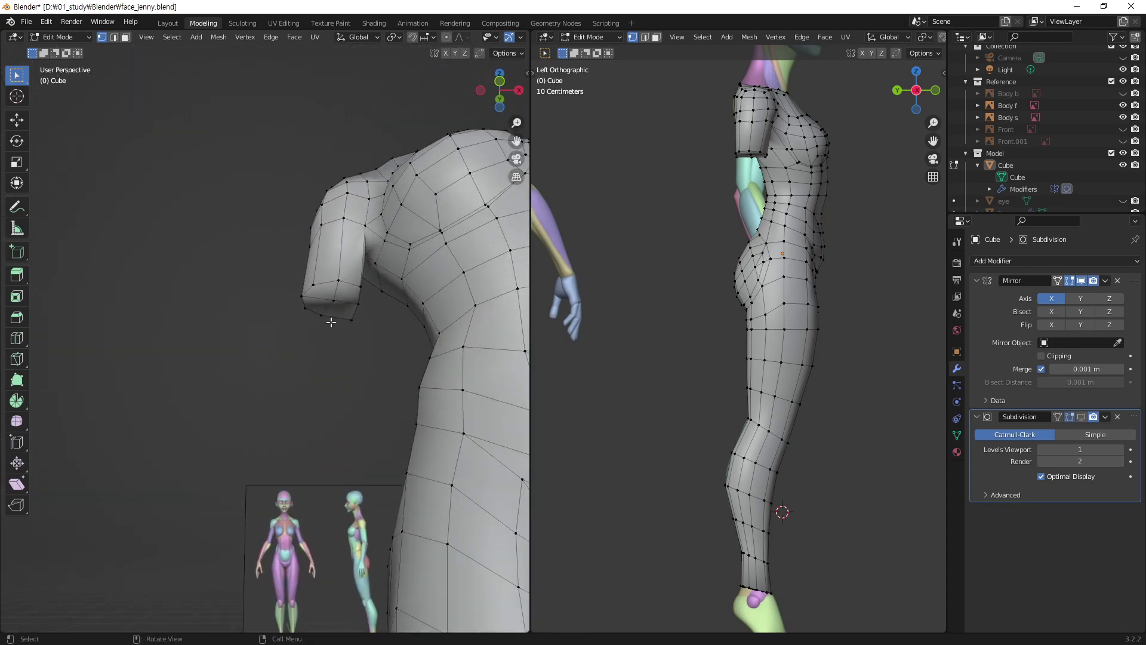
key("3")
left_click(320, 292)
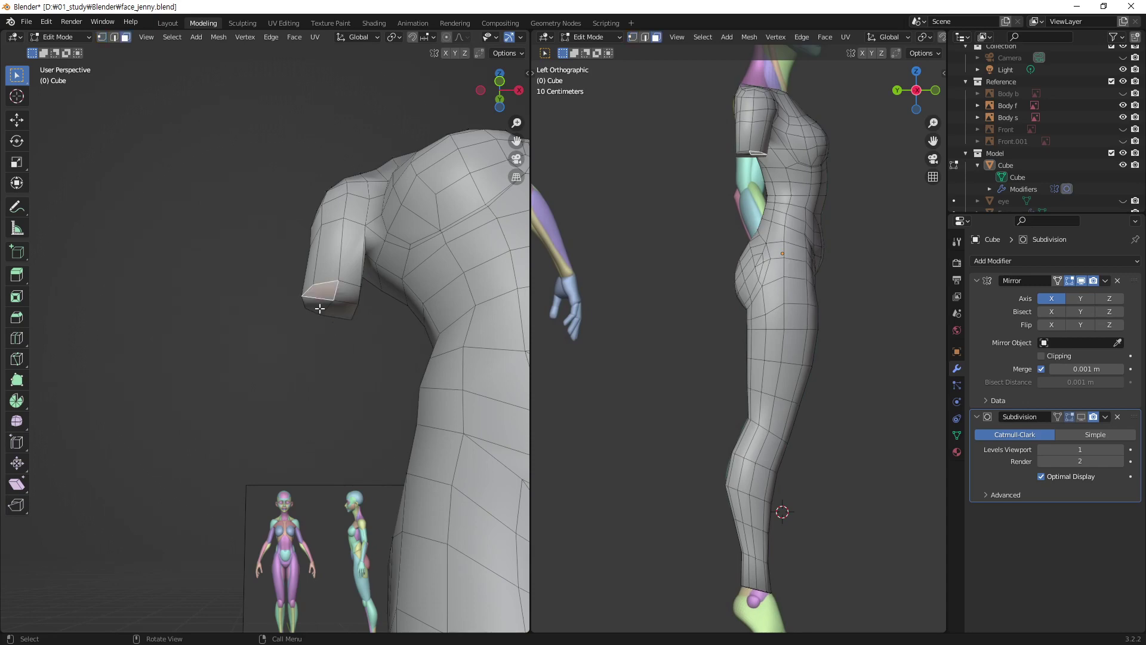
left_click(338, 311, "alt")
key("KP_1")
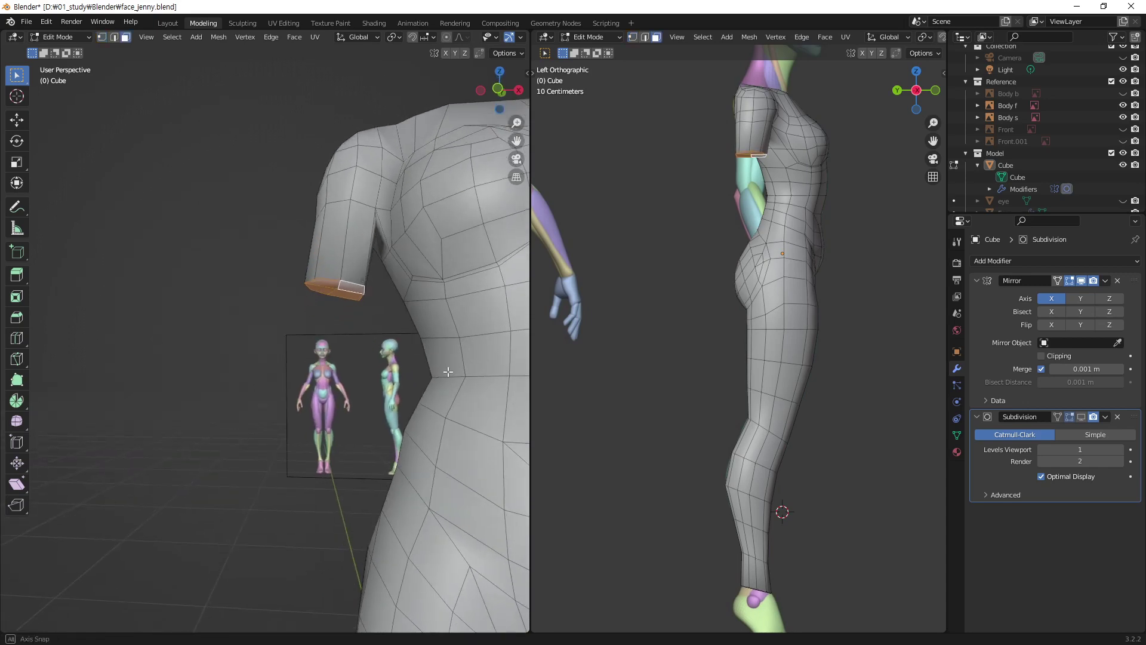
scroll(447, 391, "up", 2)
scroll(446, 391, "down", 2)
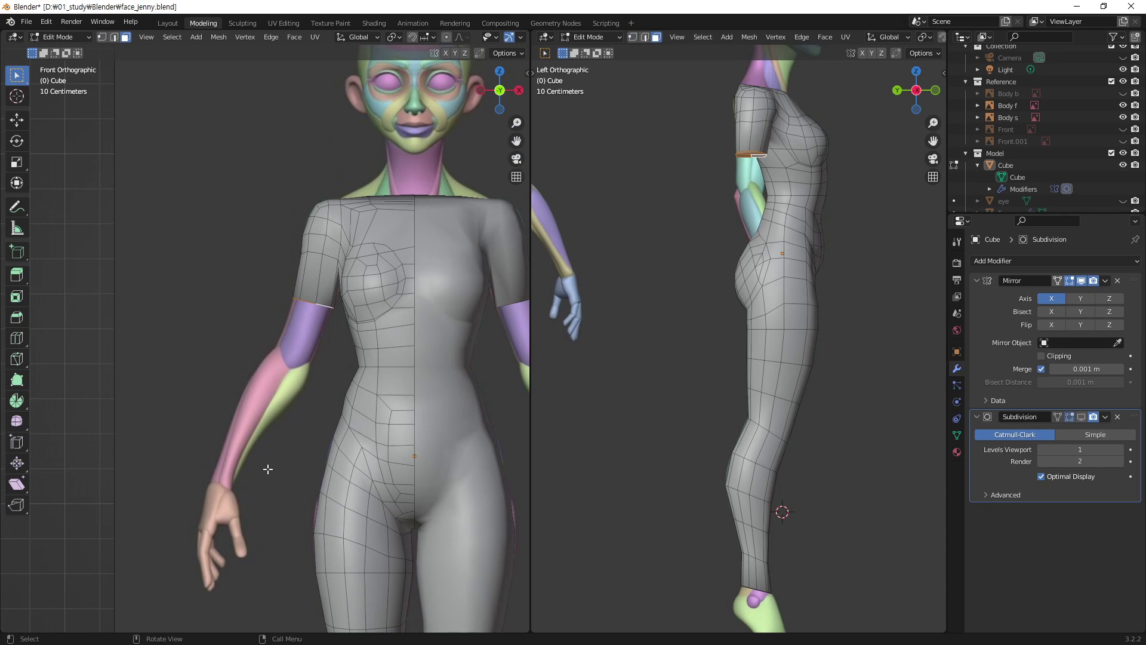
- Extrude the sleeve end down to the reference wrist and toggle X-ray to compare
key("e")
key("z")
key("z")
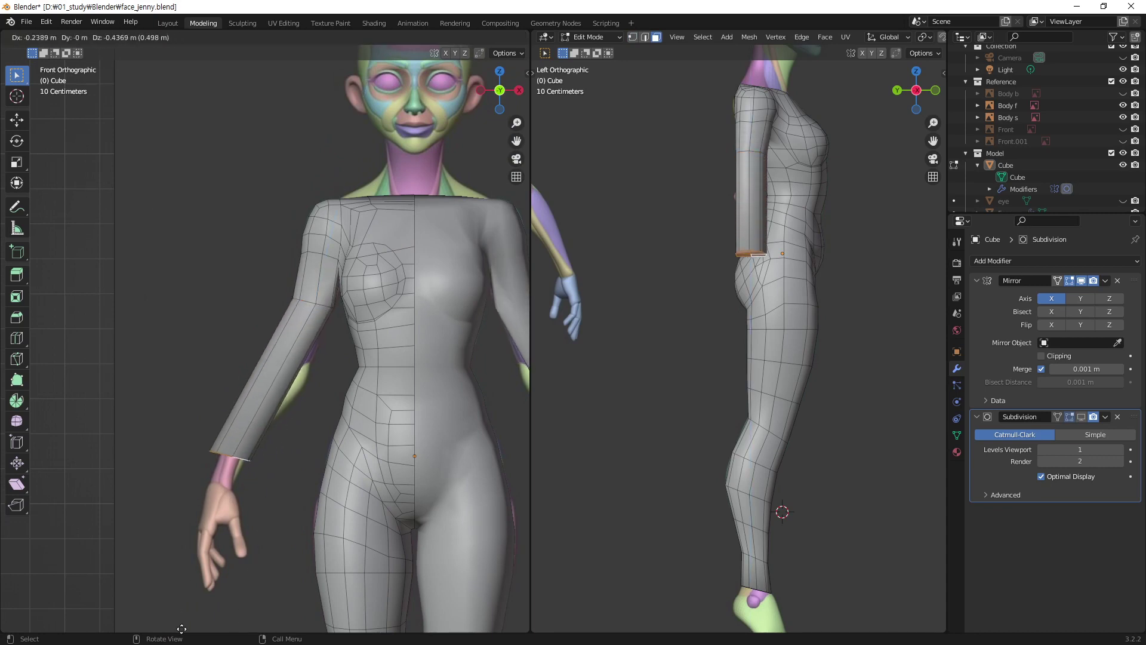
left_click(175, 65)
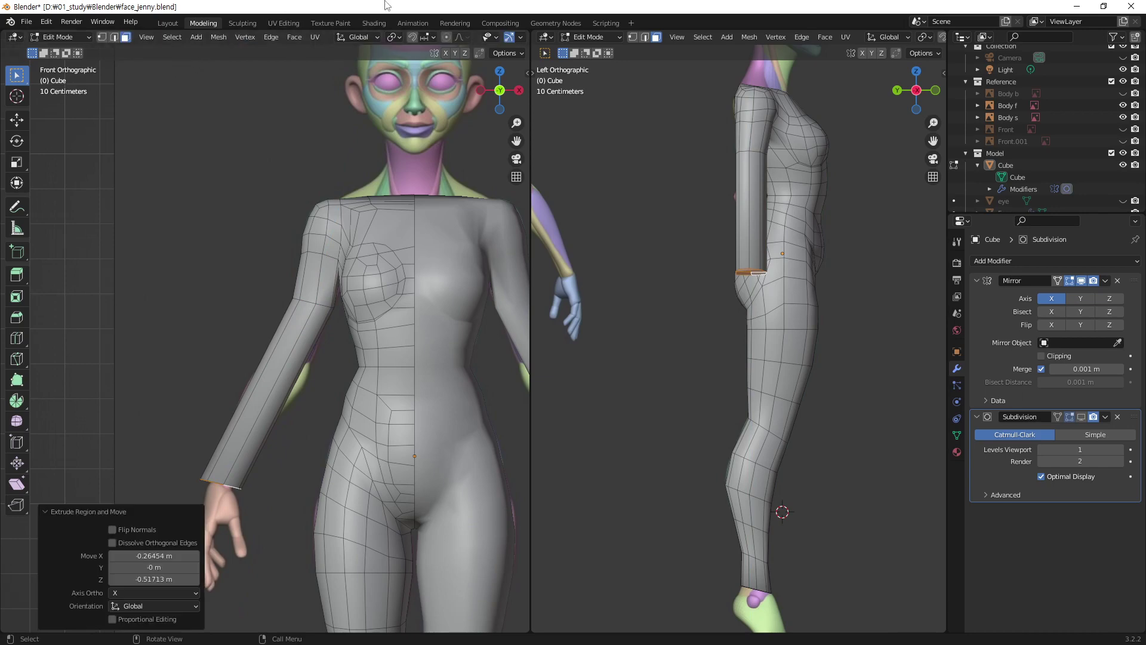
key("alt+z")
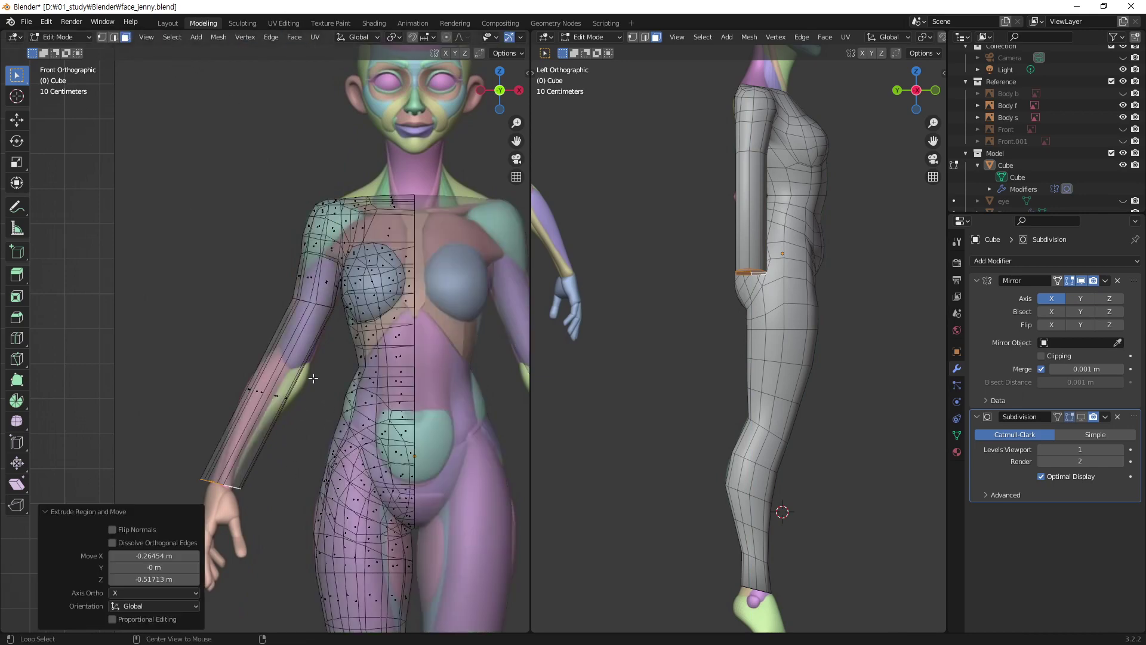
key("alt+z")
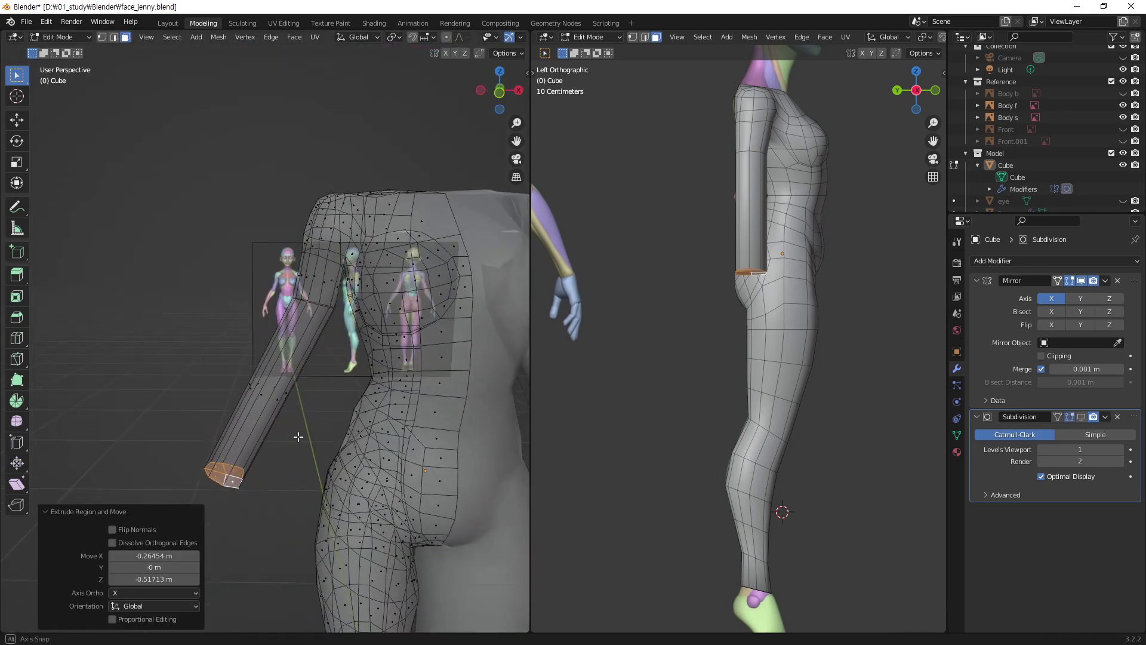
key("alt+z")
scroll(281, 415, "up", 2)
- Tilt the wrist ring about 6.68° and shrink it in the front view
scroll(269, 406, "up", 3)
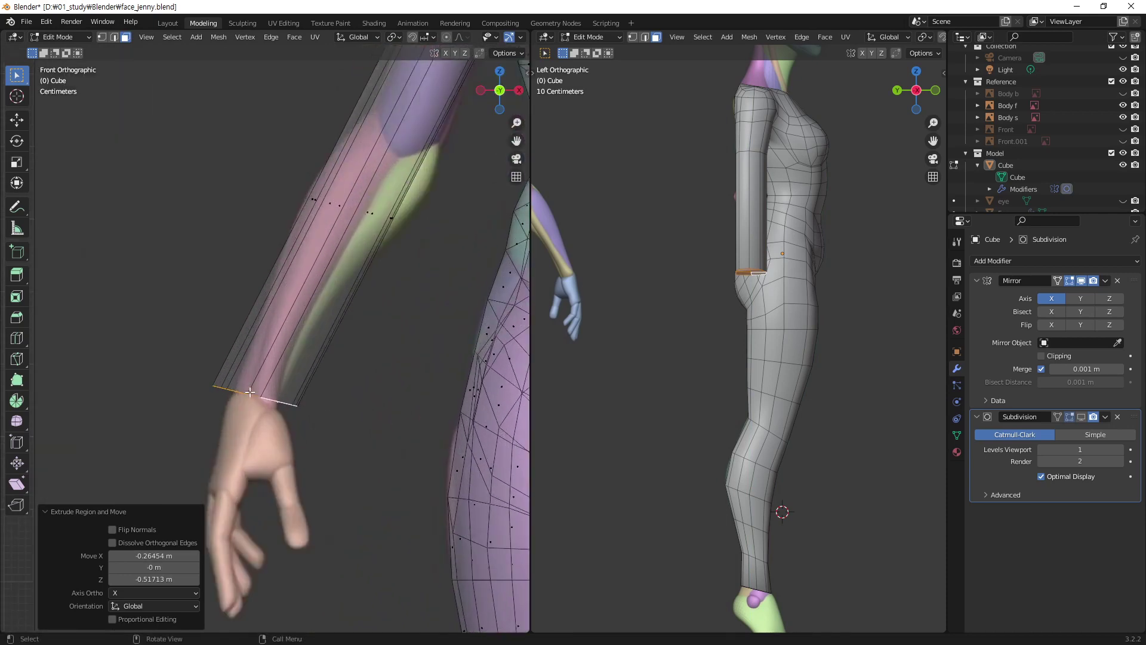
scroll(266, 403, "up", 1)
middle_click_drag(266, 403, 277, 357, "shift")
key("r")
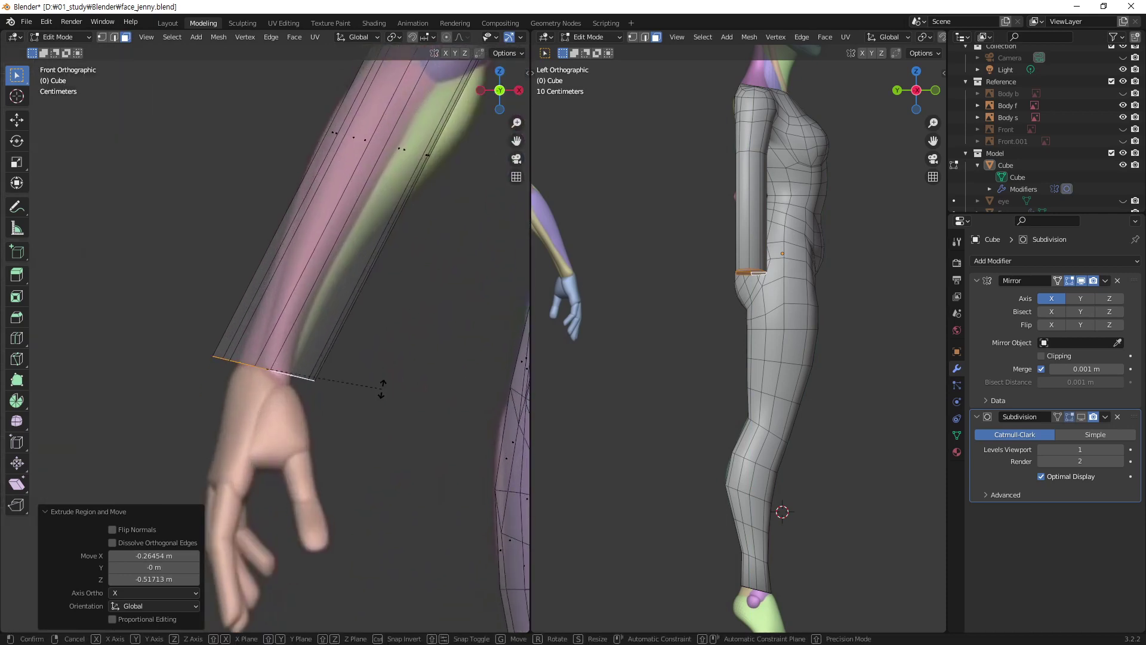
left_click(378, 403)
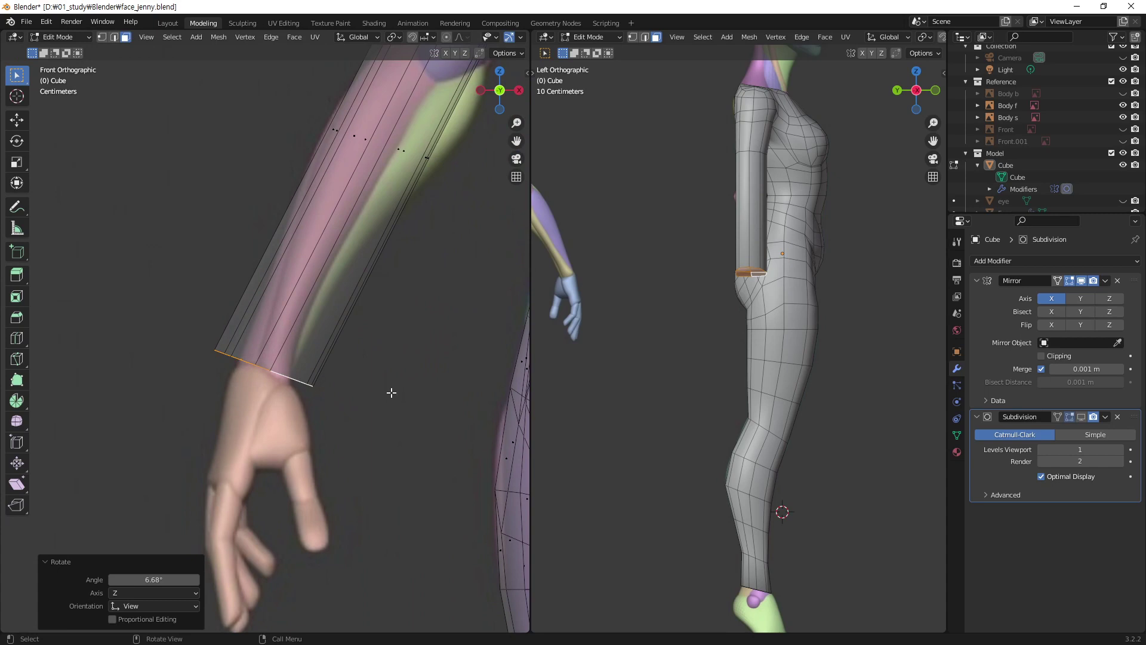
key("s")
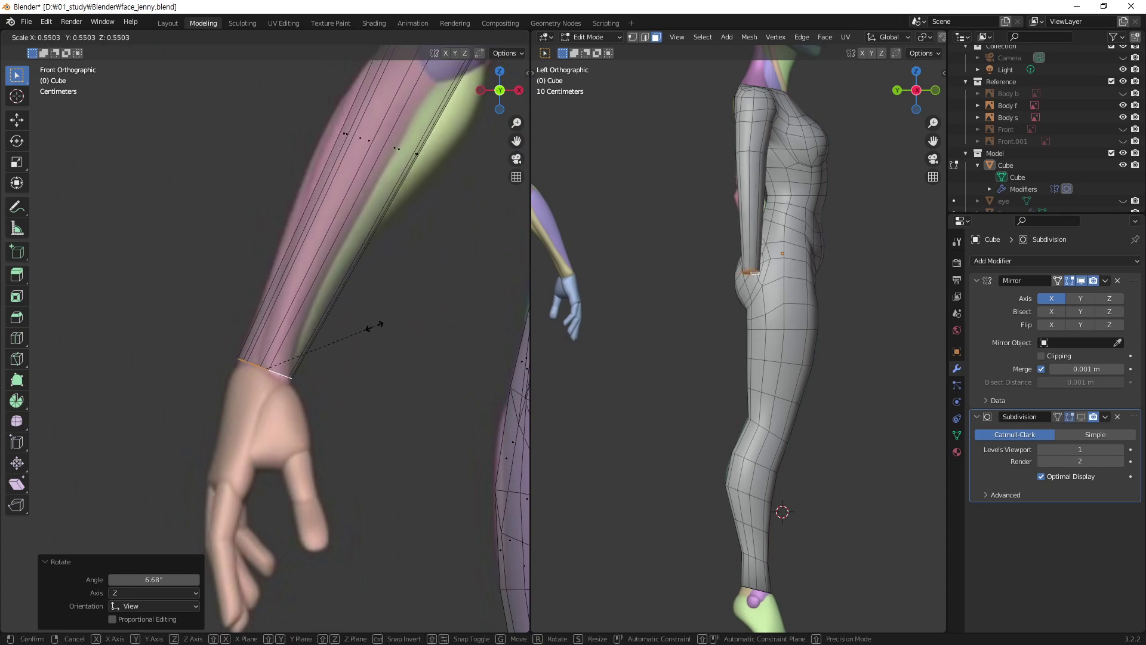
left_click(374, 326)
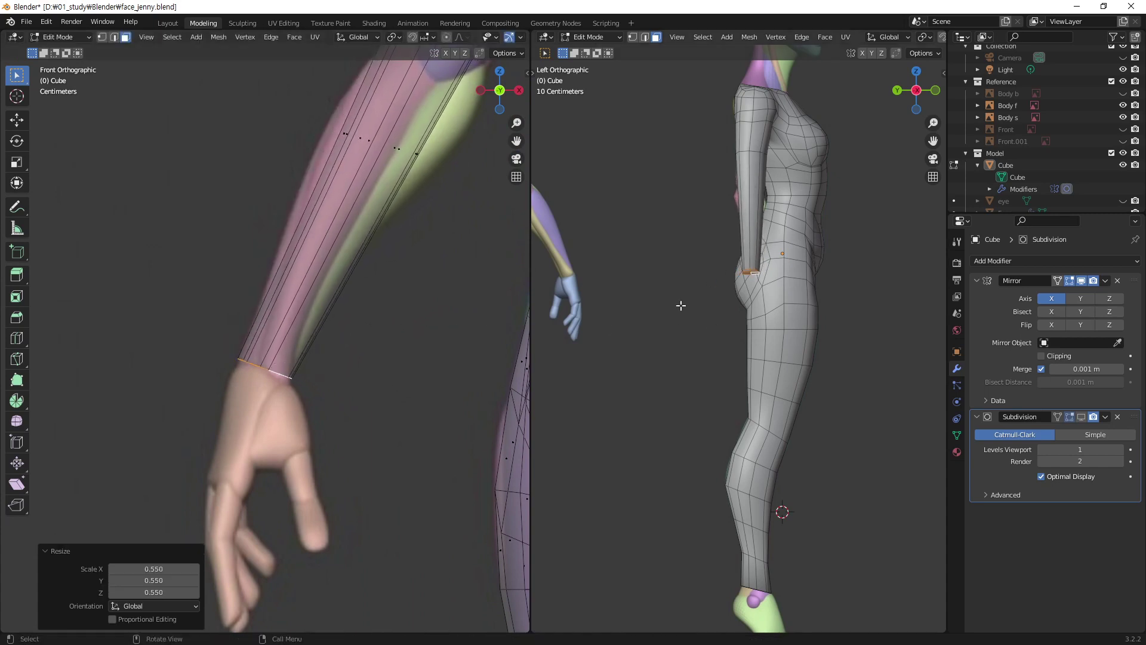
- With X-ray on in the side view, shift the wrist loop along Y and widen its depth
middle_click_drag(608, 310, 582, 366, "shift")
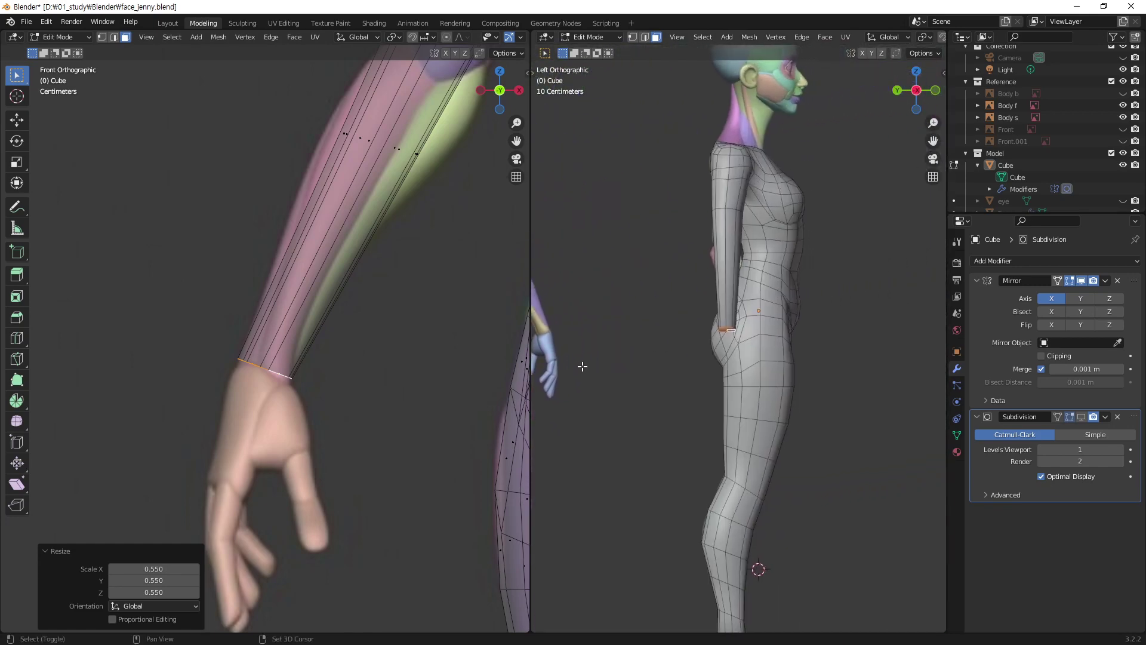
key("alt+z")
middle_click_drag(819, 333, 732, 324, "shift")
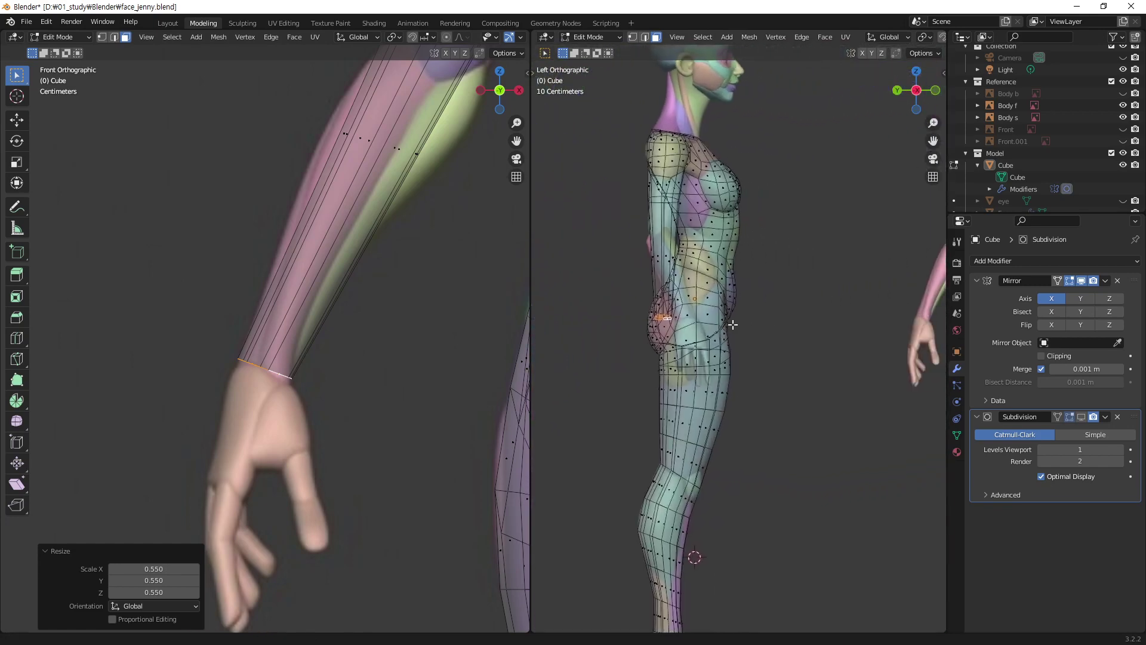
scroll(732, 324, "up", 3)
scroll(732, 324, "up", 3)
middle_click_drag(622, 262, 753, 316, "shift")
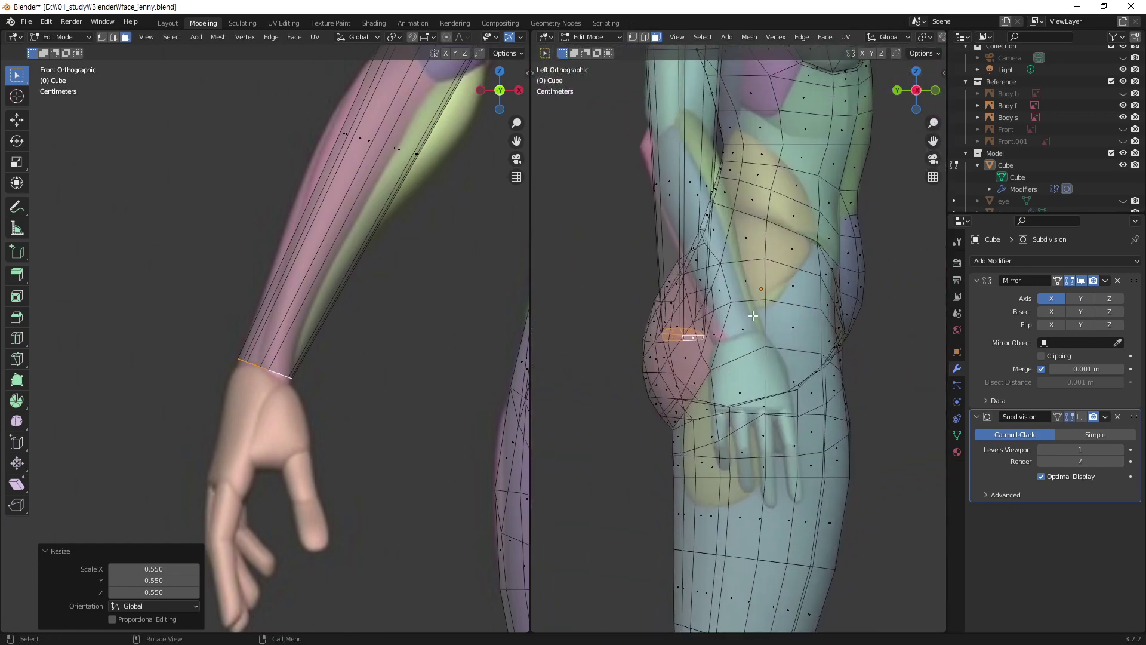
scroll(753, 315, "up", 1)
key("g")
key("y")
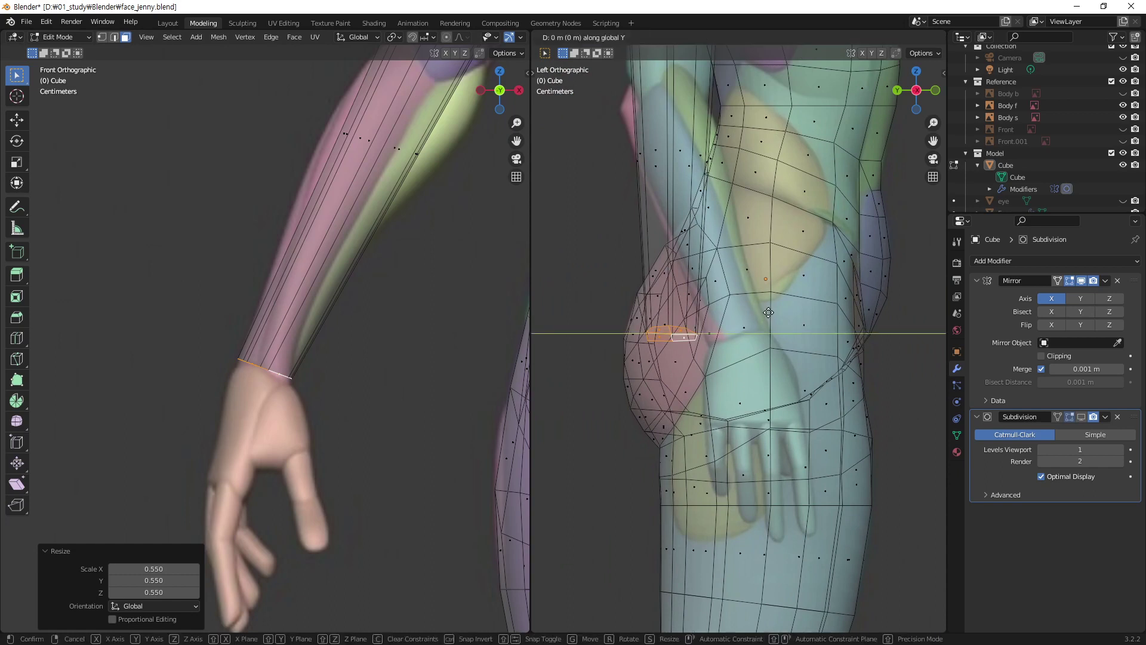
left_click(835, 309)
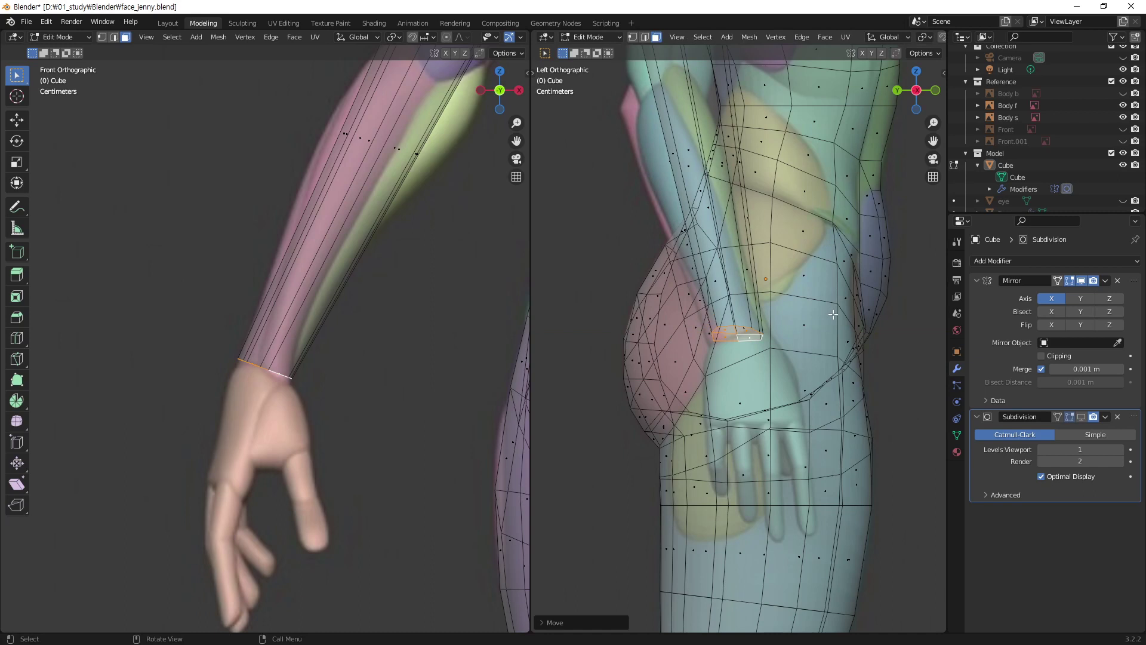
key("s")
key("y")
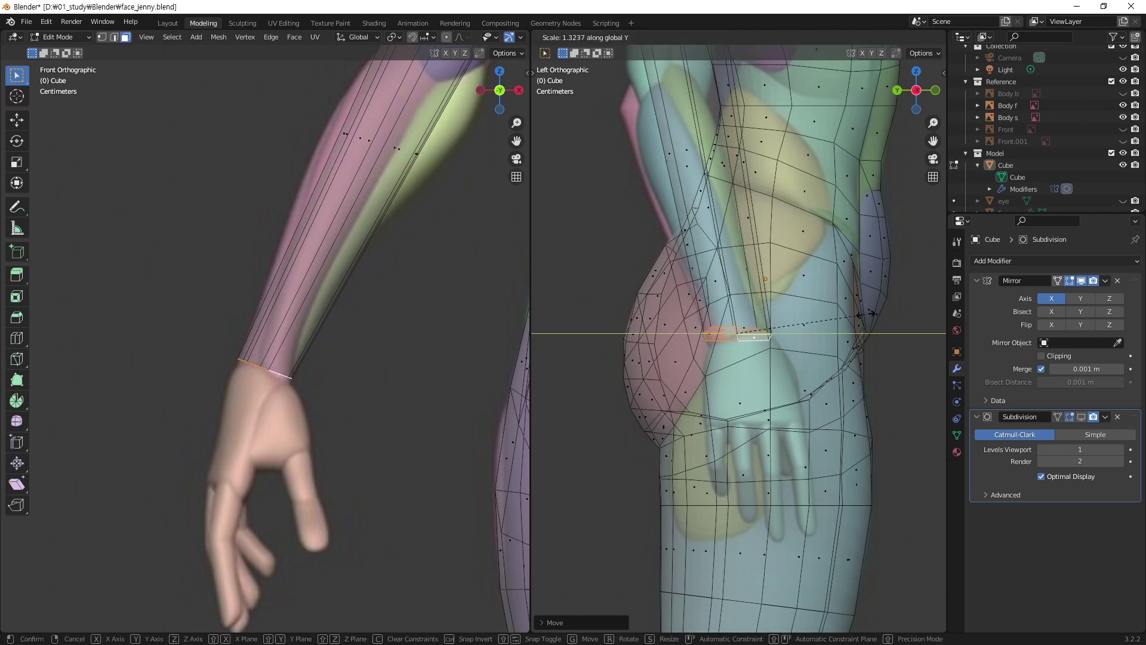
left_click(863, 322)
- Tilt the wrist loop, narrow its Y depth, and nudge it into its final position
key("r")
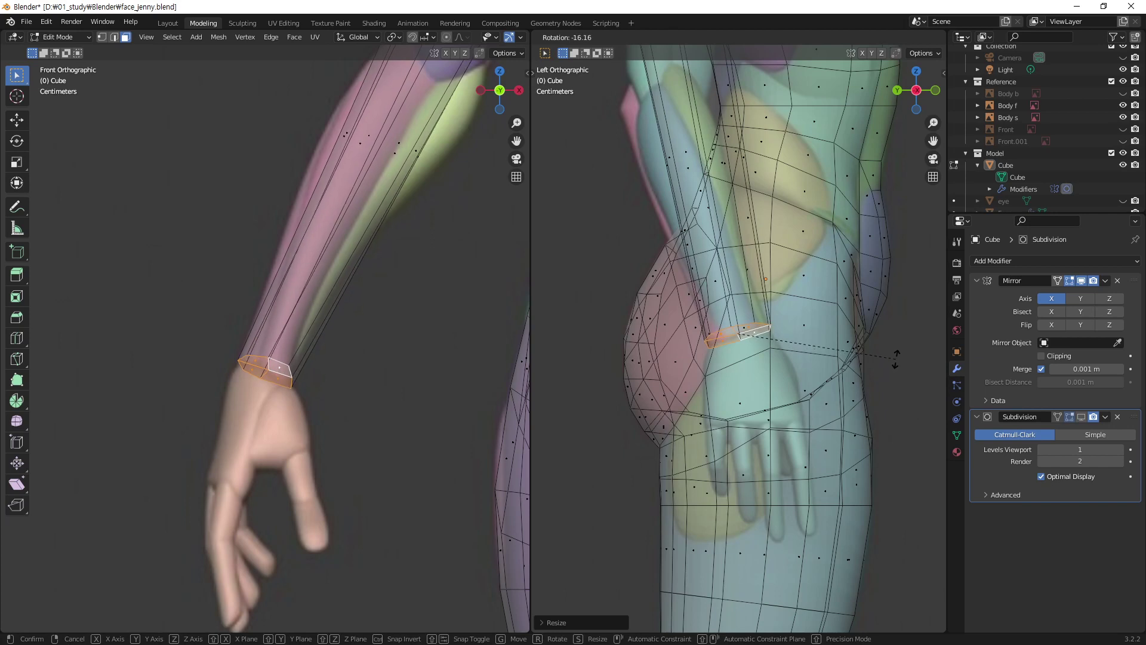
left_click(895, 359)
key("s")
key("y")
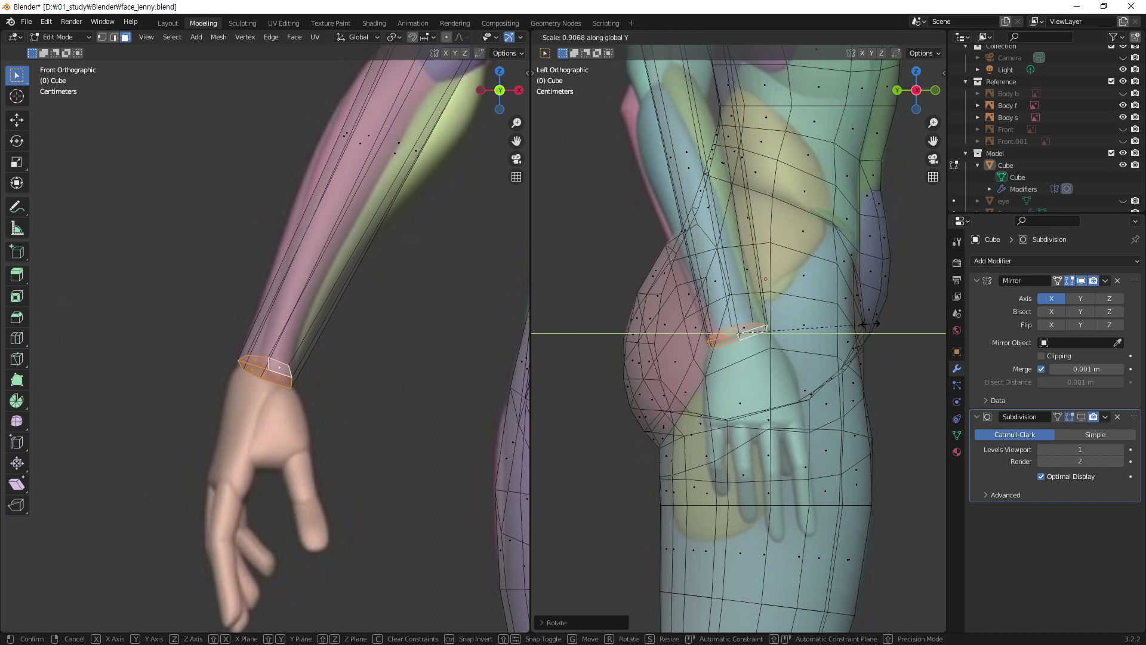
left_click(870, 324)
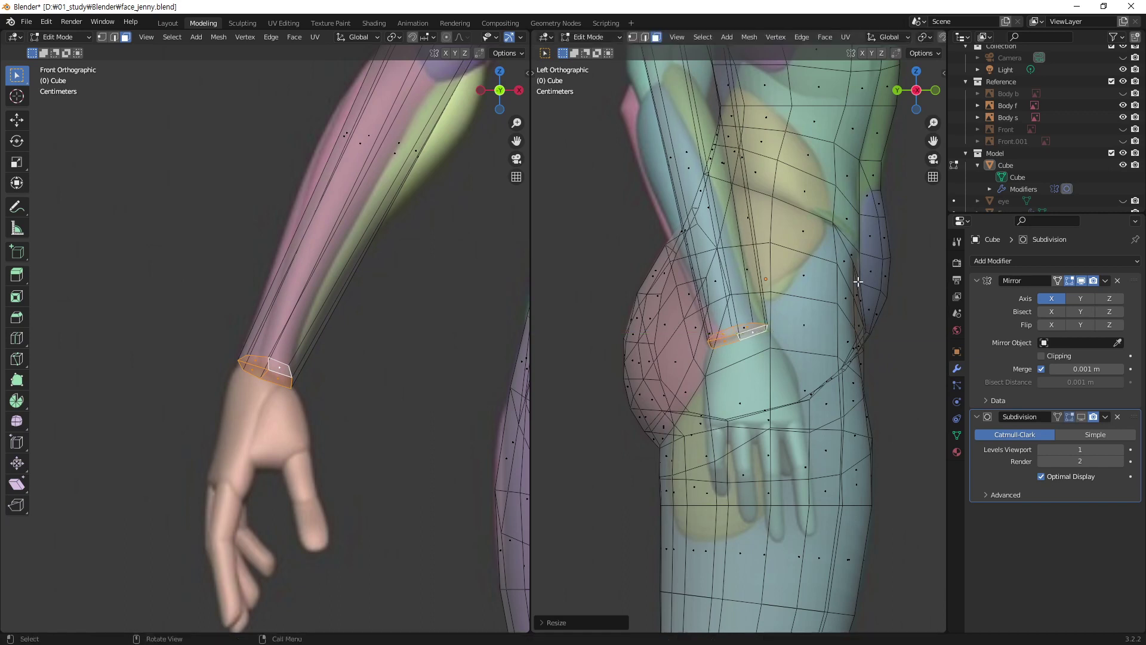
key("g")
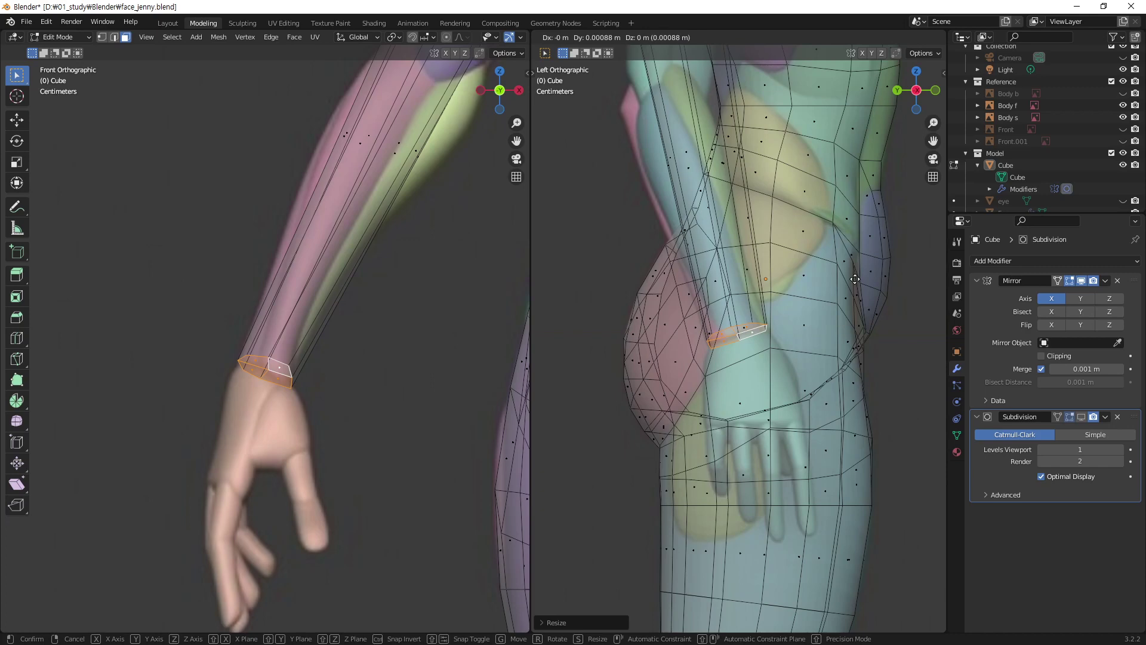
key("y")
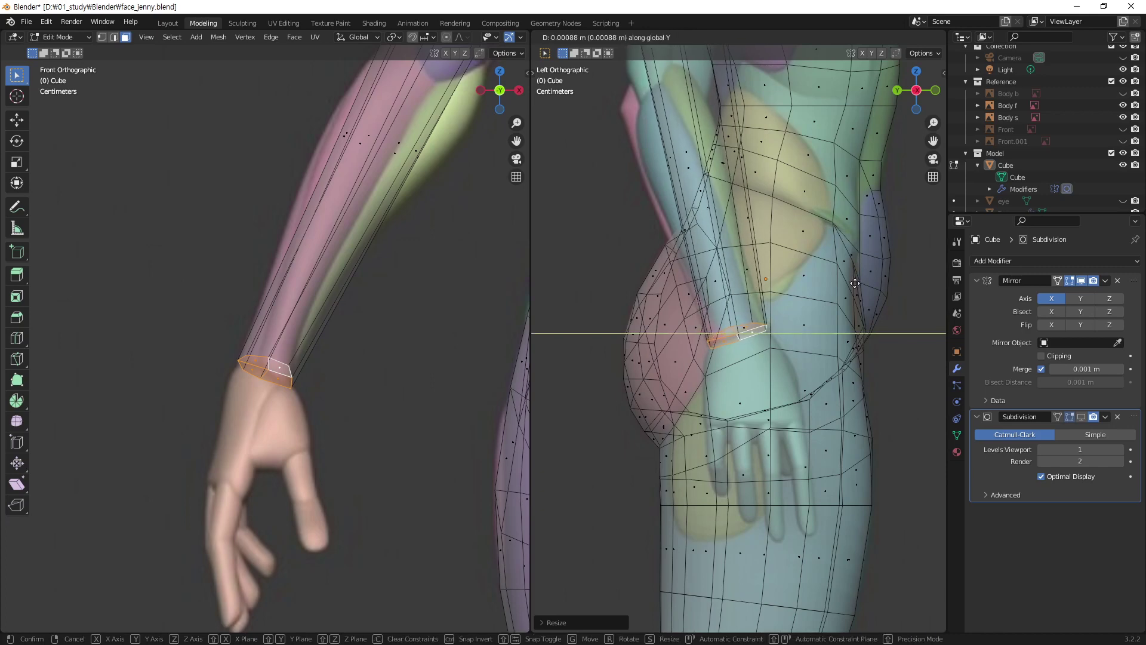
left_click(855, 283)
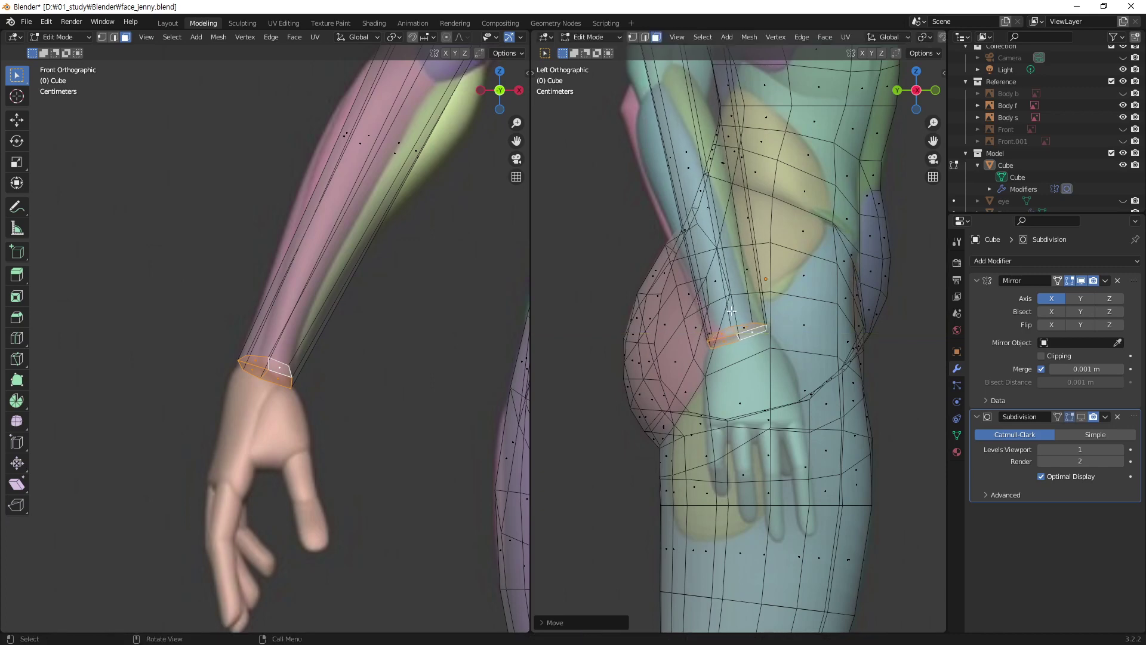
scroll(733, 312, "down", 5)
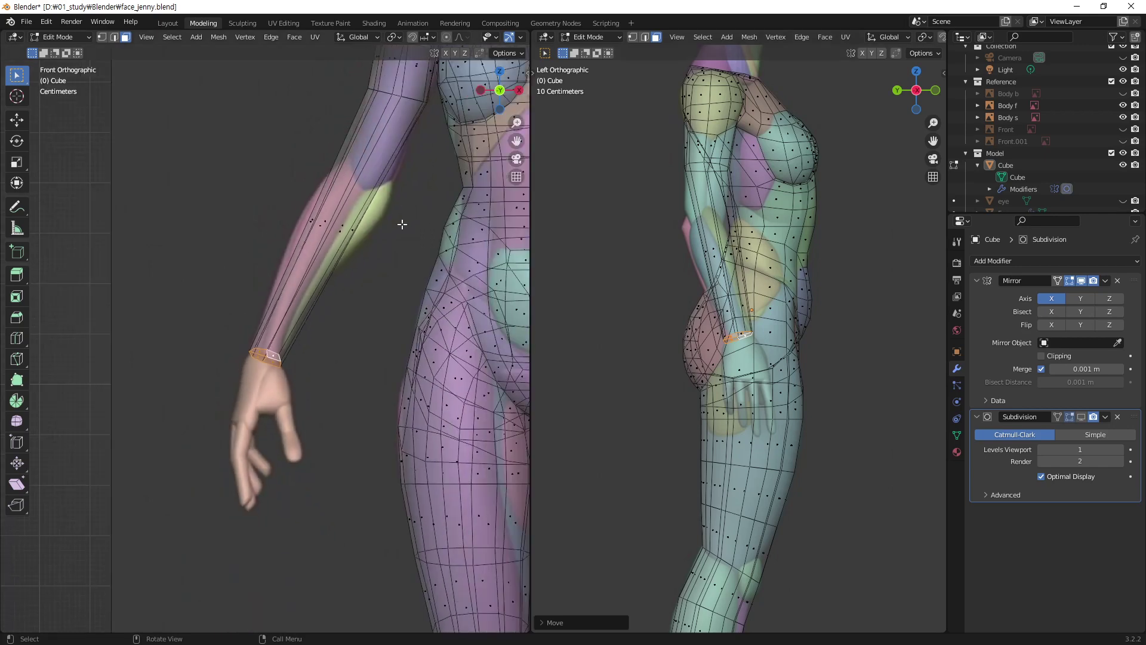
scroll(388, 208, "down", 3)
- Frame the arm and torso in the front view and orbit the second view into full-body perspective
scroll(391, 209, "up", 1)
middle_click_drag(385, 244, 290, 310, "shift")
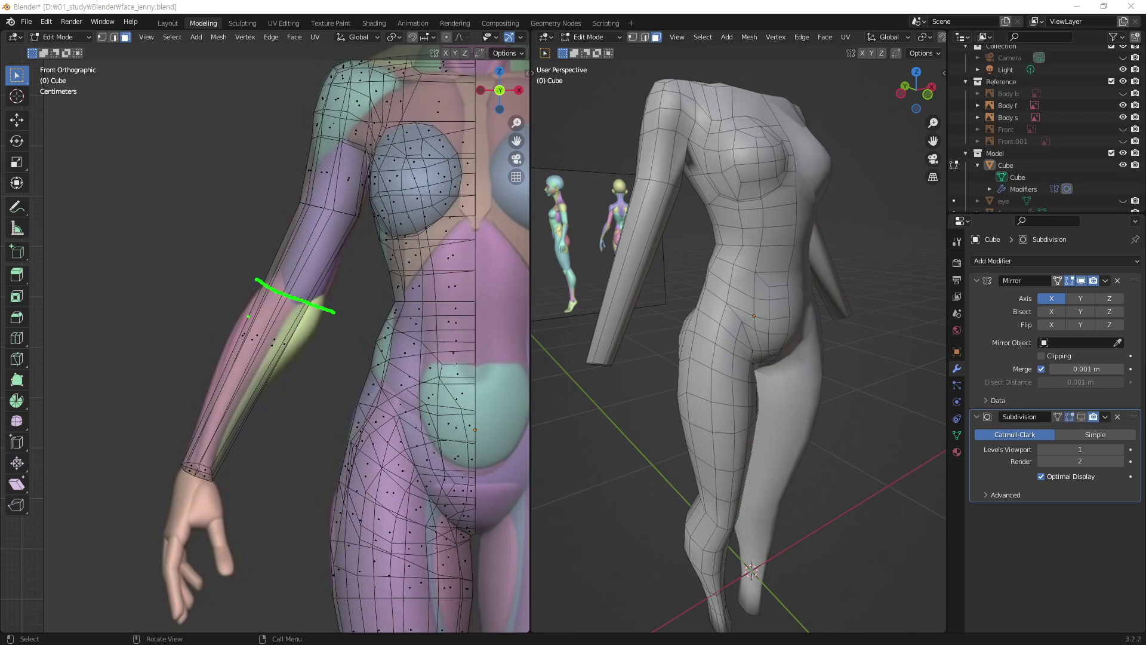
left_click_drag(238, 306, 319, 352)
left_click_drag(216, 339, 293, 374)
left_click_drag(211, 374, 265, 412)
left_click_drag(173, 411, 257, 451)
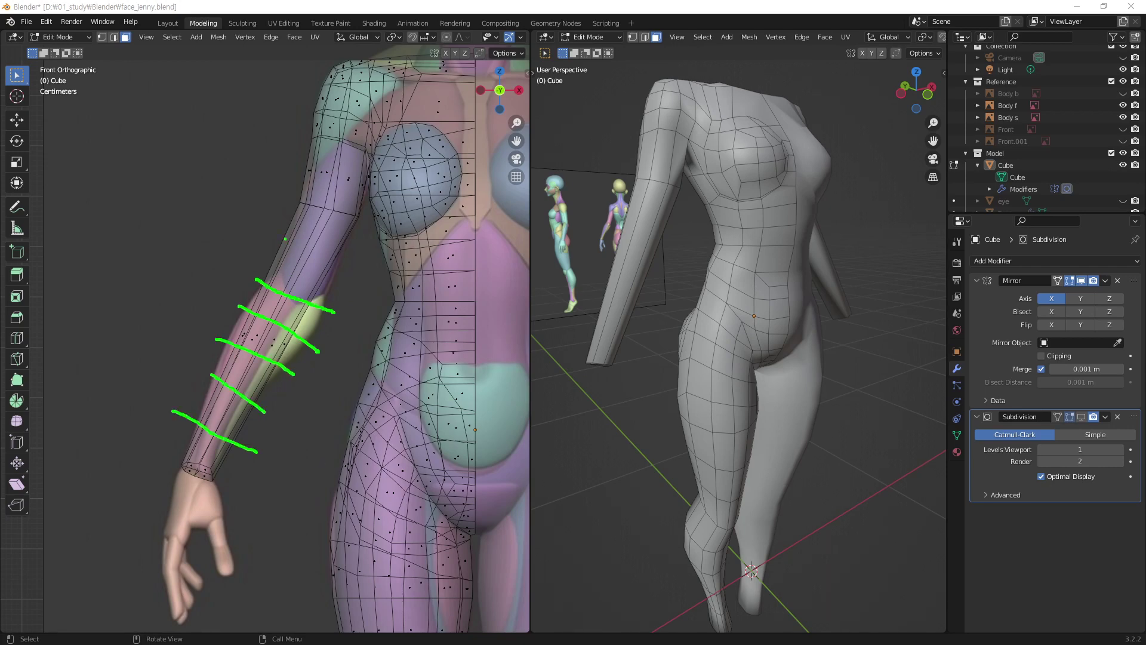
left_click_drag(273, 237, 348, 272)
key("Escape")
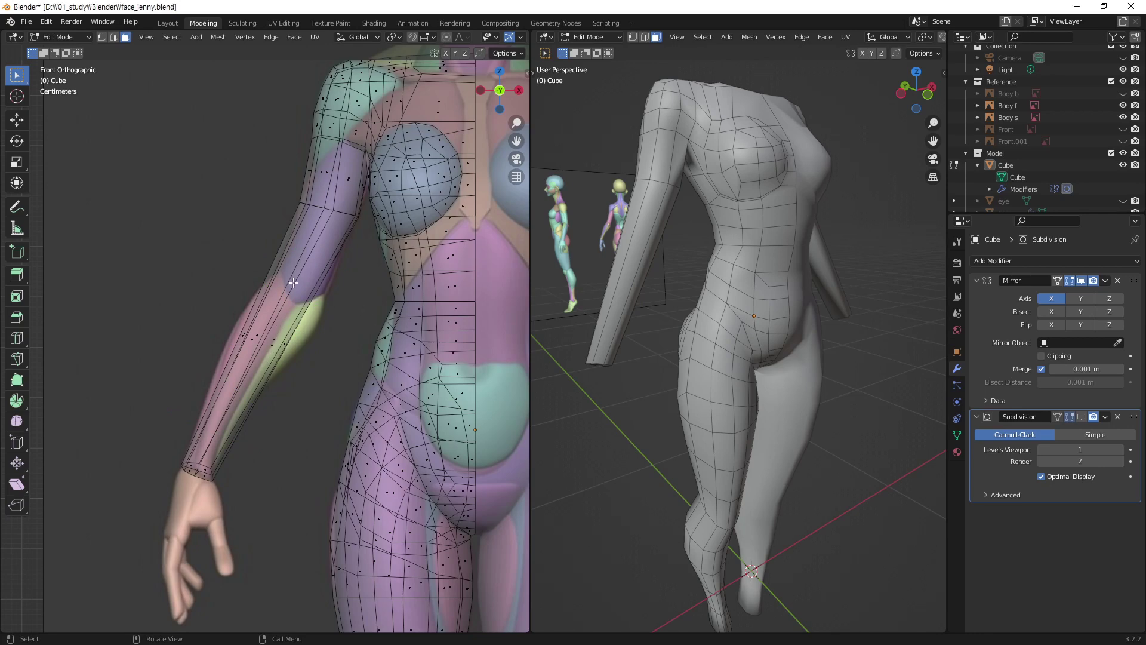
- Add six new edge loops around the forearm
key("ctrl+r")
key("6")
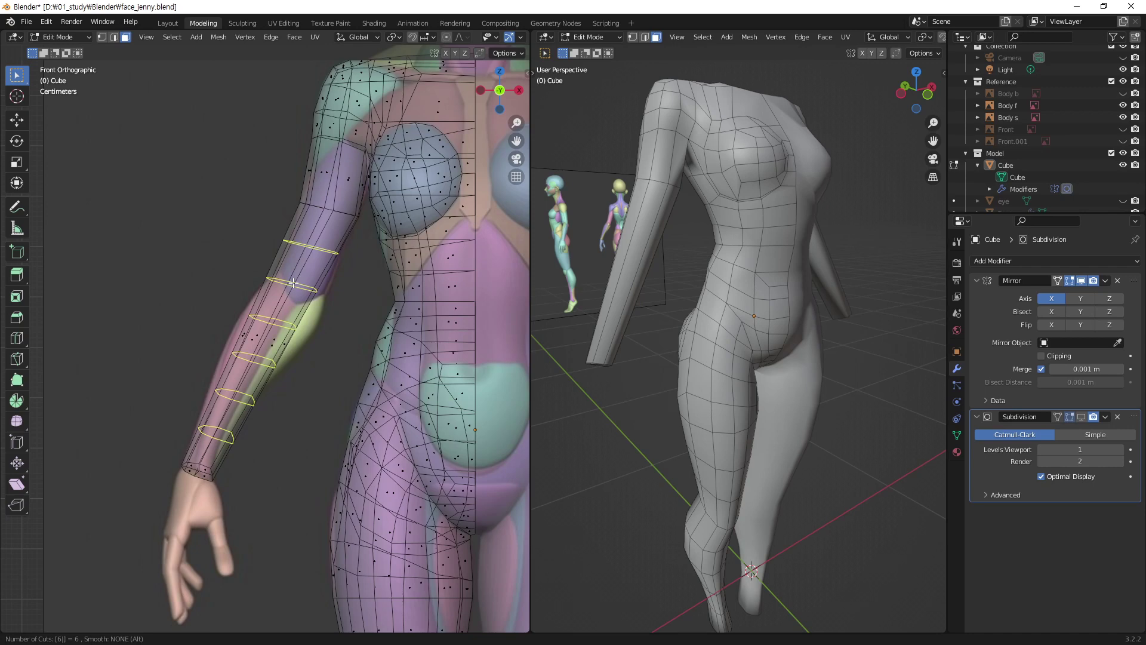
key("Return")
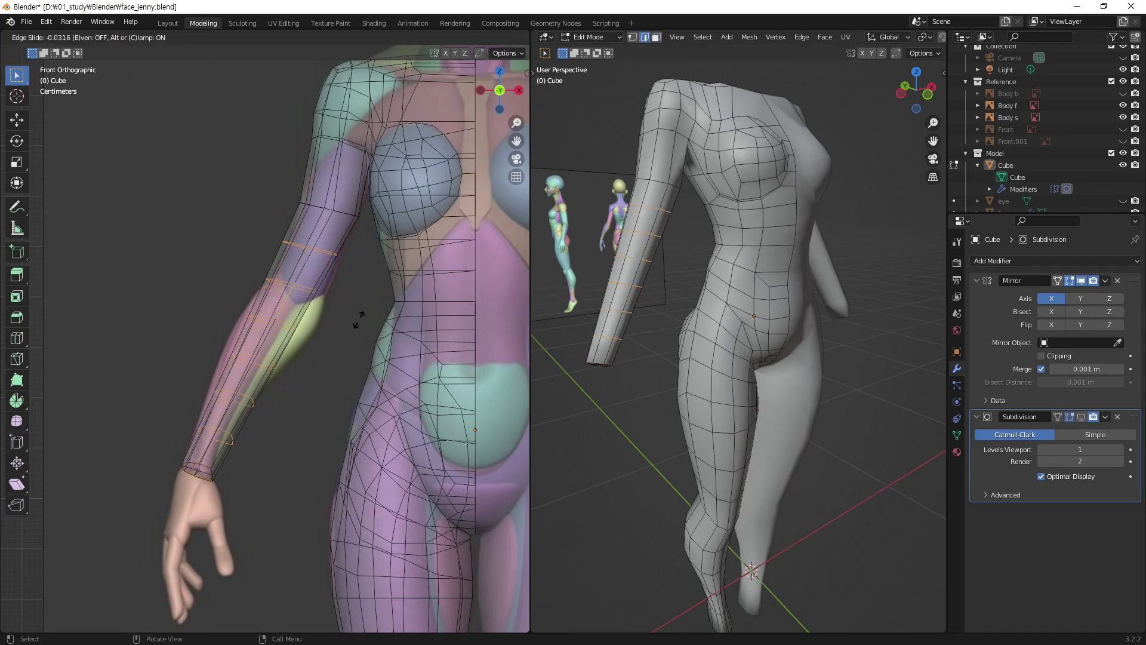
left_click(358, 320)
left_click(316, 397)
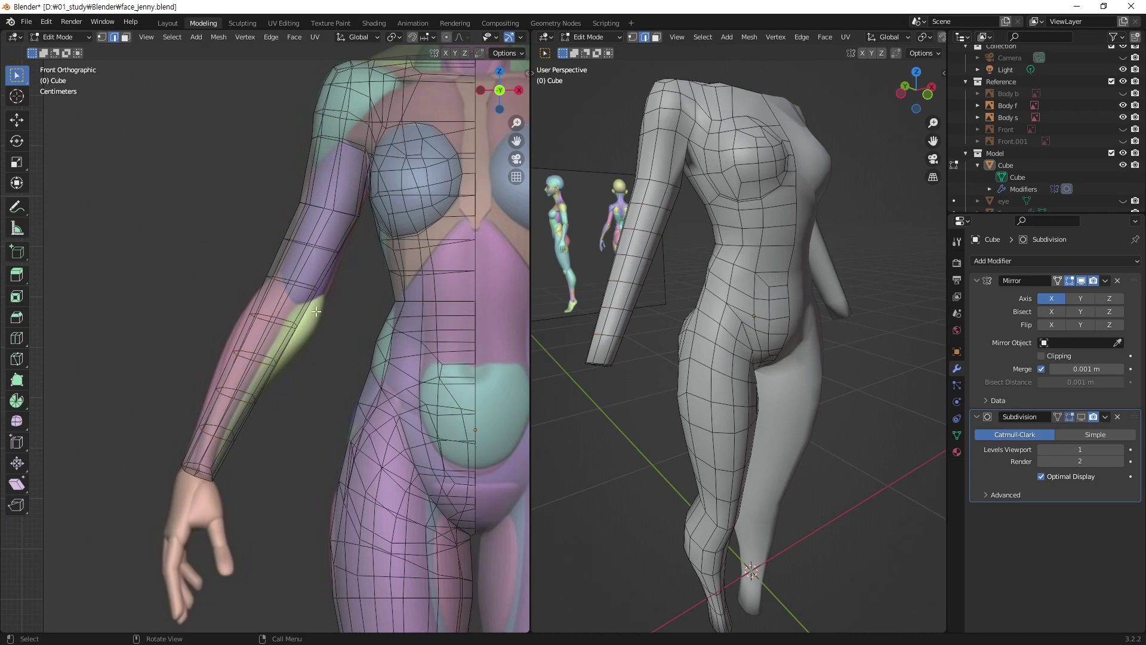
- Select the upper forearm loop and show a zoomed, see-through side view of the body
left_click(304, 286, "alt")
mouse_move(661, 358)
middle_mouse_down()
mouse_move(755, 252)
mouse_move(635, 289)
middle_mouse_up()
key("alt+z")
scroll(719, 220, "up", 3)
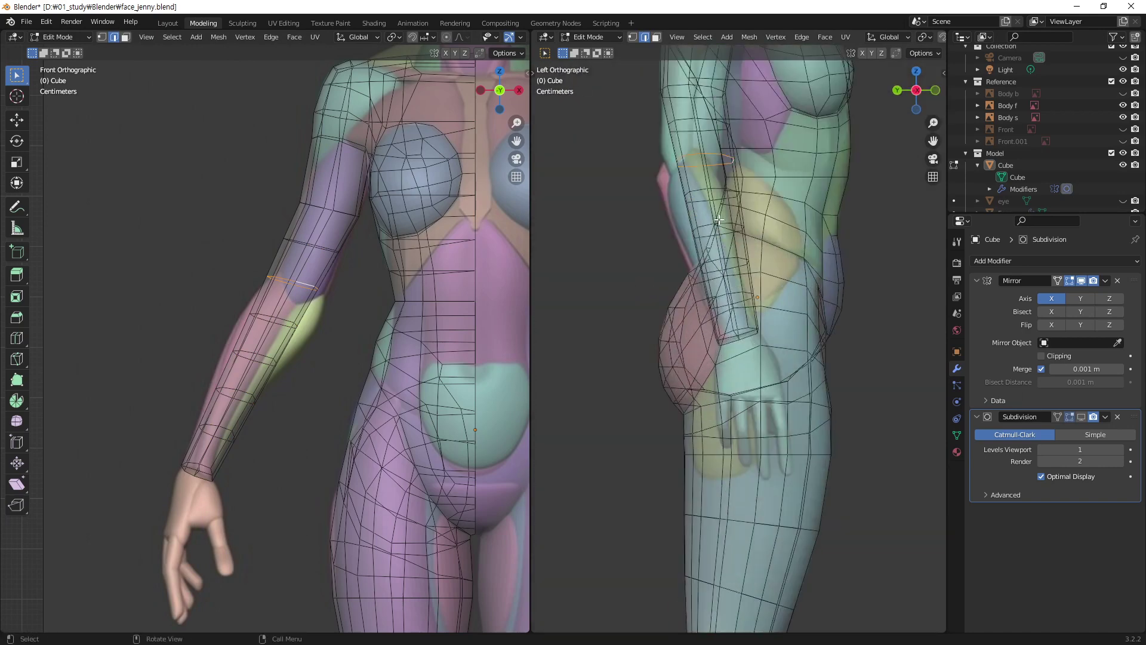
scroll(718, 220, "up", 1)
scroll(746, 281, "up", 2)
scroll(773, 341, "up", 1)
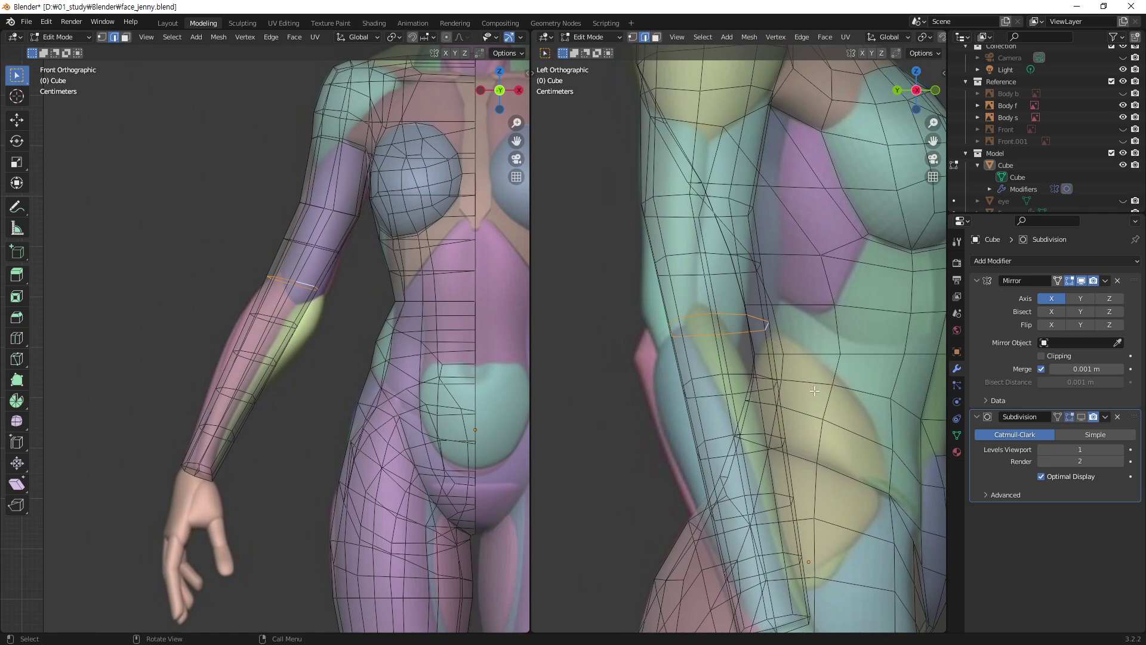
- Shift the upper forearm loop front-to-back, tilt it, and scale it slightly to the reference
key("g")
key("y")
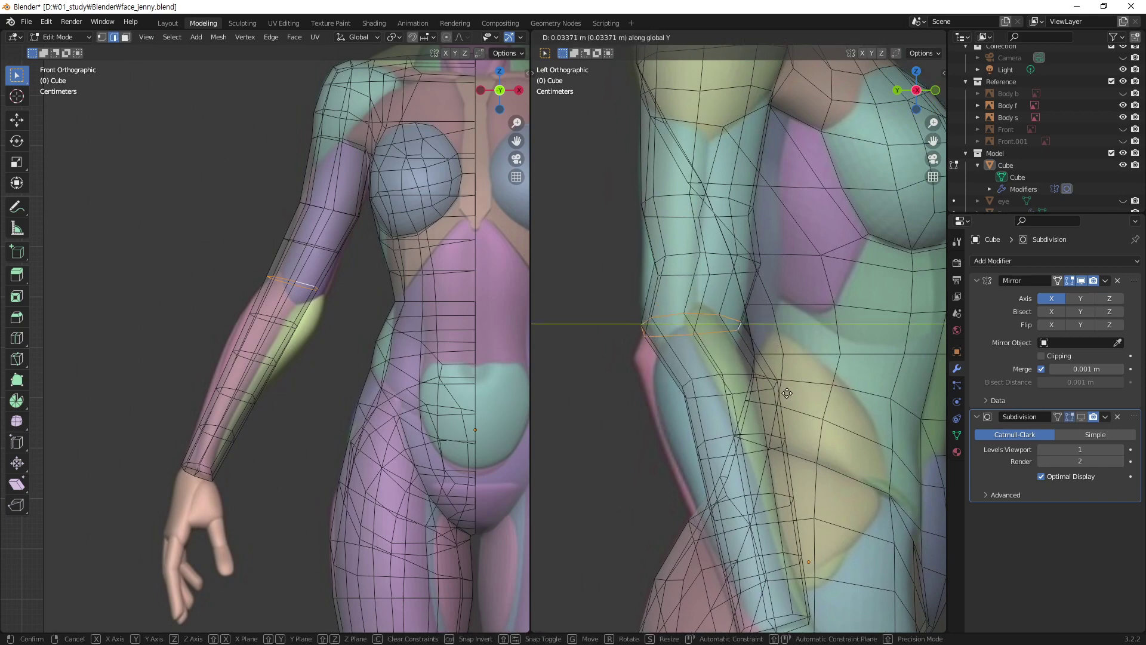
left_click(787, 393)
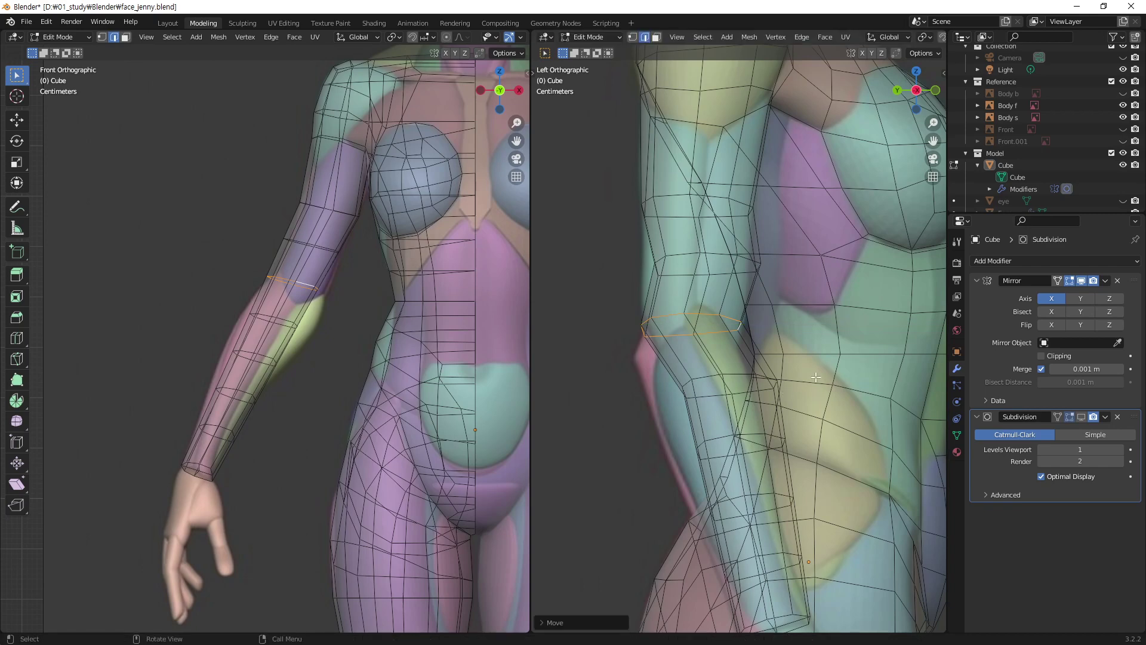
key("r")
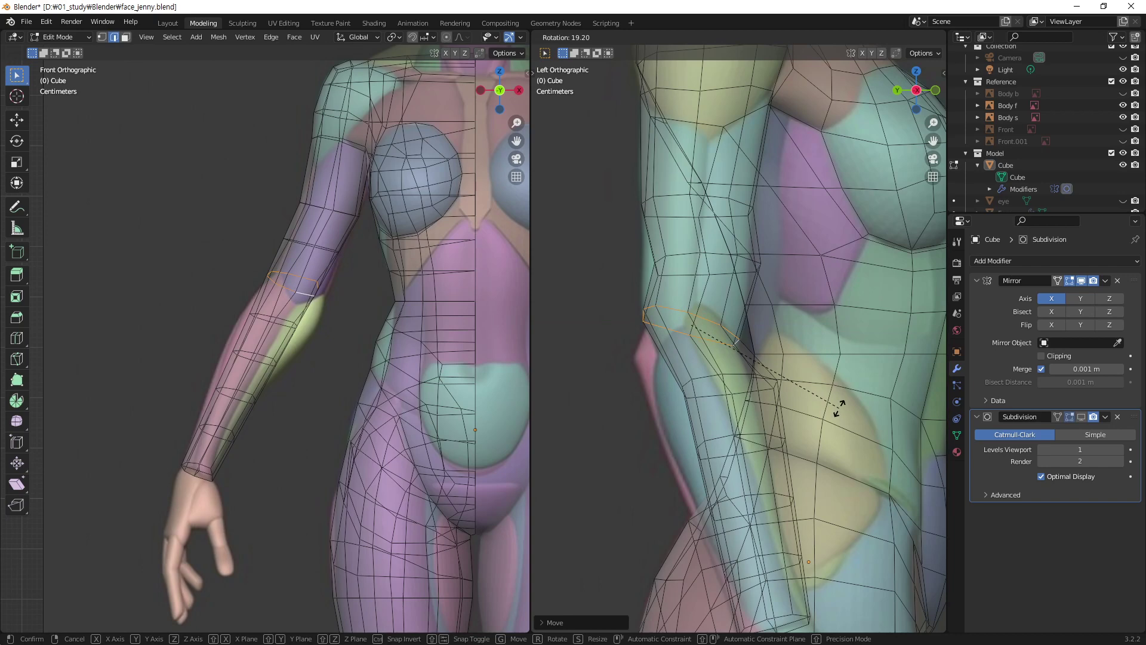
left_click(839, 409)
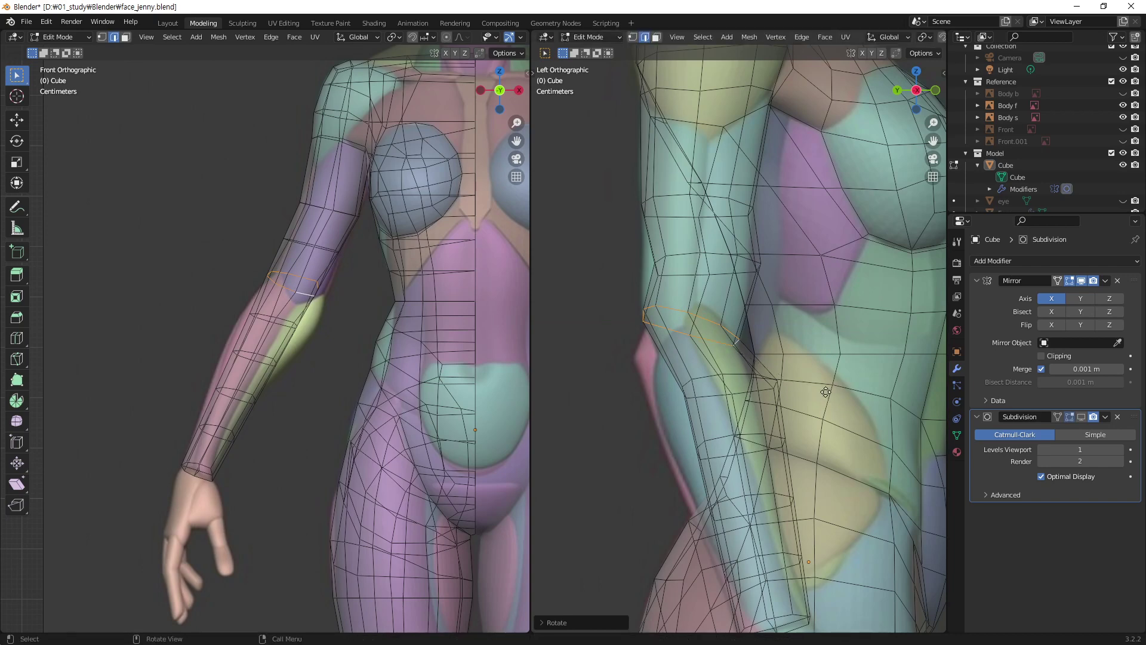
key("g")
key("y")
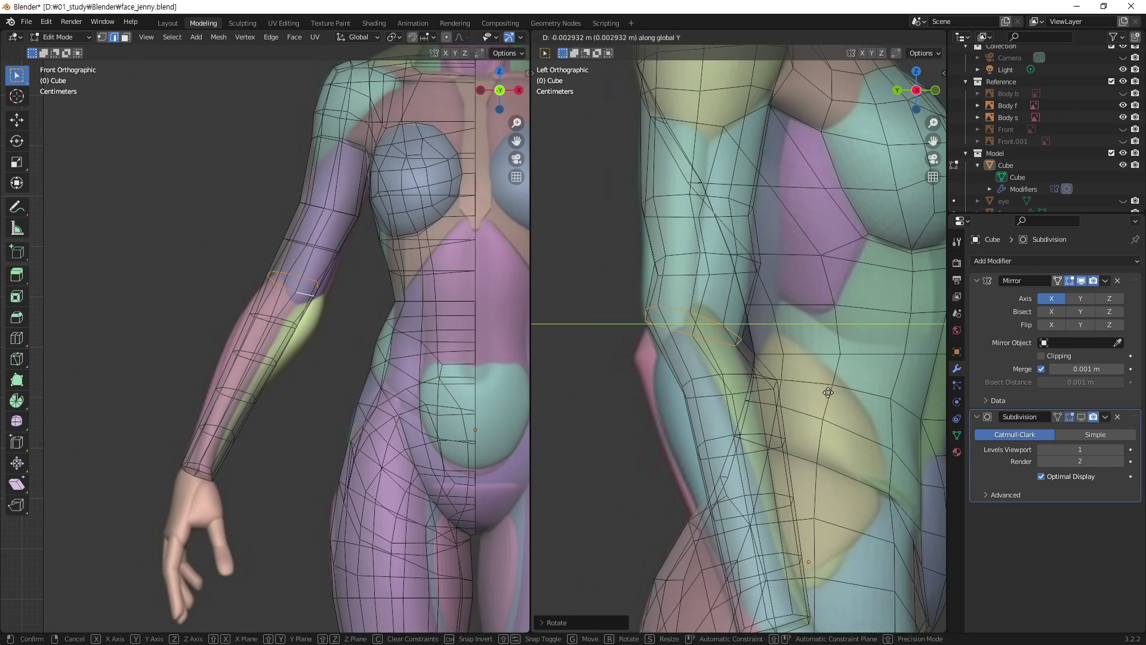
left_click(828, 392)
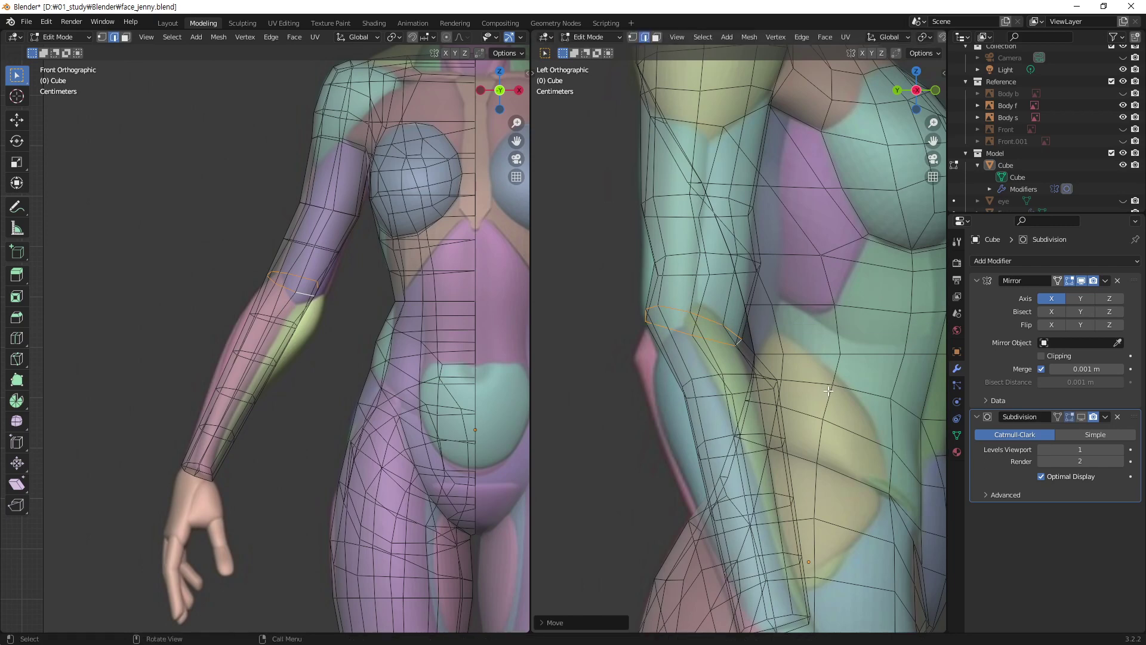
key("s")
left_click(836, 391)
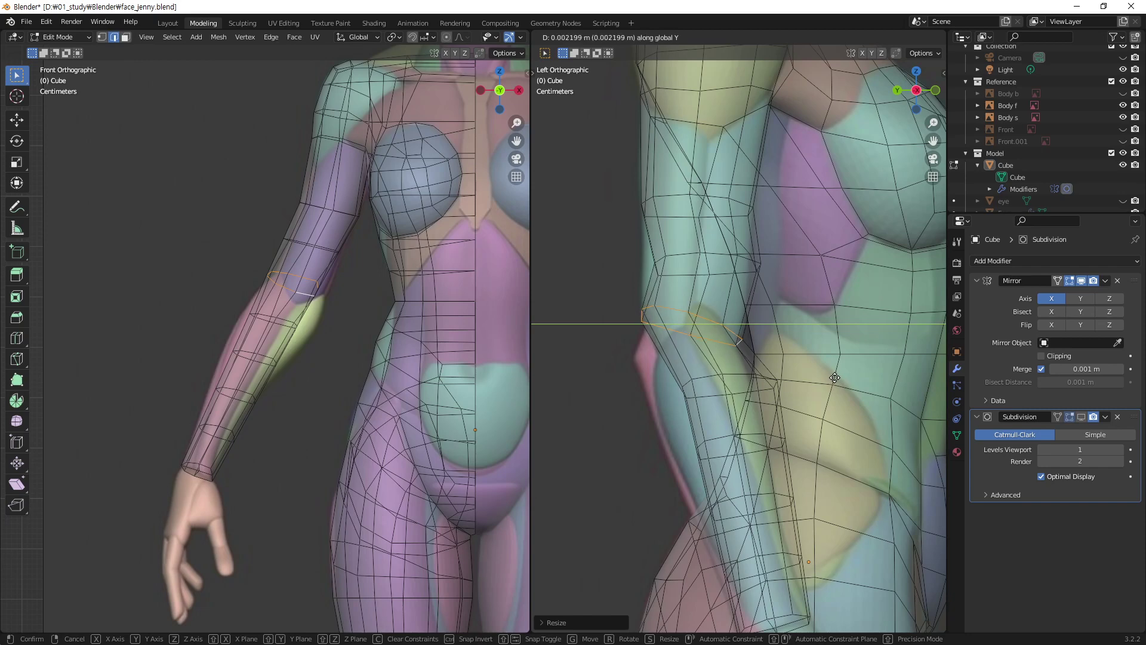
- Move the loop higher on the arm along Y, tilt it, and stretch it 1.0234 front-to-back
left_click(834, 377)
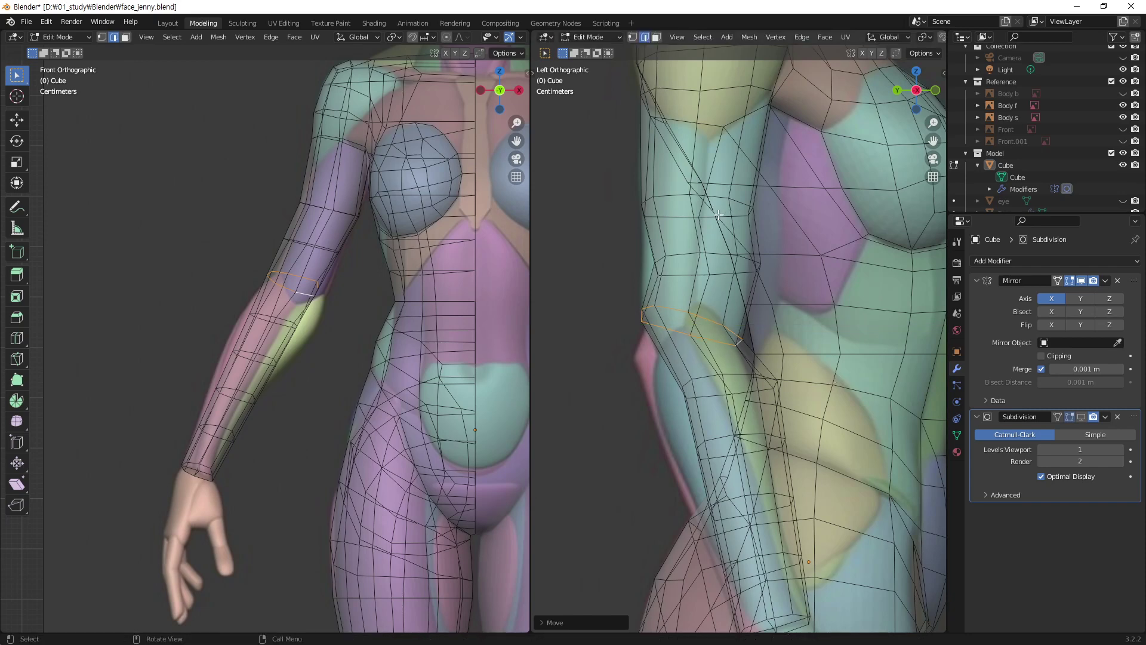
left_click(697, 258, "alt")
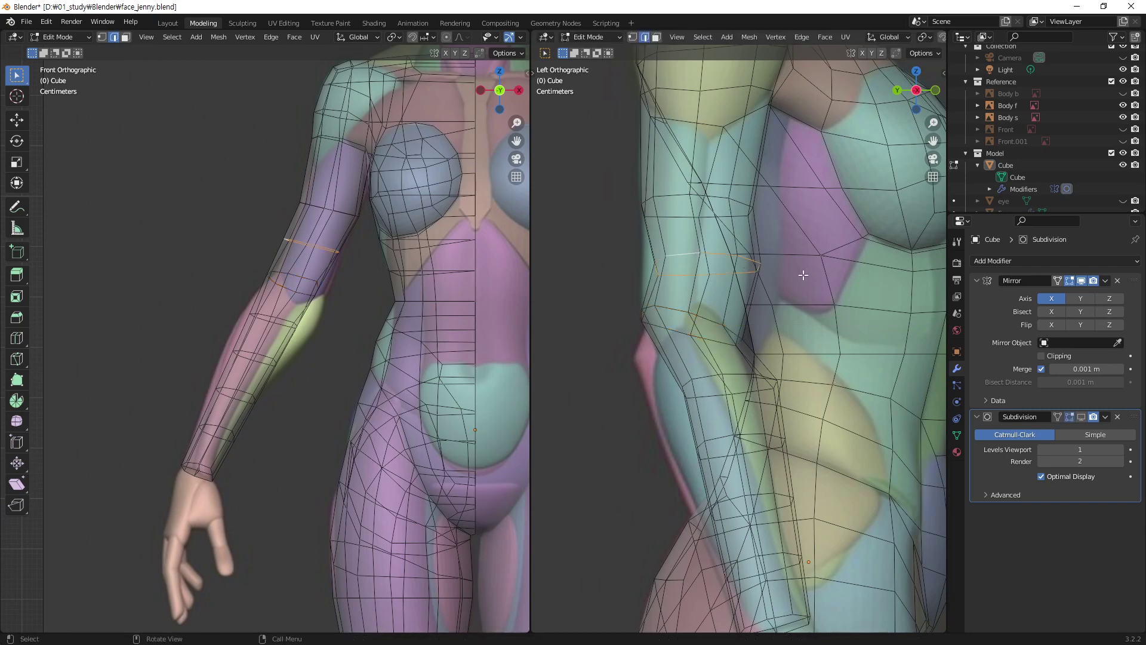
key("g")
key("y")
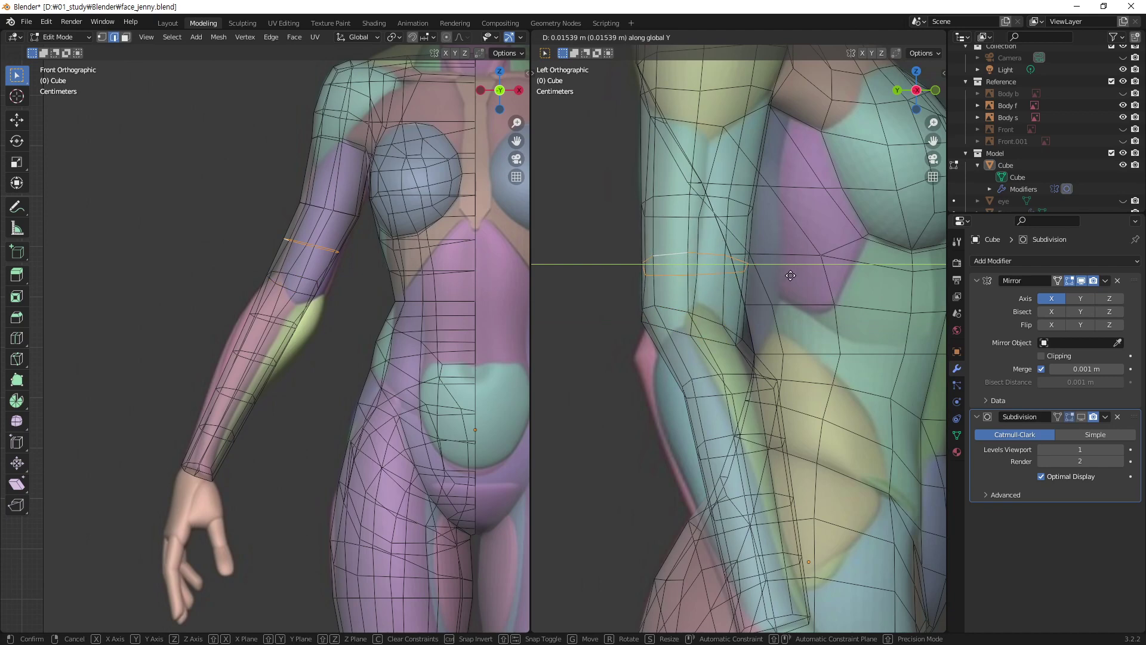
left_click(791, 275)
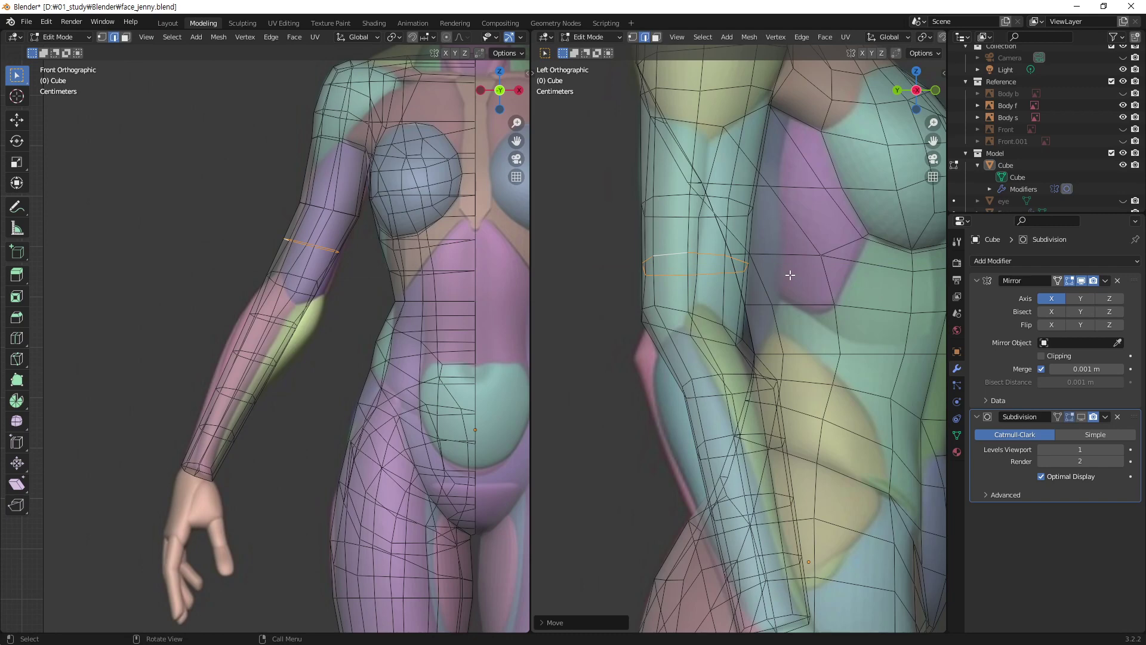
key("r")
left_click(792, 285)
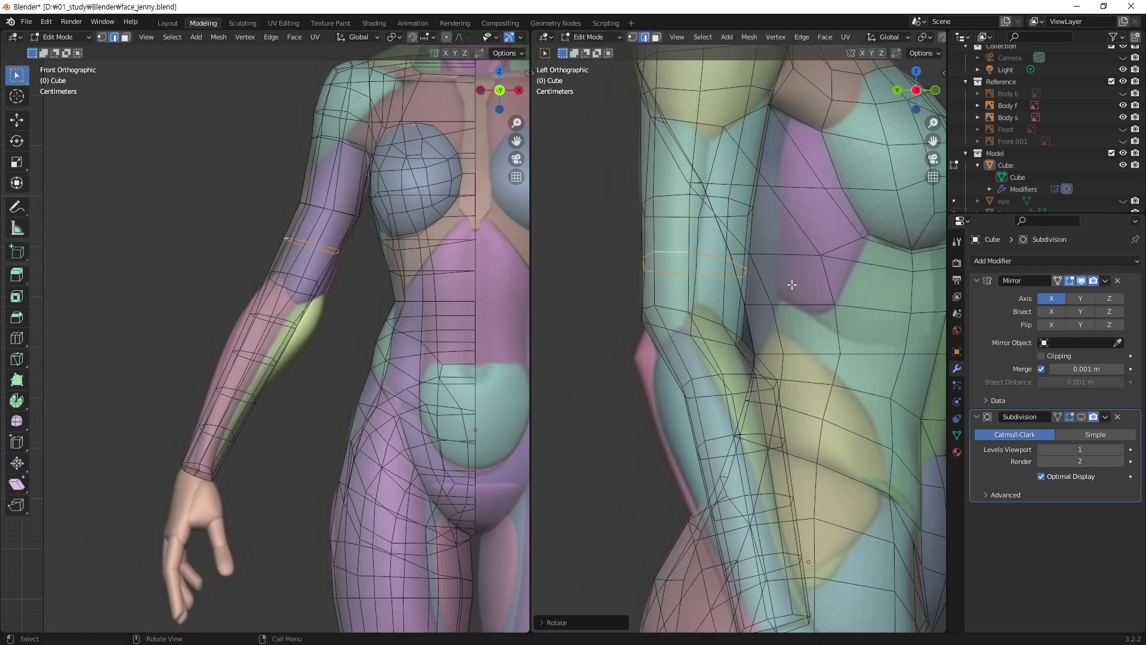
key("s")
key("y")
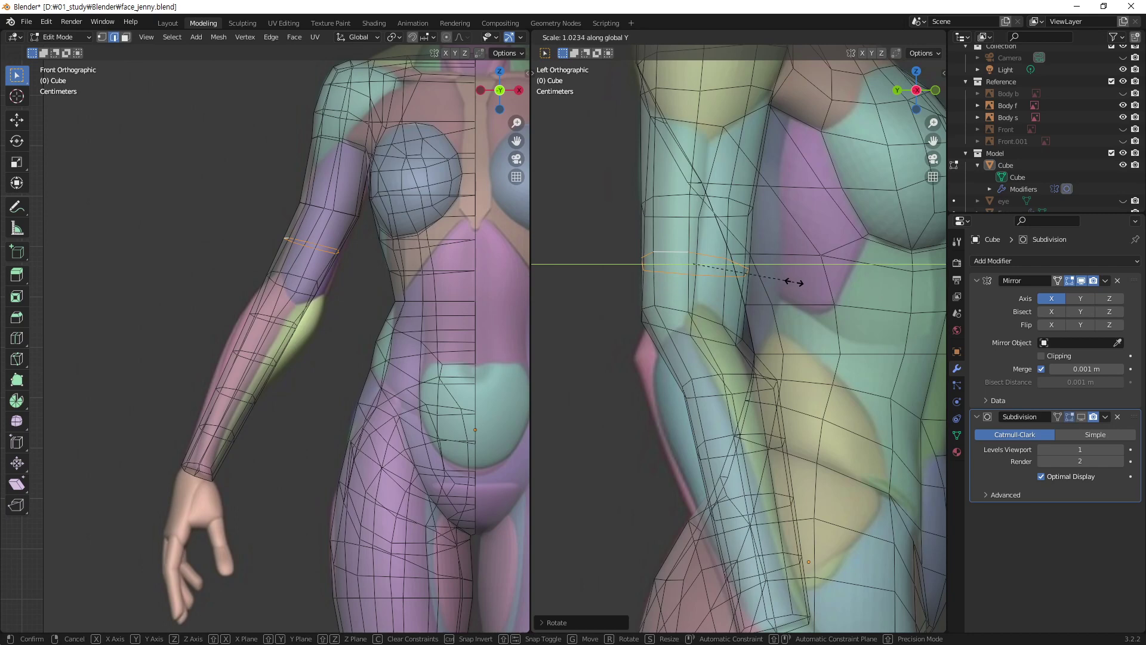
left_click(794, 282)
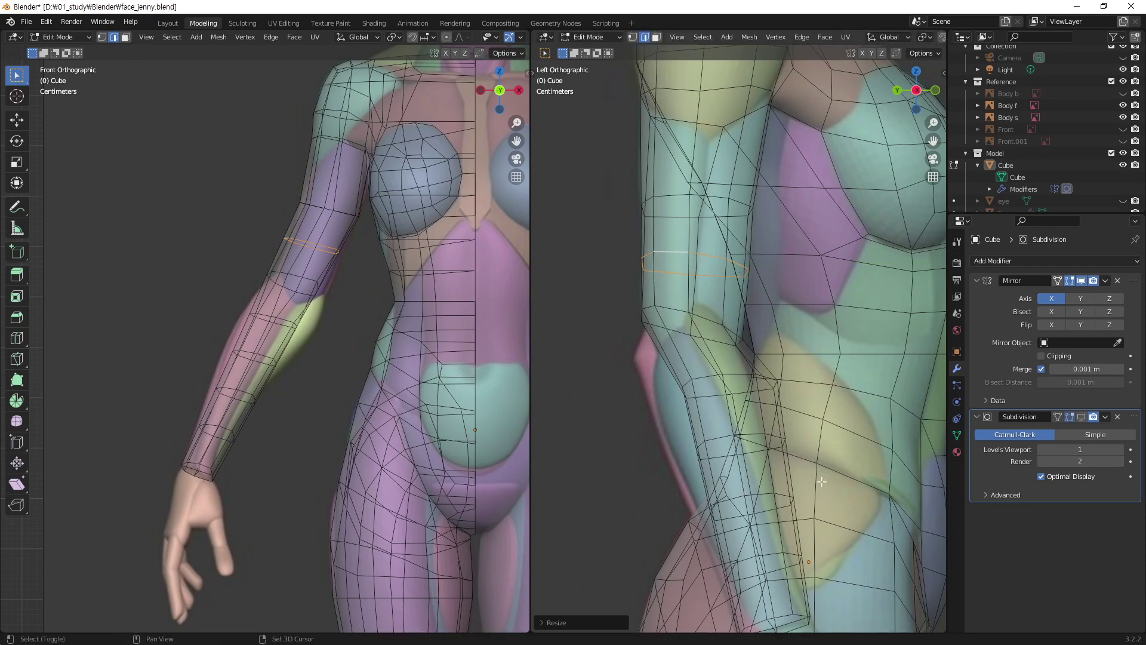
middle_click_drag(836, 442, 813, 341, "shift")
- Move the lower arm loop front-to-back along Y
left_click(726, 240, "alt")
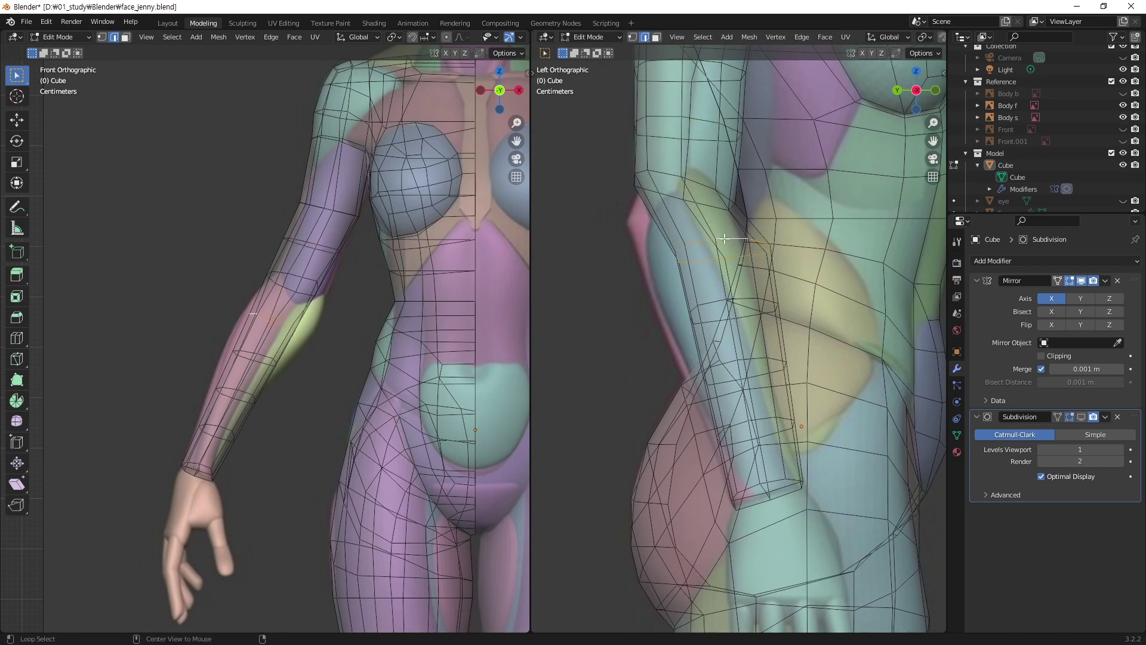
key("g")
key("y")
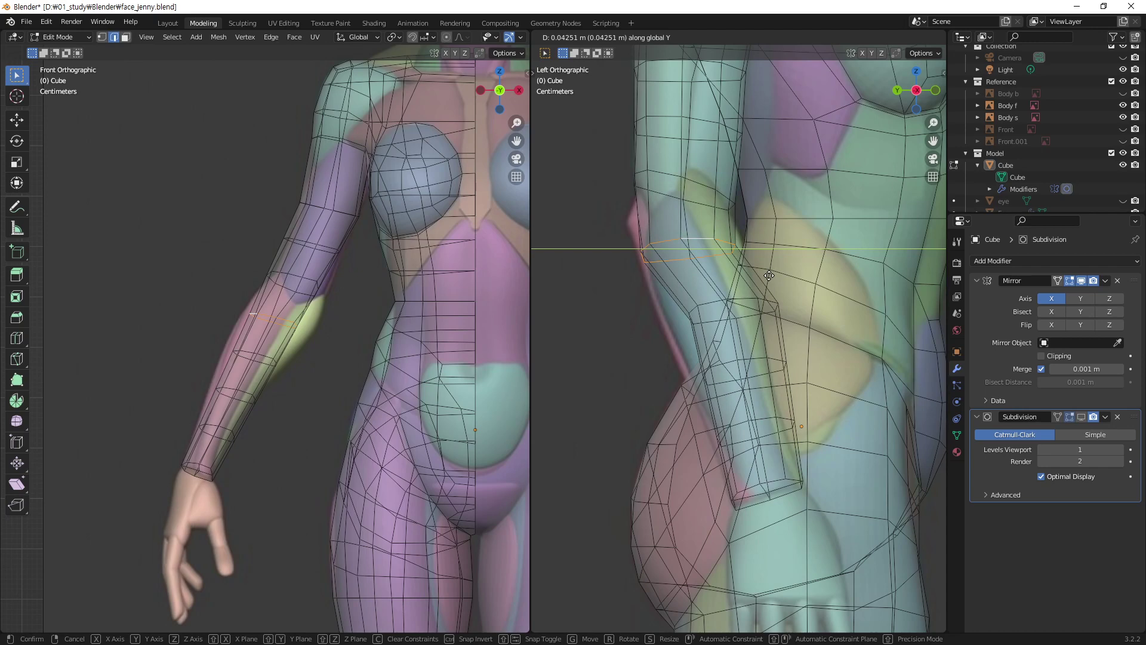
left_click(769, 276)
- Lower and tilt the elbow loop about 4.4°, then stretch it 1.0403 along Y
left_click(702, 184, "alt")
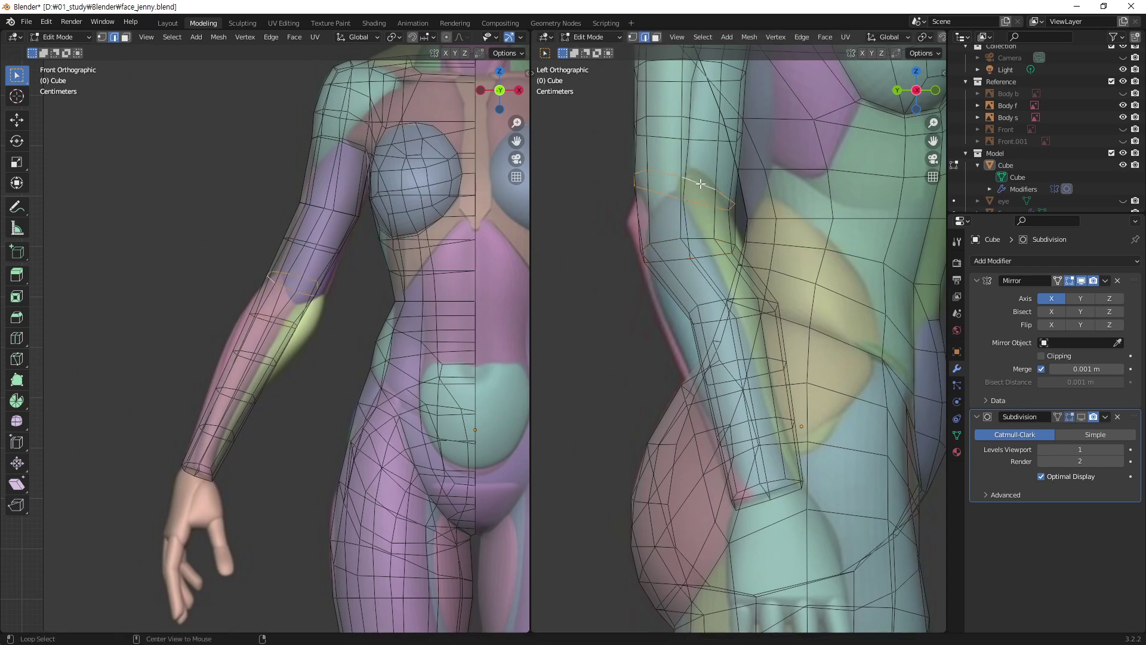
key("r")
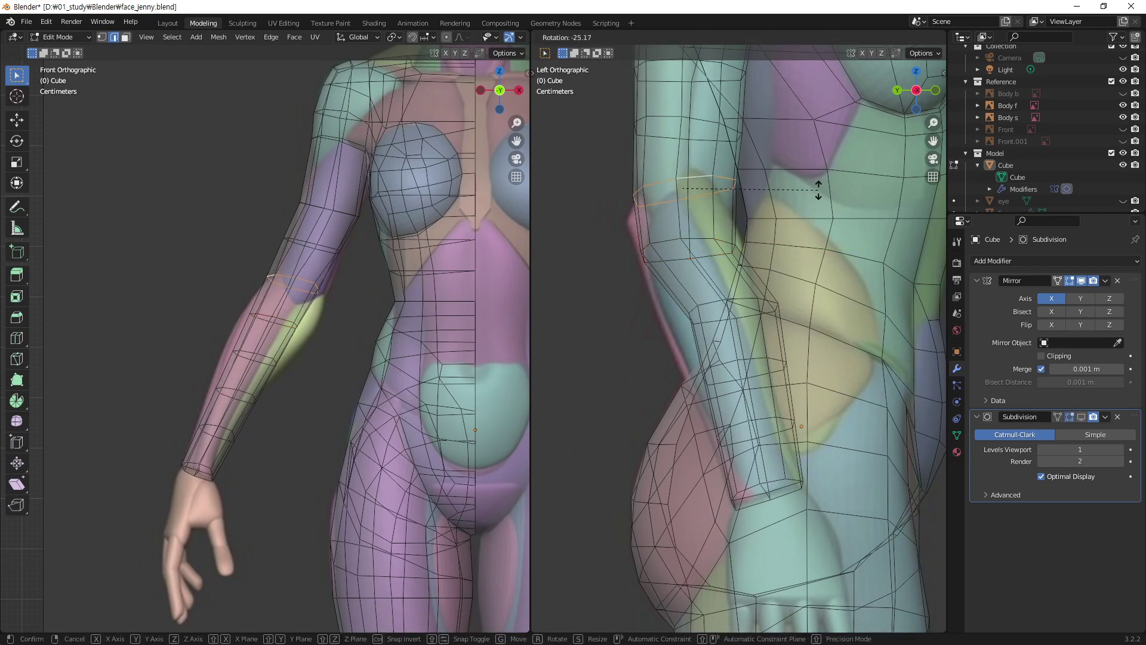
left_click(818, 203)
key("g")
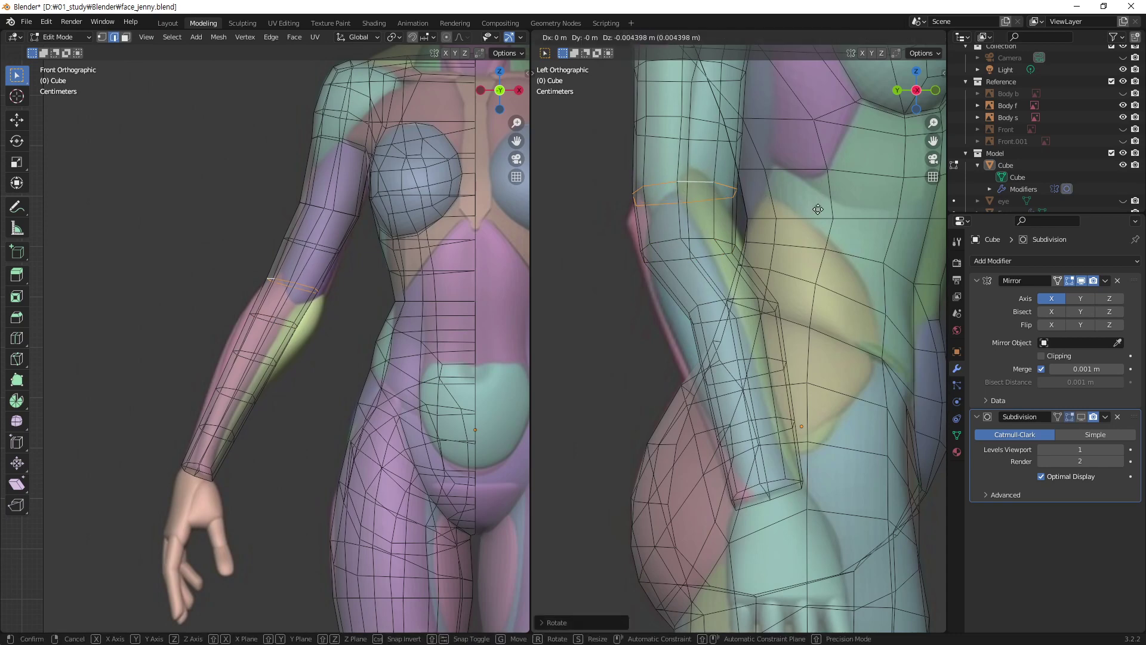
left_click(813, 226)
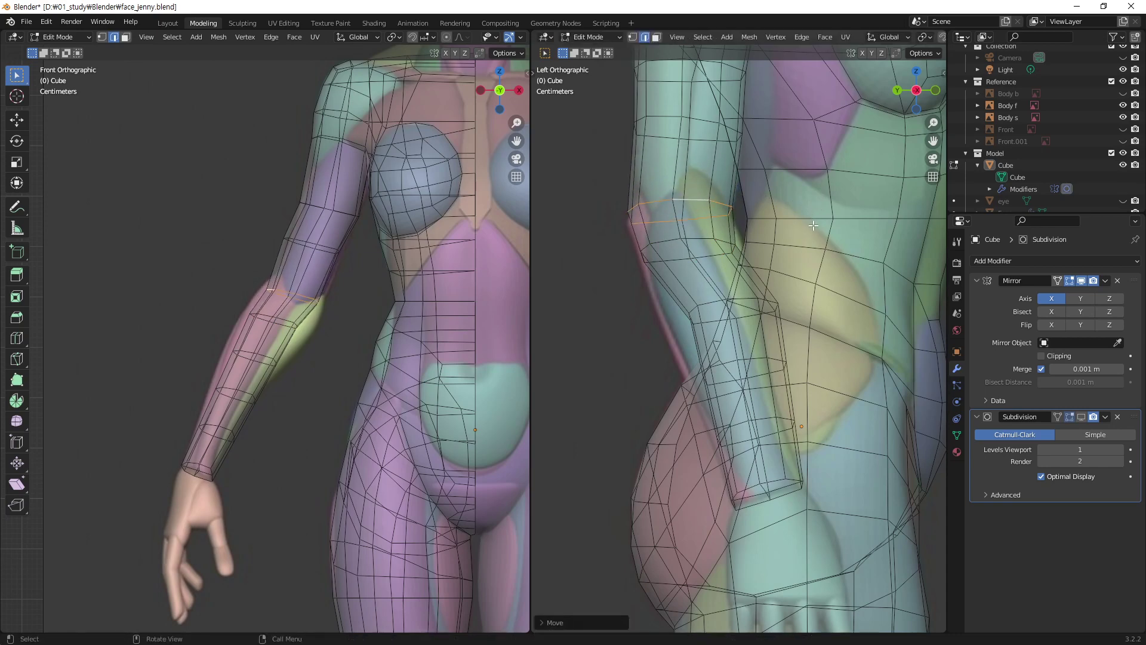
key("r")
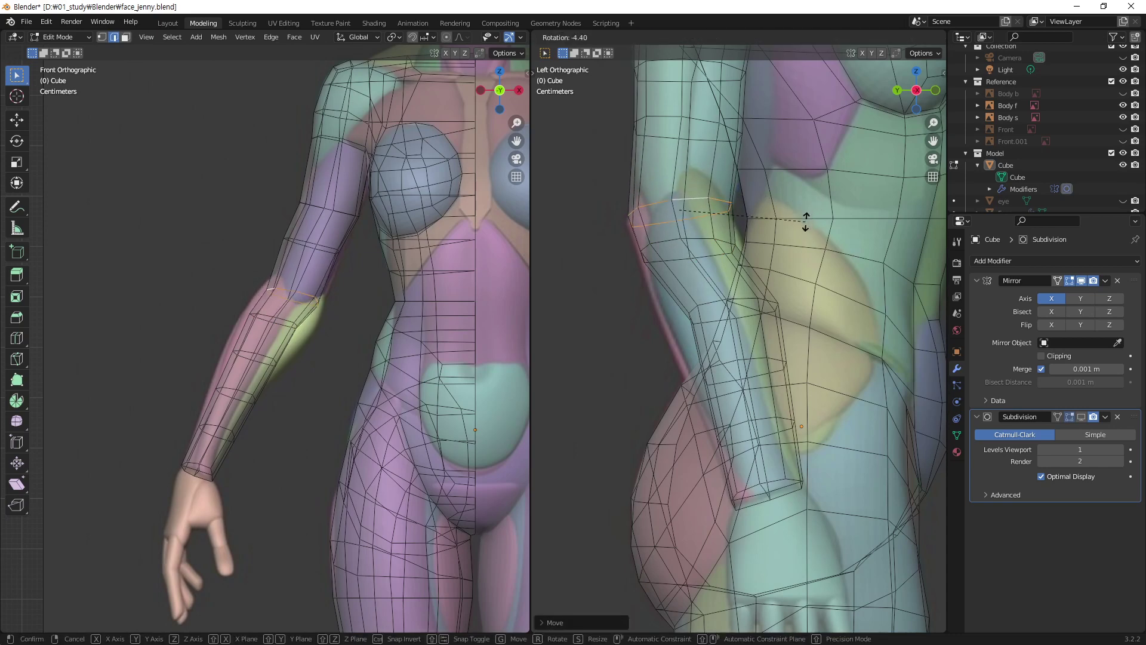
left_click(806, 222)
key("g")
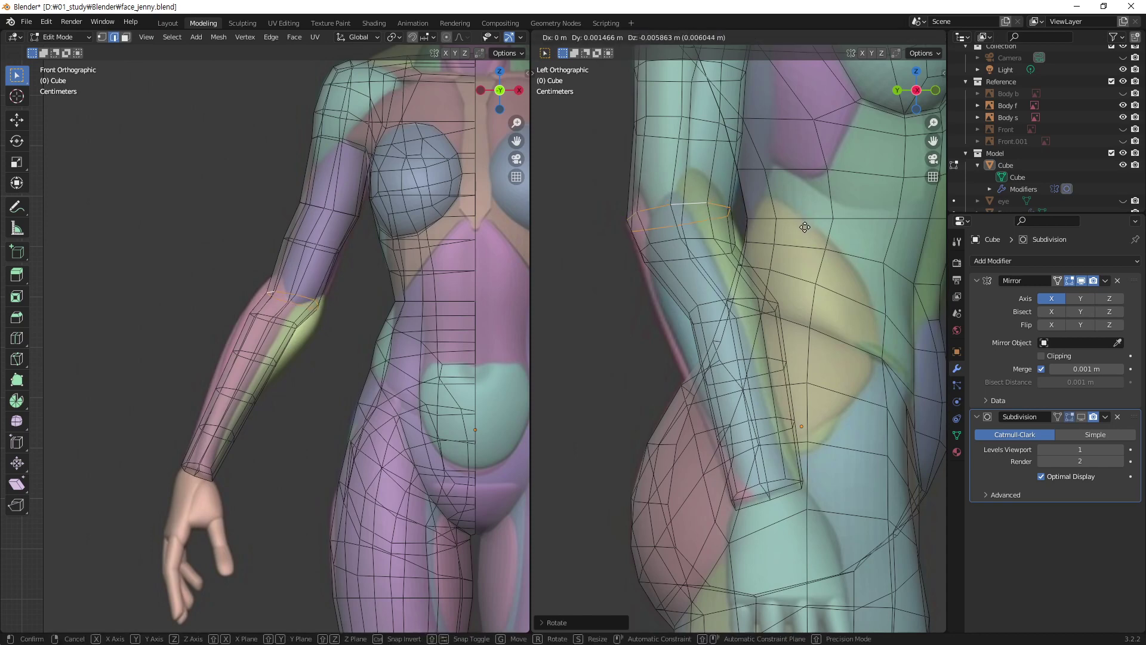
left_click(805, 227)
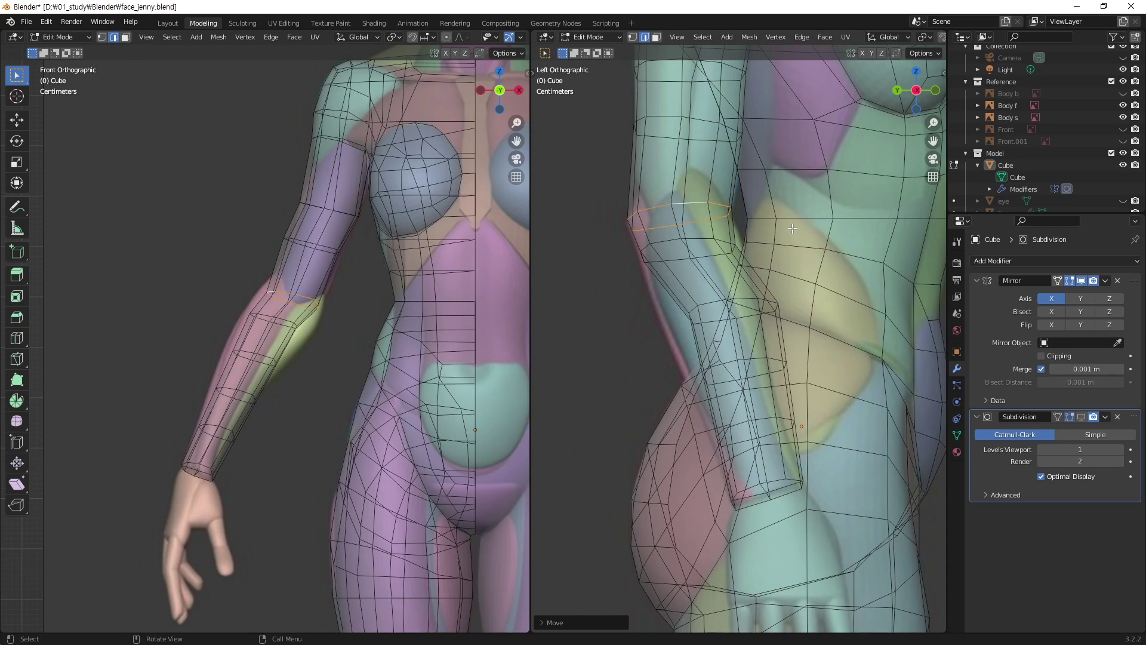
key("s")
key("y")
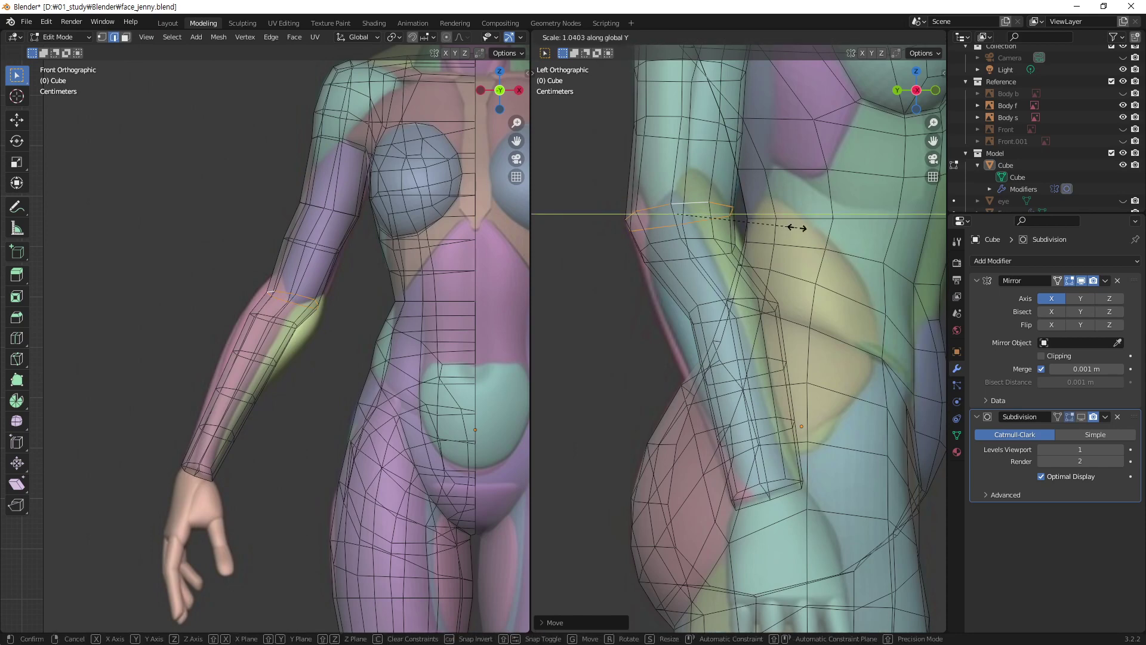
left_click(796, 228)
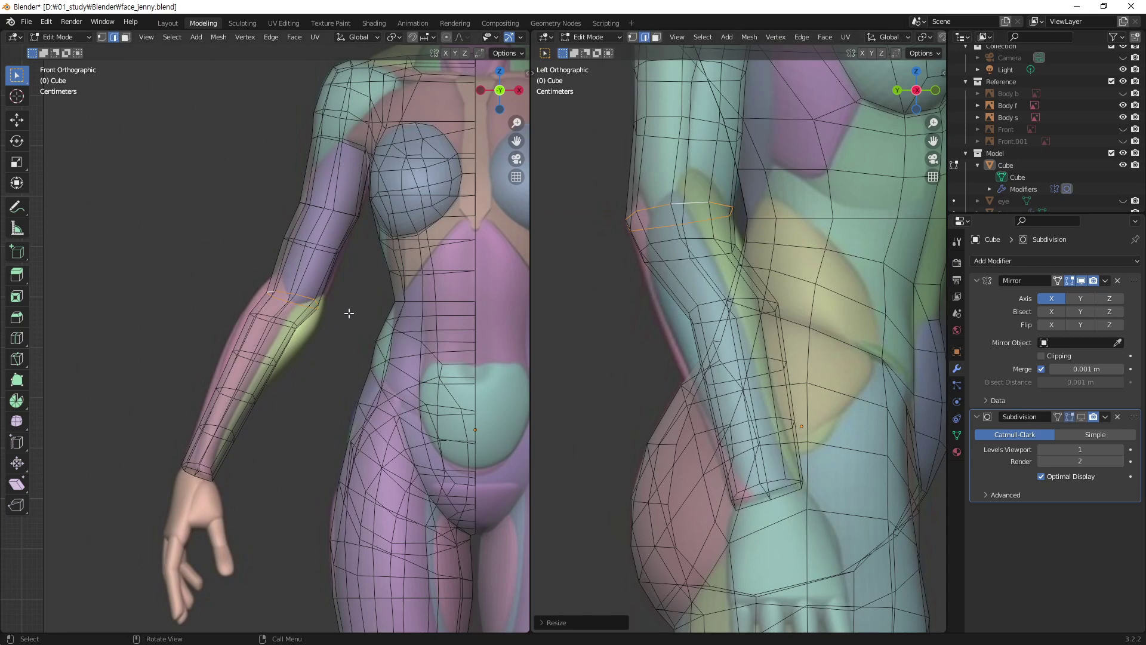
- Tilt the elbow loop 9.4° and widen it 1.255 along X in front view
key("r")
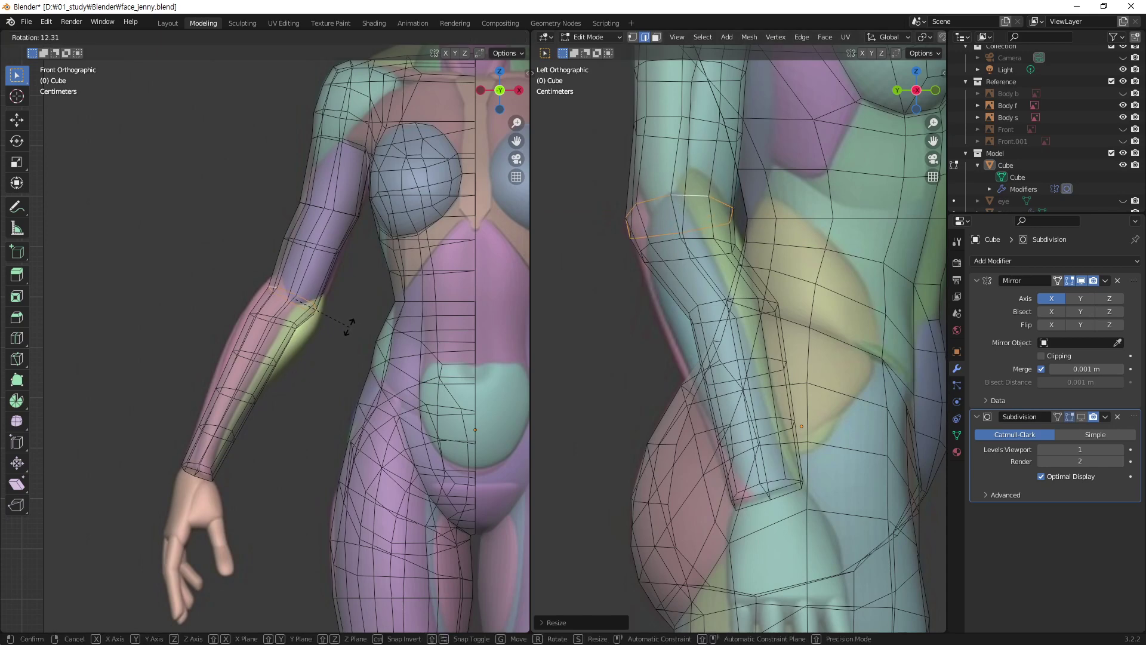
left_click(351, 325)
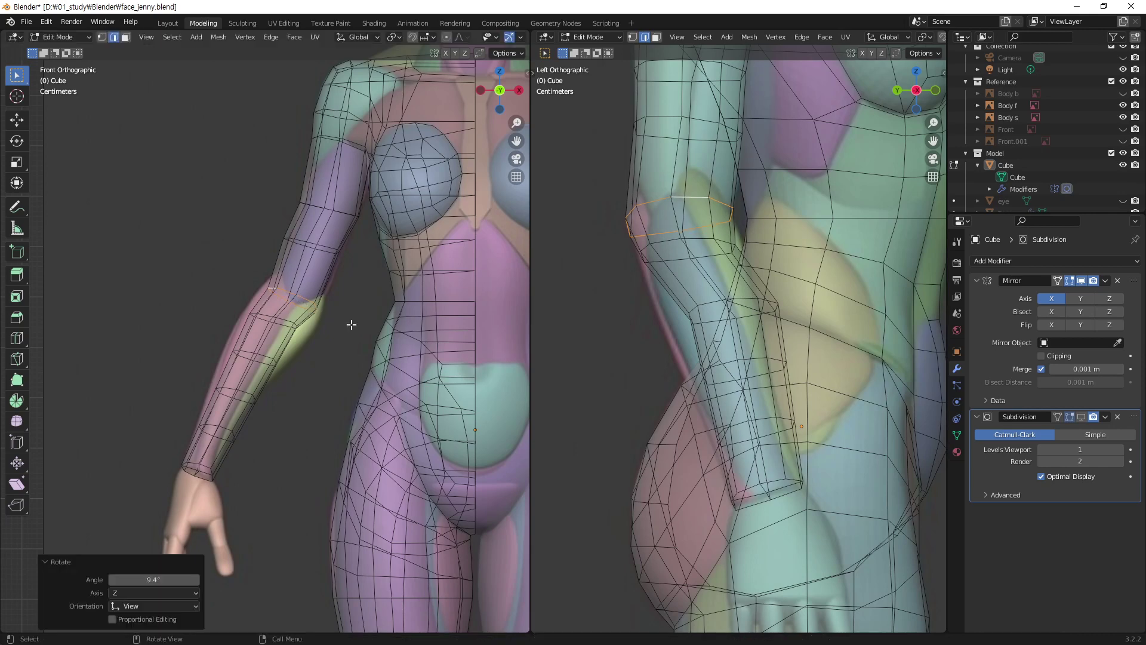
key("s")
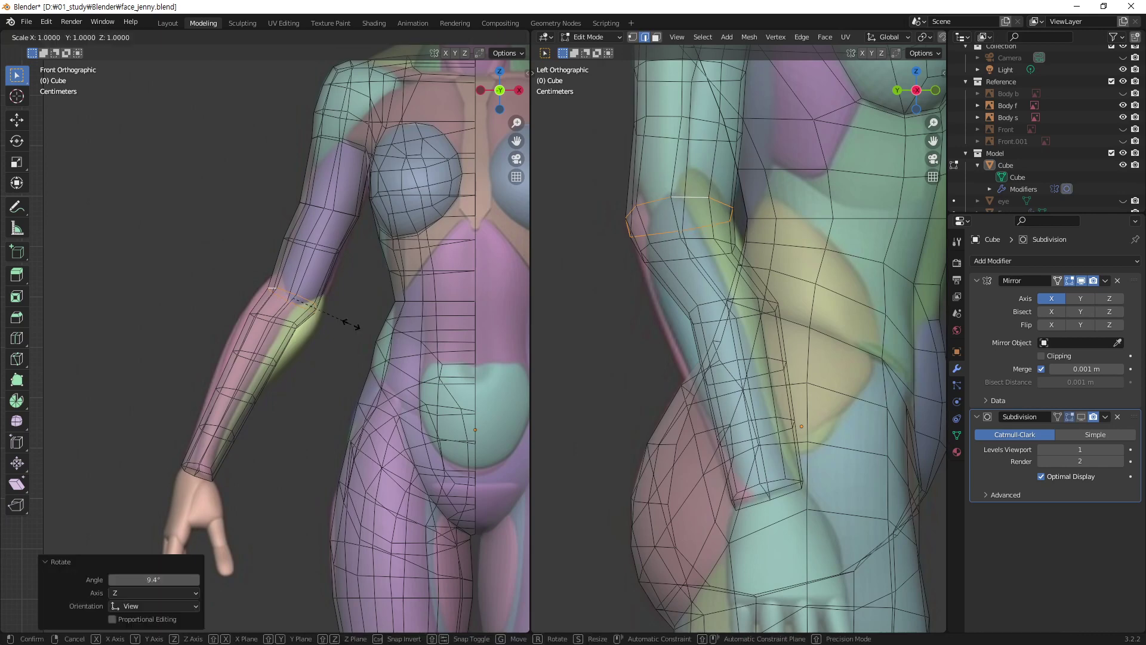
key("x")
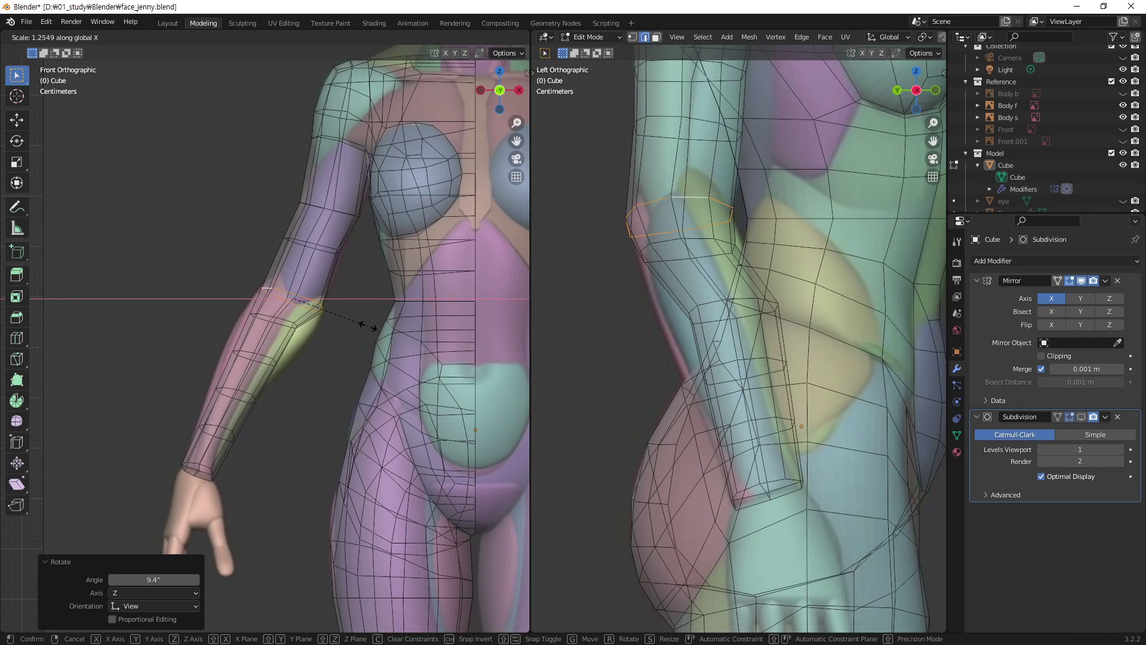
left_click(366, 326)
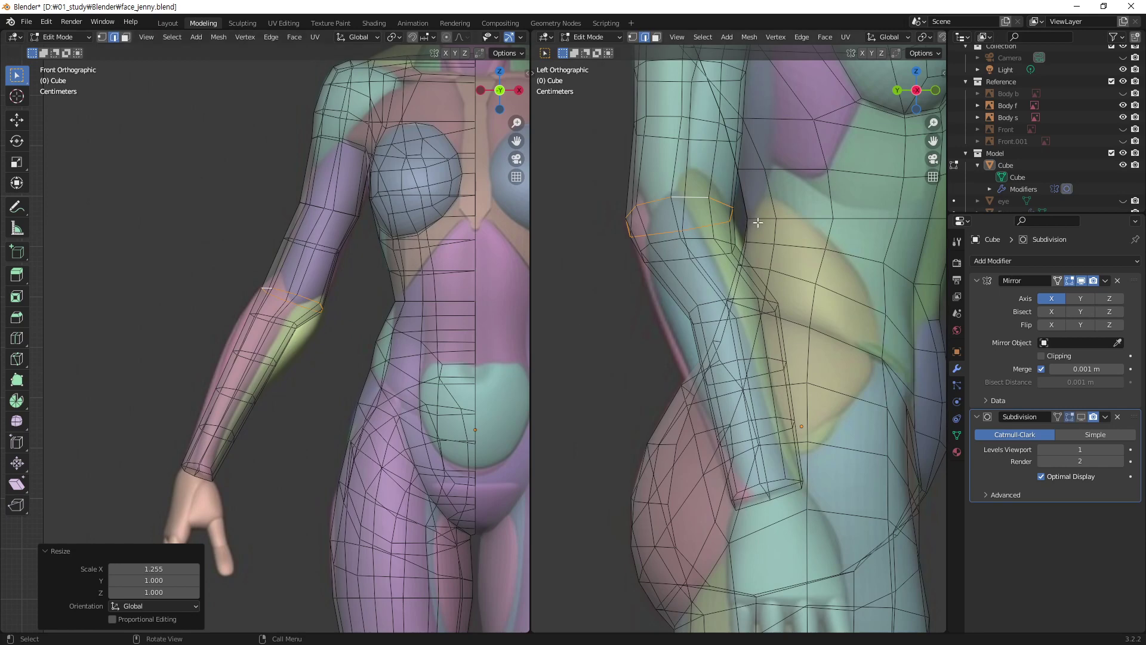
- Lower an upper-arm loop by about 0.019 m
left_click(326, 246, "alt")
key("g")
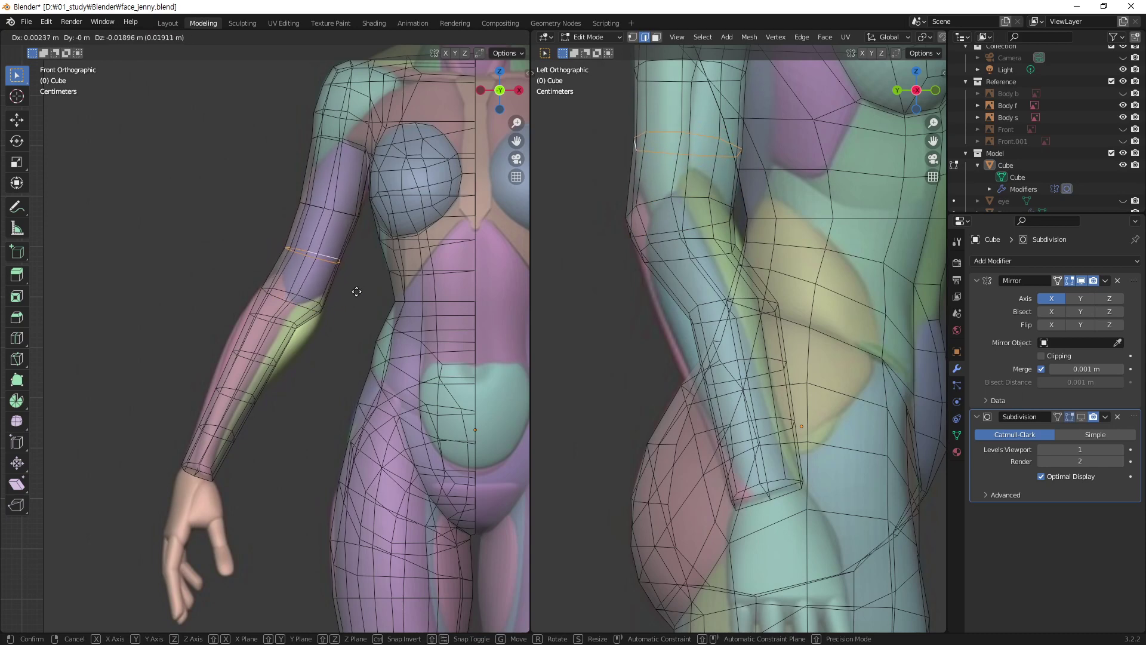
left_click(356, 292)
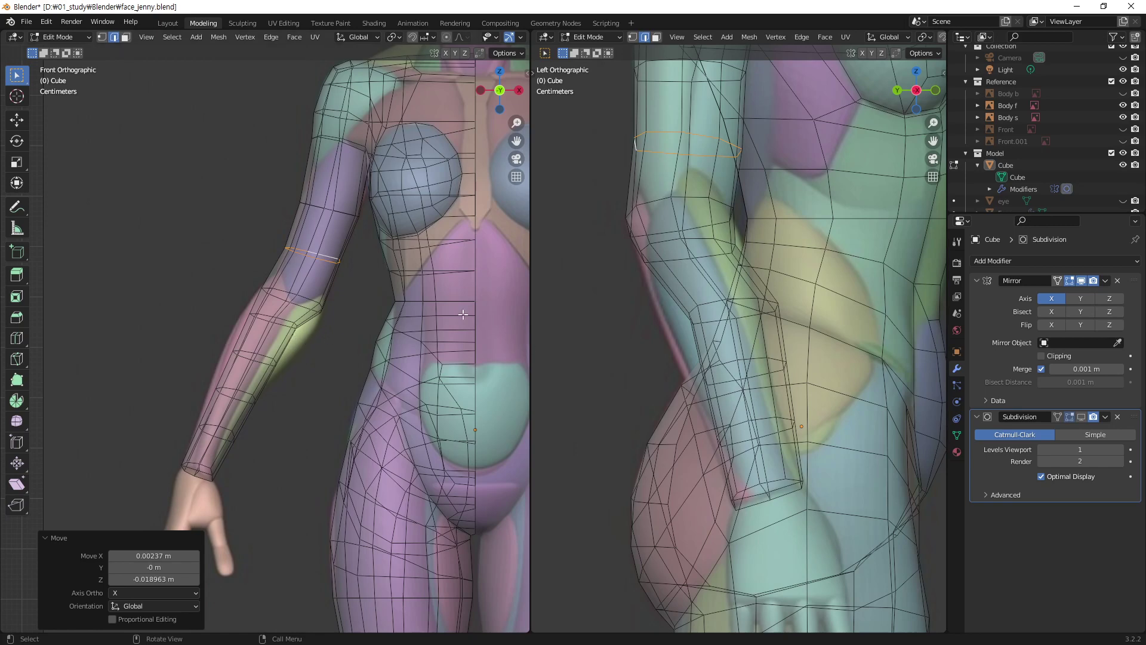
- Reposition a forearm loop and widen it front-to-back along Y
left_click(696, 240, "alt")
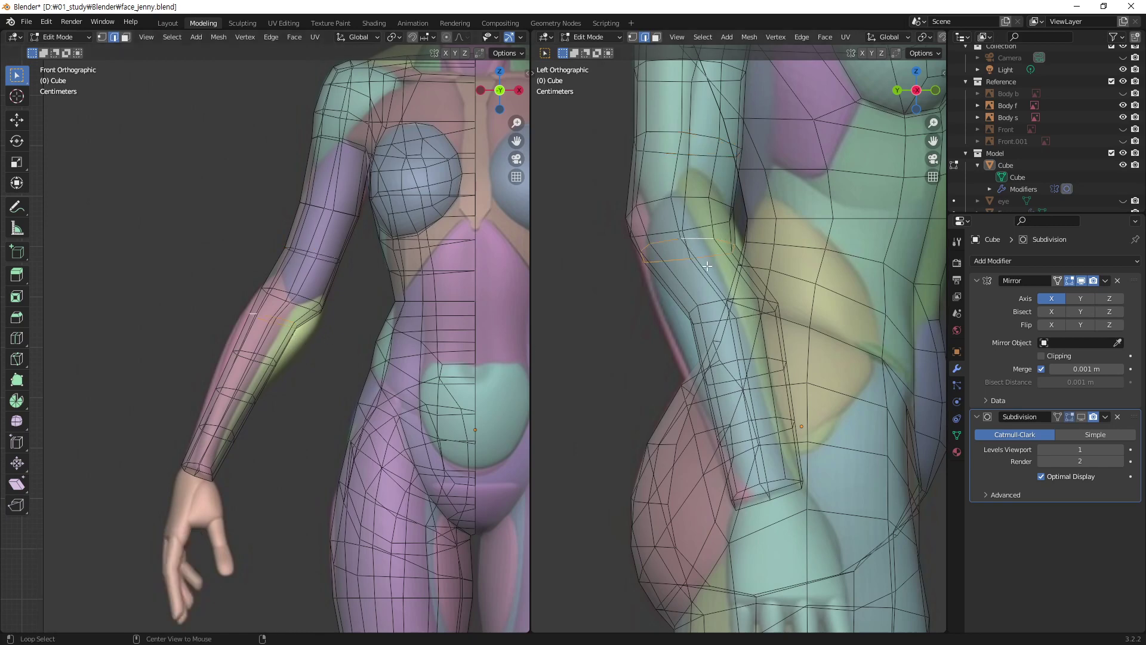
key("g")
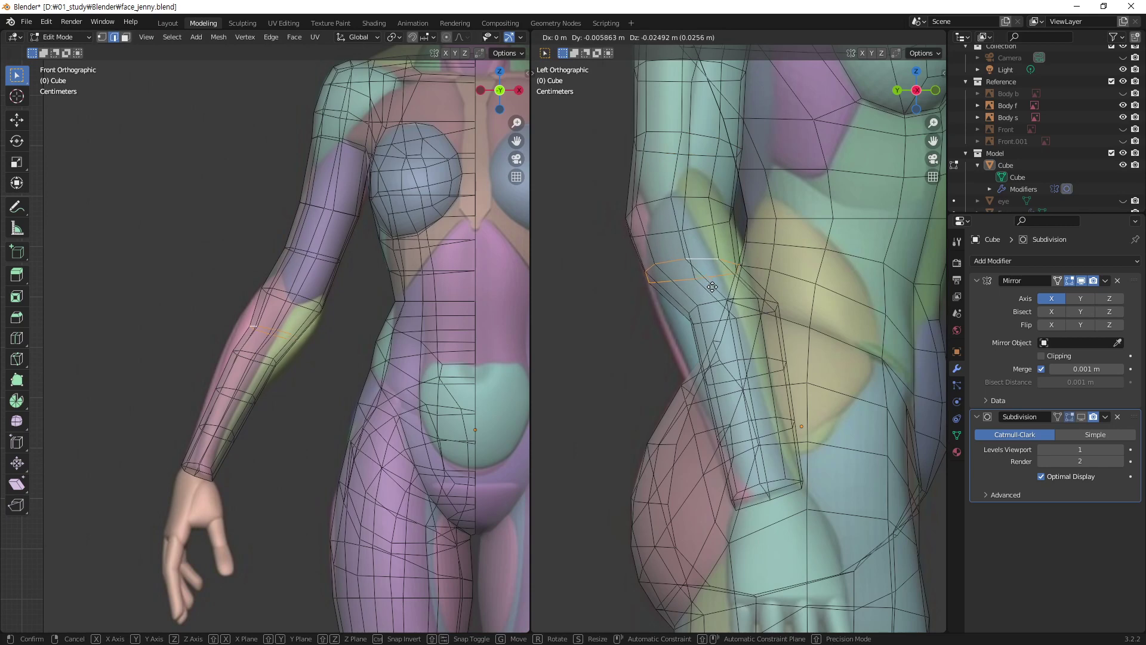
left_click(715, 286)
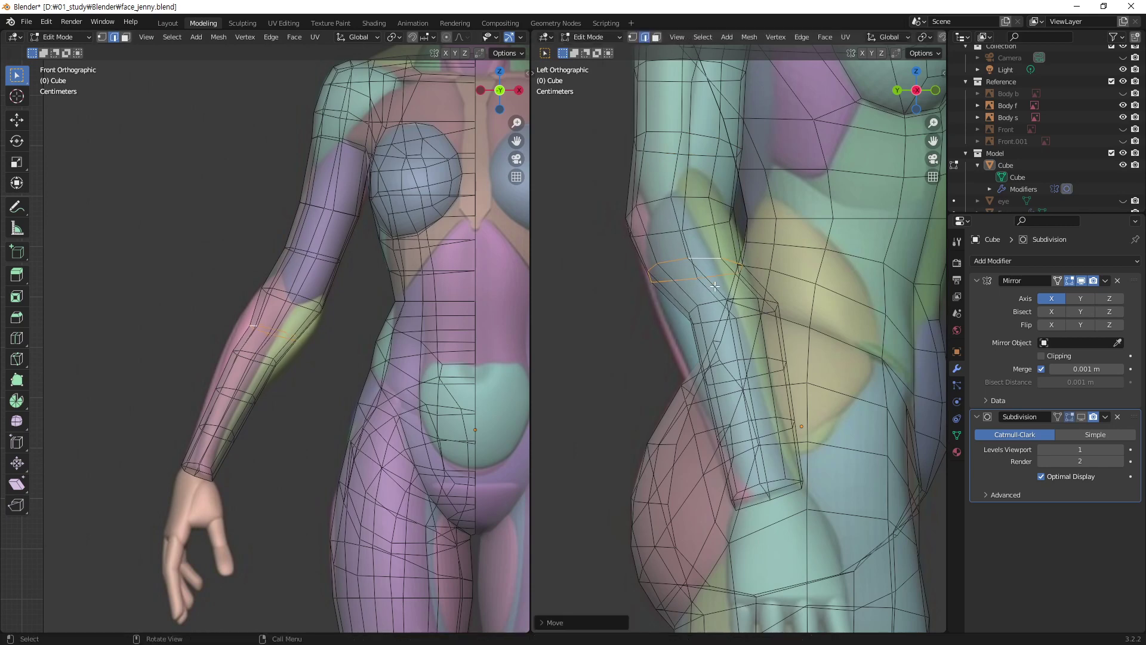
key("s")
key("y")
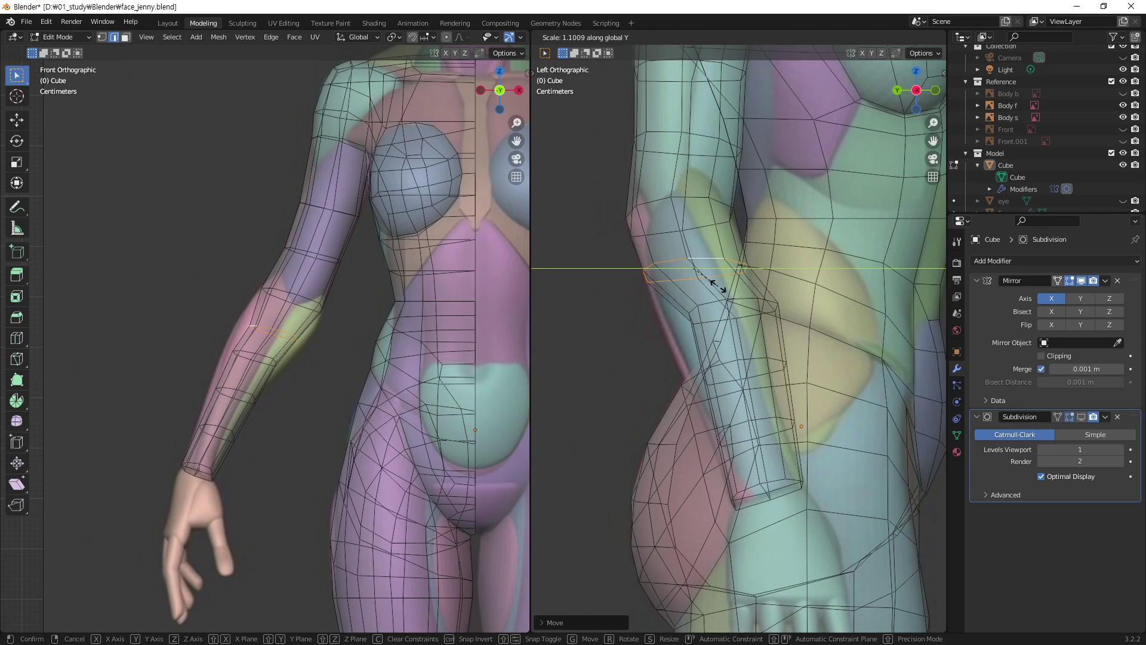
left_click(718, 287)
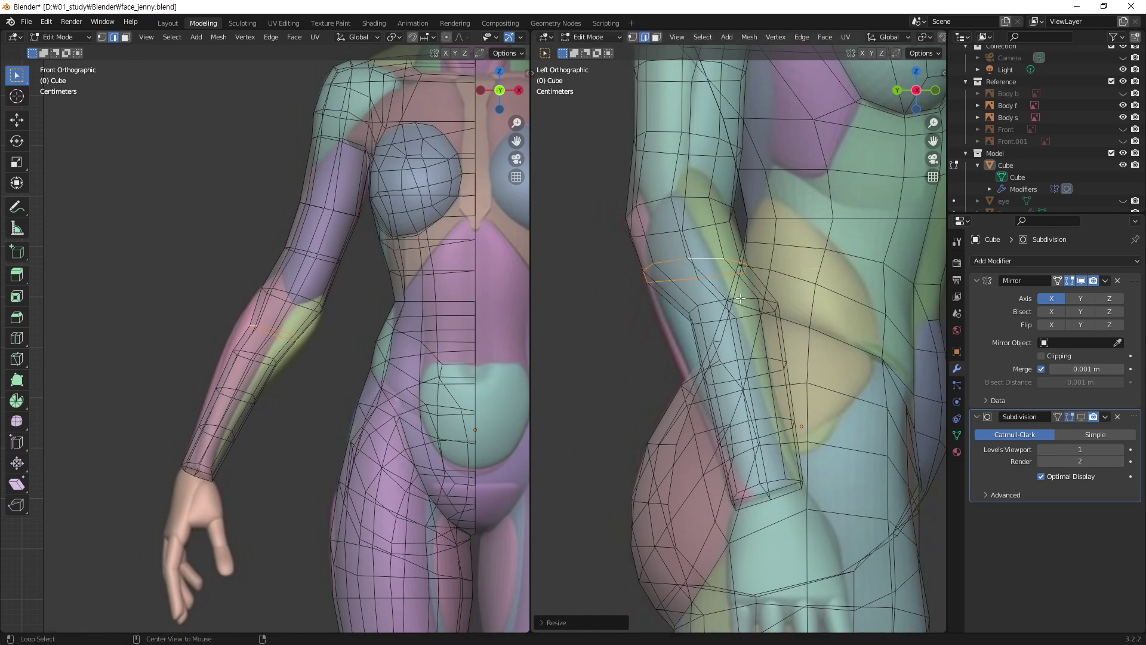
- Move the forearm loop down and forward, widen it along Y, and lower it further
key("g")
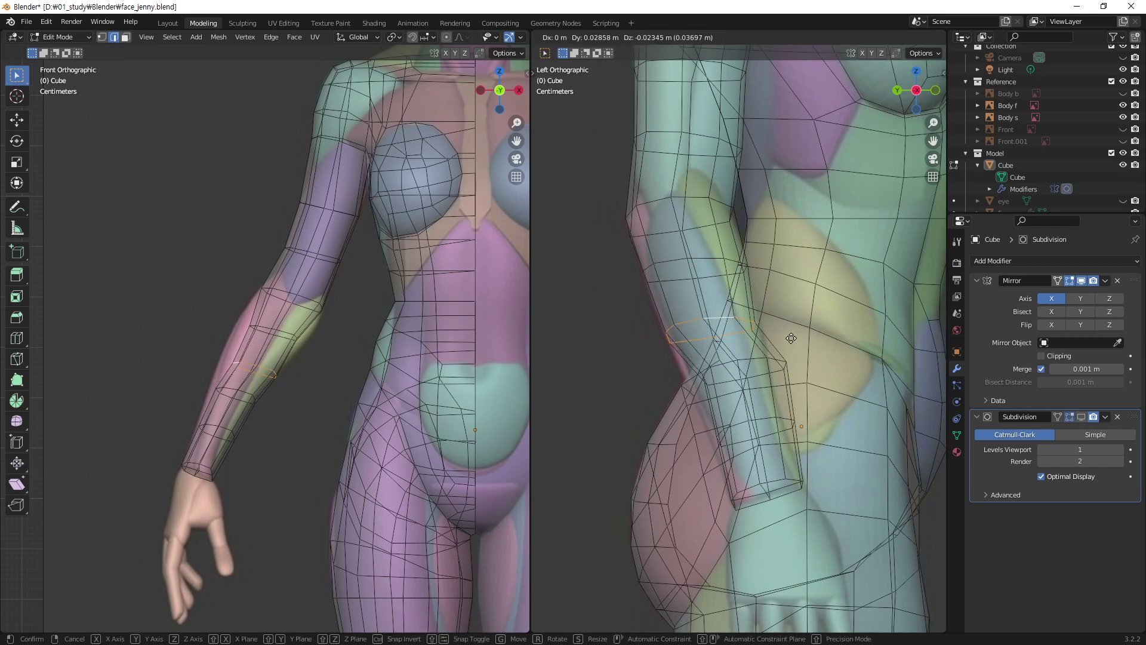
left_click(793, 338)
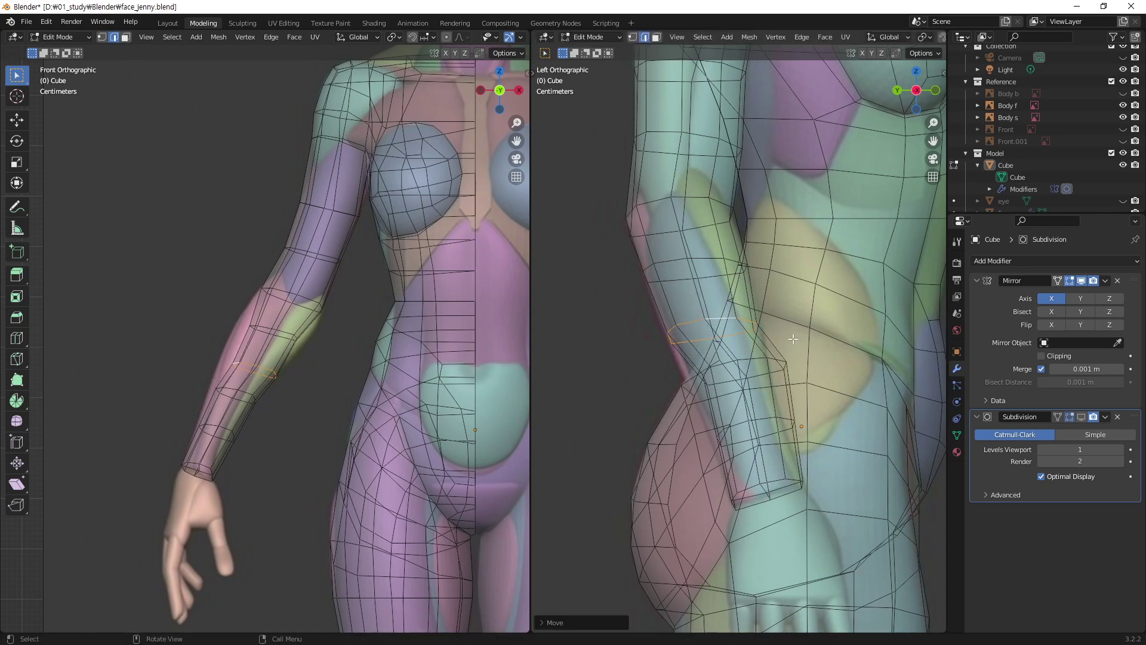
key("s")
key("y")
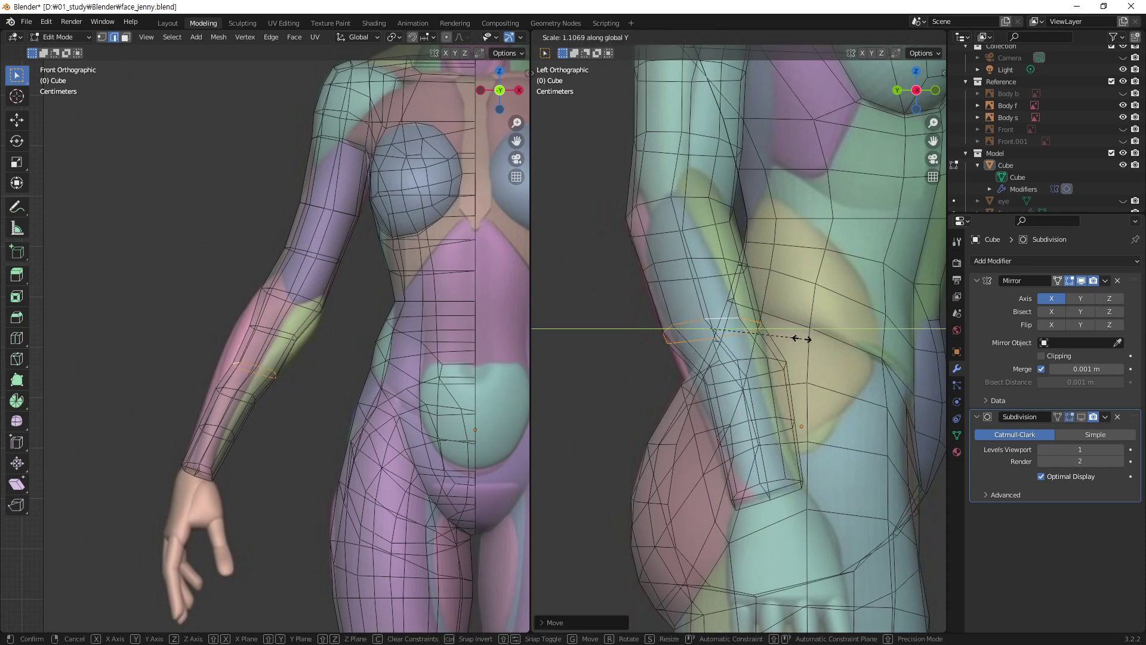
left_click(802, 338)
key("g")
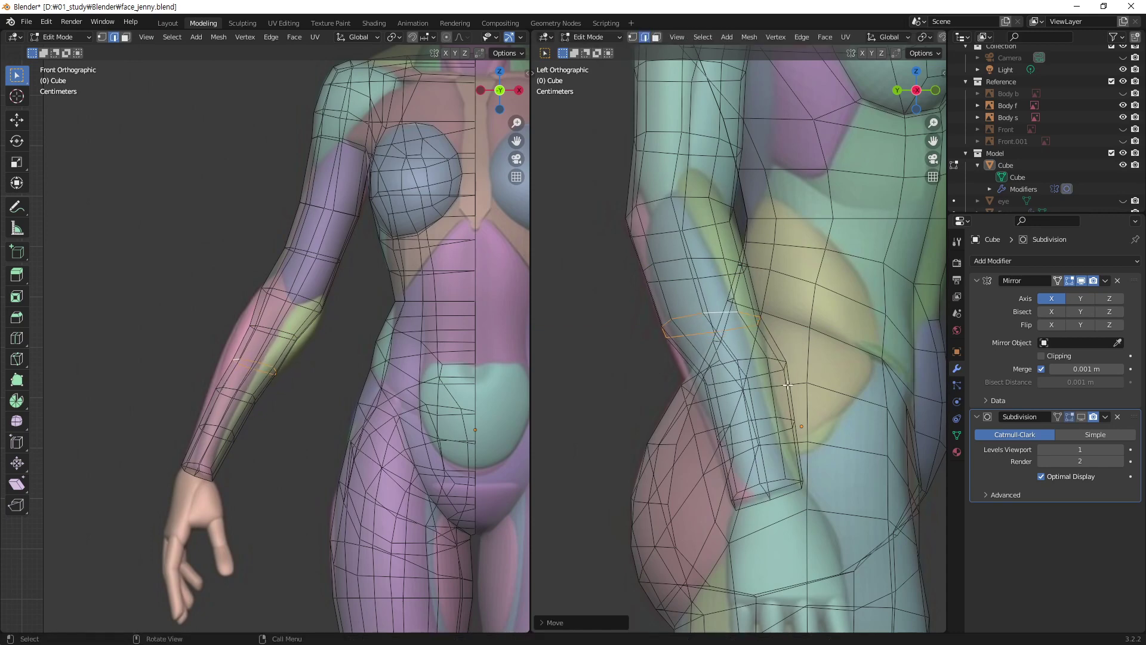
left_click(756, 359)
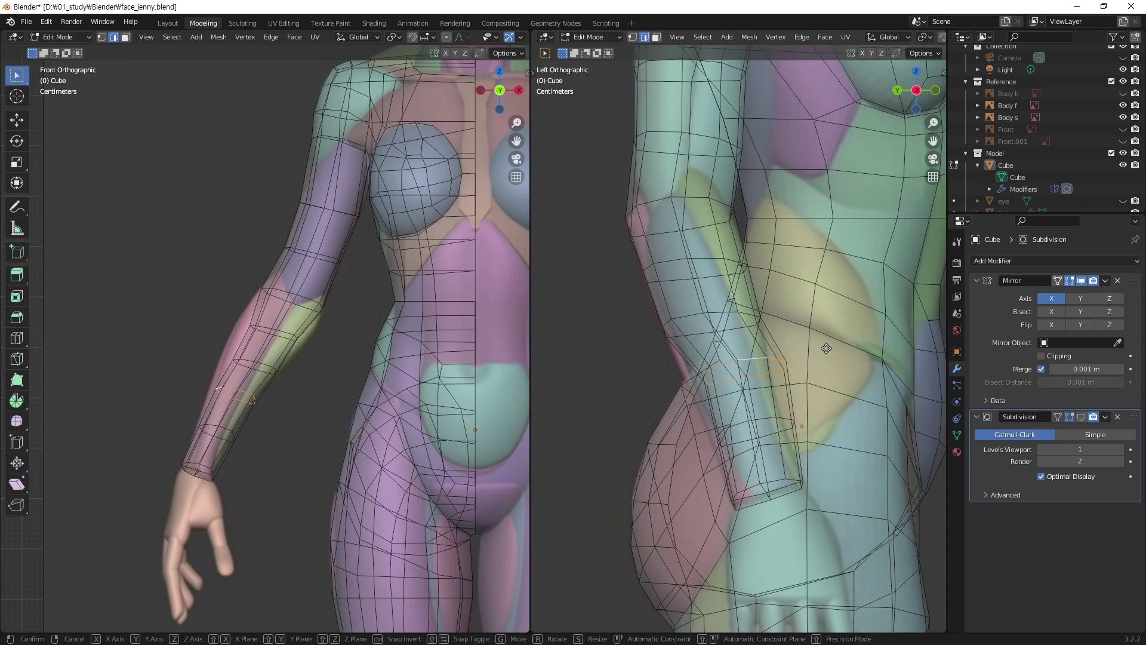
- Move the next edge loop, then cancel the resize and undo the move
key("g")
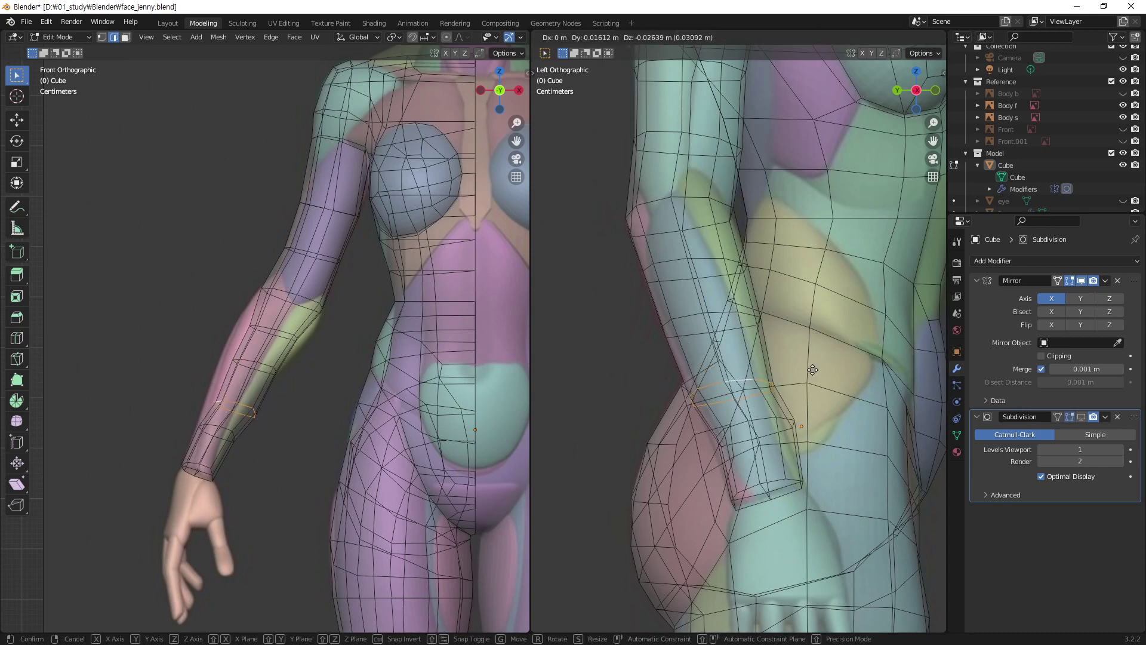
left_click(814, 370)
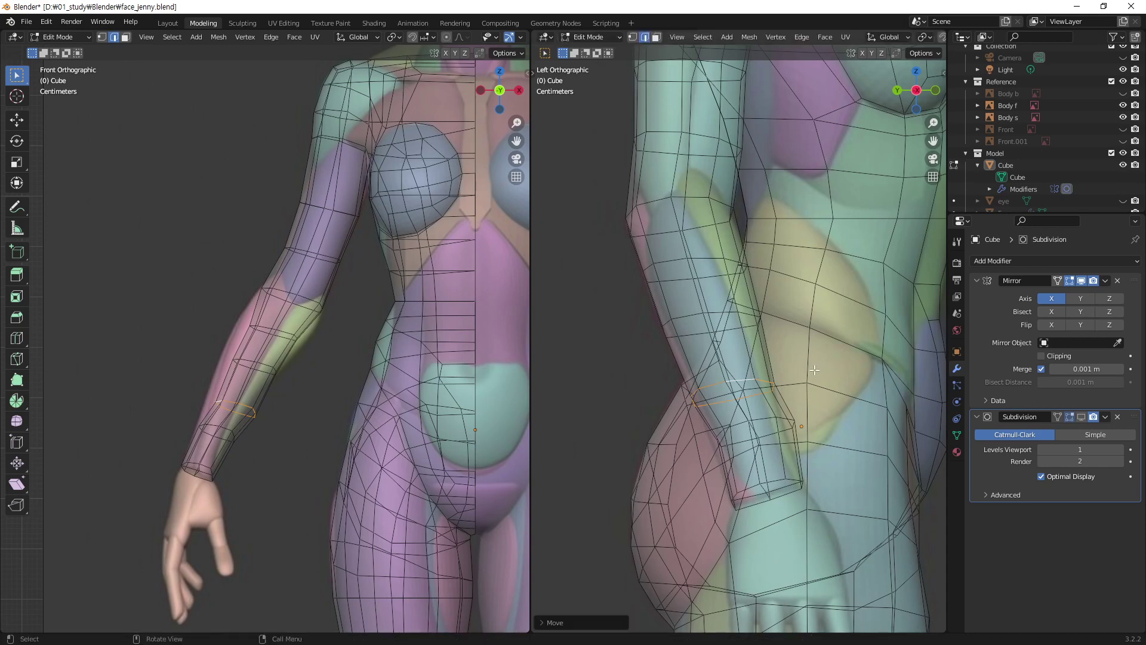
key("s")
key("y")
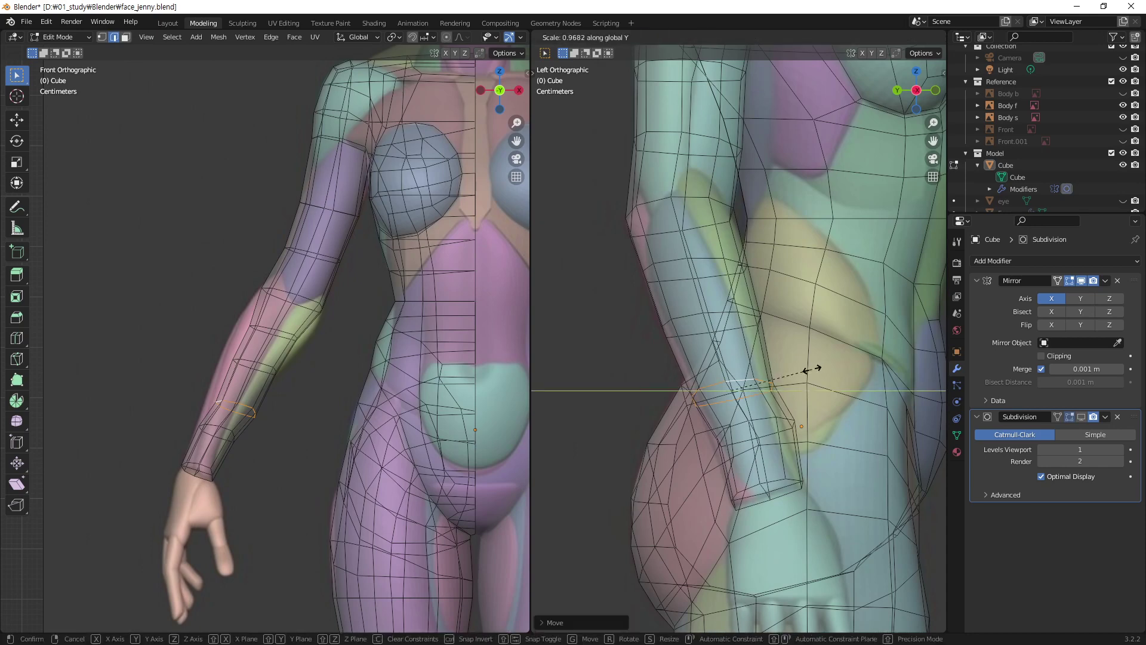
right_click(811, 369)
key("ctrl+z")
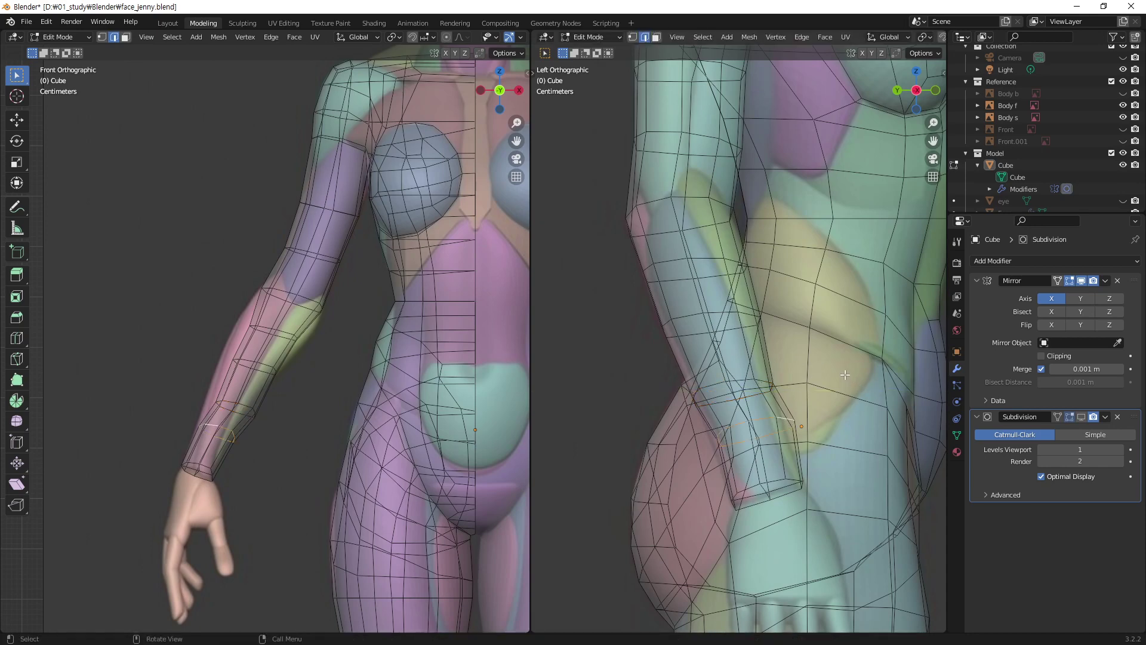
- Reposition the edge loop, narrow it front-to-back, and shift it along Y
key("g")
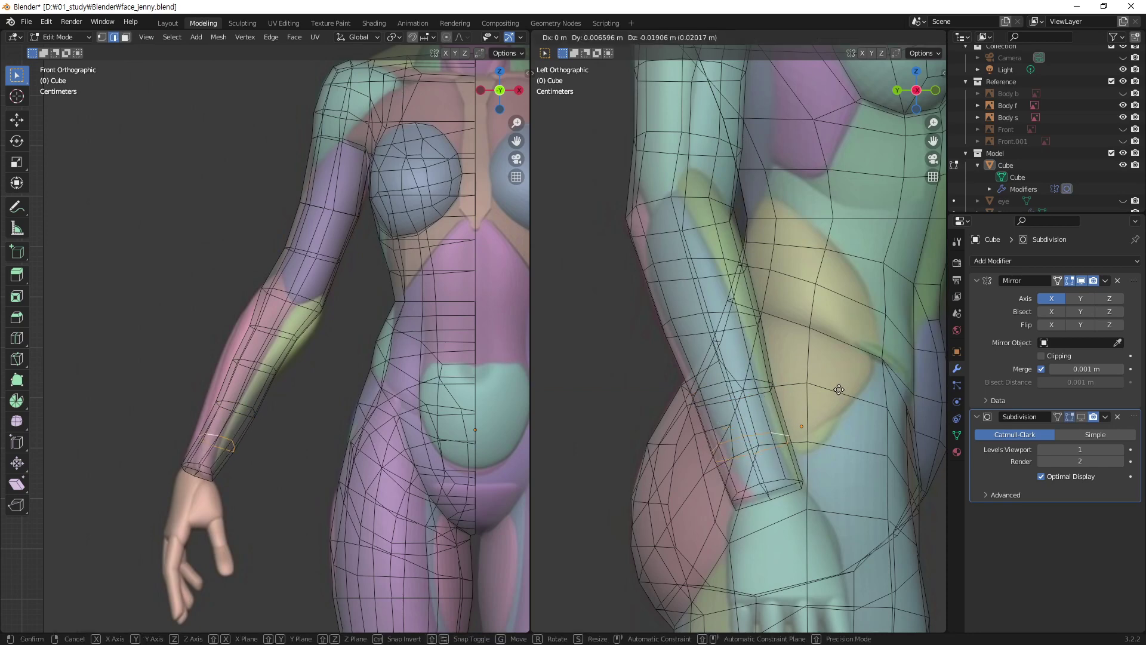
left_click(839, 389)
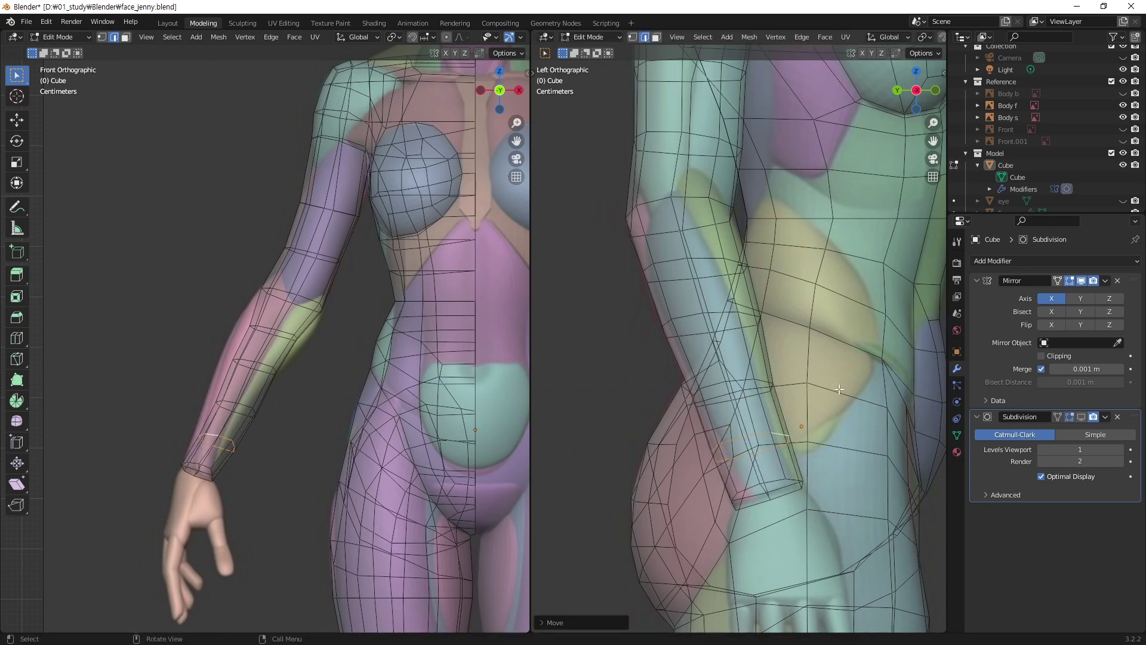
key("s")
key("y")
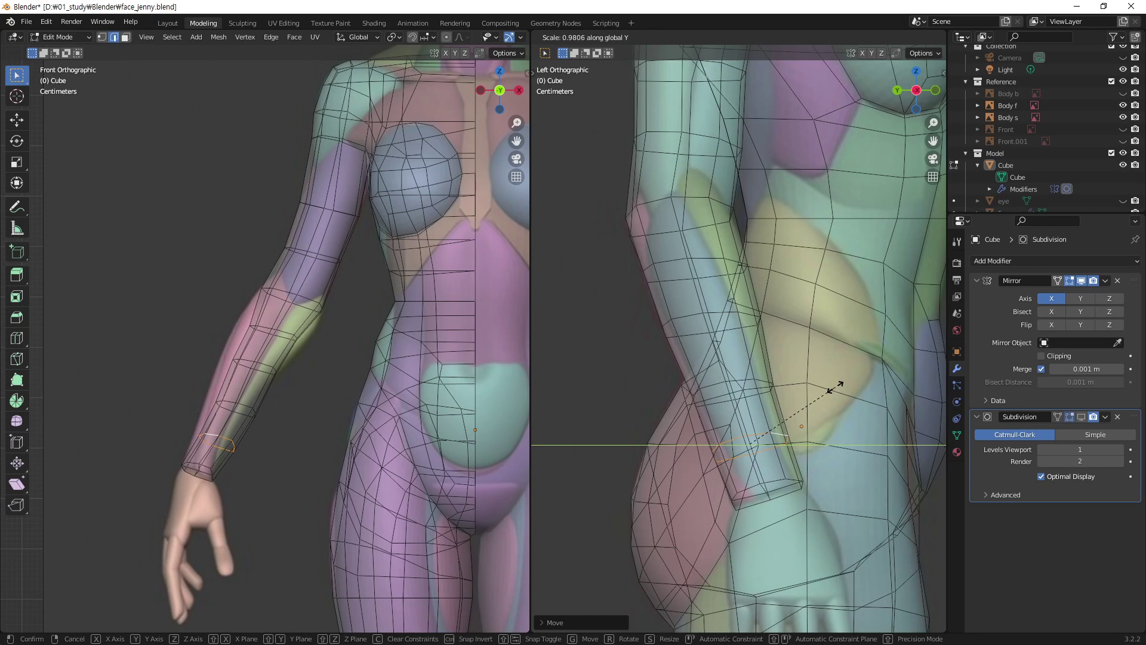
left_click(835, 387)
key("g")
key("y")
left_click(835, 391)
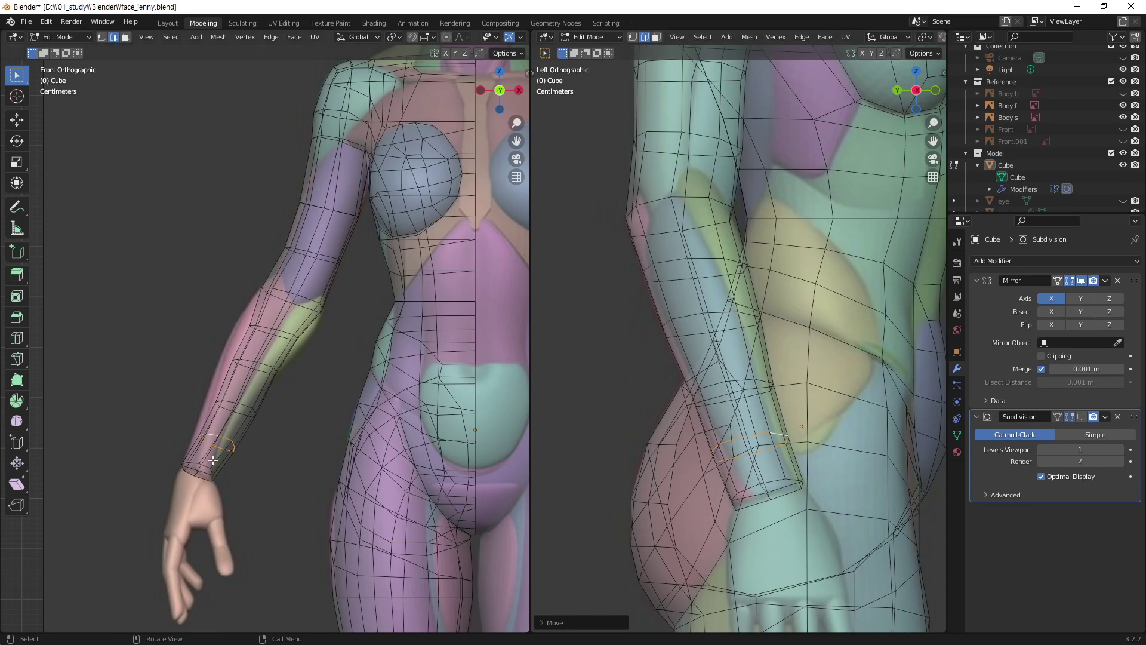
- In front view, widen a forearm loop to 1.559 along X, tilt it 12.7°, then narrow to 0.916
left_click(286, 333, "alt")
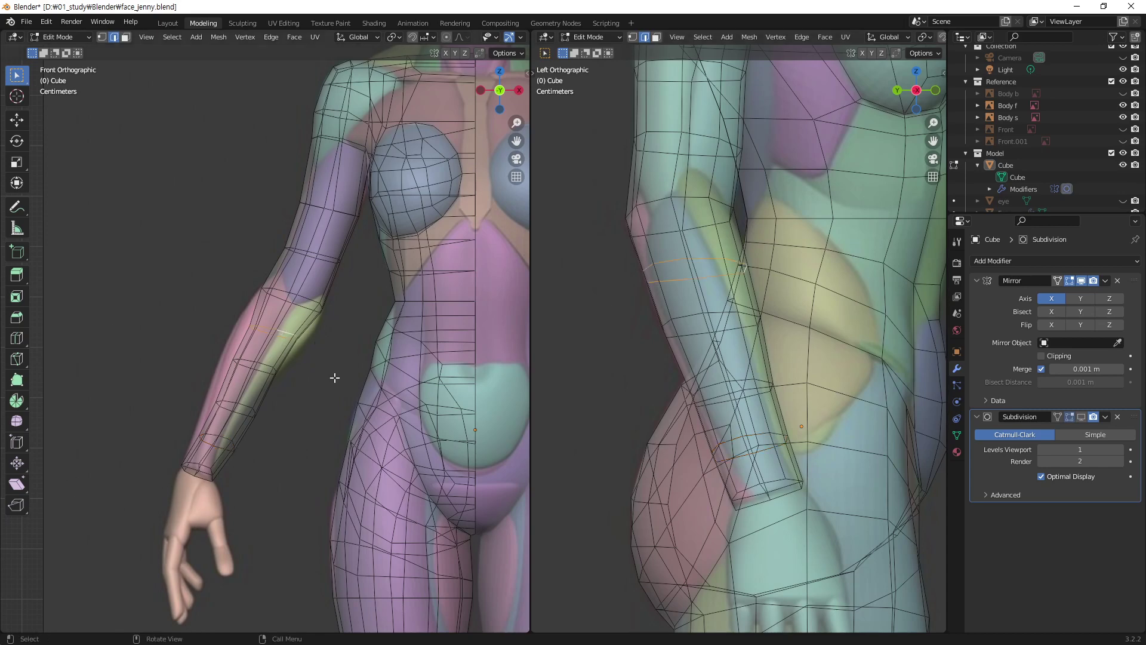
key("s")
key("x")
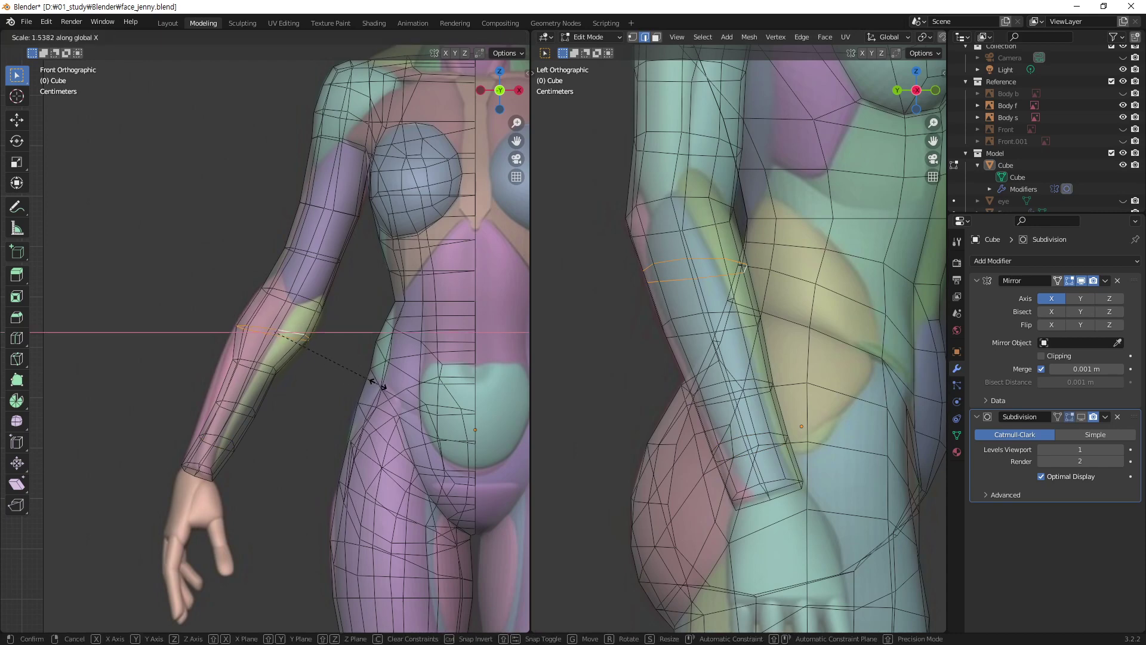
left_click(380, 382)
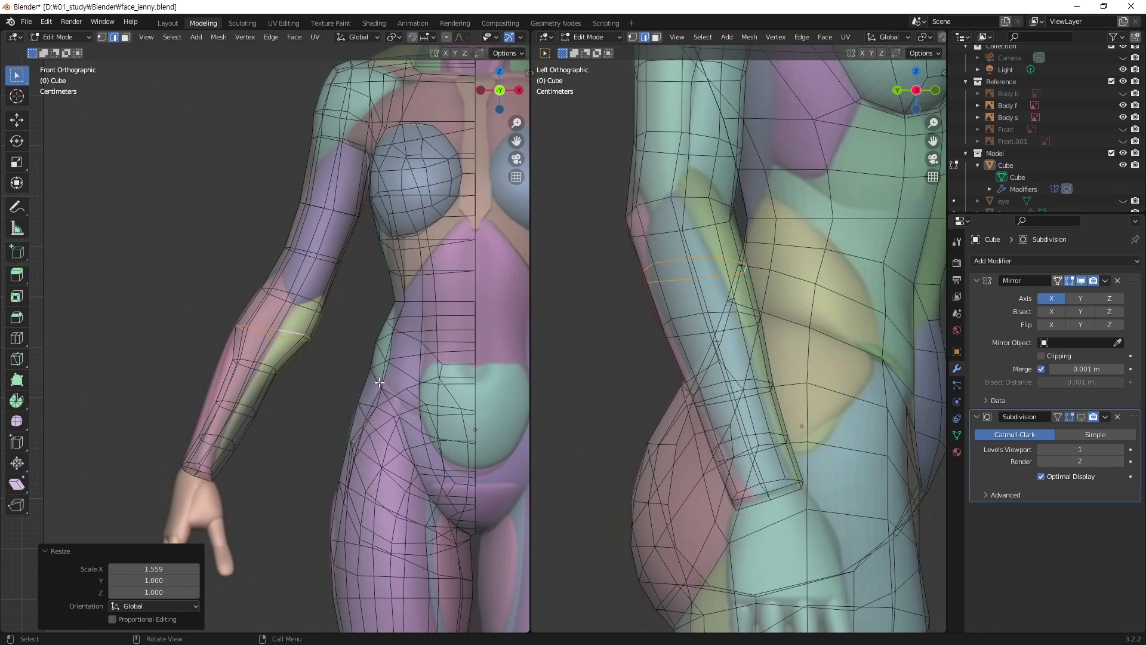
key("g")
key("x")
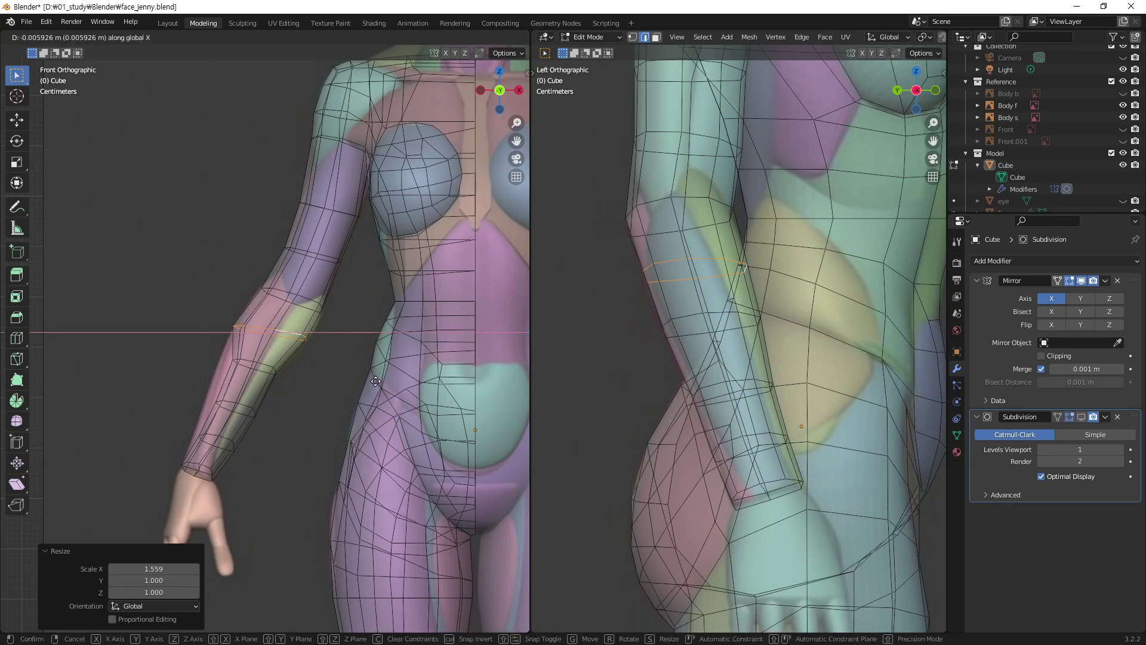
left_click(375, 381)
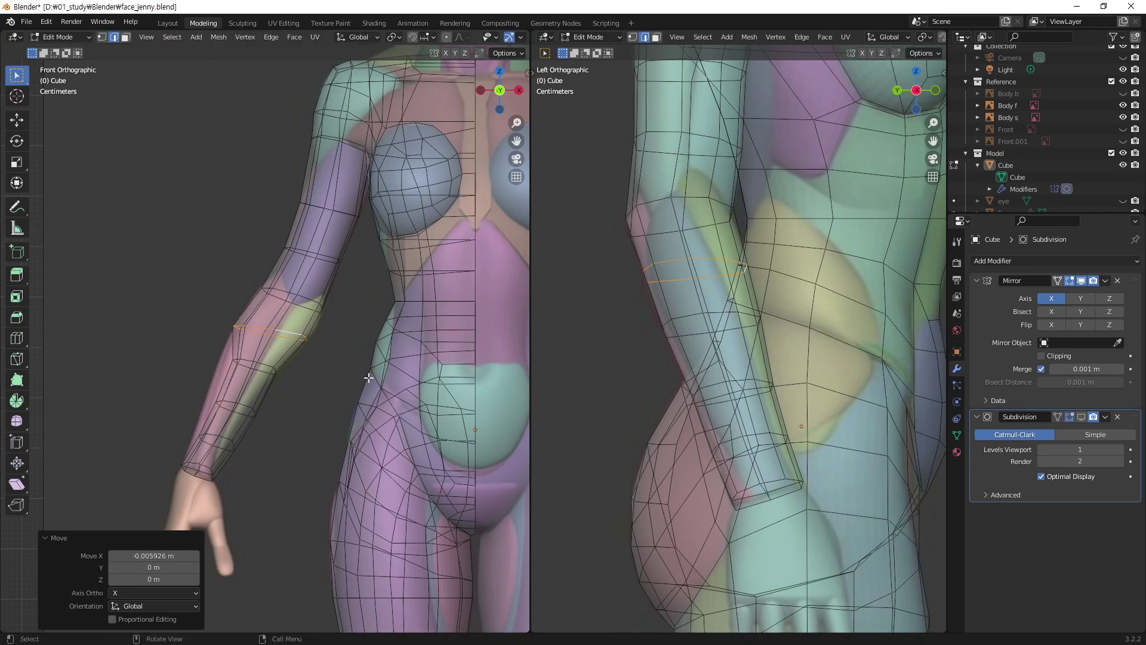
key("r")
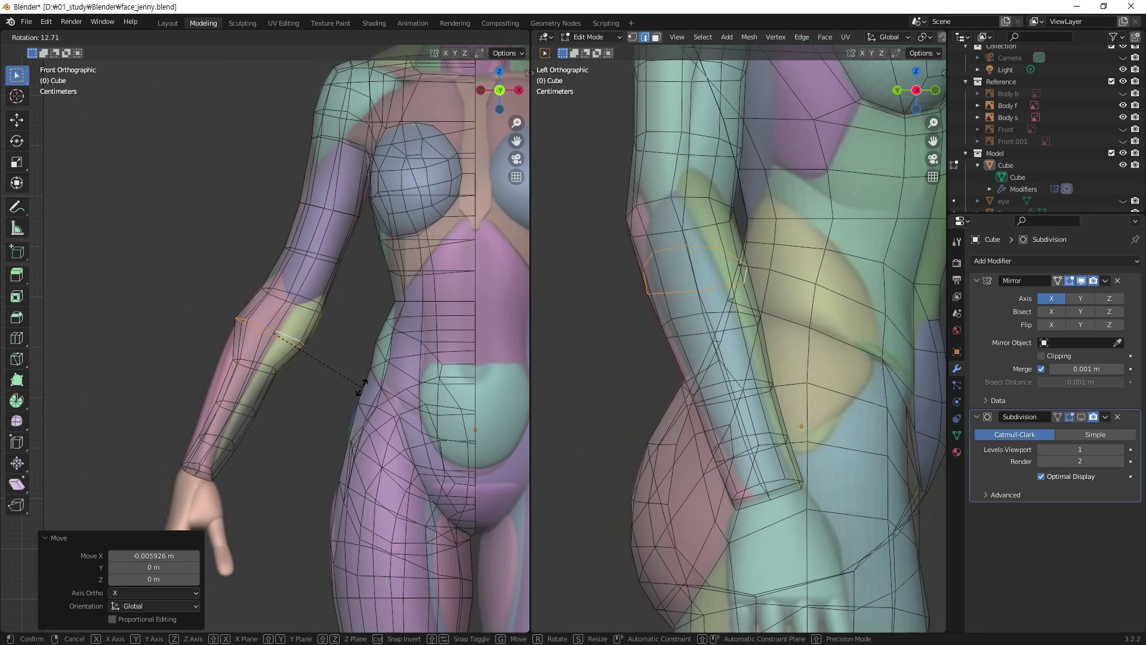
left_click(362, 386)
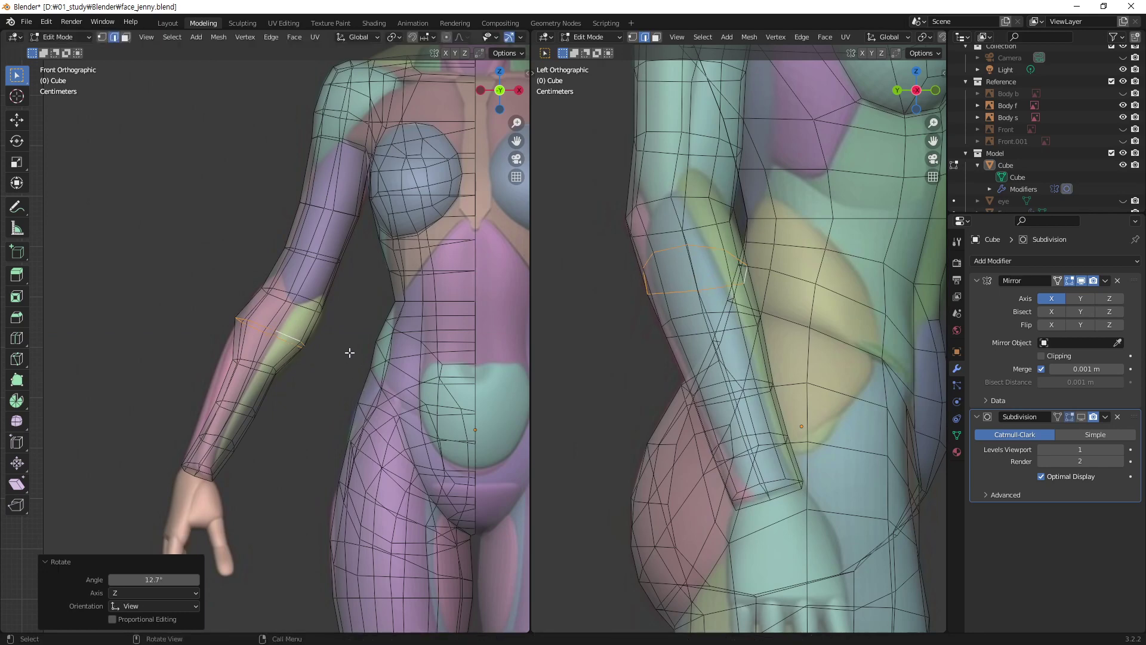
key("s")
key("x")
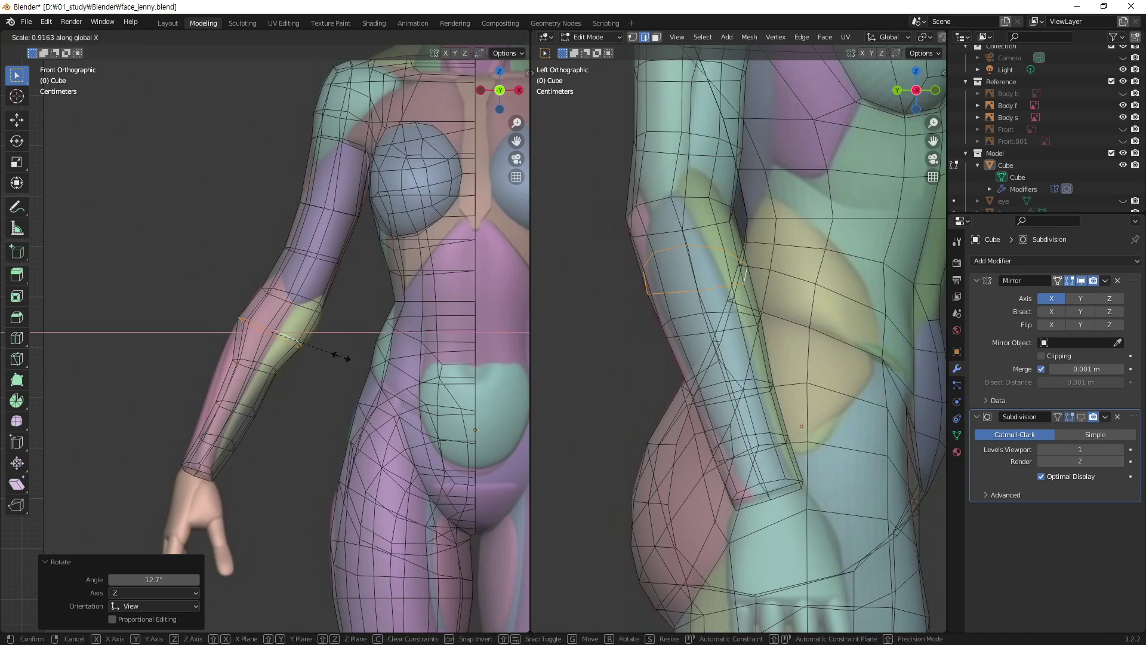
left_click(342, 357)
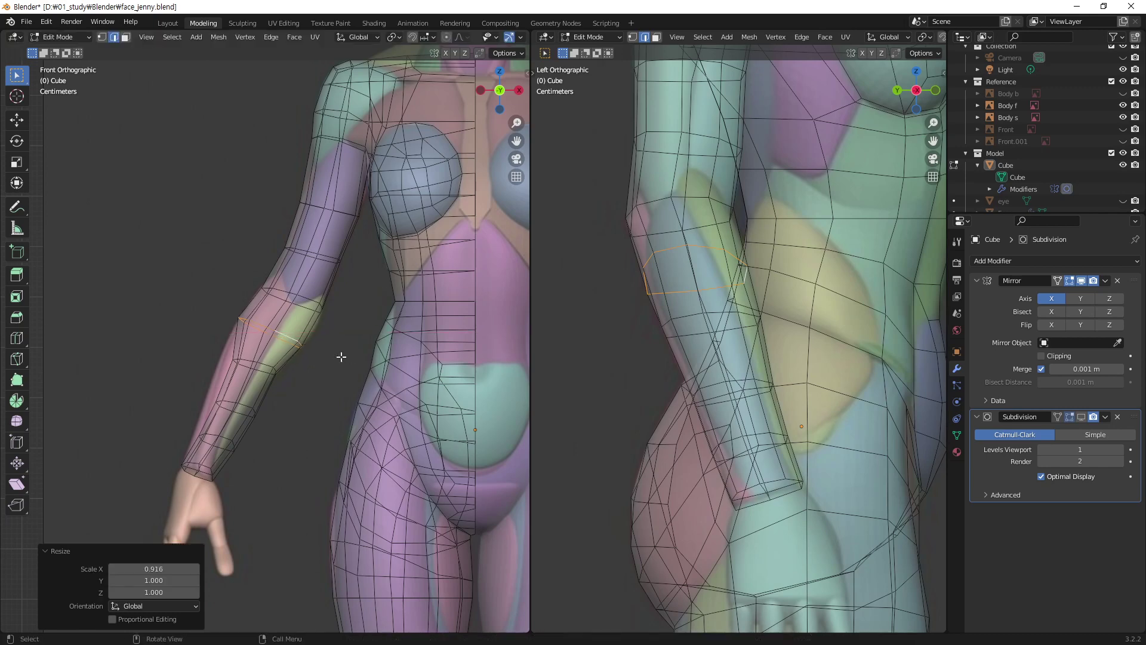
- Shift the next forearm loop sideways and widen it to 1.345 along X
left_click(266, 368, "alt")
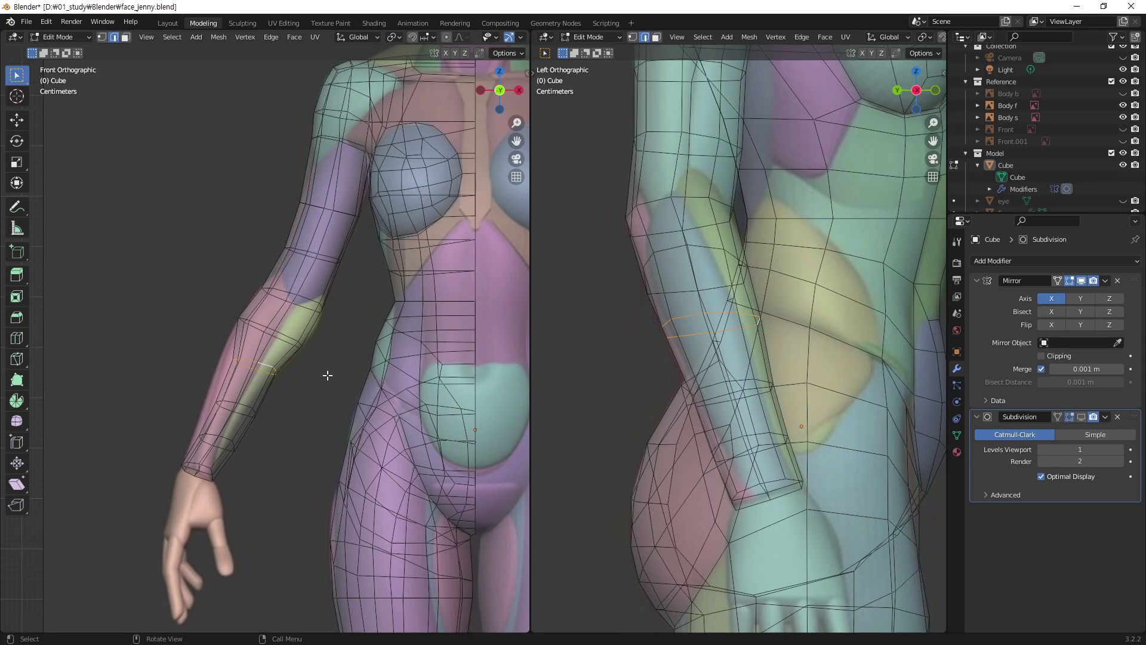
key("g")
key("x")
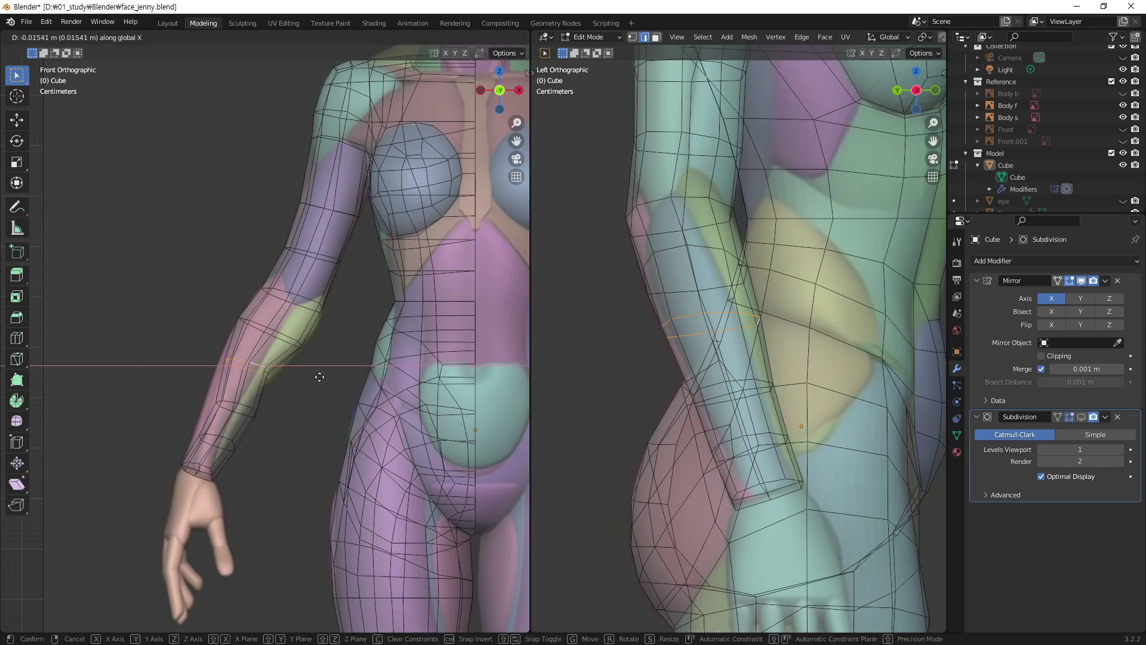
left_click(320, 378)
key("s")
key("x")
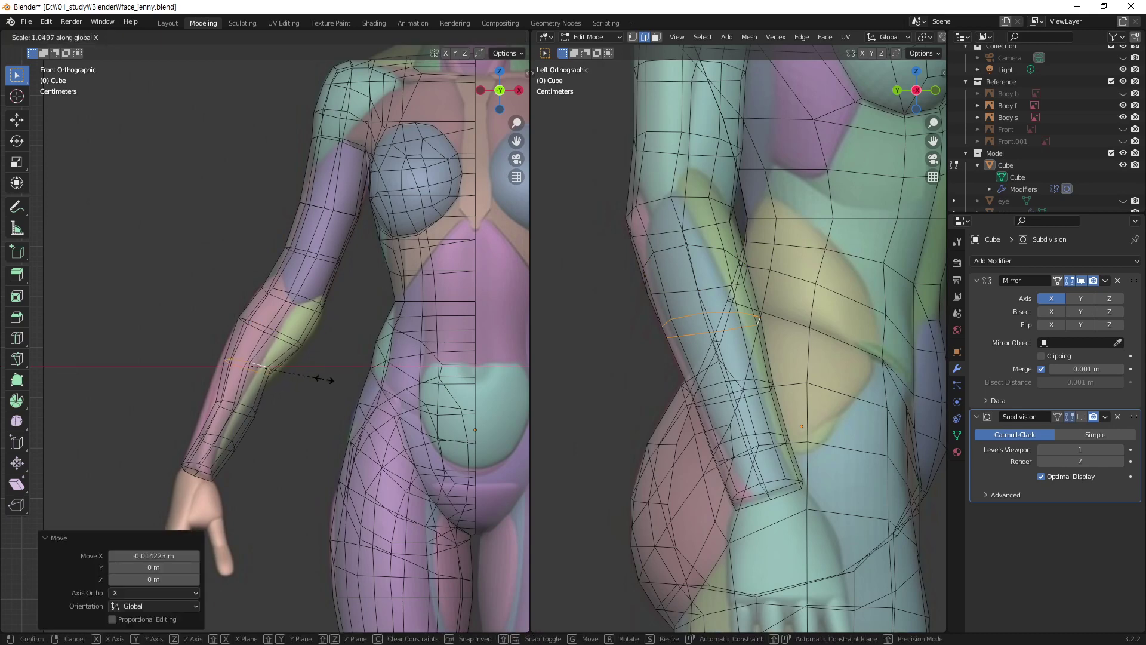
left_click(345, 382)
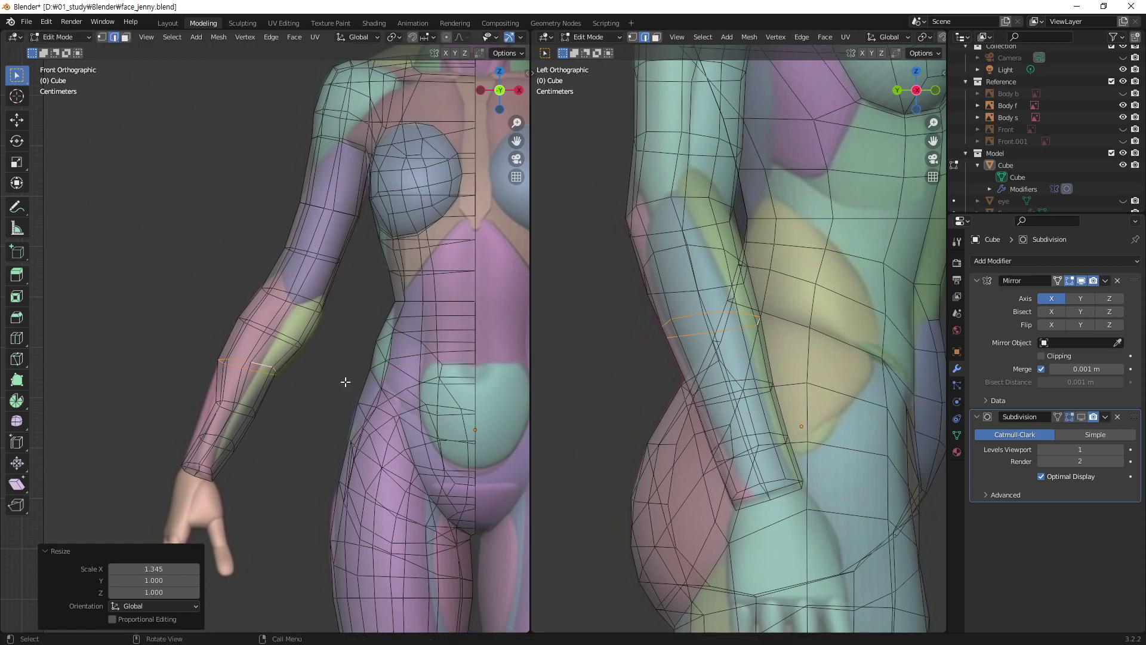
key("g")
key("x")
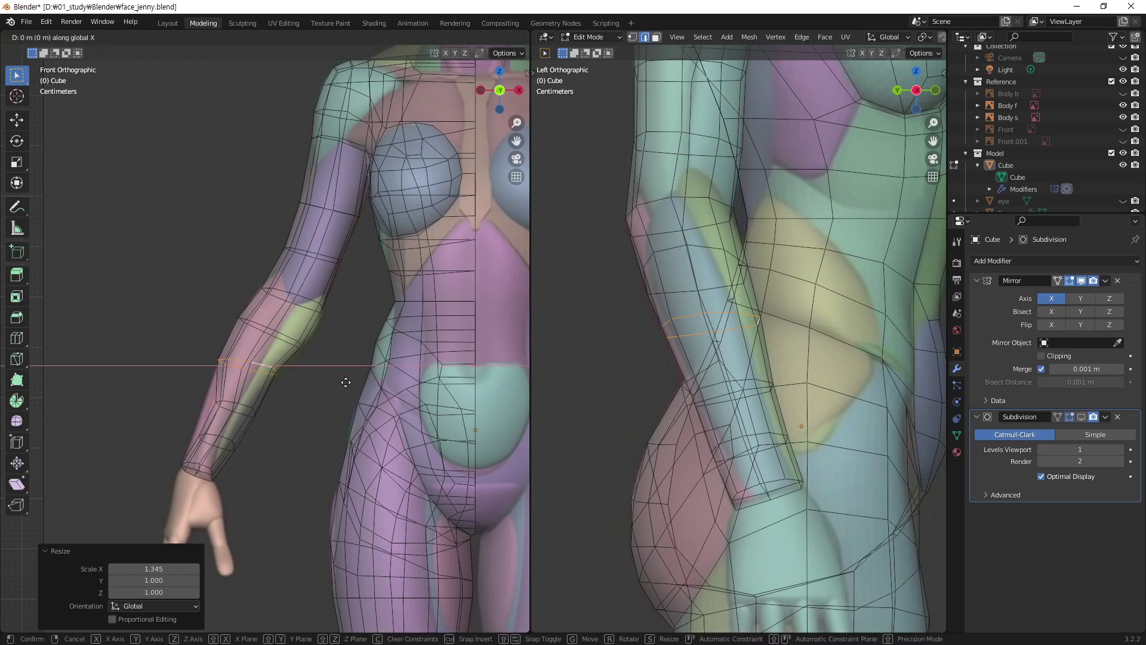
left_click(346, 381)
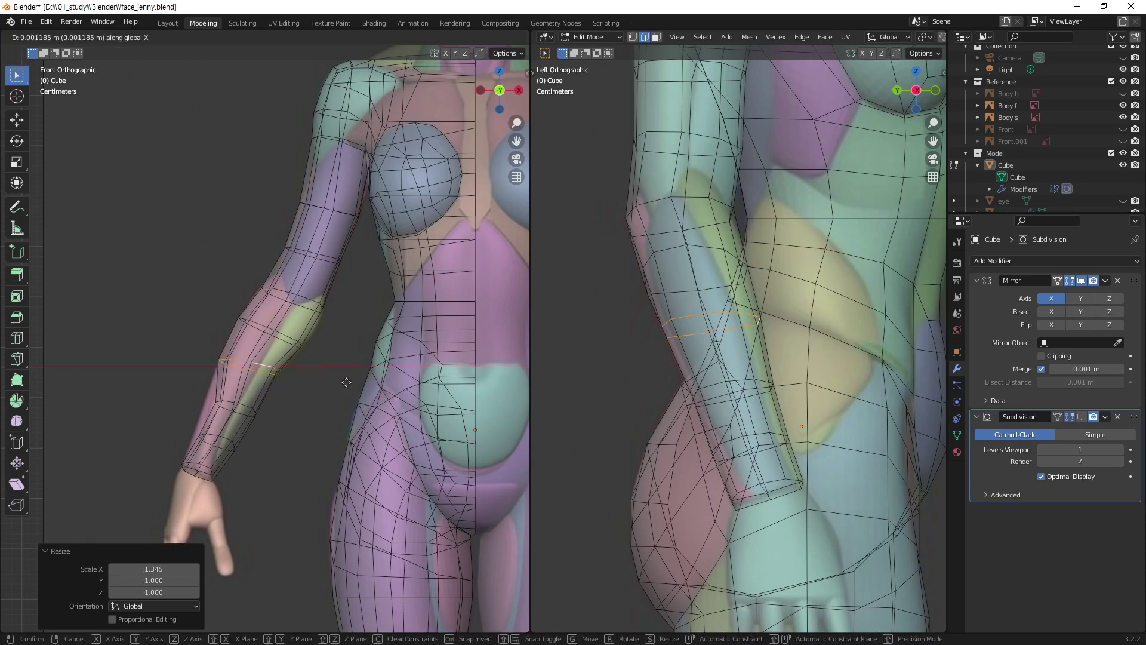
- Shift another forearm loop and the wrist loop sideways along X, the wrist by -0.018963 m
left_click(246, 404, "alt")
key("g")
key("x")
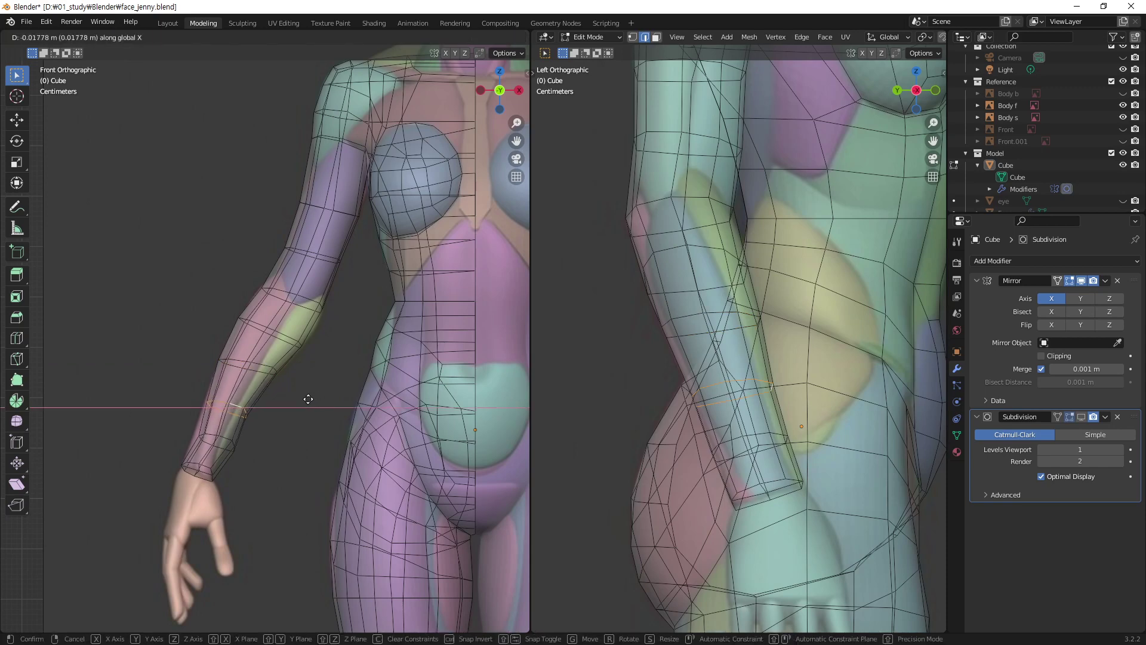
left_click(304, 399)
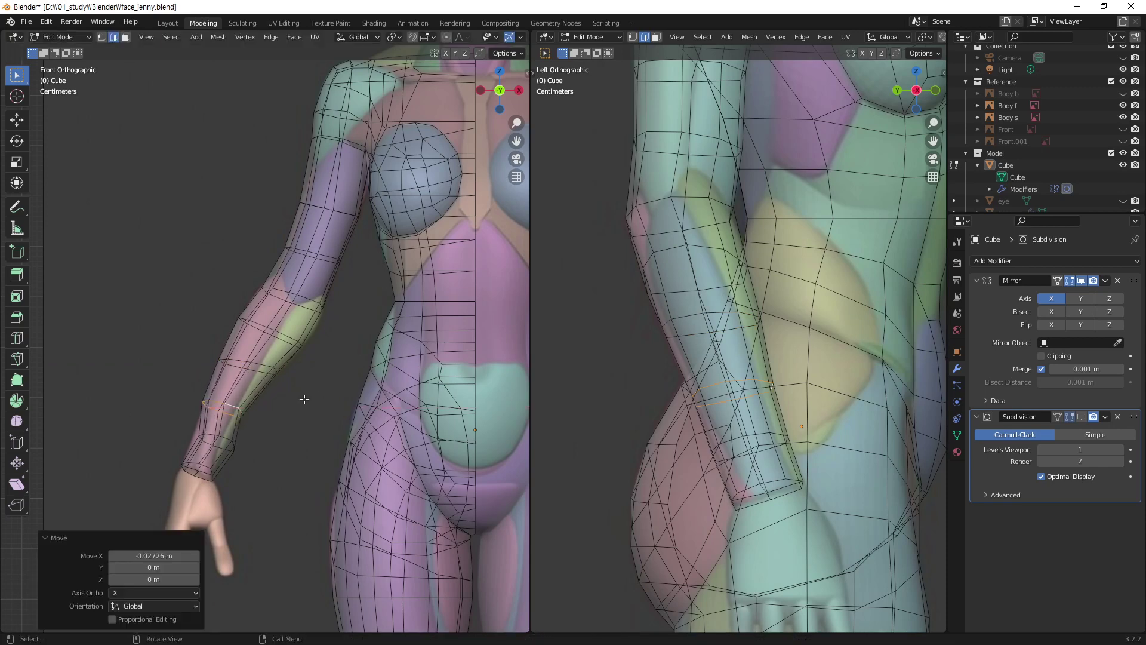
left_click(226, 438, "alt")
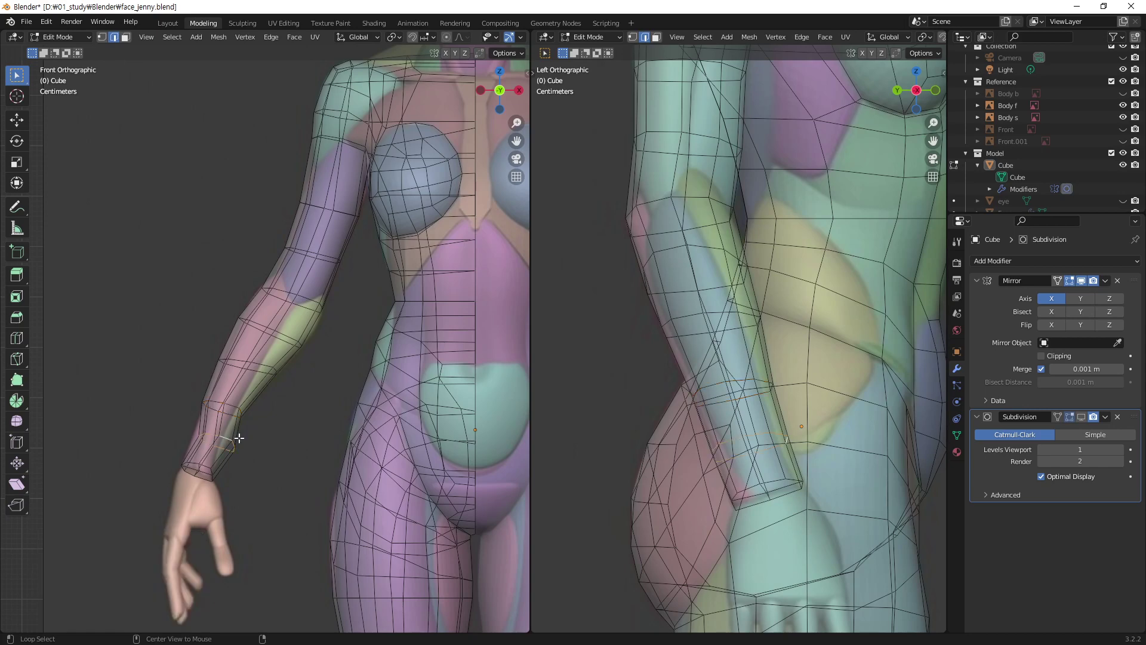
key("g")
key("x")
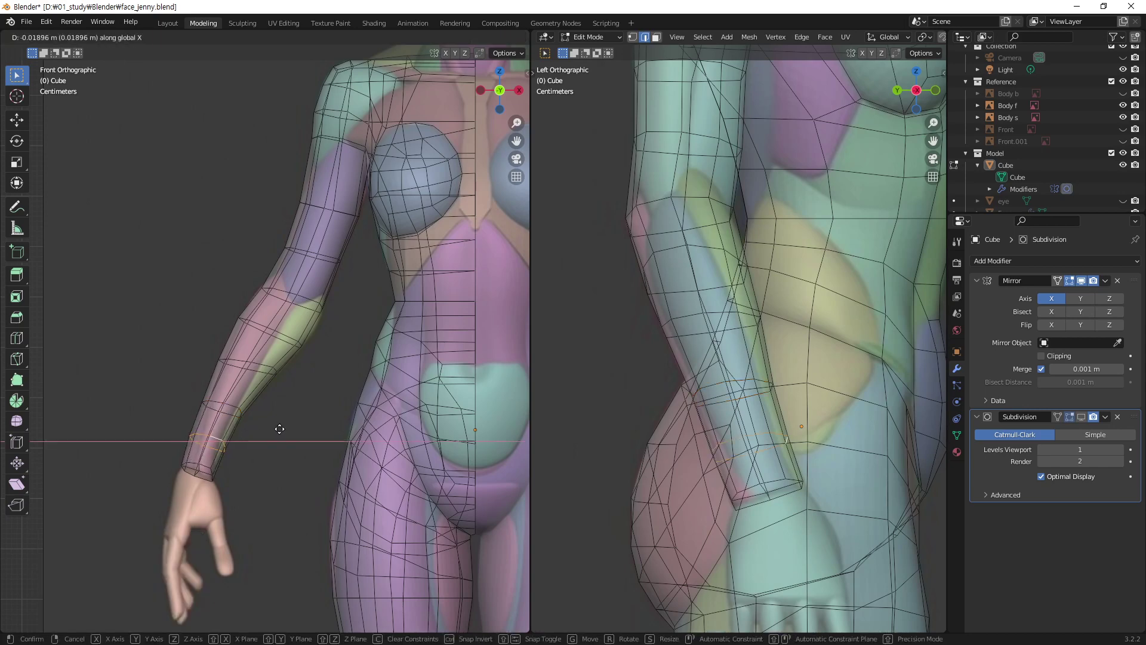
left_click(279, 429)
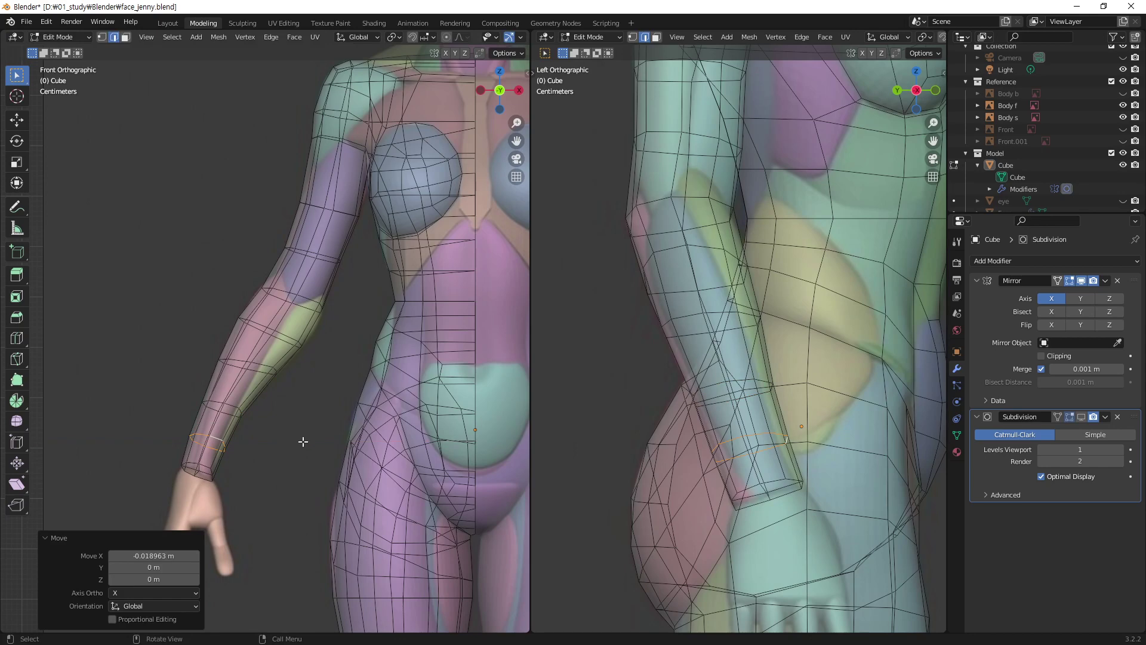
- Zoom out and turn off X-ray so the side view shows the mesh solid grey
scroll(400, 430, "down", 2)
scroll(400, 430, "down", 1)
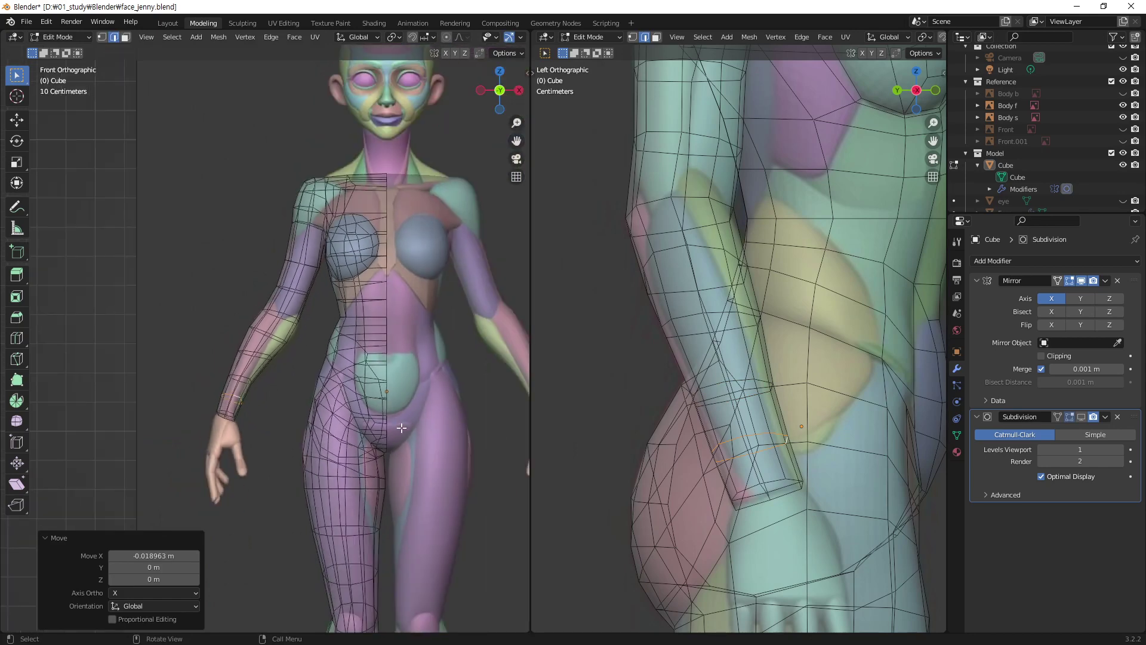
scroll(400, 429, "up", 1)
scroll(746, 289, "down", 3)
scroll(809, 258, "down", 1)
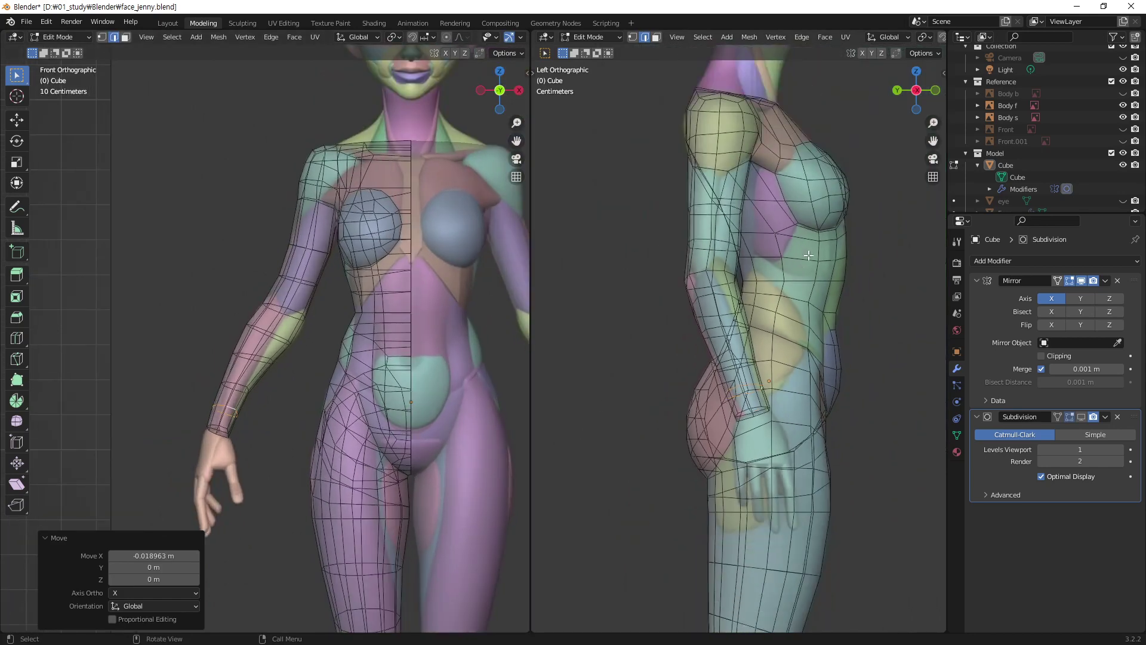
key("alt+z")
middle_click_drag(783, 310, 770, 363, "shift")
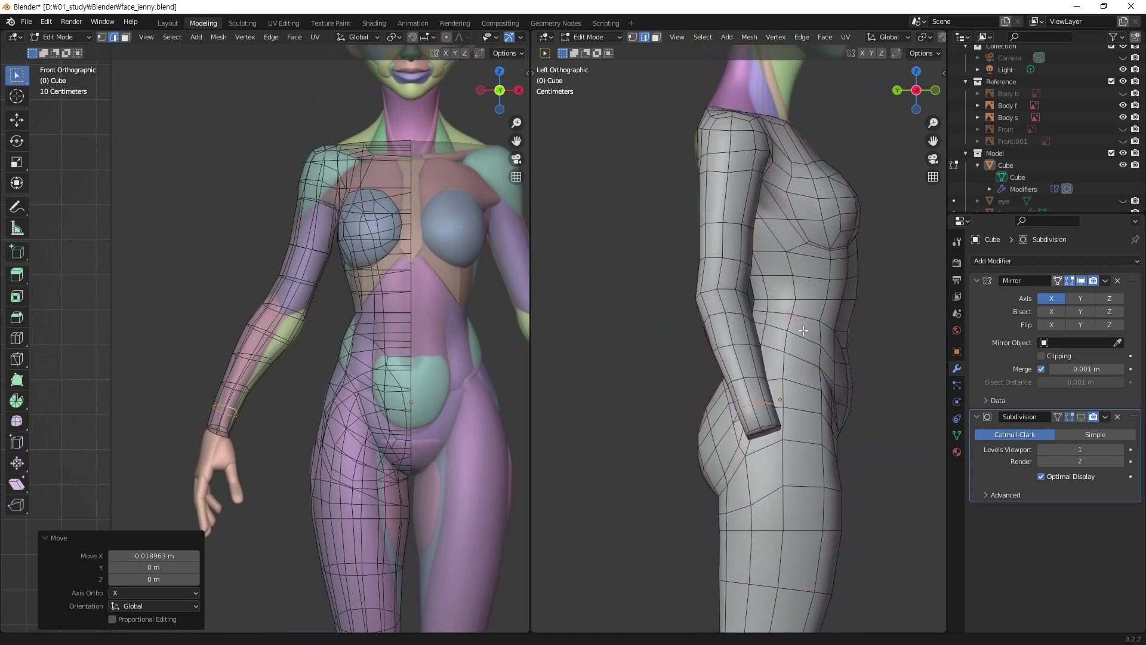
- Widen an upper-arm loop slightly front-to-back along Y and nudge it along Y
left_click(889, 297)
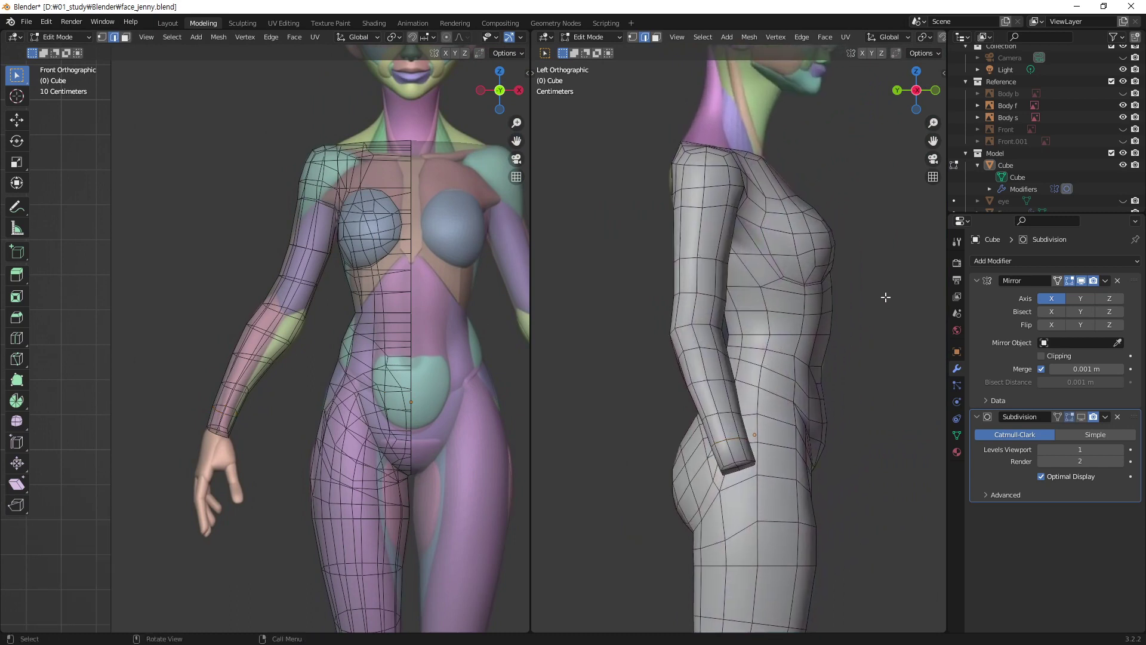
left_click(706, 297, "alt")
key("s")
left_click(771, 303)
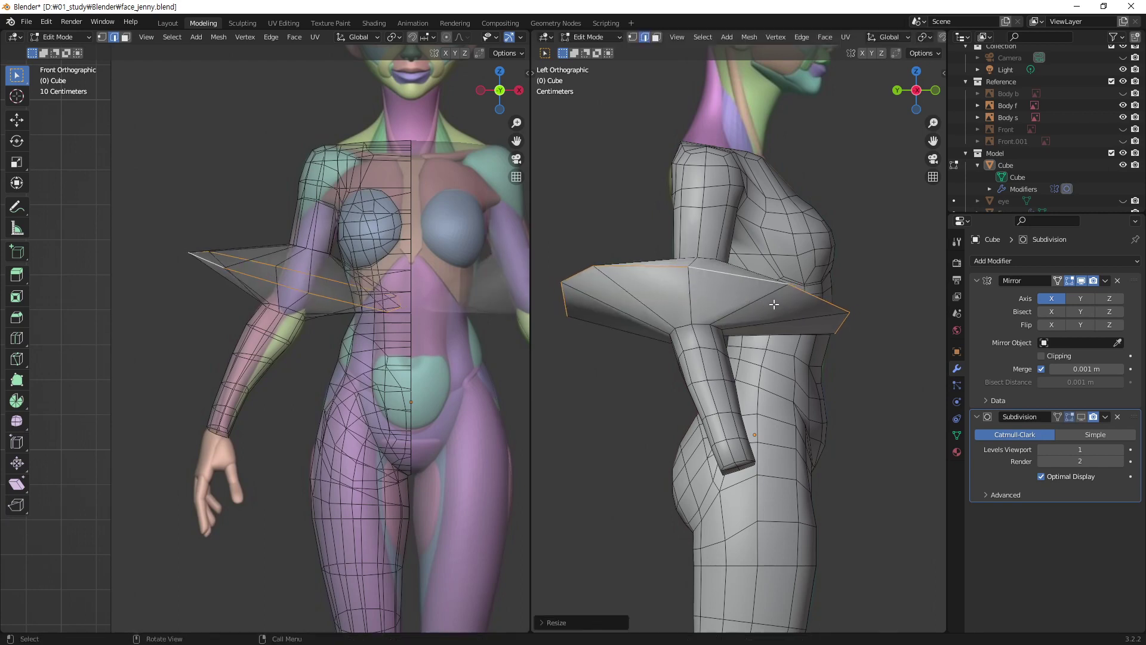
key("ctrl+z")
key("s")
key("y")
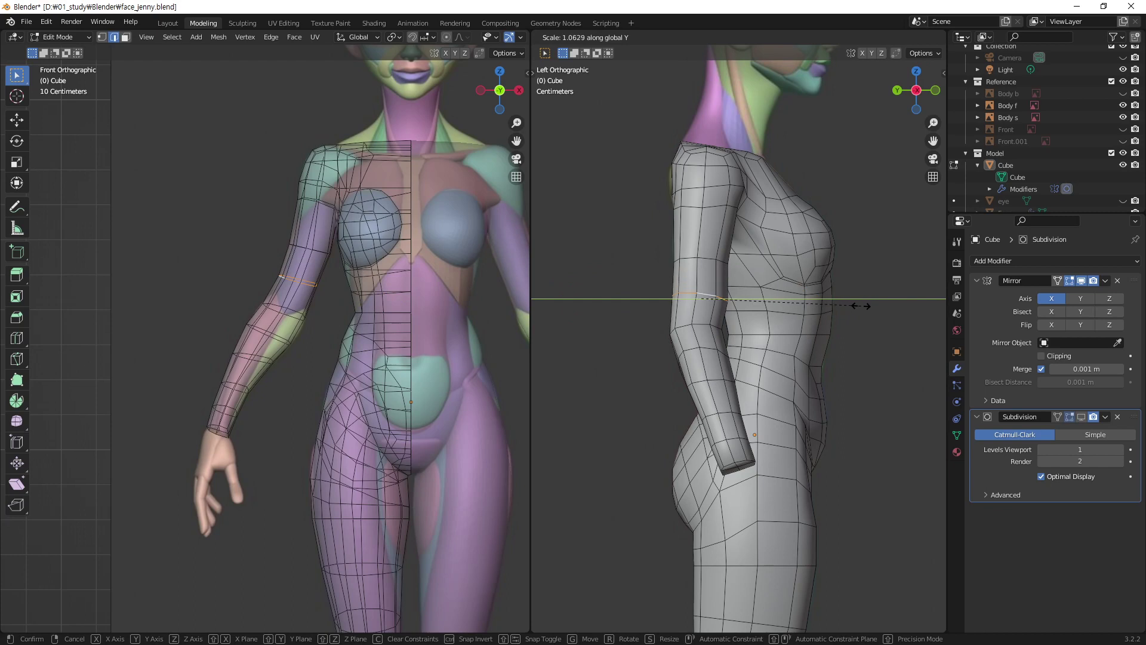
left_click(860, 306)
key("g")
key("y")
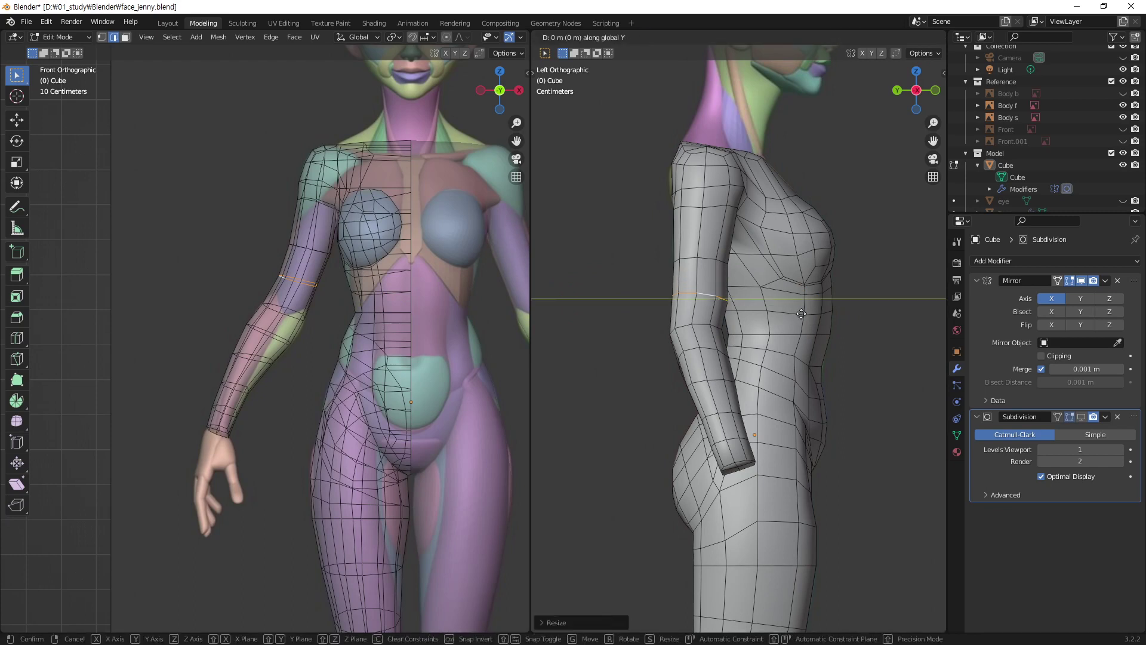
left_click(799, 313)
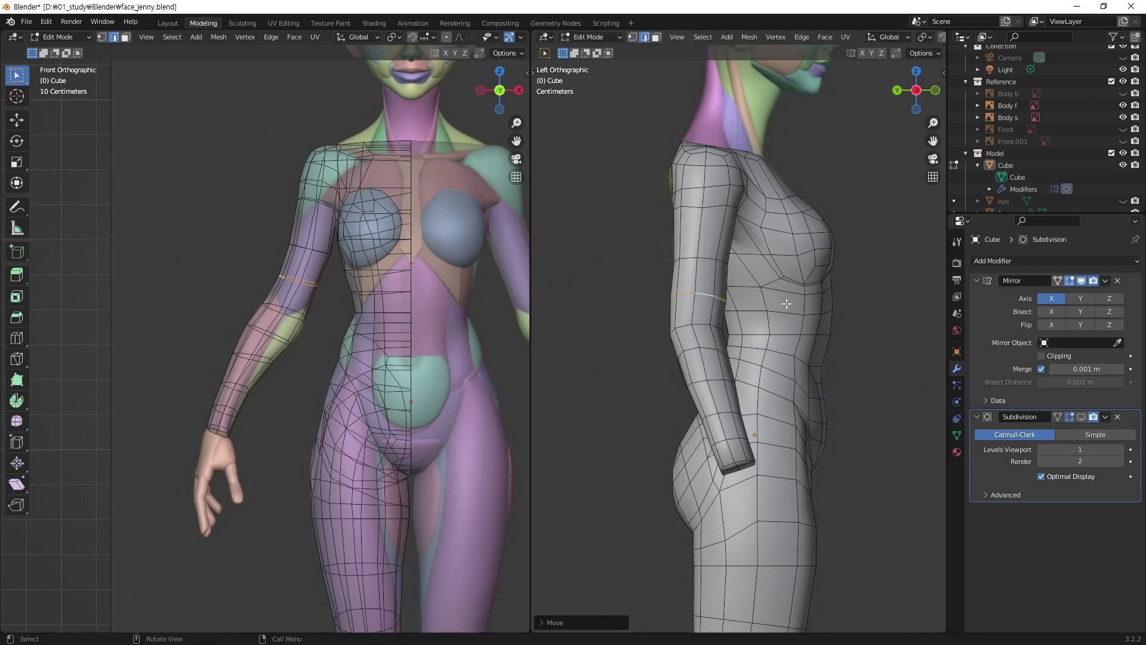
- Widen a higher upper-arm loop slightly along Y, then deselect and check the arm shape
left_click(708, 259, "alt")
key("s")
key("y")
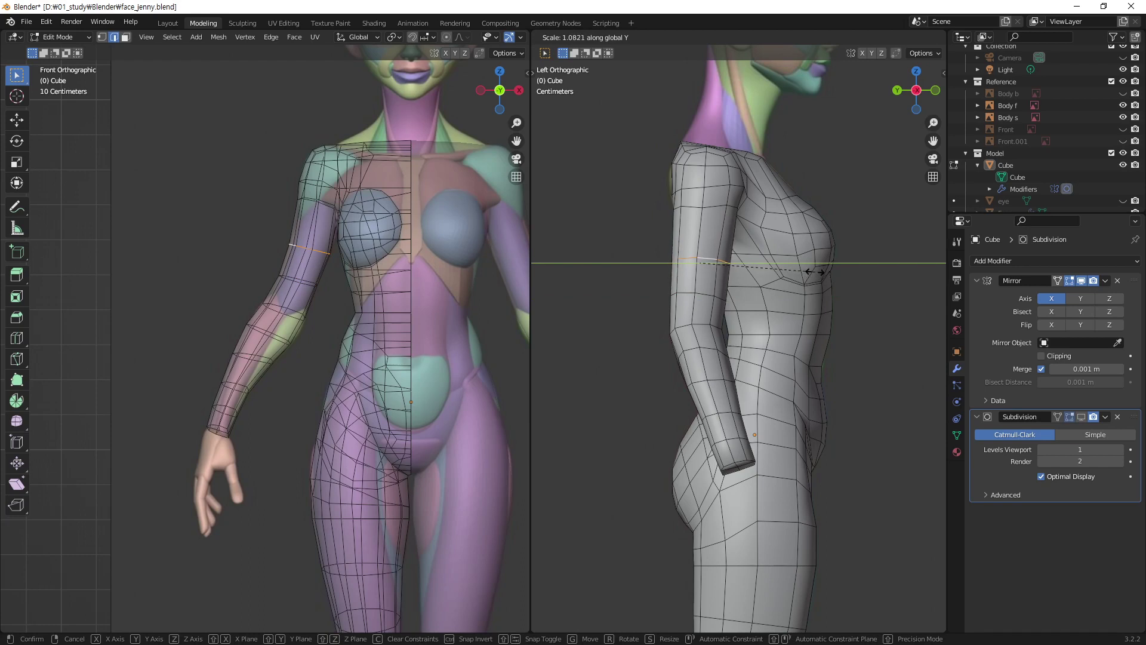
left_click(813, 272)
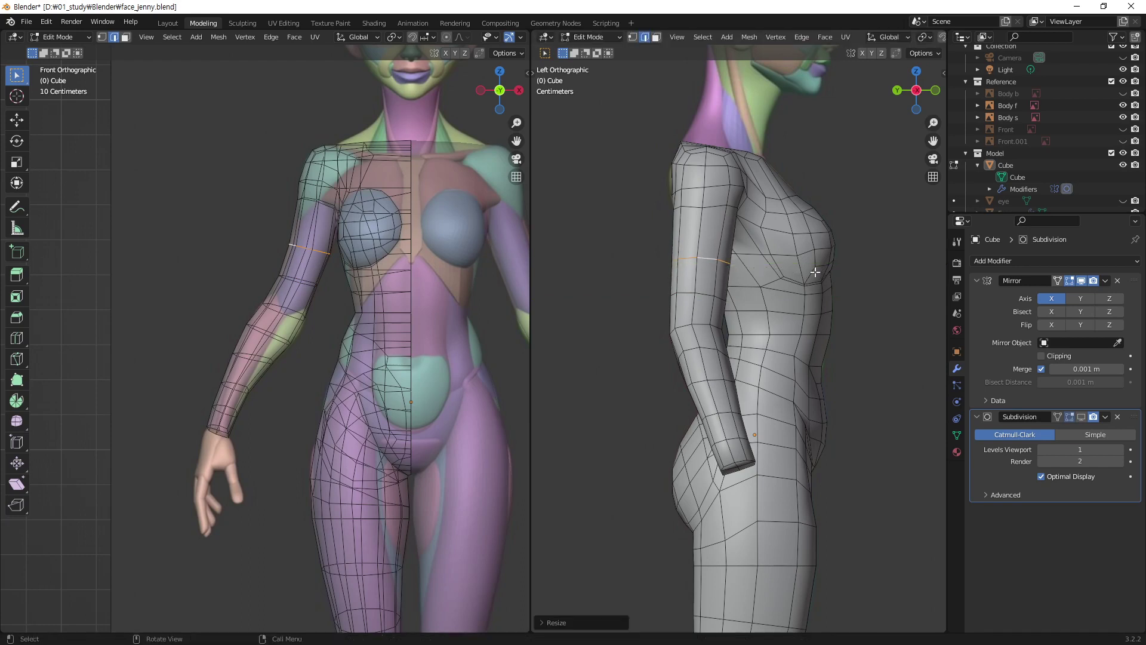
left_click(270, 429)
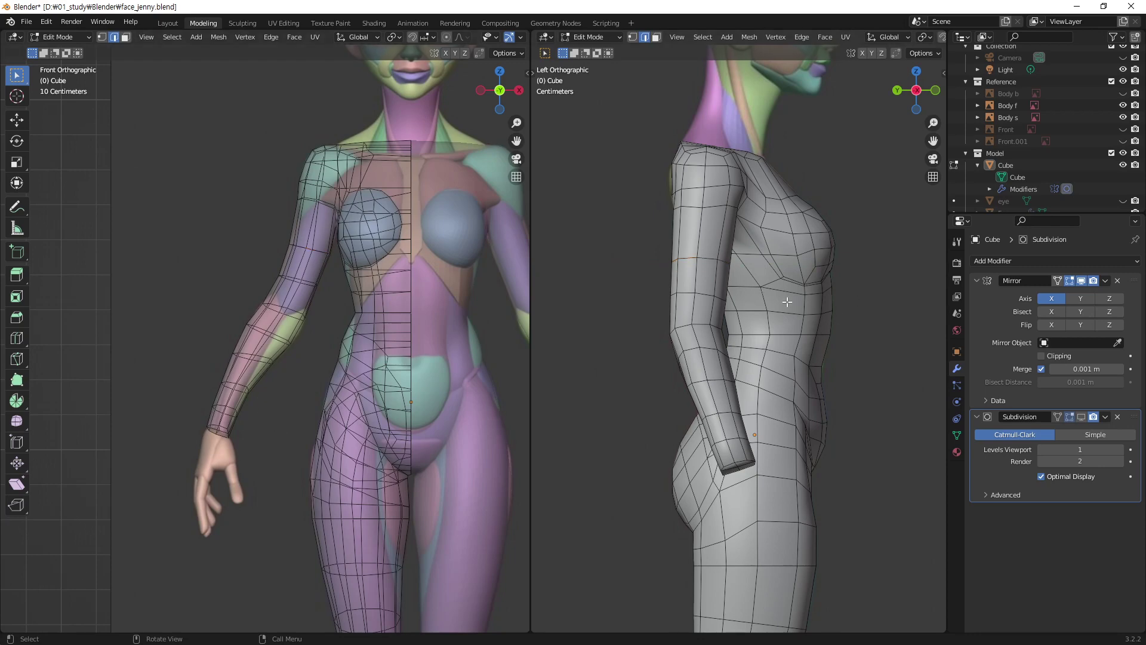
mouse_move(788, 302)
middle_mouse_down()
mouse_move(754, 337)
mouse_move(816, 320)
mouse_move(803, 372)
middle_mouse_up()
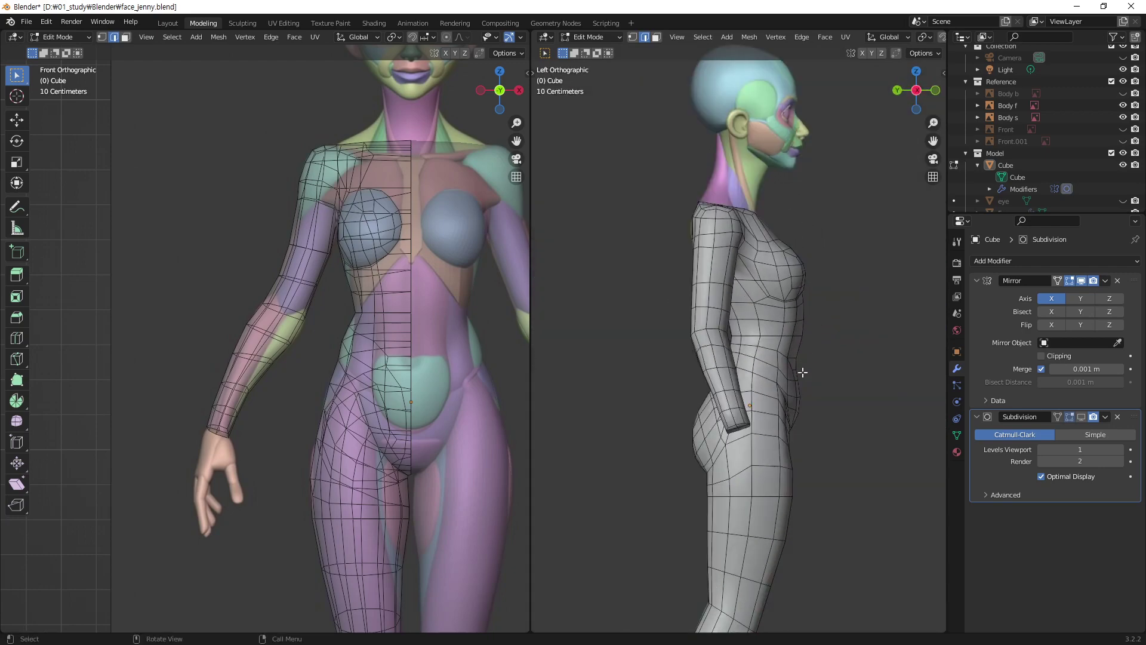
- Turn off X-ray in the front view so the body is opaque grey, then return to Front Orthographic
scroll(762, 323, "down", 1)
scroll(767, 334, "down", 2)
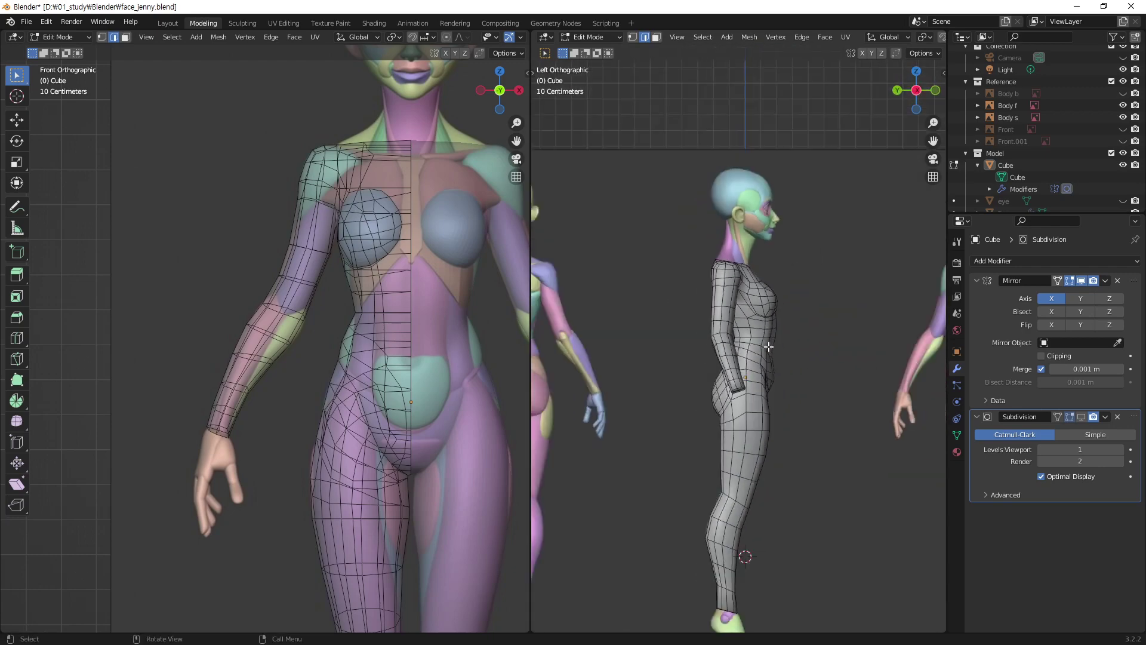
scroll(768, 346, "up", 3)
scroll(356, 393, "down", 4)
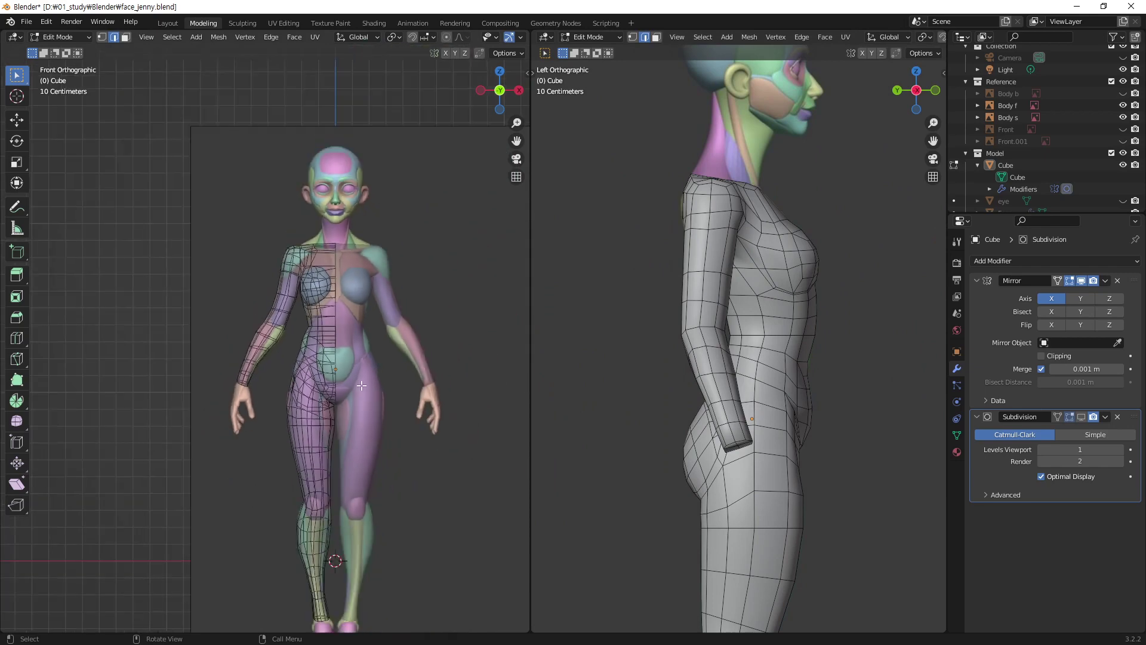
key("alt+z")
scroll(320, 279, "up", 2)
scroll(319, 279, "up", 1)
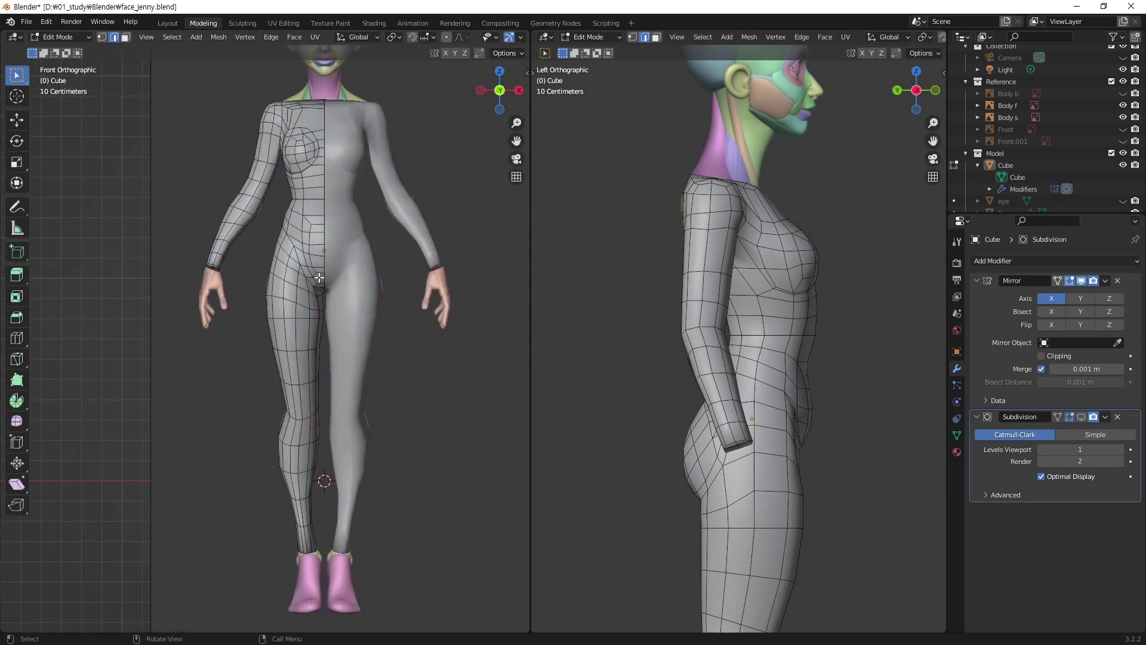
middle_click_drag(319, 279, 328, 254)
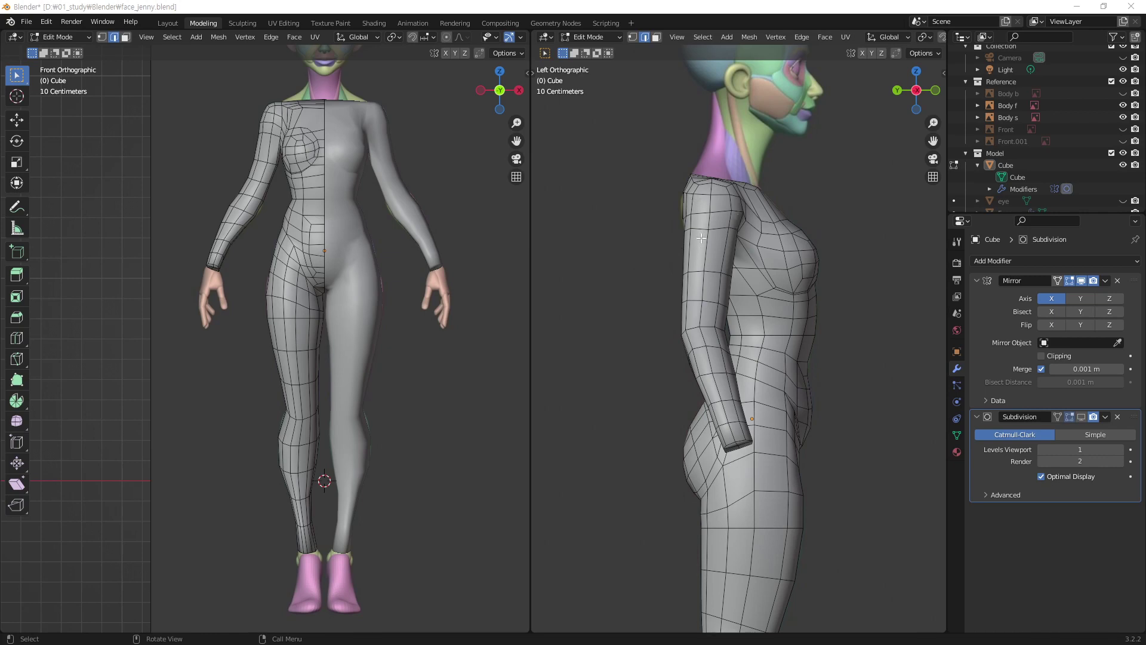
scroll(735, 244, "up", 2)
scroll(735, 244, "up", 1)
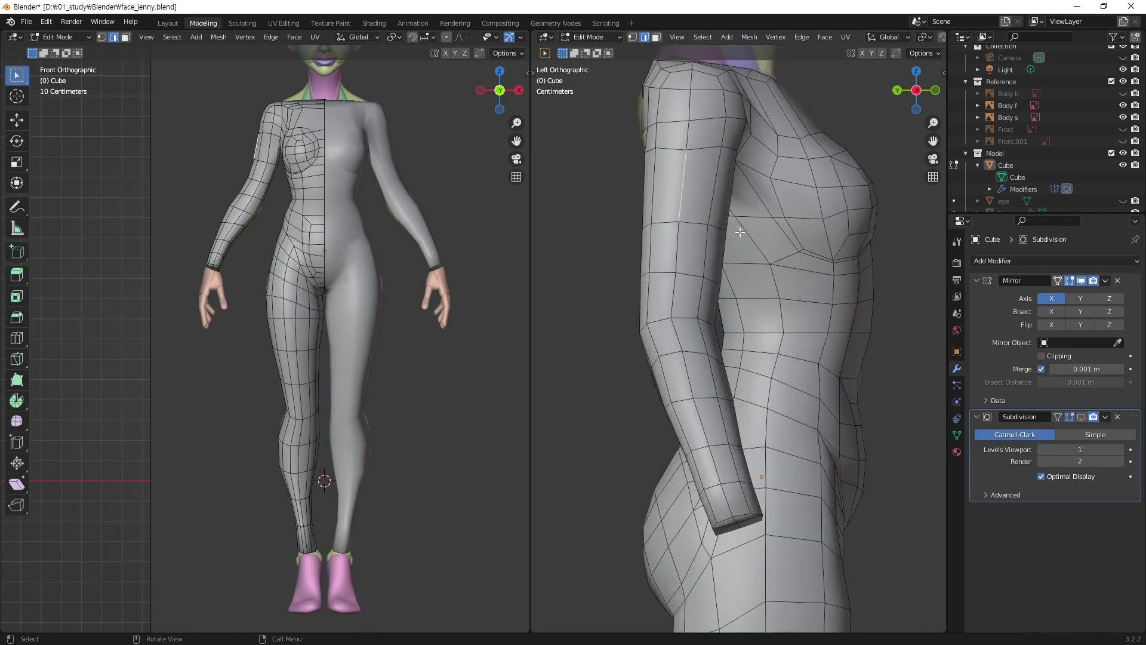
- Insert a new centred edge loop around the upper arm
key("ctrl+r")
left_click(682, 189)
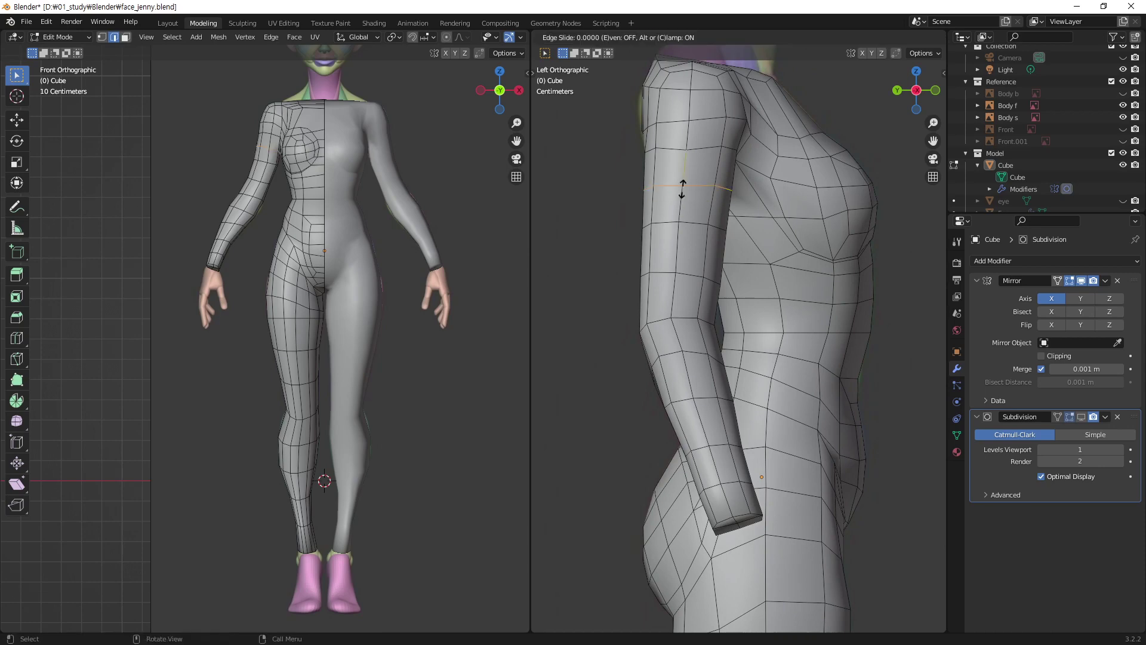
right_click(682, 190)
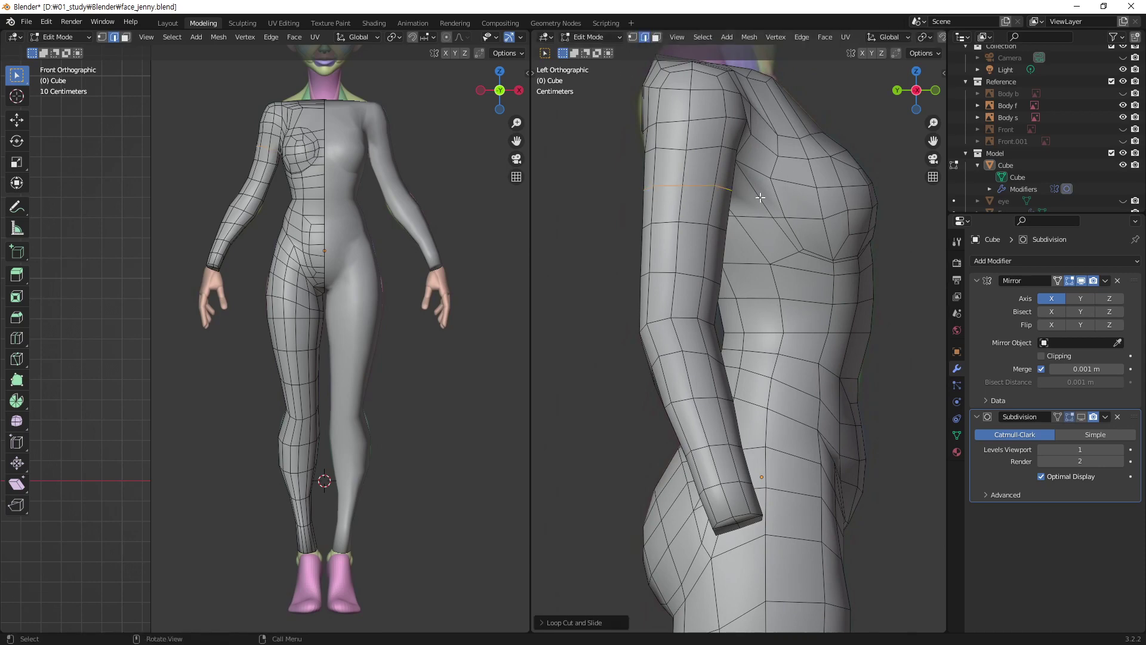
- Enable X-ray in the side and front views and frame the upper arm and chest
key("alt+z")
middle_click_drag(796, 189, 760, 259, "shift")
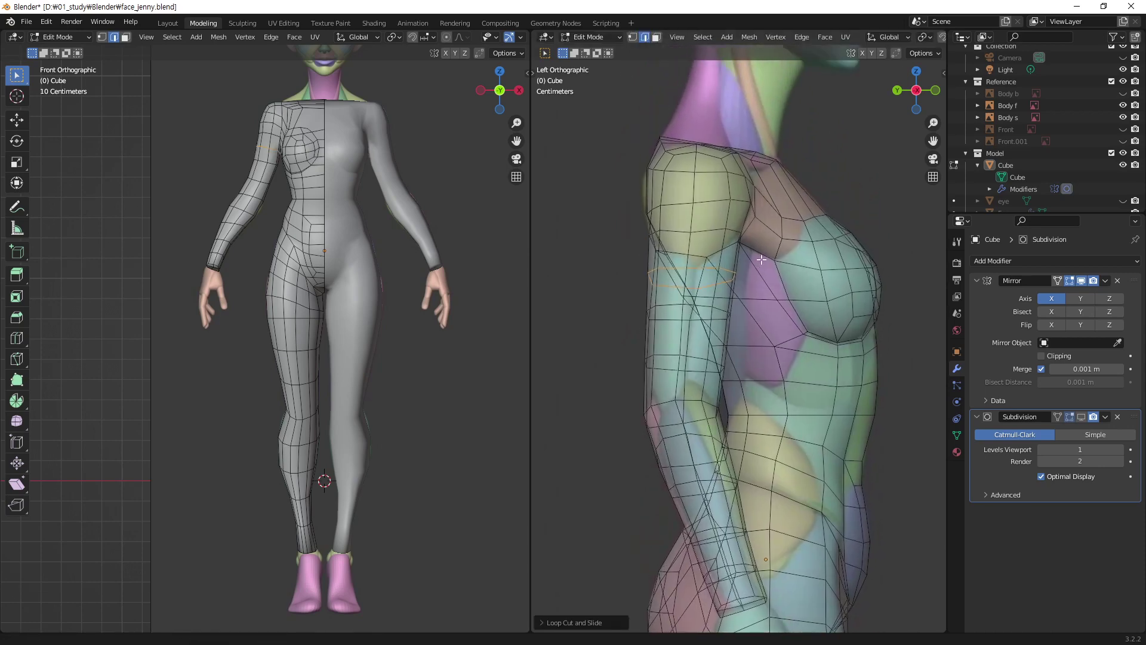
scroll(760, 260, "up", 2)
key("alt+z")
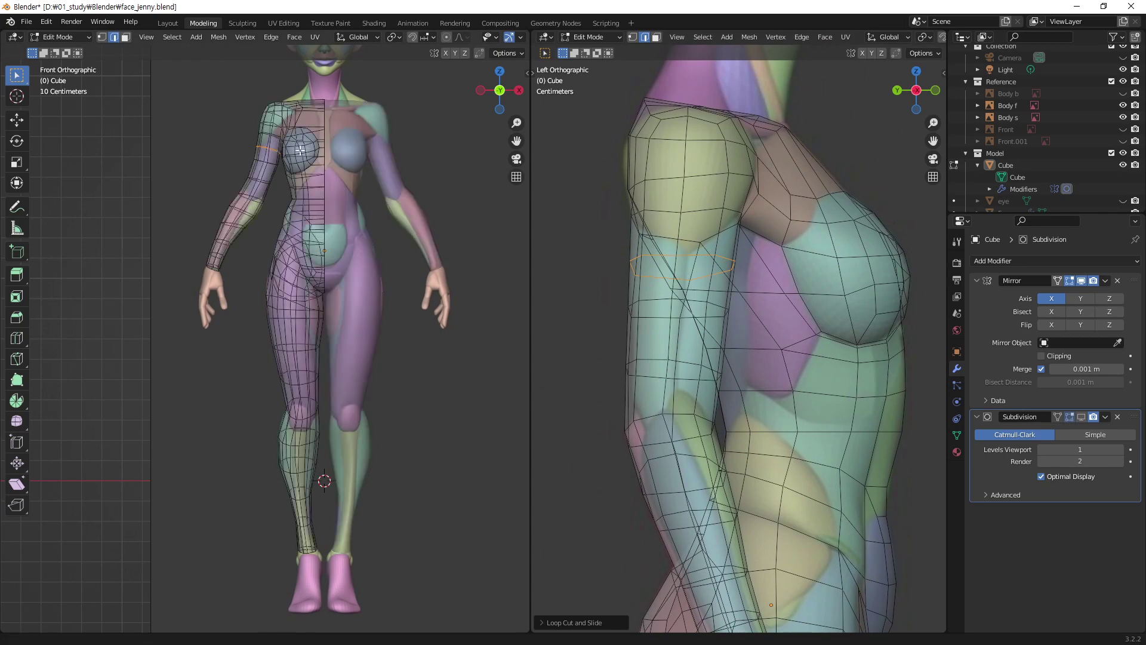
scroll(264, 202, "up", 2)
scroll(332, 305, "up", 3)
scroll(332, 306, "up", 2)
mouse_move(332, 306)
middle_mouse_down("shift")
mouse_move(365, 242)
mouse_move(370, 283)
middle_mouse_up("shift")
scroll(365, 242, "up", 3)
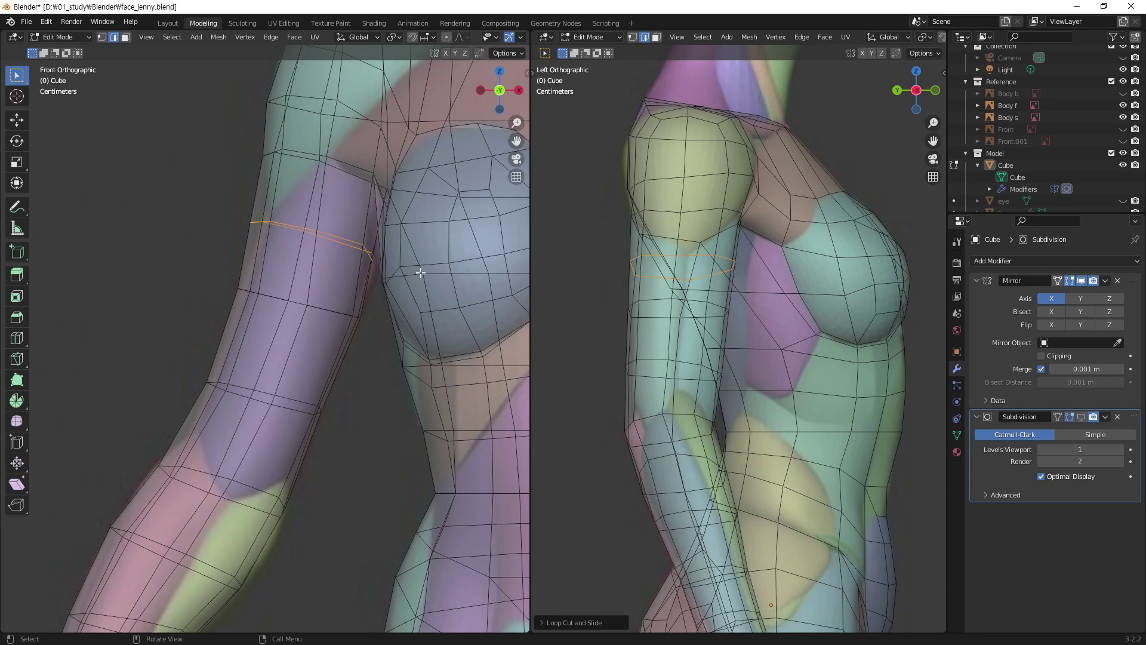
- Shift the new upper-arm loop slightly along X, then narrow and reposition it along Y
key("g")
key("x")
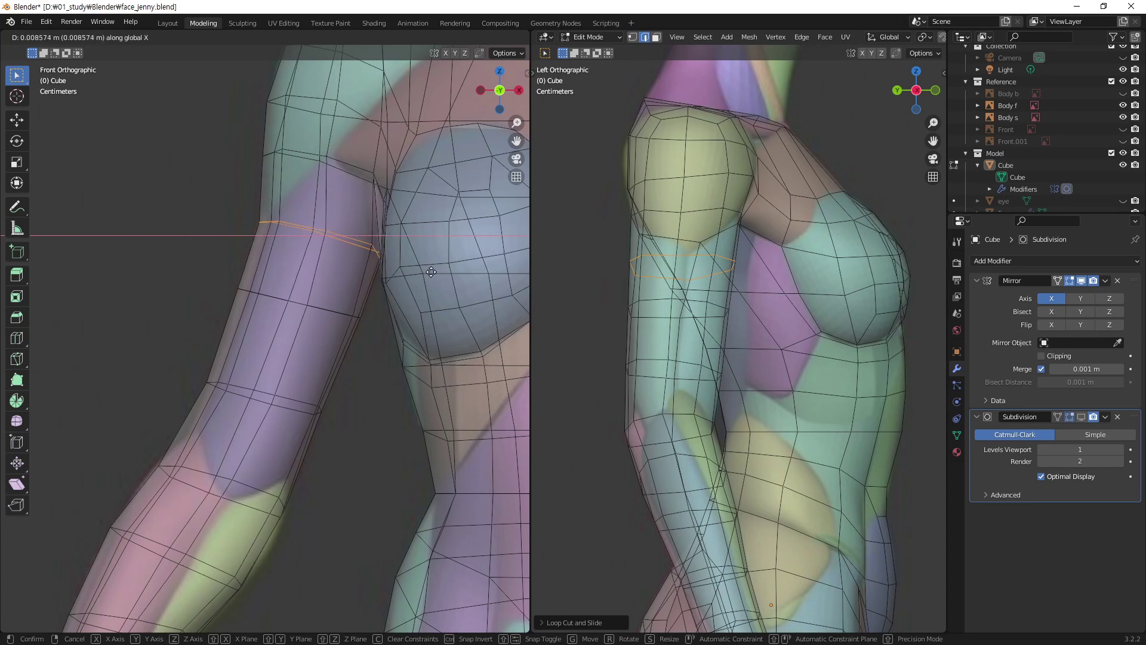
left_click(431, 272)
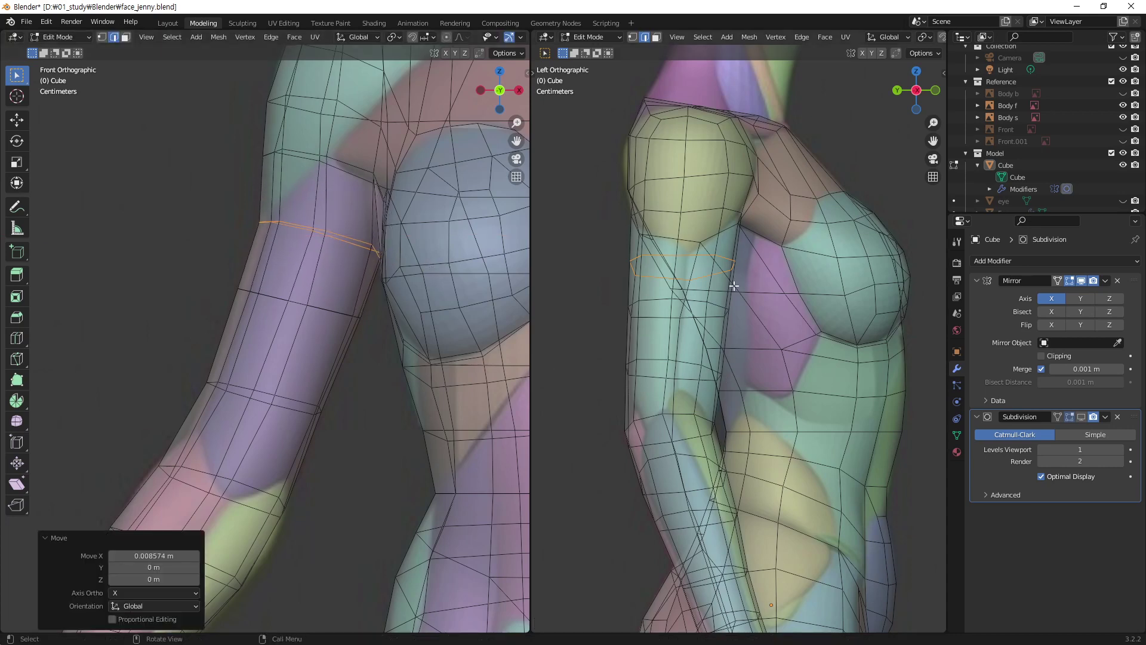
scroll(734, 286, "up", 1)
scroll(747, 262, "up", 1)
scroll(794, 251, "up", 1)
scroll(855, 286, "up", 1)
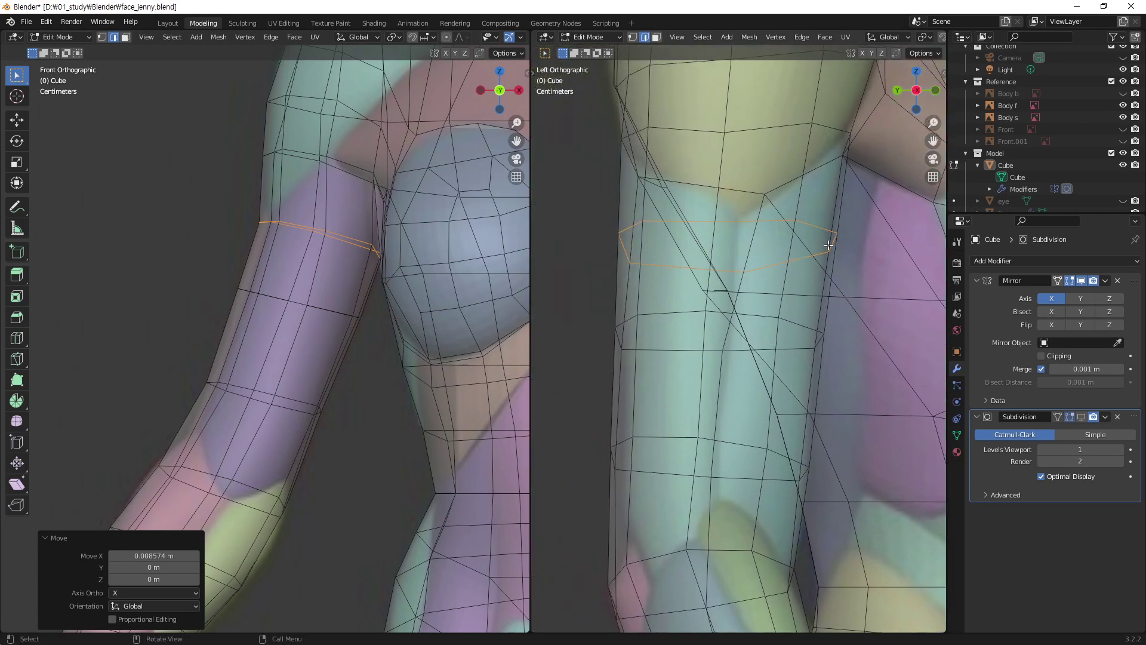
key("s")
key("y")
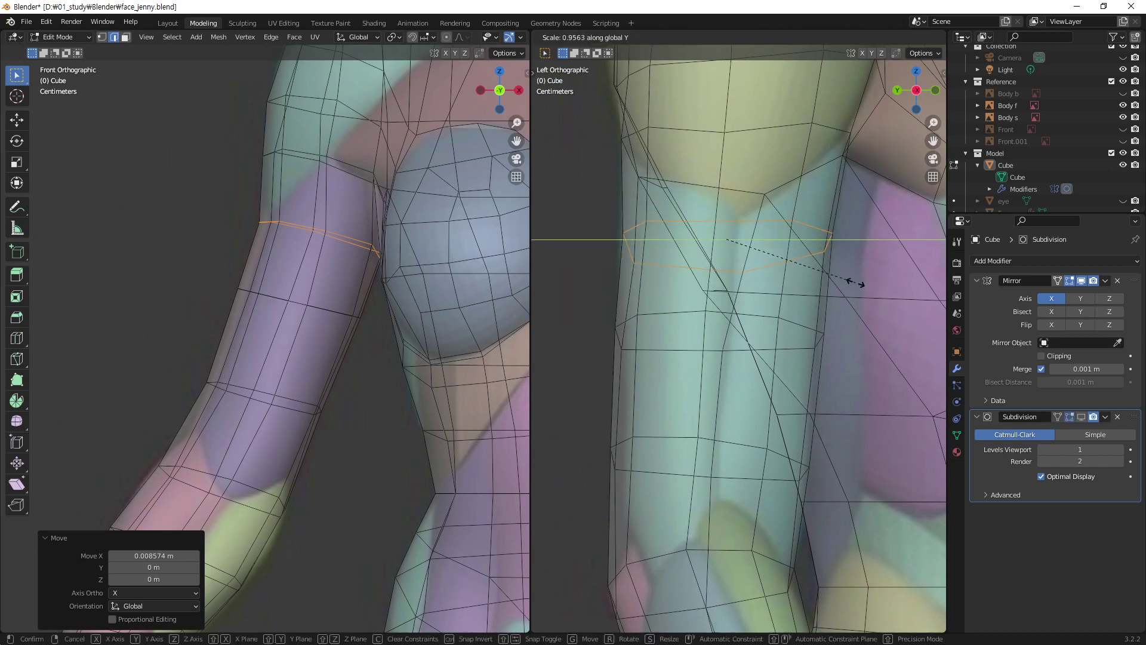
left_click(856, 283)
key("g")
key("y")
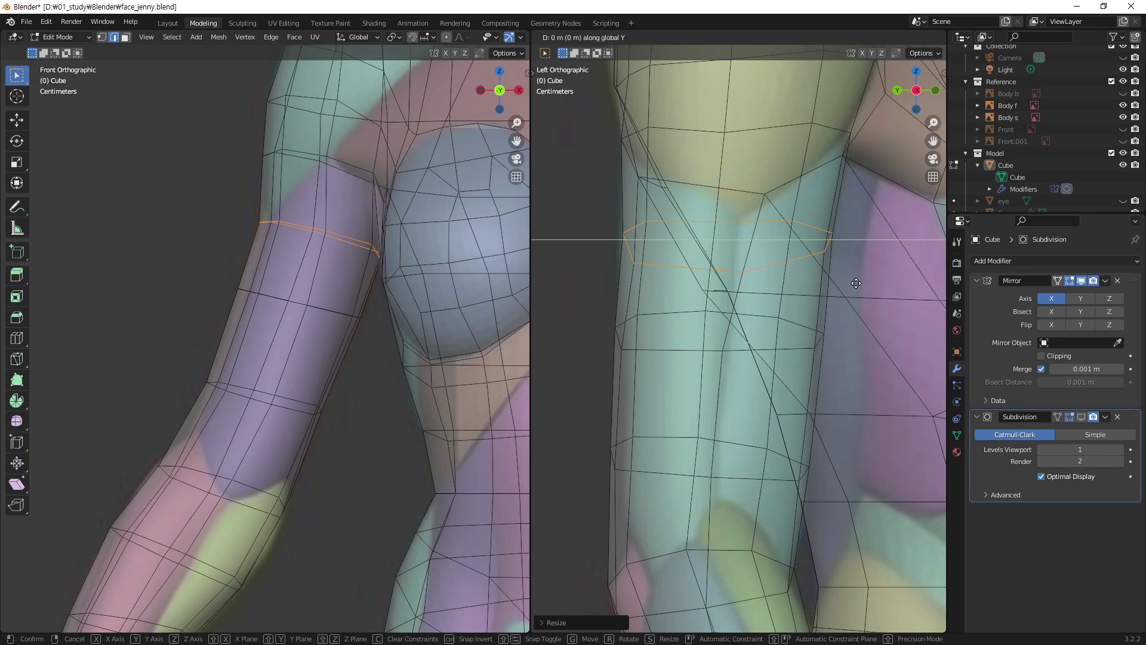
left_click(852, 283)
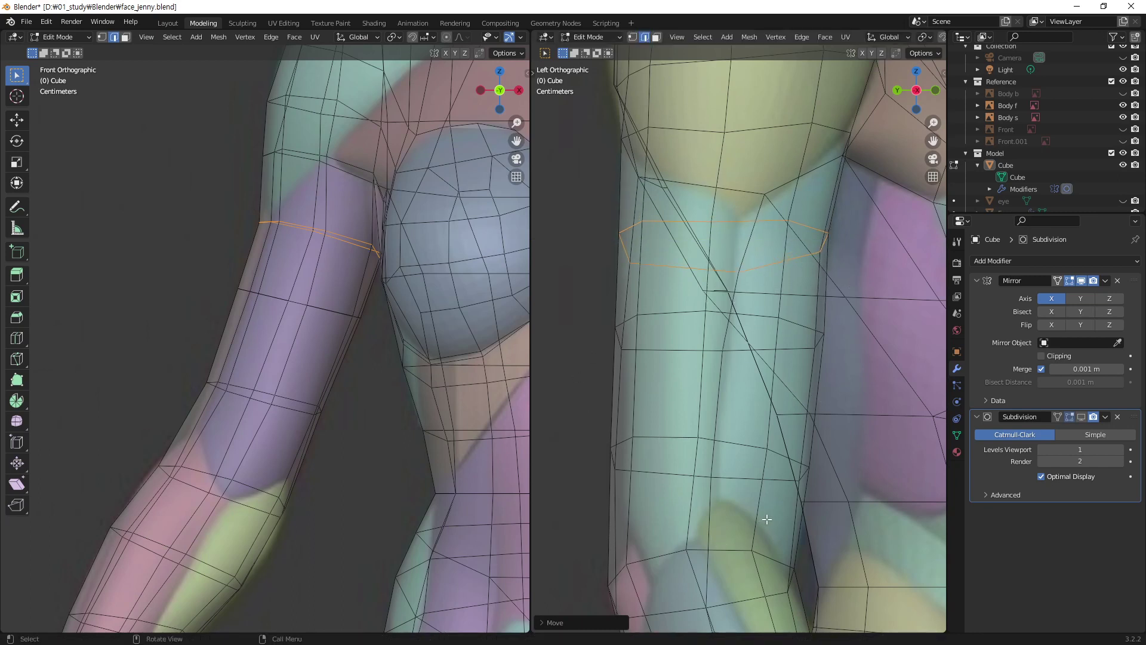
- Move a lower upper-arm loop along Y and narrow it along Y to the reference
left_click(674, 437, "alt")
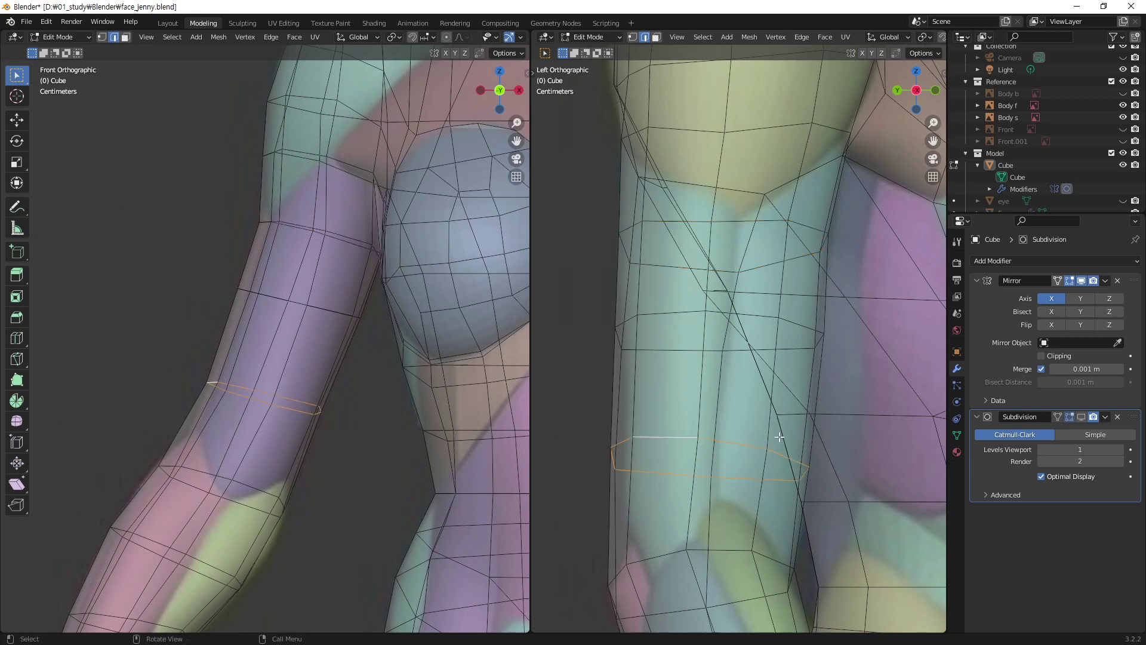
key("g")
key("y")
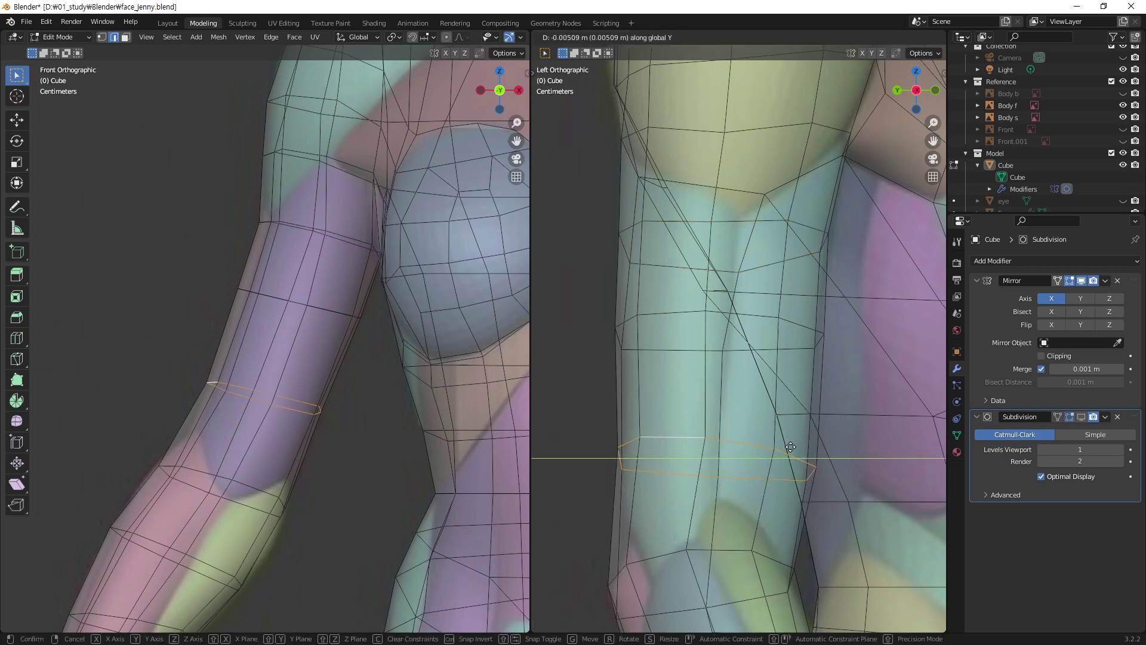
left_click(791, 446)
key("s")
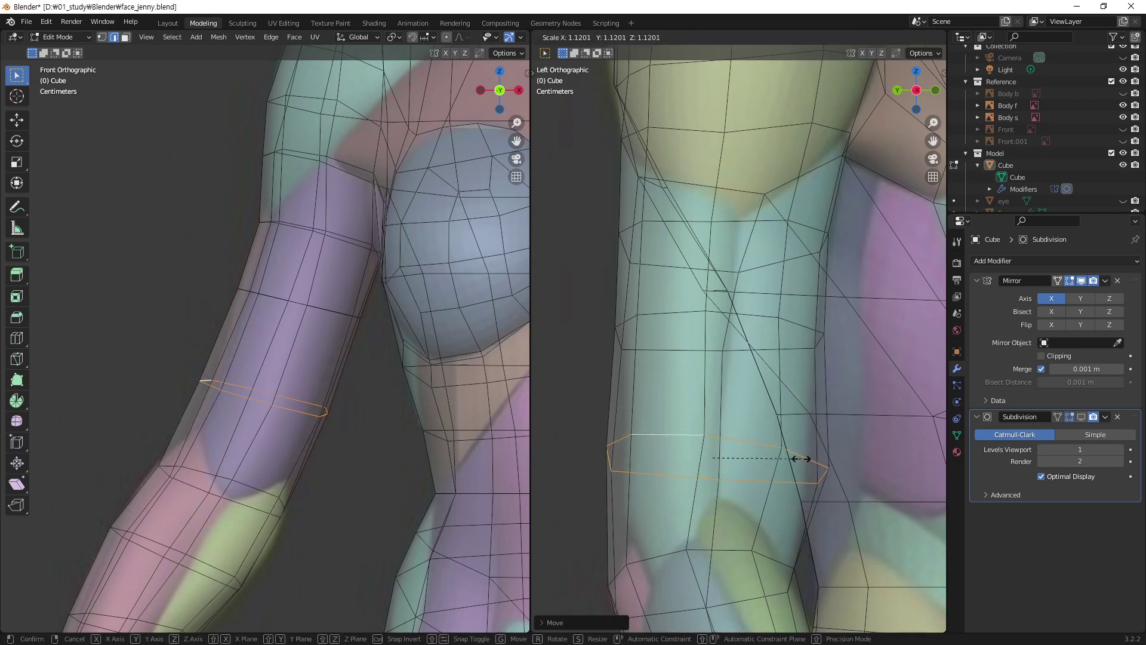
key("y")
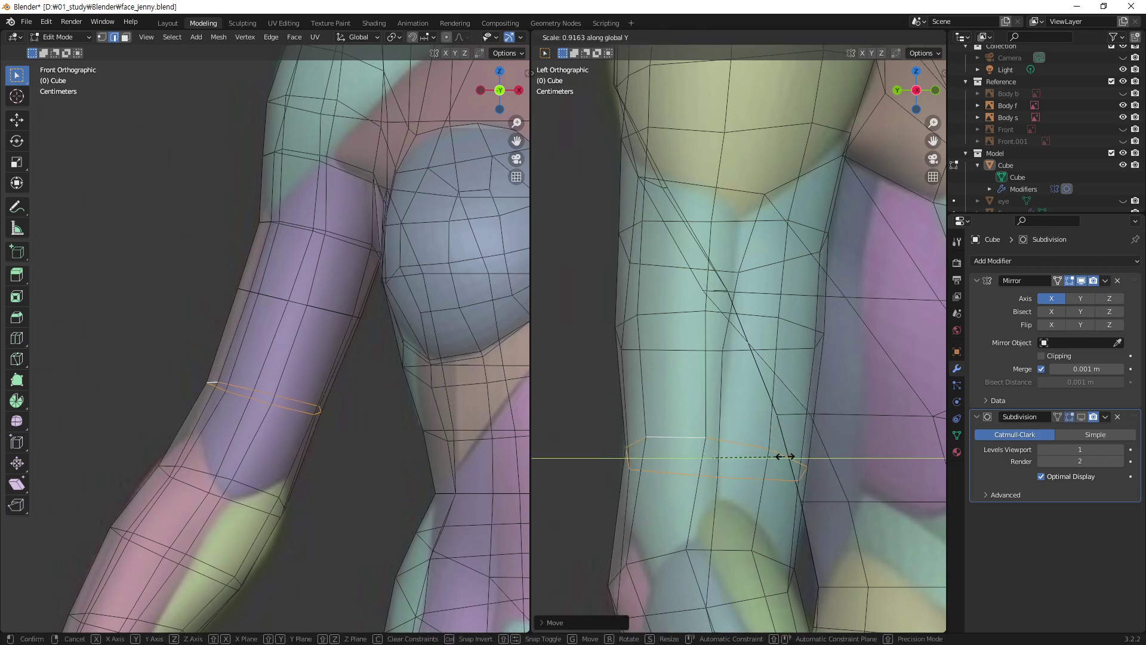
left_click(787, 458)
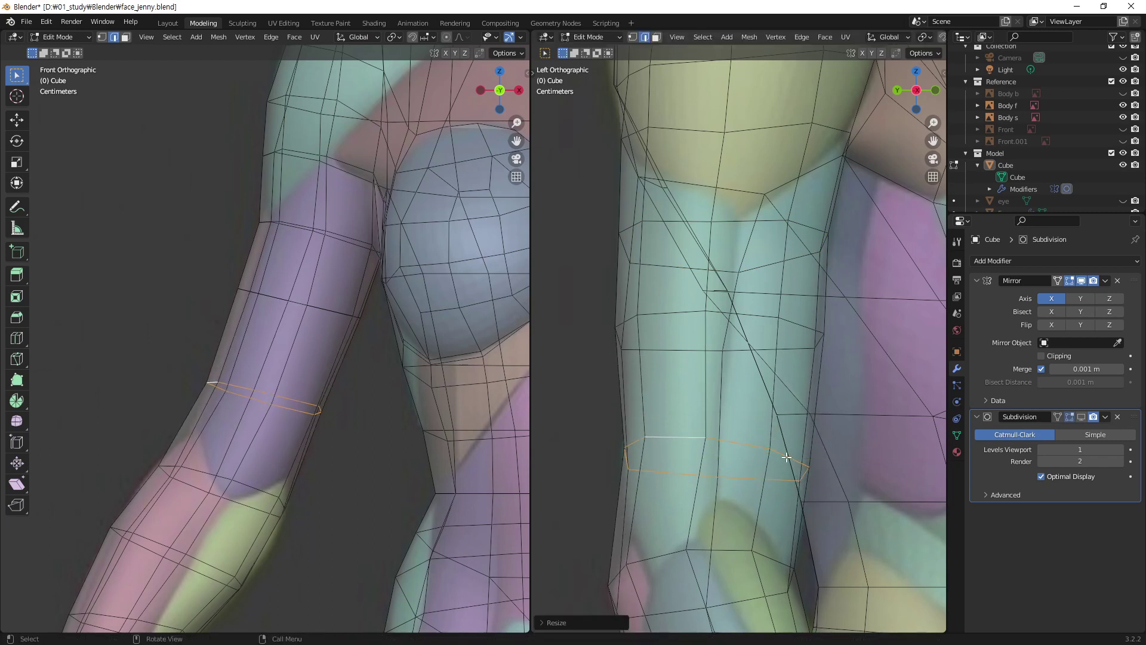
- Move, narrow along Y, and reposition a higher arm loop to match the side reference
left_click(794, 324, "alt")
key("g")
key("y")
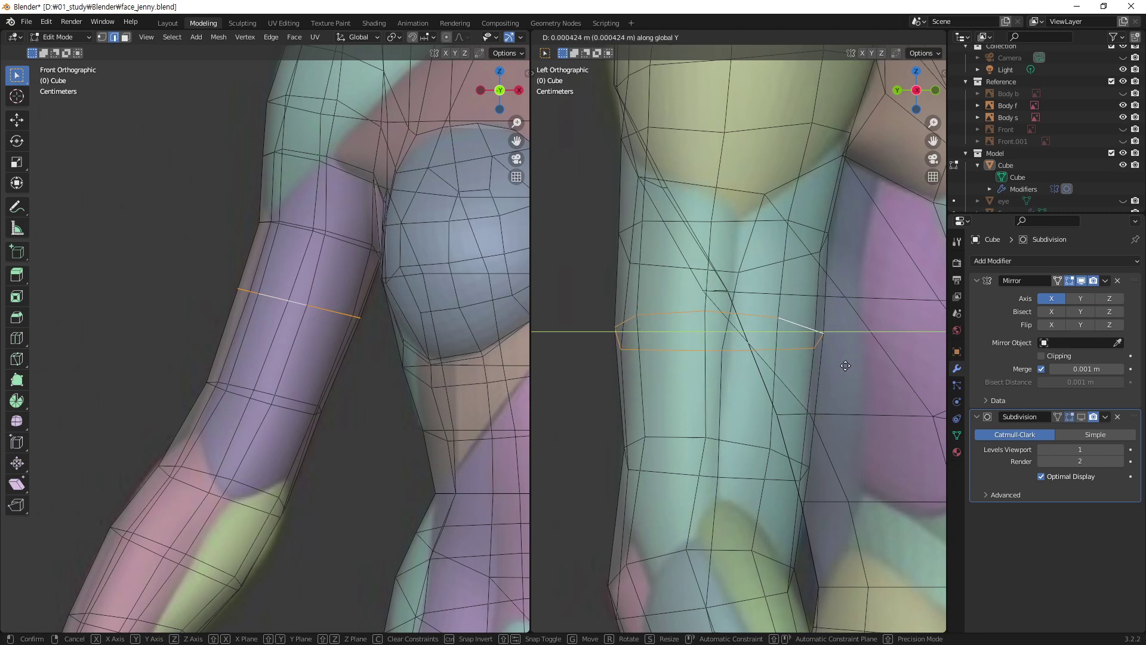
left_click(848, 365)
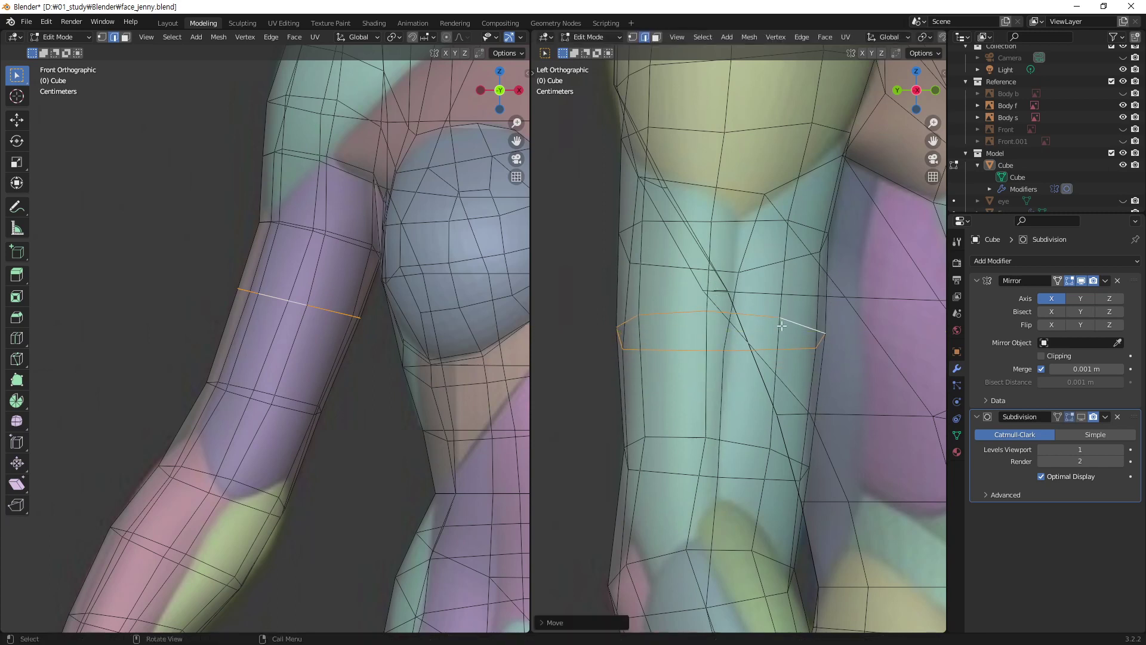
key("s")
key("y")
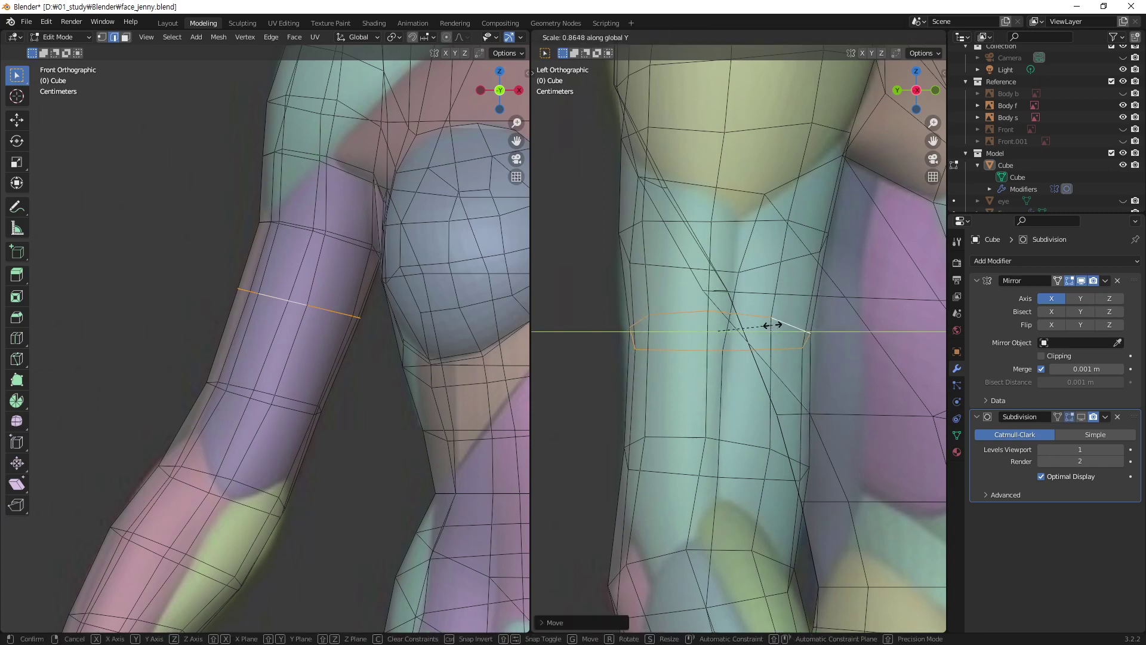
left_click(778, 326)
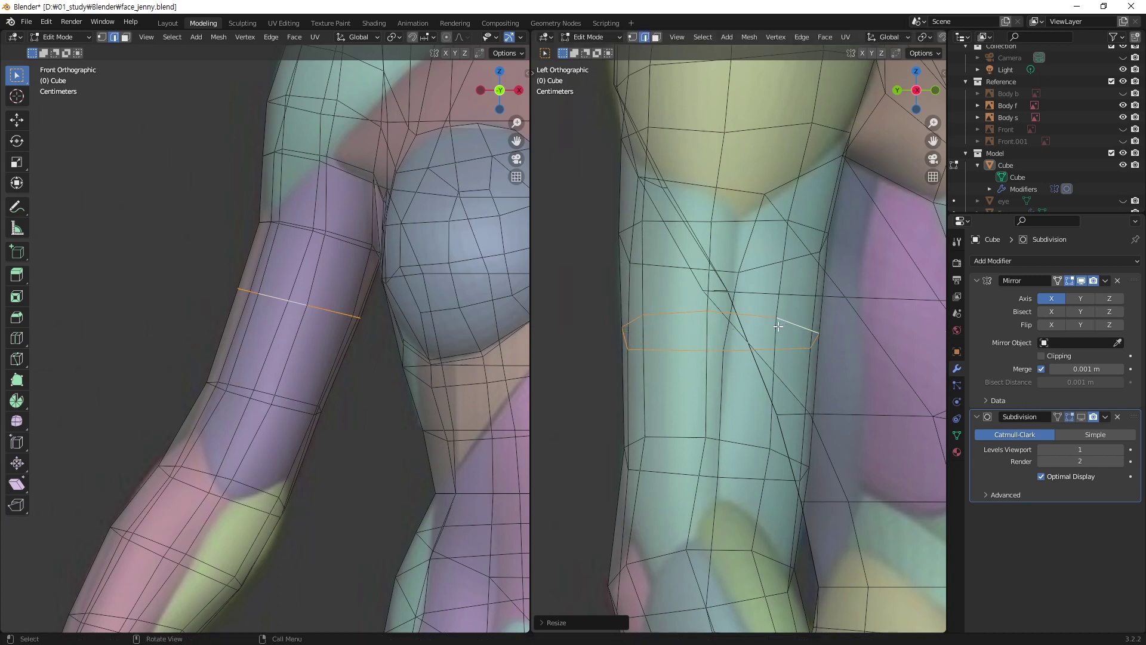
key("g")
key("y")
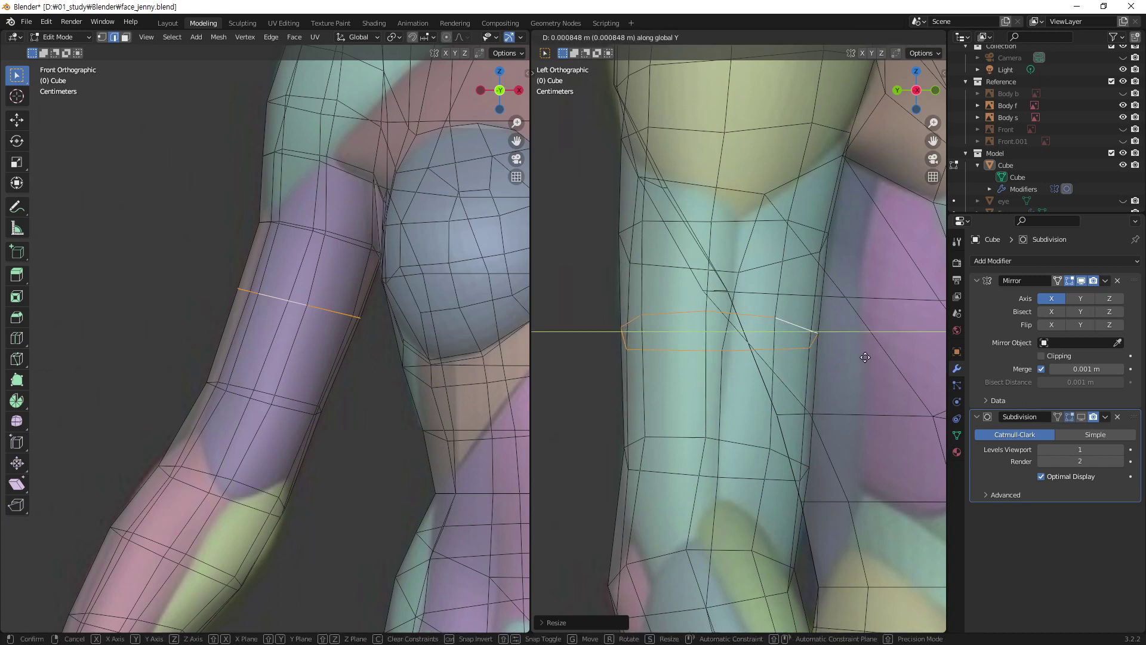
left_click(865, 357)
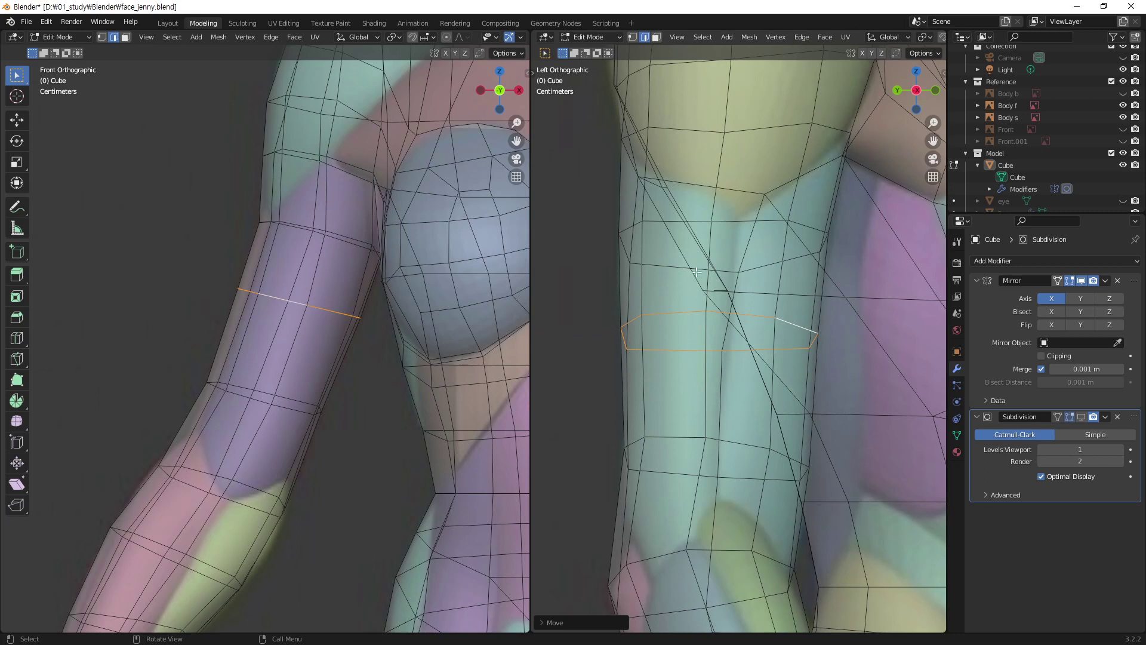
- Scale the next loop up the arm to about 0.86 along Y
left_click(742, 222, "alt")
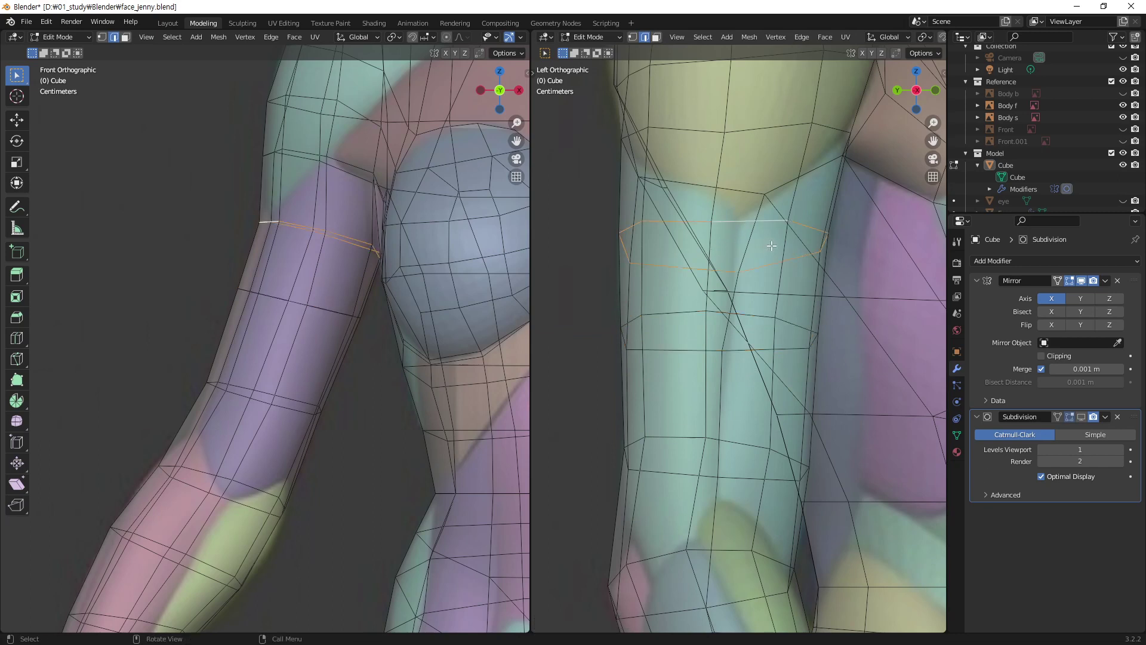
key("s")
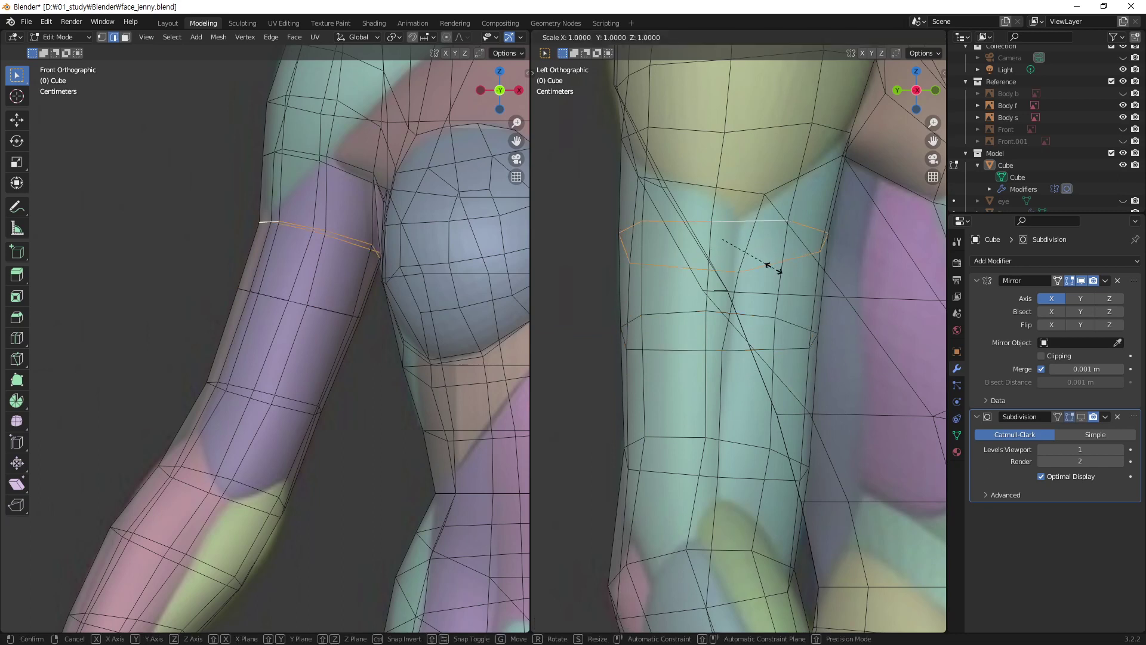
key("y")
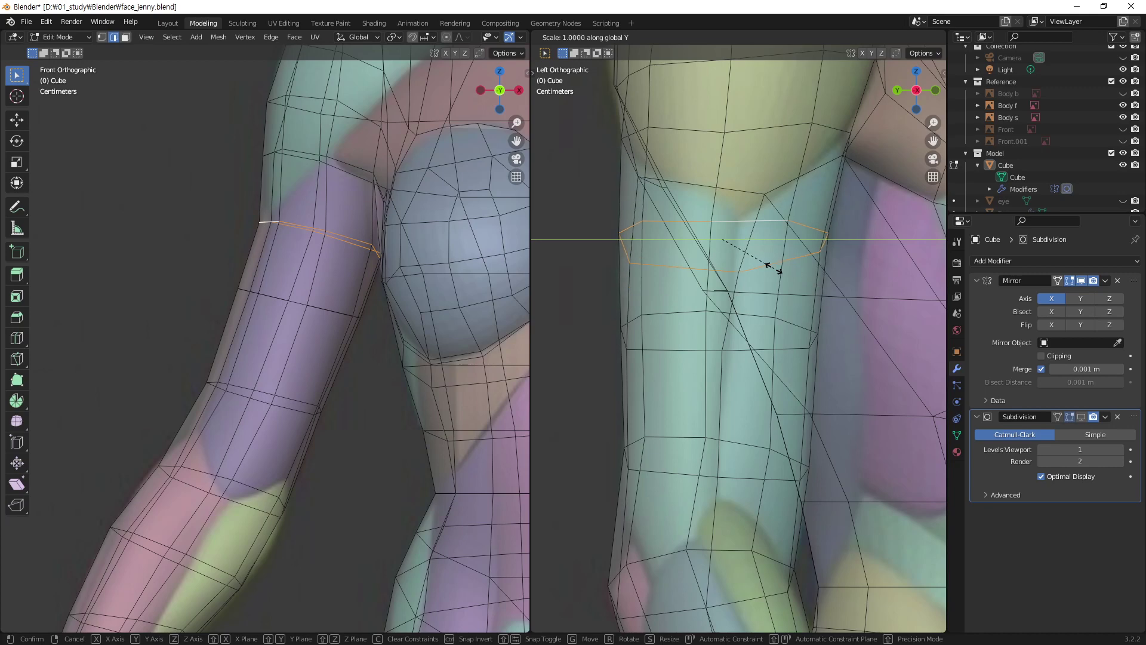
left_click(775, 268)
- Frame the torso in both views and switch the side view back to opaque solid shading
scroll(777, 417, "down", 4)
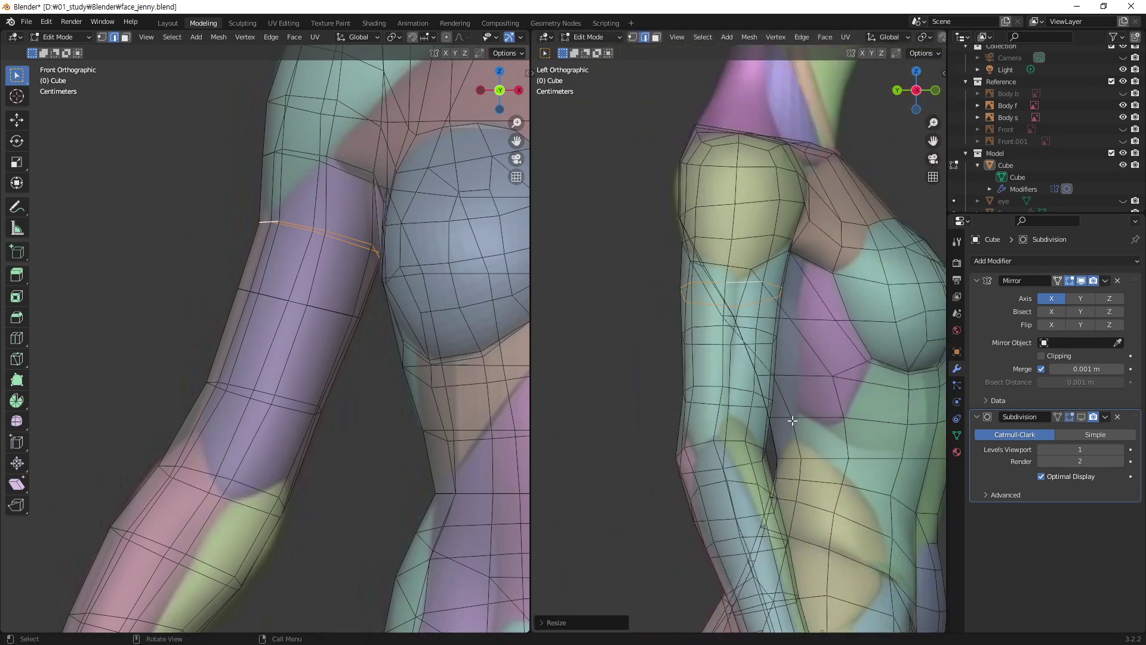
scroll(742, 405, "down", 2)
scroll(741, 405, "down", 2)
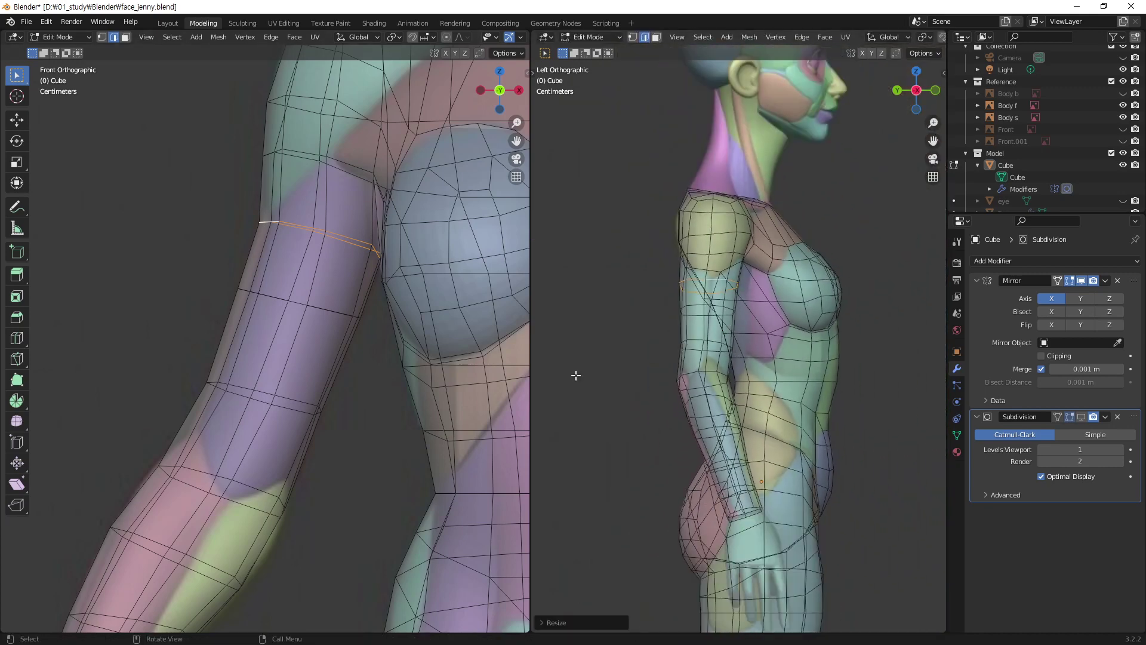
scroll(410, 393, "down", 2)
scroll(410, 392, "down", 2)
mouse_move(411, 393)
middle_mouse_down("shift")
mouse_move(329, 399)
mouse_move(376, 375)
middle_mouse_up("shift")
scroll(329, 399, "up", 1)
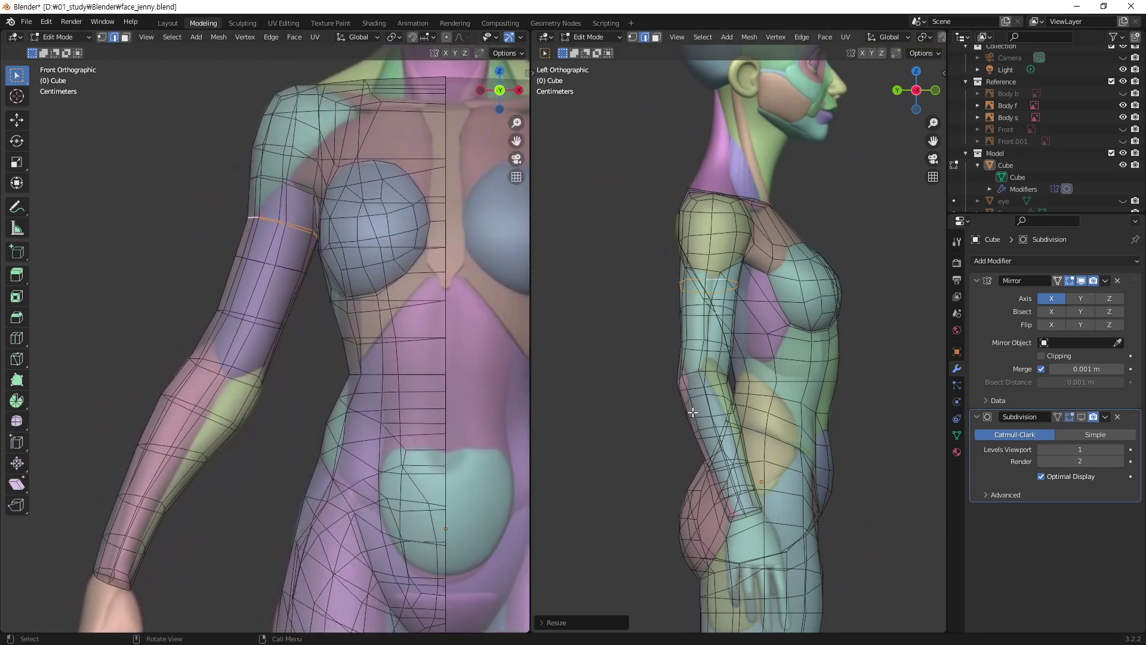
scroll(696, 412, "down", 1)
scroll(696, 412, "up", 1)
middle_click_drag(697, 412, 691, 397, "shift")
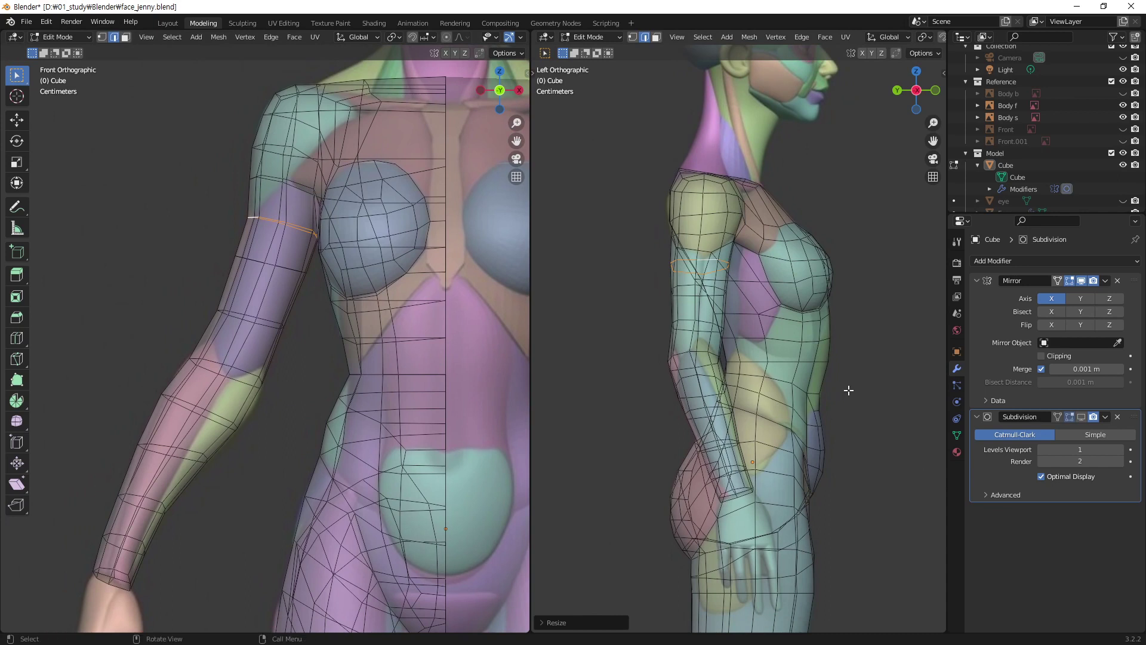
key("alt+z")
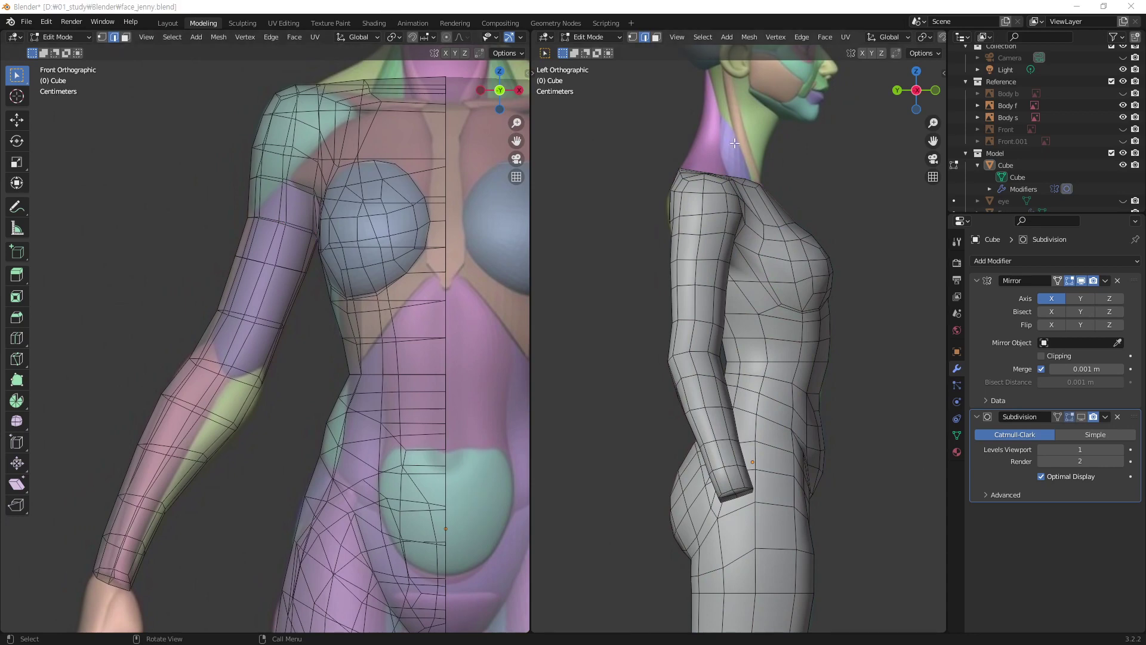
scroll(701, 310, "up", 2)
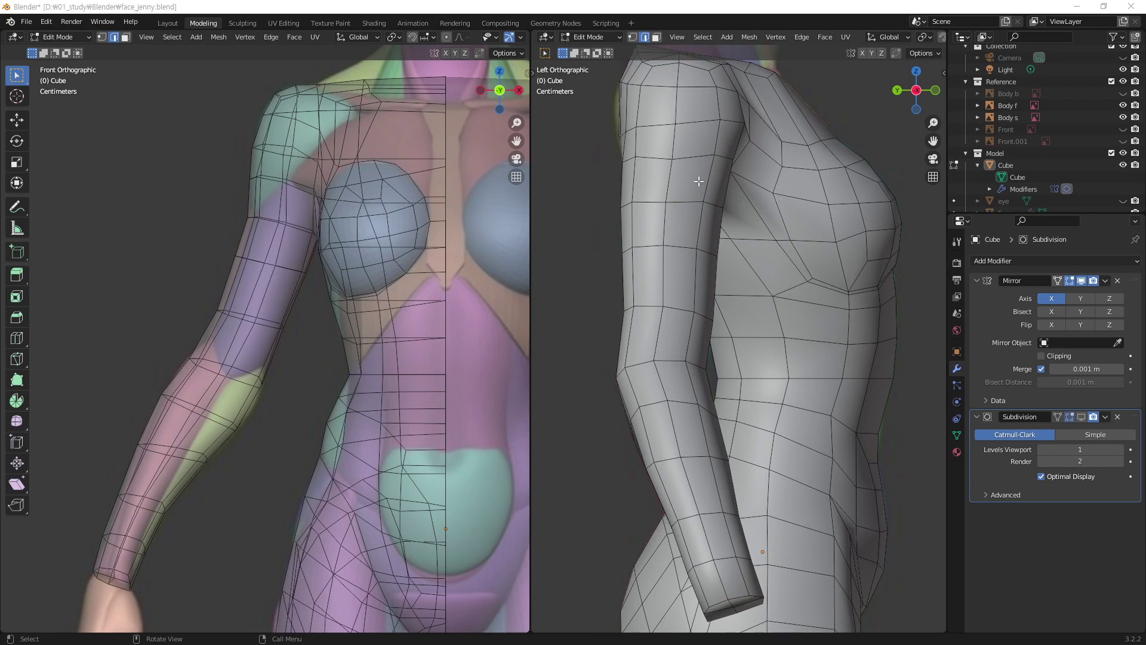
- In vertex select, nudge an upper-arm vertex and check others along the upper arm
key("1")
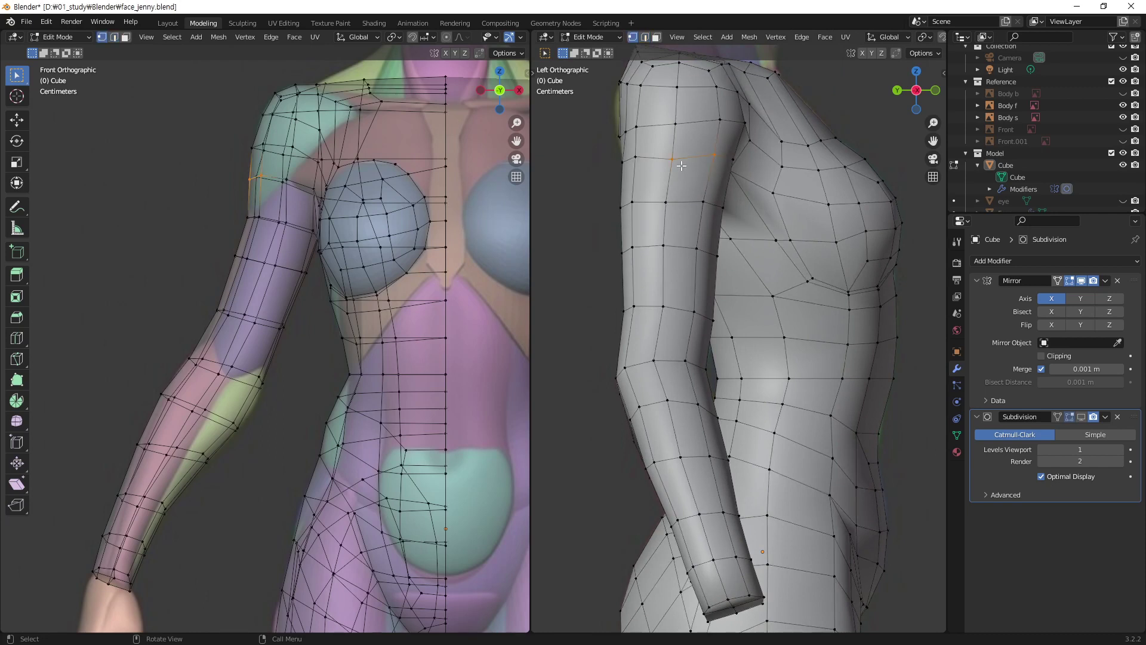
left_click(679, 166)
left_click(636, 160)
key("g")
left_click(651, 171)
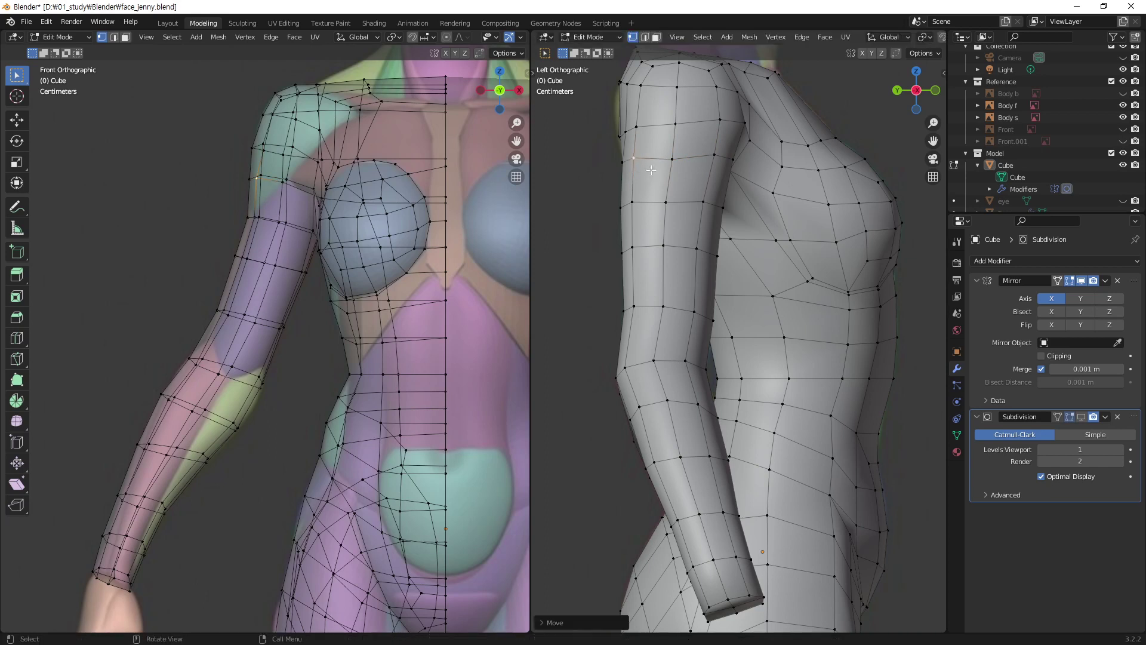
left_click(670, 159)
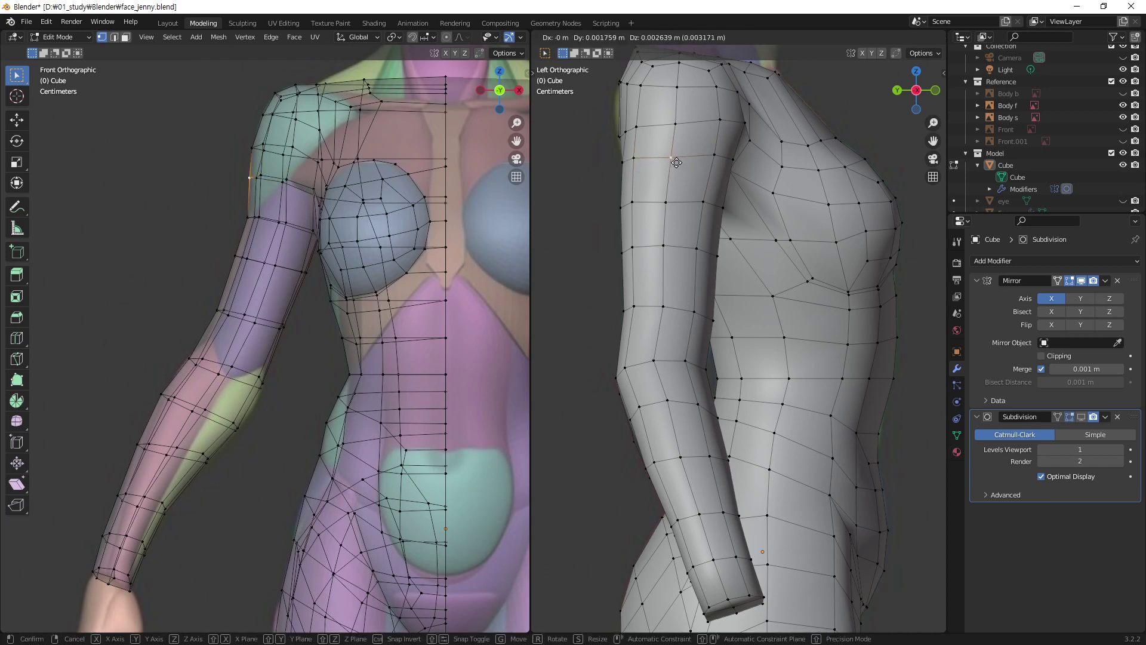
left_click(664, 248)
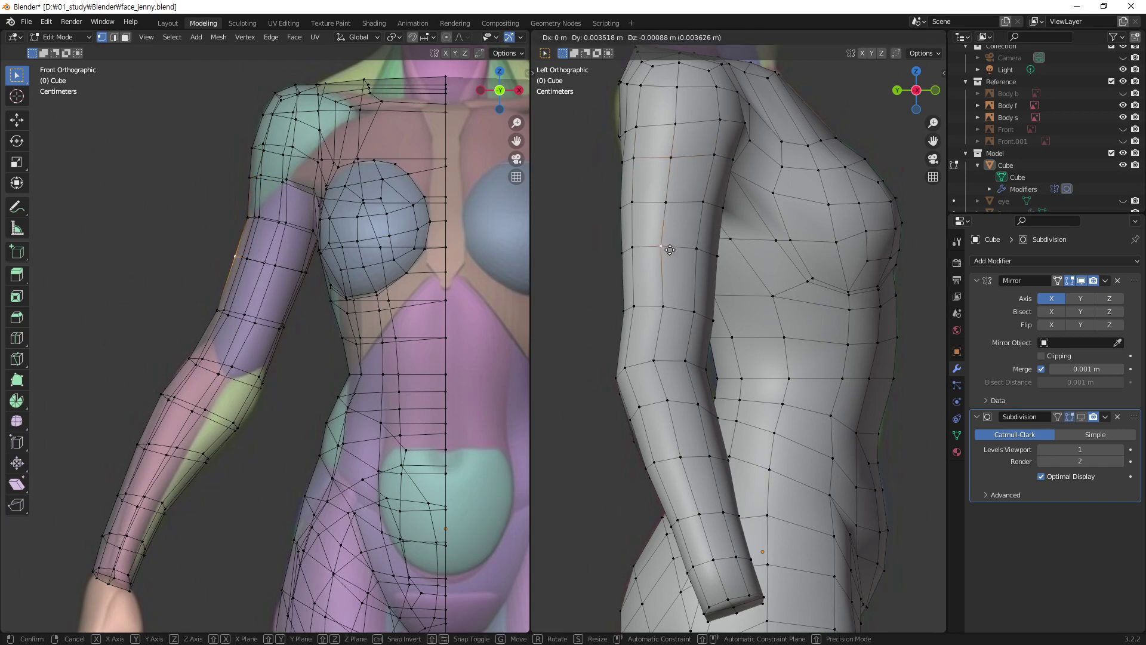
left_click(659, 306)
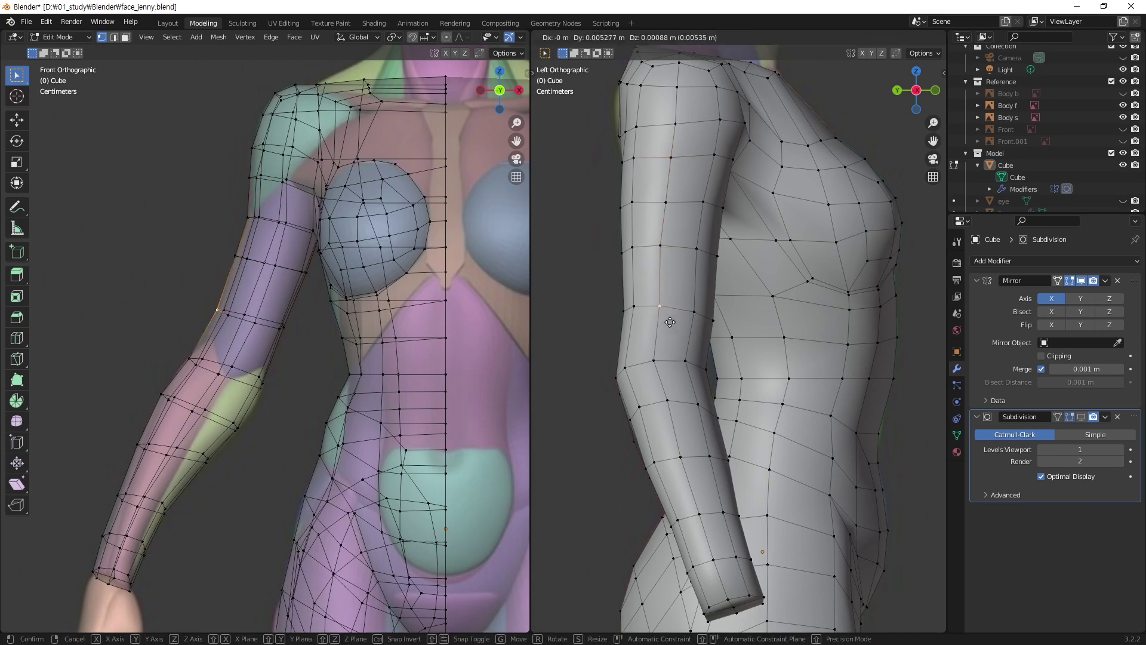
left_click(637, 311)
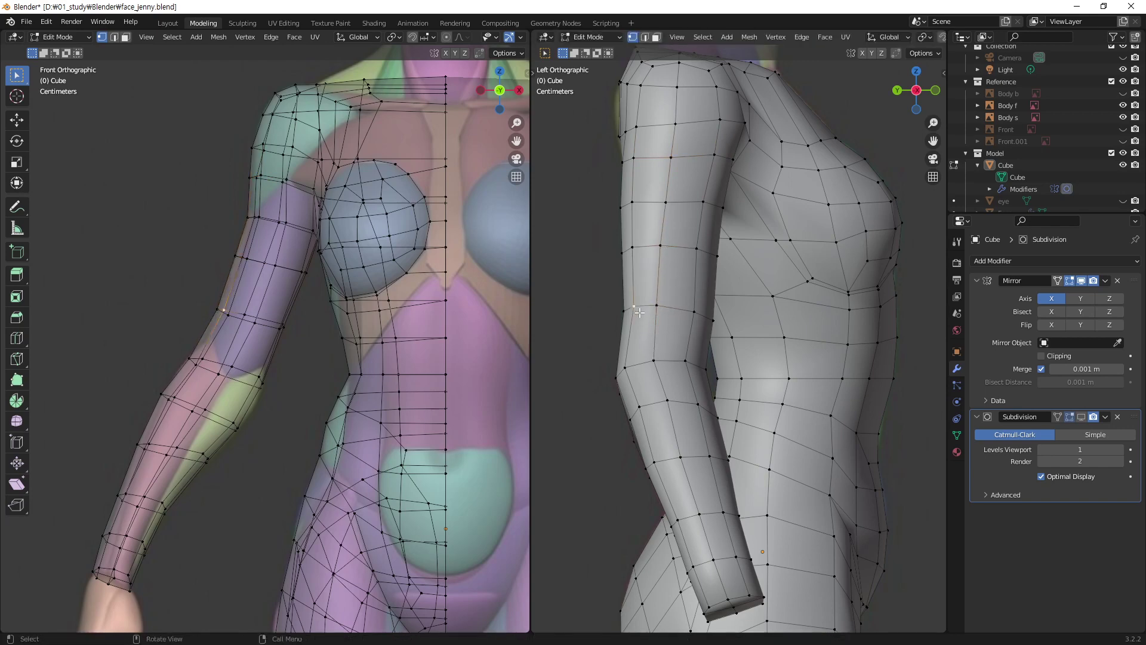
left_click(705, 204)
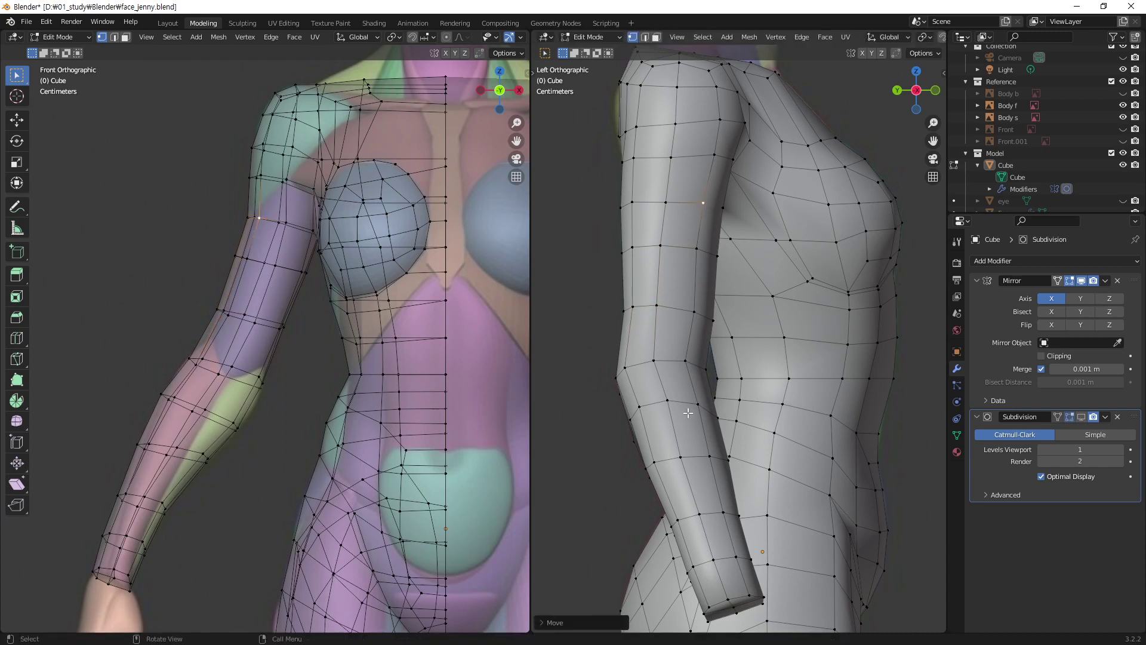
- Nudge three forearm vertices in the side view to smooth the forearm silhouette
left_click(640, 410)
key("g")
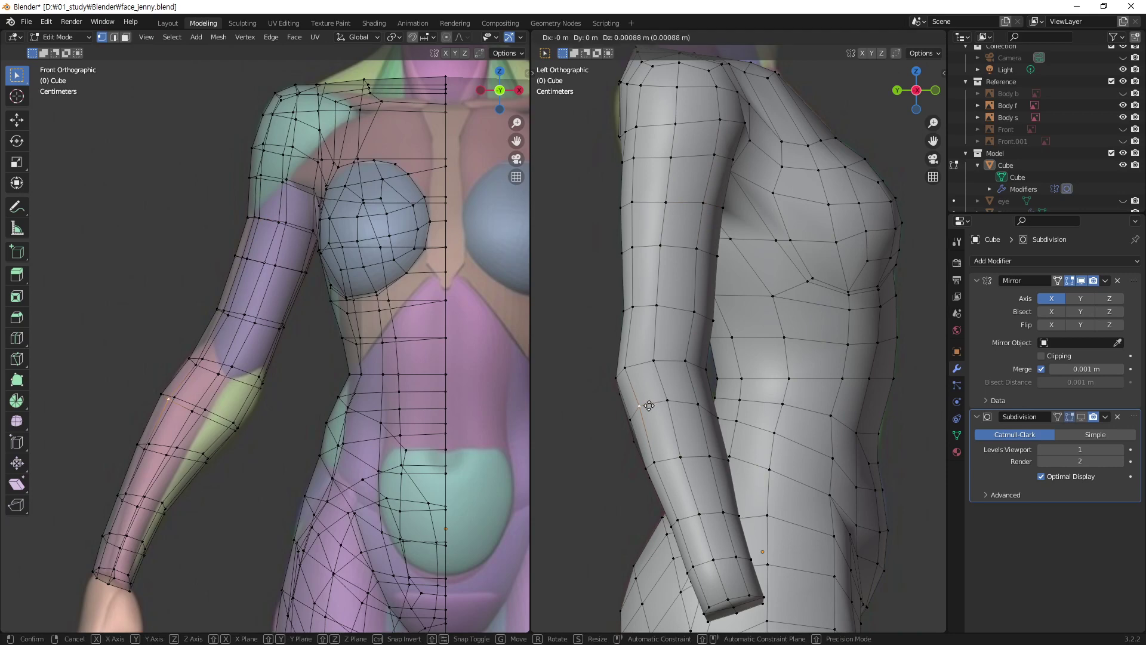
left_click(646, 408)
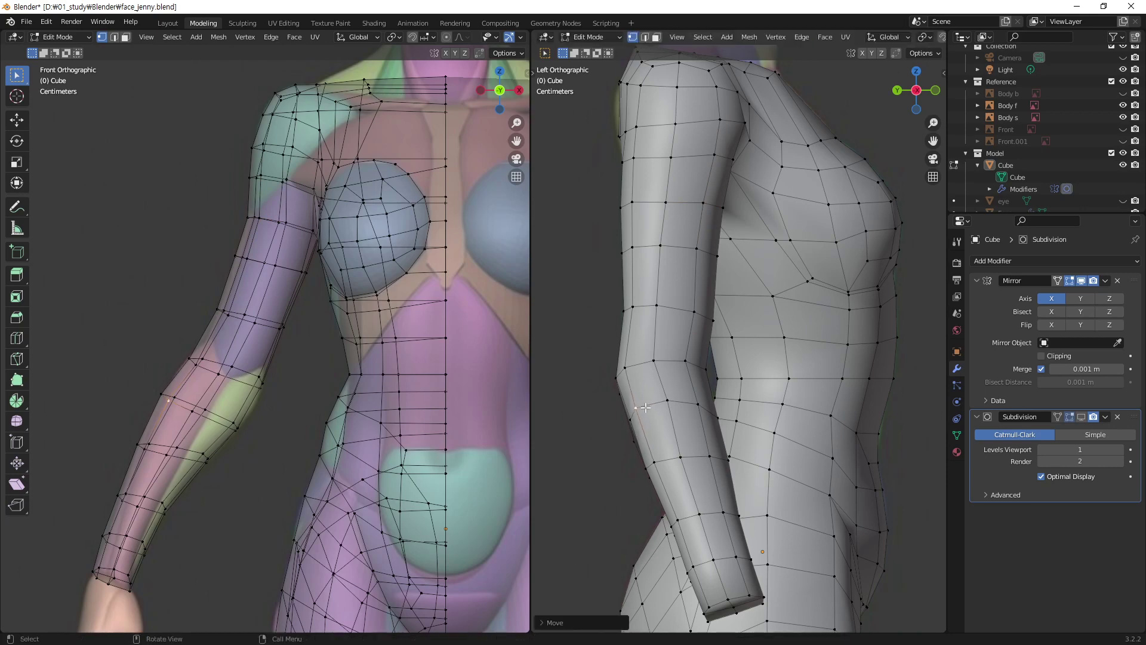
left_click(666, 403)
key("g")
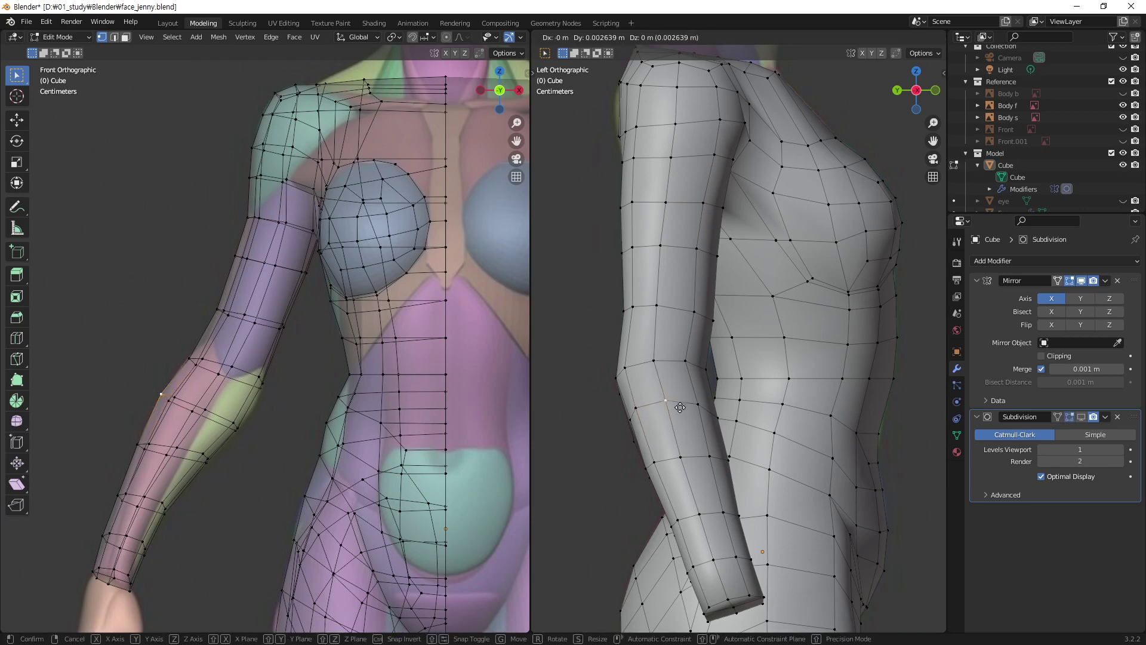
left_click(679, 408)
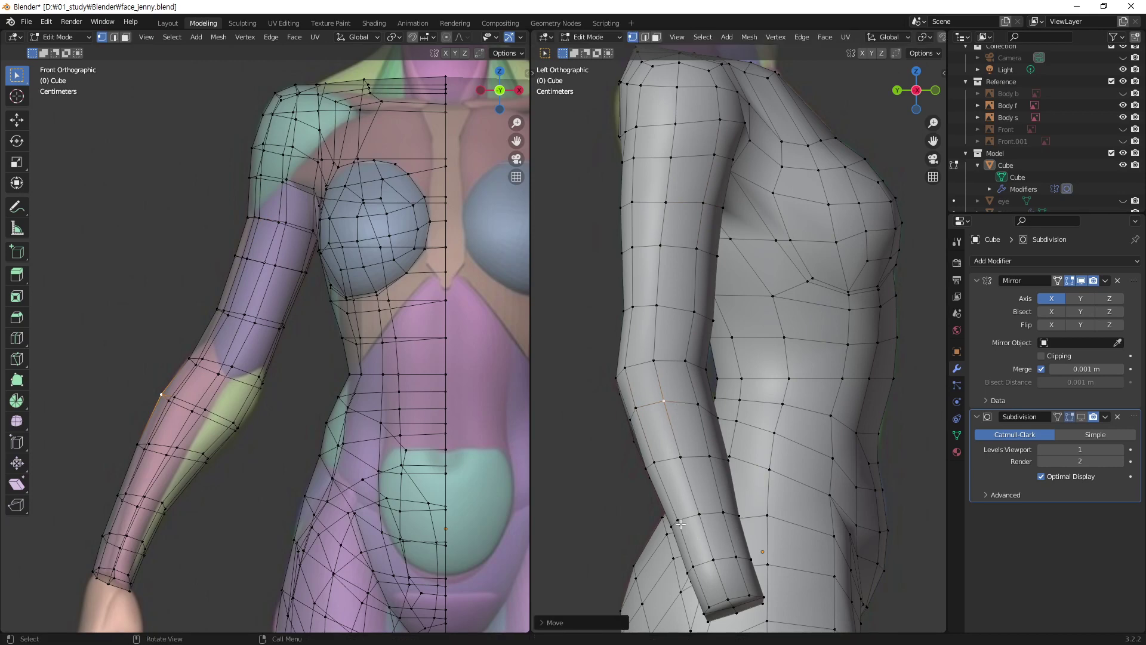
left_click(695, 568)
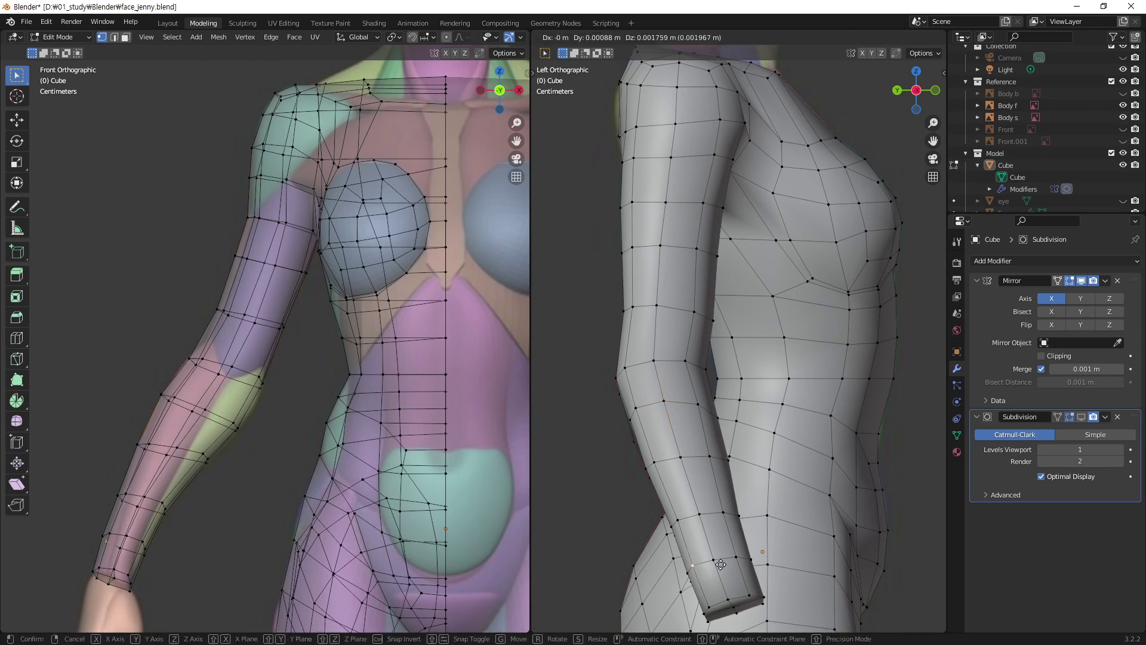
key("g")
left_click(725, 564)
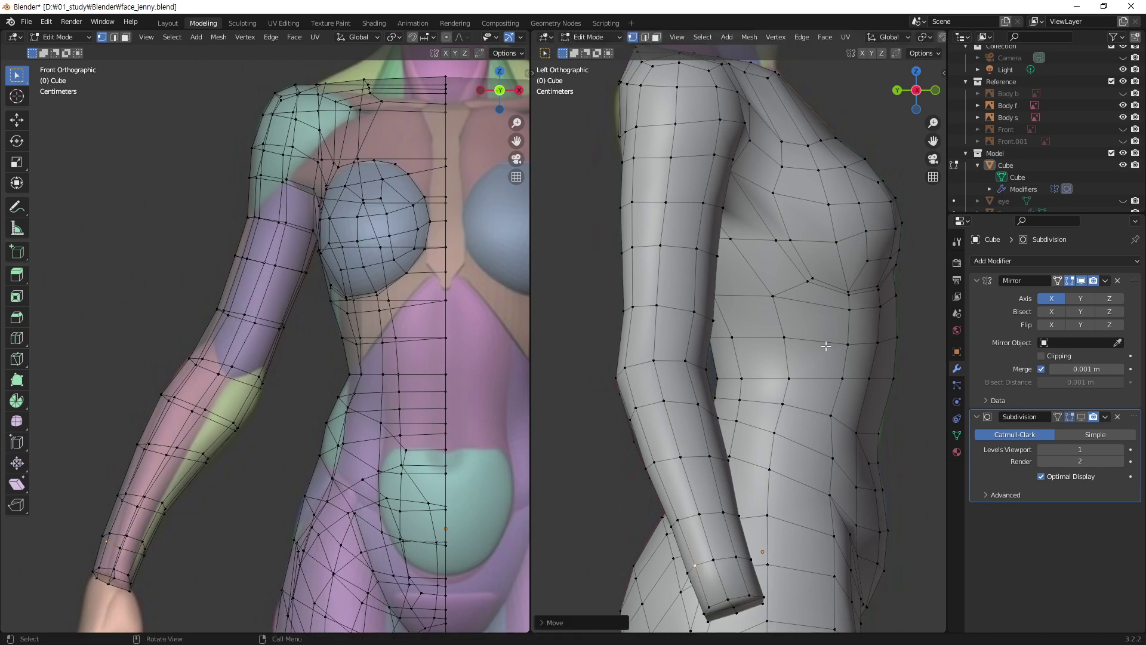
mouse_move(826, 346)
middle_mouse_down()
mouse_move(563, 363)
mouse_move(684, 467)
mouse_move(669, 284)
mouse_move(767, 410)
mouse_move(741, 320)
mouse_move(515, 384)
middle_mouse_up()
- Adjust the front view's zoom while the whole body shows in perspective
scroll(514, 385, "down", 2)
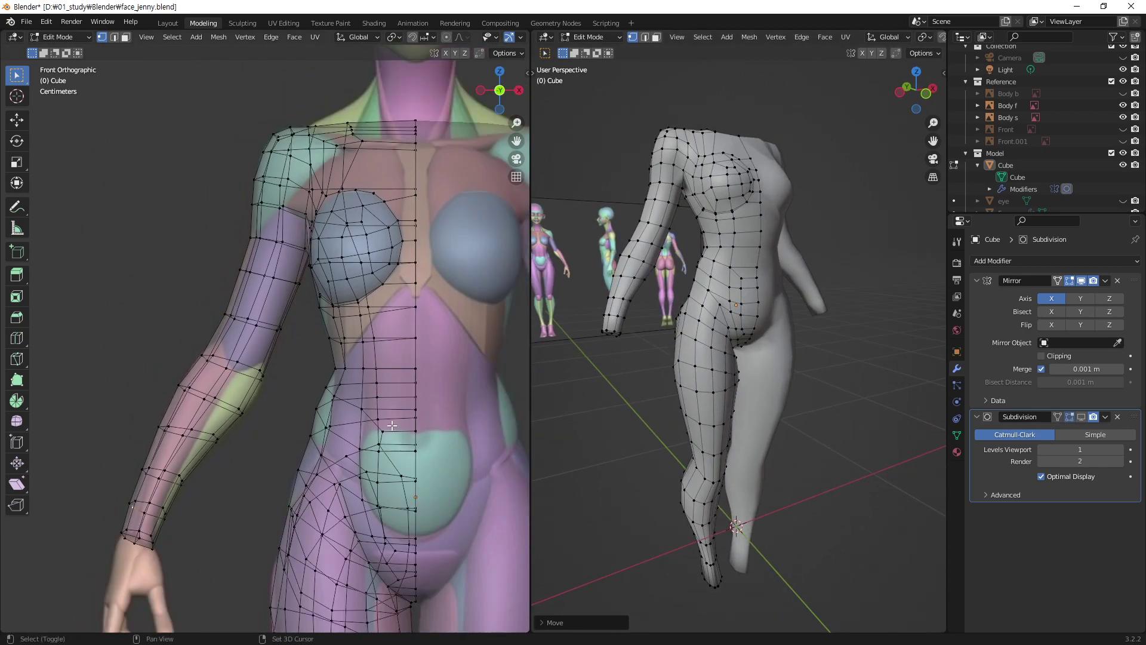
scroll(217, 452, "up", 1)
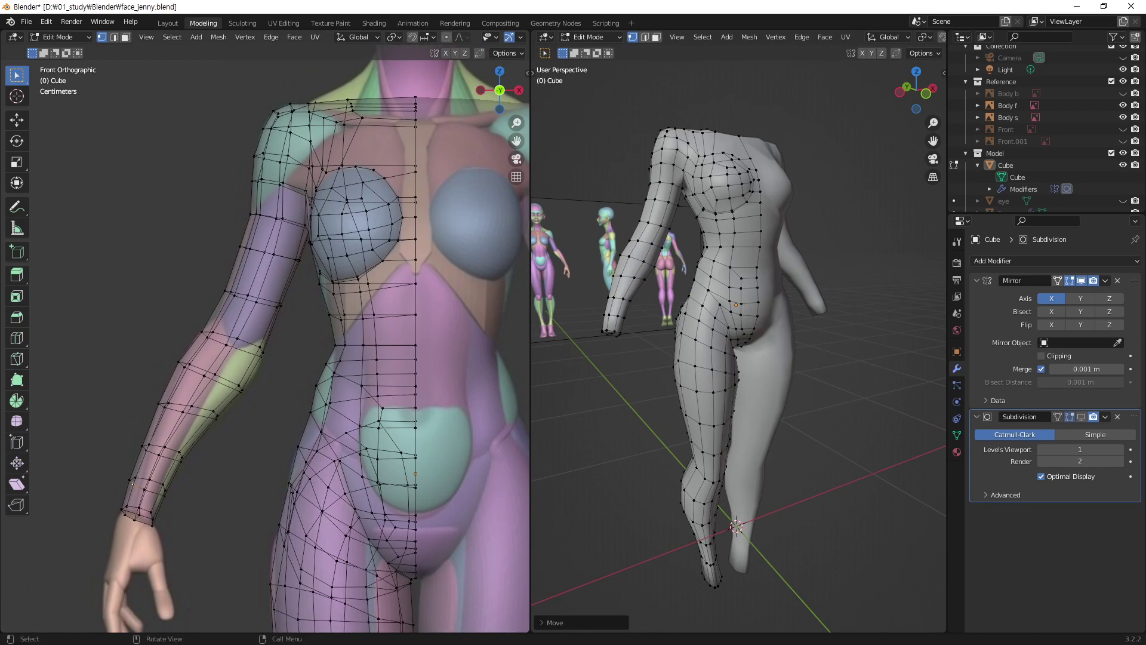